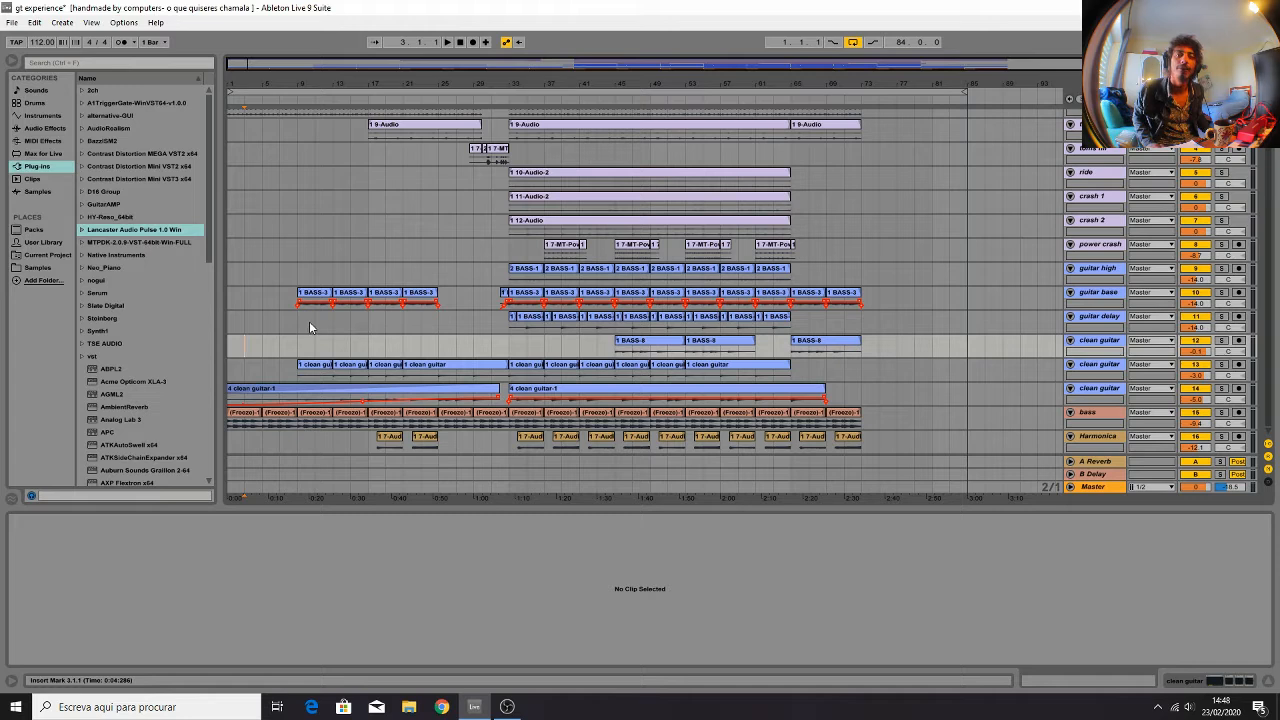
left_click(237, 202)
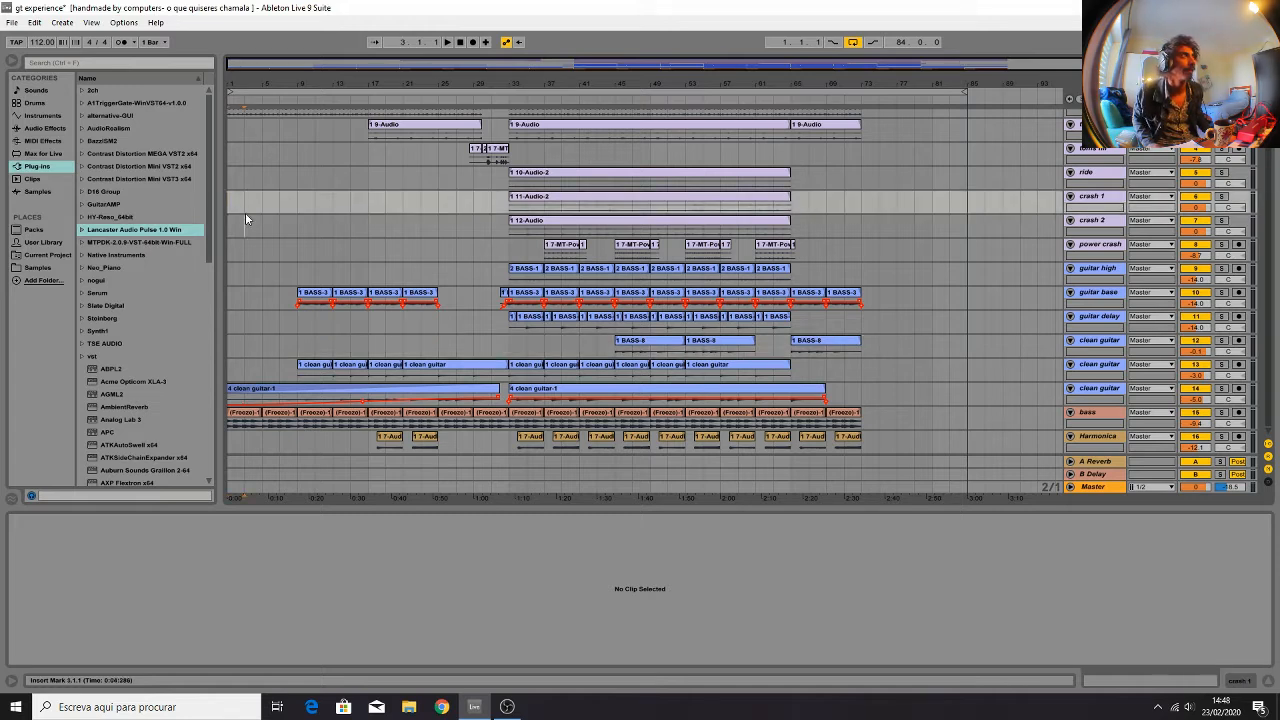
left_click(246, 224)
left_click(463, 328)
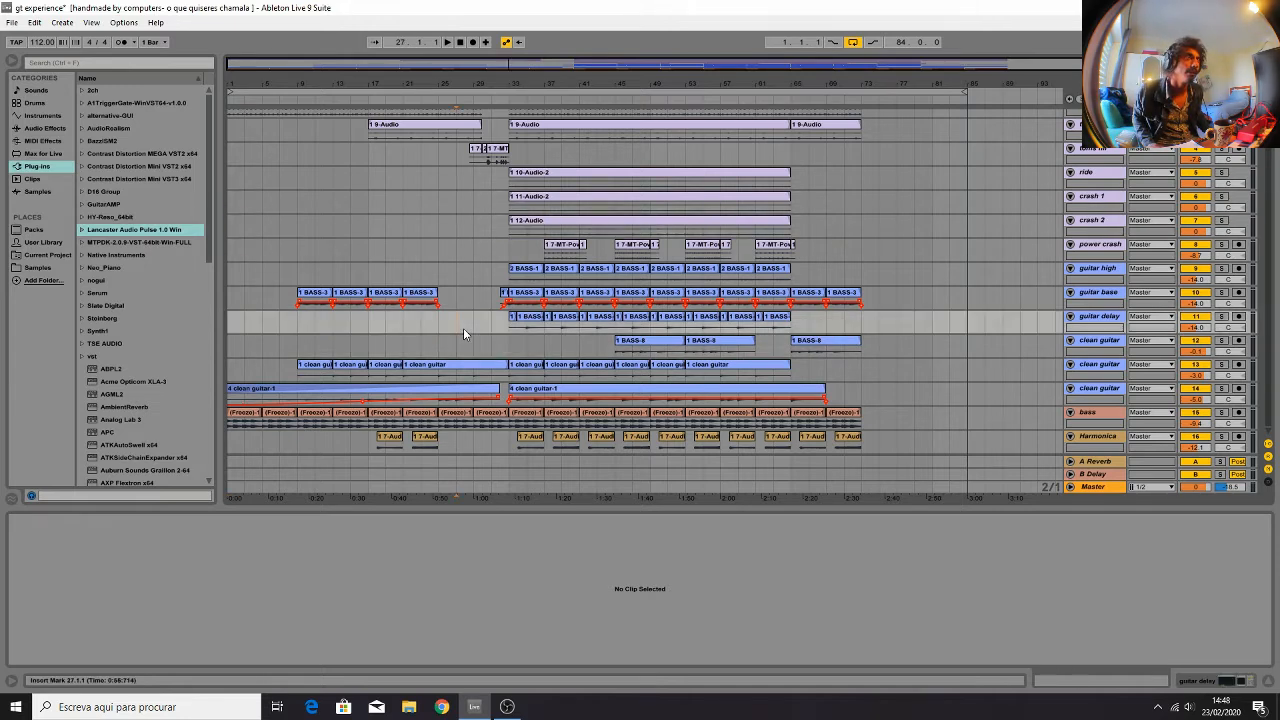
left_click(860, 226)
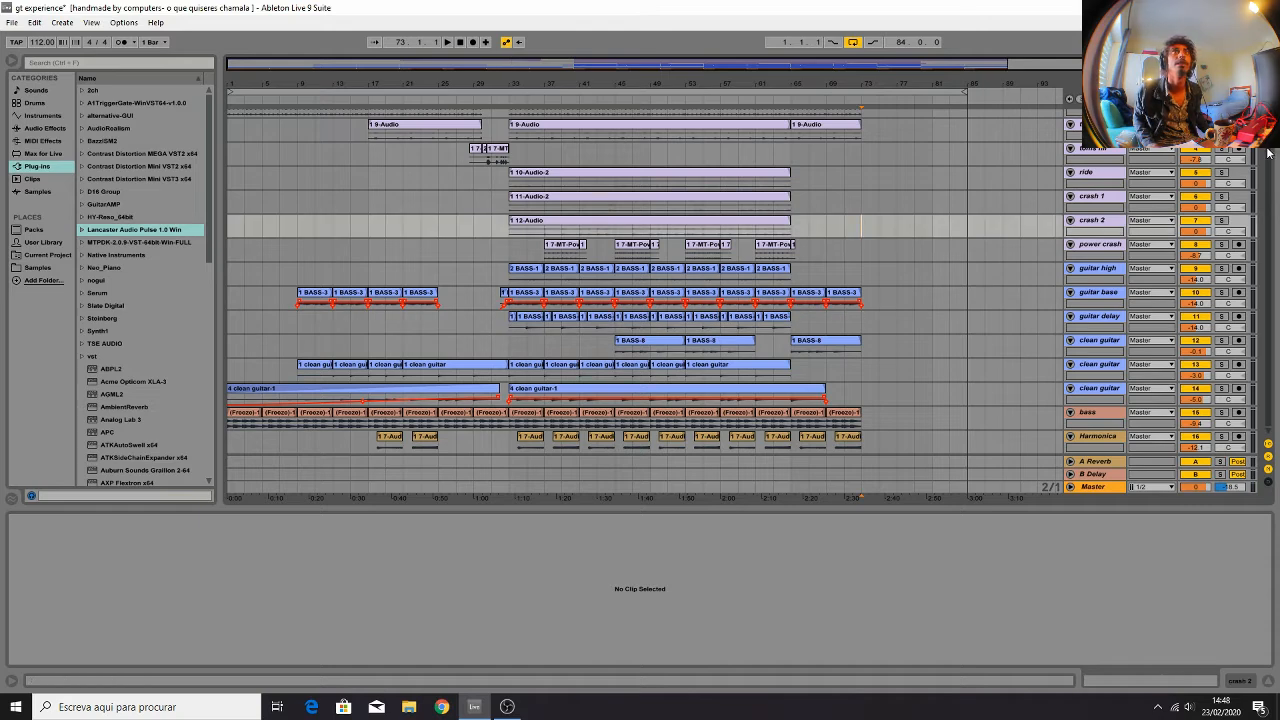
scroll(640, 280, "up", 2)
scroll(1052, 188, "down", 2)
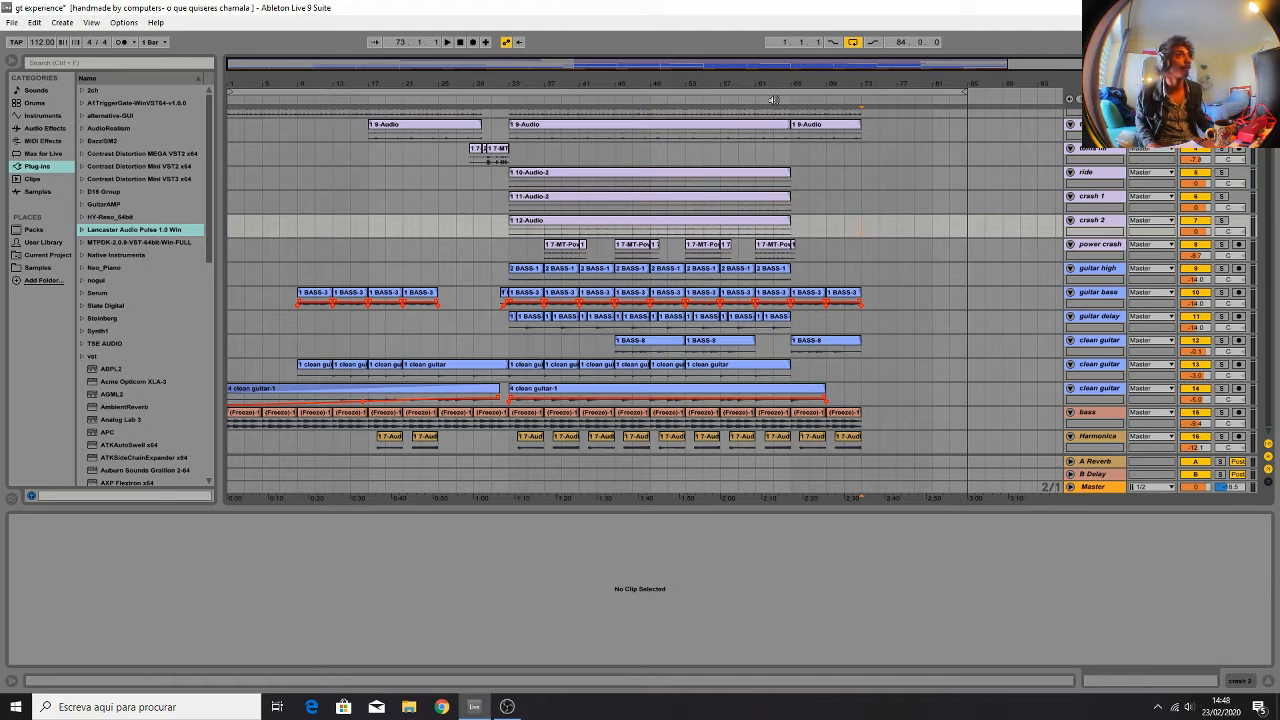
left_click(1097, 174)
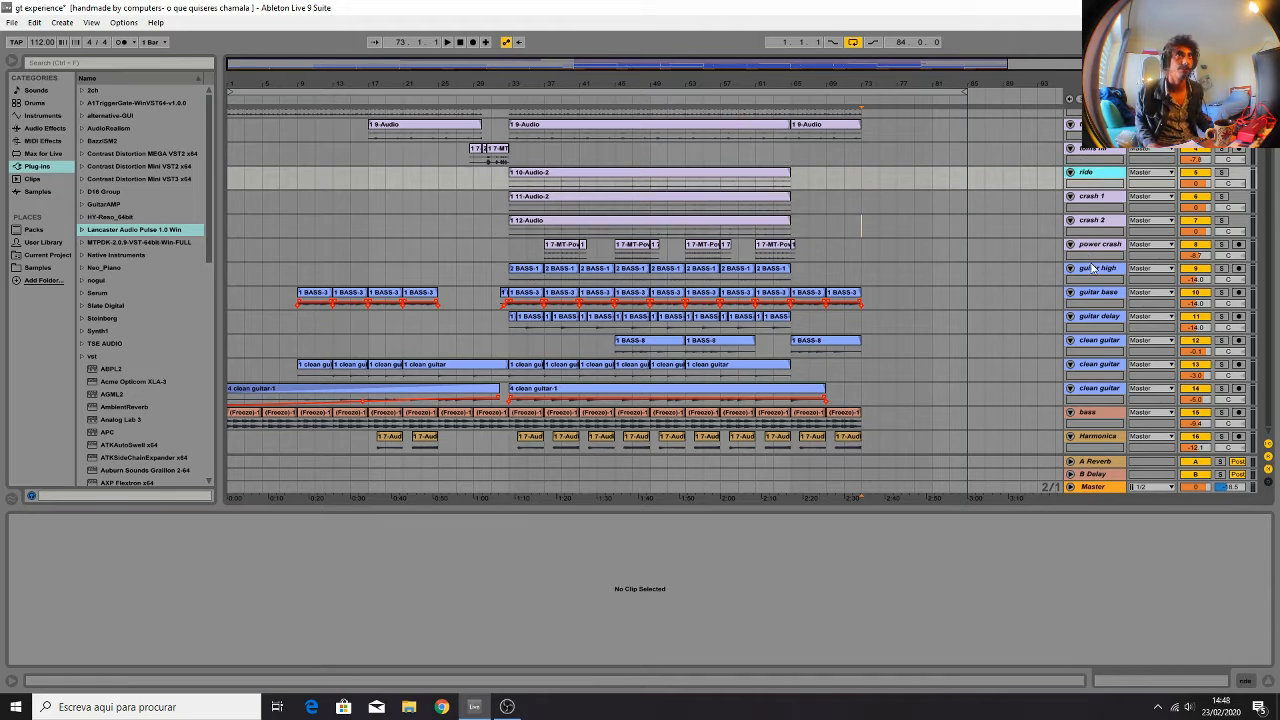
left_click(1095, 270)
left_click(1096, 292)
left_click(1091, 272)
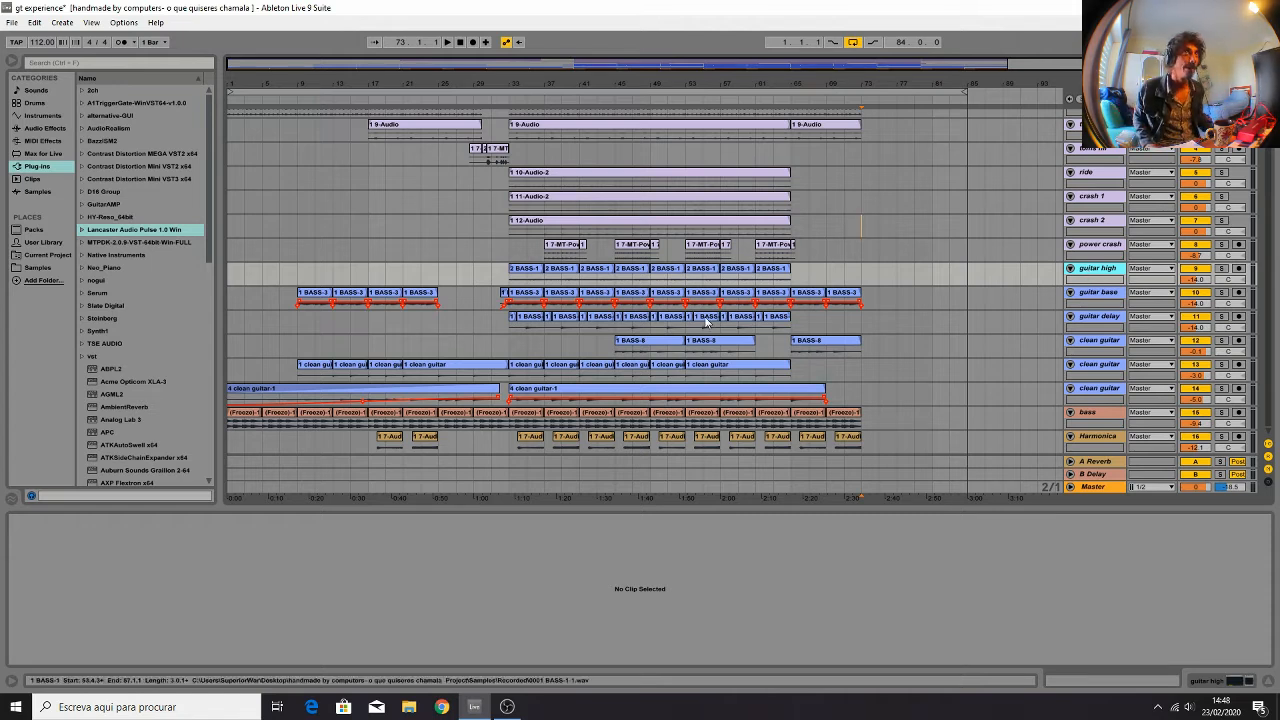
left_click(963, 132)
left_click(850, 211)
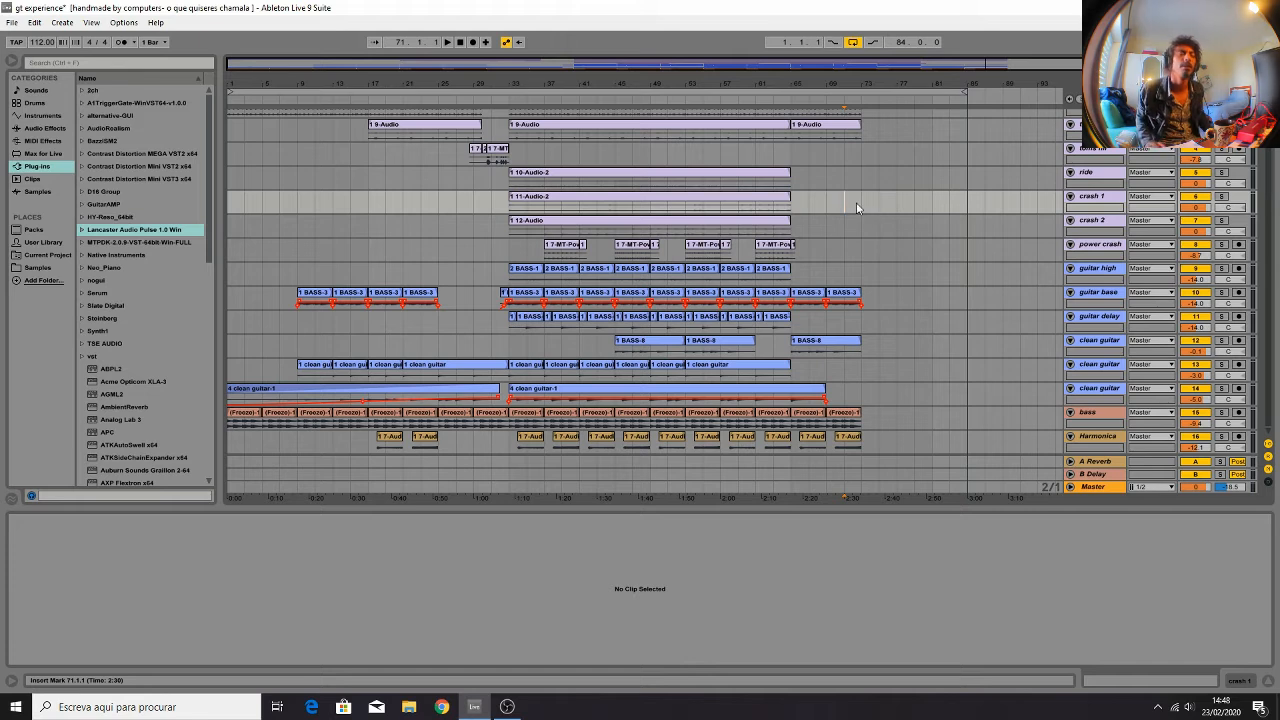
left_click(868, 206)
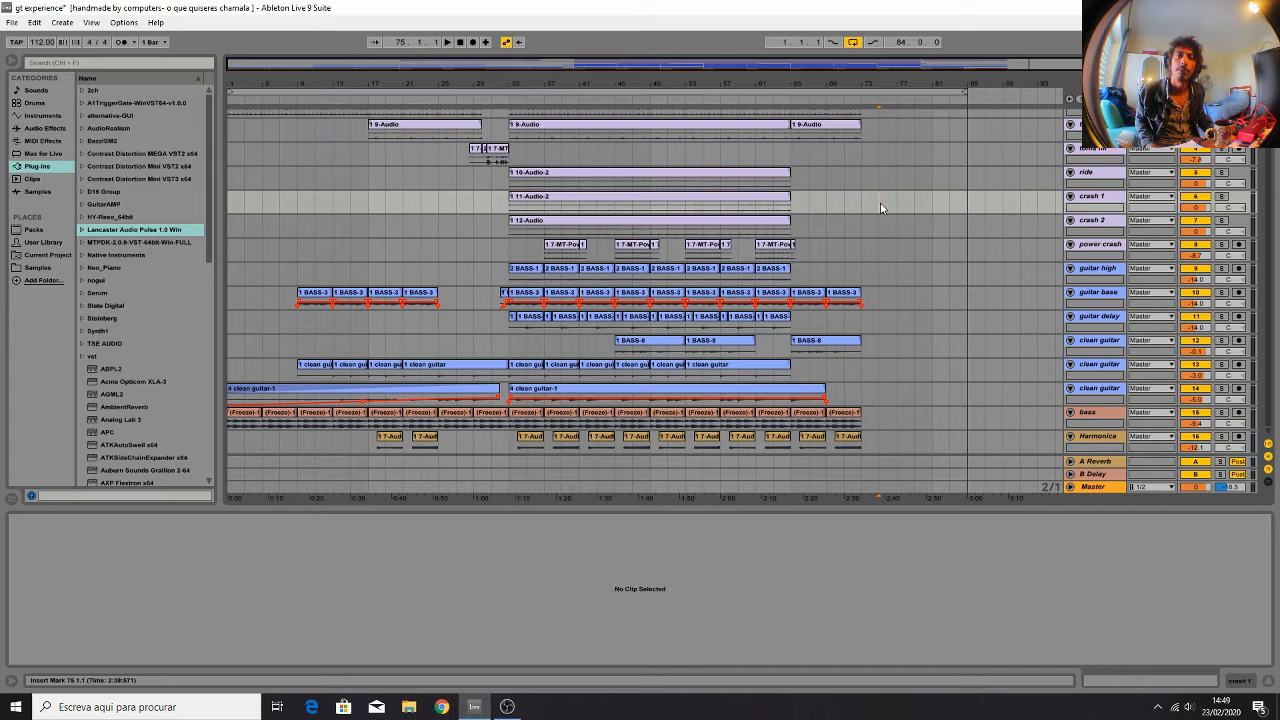
left_click(868, 205)
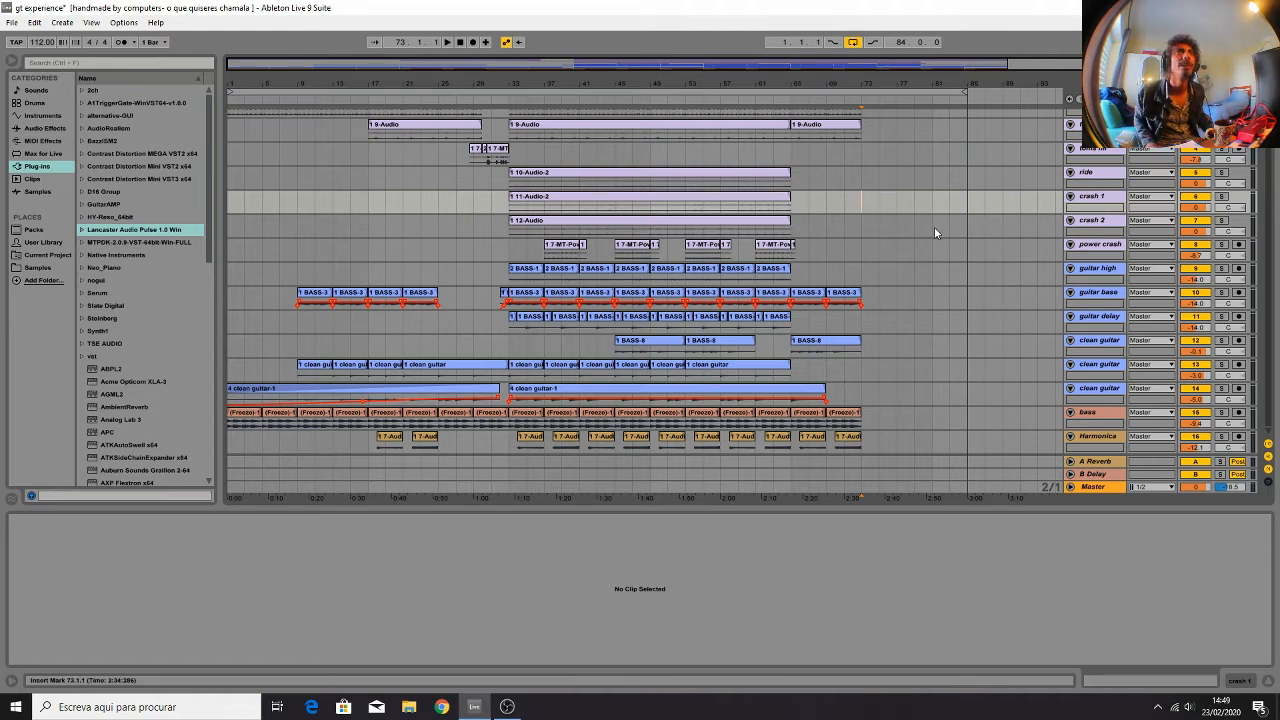
left_click(969, 198)
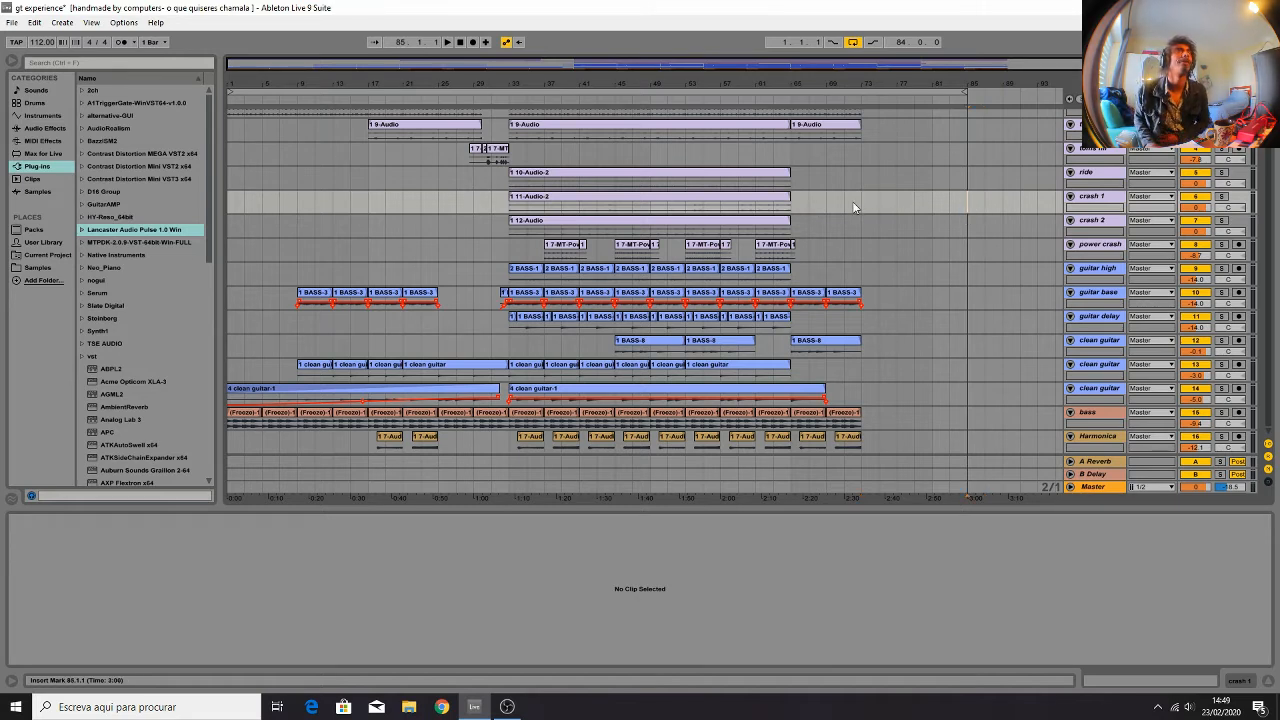
left_click(859, 201)
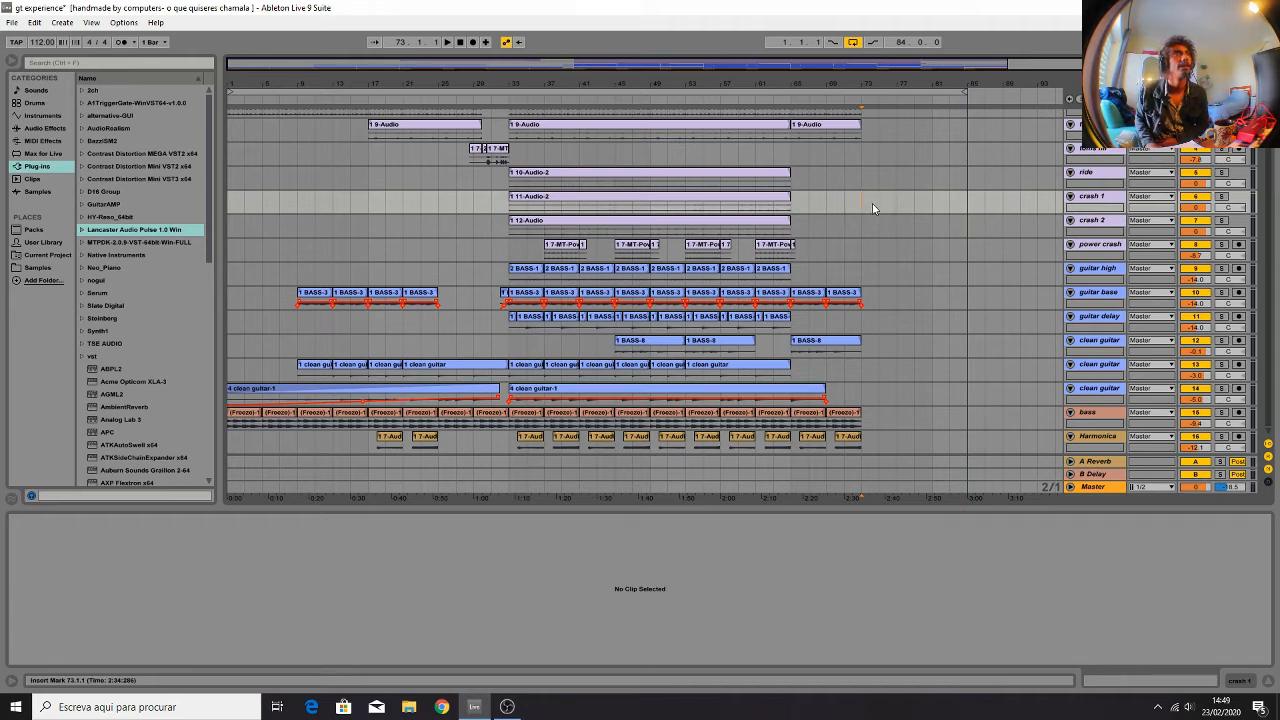
left_click(873, 208)
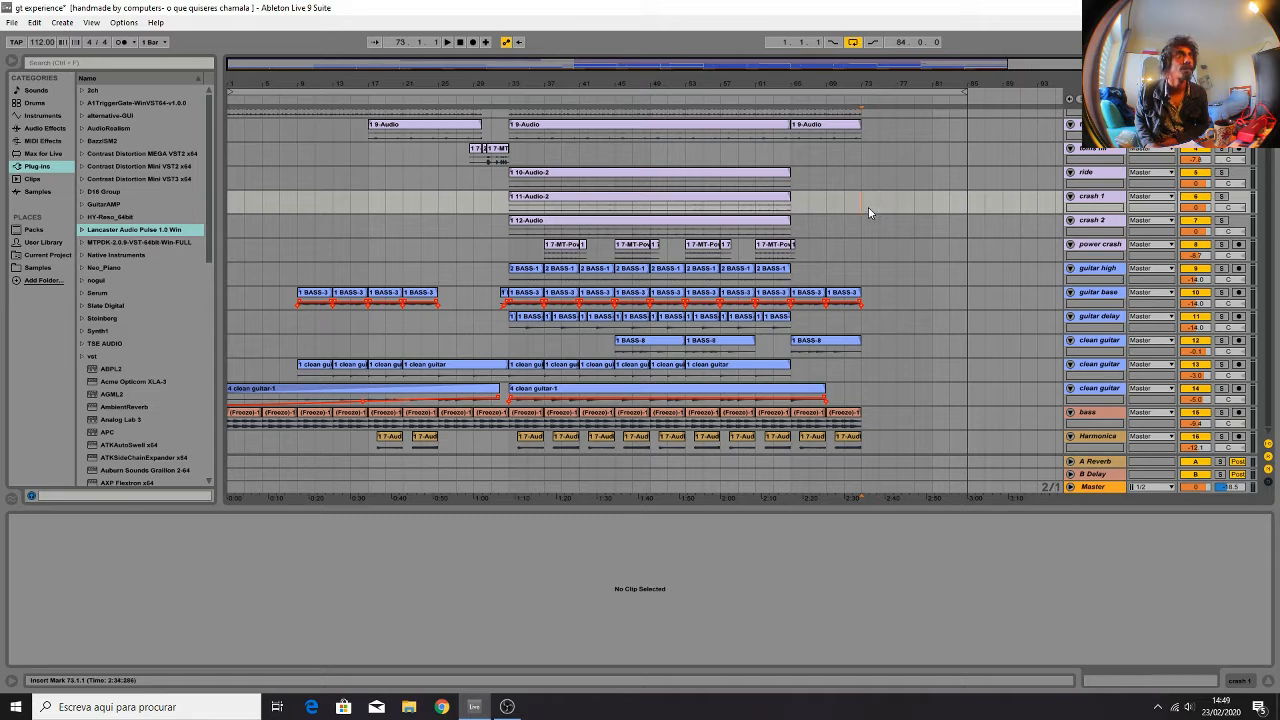
left_click(866, 207)
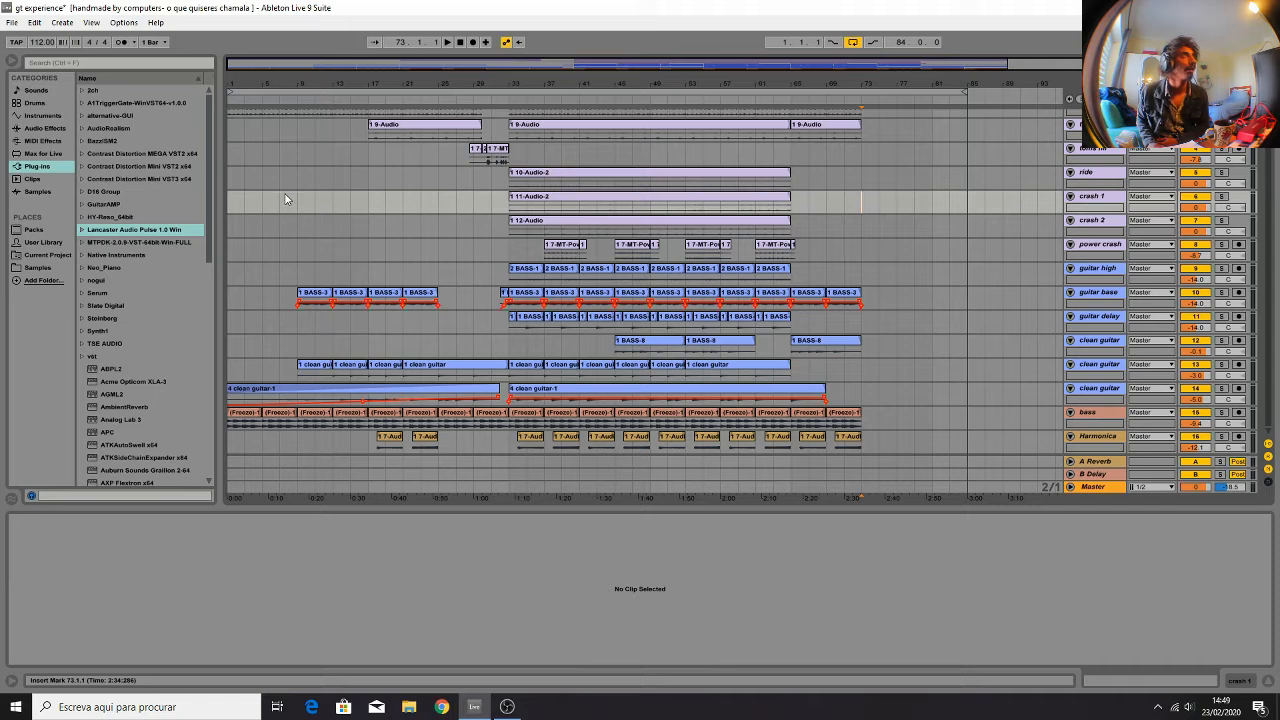
Look through the list of recently opened Live Sets, leaving the current set open
left_click(12, 23)
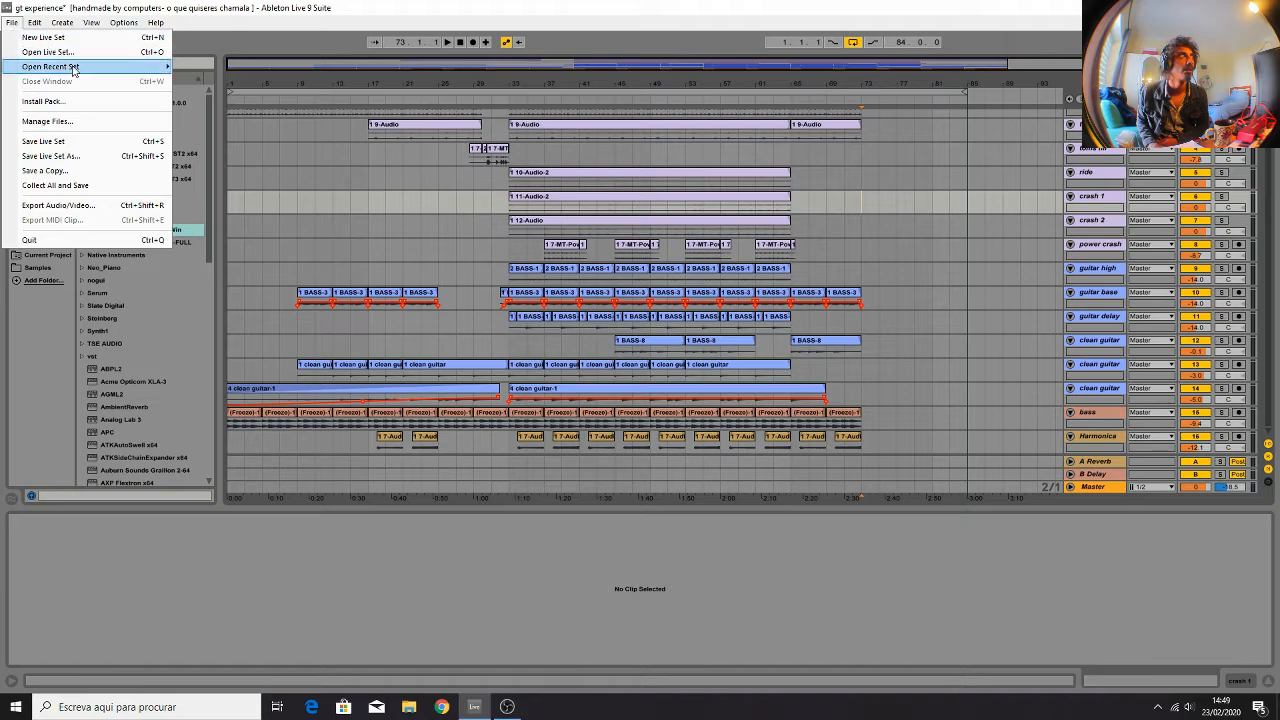
mouse_move(116, 67)
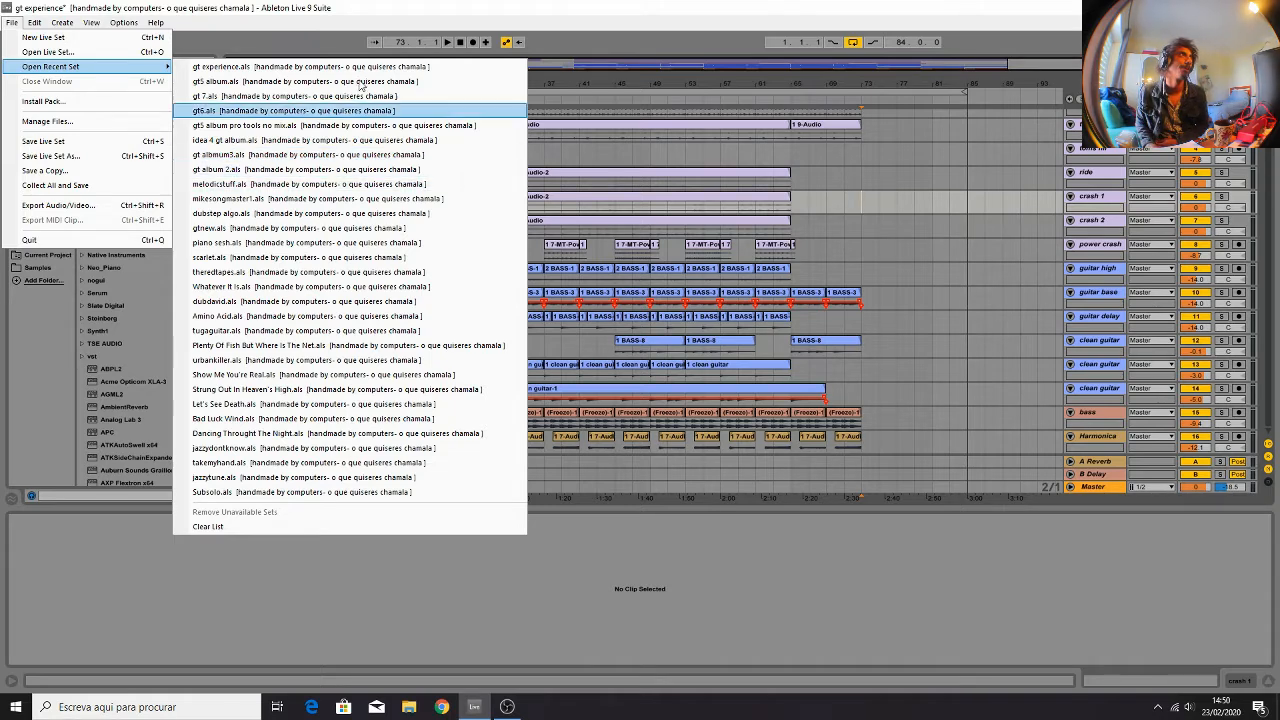
left_click(573, 5)
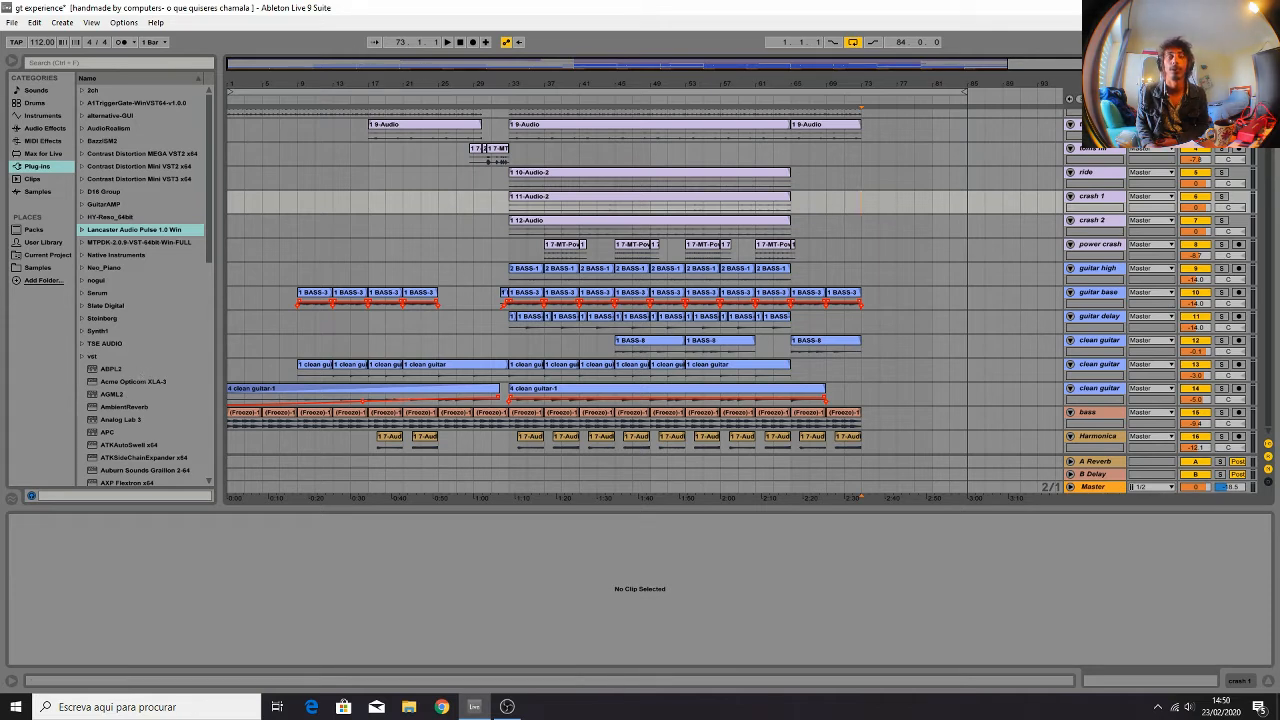
Play the whole arrangement from bar 1 and hide the clip detail view to make room for all tracks
left_click_drag(640, 64, 640, 79)
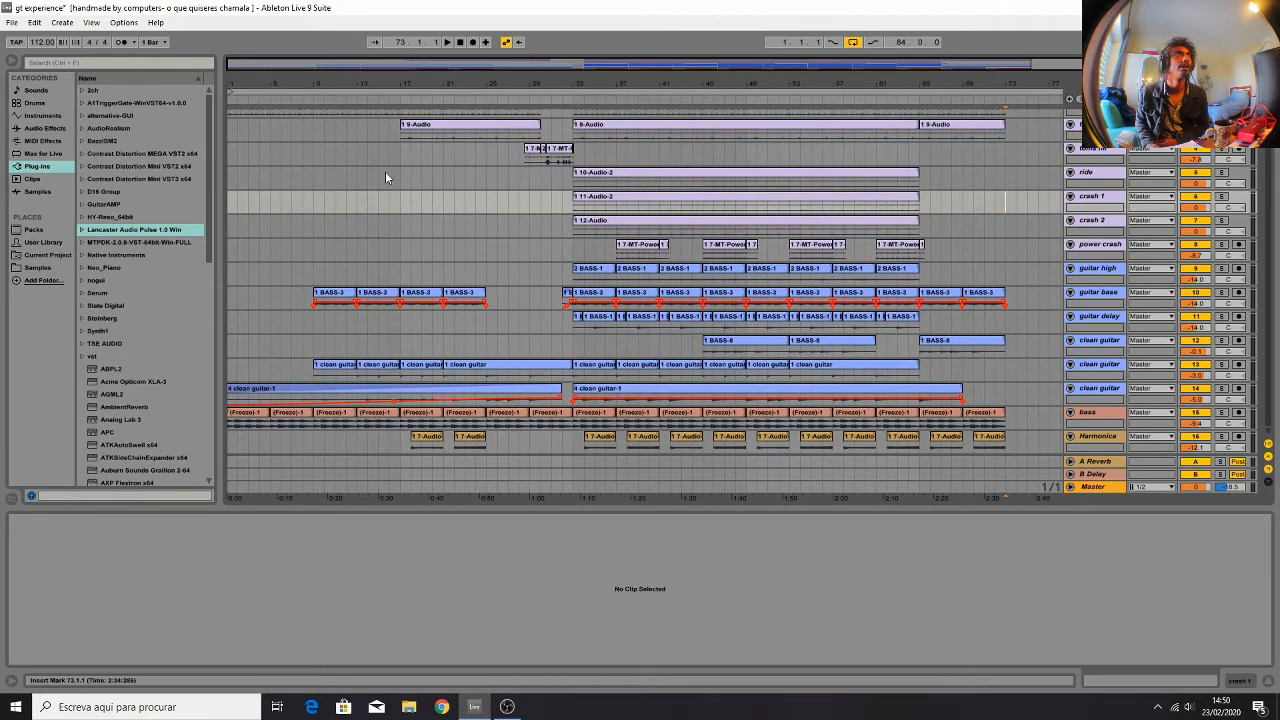
scroll(385, 178, "up", 2)
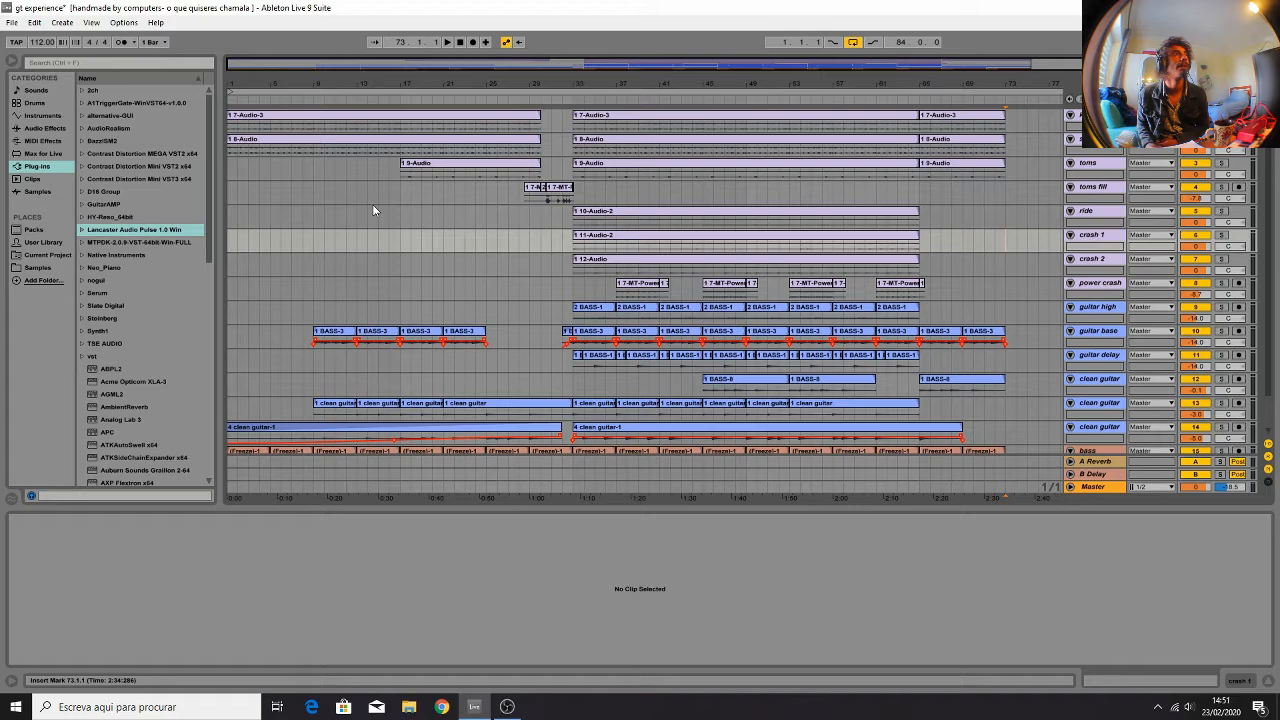
key("ctrl+a")
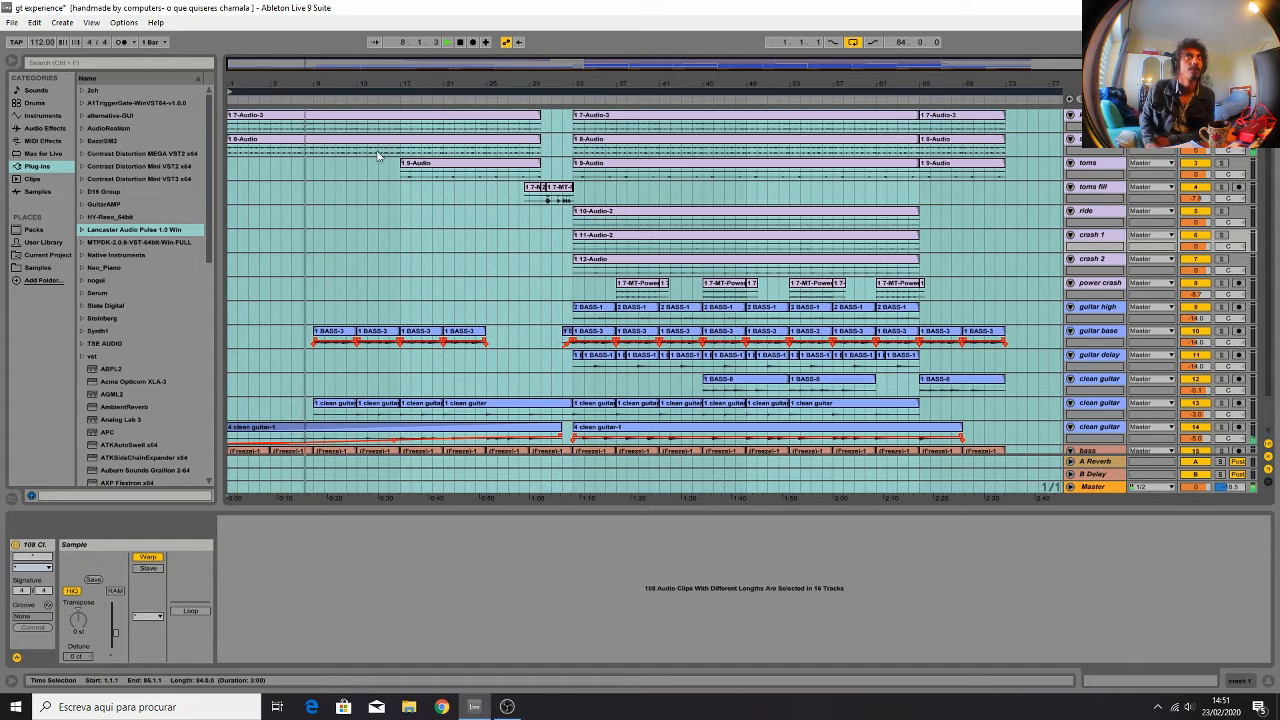
left_click(312, 321)
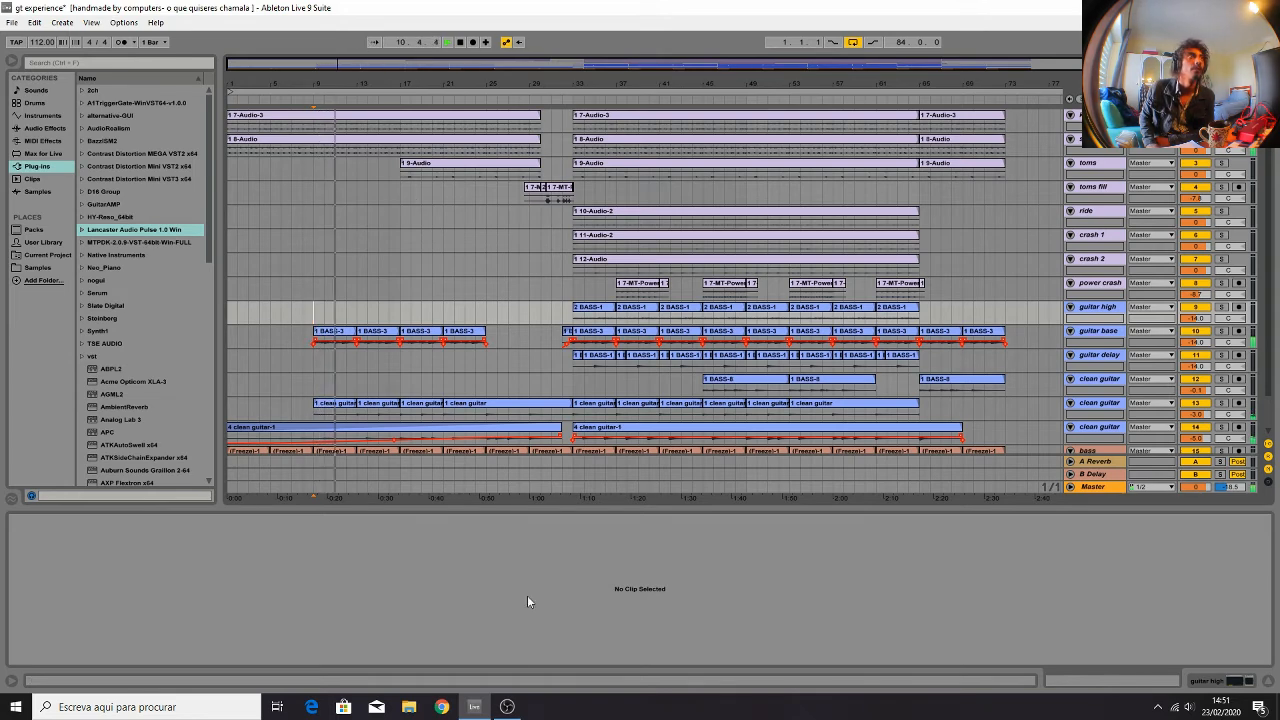
left_click(548, 508)
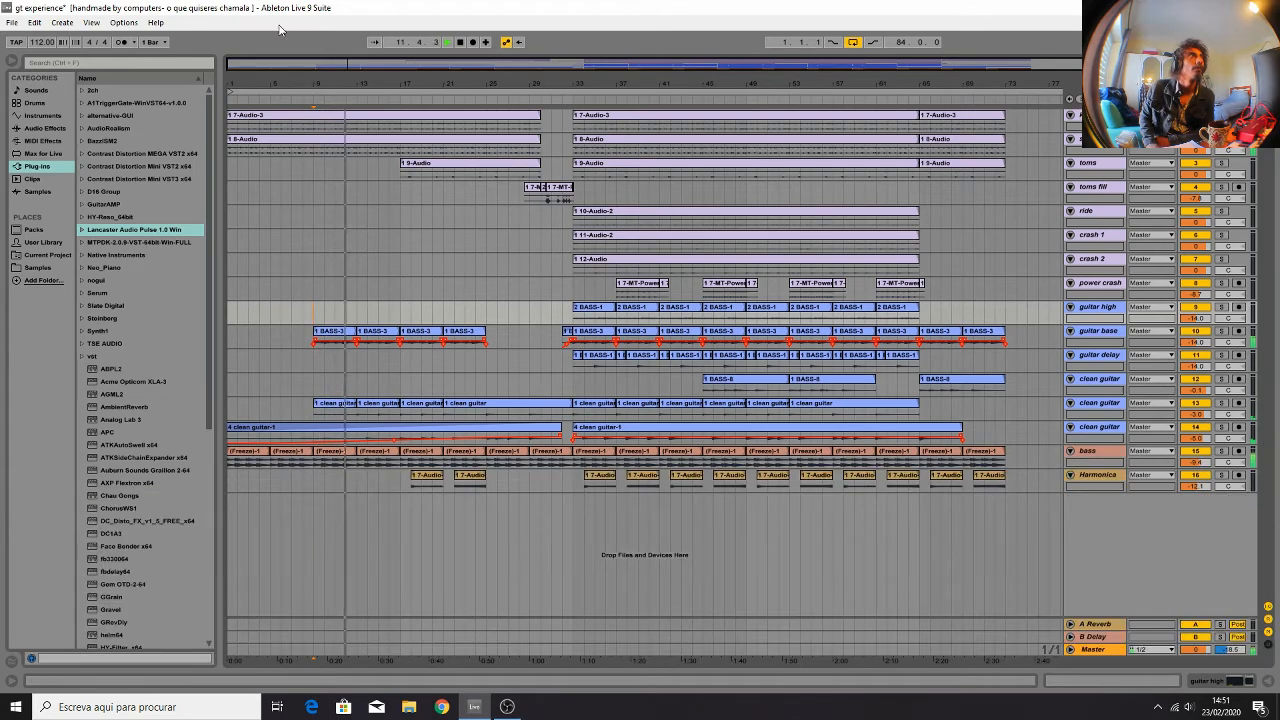
Turn on Follow so the arrangement tracks the playhead during playback
left_click(375, 43)
key("plus")
key("plus")
key("plus")
key("plus")
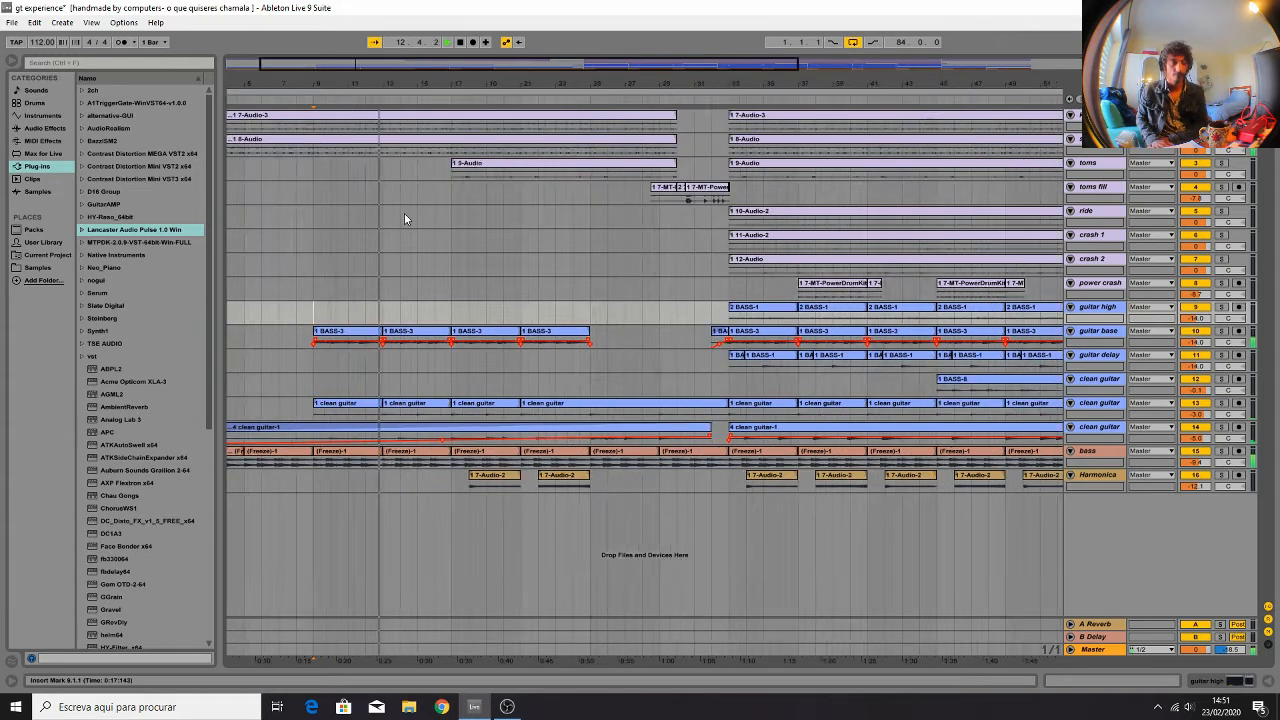
key("minus")
key("minus")
key("minus")
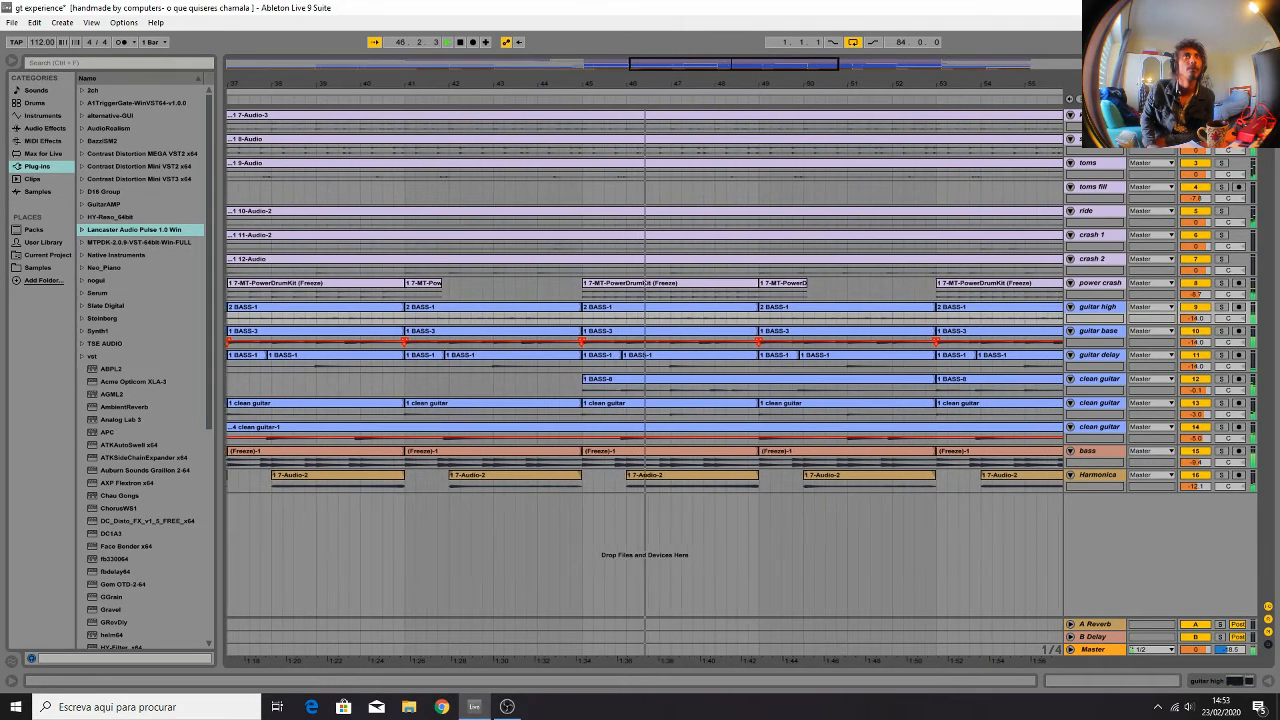
Raise the Master track volume to 3.6 dB in the Session View mixer, and return to the Arrangement View
key("Tab")
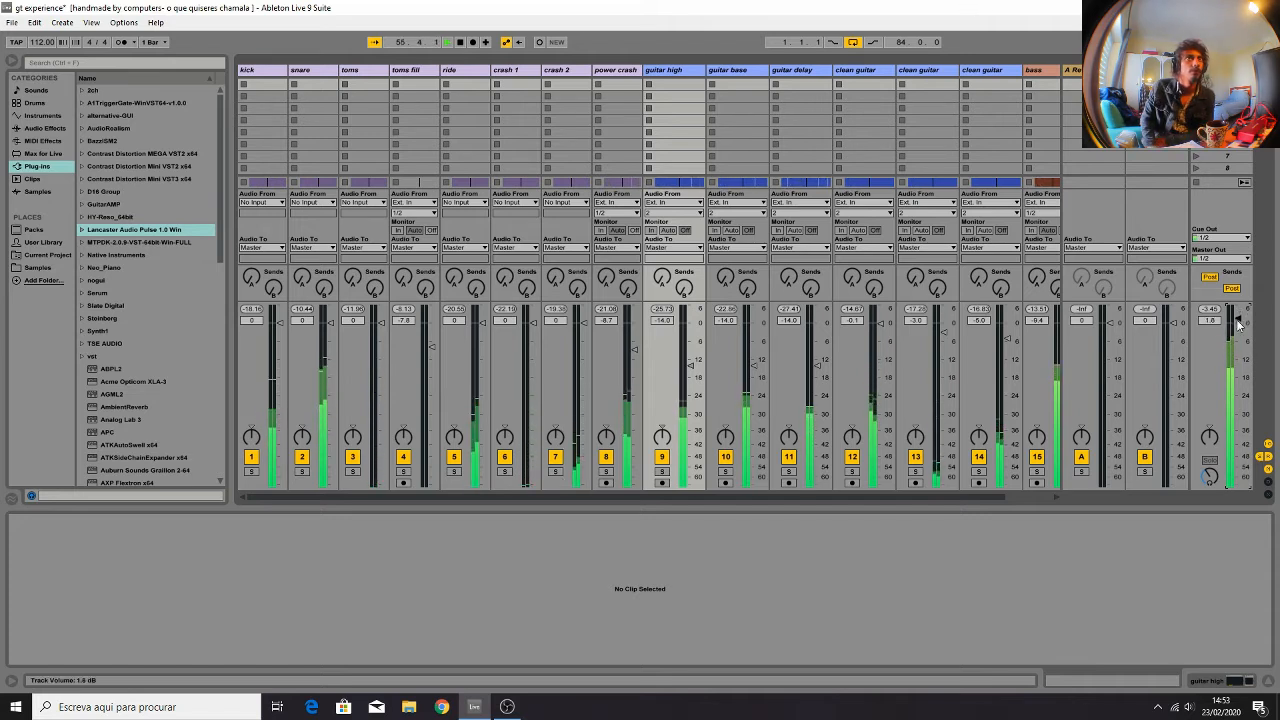
left_click(1189, 708)
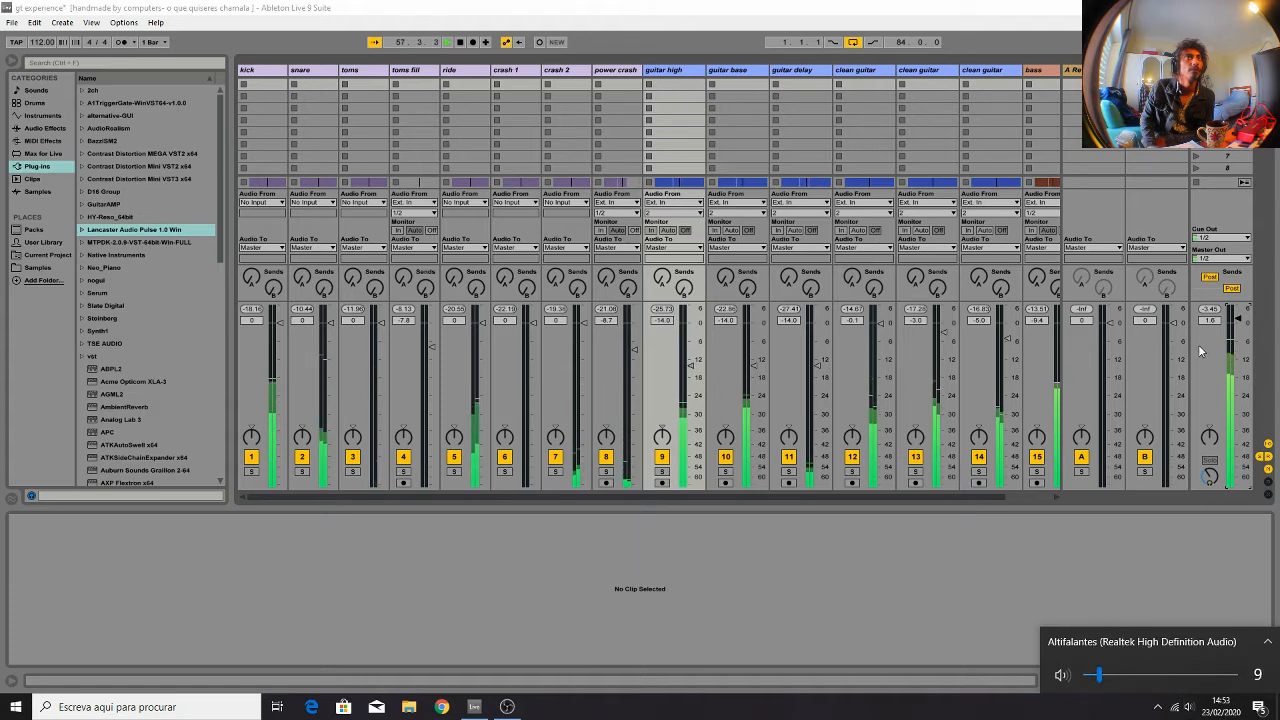
left_click_drag(1233, 327, 1236, 325)
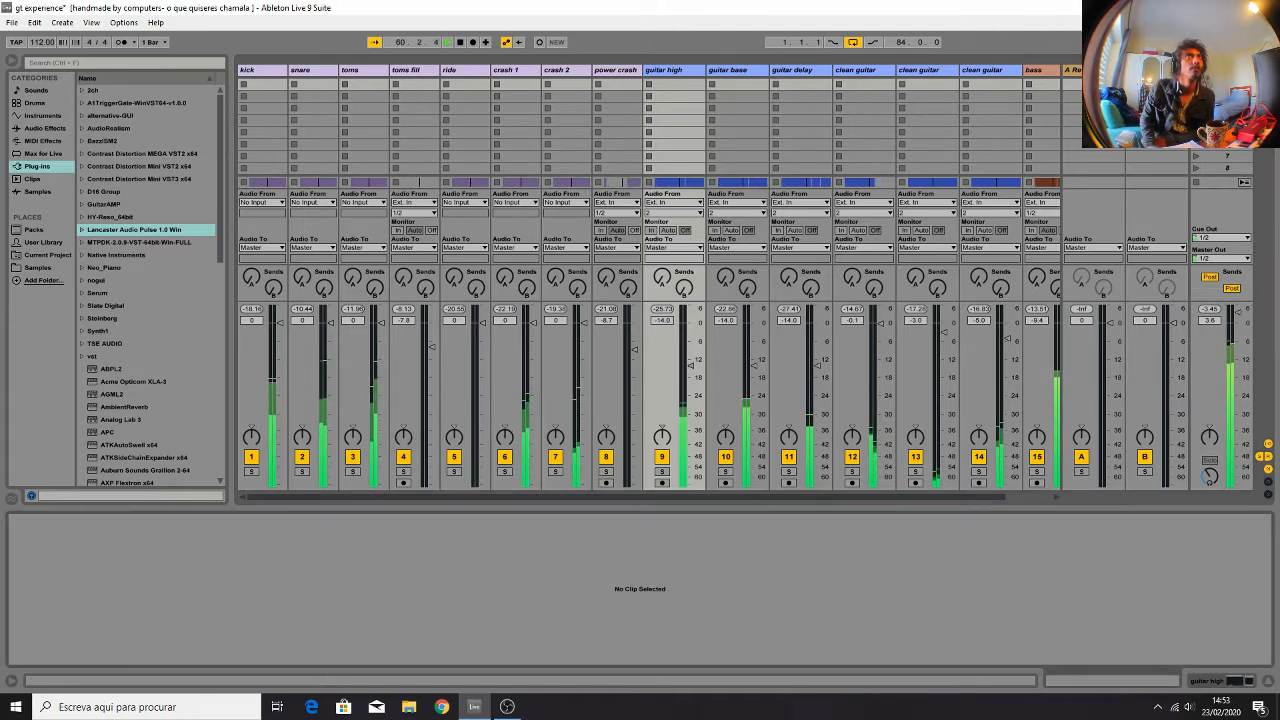
key("Tab")
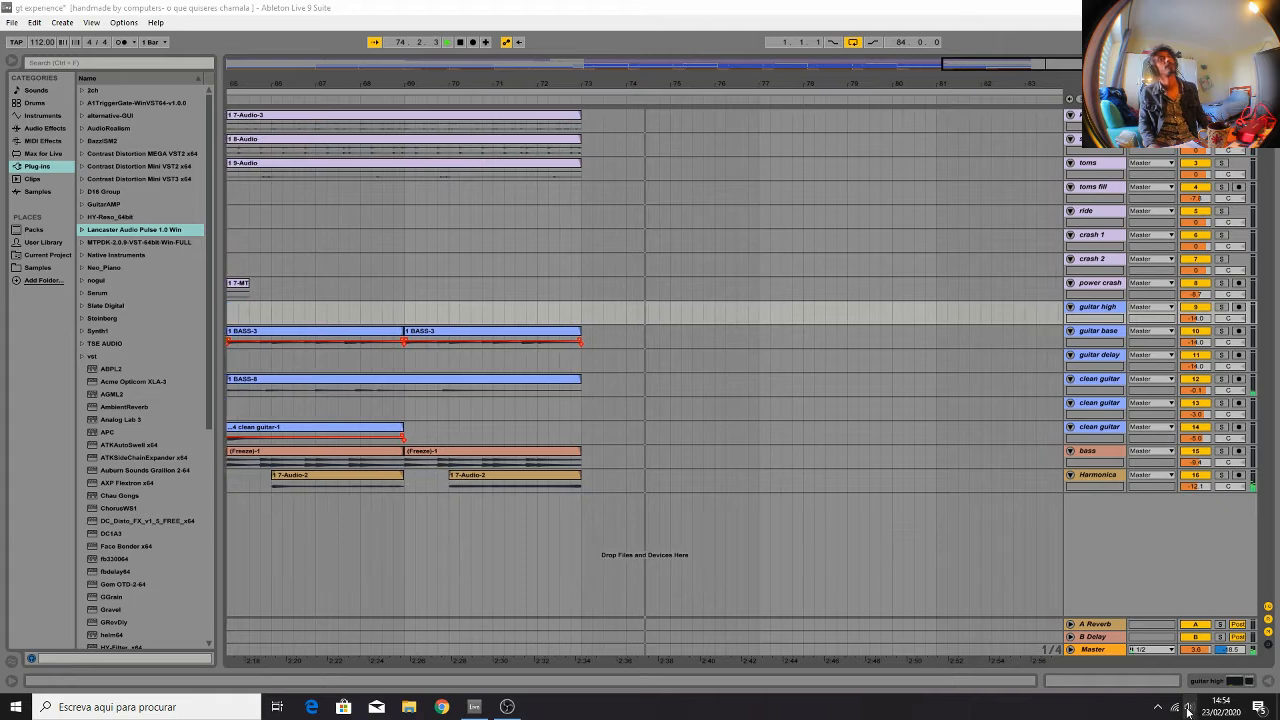
Stop playback after the song's end and place the insert marker at bar 74 on the crash 2 track
left_click(600, 265)
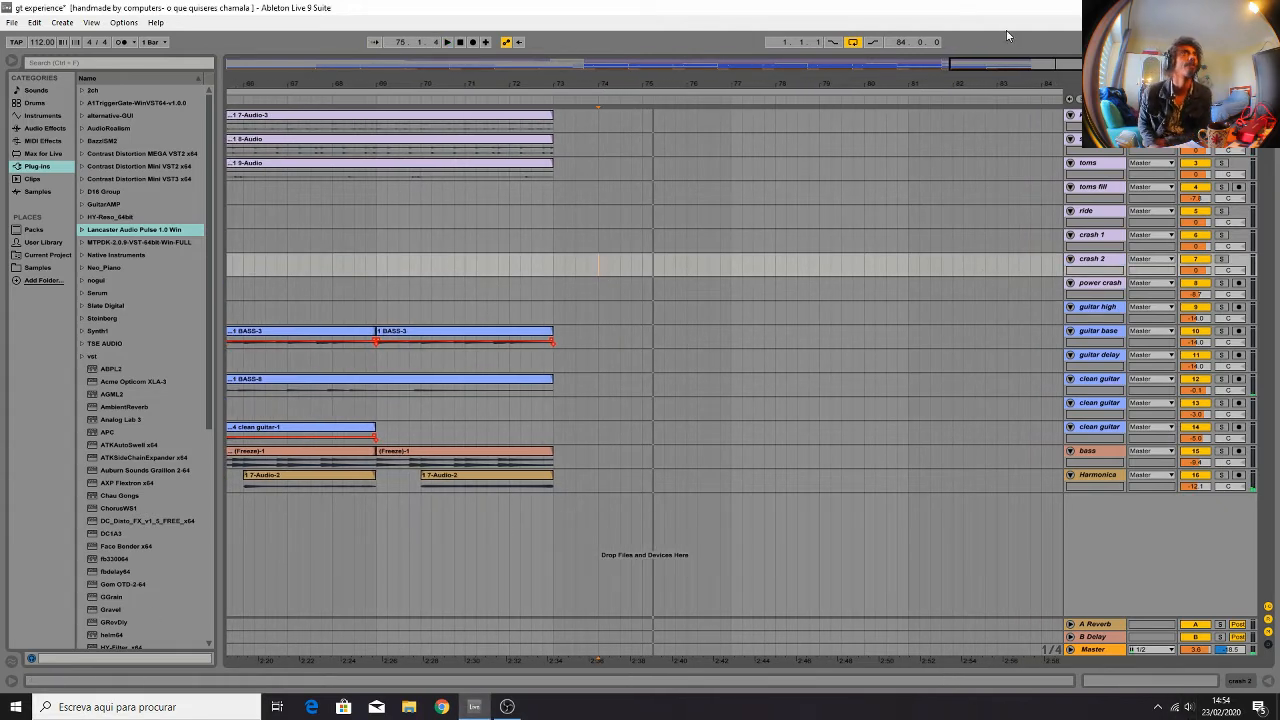
key("minus")
key("minus")
key("minus")
key("minus")
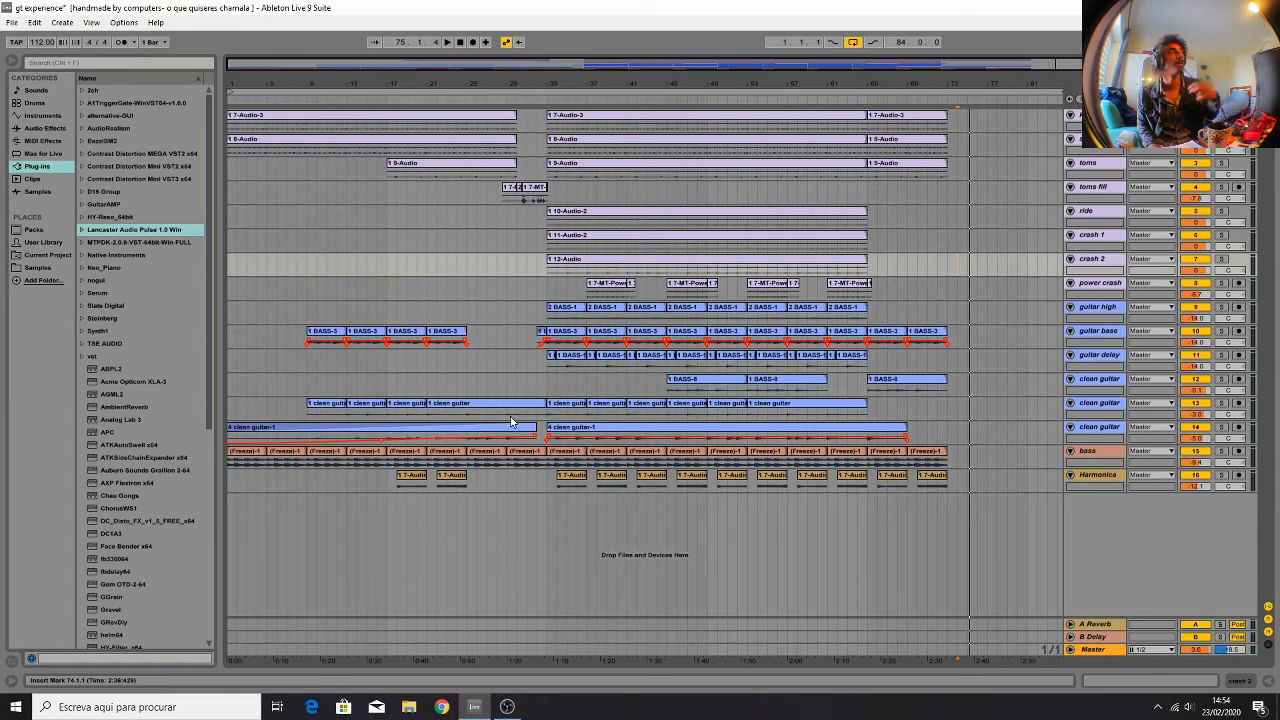
Check the recording and its audio levels in OBS, and the system speaker volume
left_click(507, 706)
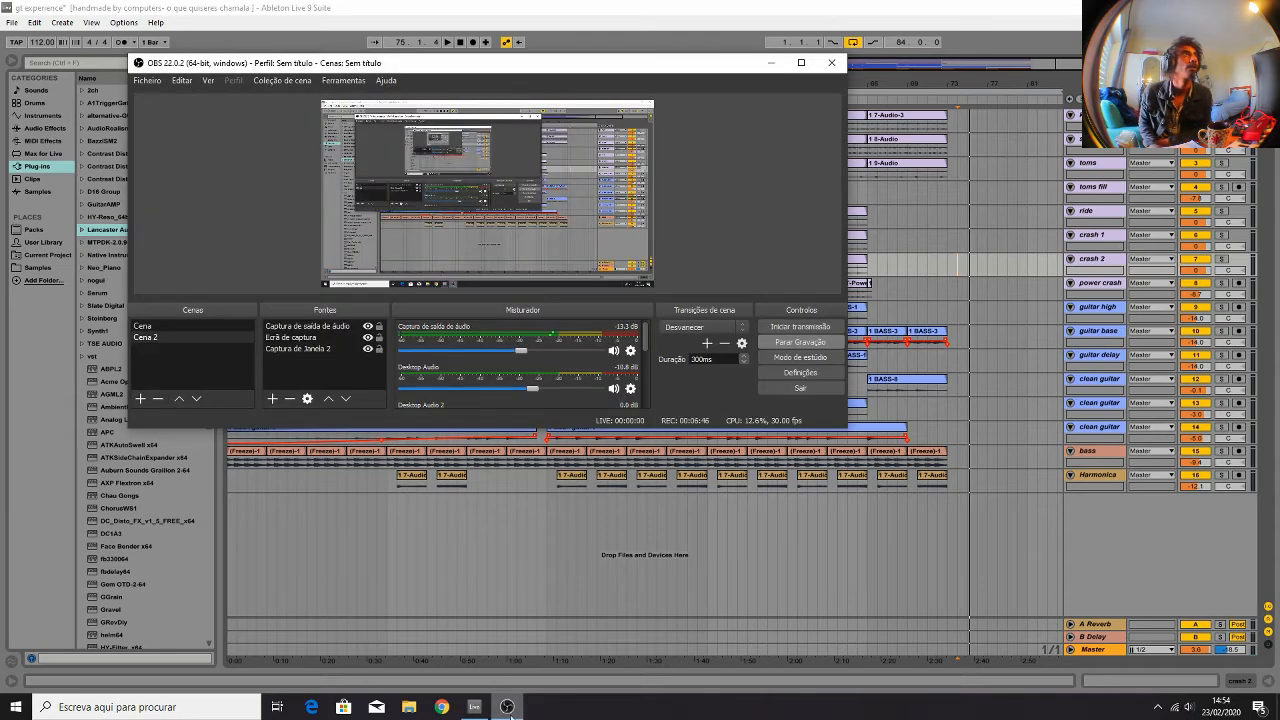
left_click(507, 706)
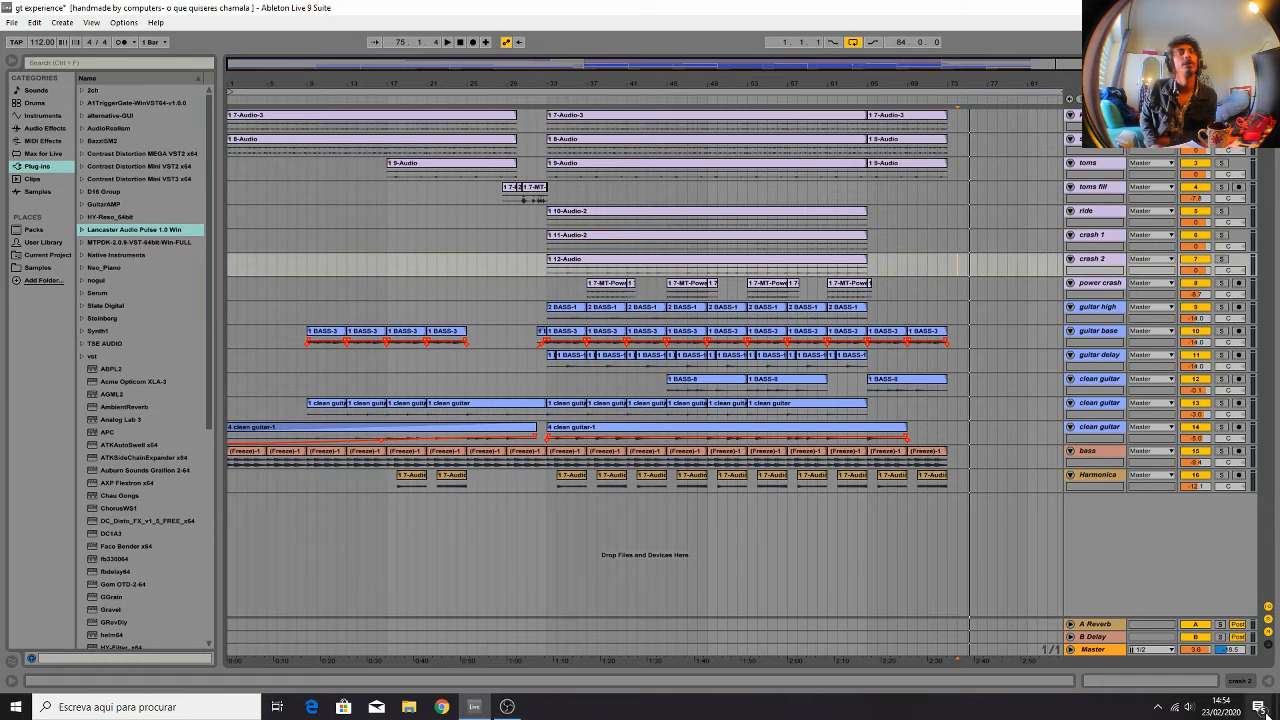
left_click(1197, 710)
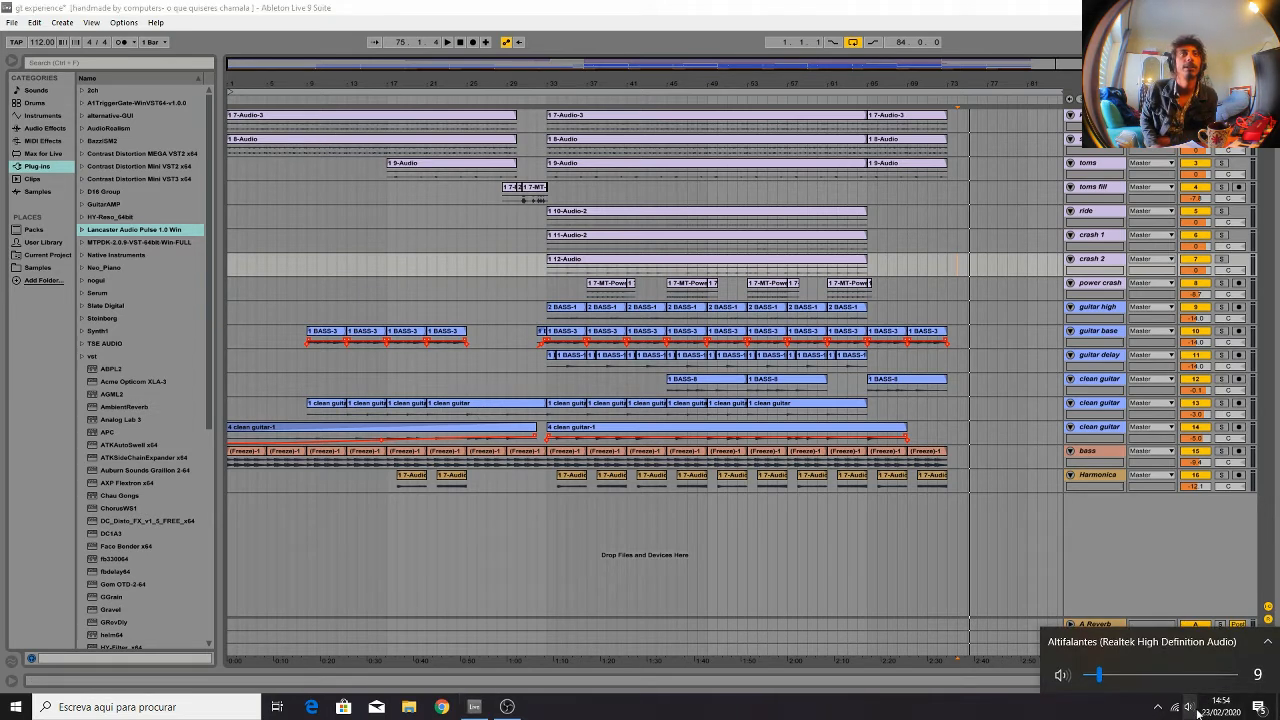
left_click(800, 716)
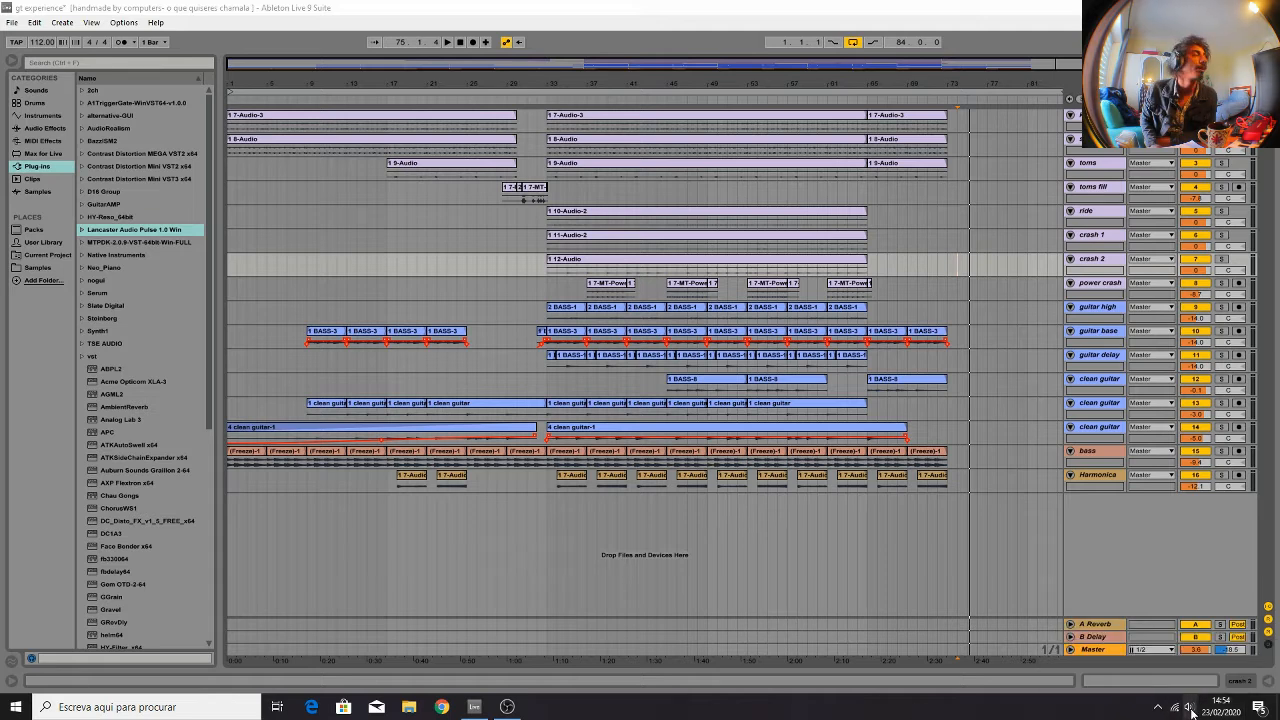
left_click(1188, 712)
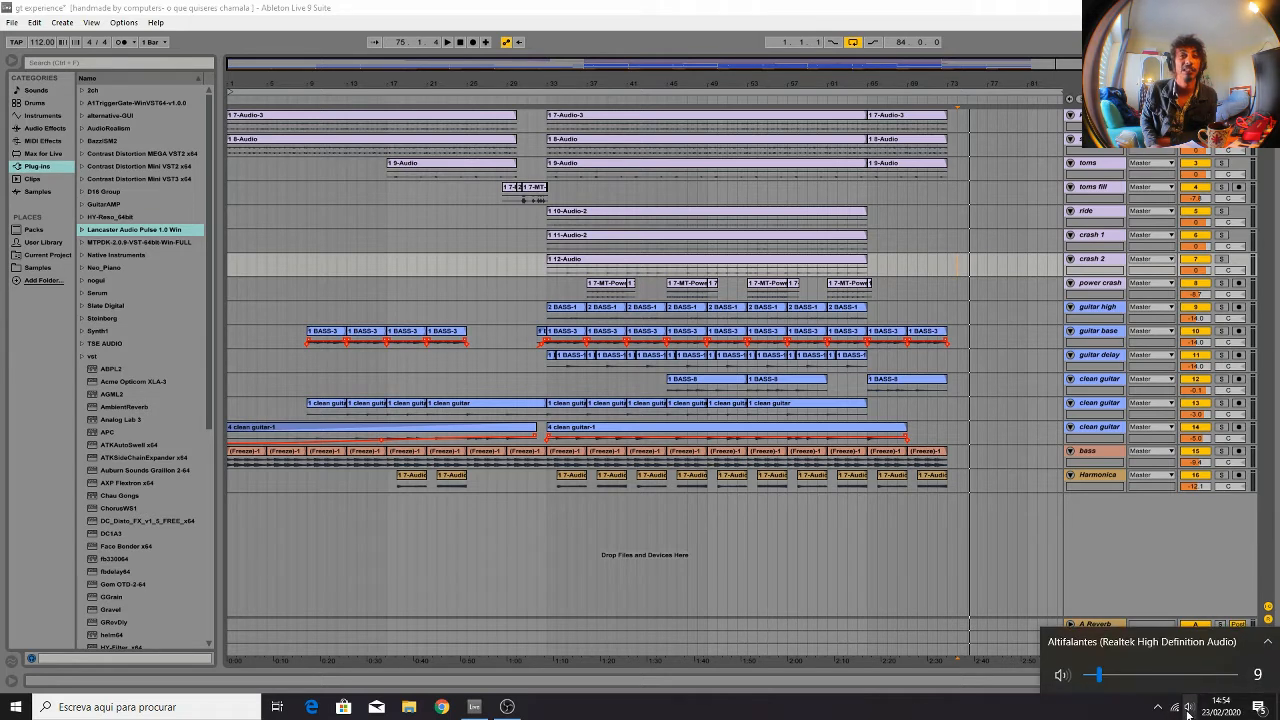
left_click(917, 716)
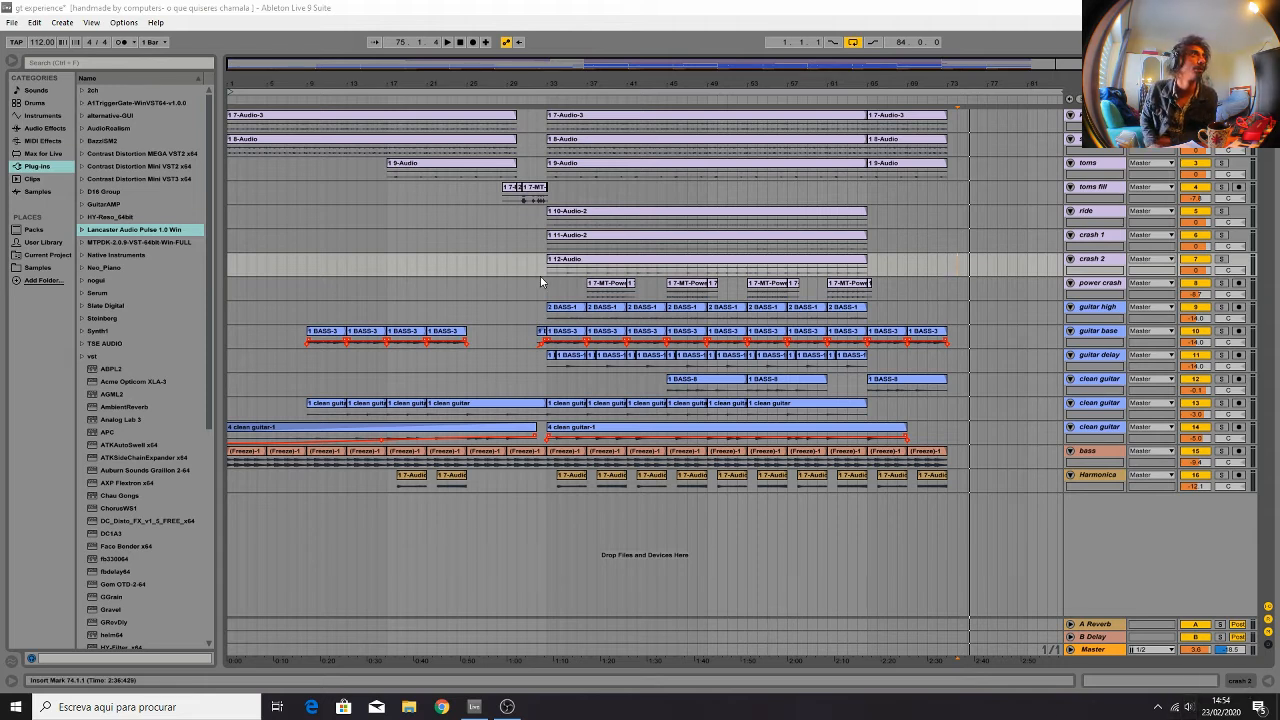
Place the insert marker at bar 33 on the power crash track and check the system speaker volume
left_click(543, 285)
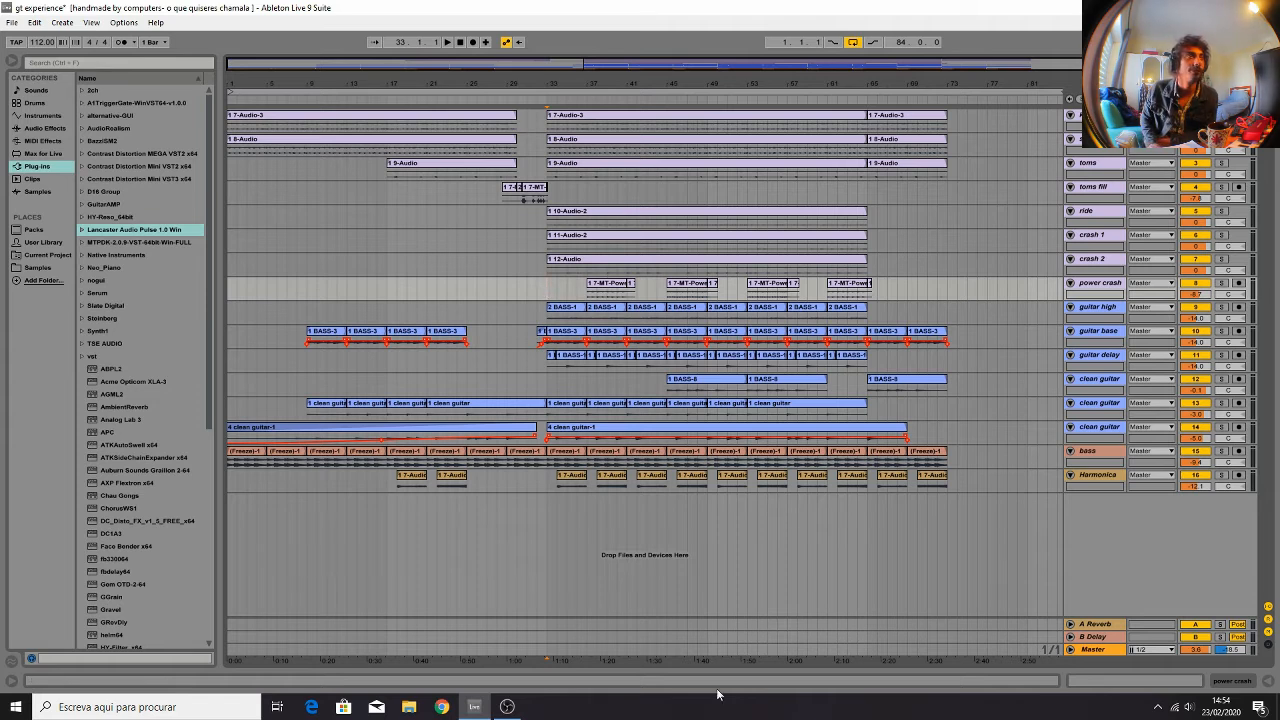
left_click(1186, 707)
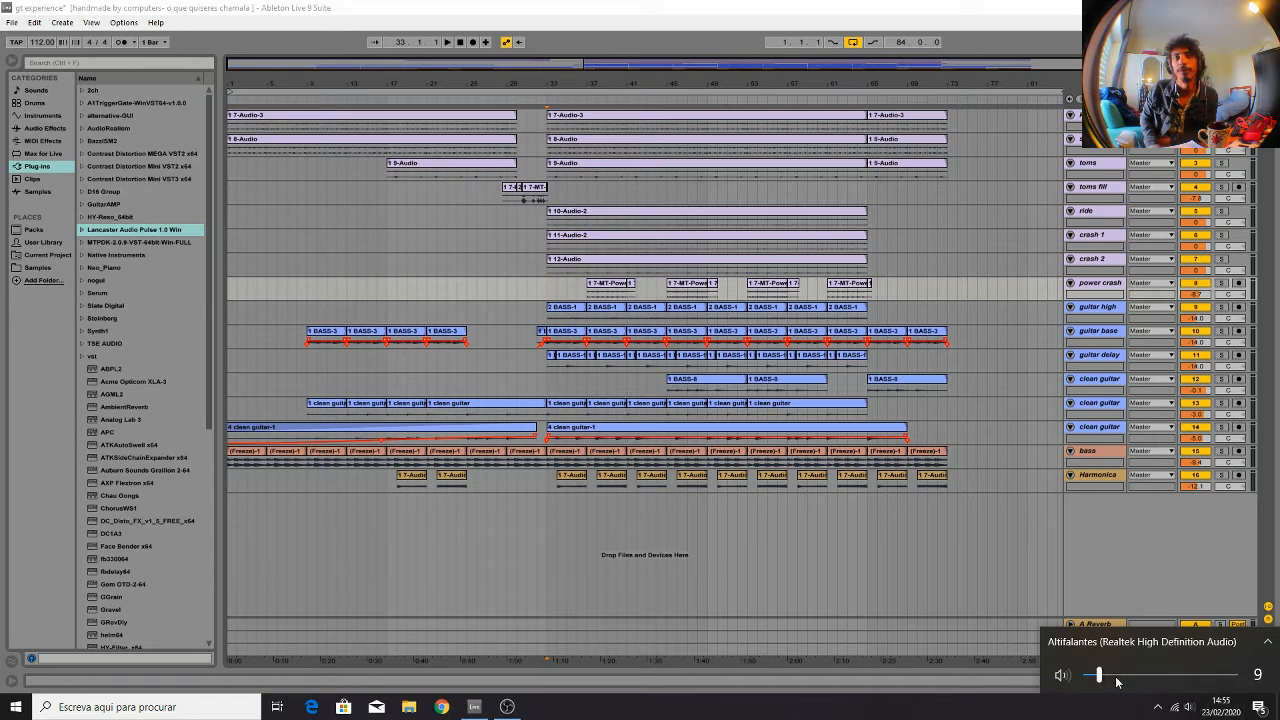
left_click(1135, 715)
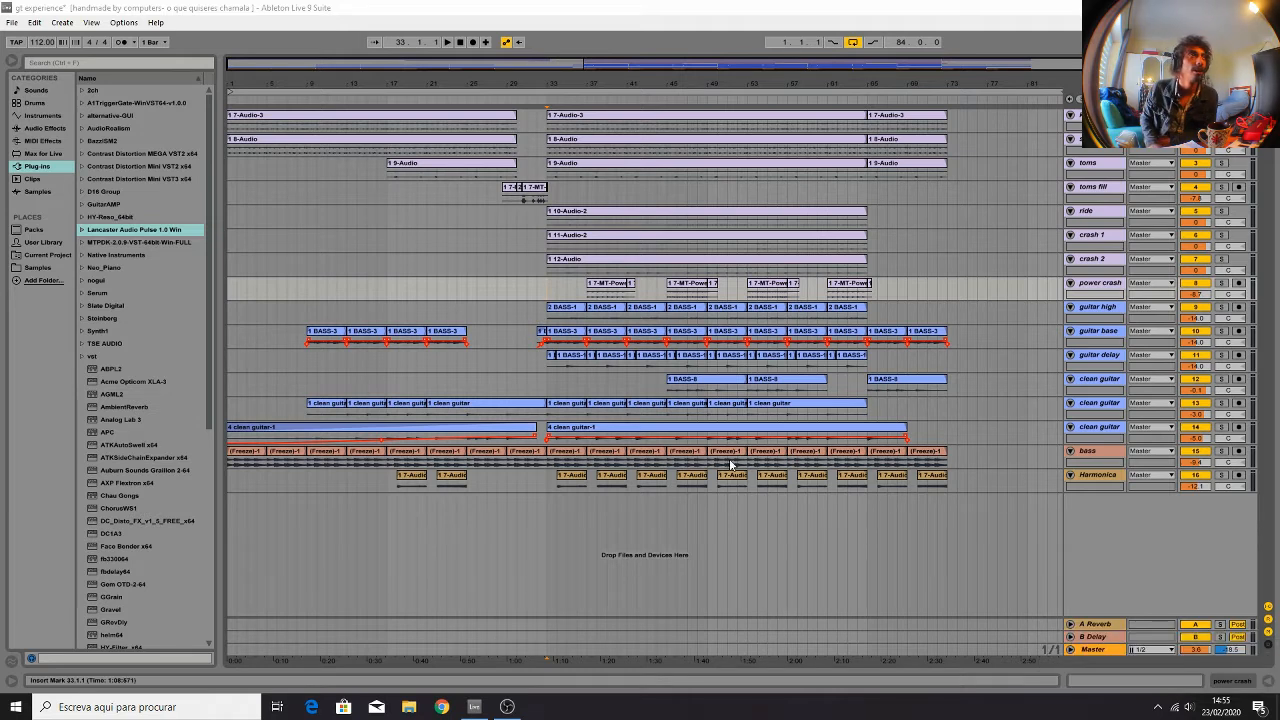
Hide the automation envelopes on the guitar base track and the clean guitar track 14 by setting their displayed automation to None
left_click(1091, 343)
left_click(1090, 353)
left_click(1045, 341)
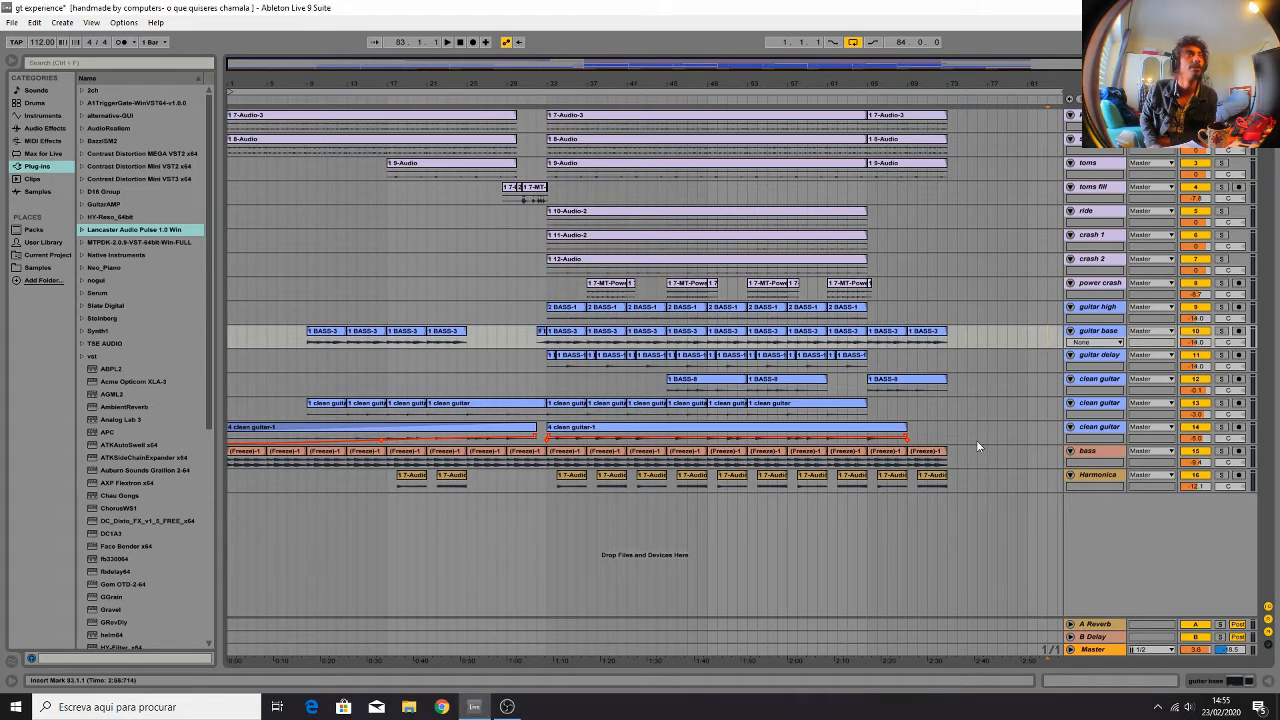
left_click(1091, 438)
left_click(1090, 448)
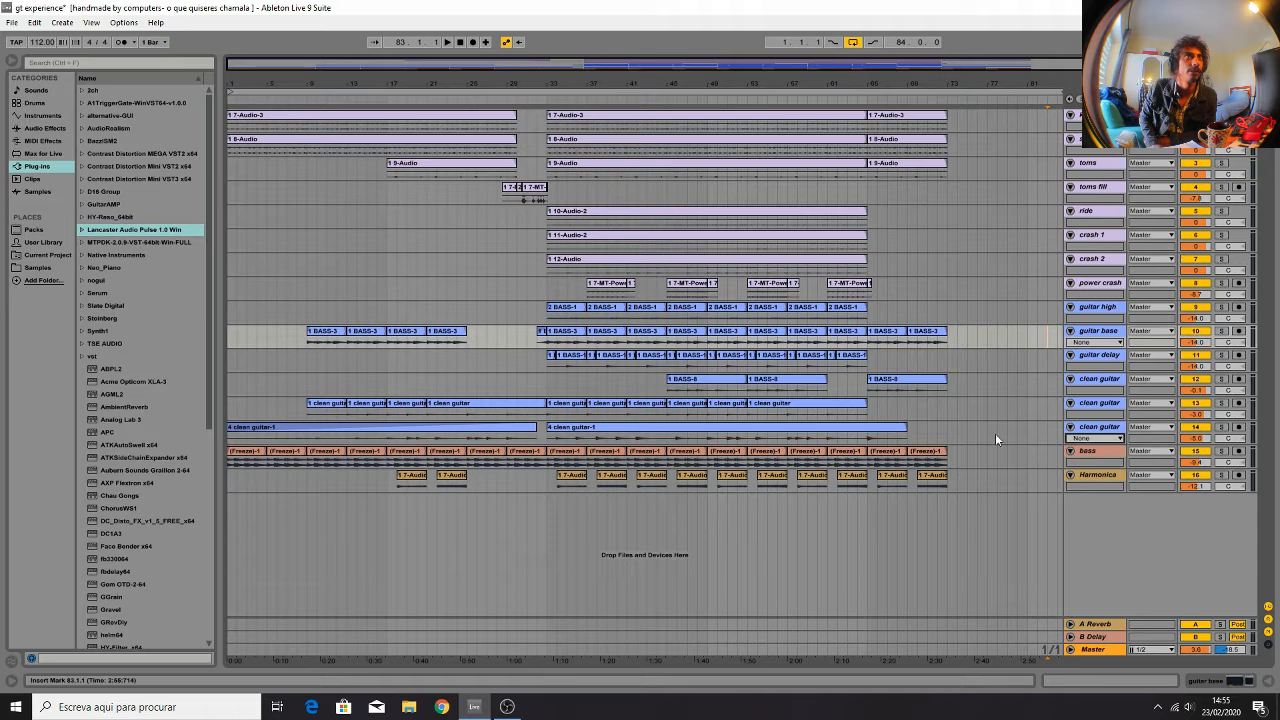
left_click(979, 424)
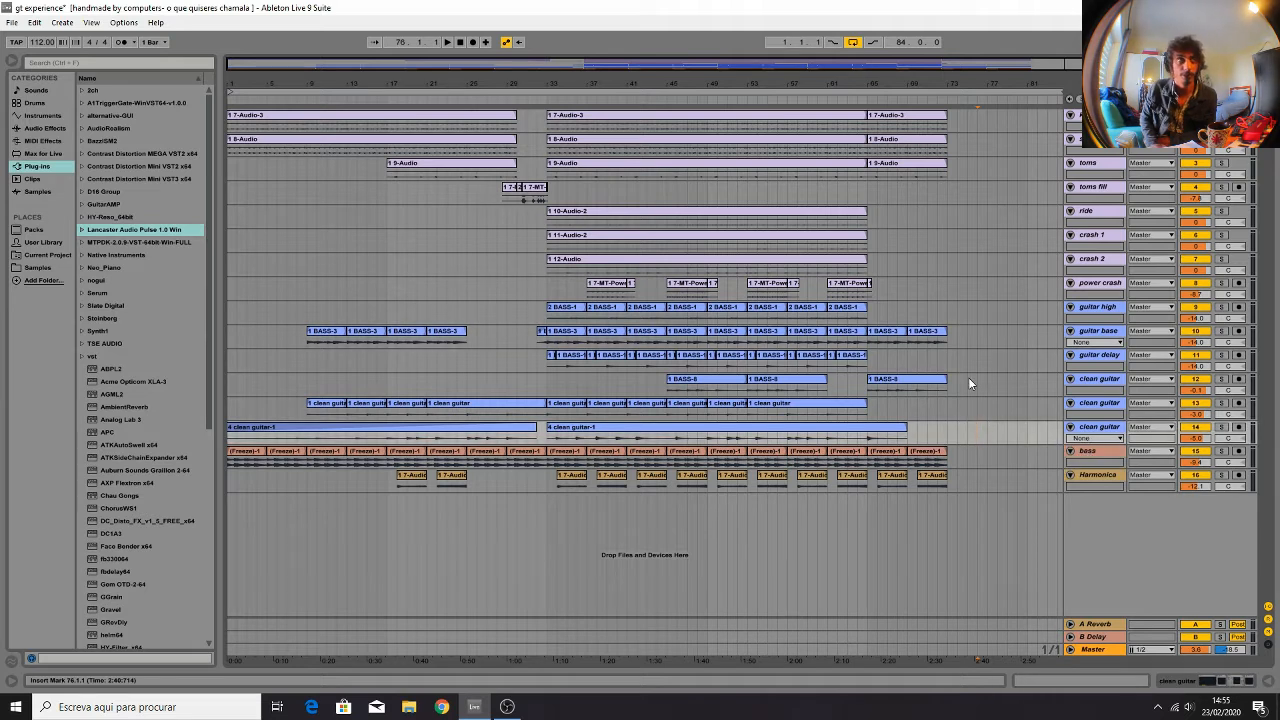
left_click(951, 239)
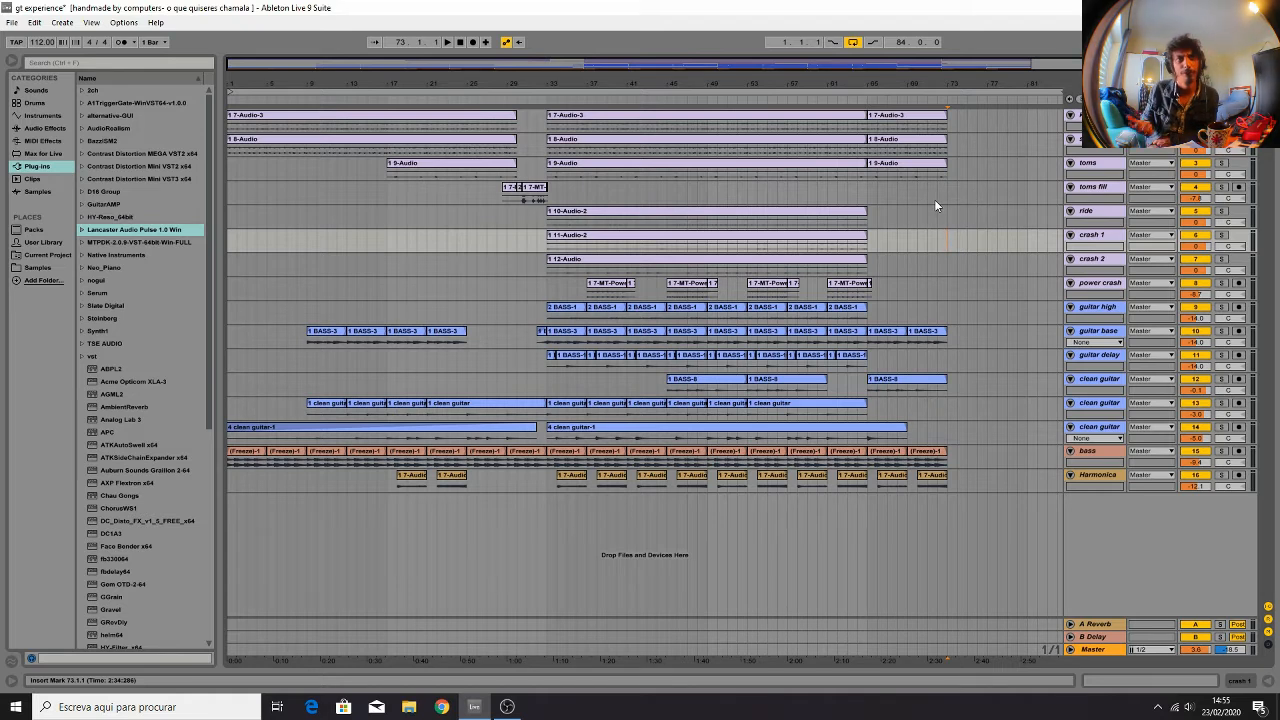
left_click(938, 199)
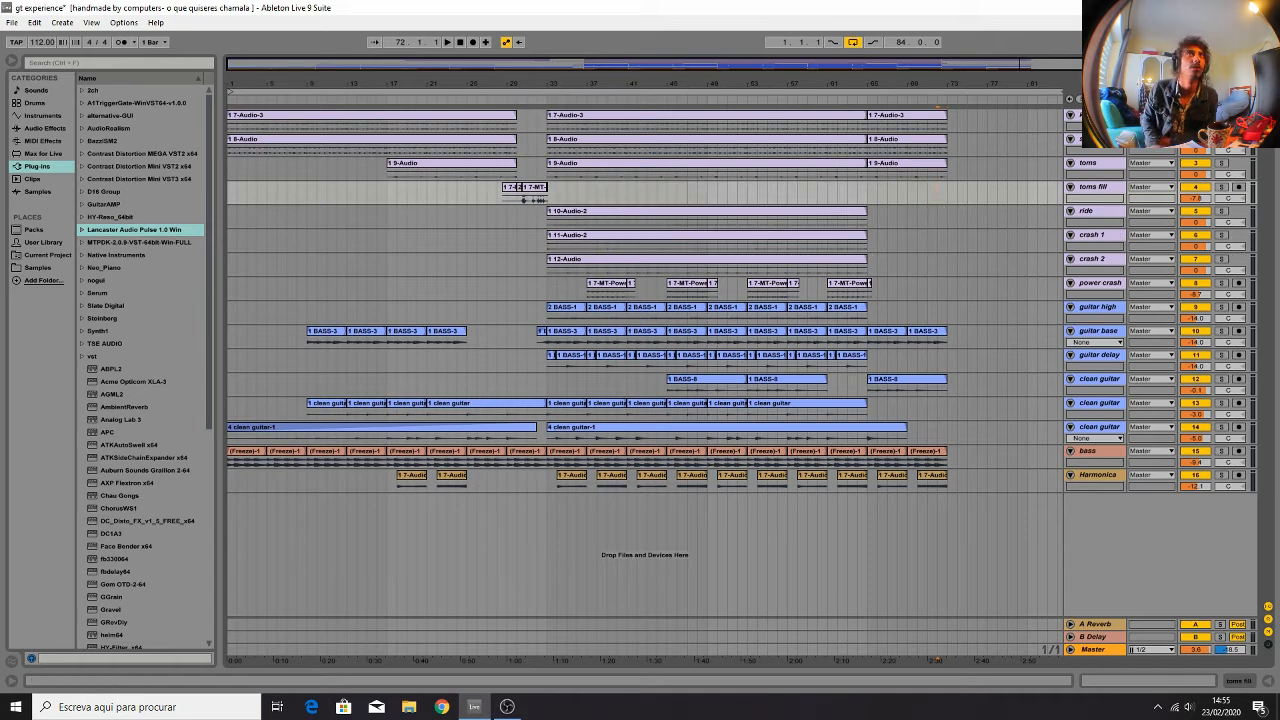
Set the Master track volume to 0 dB in the Session View mixer and return to the Arrangement View
key("Tab")
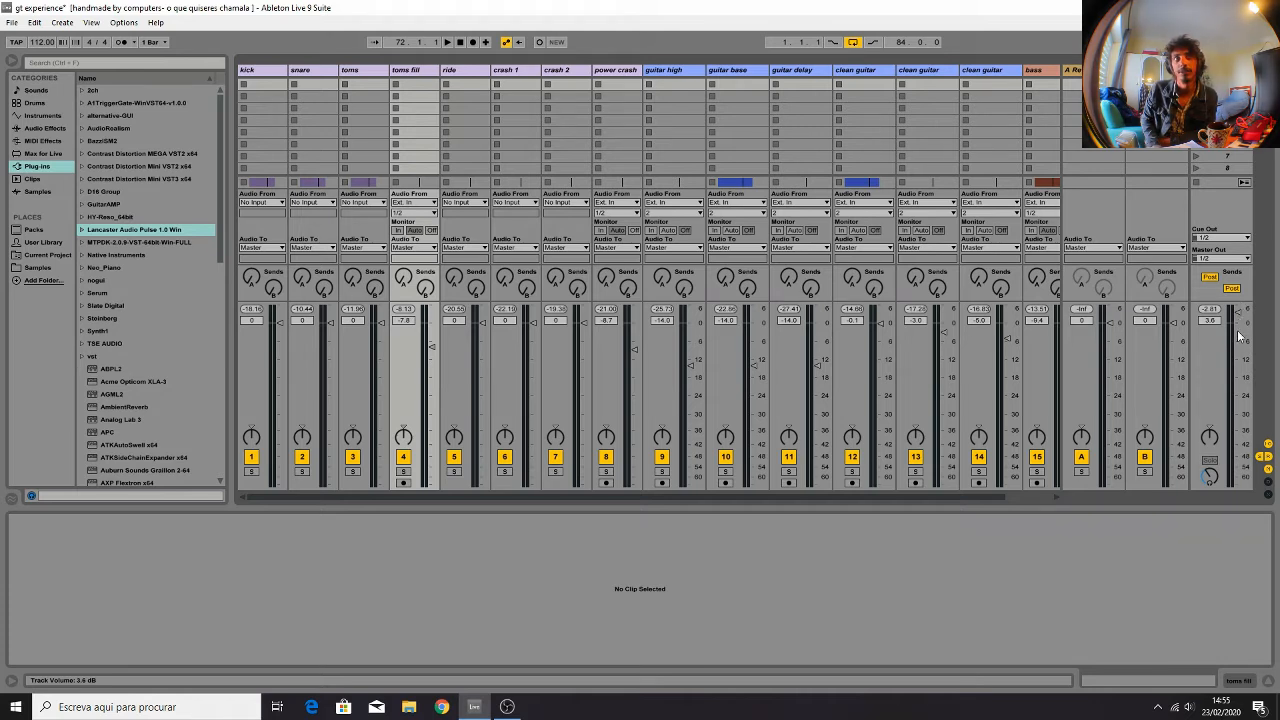
mouse_move(1238, 345)
left_mouse_down()
mouse_move(1238, 358)
mouse_move(1238, 323)
left_mouse_up()
key("Tab")
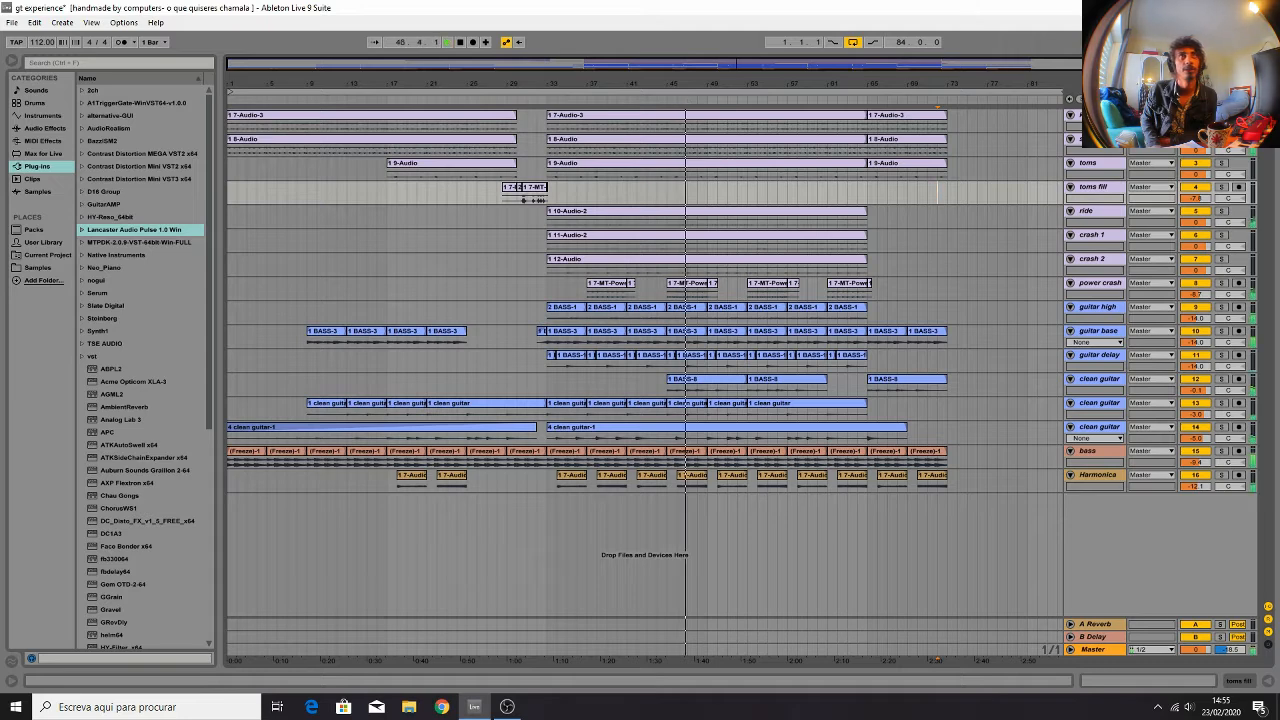
Try the Master track volume at 6.0 dB in the Session View mixer, reset it to 0 dB, and return to the Arrangement View
key("Tab")
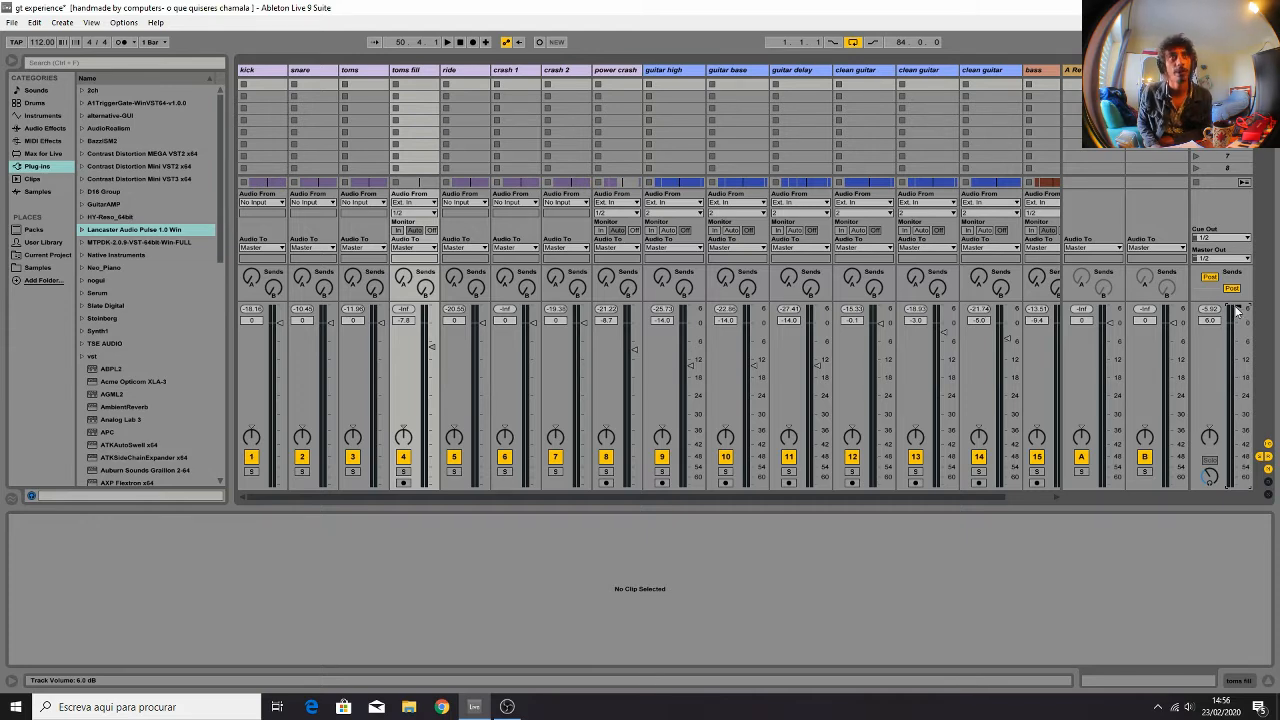
left_click_drag(1238, 321, 1238, 324)
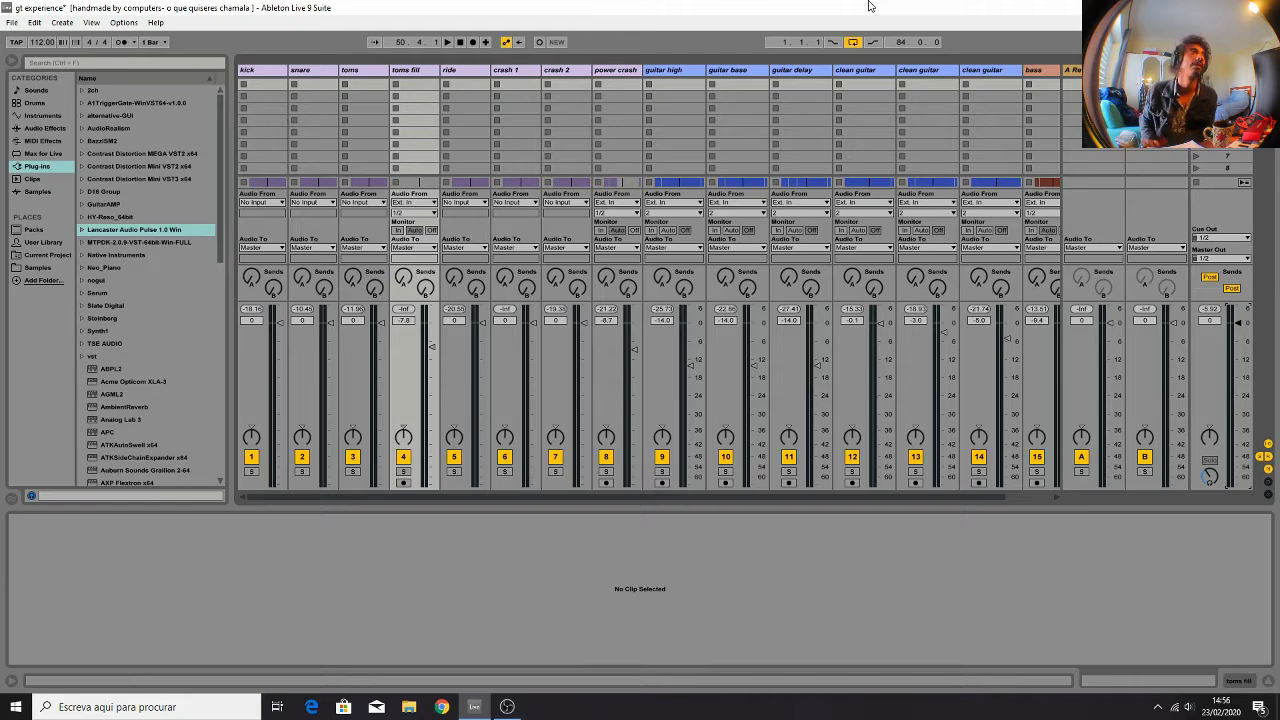
key("Tab")
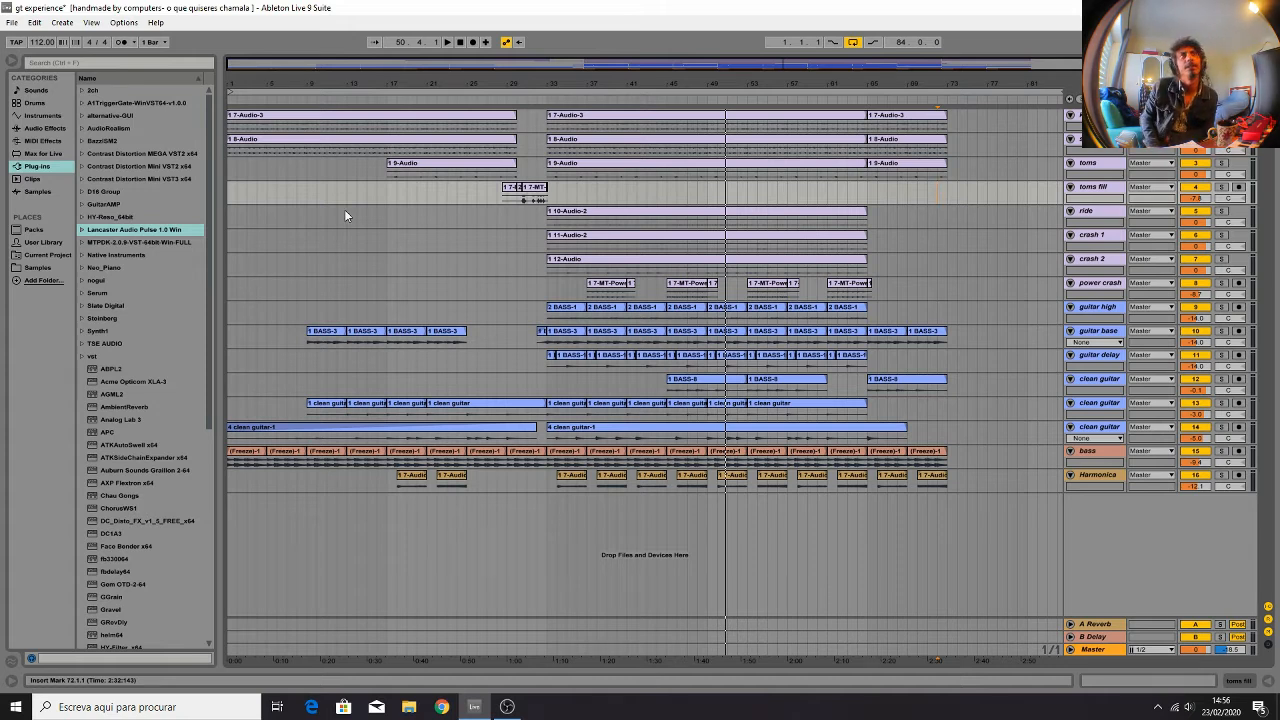
Go through the kick, guitar high and three clean guitar tracks to identify which ones need distinct names
left_click(1096, 115)
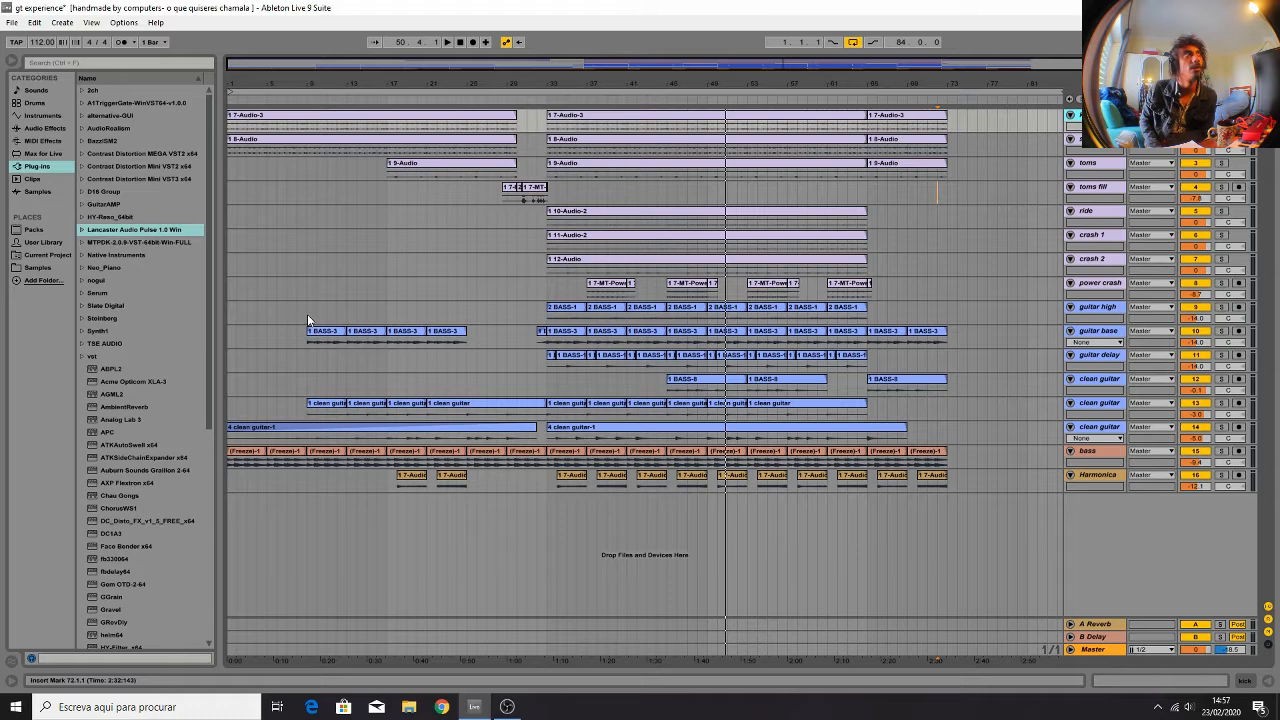
left_click(229, 314)
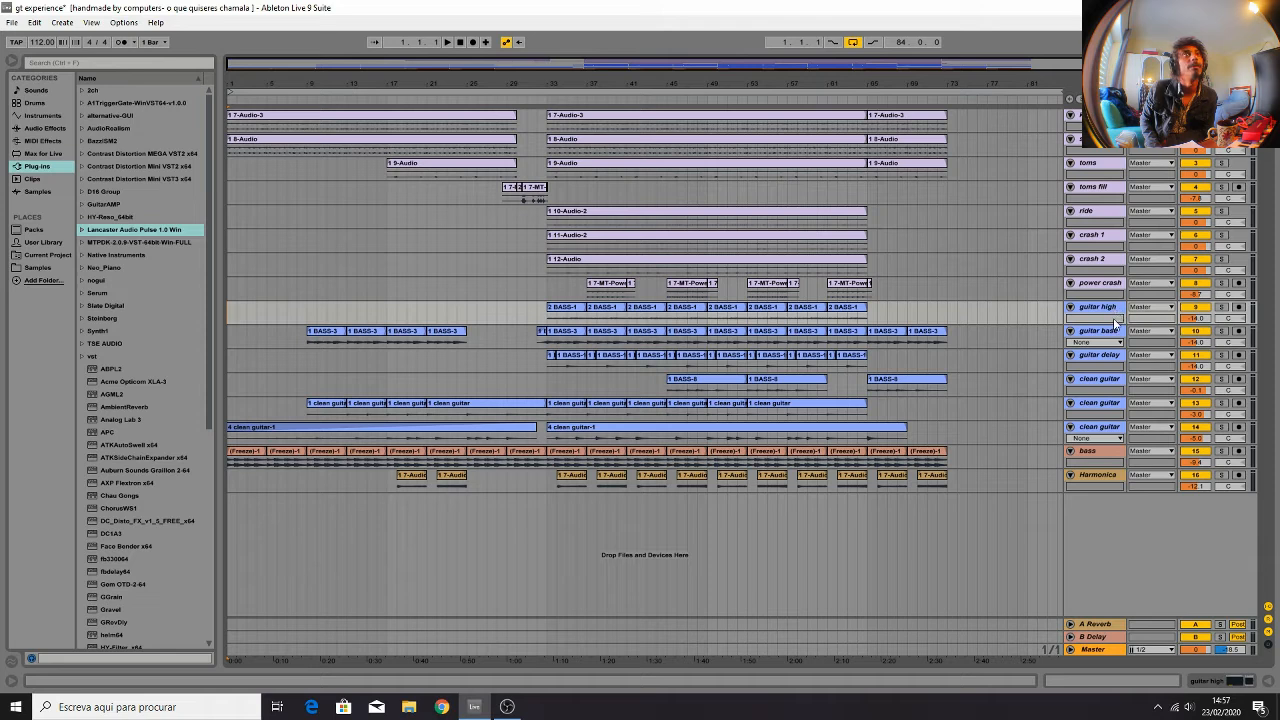
left_click(1104, 389)
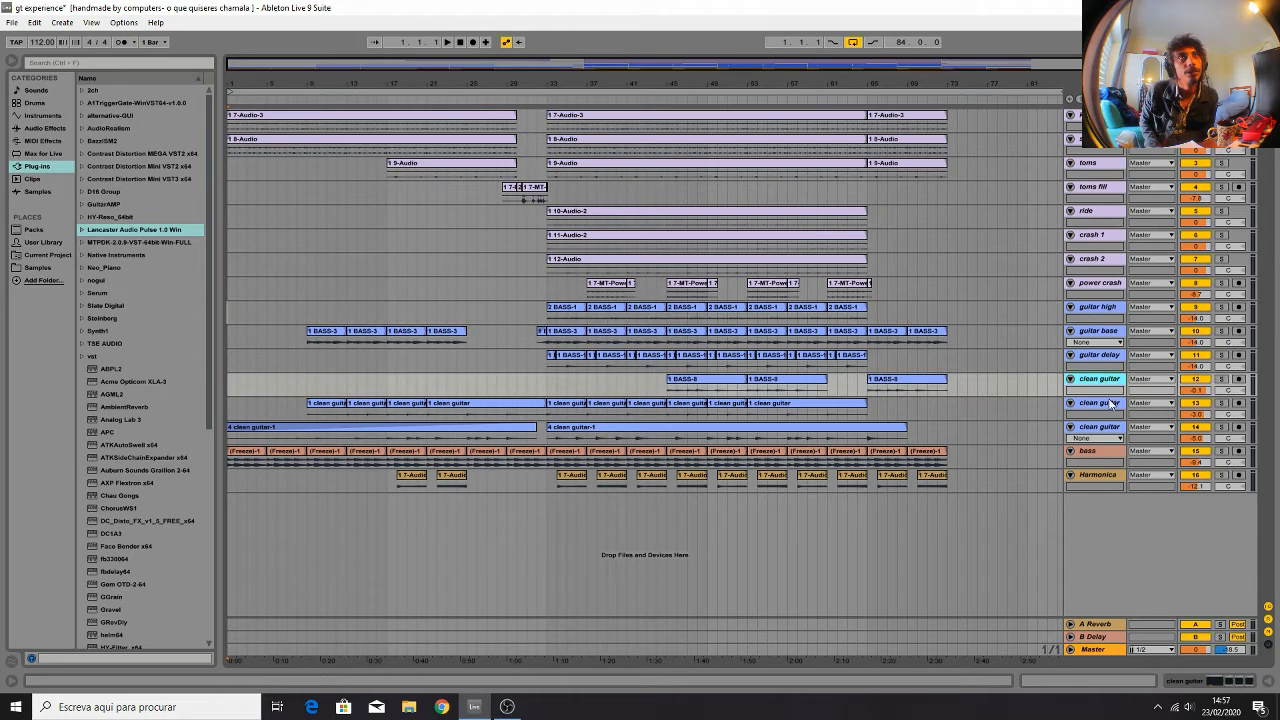
left_click(1110, 402)
left_click(1113, 428)
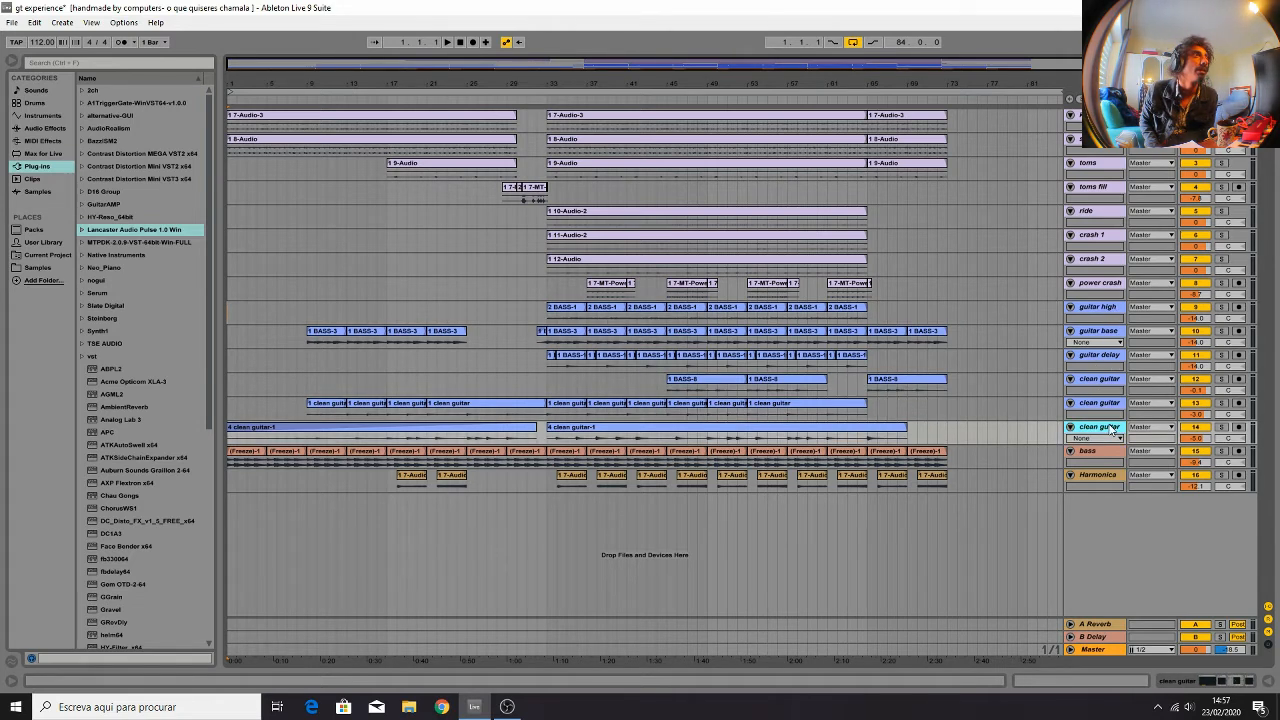
left_click(1108, 384)
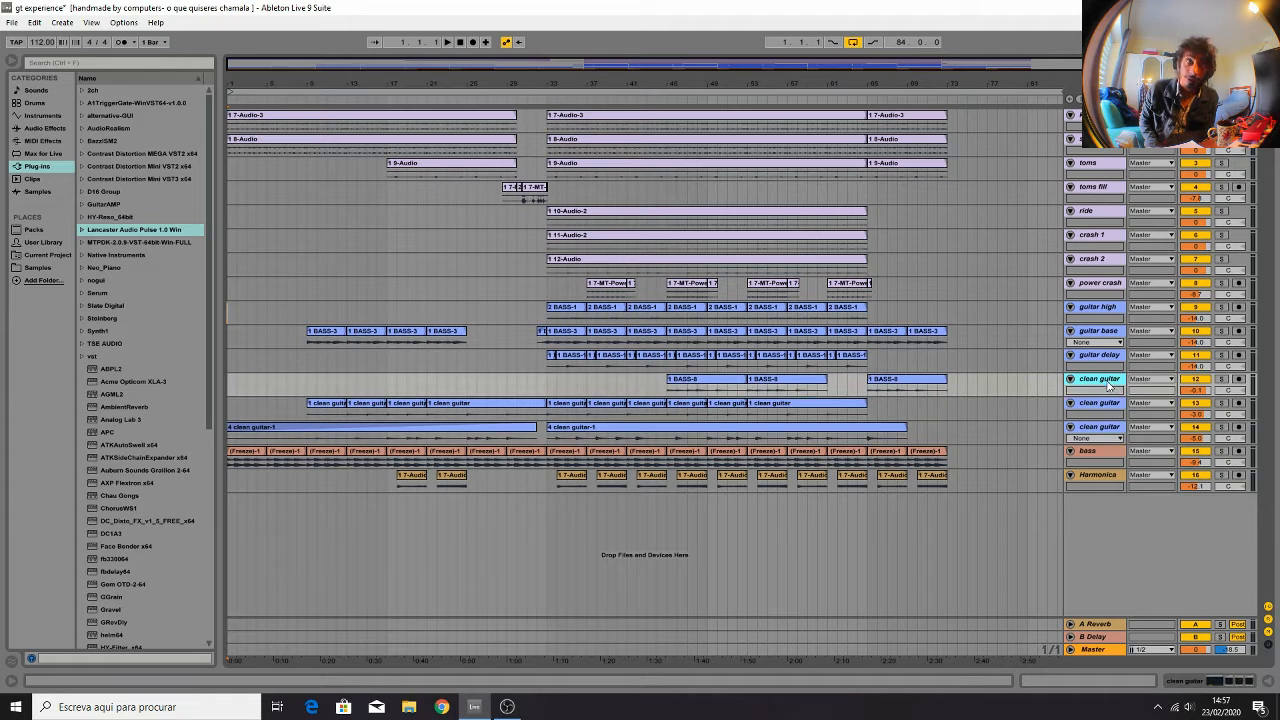
Rename clean guitar track 13 as "noise guitar" and clean guitar track 14 as "chorus guitar"
left_click(1104, 410)
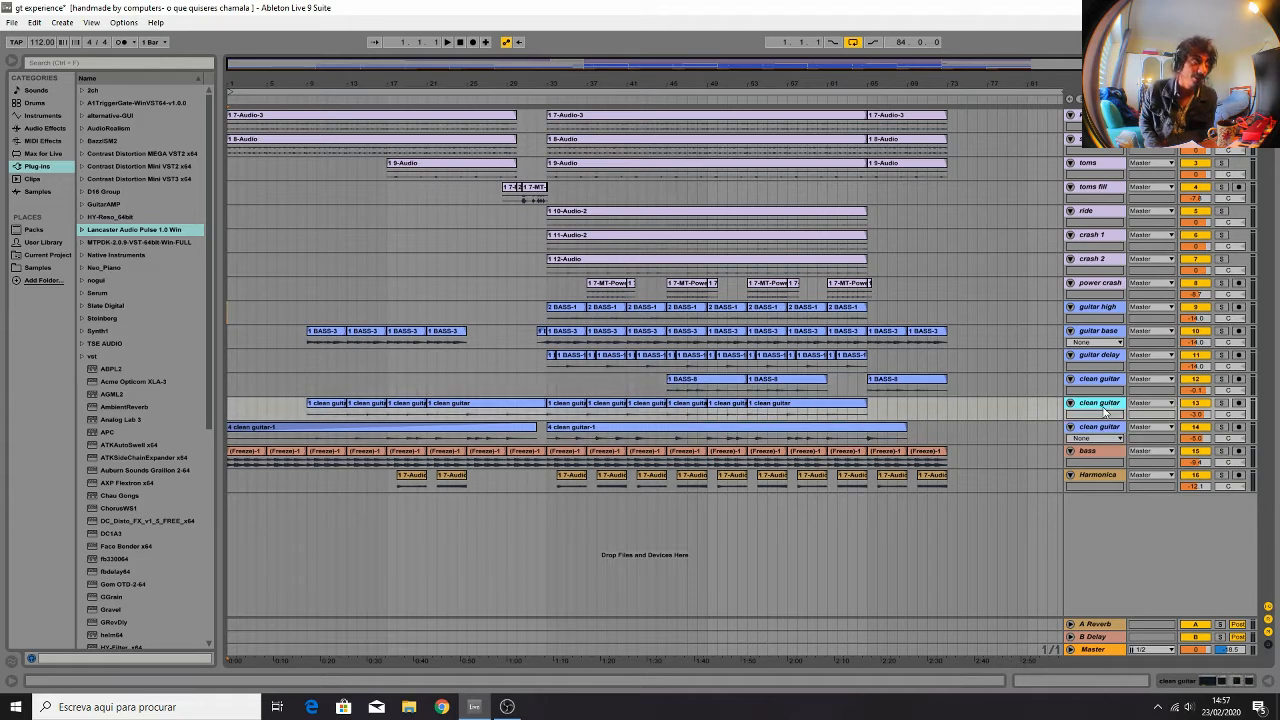
key("ctrl+r")
type("no")
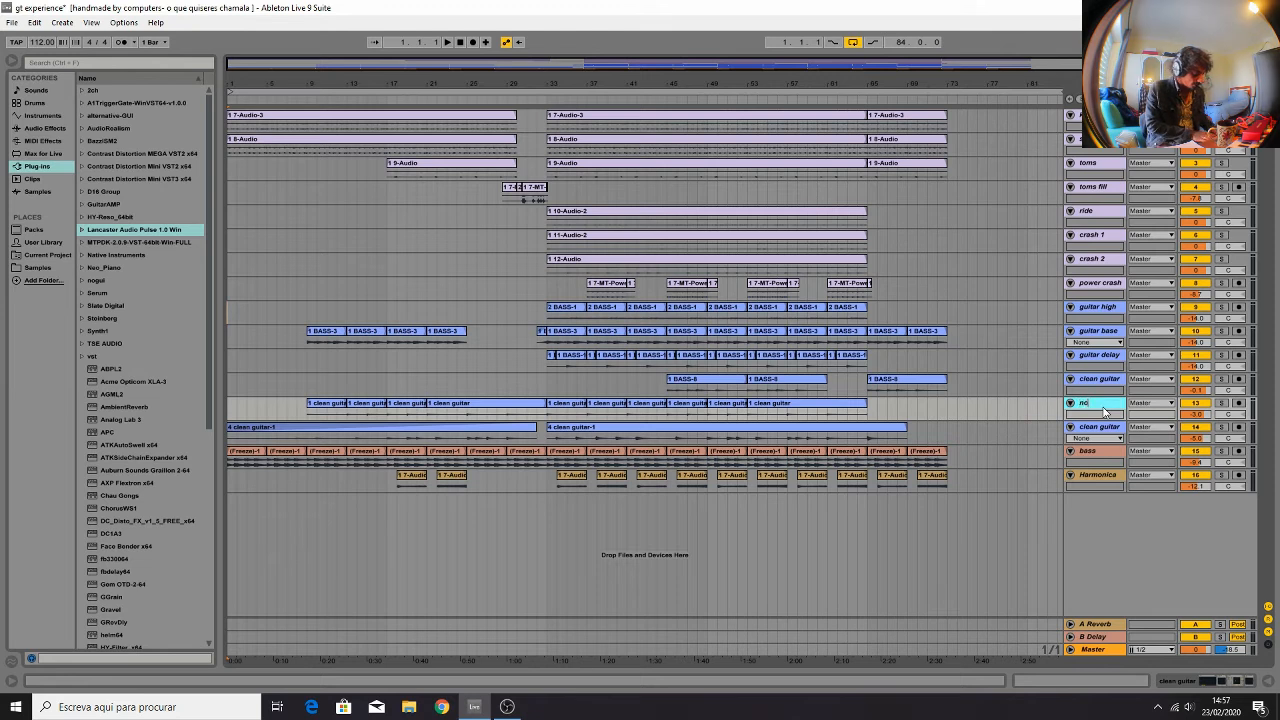
key("Tab")
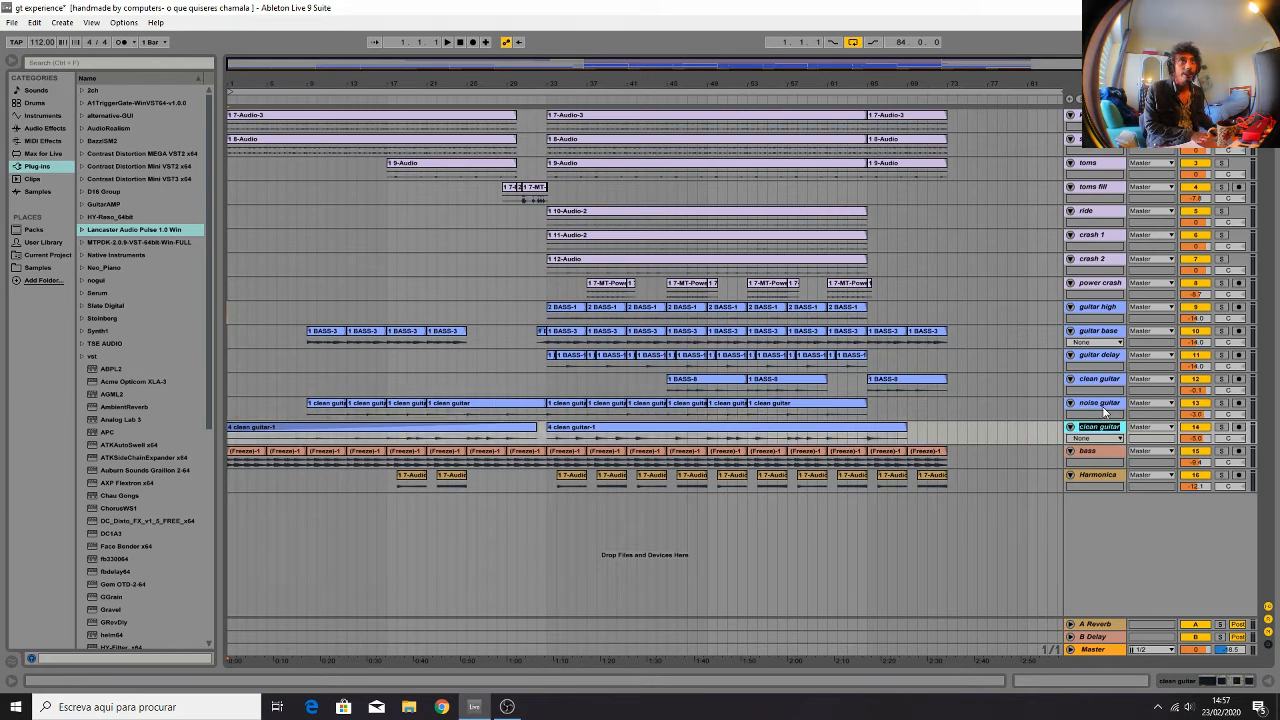
type("chorus")
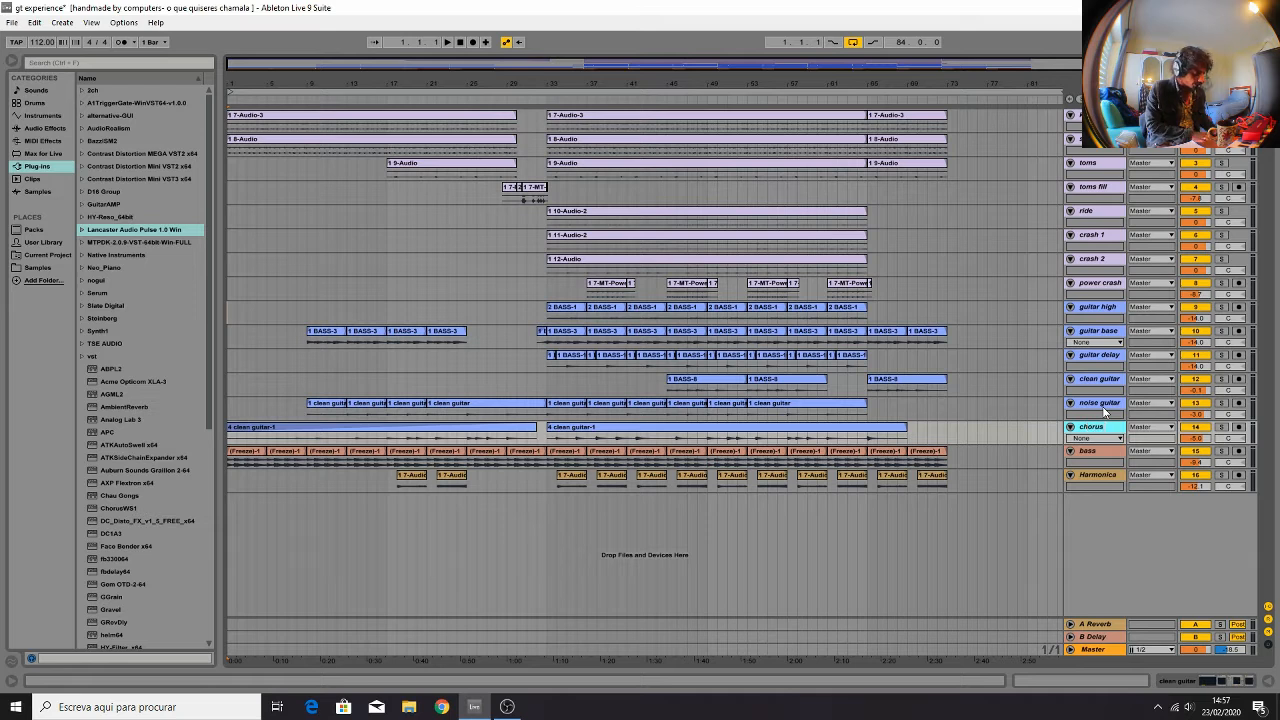
type(" guita")
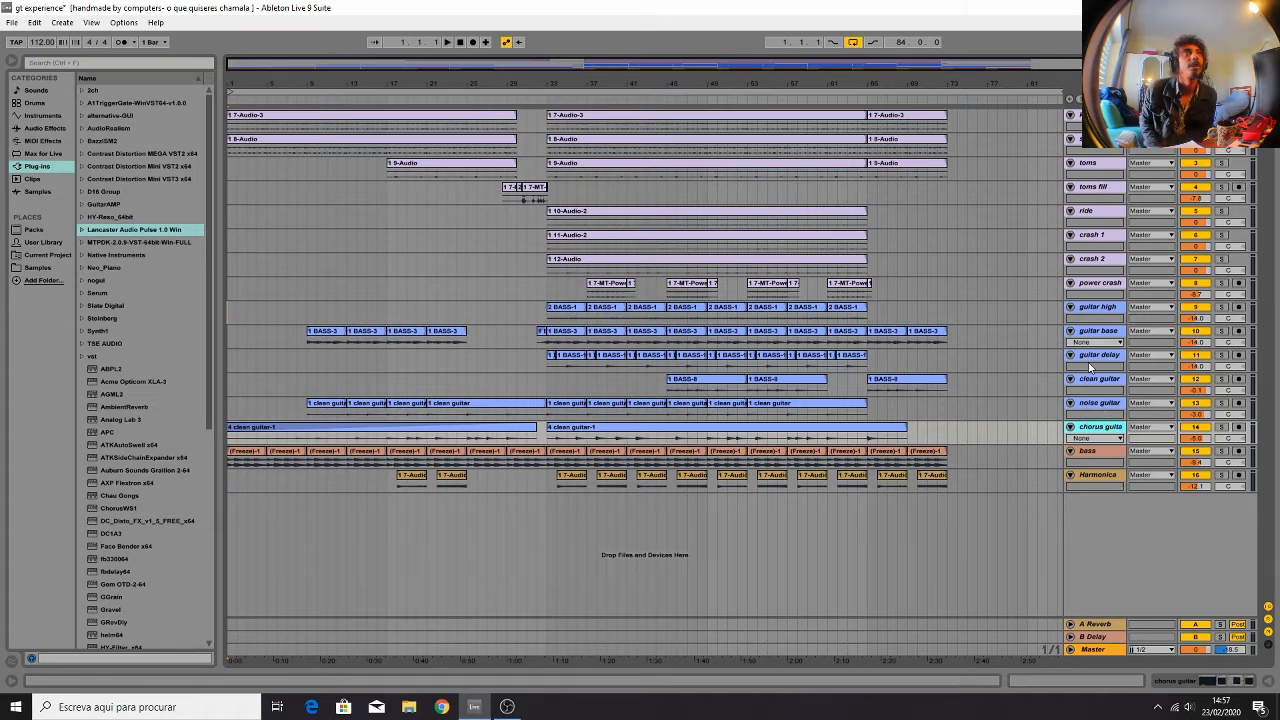
left_click(1016, 306)
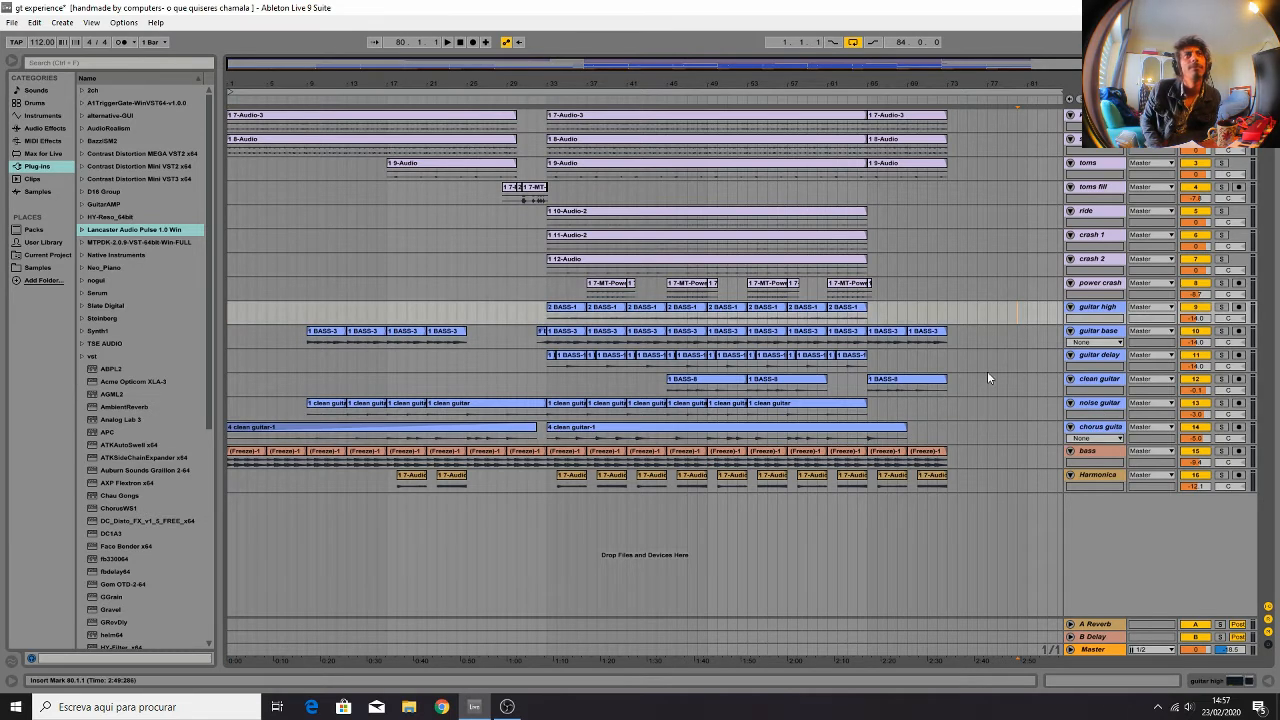
Review the track groups in the arrangement, from the kick to power crash drums through the guitar tracks to the bass
left_click(1096, 342)
left_click(1095, 353)
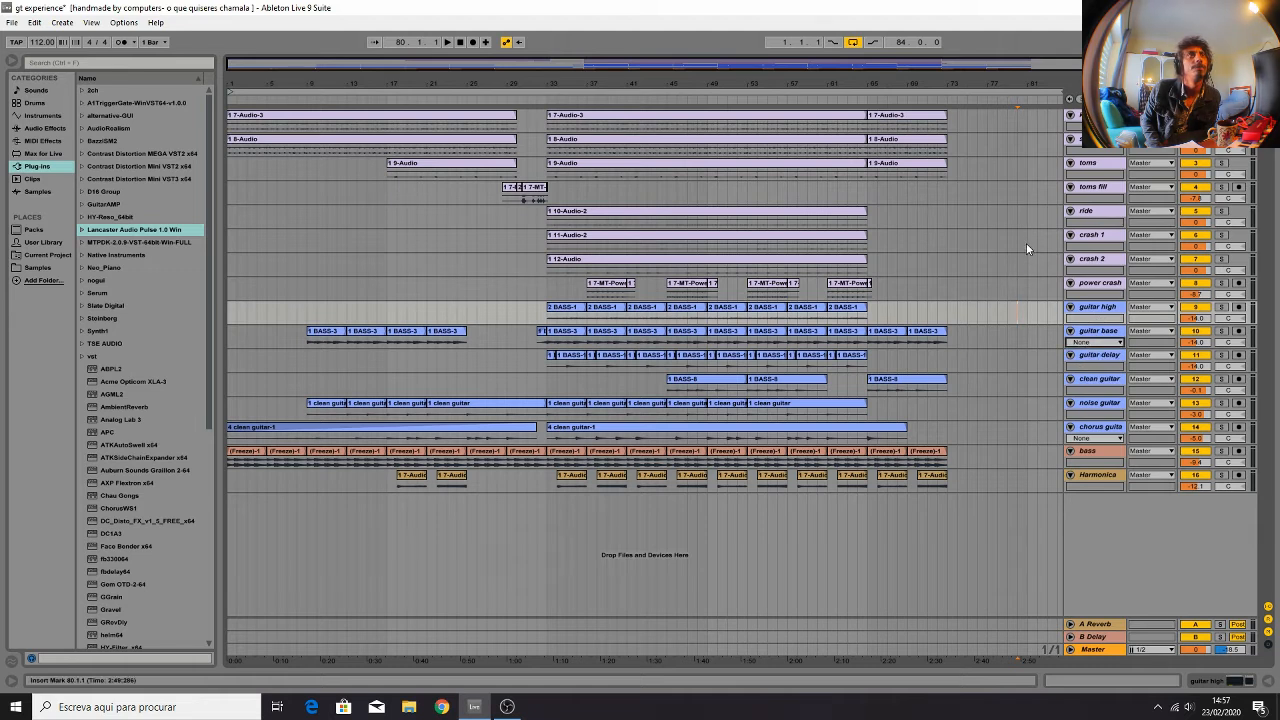
left_click(1026, 243)
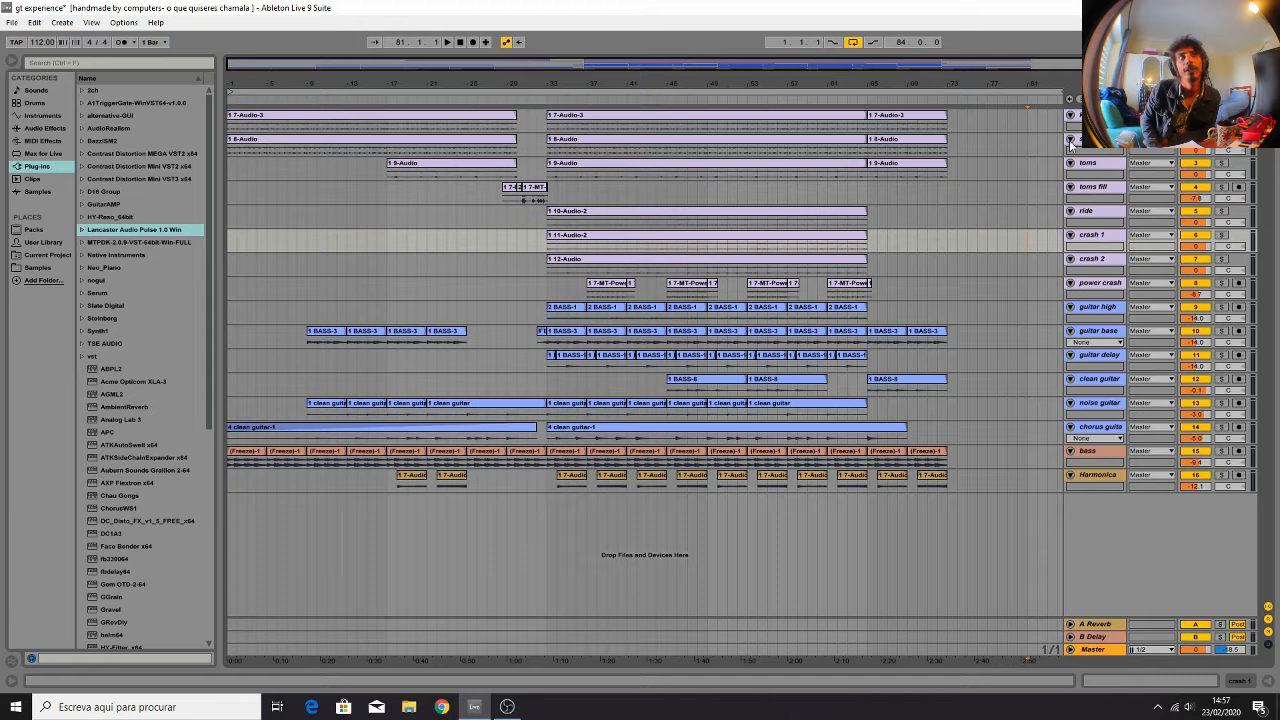
left_click(1091, 115)
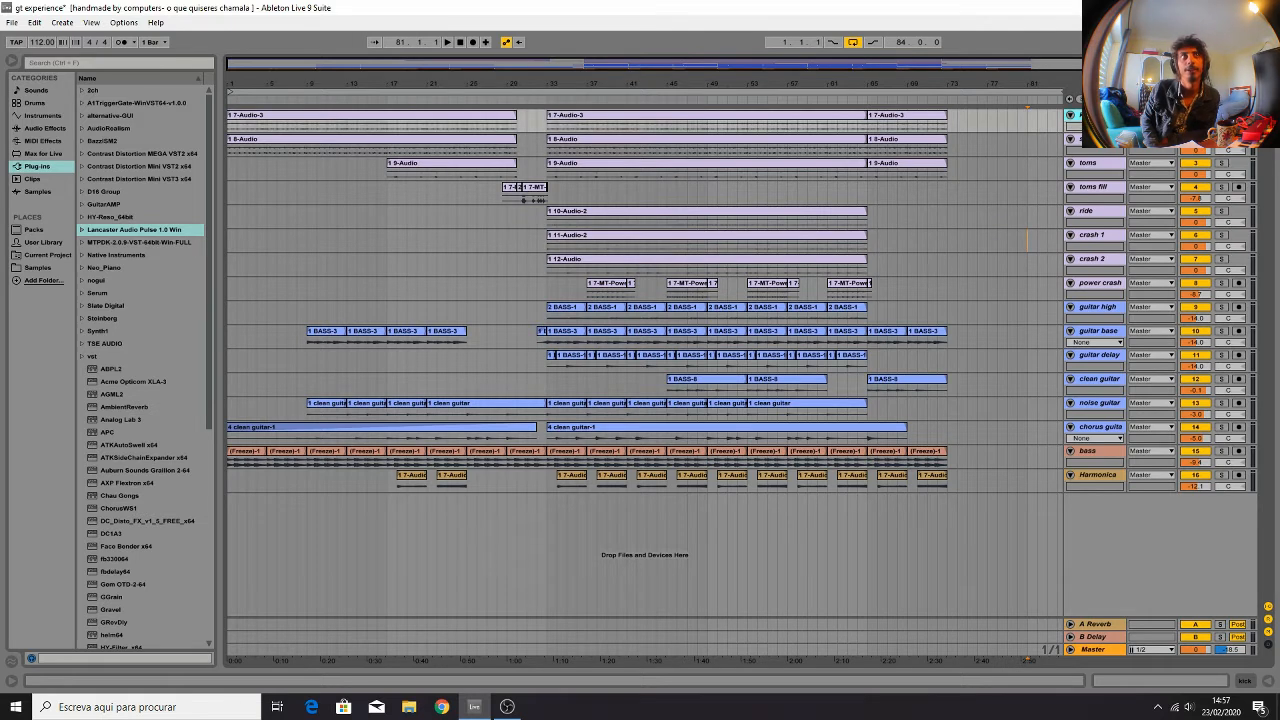
left_click(1110, 284)
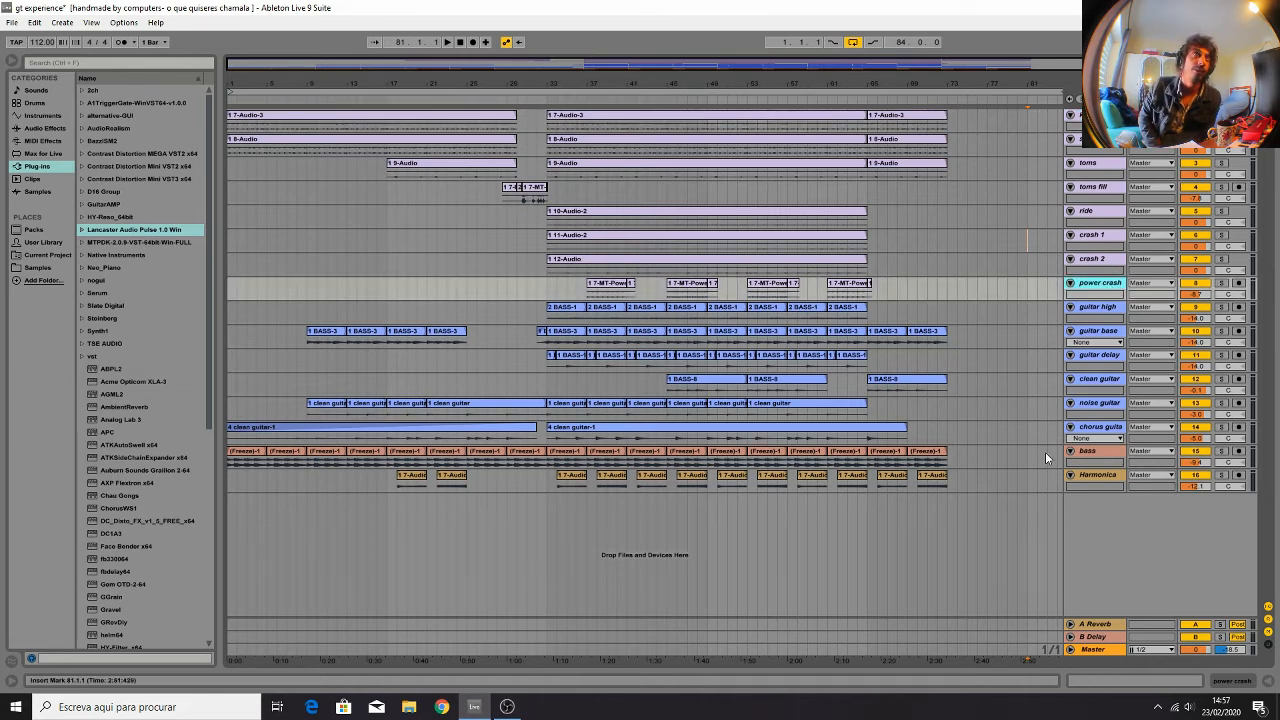
left_click(1093, 430)
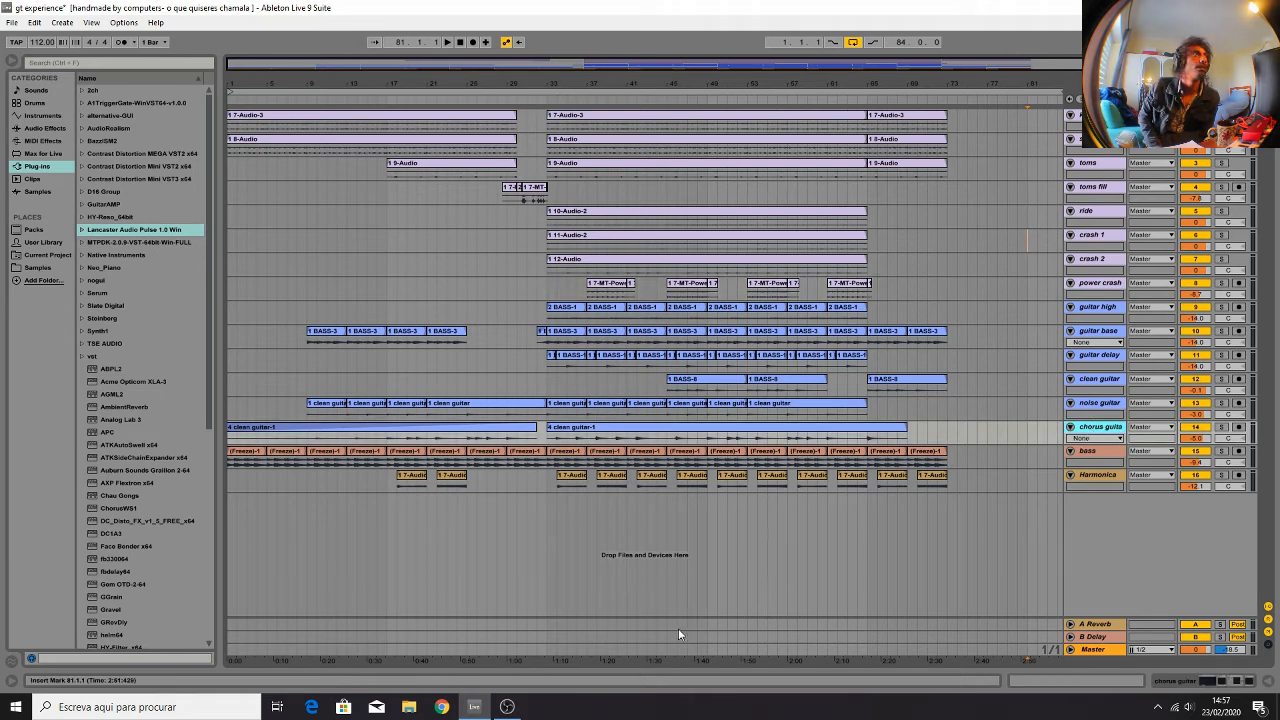
left_click(335, 343)
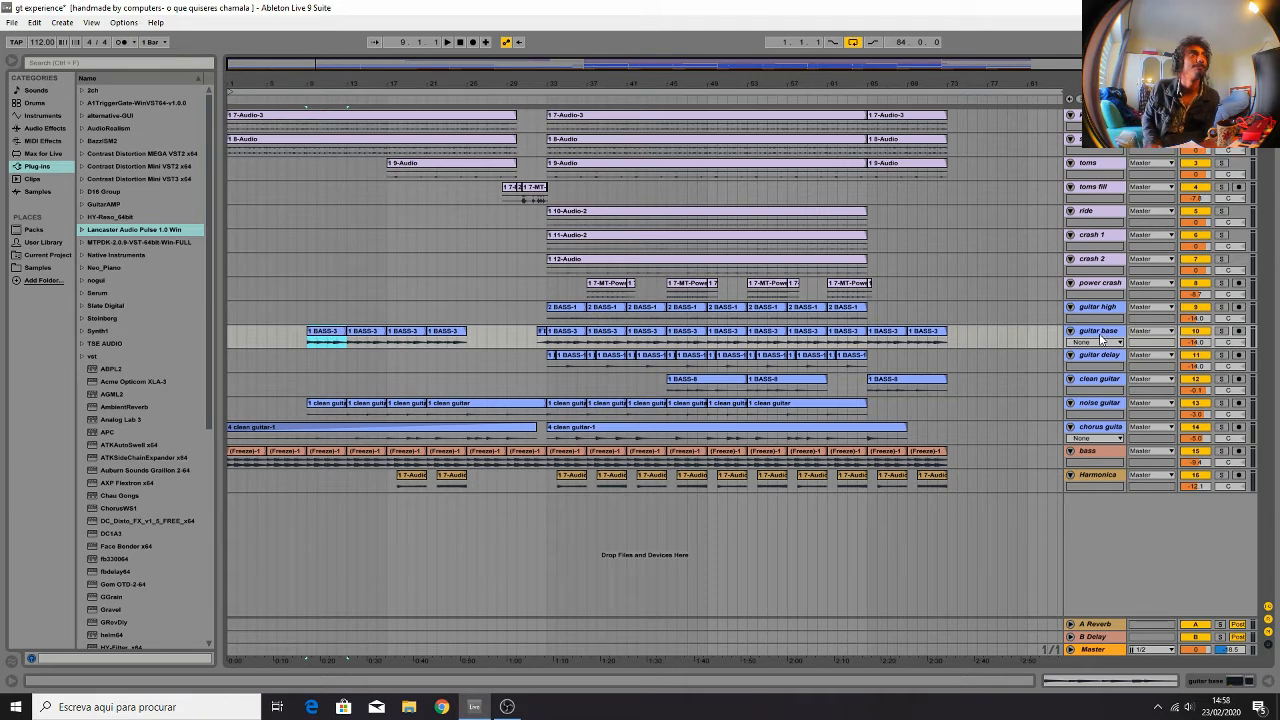
left_click(1102, 452)
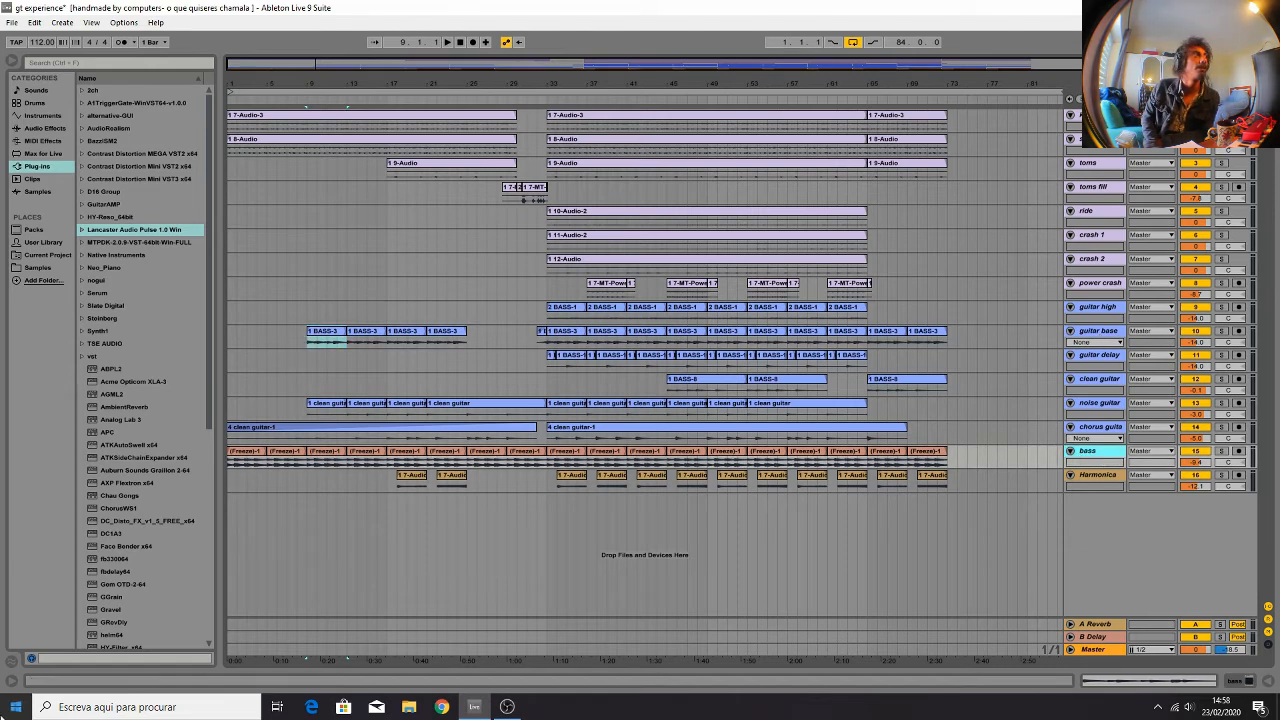
Insert a MIDI track below Harmonica, load the ABPL2 bass instrument on it, and move the plug-in window clear of the tracks
left_click(1096, 480)
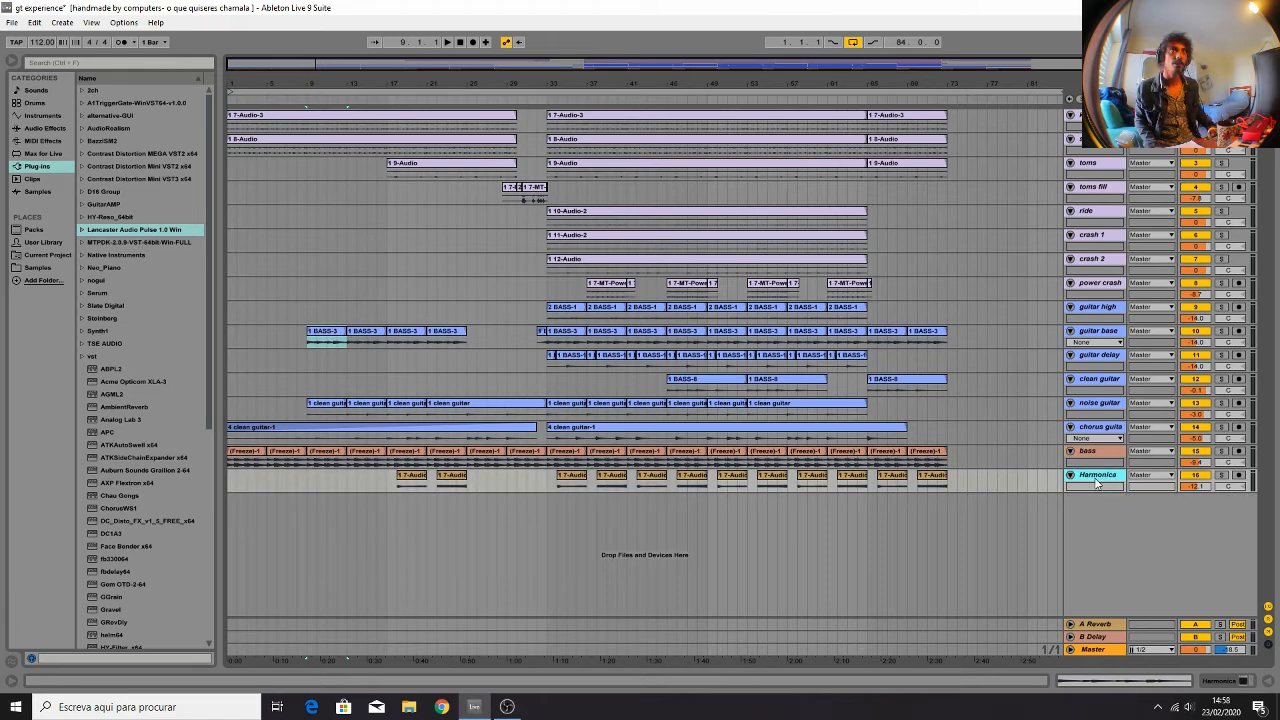
key("ctrl+shift+t")
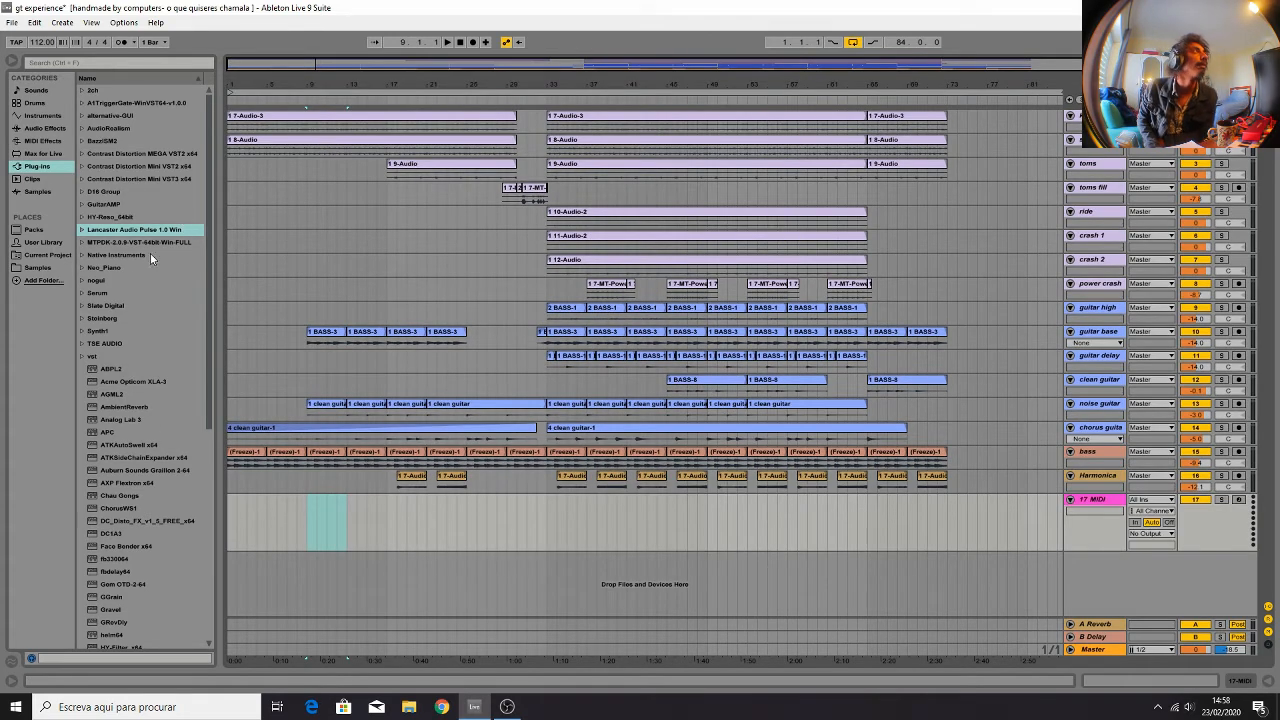
double_click(112, 369)
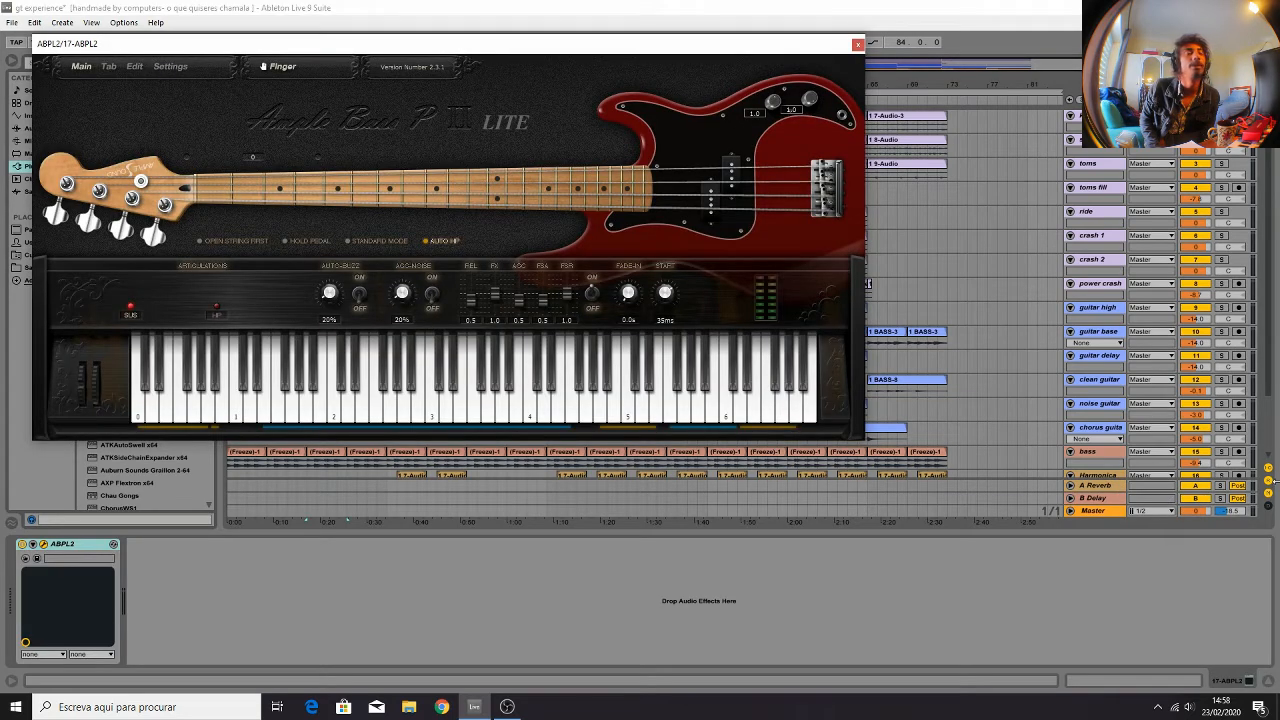
left_click_drag(580, 46, 687, 487)
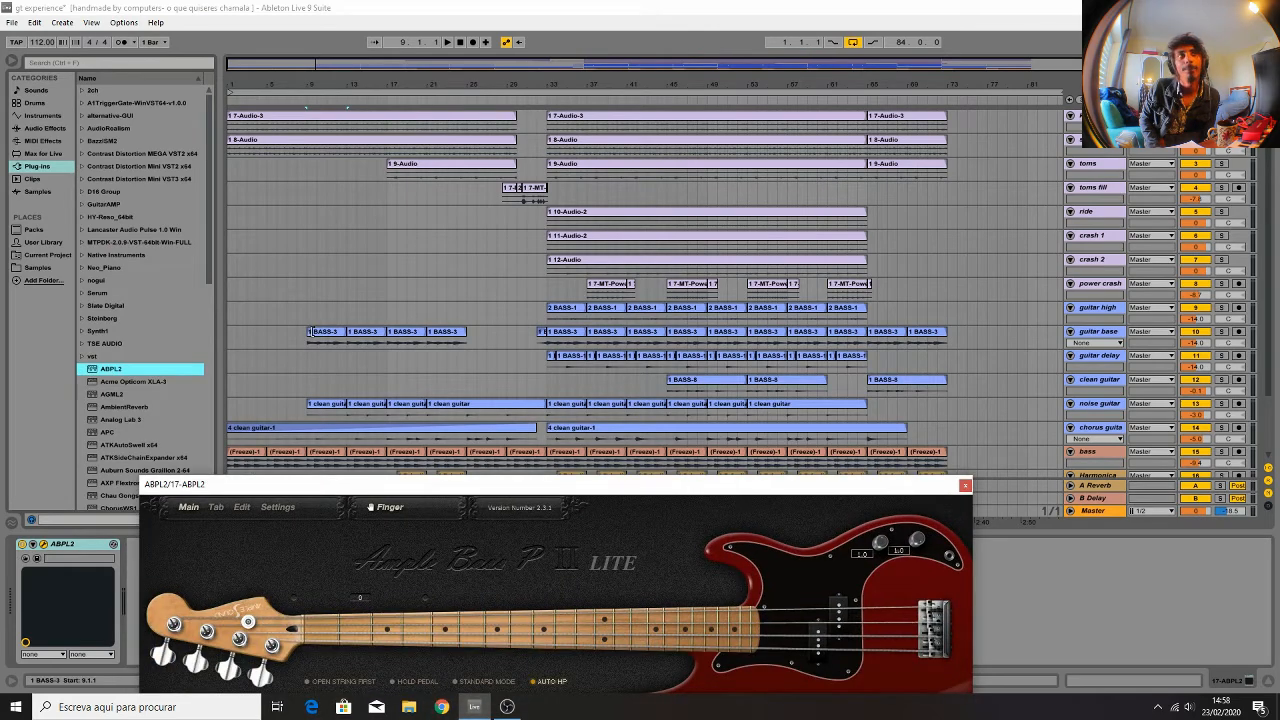
Move the ABPL2 bass window up to expose its whole keyboard and audition several notes around the second and third octaves
left_click_drag(431, 490, 512, 97)
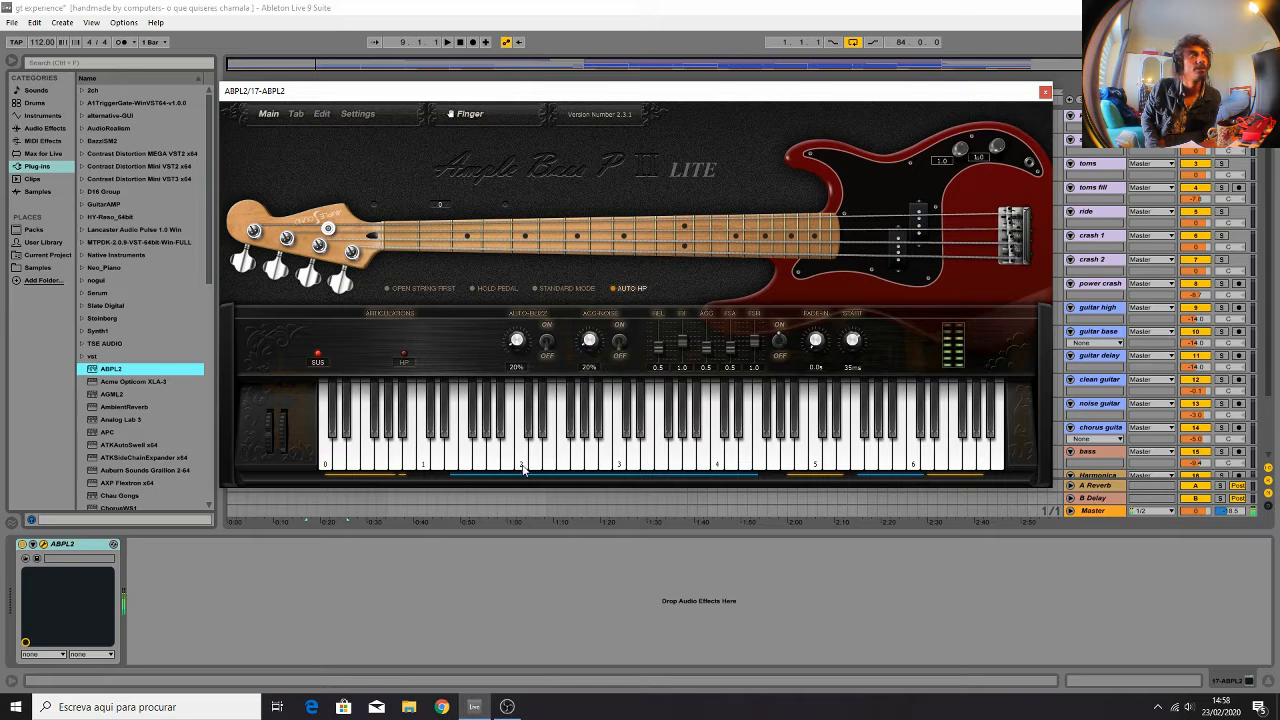
left_click(620, 458)
left_click(692, 460)
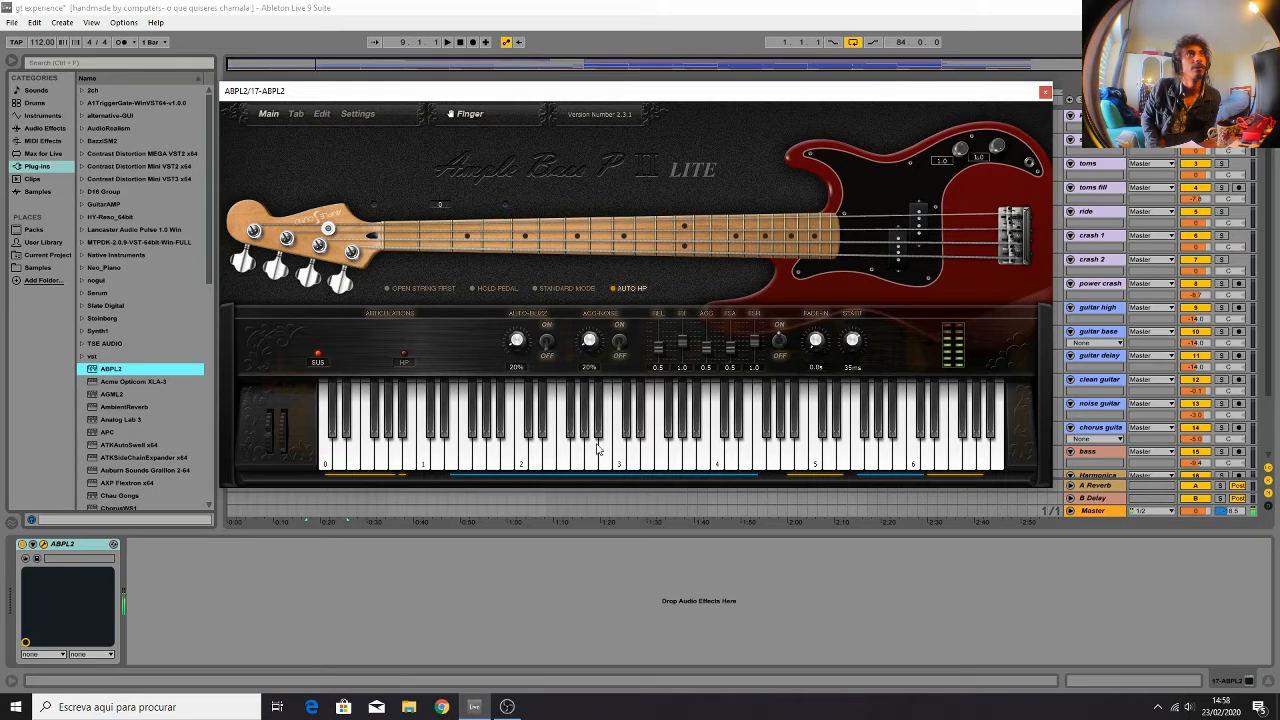
left_click(564, 455)
left_click(550, 466)
left_click(537, 460)
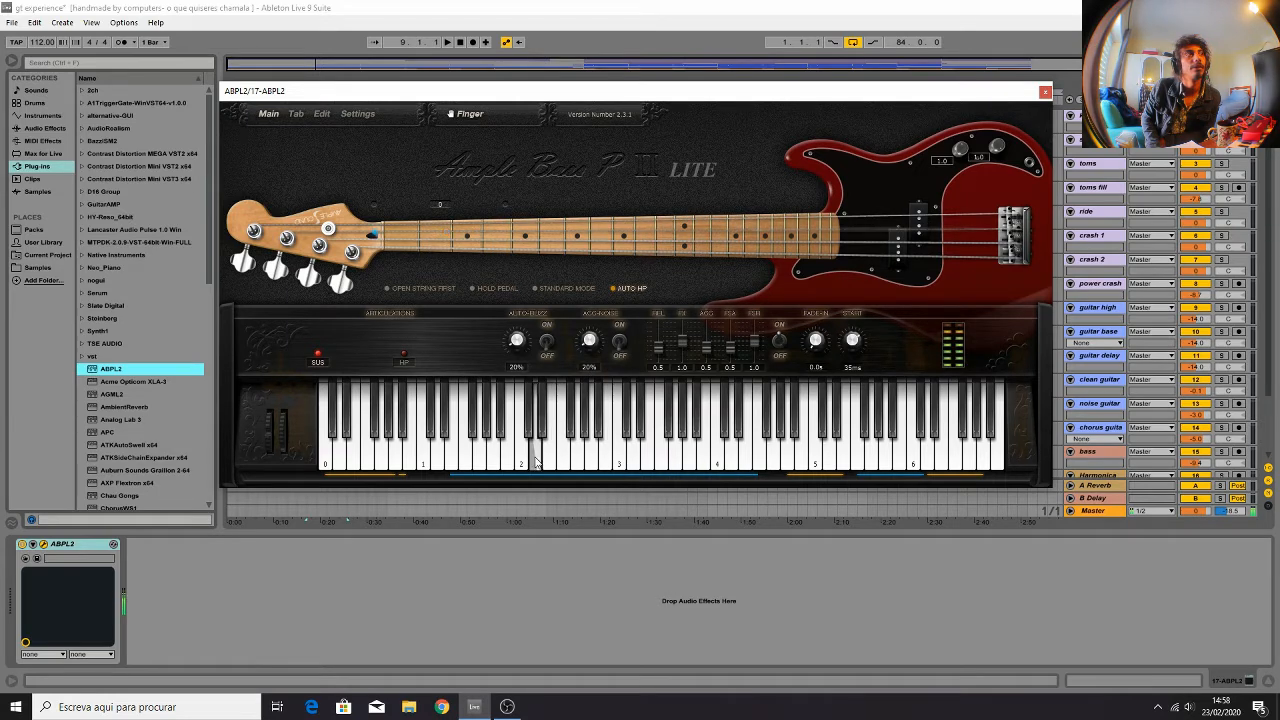
left_click(523, 458)
left_click(522, 465)
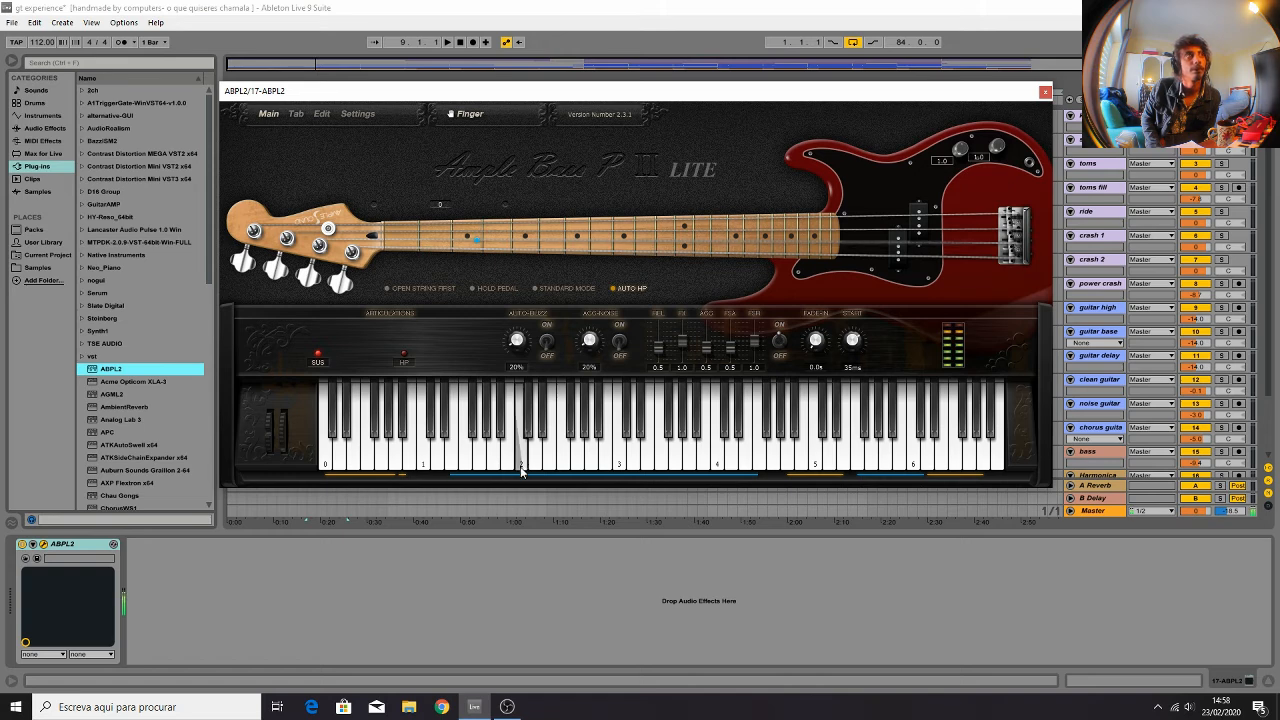
left_click(521, 471)
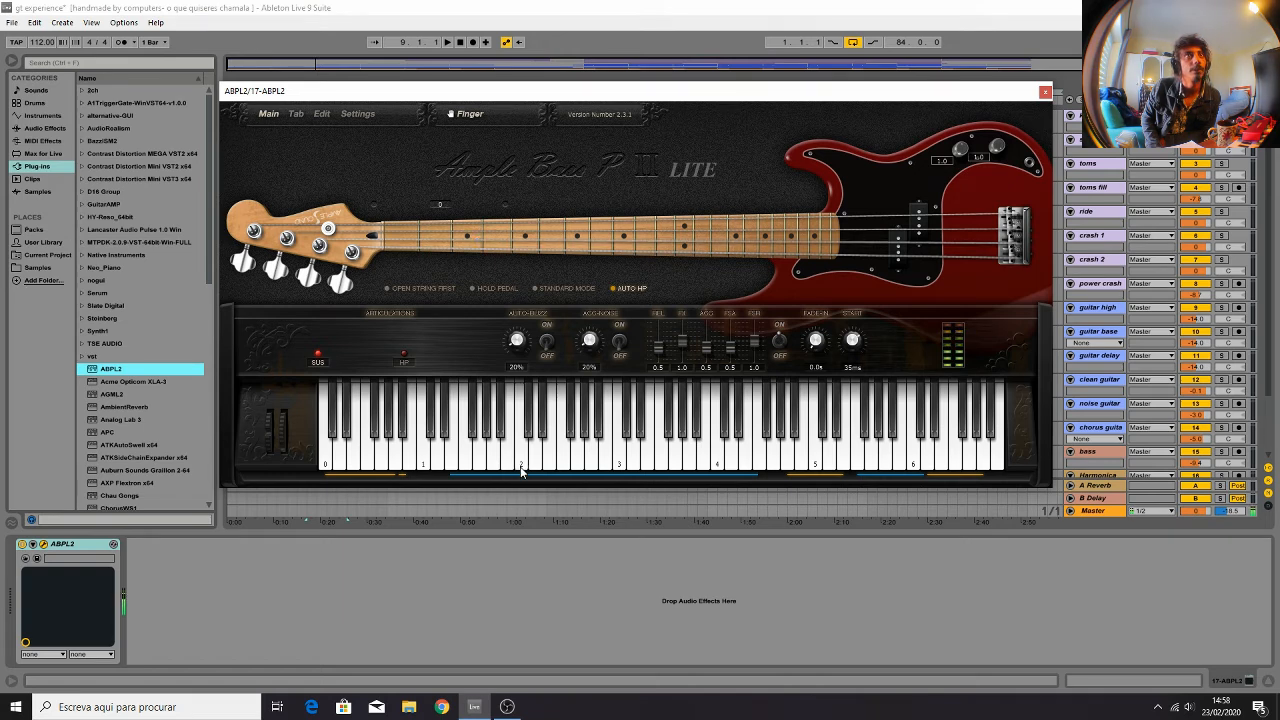
left_click(521, 466)
Close the bass instrument window and delete the 17 ABPL2 track from the arrangement
left_click(1045, 92)
key("Tab")
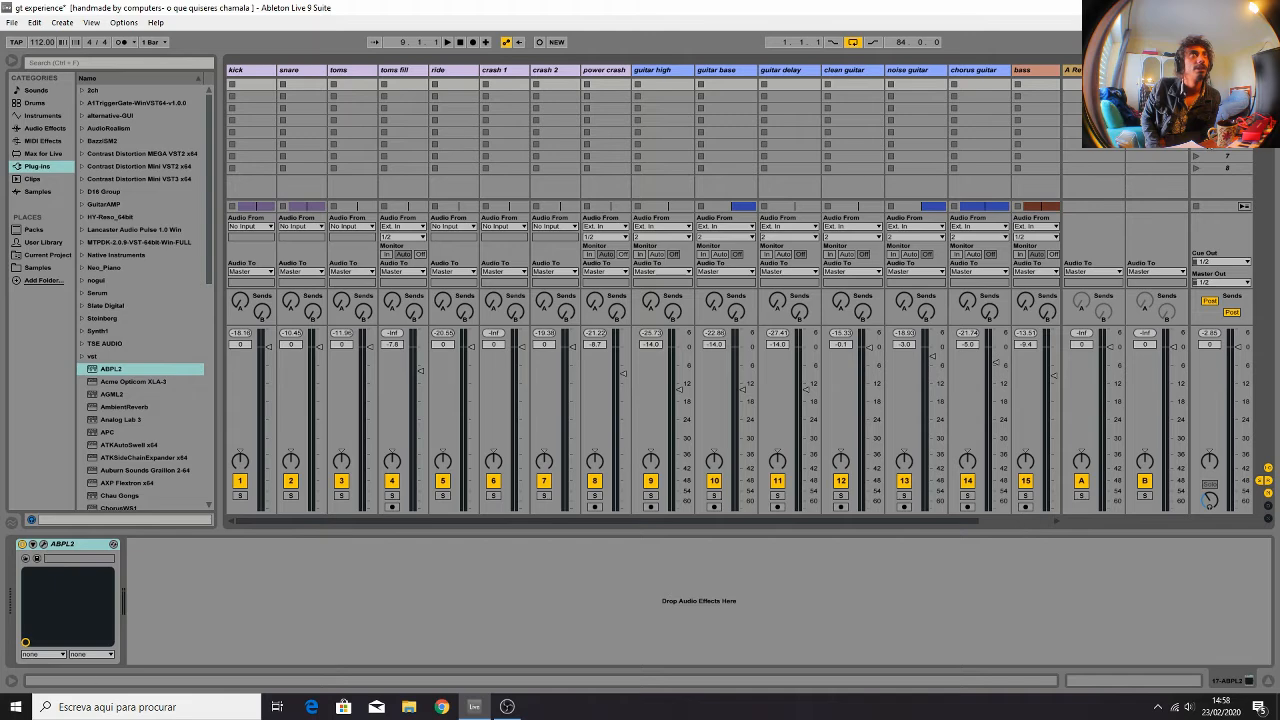
key("Tab")
scroll(1093, 405, "down", 3)
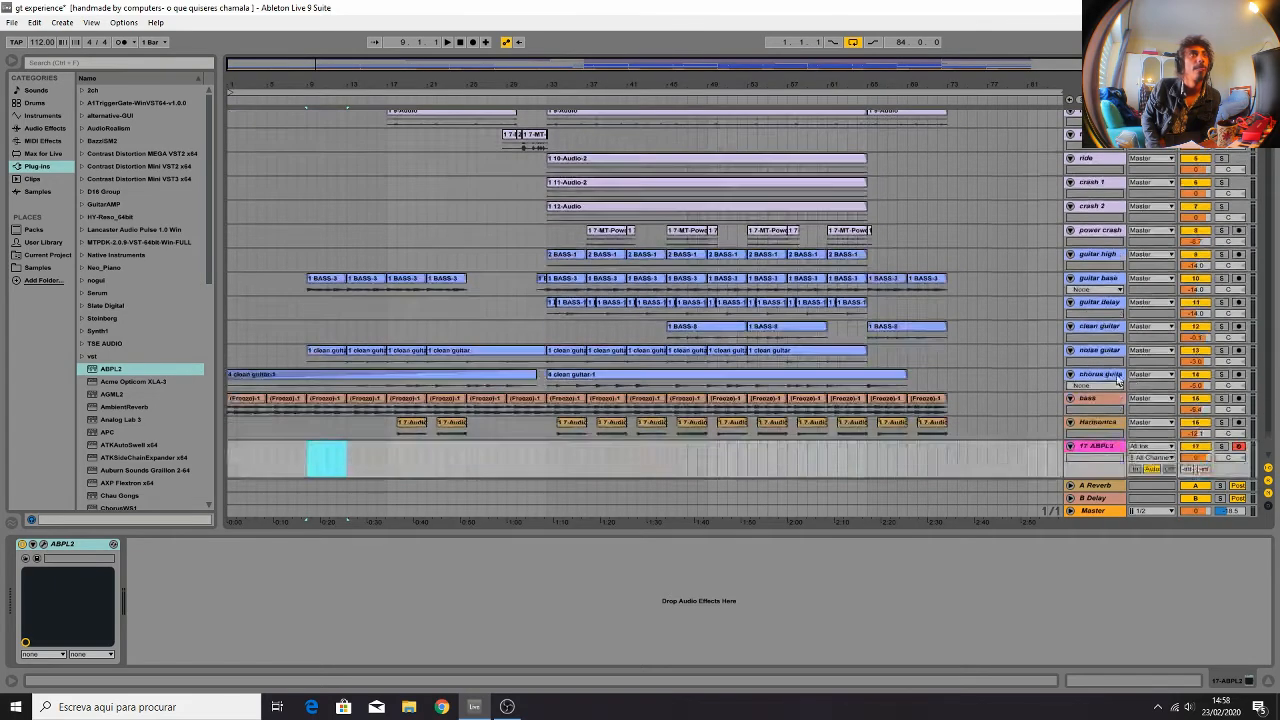
left_click(1098, 428)
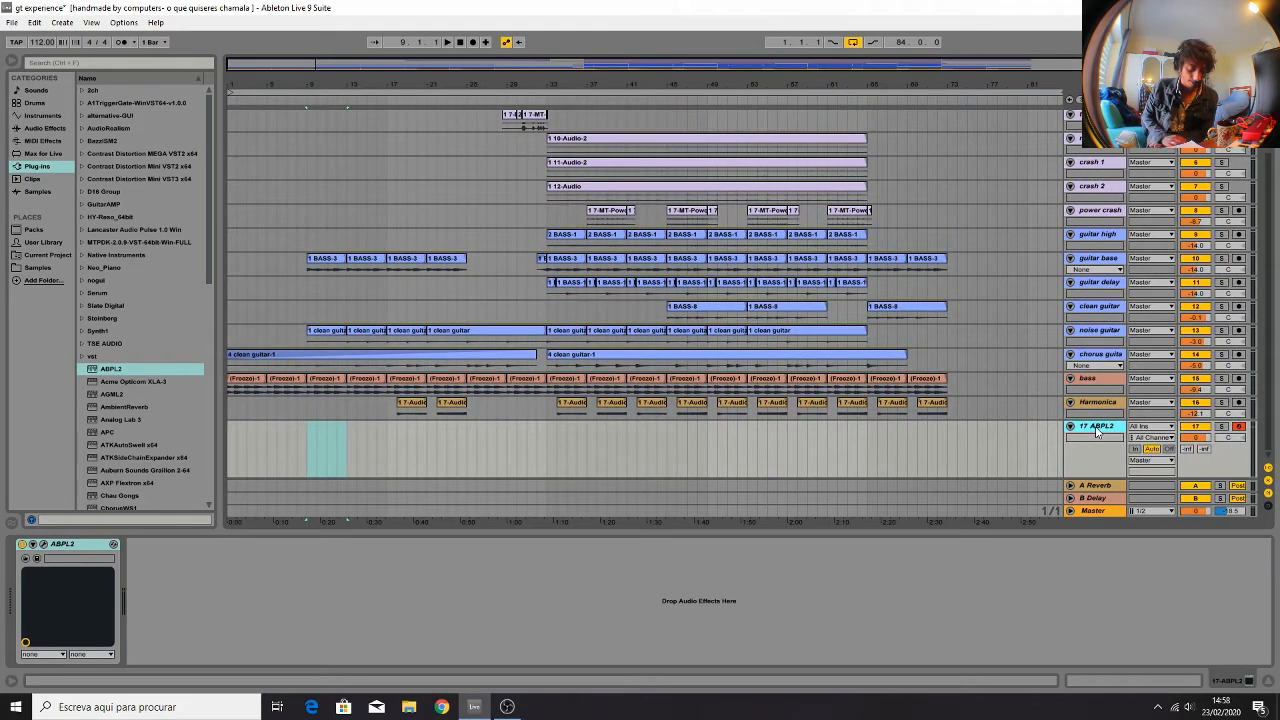
key("Delete")
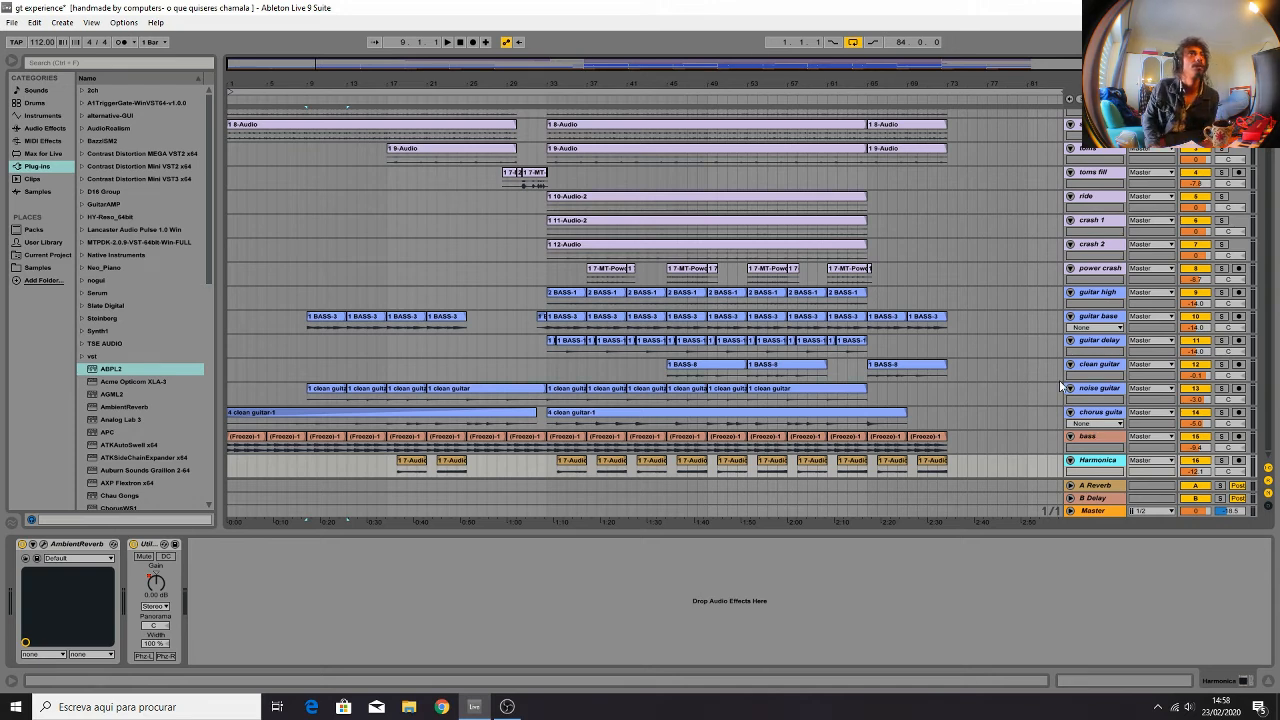
Loop the first BASS-3 clip on the guitar base track and open that track's TSE_X50 amplifier, moving its window clear of the clip
left_click(310, 320)
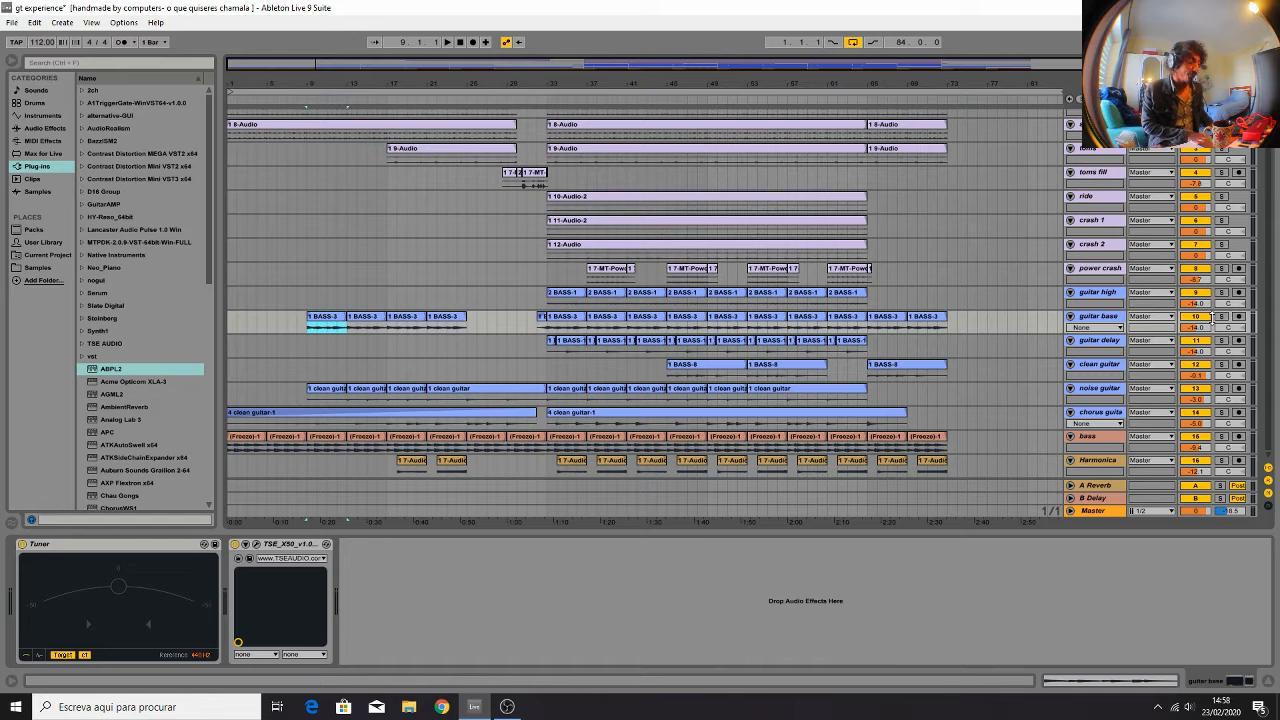
key("ctrl+l")
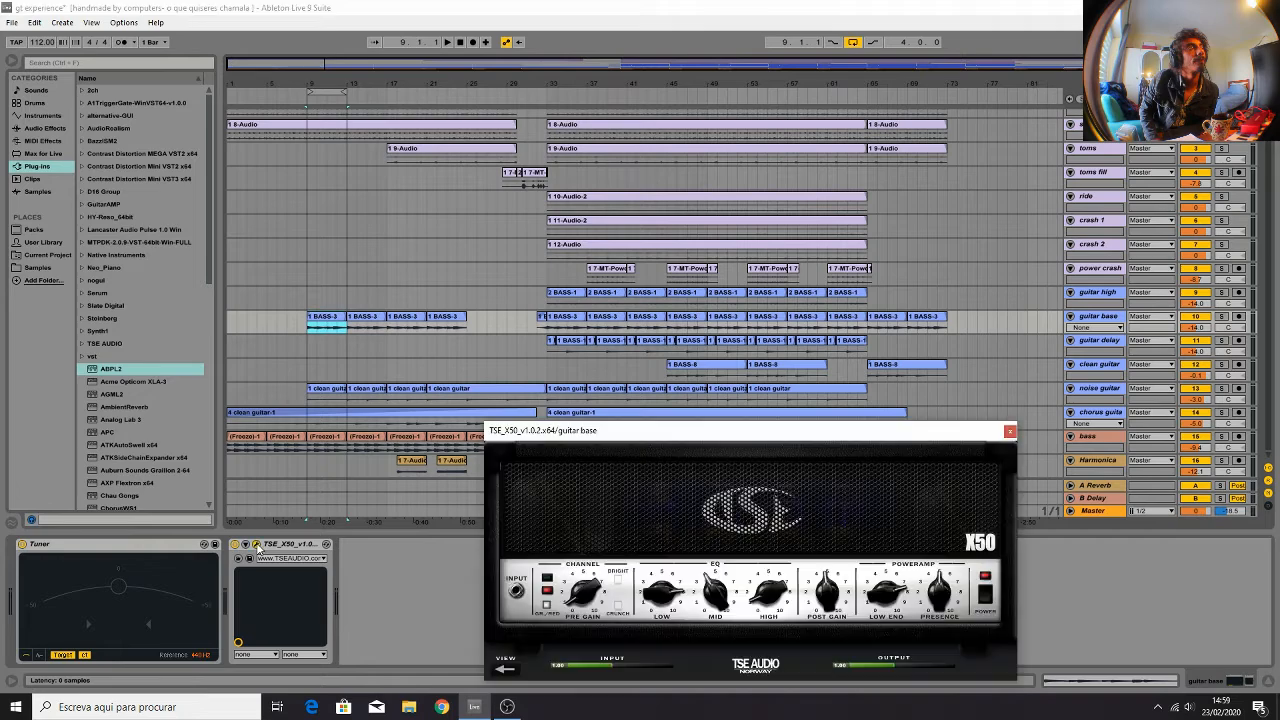
left_click(257, 544)
mouse_move(697, 441)
left_mouse_down()
mouse_move(716, 131)
mouse_move(814, 214)
mouse_move(803, 434)
mouse_move(704, 428)
left_mouse_up()
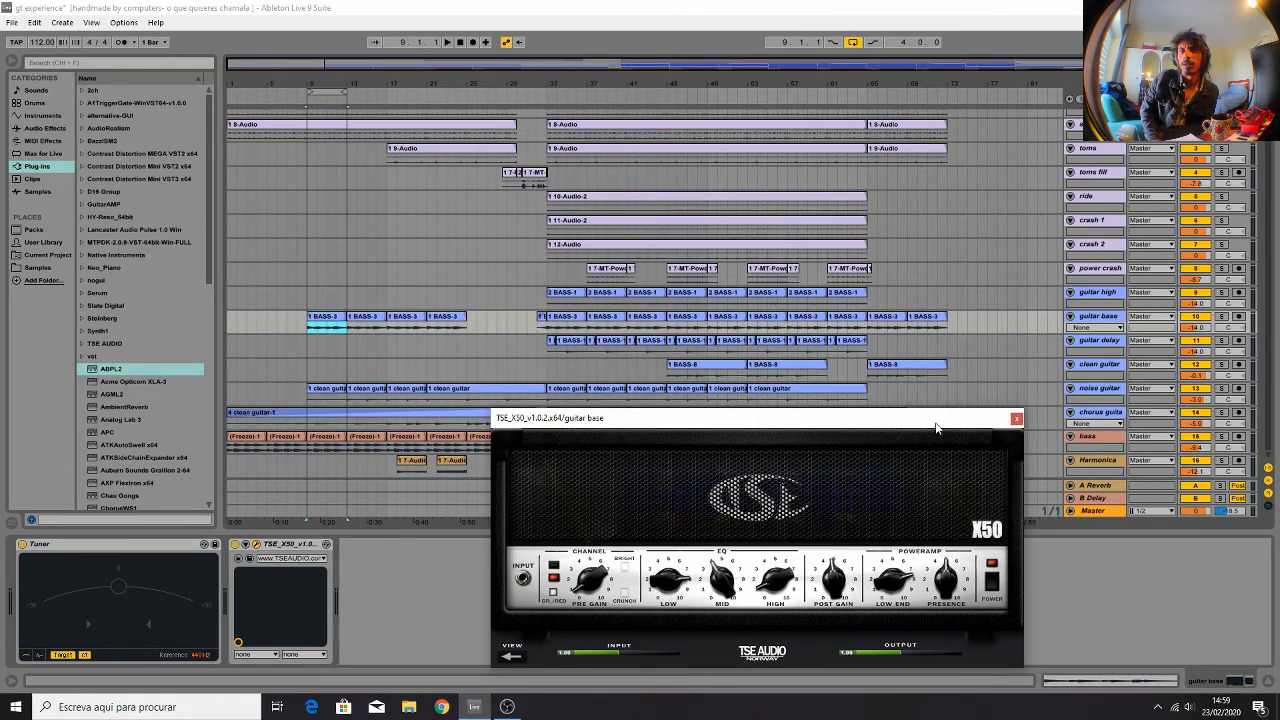
left_click_drag(936, 428, 1139, 410)
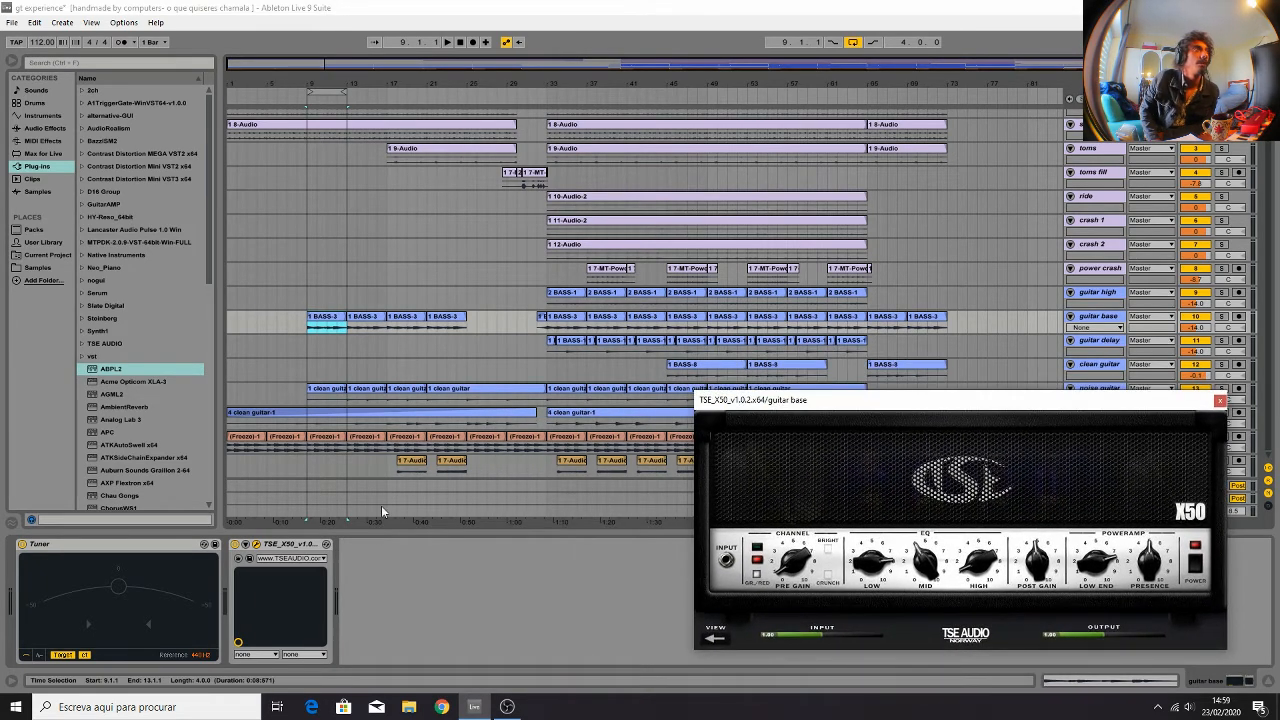
Play the looped guitar base clip with its track soloed, closing the amplifier window before stopping playback
left_click(340, 320)
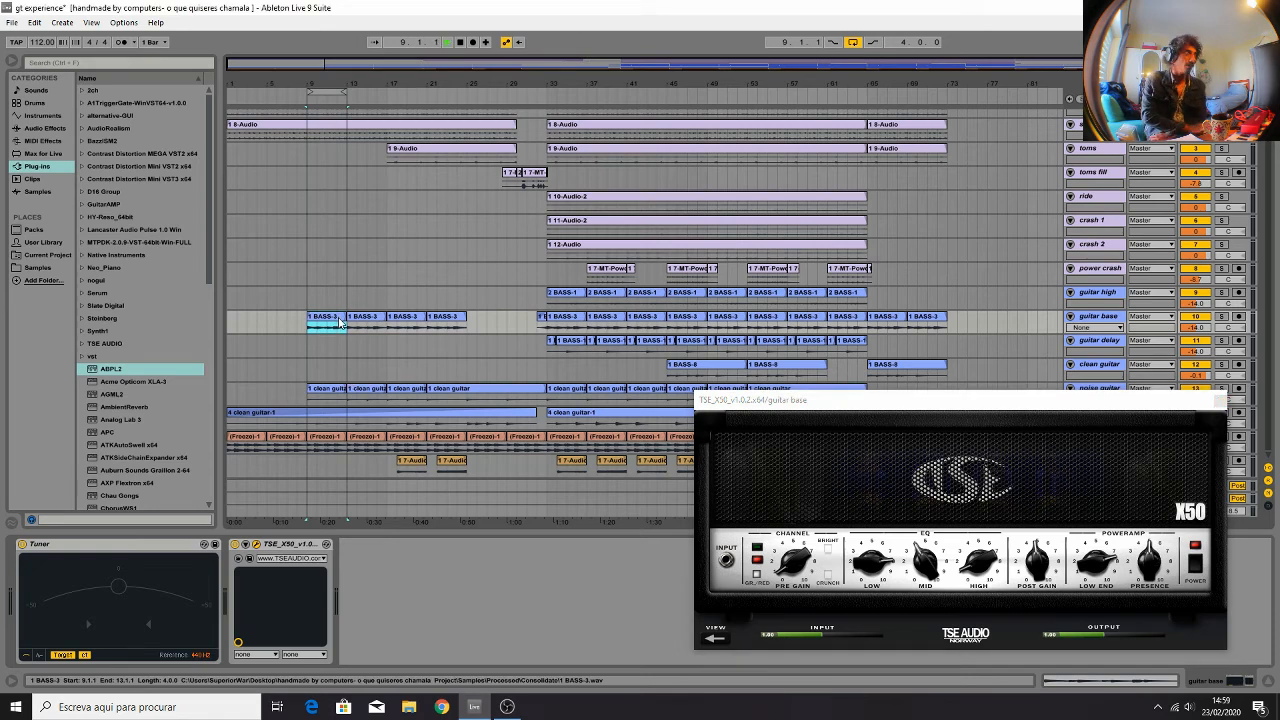
key("space")
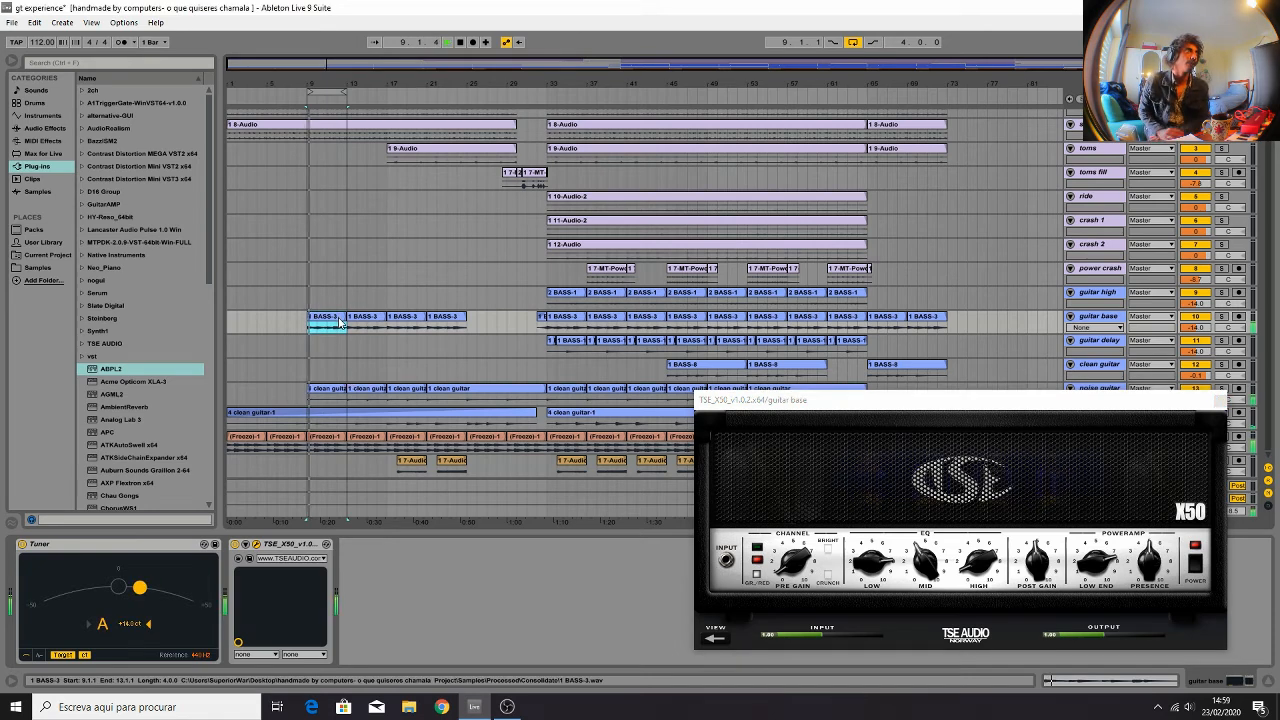
left_click(1222, 317)
left_click(1219, 400)
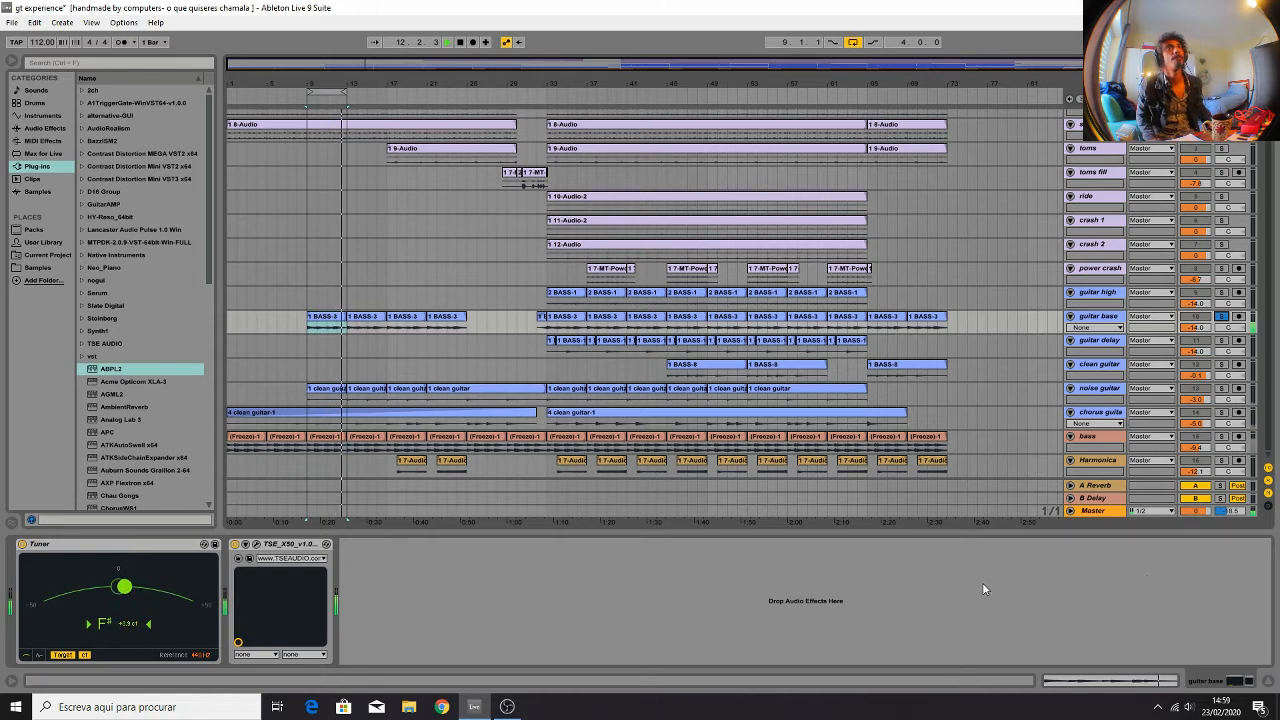
key("space")
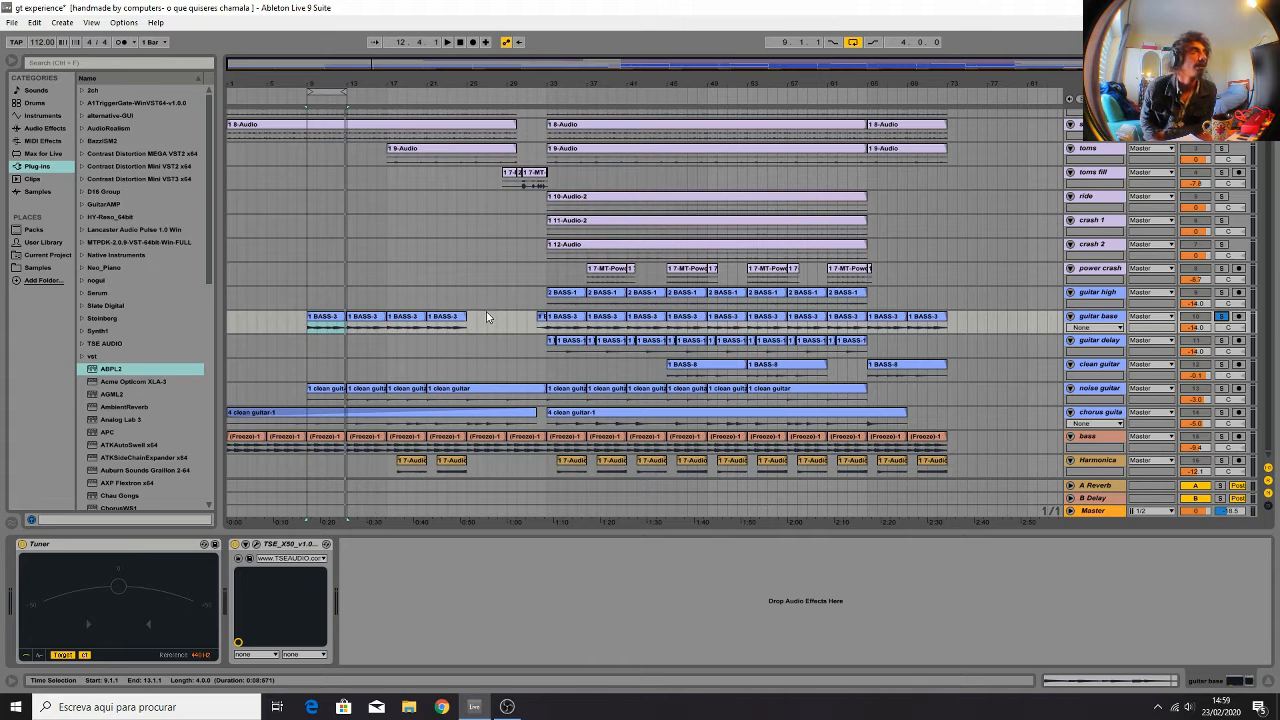
Solo the bass track and play its looped section from bar 9, alone and together with the soloed guitar base track
left_click(526, 326)
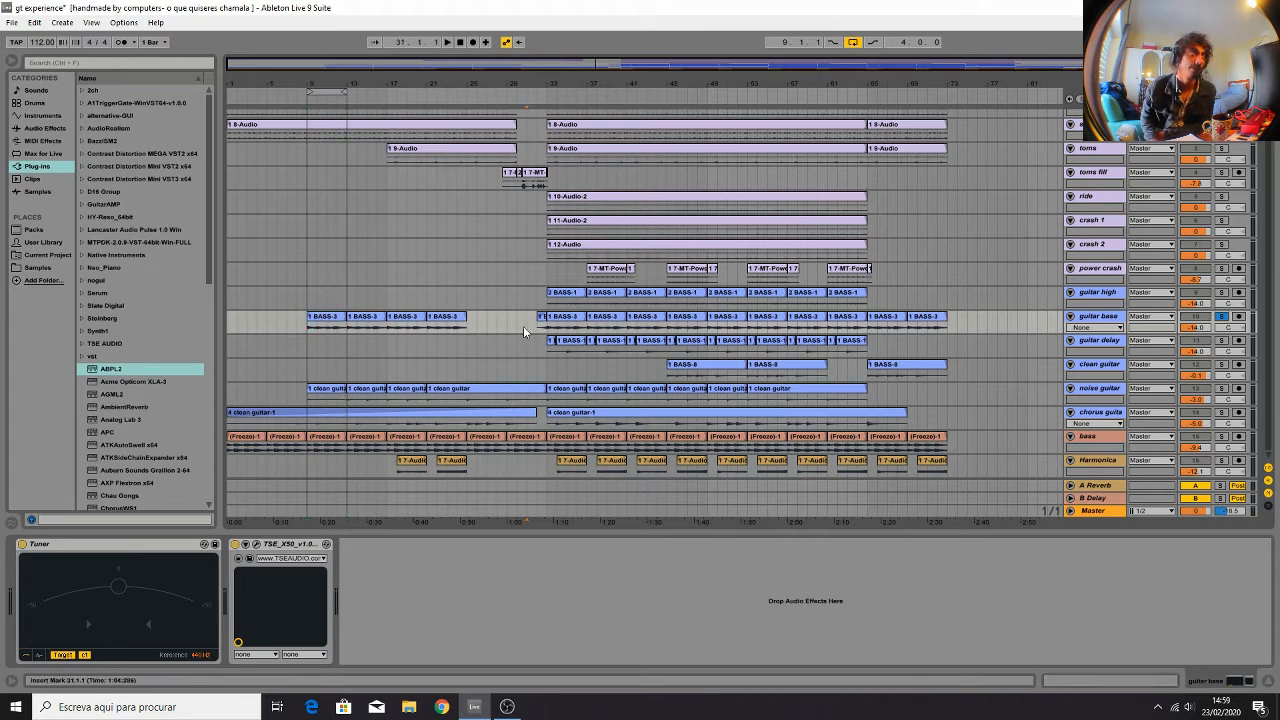
left_click(324, 318)
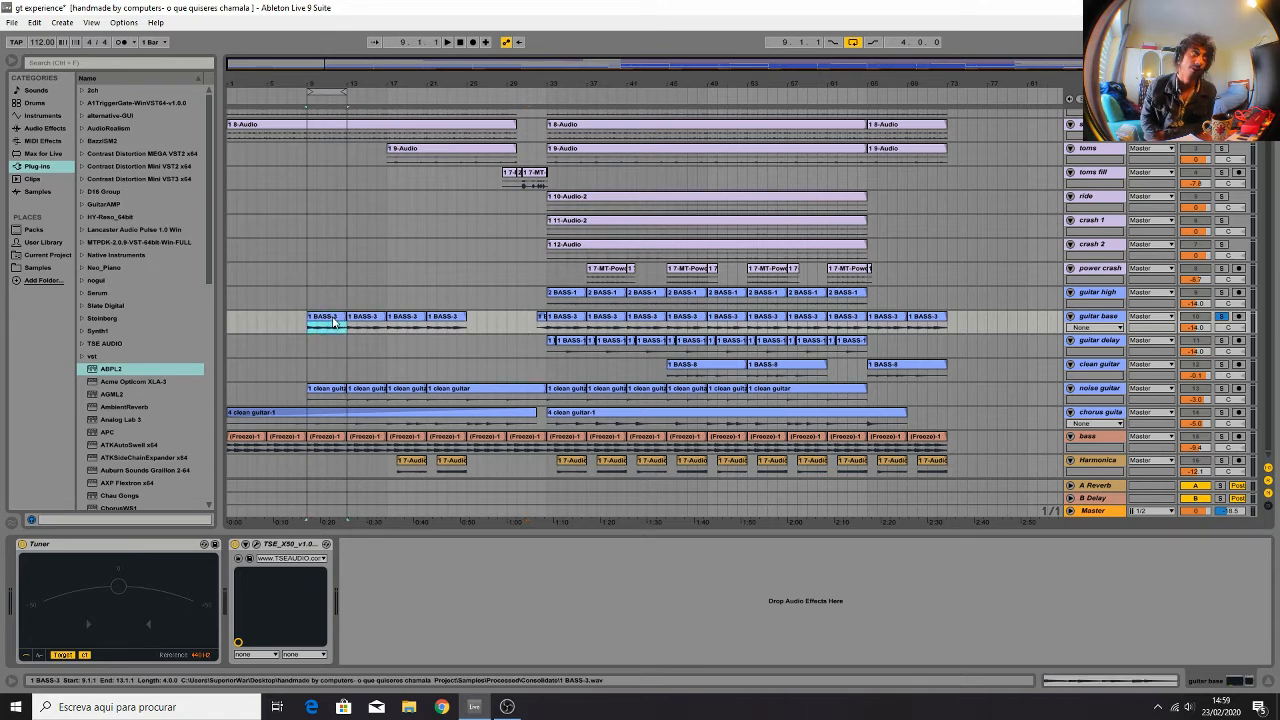
left_click(1221, 437)
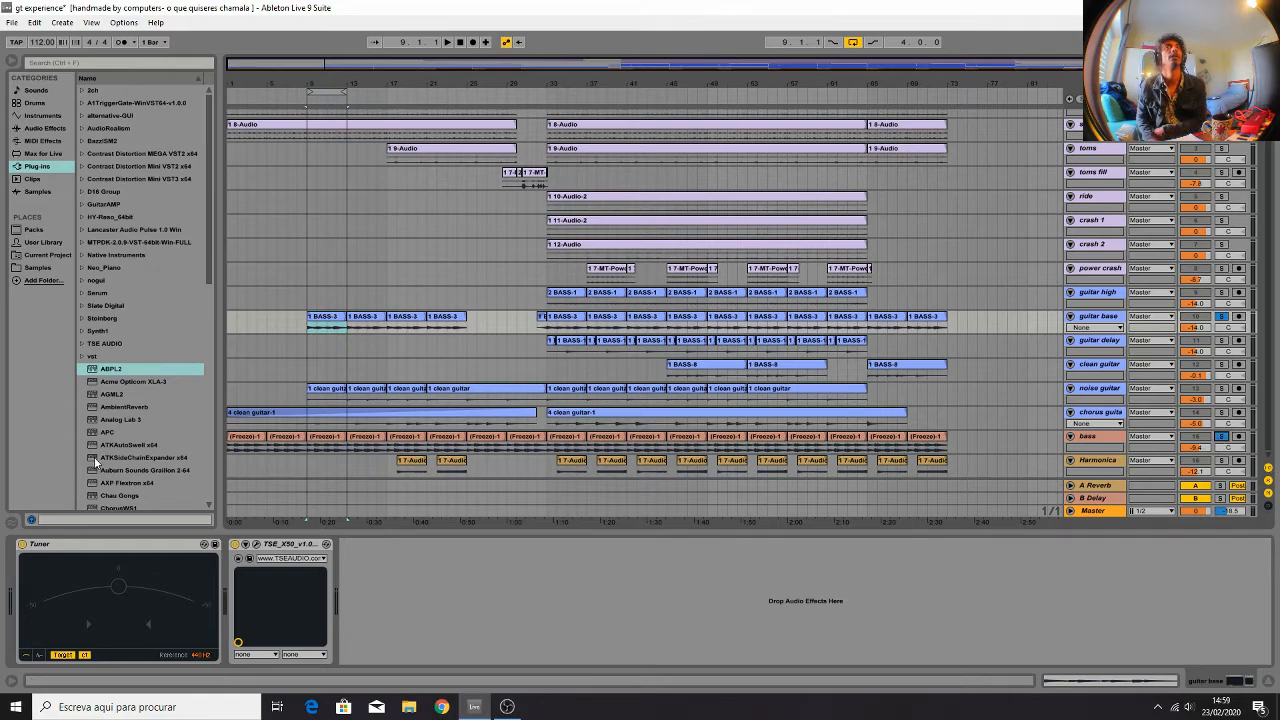
left_click(335, 430)
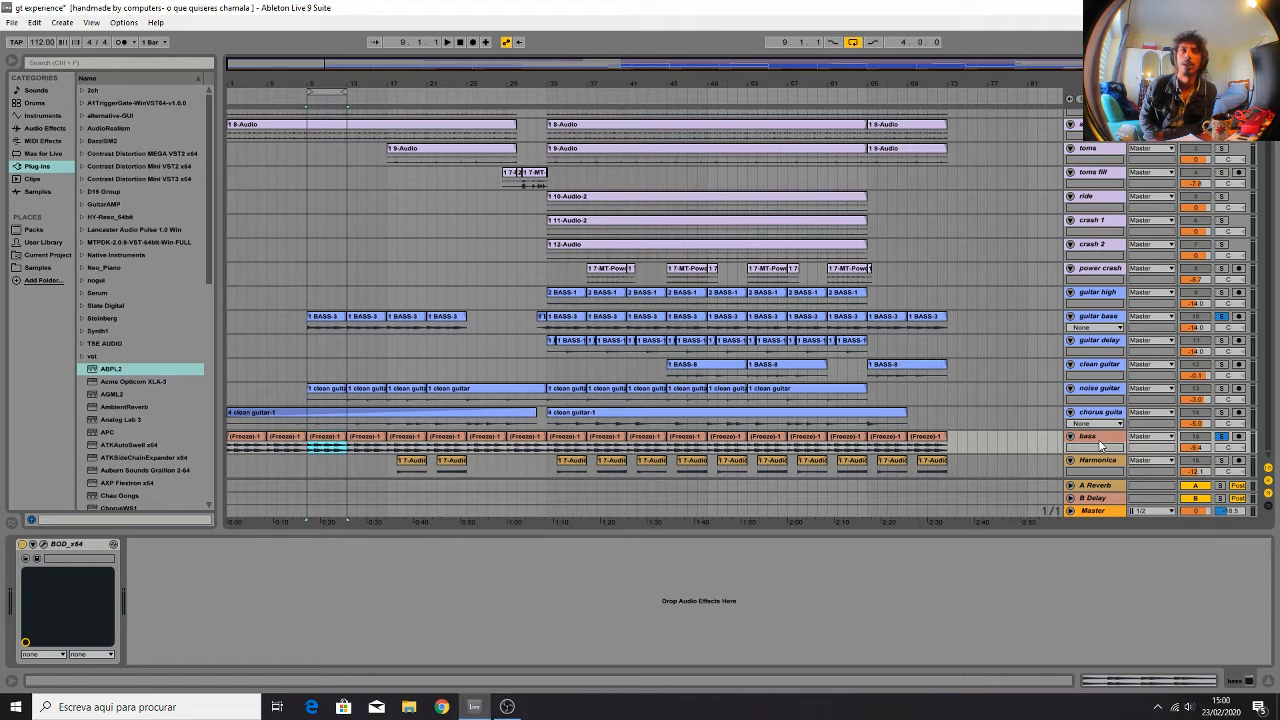
left_click(893, 445)
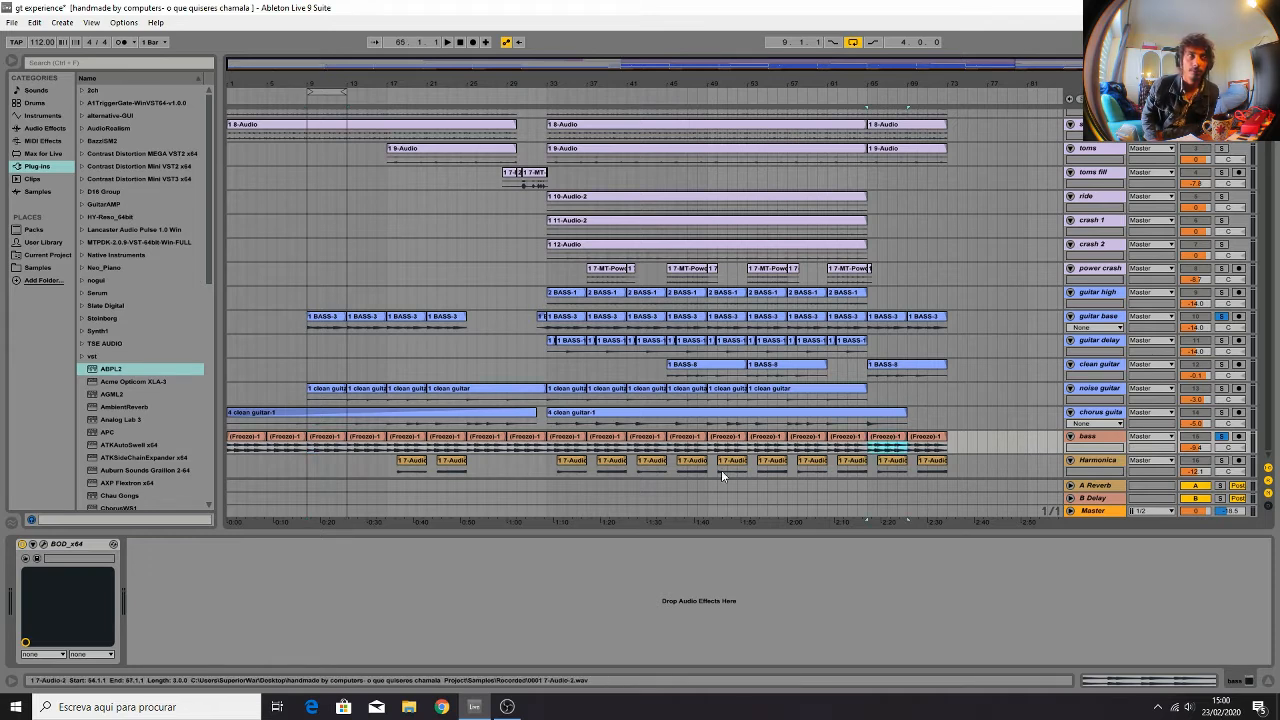
left_click(336, 446)
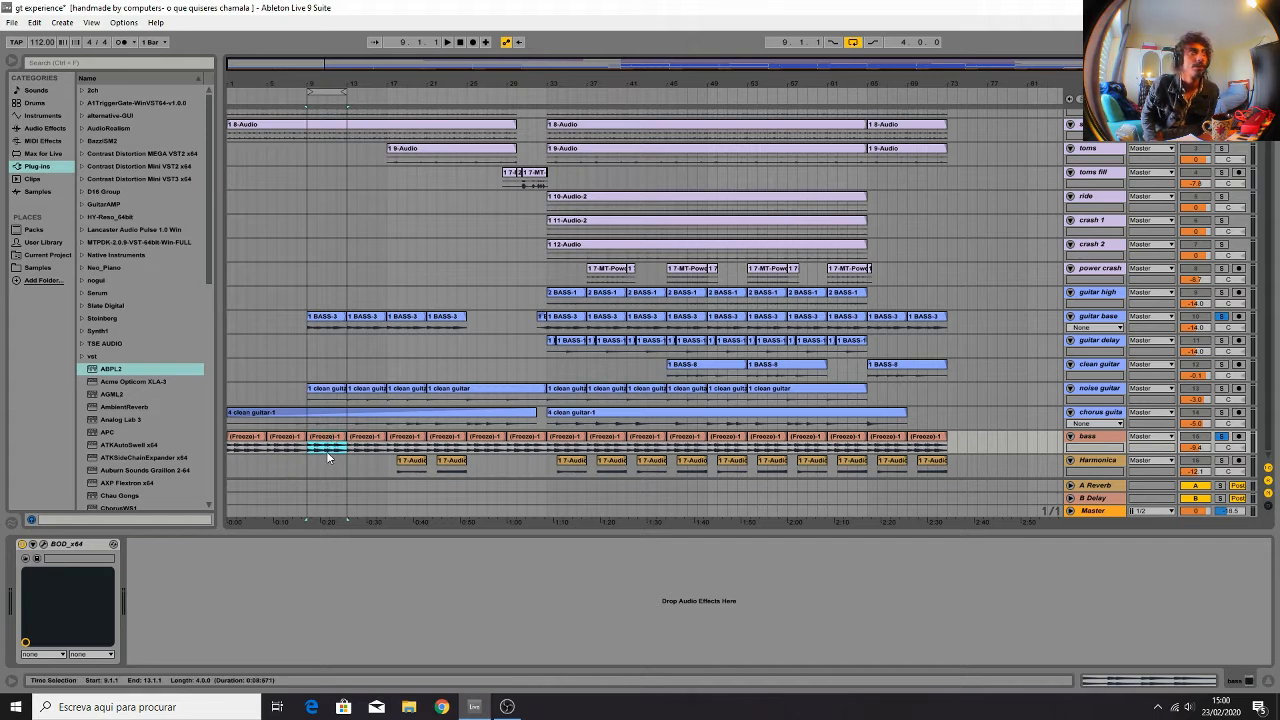
key("space")
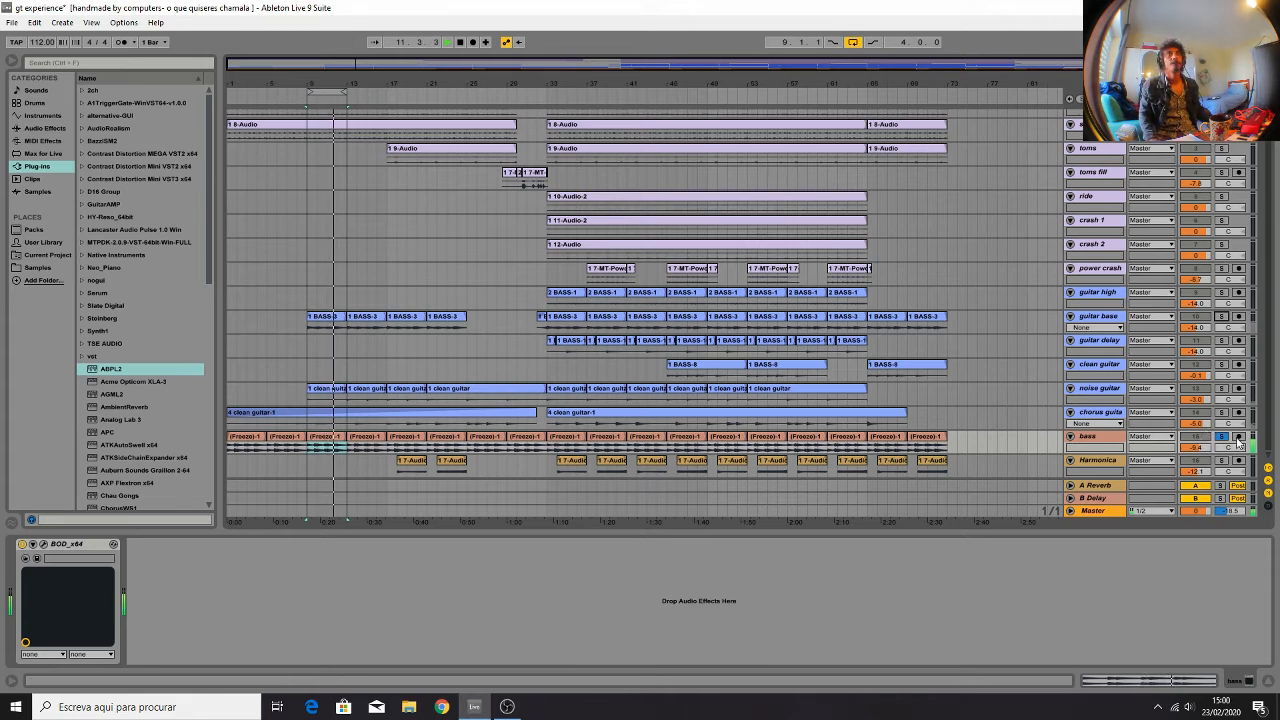
left_click(1220, 317)
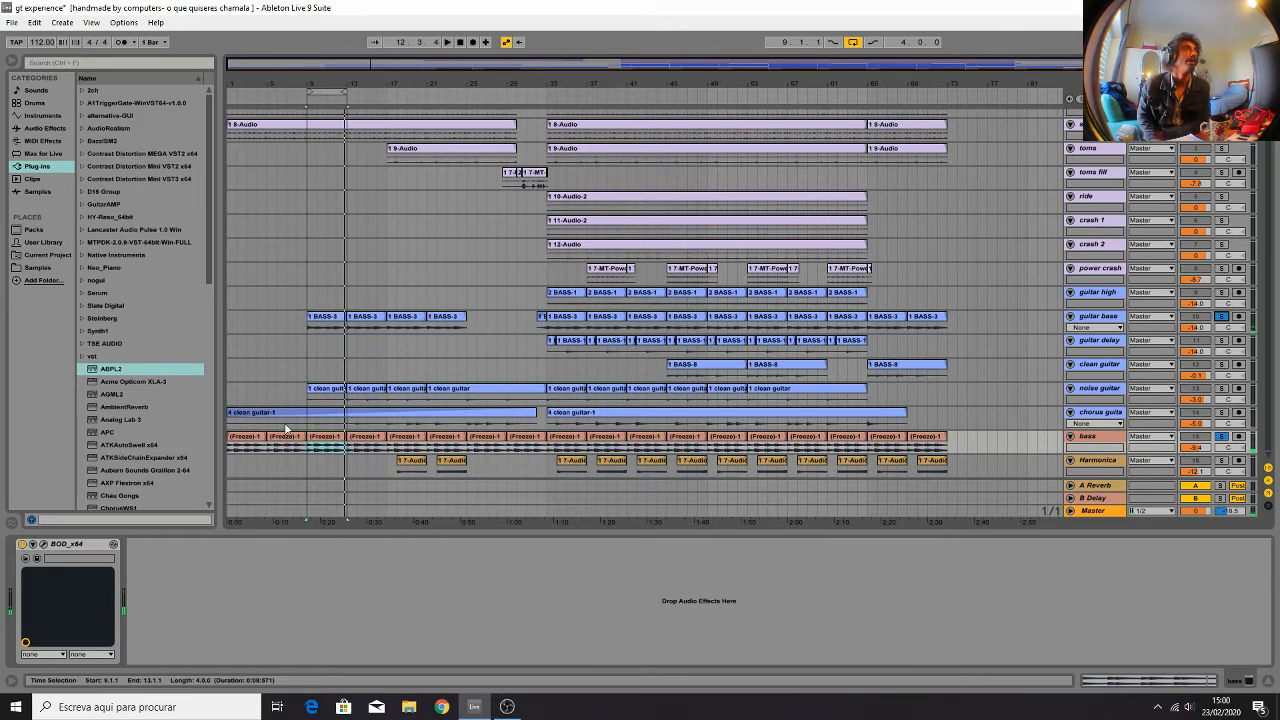
Reopen the TSE_X50 amplifier of the guitar base track and reposition its window over the lower tracks
left_click(340, 318)
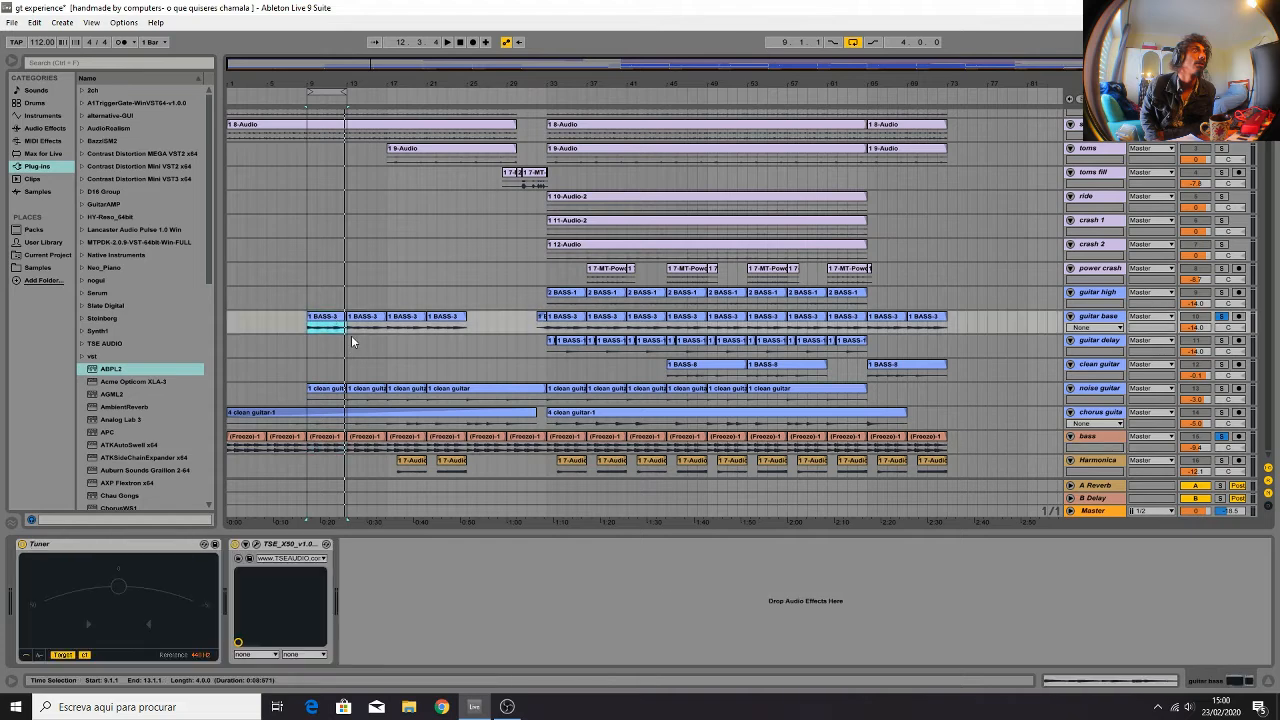
left_click(256, 544)
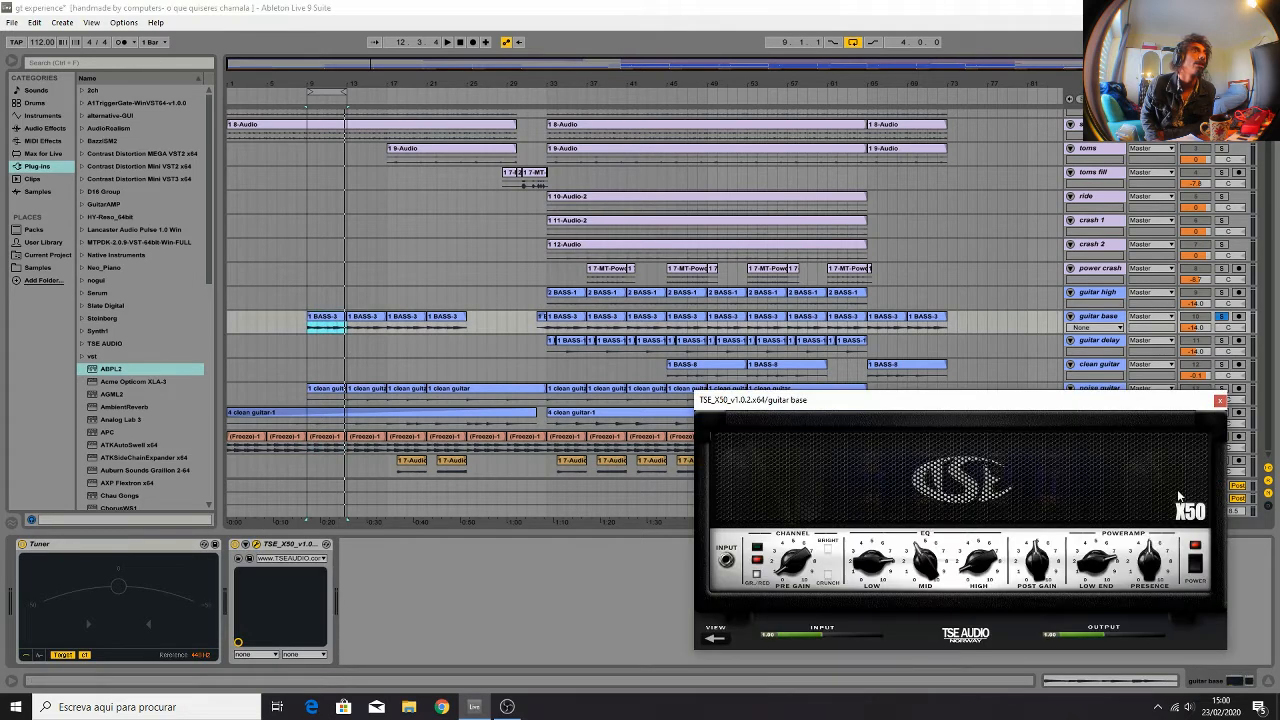
left_click_drag(986, 411, 895, 400)
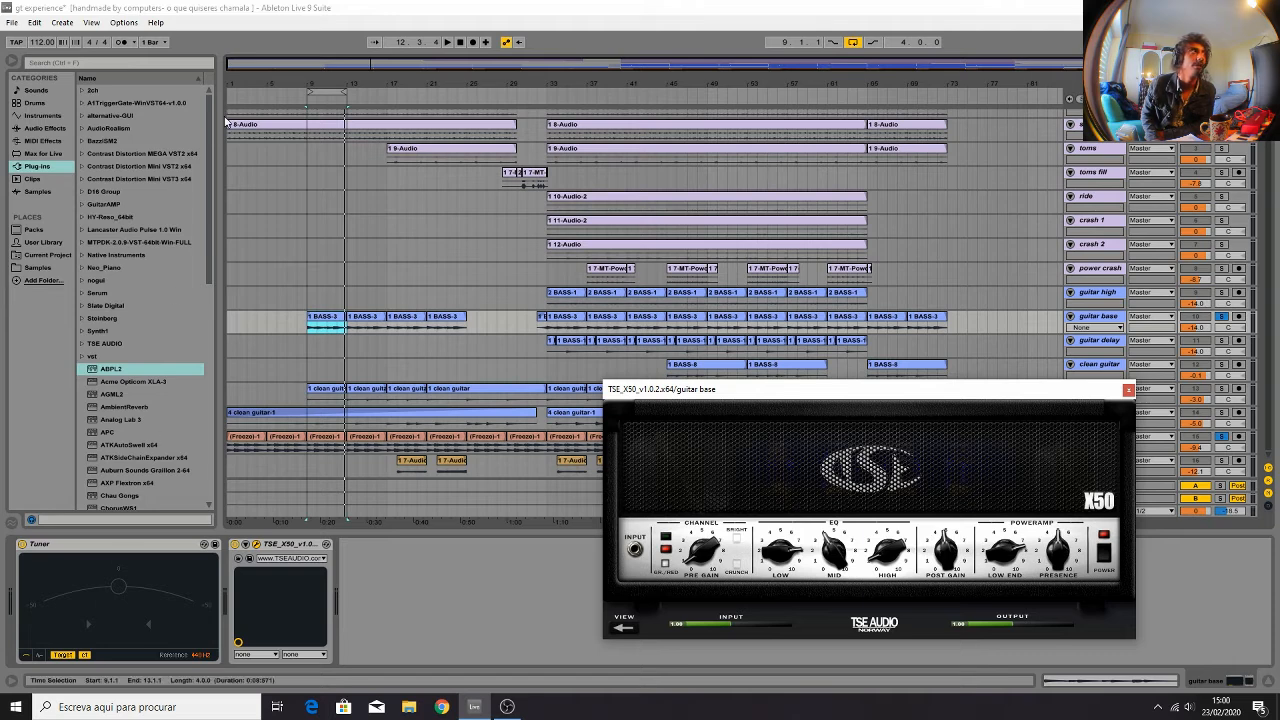
Load the TSC 1.1 pedal plug-in on the guitar base track and place its window above the amplifier
left_click_drag(210, 124, 204, 461)
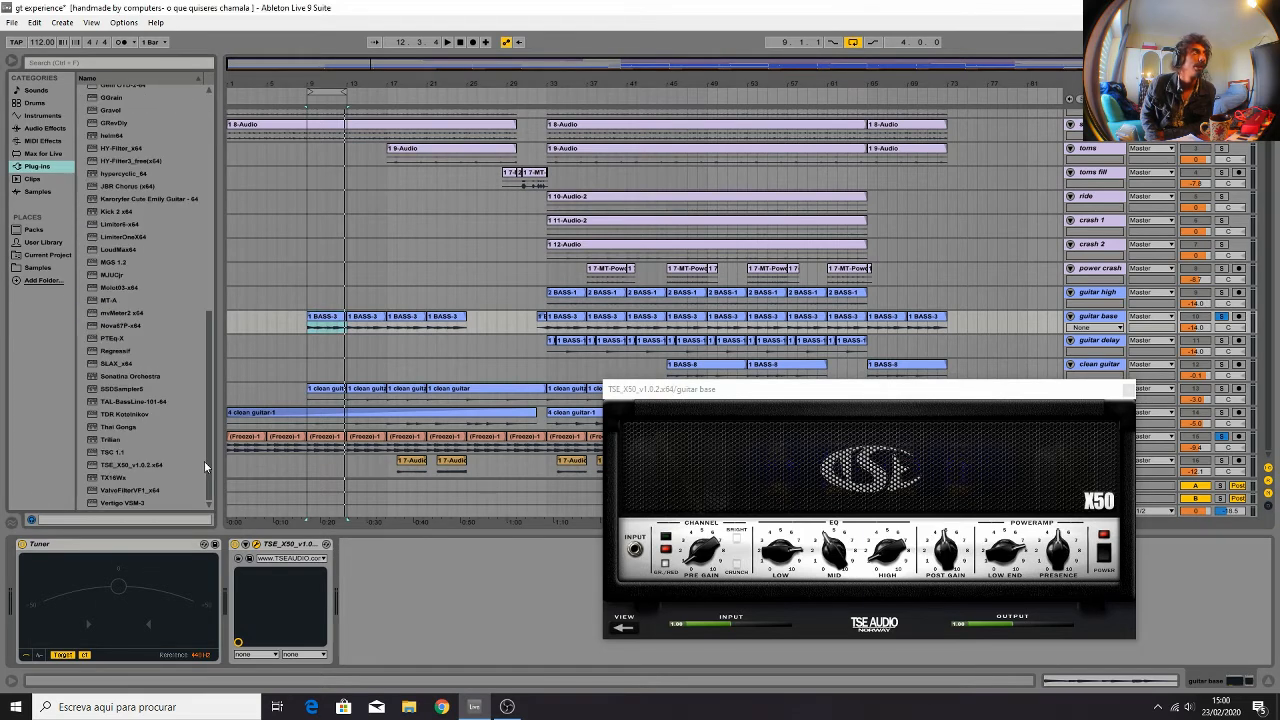
double_click(112, 452)
left_click_drag(790, 360, 899, 62)
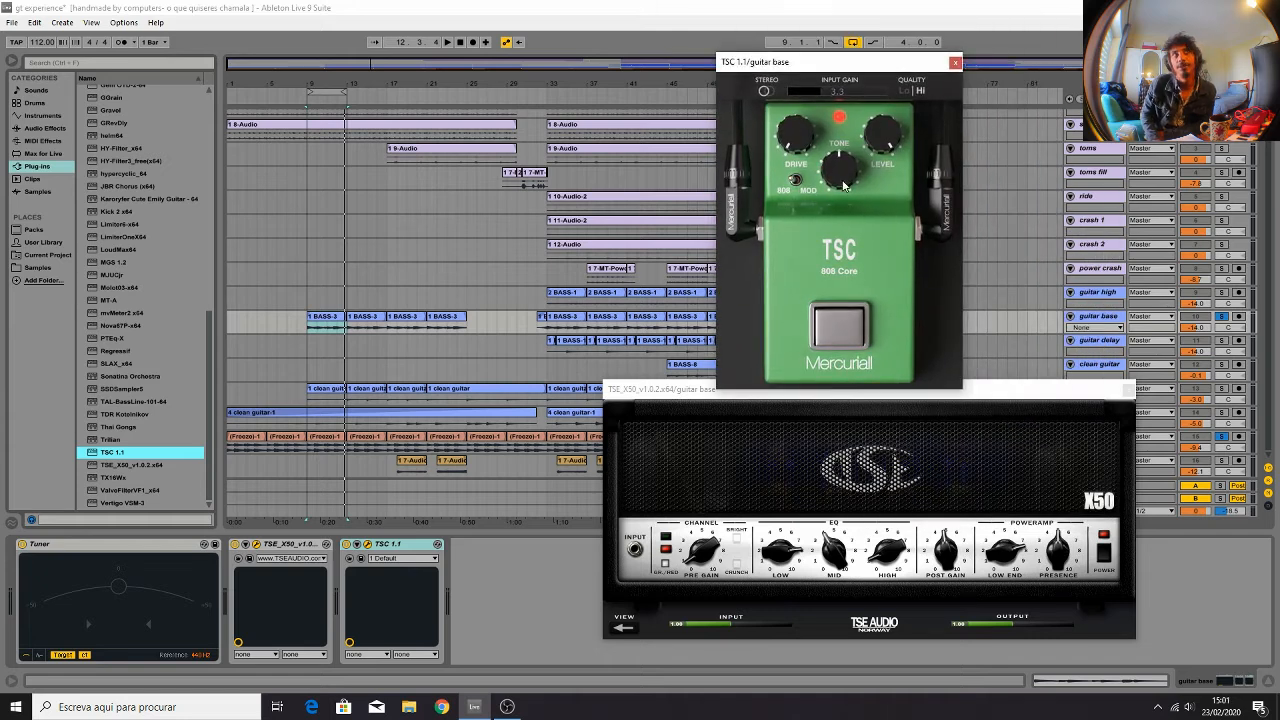
Close the pedal window and delete TSC 1.1 from the guitar base device chain
left_click(955, 63)
left_click(398, 545)
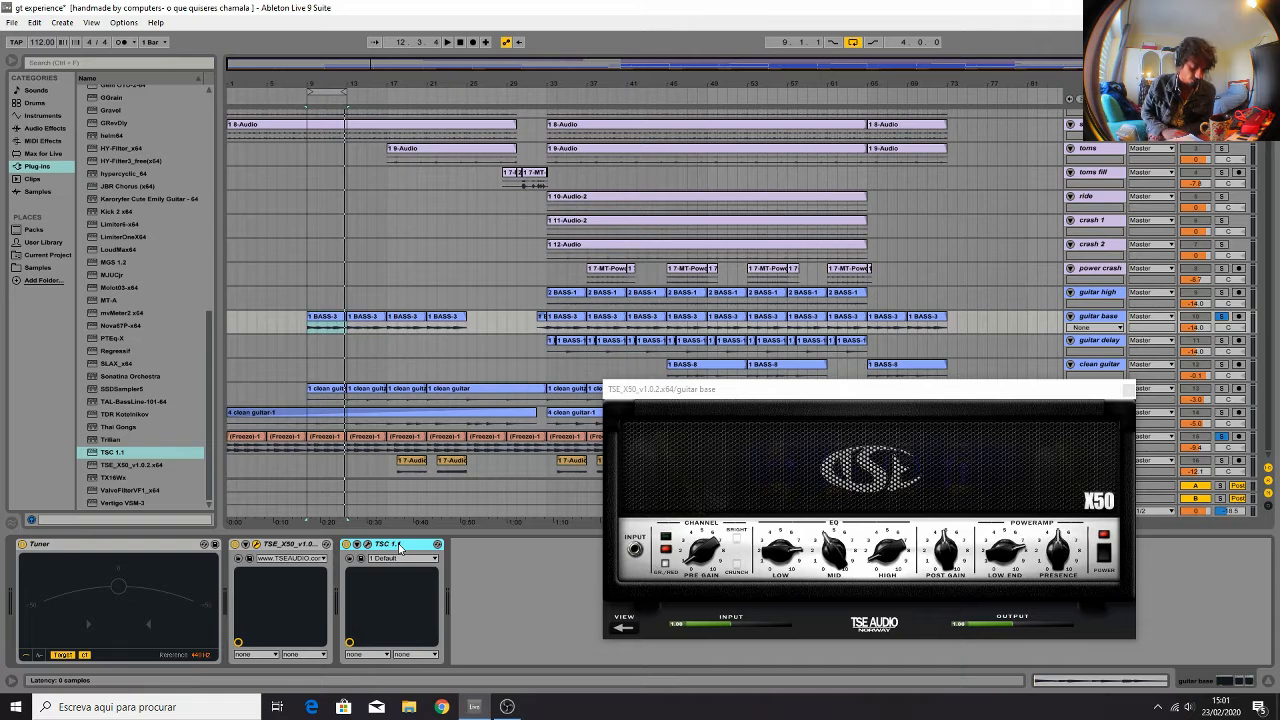
key("Delete")
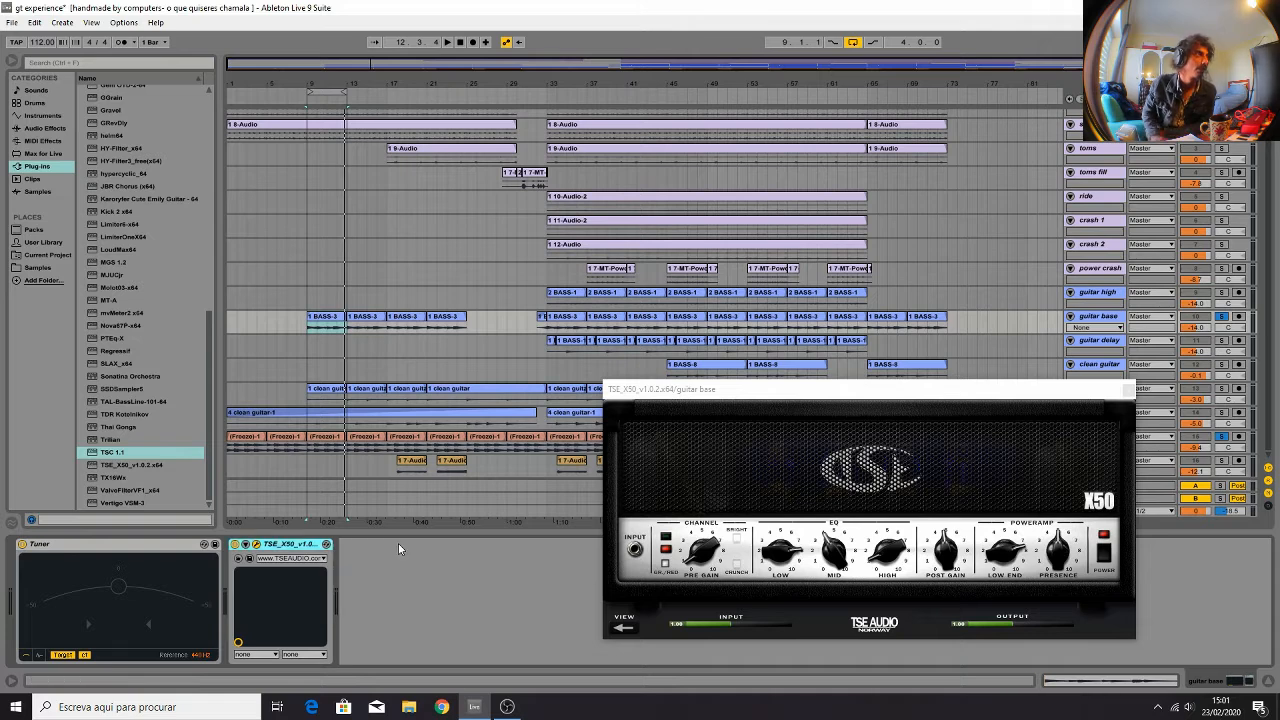
left_click(279, 560)
left_click(279, 561)
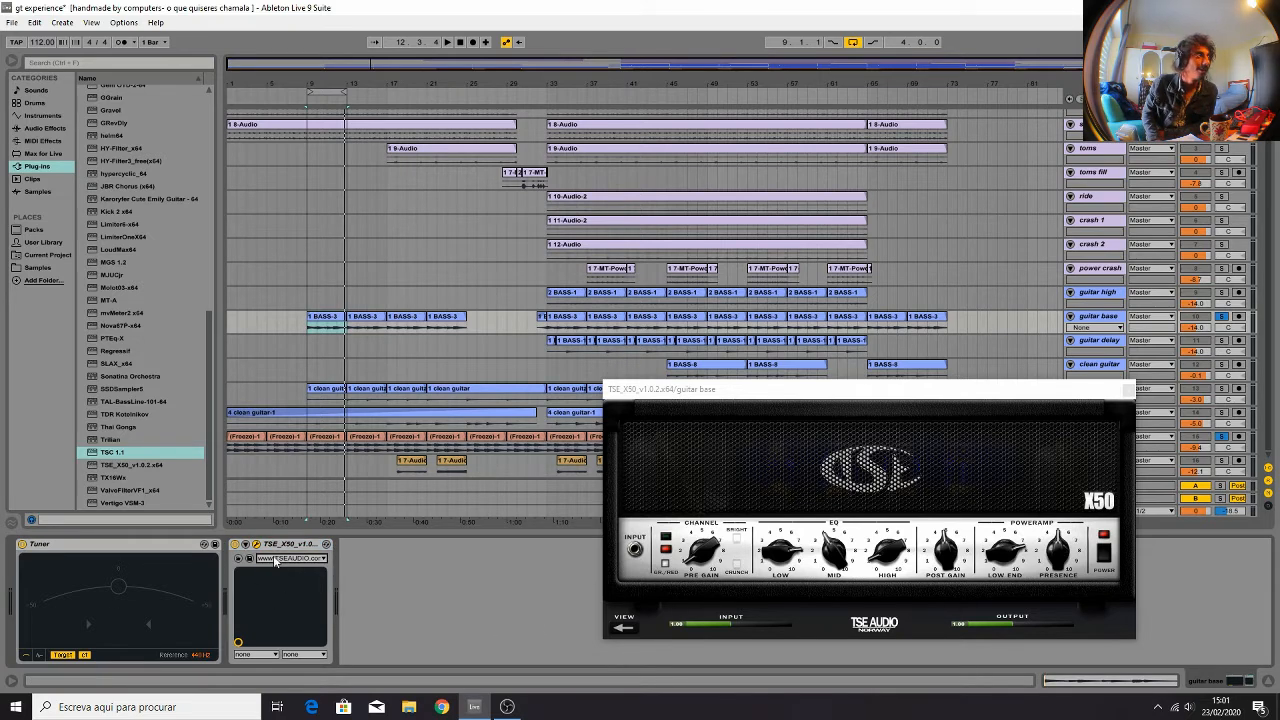
left_click(277, 560)
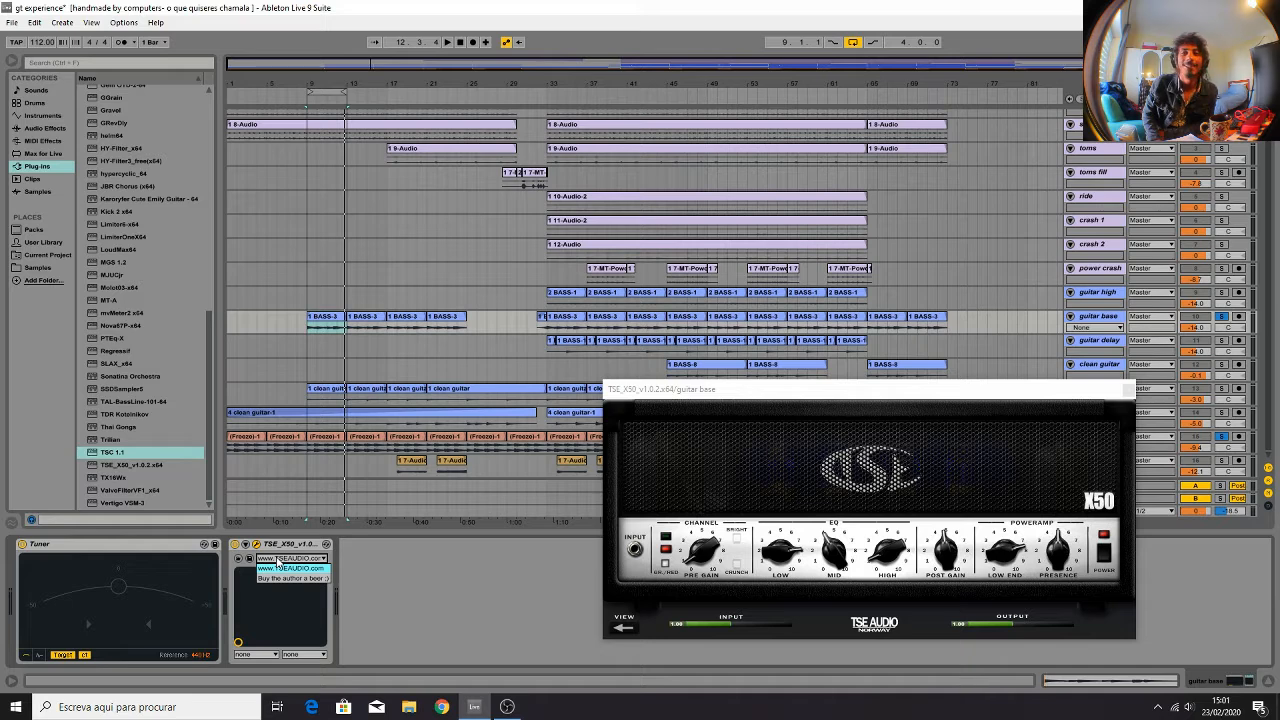
left_click(278, 567)
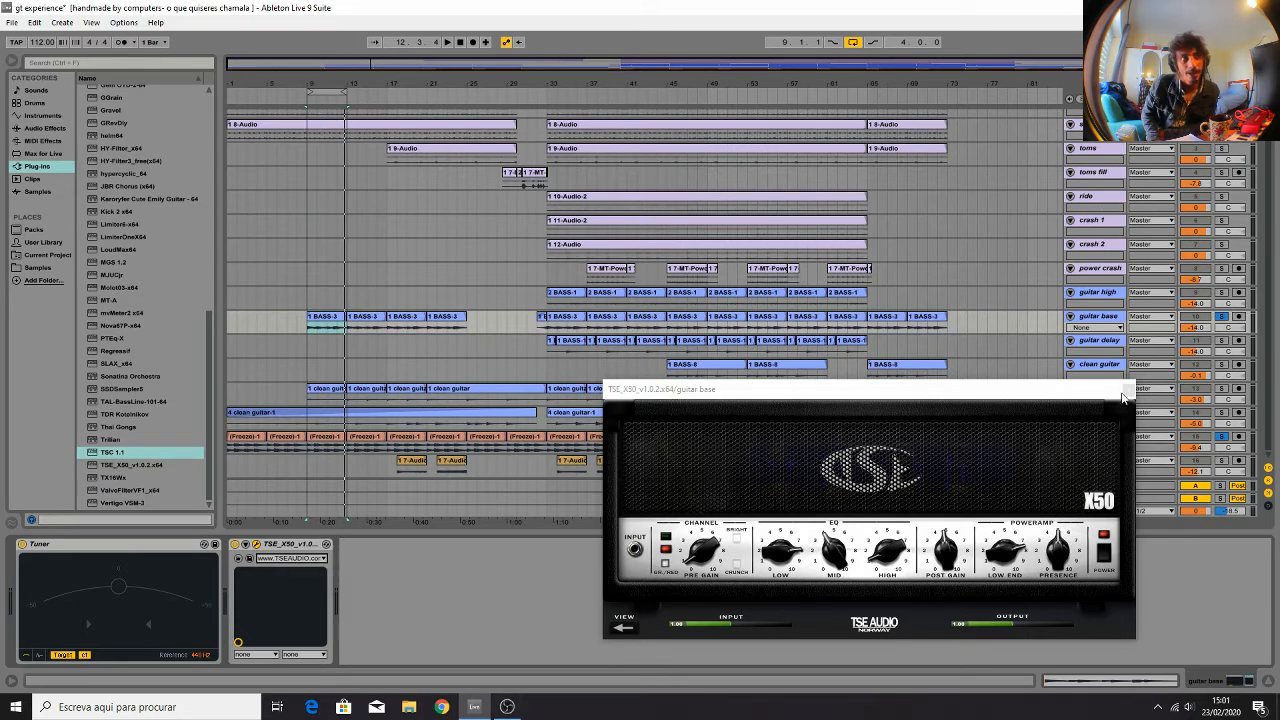
Close the TSE_X50 amplifier window and point out the kick, snare, toms, ride, crash 1 and crash 2 clips one by one
left_click(1125, 392)
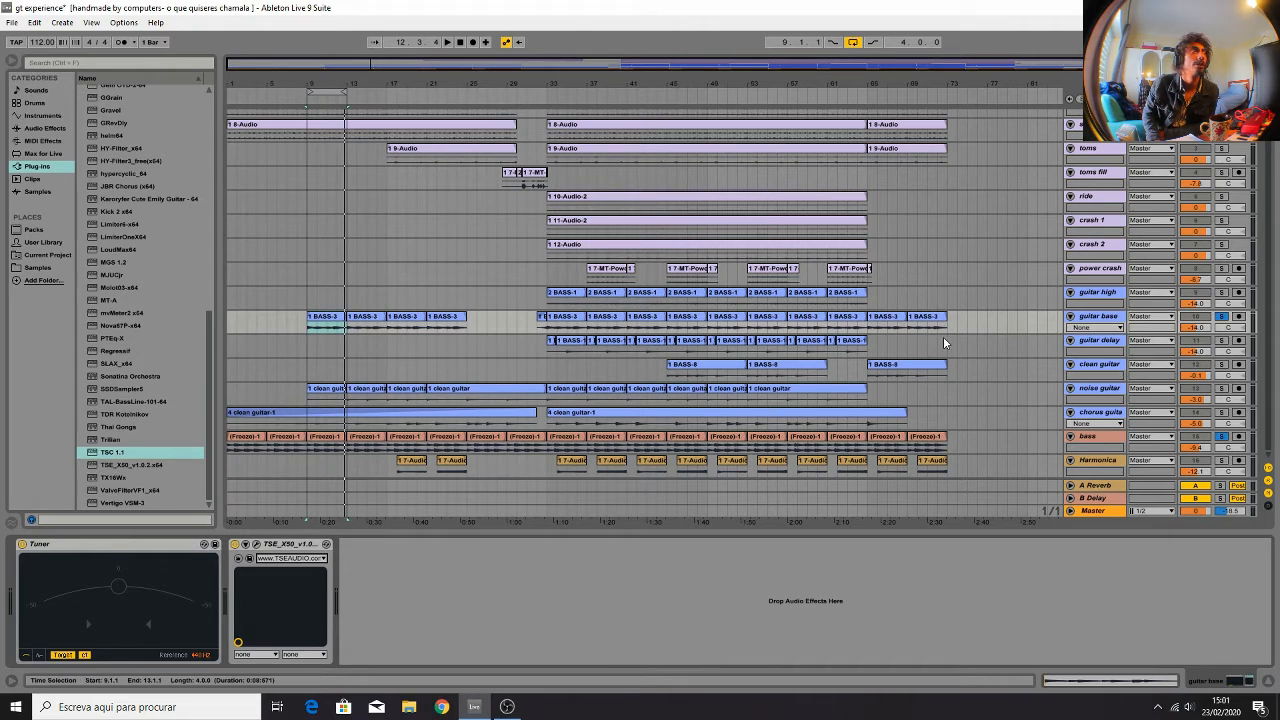
scroll(955, 371, "up", 1)
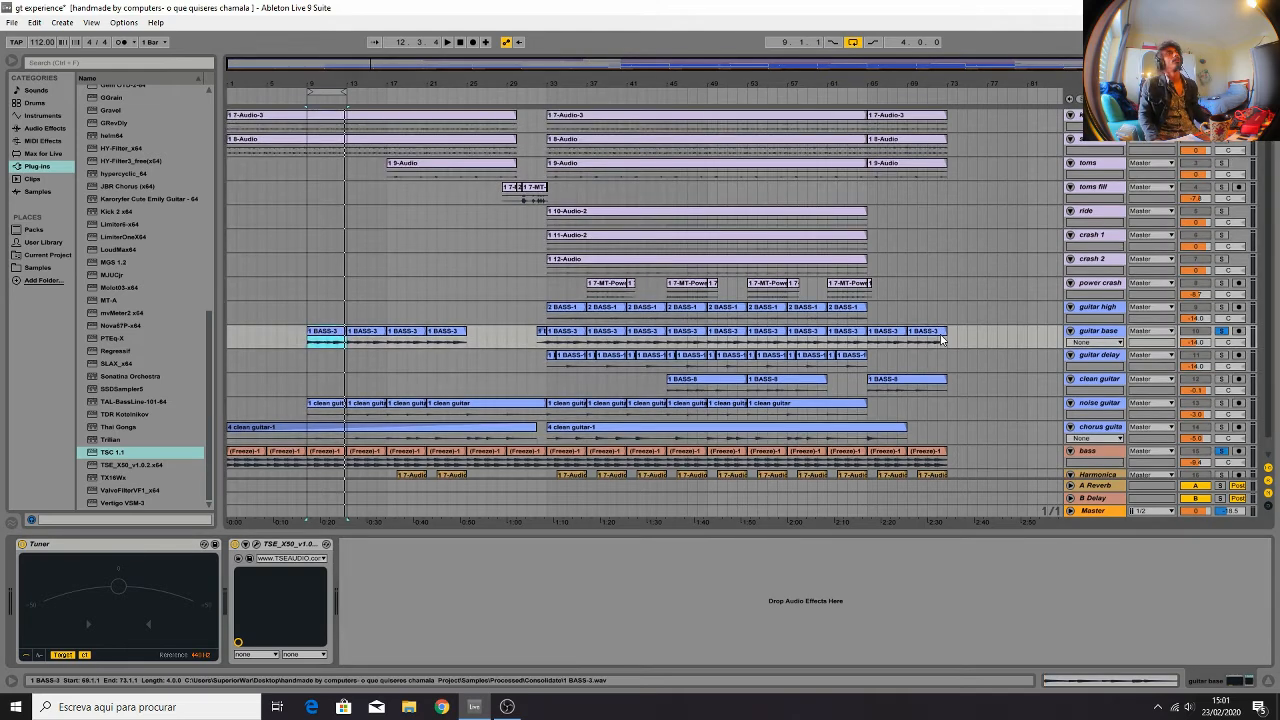
left_click(432, 148)
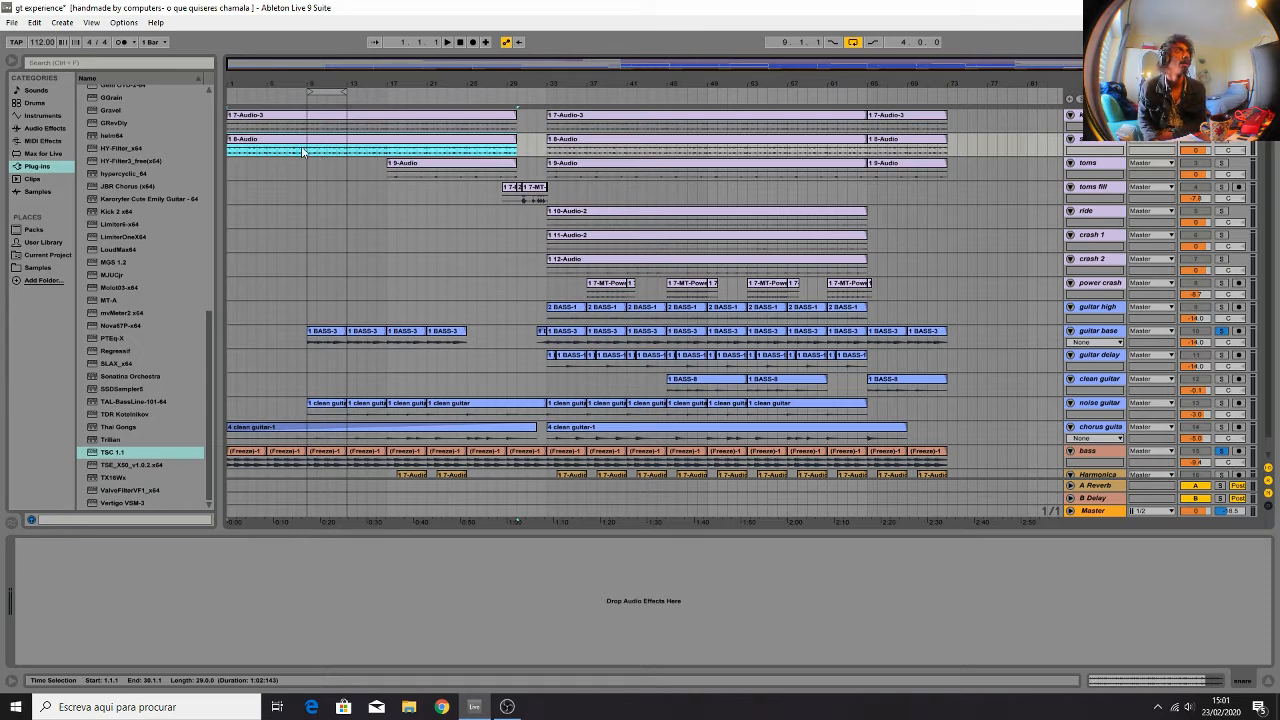
left_click(458, 122)
left_click(455, 138)
left_click(460, 168)
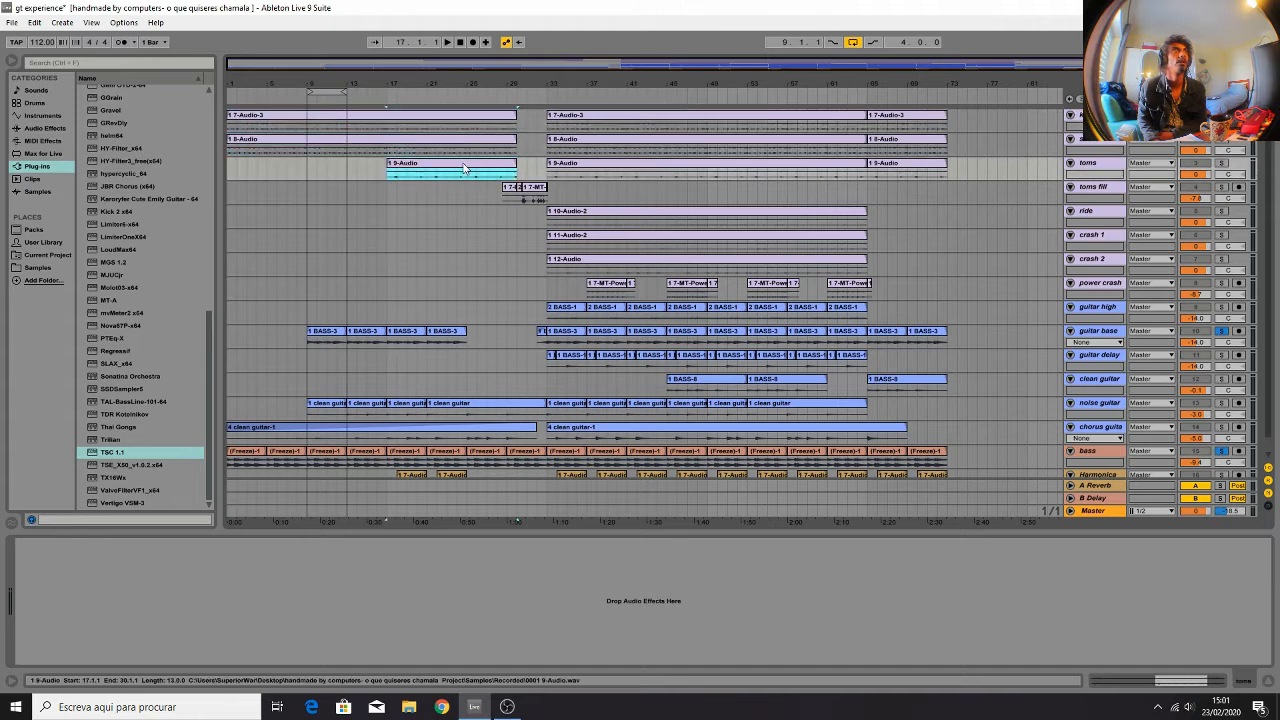
left_click(586, 213)
left_click(584, 236)
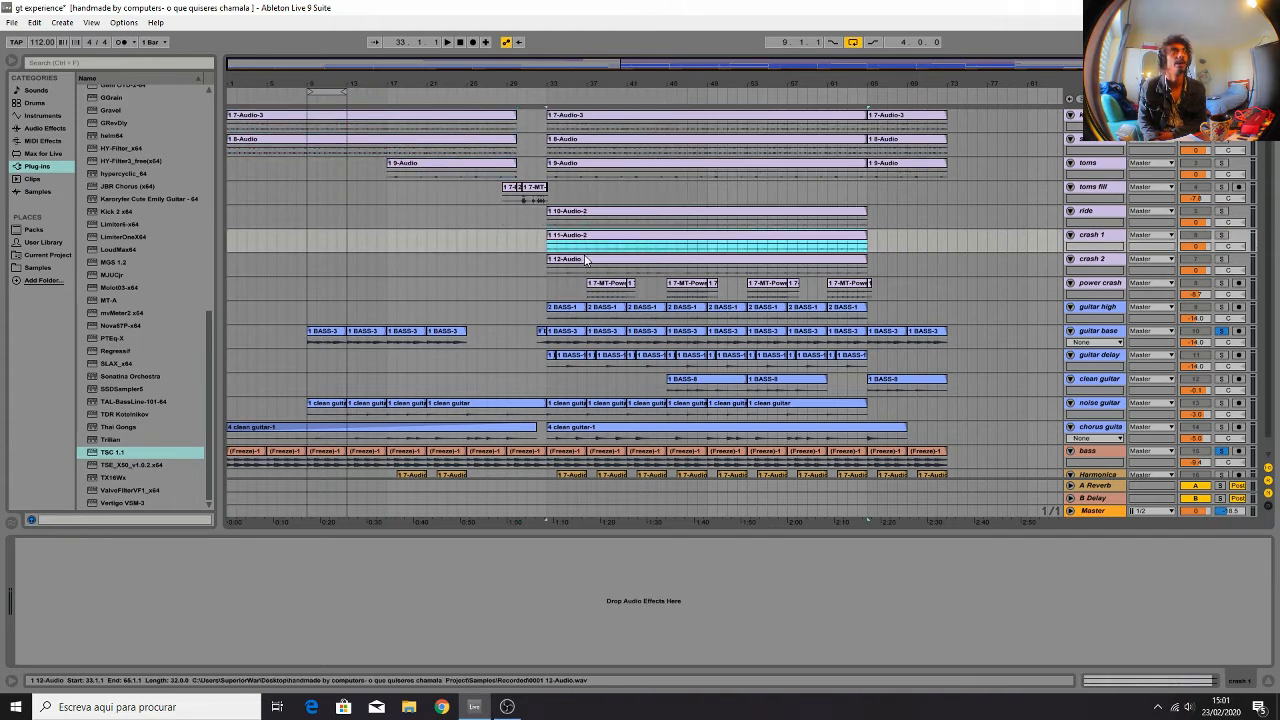
left_click(586, 260)
Highlight all drum tracks from kick to power crash, solo them in place of guitar base, and play them from bar 33
left_click(1080, 114)
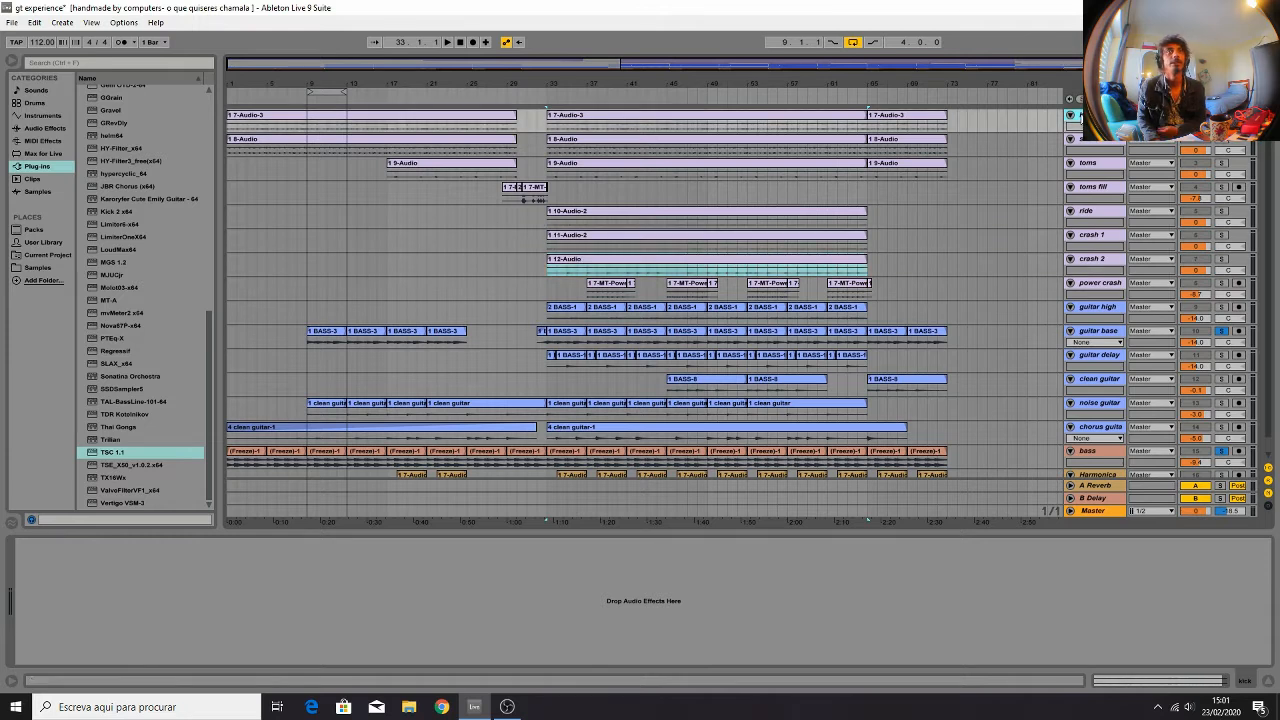
left_click(1090, 285, "shift")
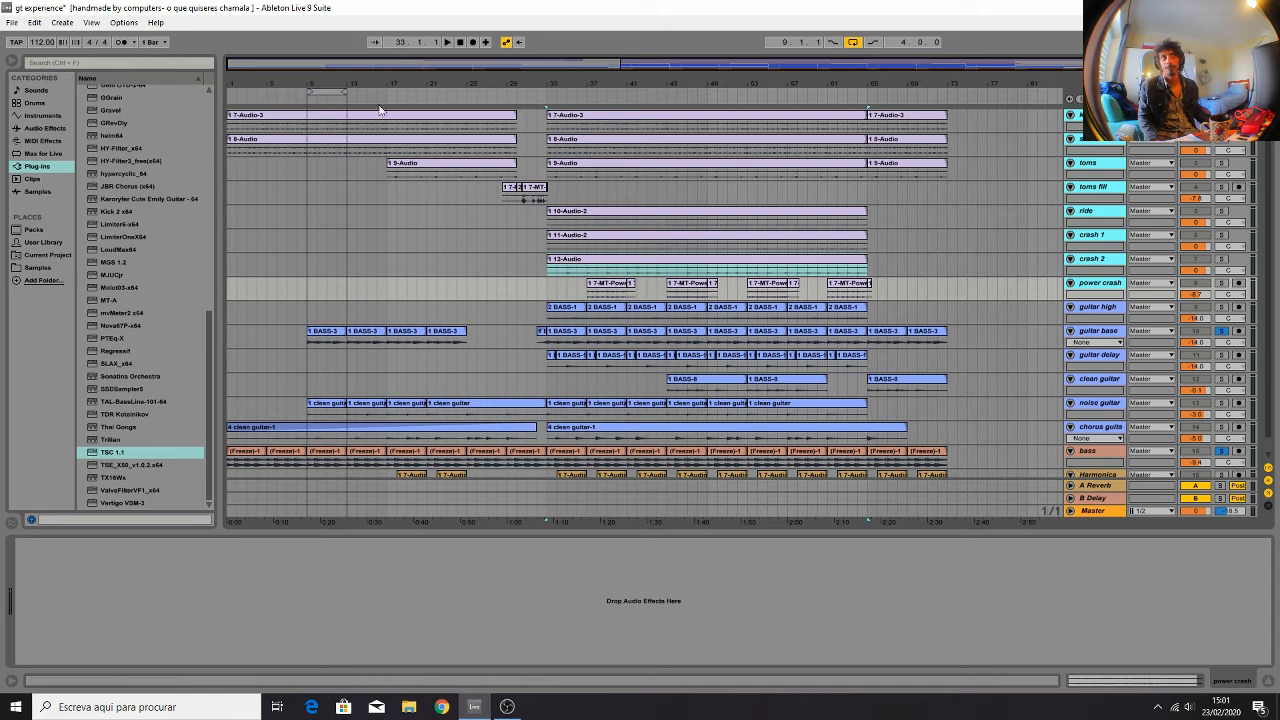
left_click(602, 116)
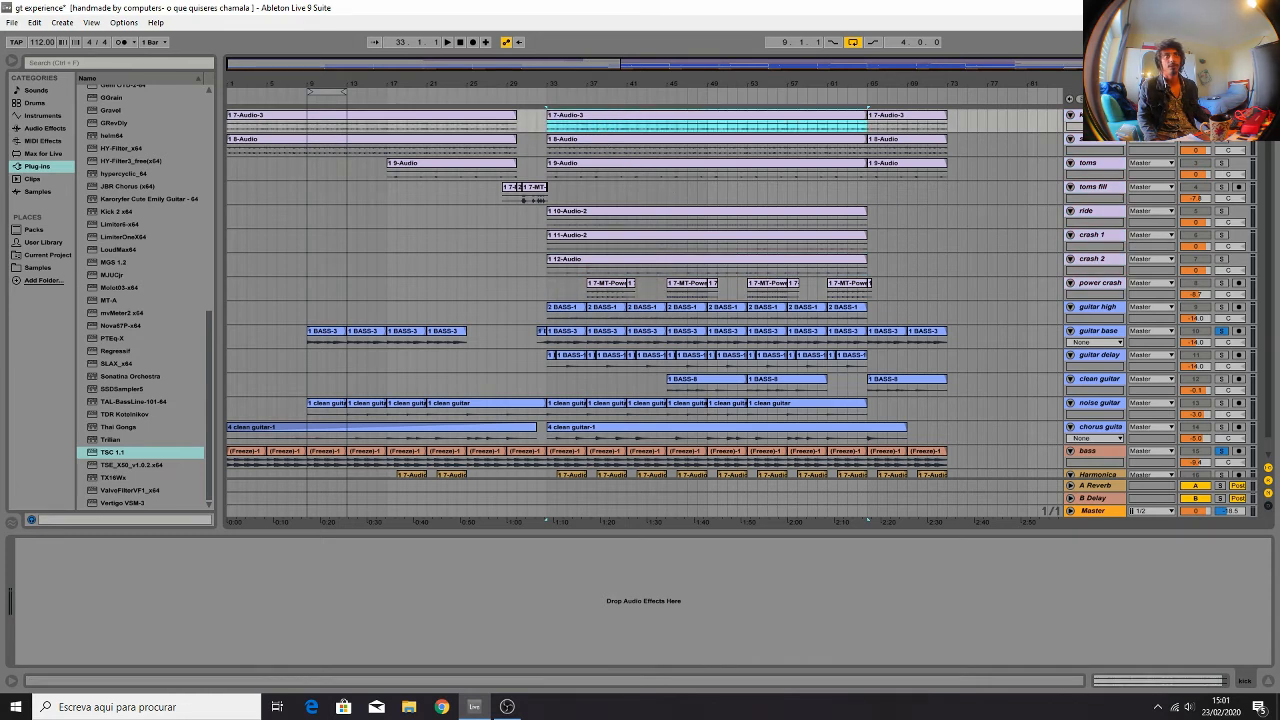
left_click(1221, 331)
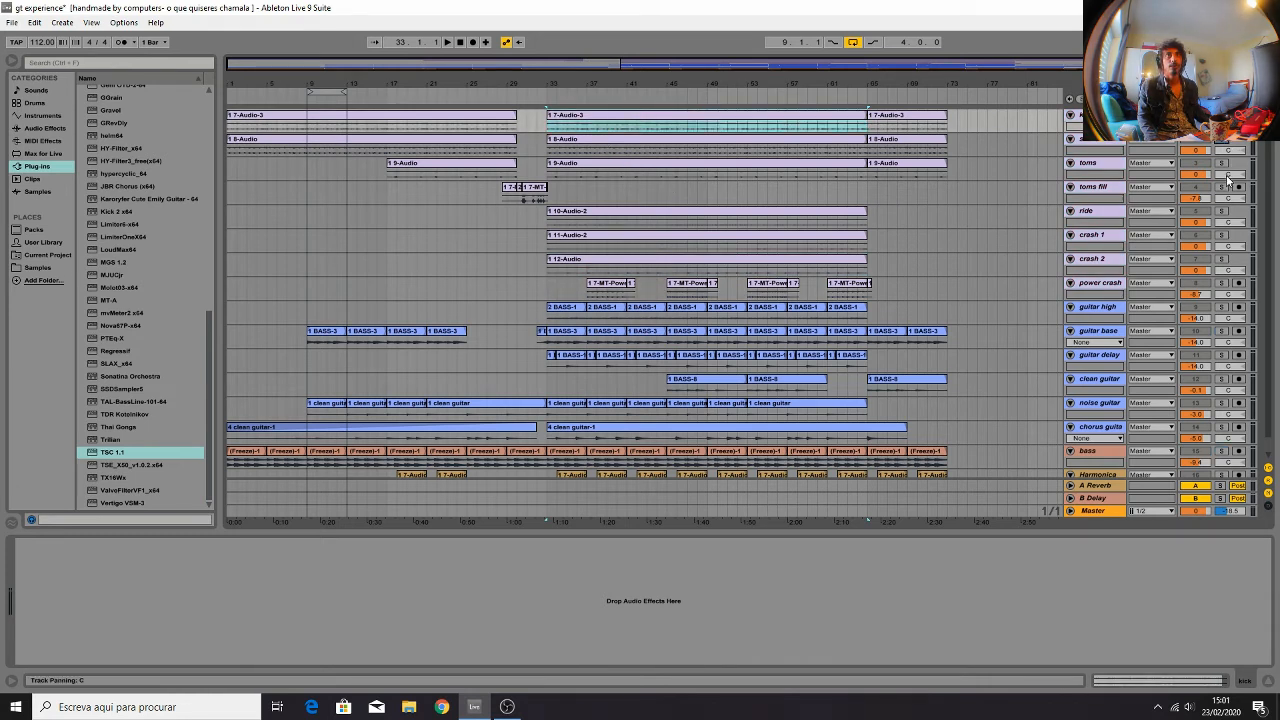
left_click(1221, 188)
left_click(1224, 212)
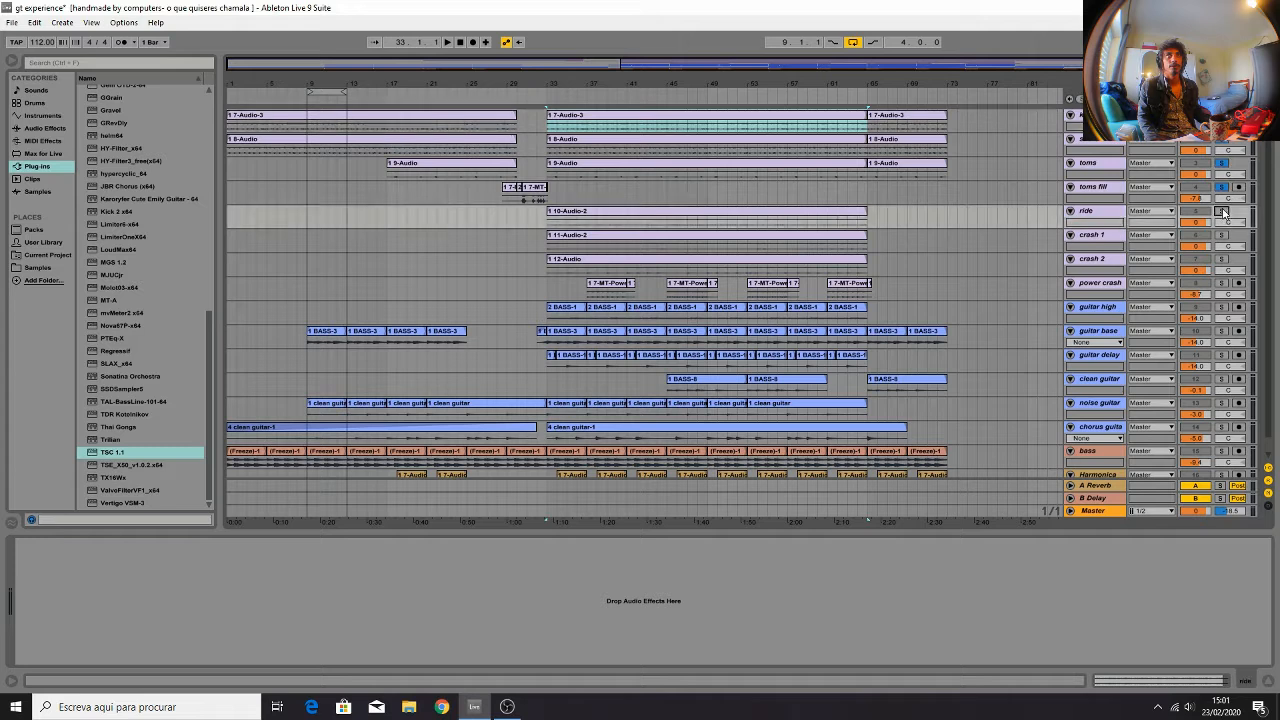
left_click(1222, 260)
left_click(1221, 283)
key("space")
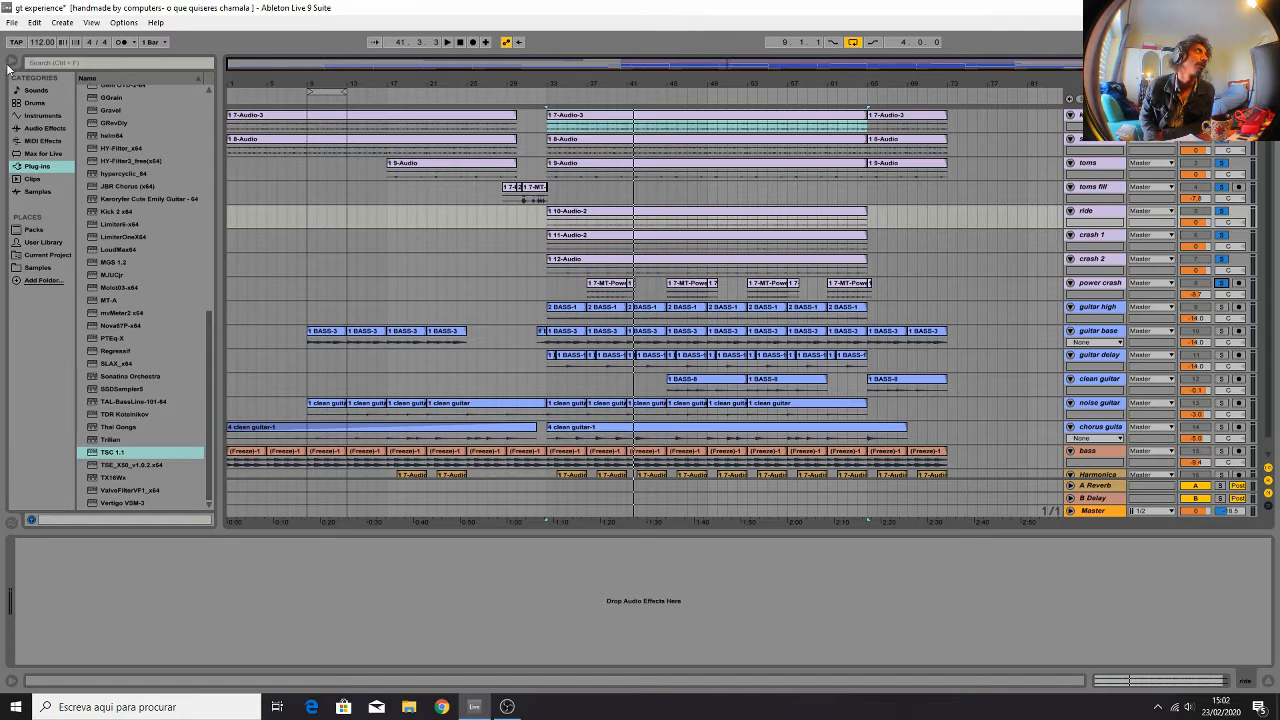
Find the MT-PowerDrumKit plug-in inside the MTPDK-2.0.9-VST-64bit-Win-FULL folder of the plug-in browser and select it
scroll(115, 186, "up", 3)
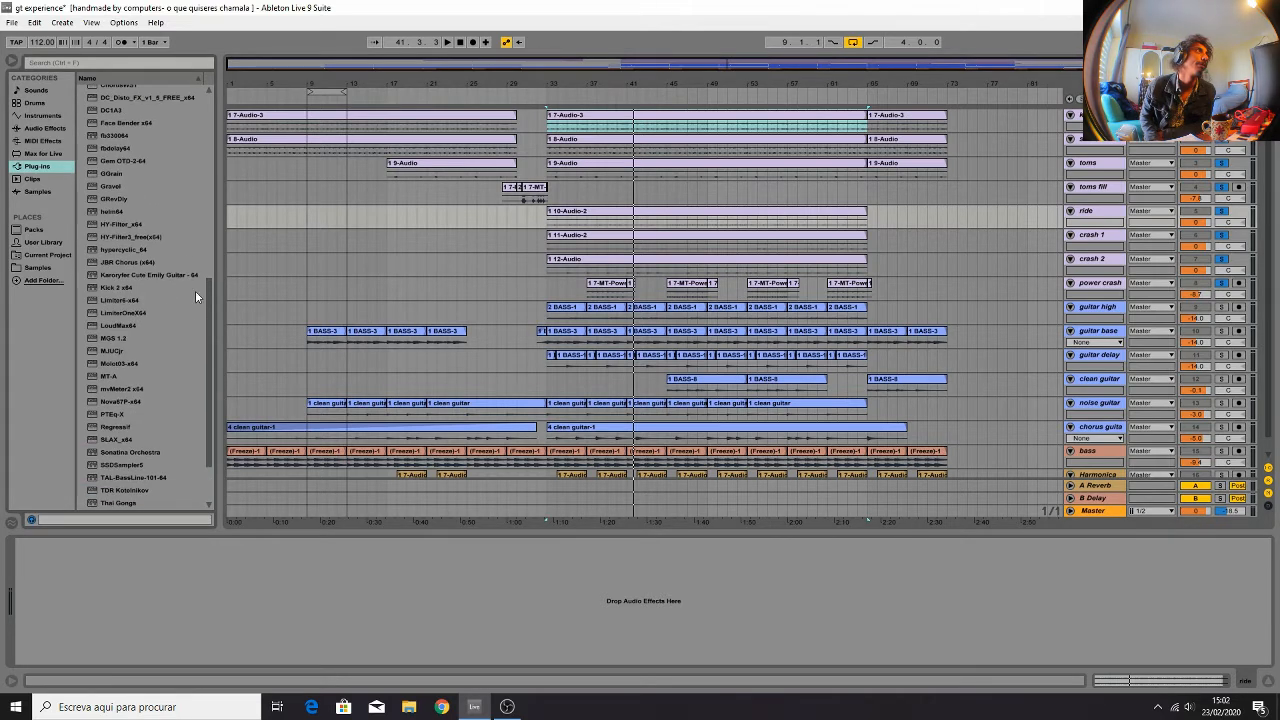
left_click_drag(211, 294, 175, 103)
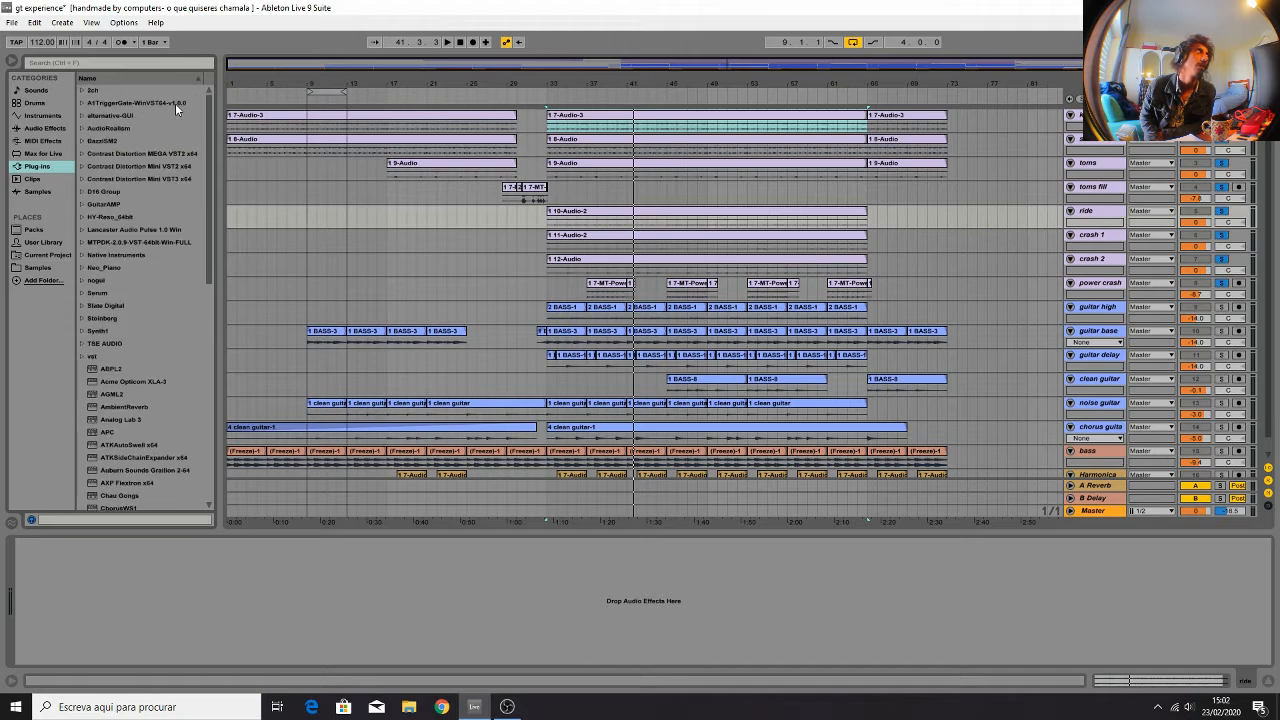
left_click(82, 243)
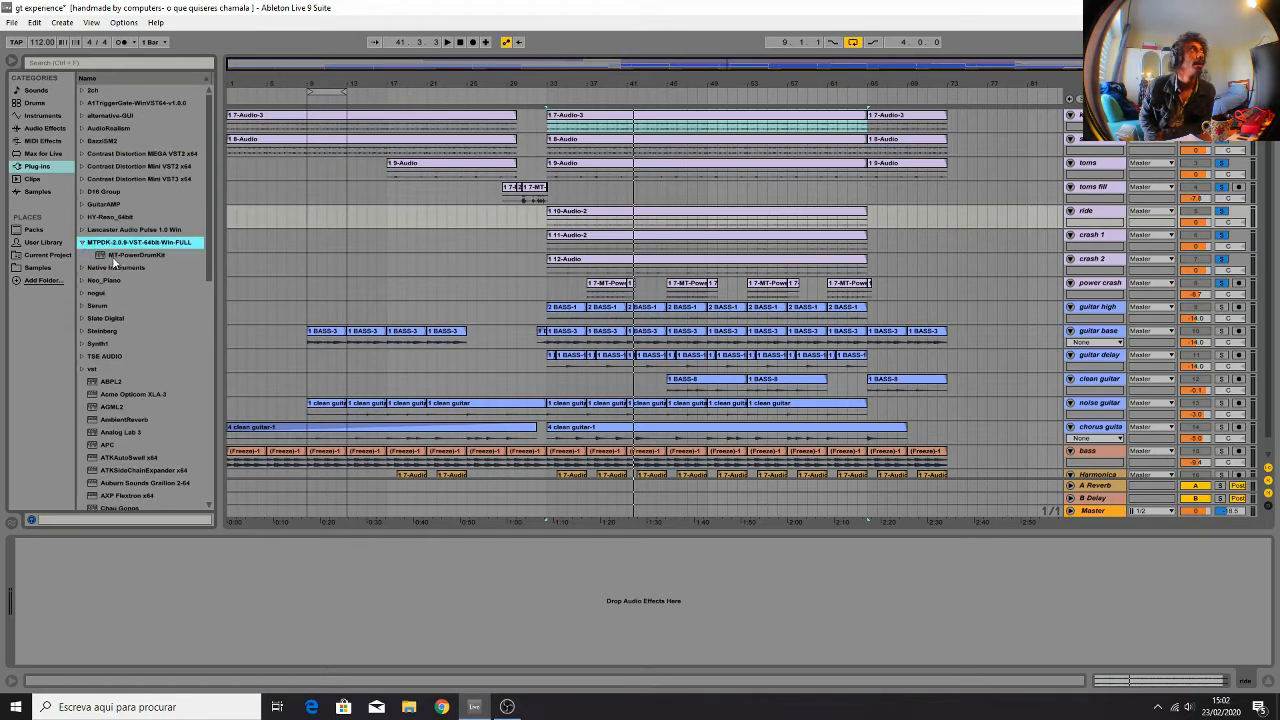
left_click(146, 256)
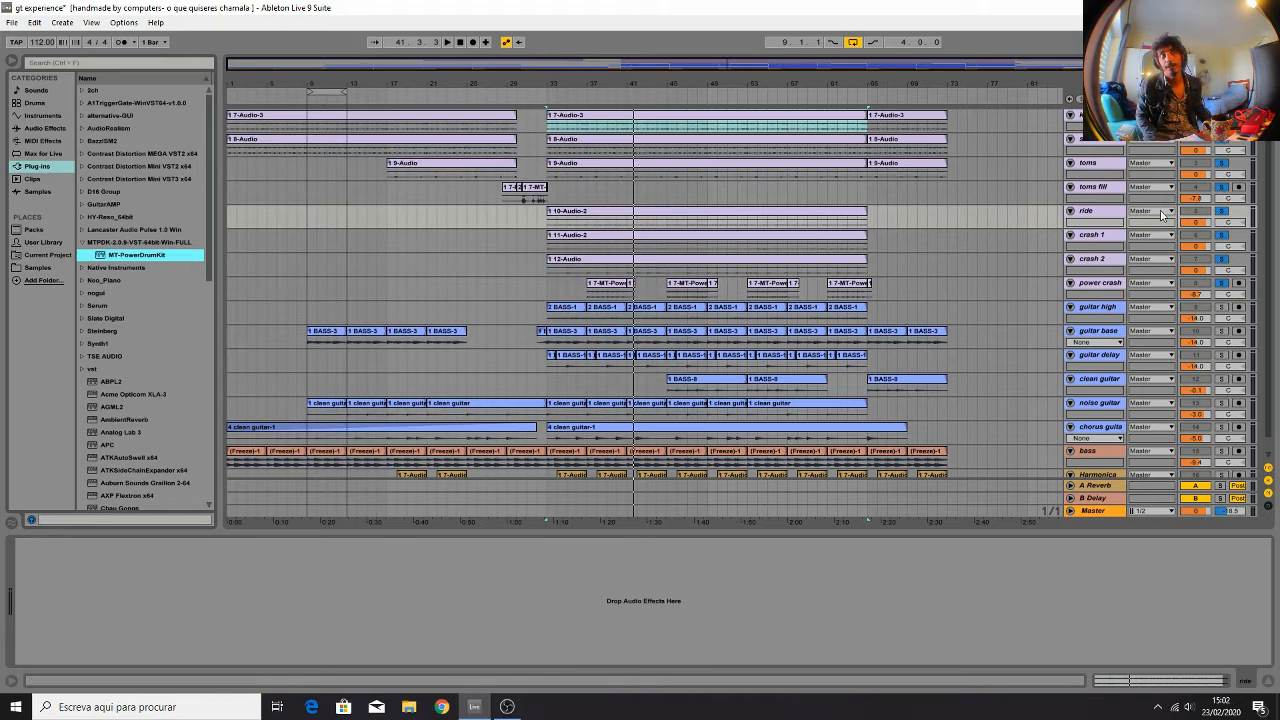
Play the soloed drums briefly from bar 33 again, stop, and take the drum tracks off solo
key("space")
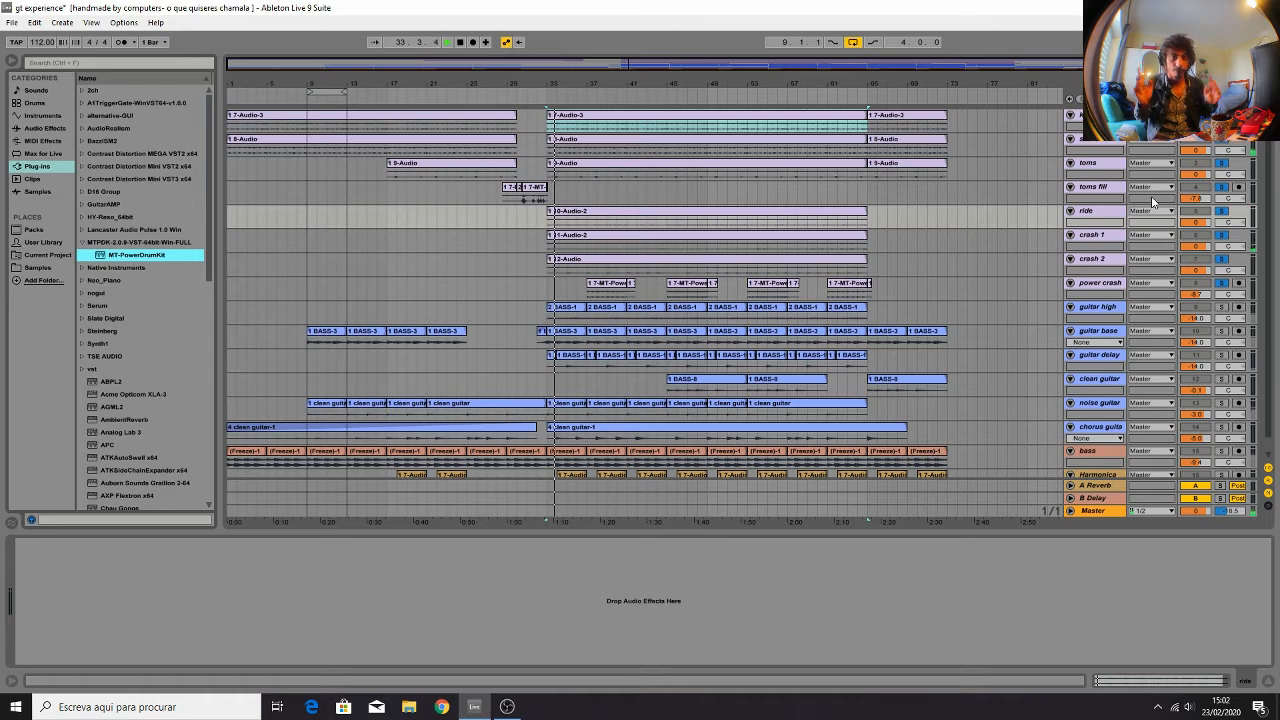
key("space")
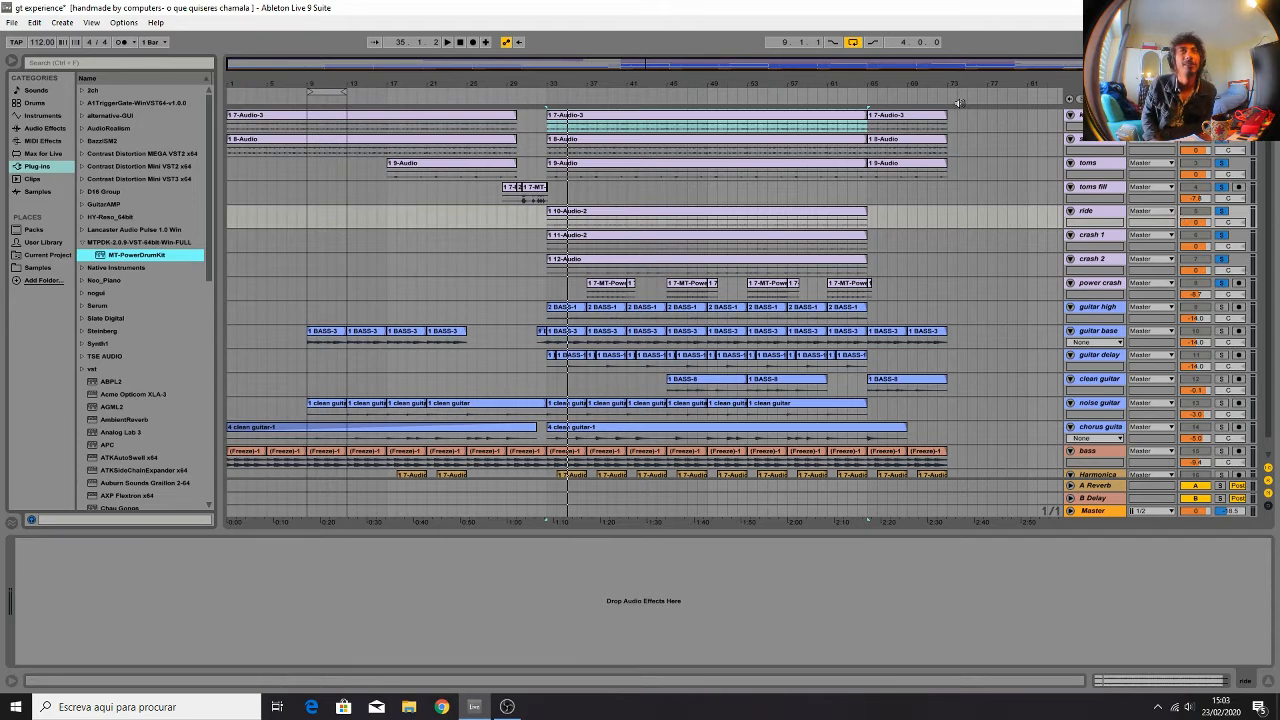
left_click(1220, 285)
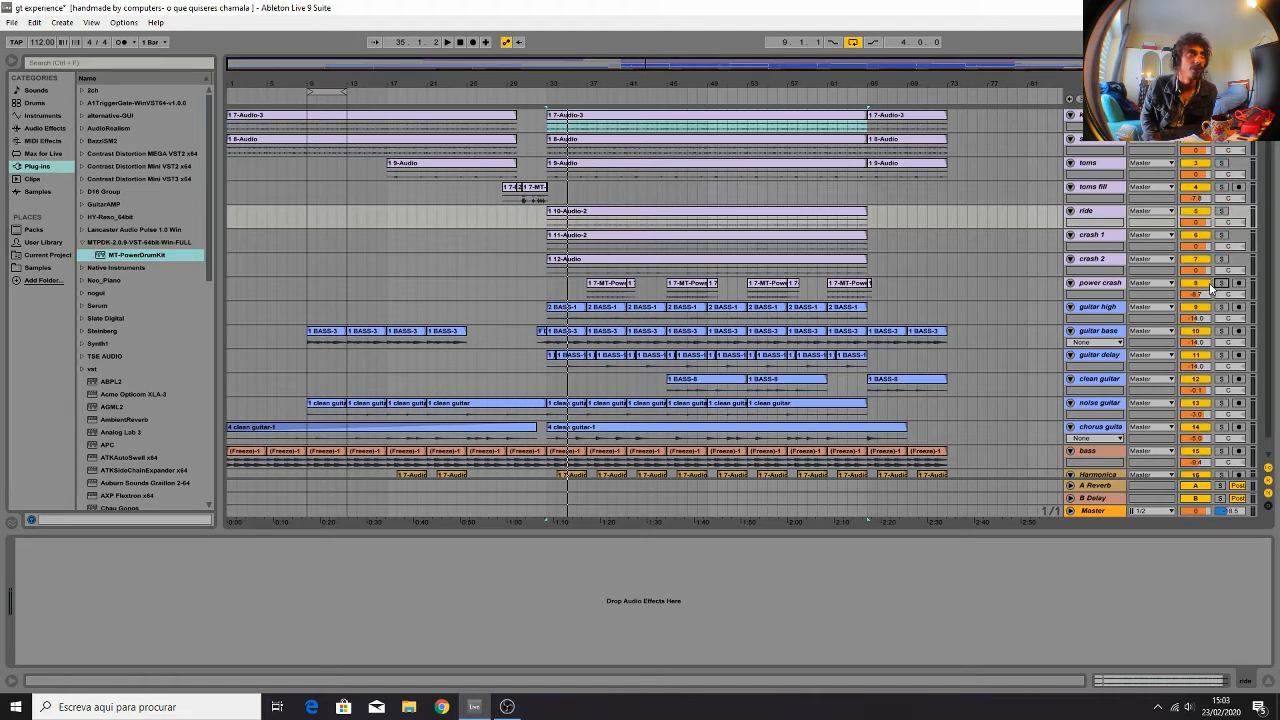
Select the guitar high track's first clip at bar 33, solo the track and play it
left_click(1097, 307)
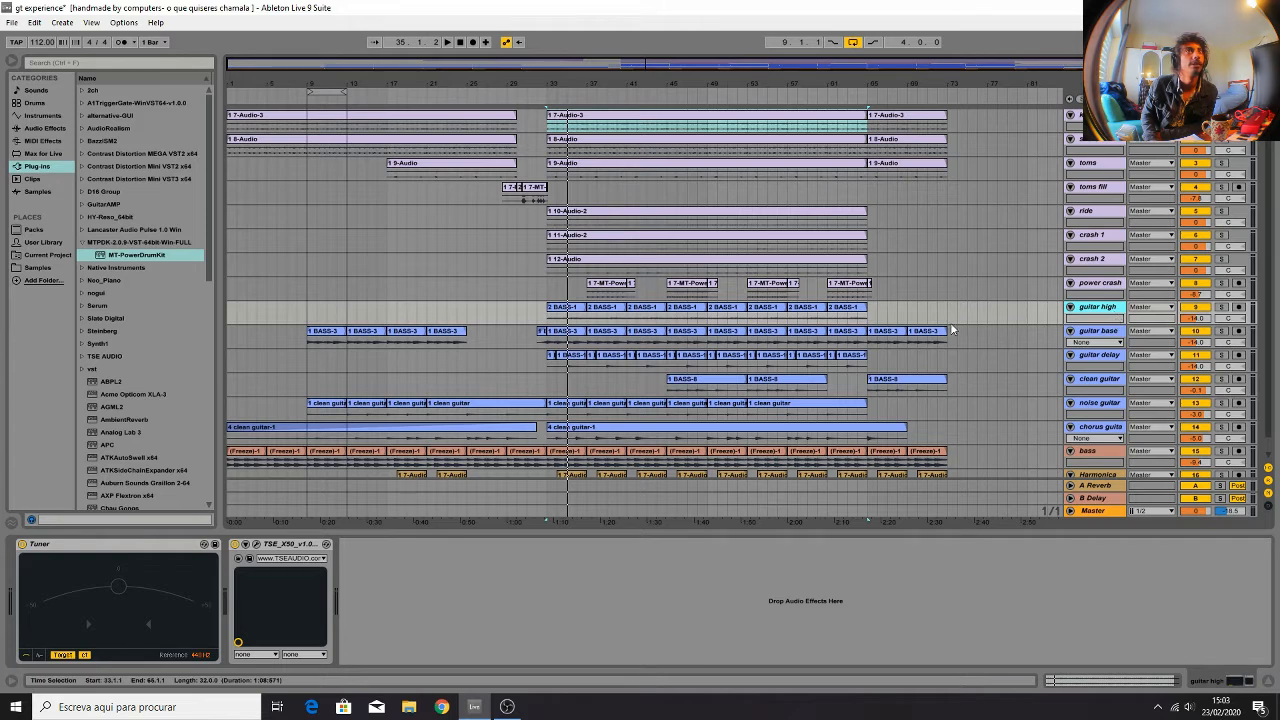
left_click(565, 309)
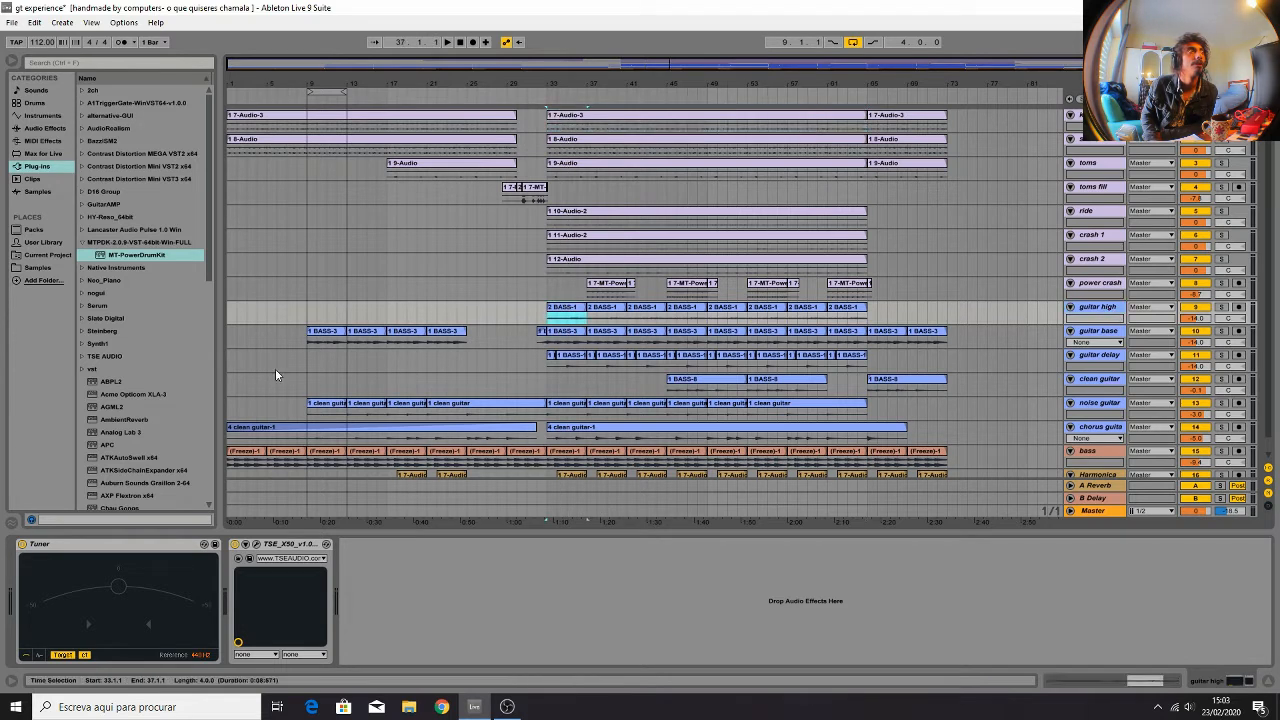
left_click(1095, 309)
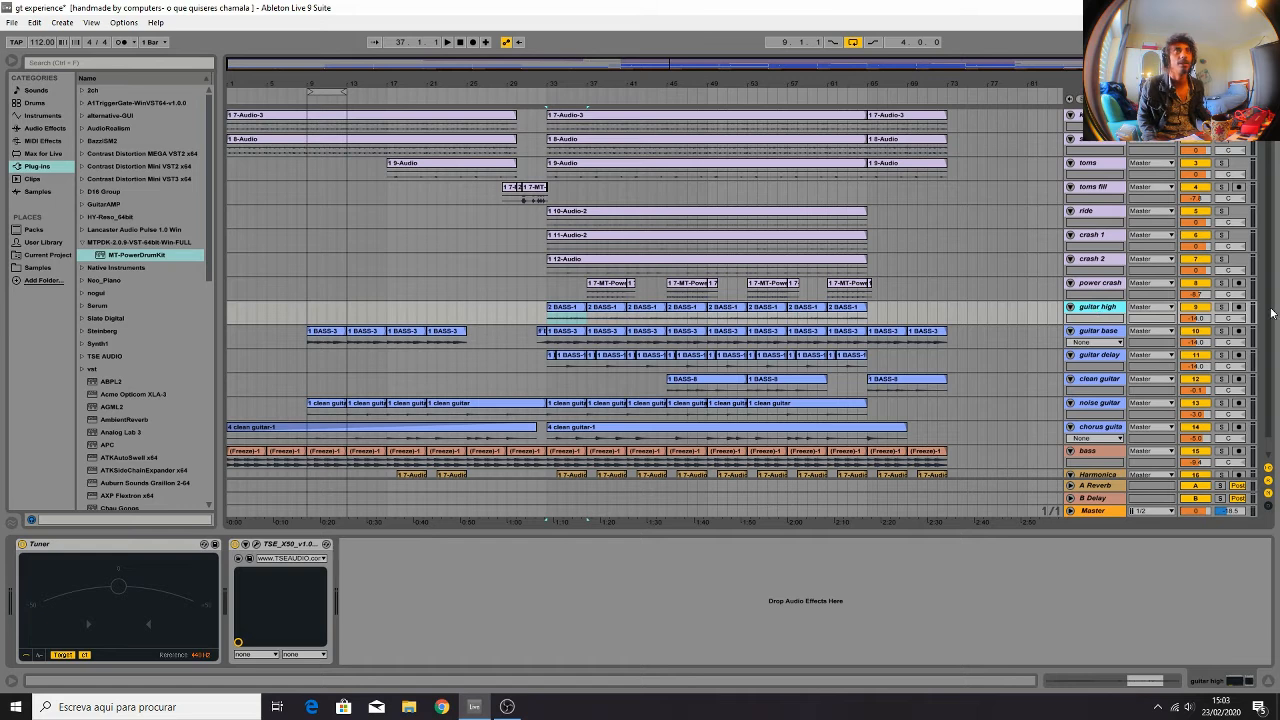
left_click(1222, 309)
key("space")
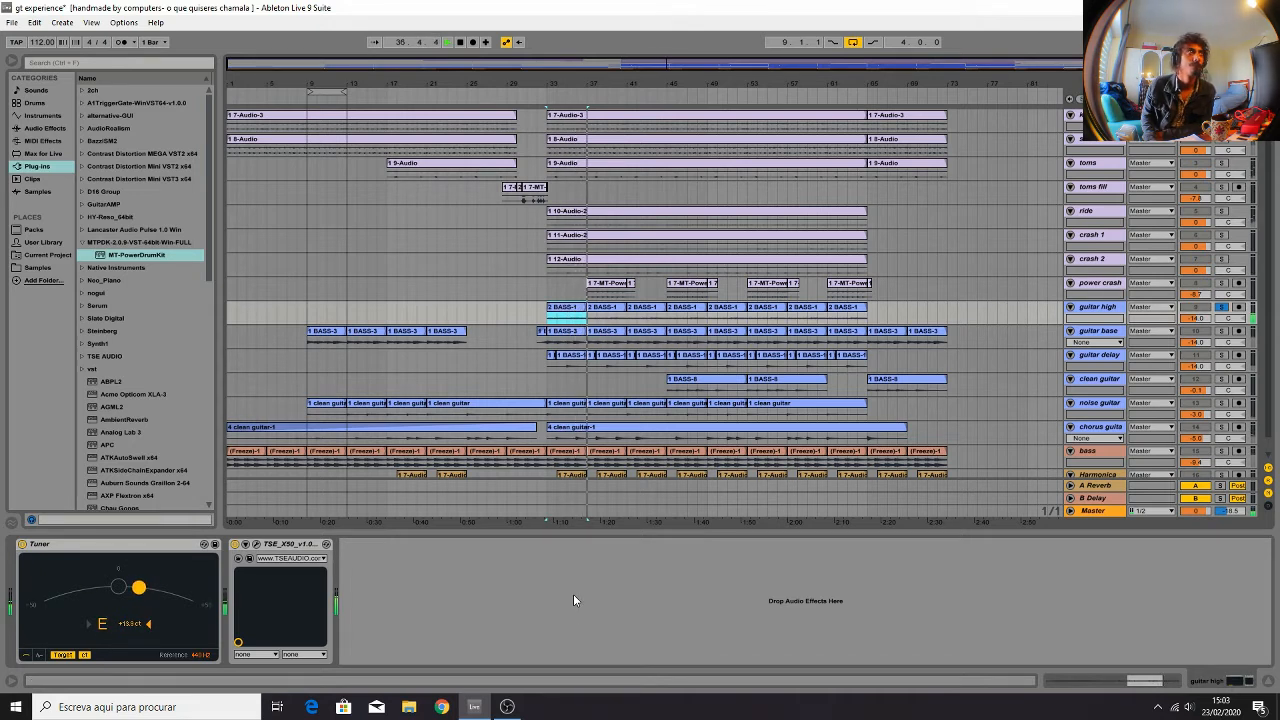
Add guitar base and guitar delay to the soloed guitar high track and play the three together from bar 33
left_click(1221, 331)
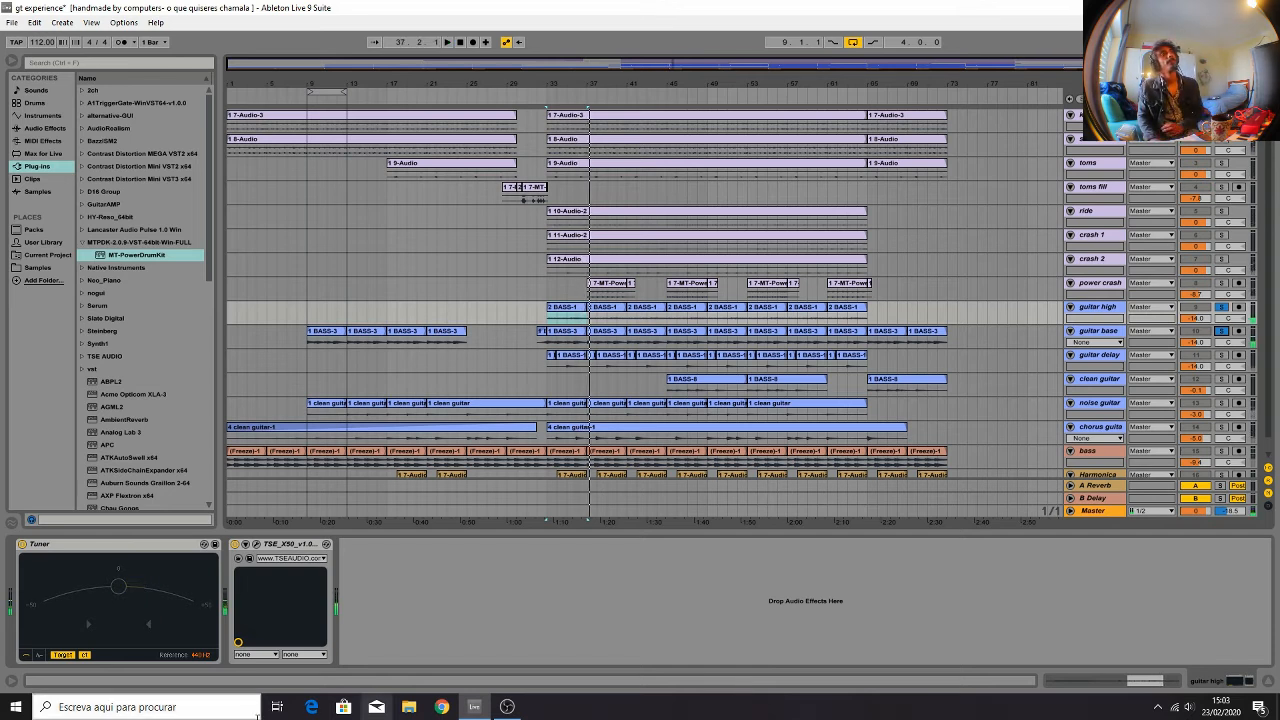
left_click(1221, 356, "ctrl")
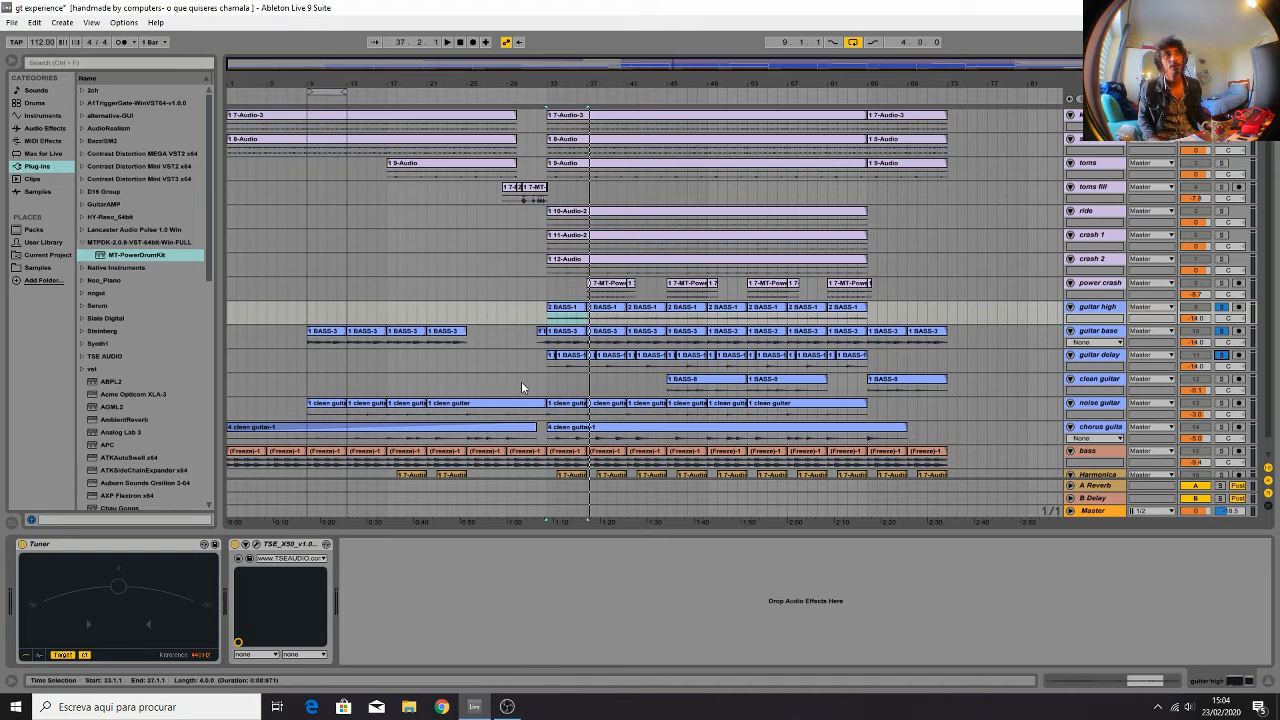
key("space")
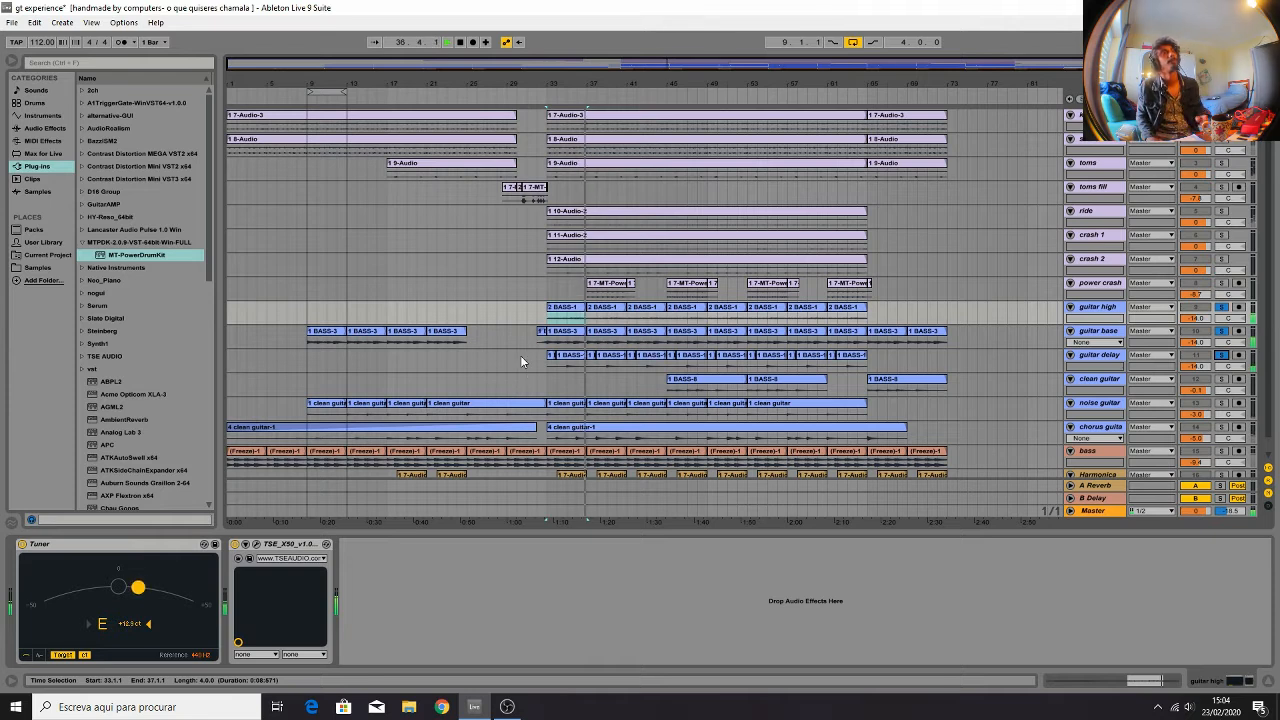
key("space")
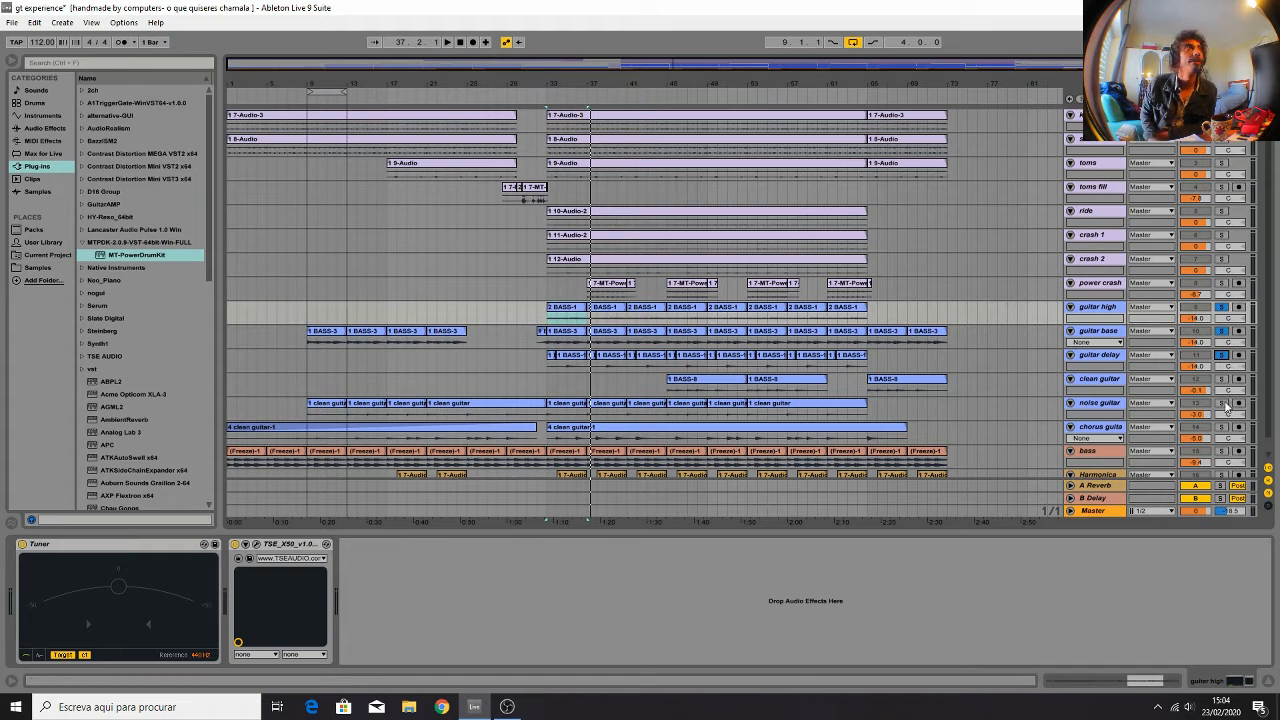
Solo only the noise guitar track and play its first clips from bar 9
left_click_drag(308, 412, 347, 412)
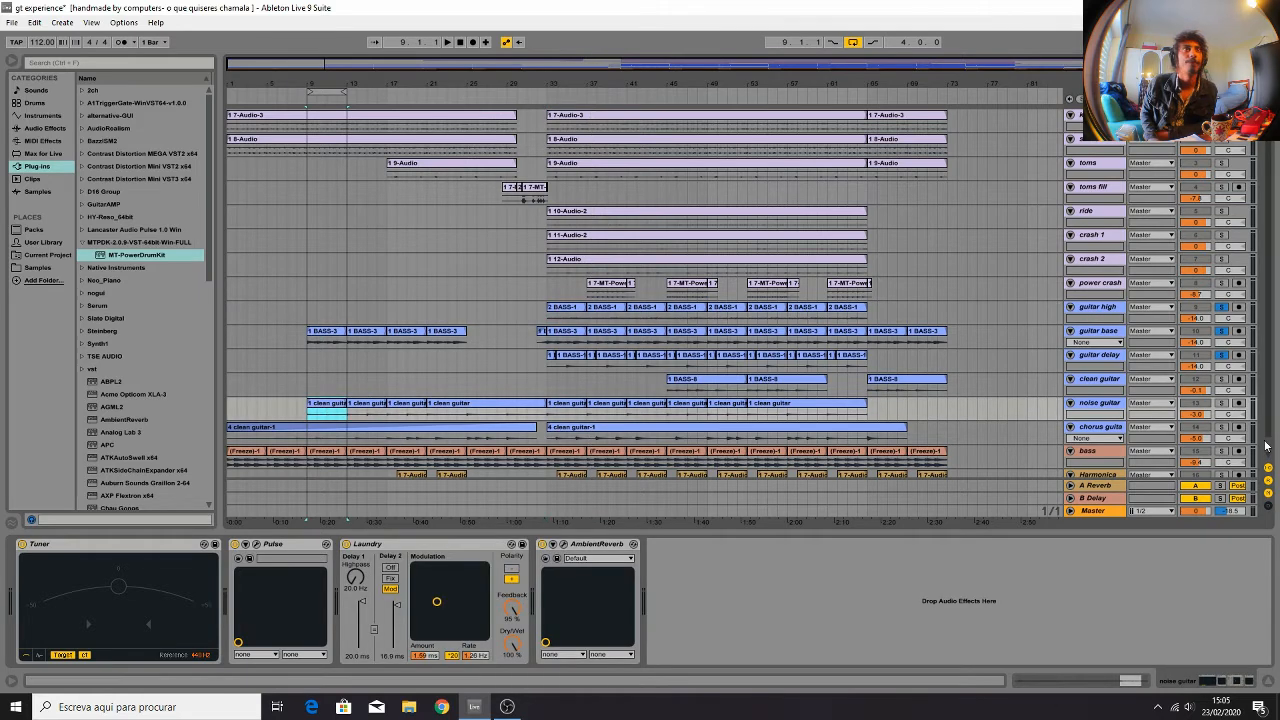
left_click(1221, 403)
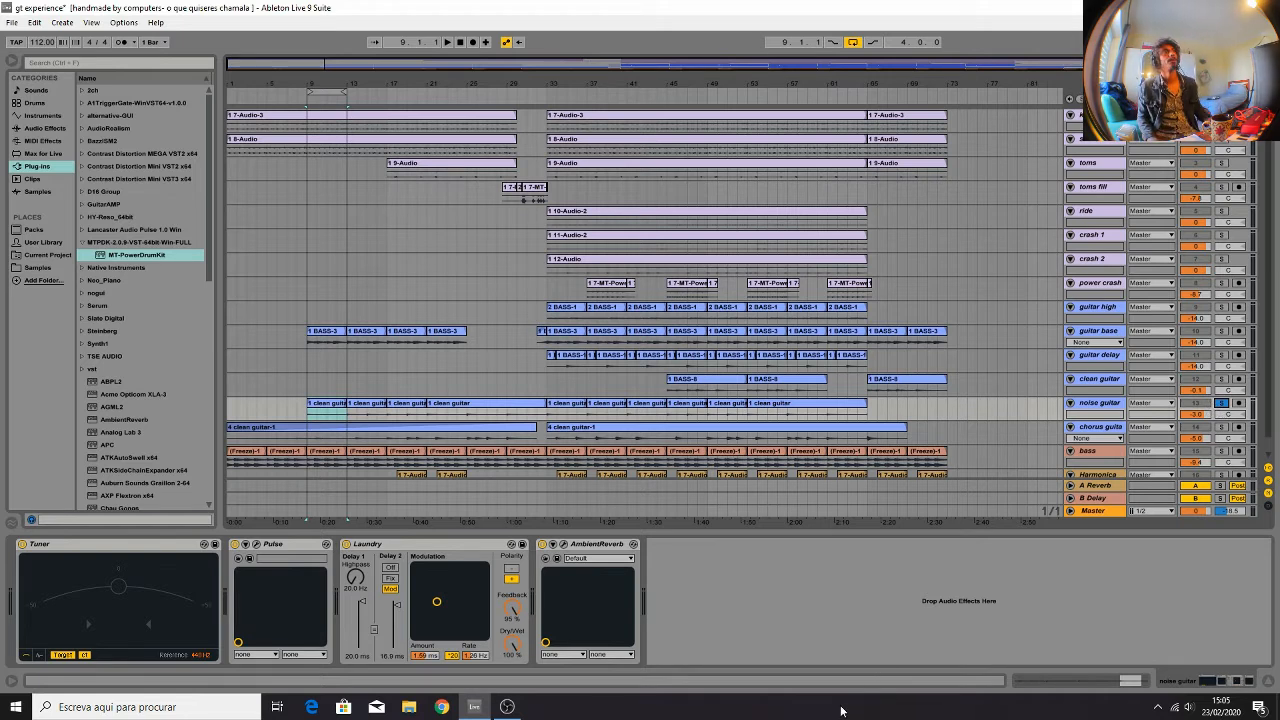
key("space")
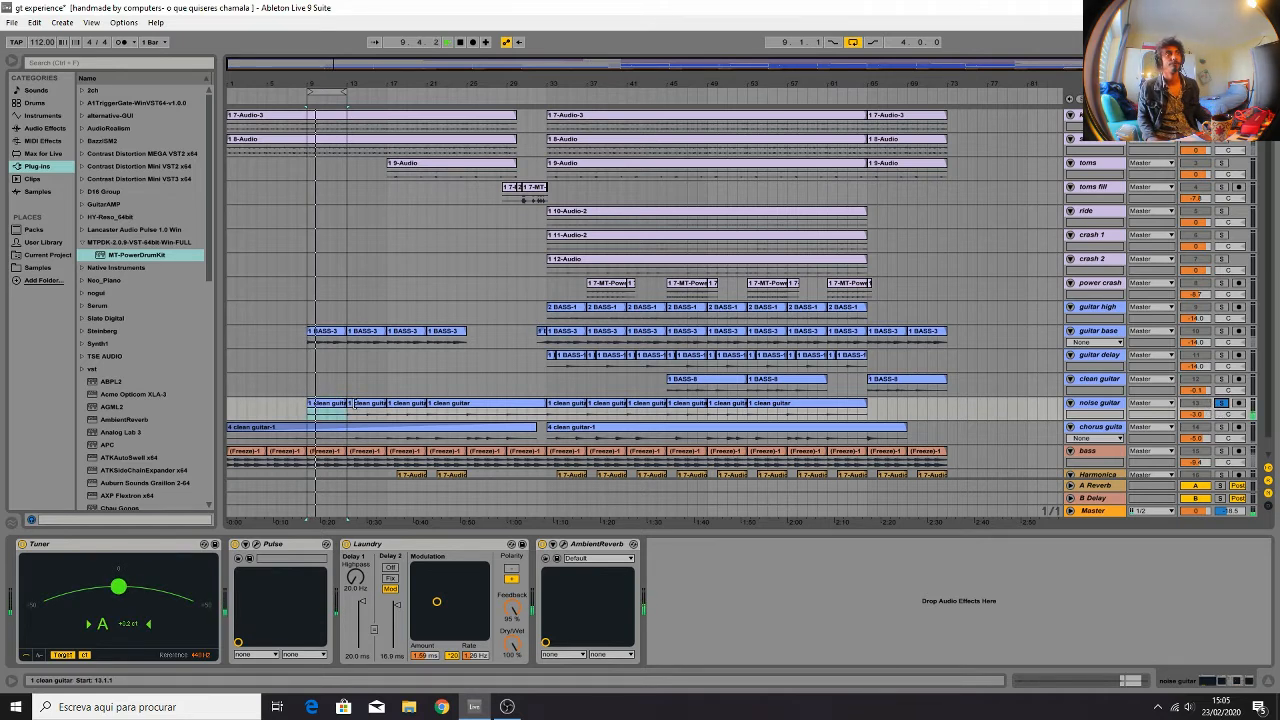
left_click(352, 403)
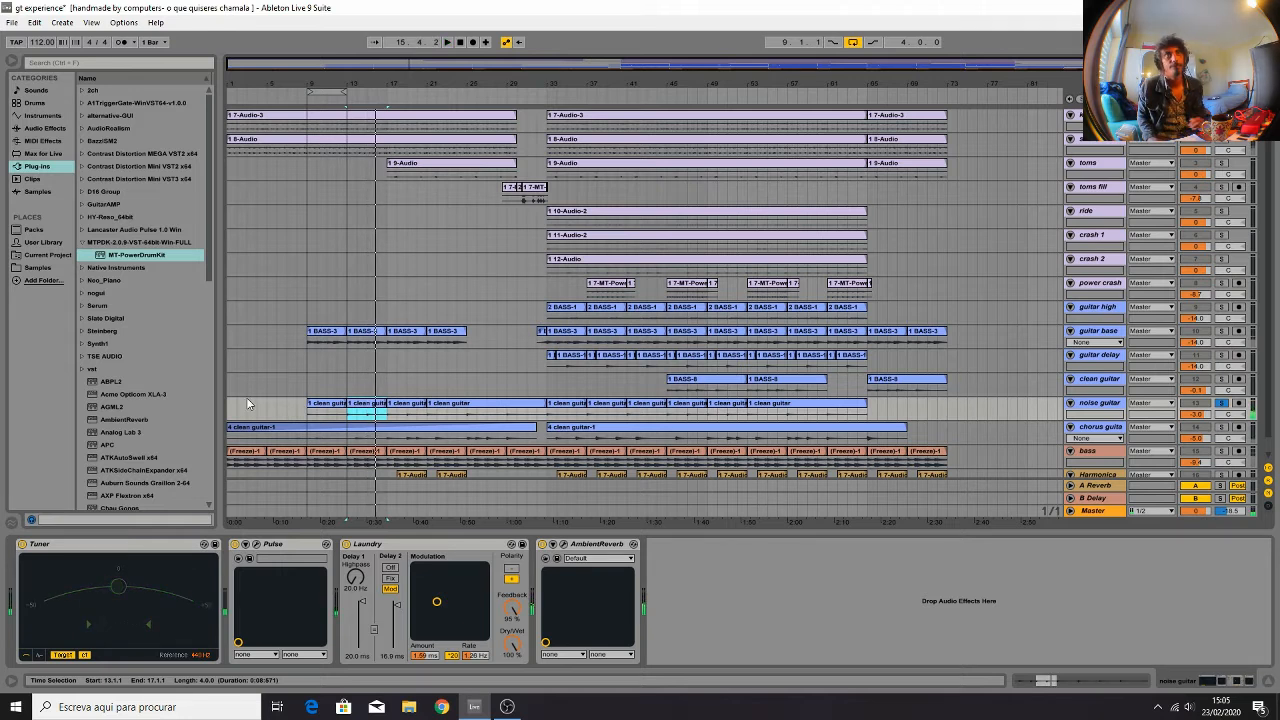
Add guitar high, guitar base and guitar delay to the soloed noise guitar and play all four from bar 33
left_click(567, 404)
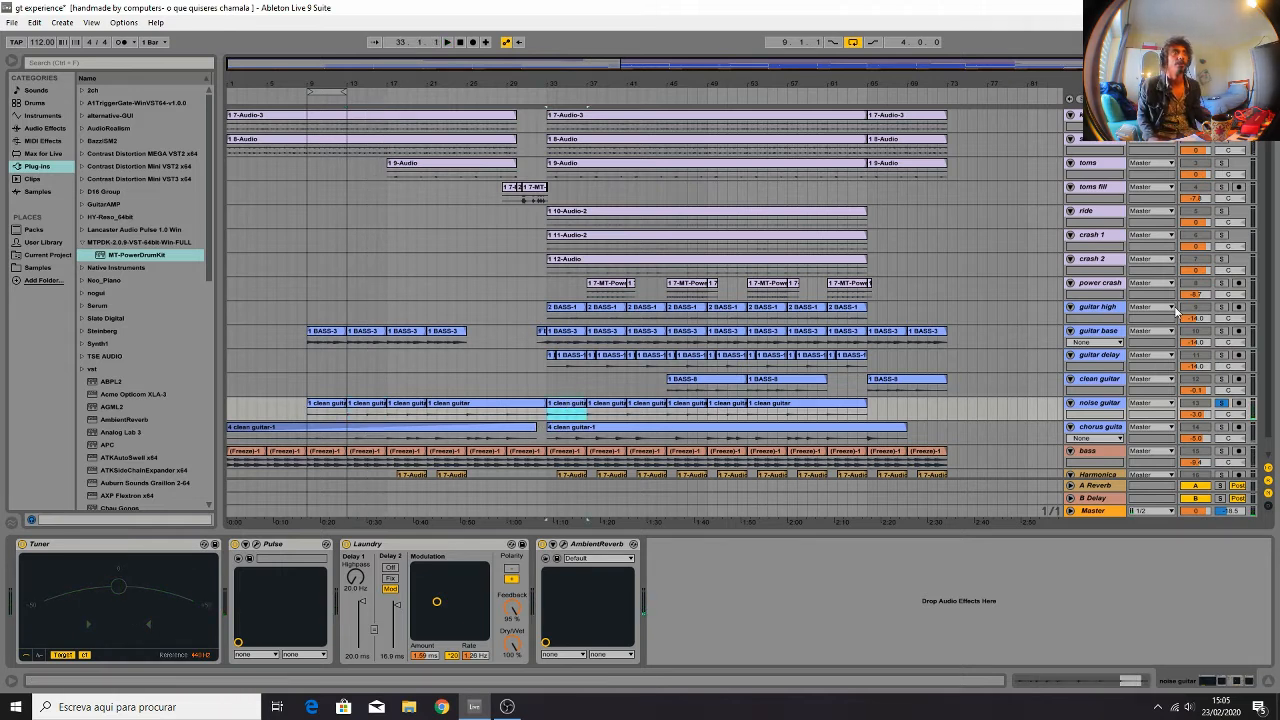
left_click(1221, 308, "ctrl")
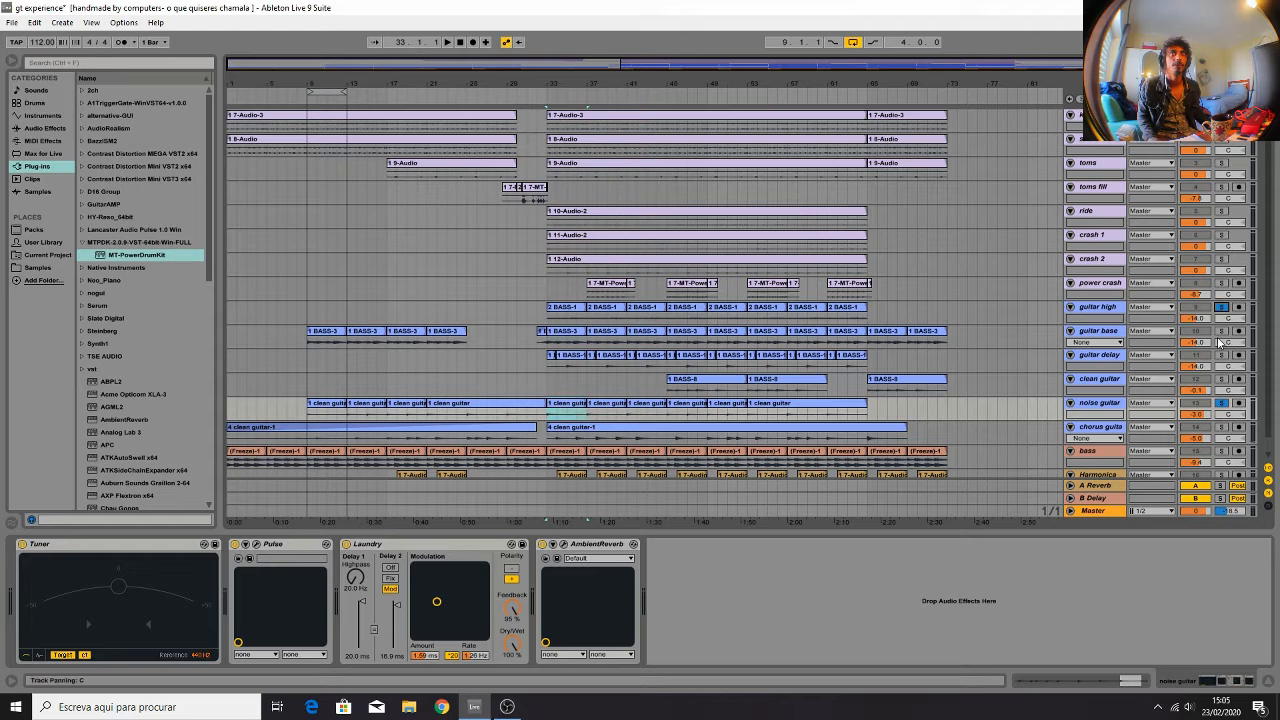
left_click(1222, 332, "ctrl")
left_click(1222, 356, "ctrl")
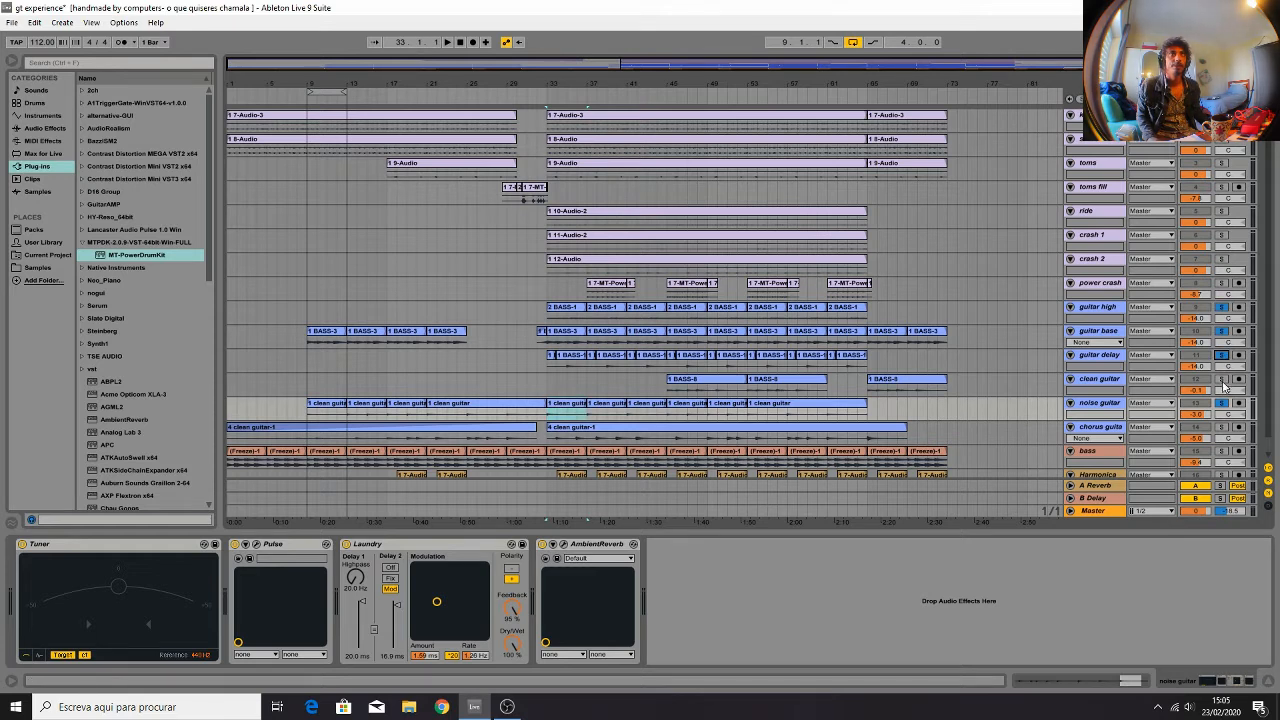
key("space")
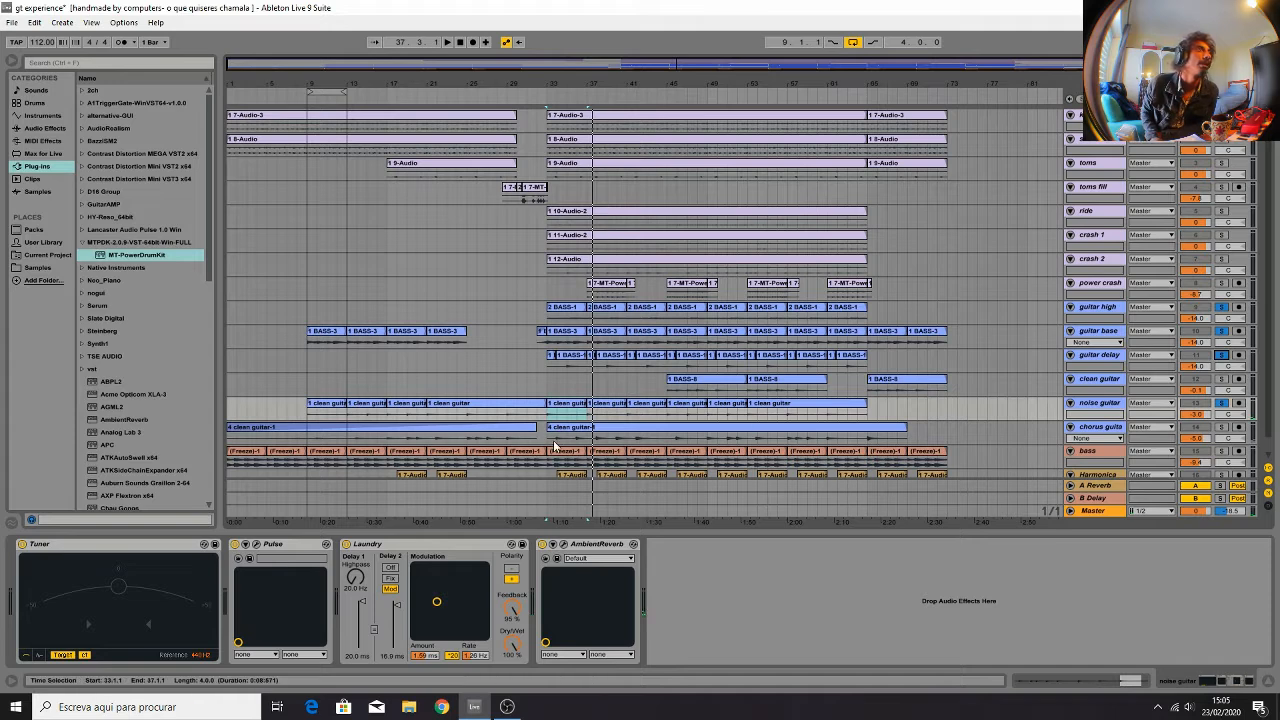
left_click(560, 403)
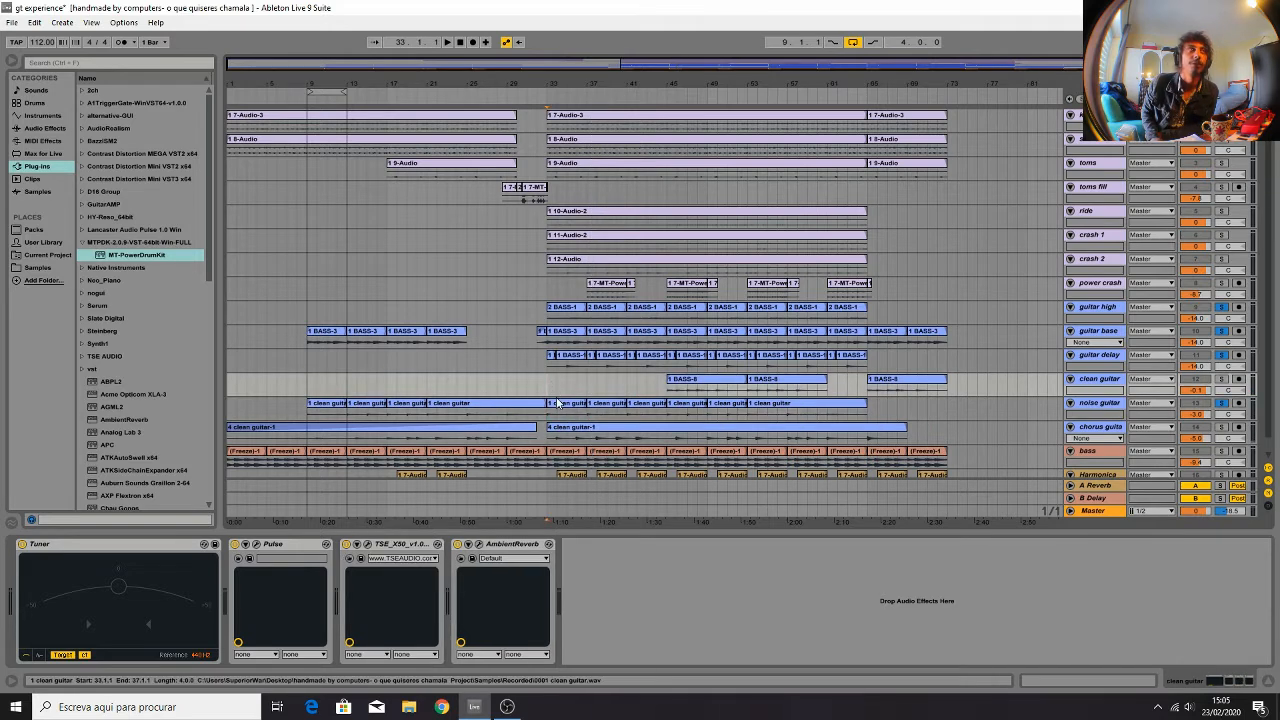
Add the chorus guitar to the soloed guitar tracks and play them all together from bar 33
left_click(558, 403)
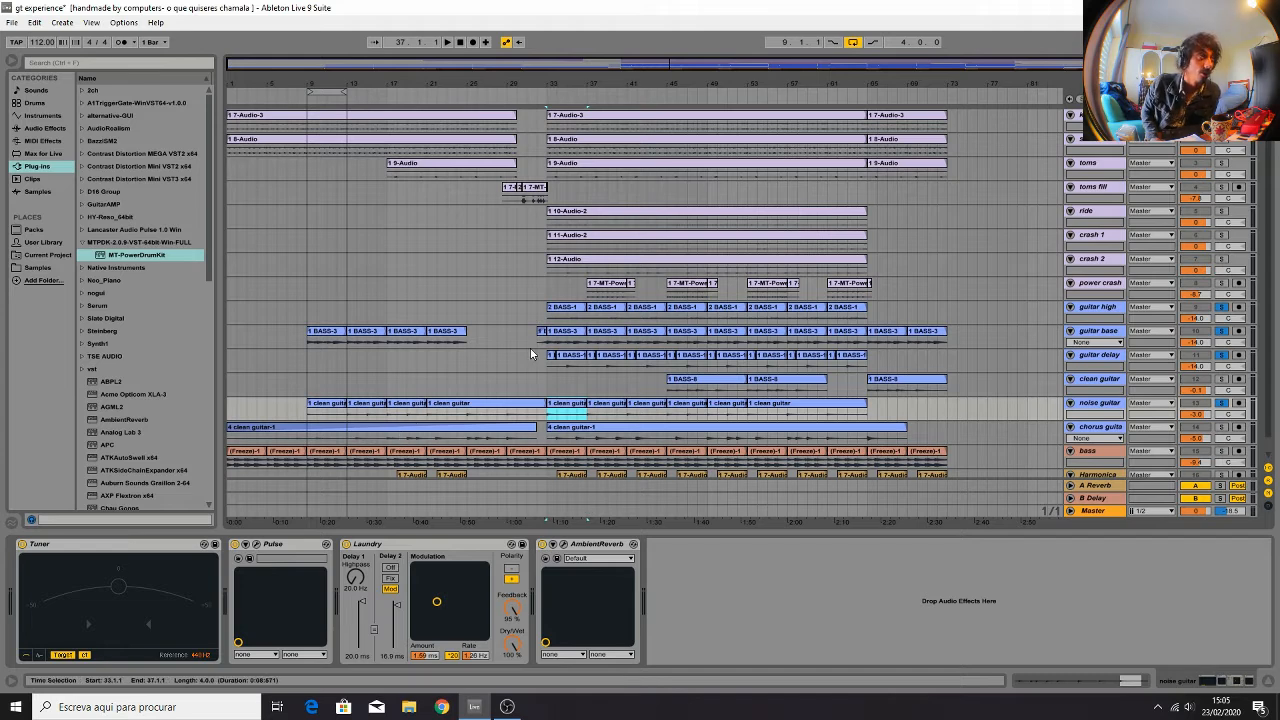
left_click(545, 392)
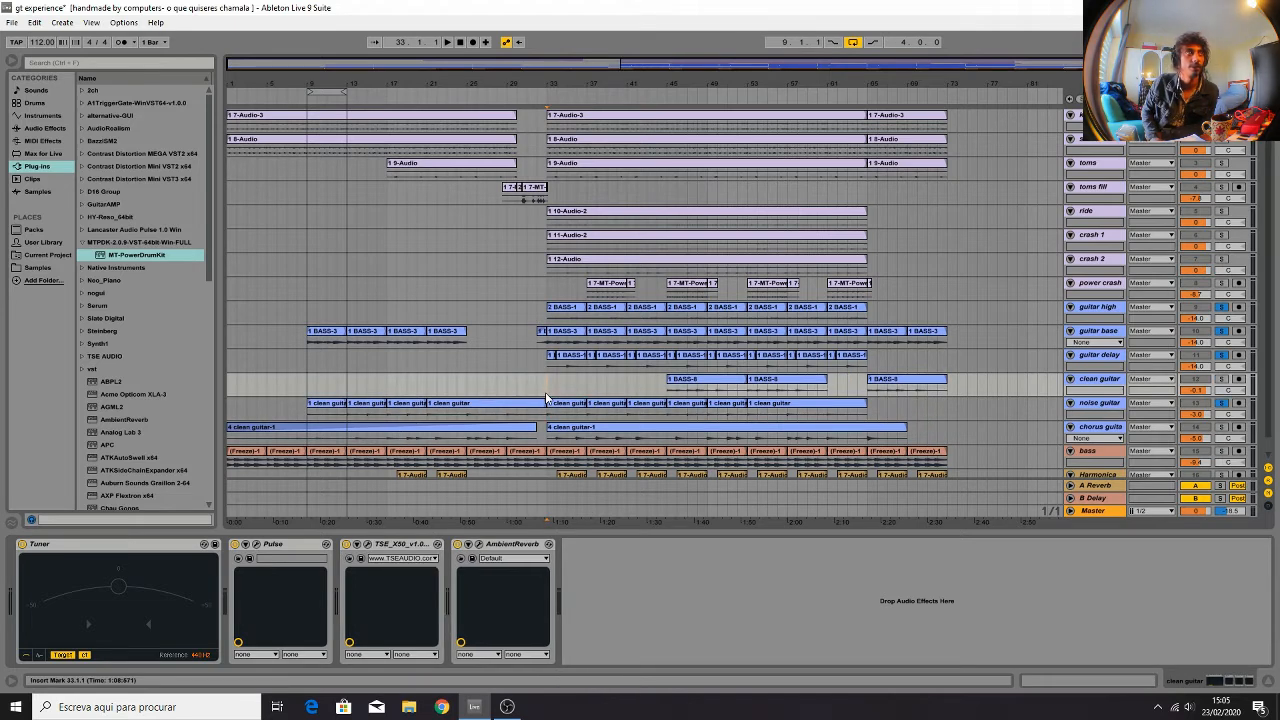
scroll(545, 380, "down", 1)
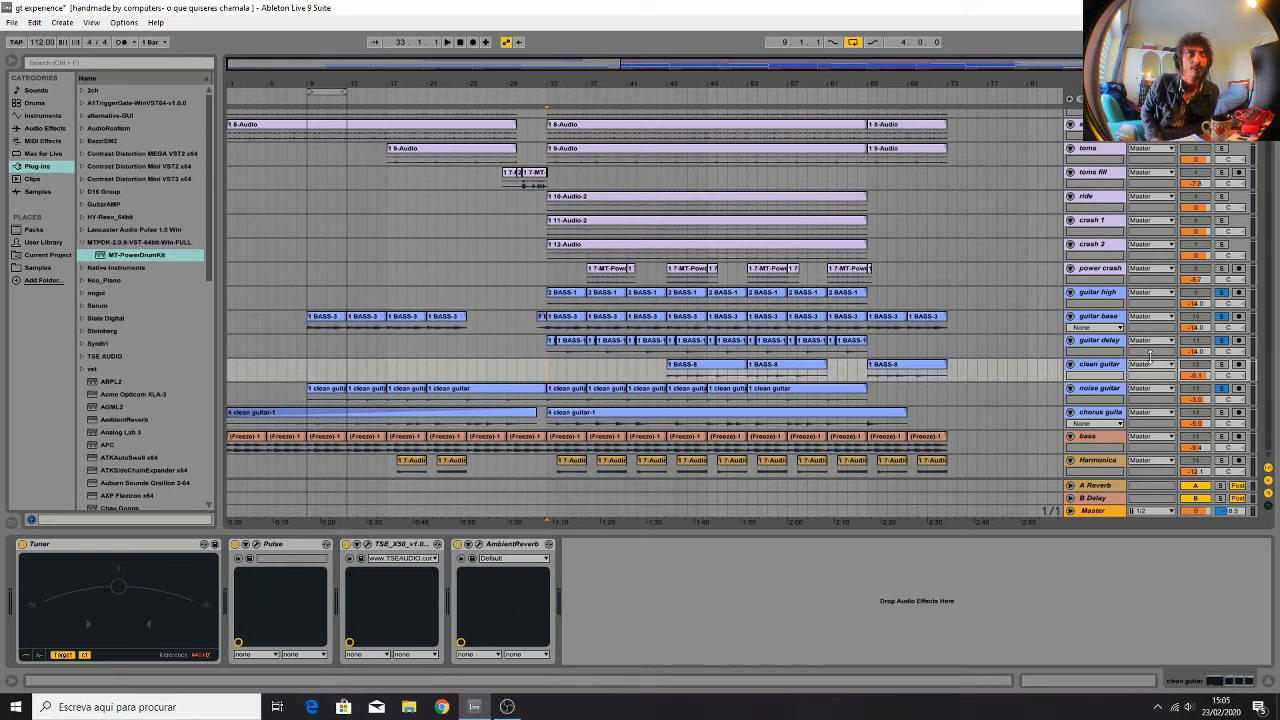
left_click(655, 413)
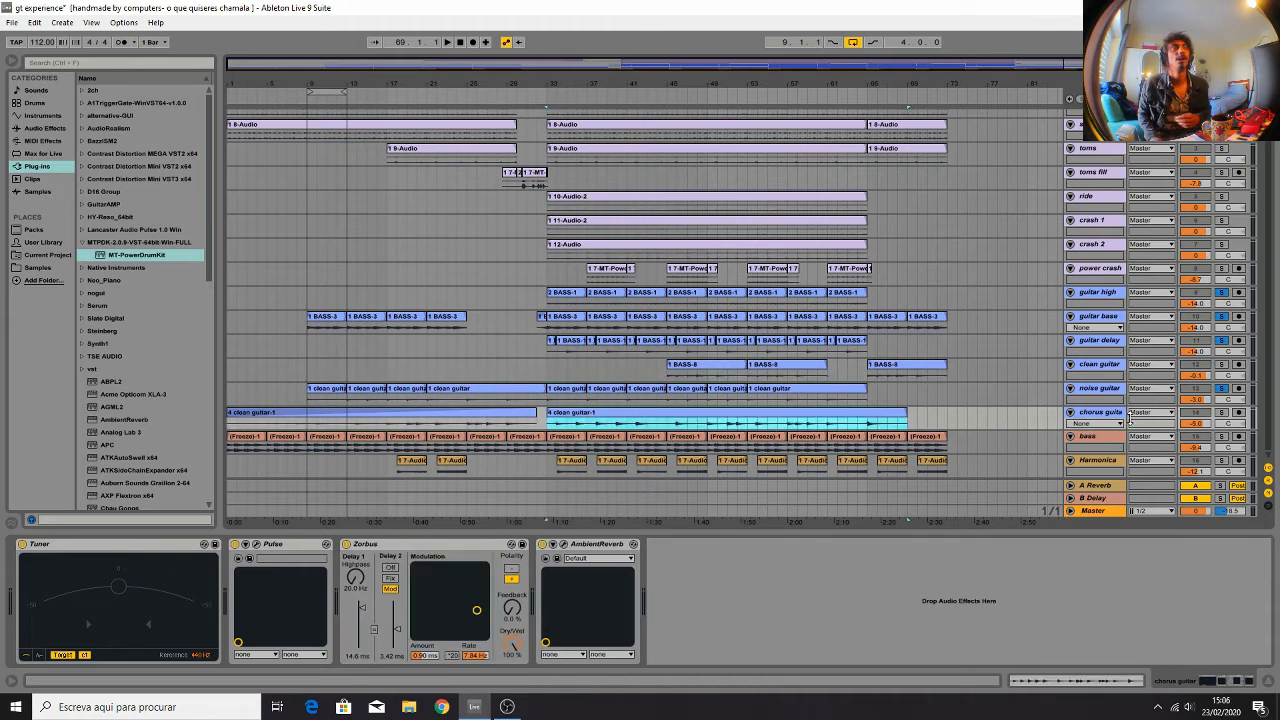
left_click(1221, 412)
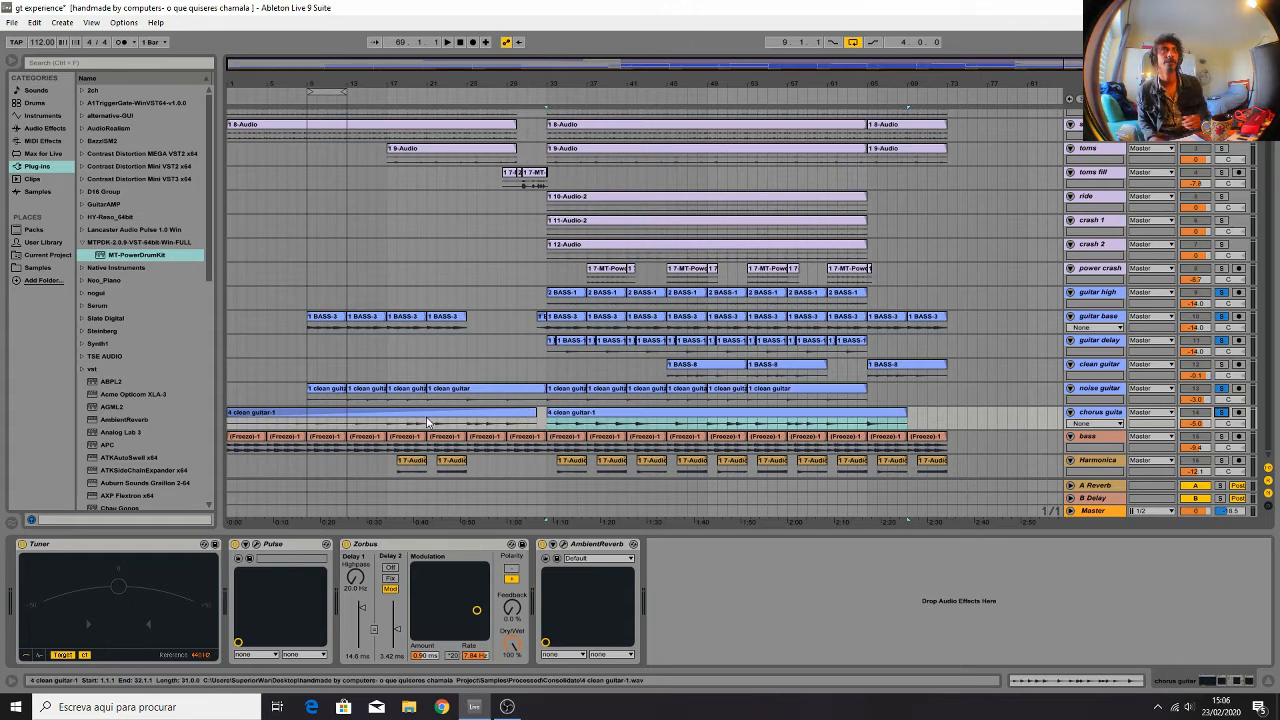
key("space")
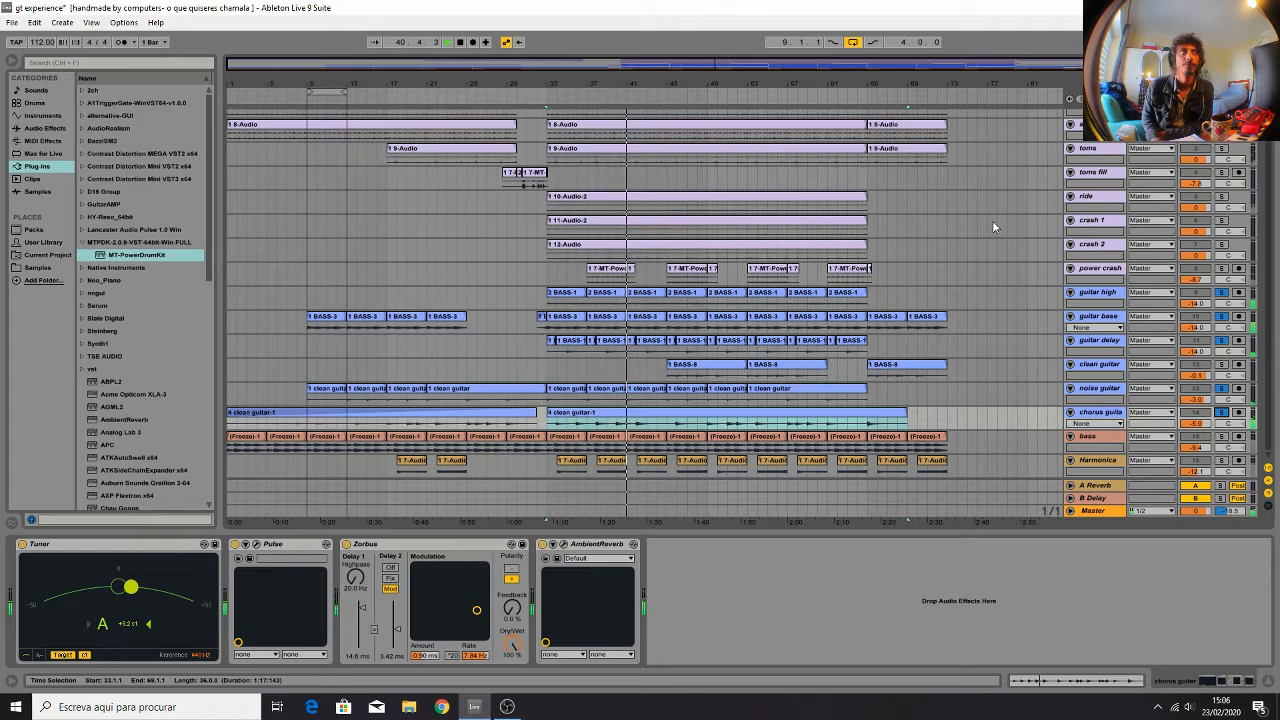
Solo only the clean guitar track, play its first clip from bar 45 and show its Pulse cabinet plug-in
left_click(727, 372)
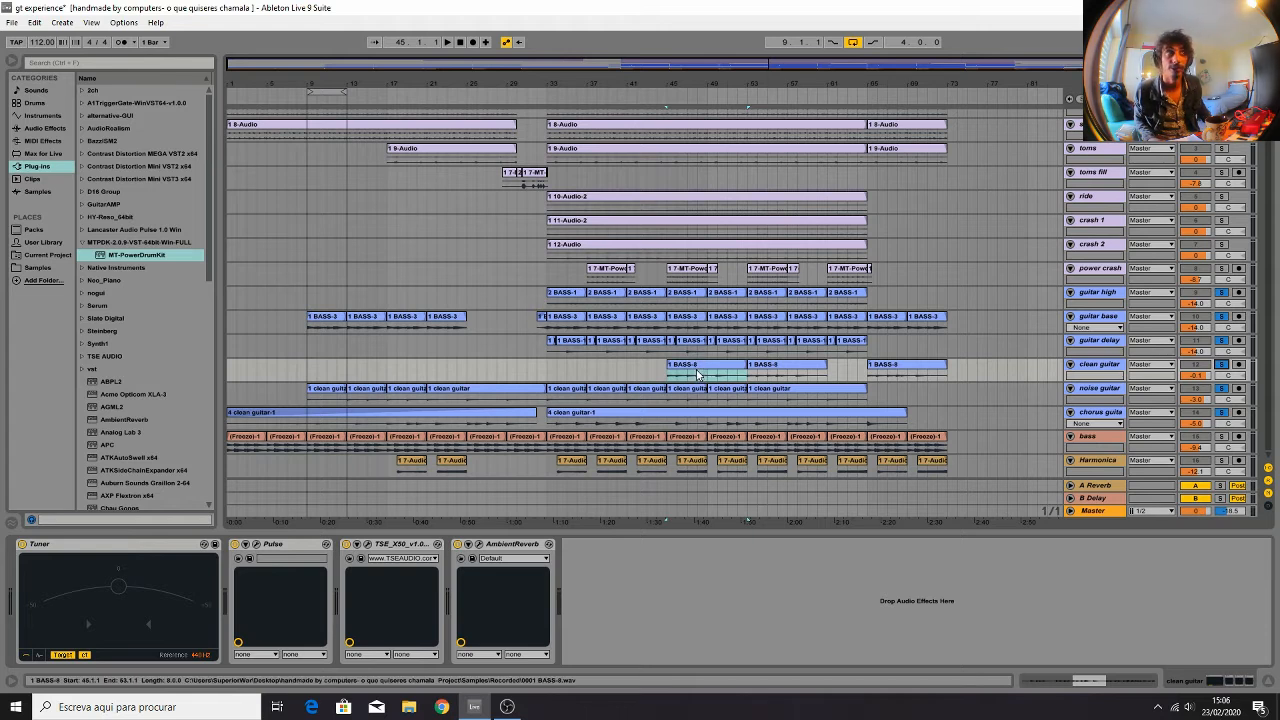
key("space")
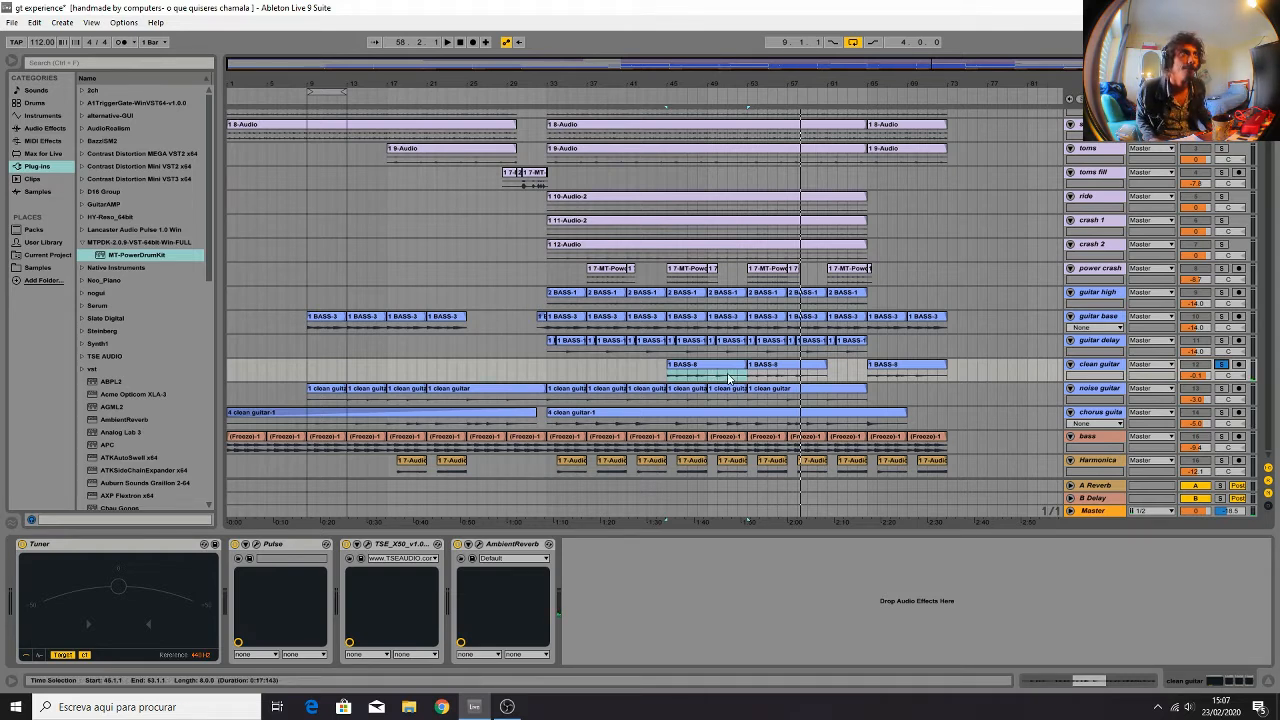
left_click(257, 545)
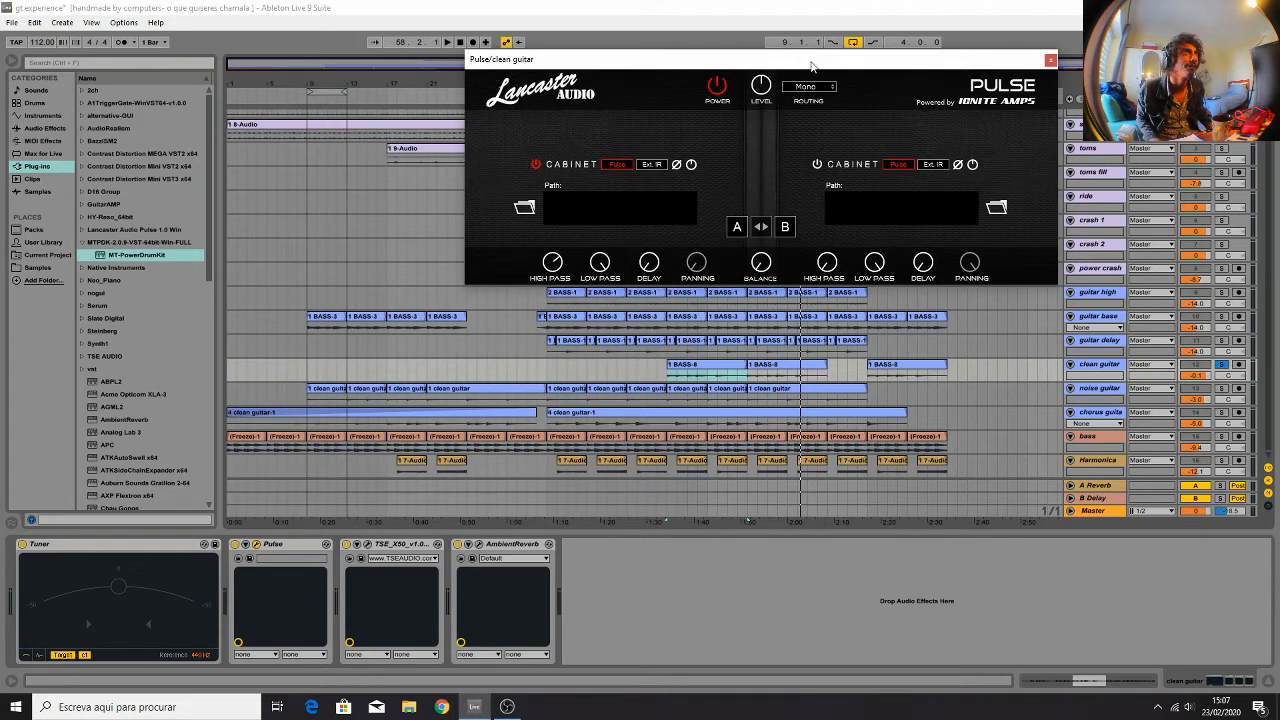
left_click_drag(812, 66, 695, 149)
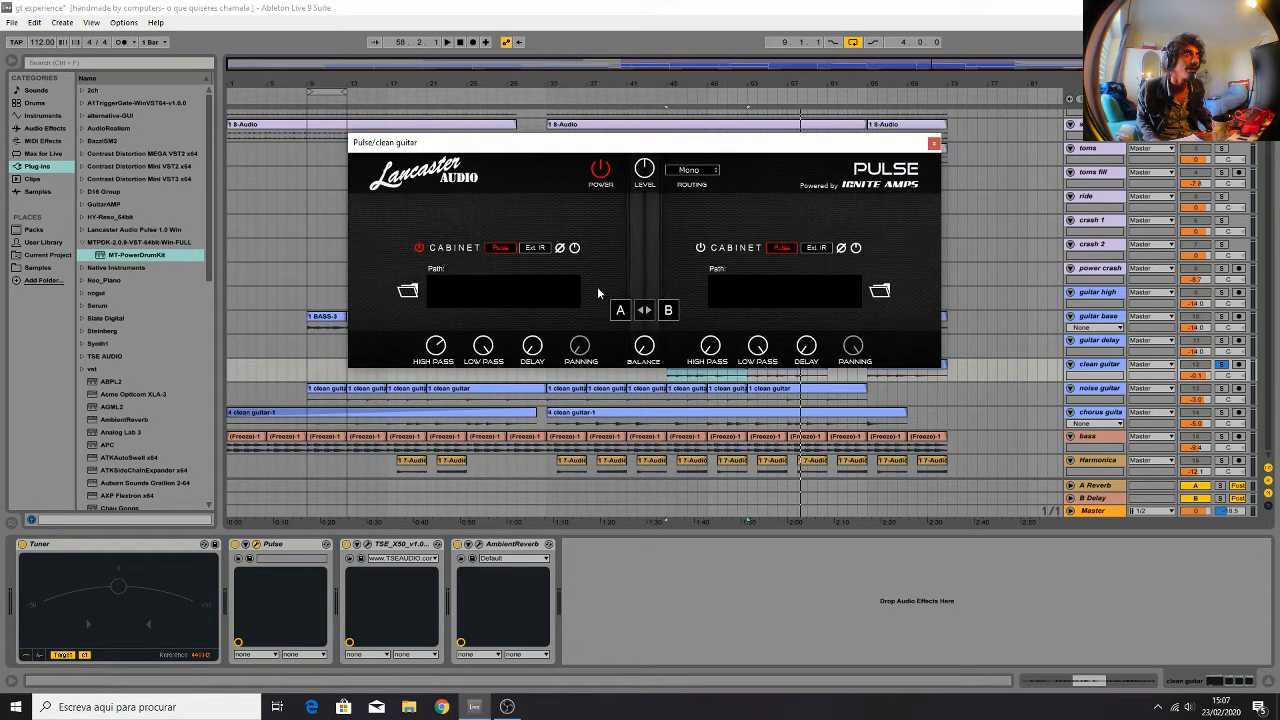
Compare the clean guitar's sound with Pulse bypassed and enabled during playback, leave it enabled and close the plug-in window
left_click(235, 545)
key("space")
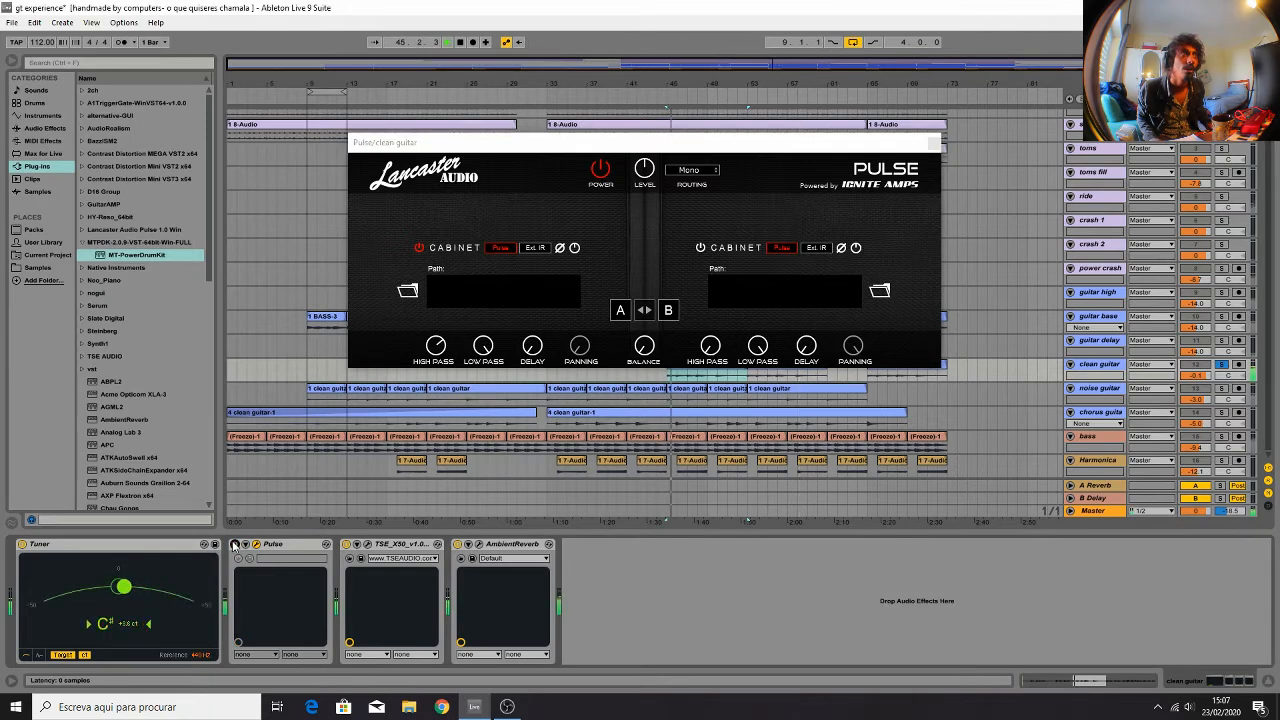
key("space")
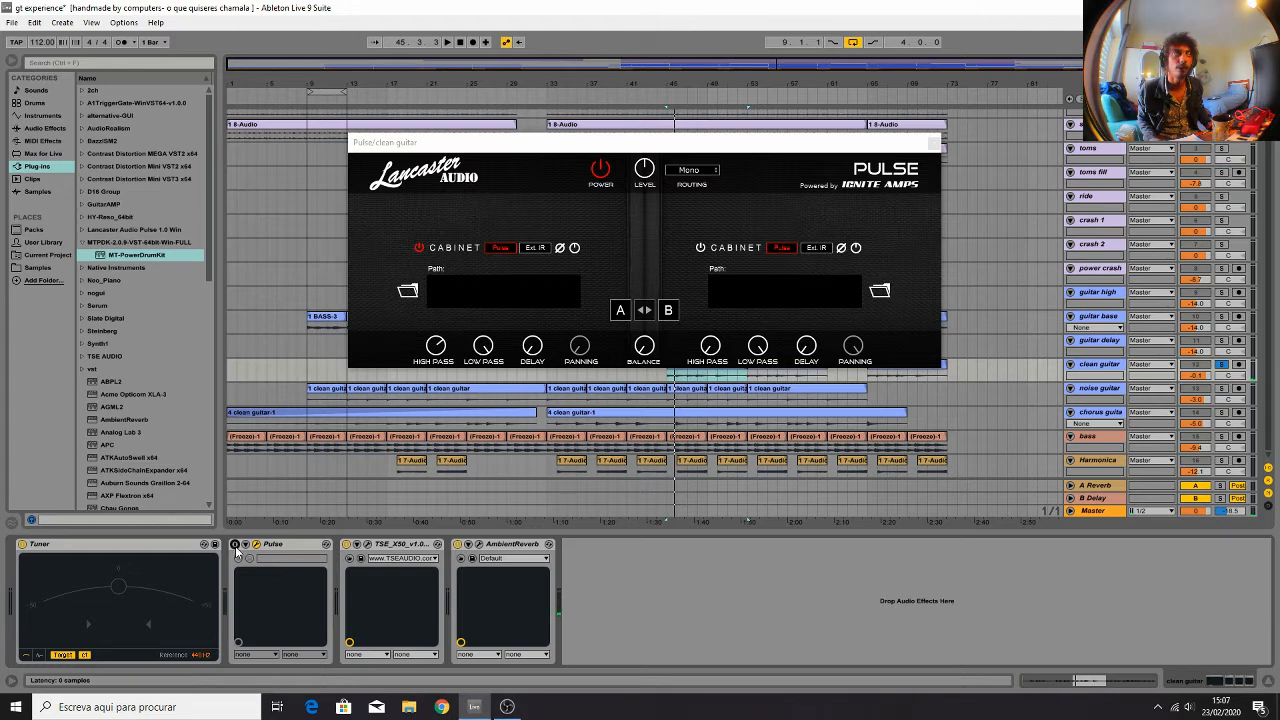
left_click(235, 545)
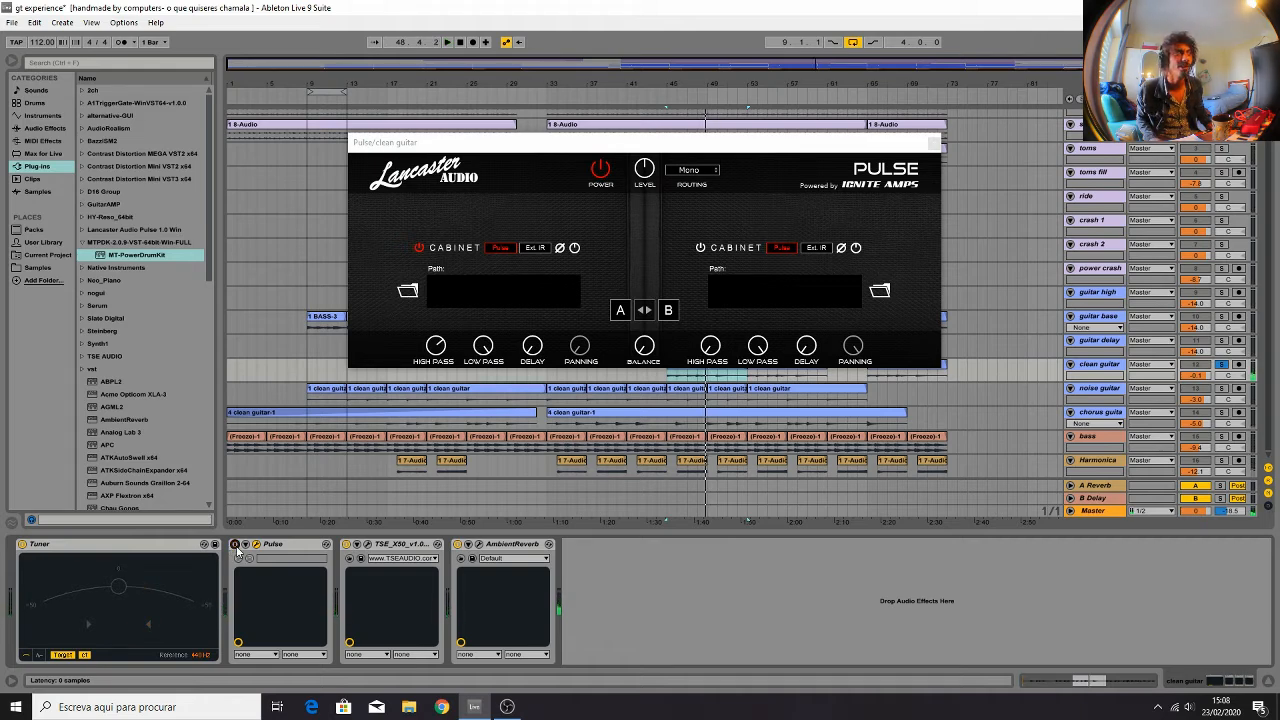
left_click(234, 544)
key("space")
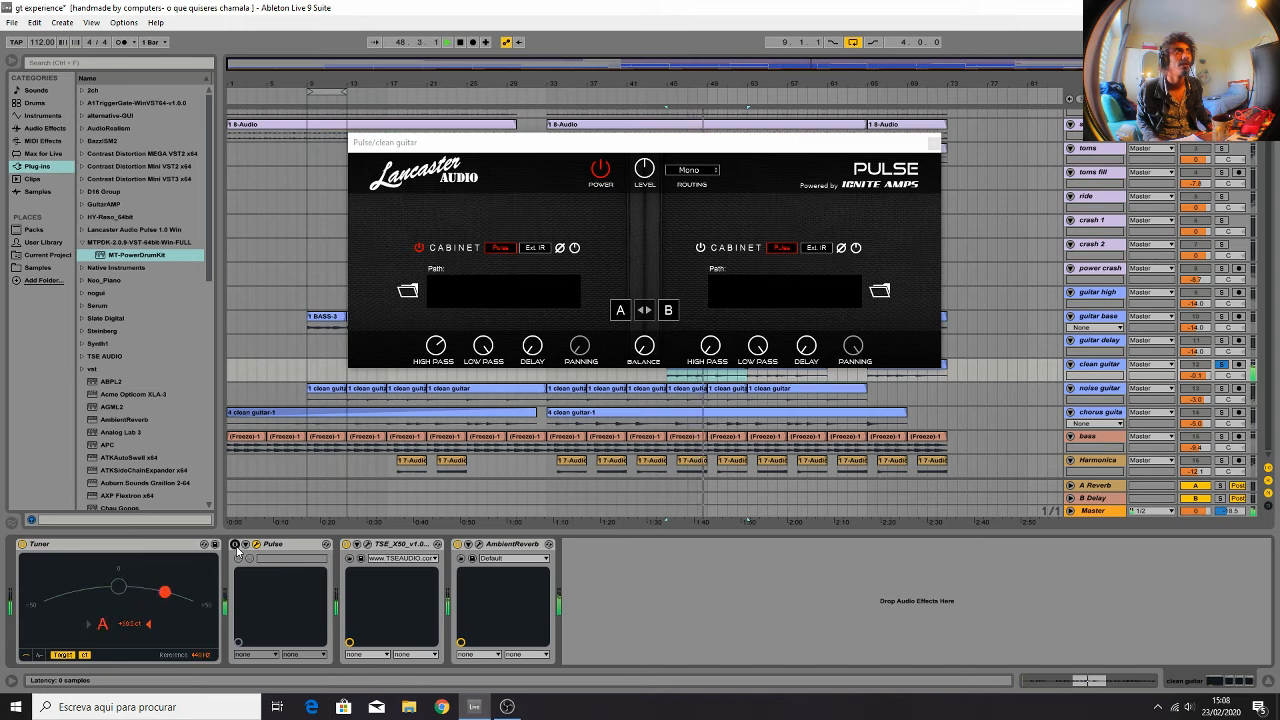
left_click(236, 547)
key("space")
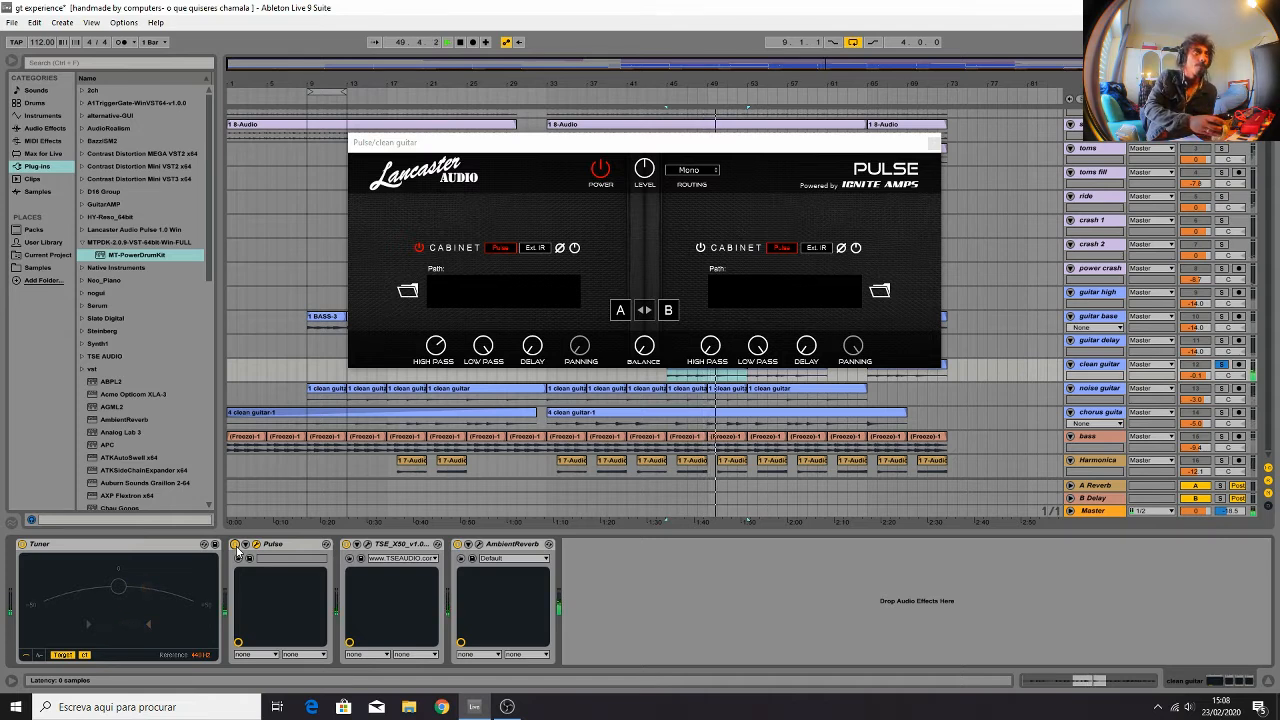
key("space")
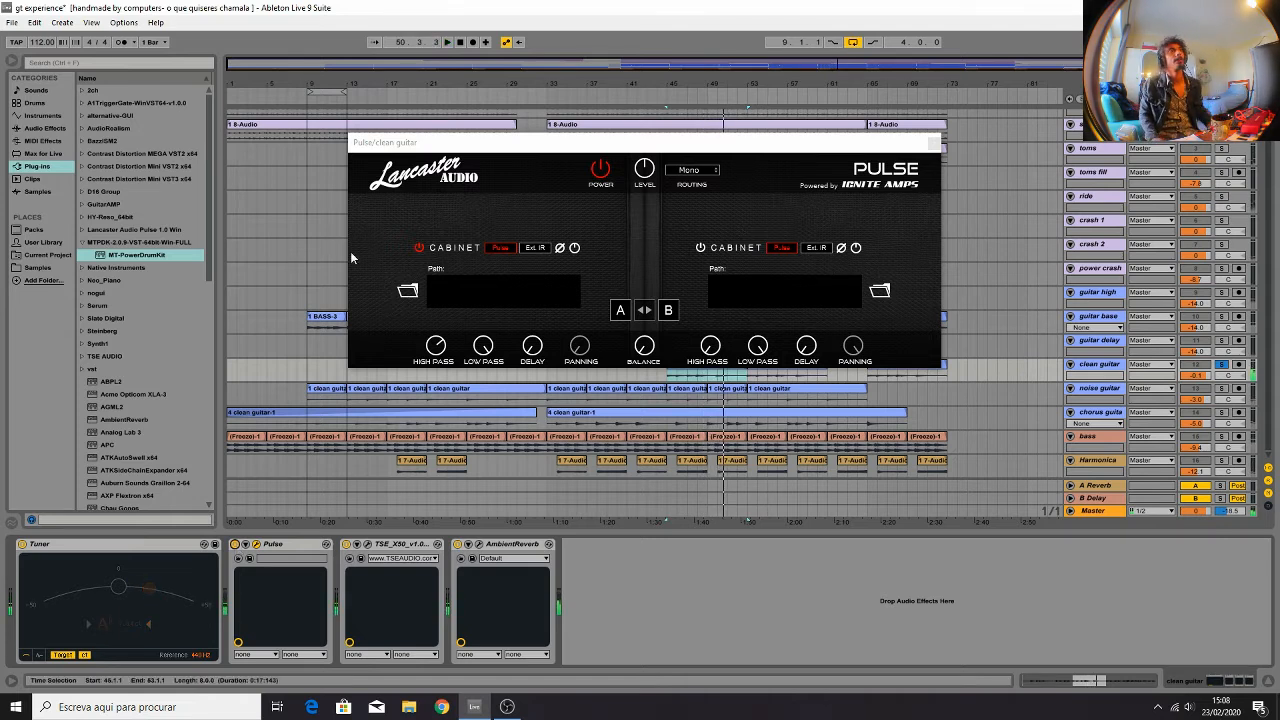
left_click(935, 143)
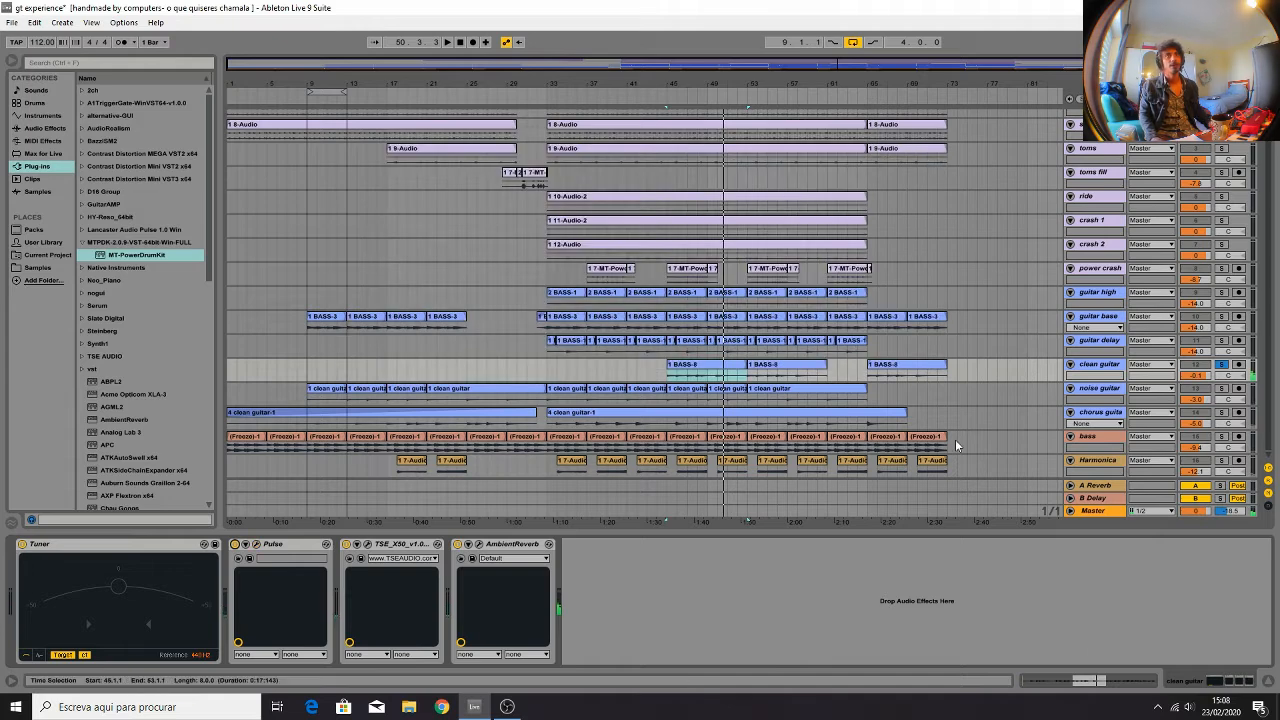
Solo only the Harmonica track and play it from bar 33
left_click(1221, 461)
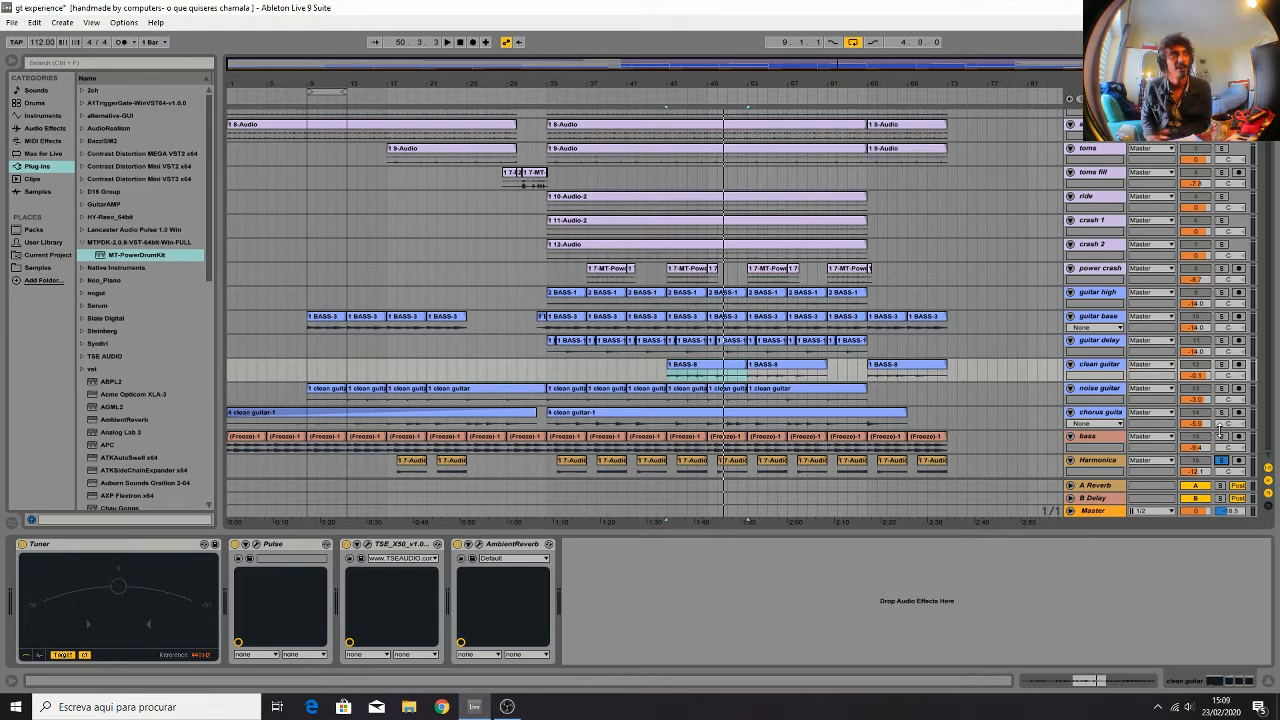
left_click(873, 179)
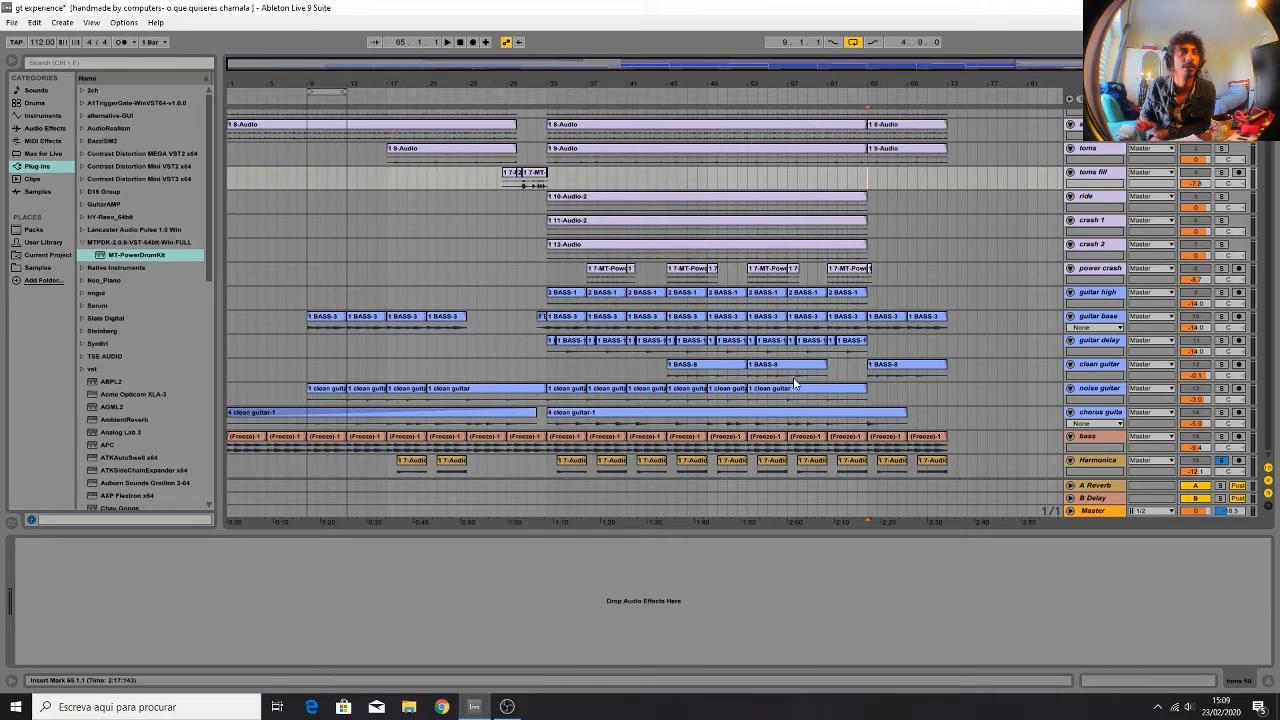
left_click(1079, 460)
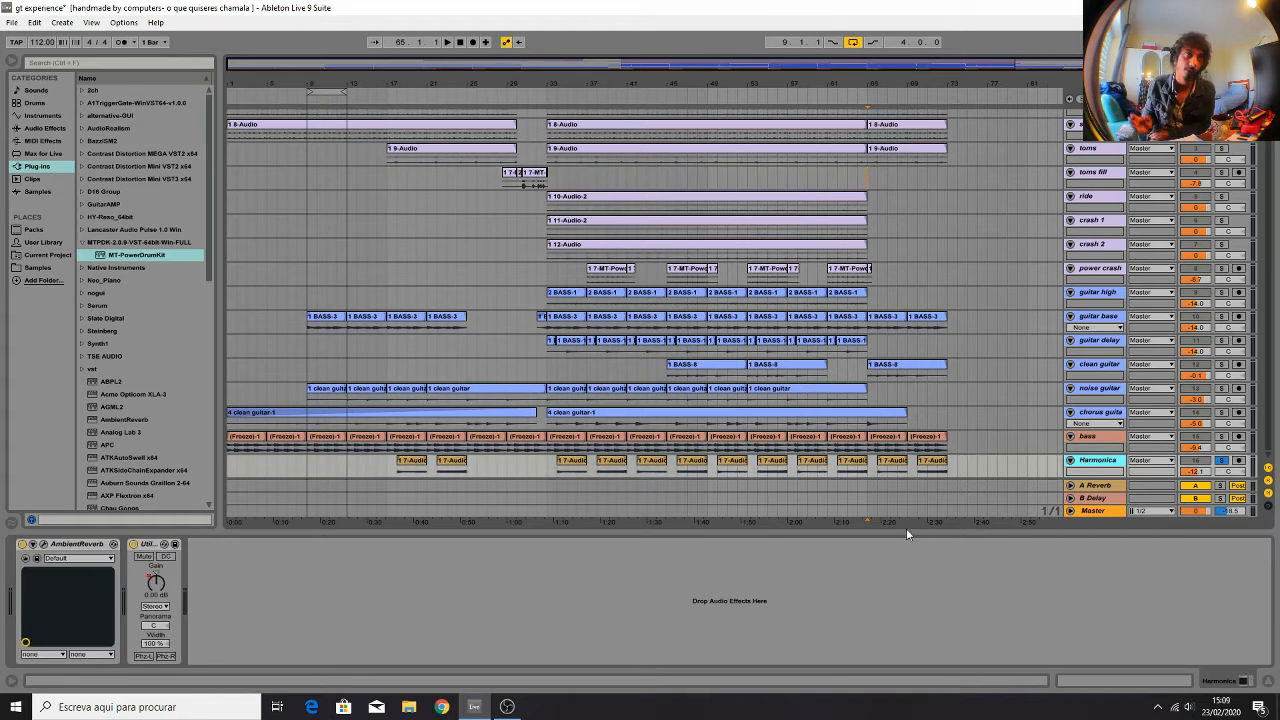
left_click(547, 465)
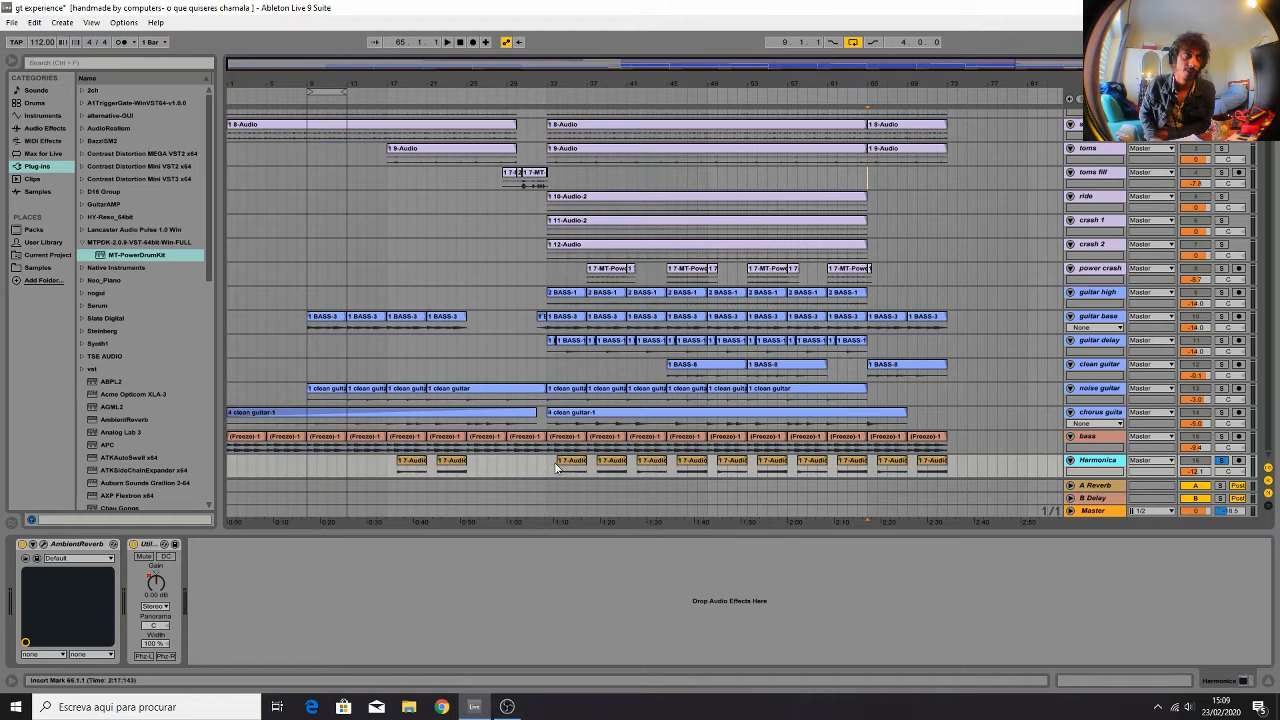
left_click(1221, 460)
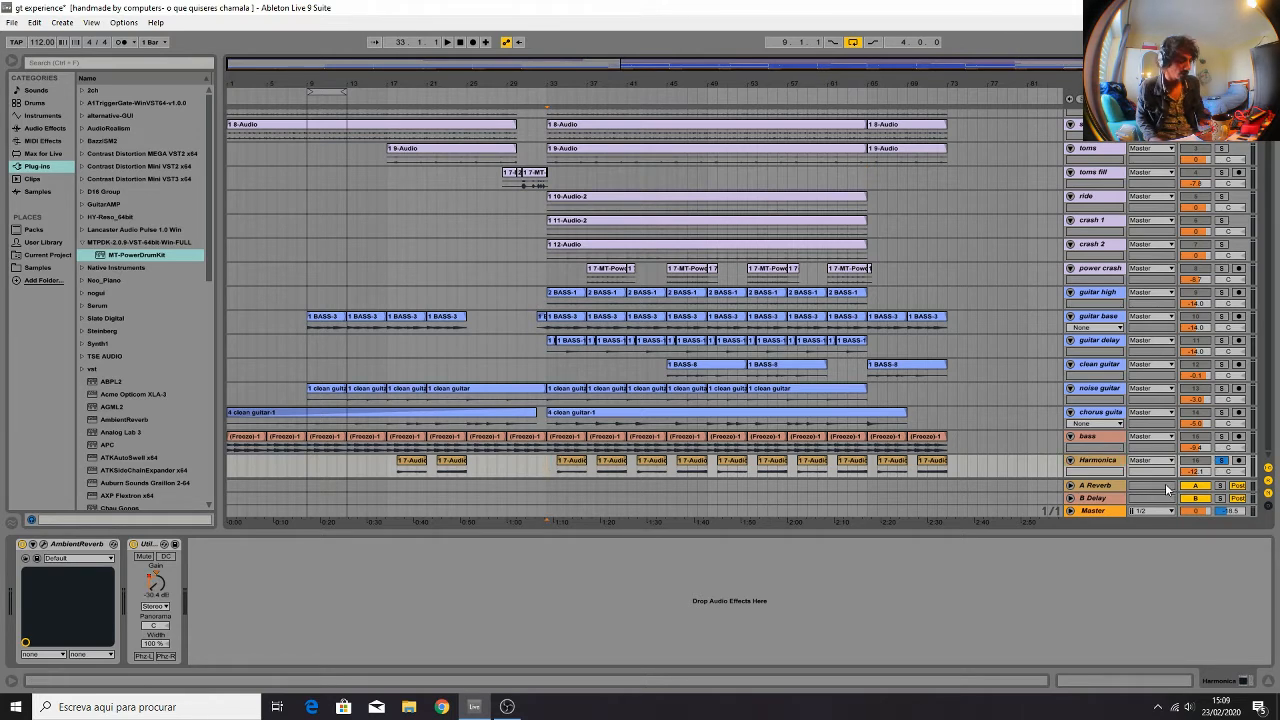
key("space")
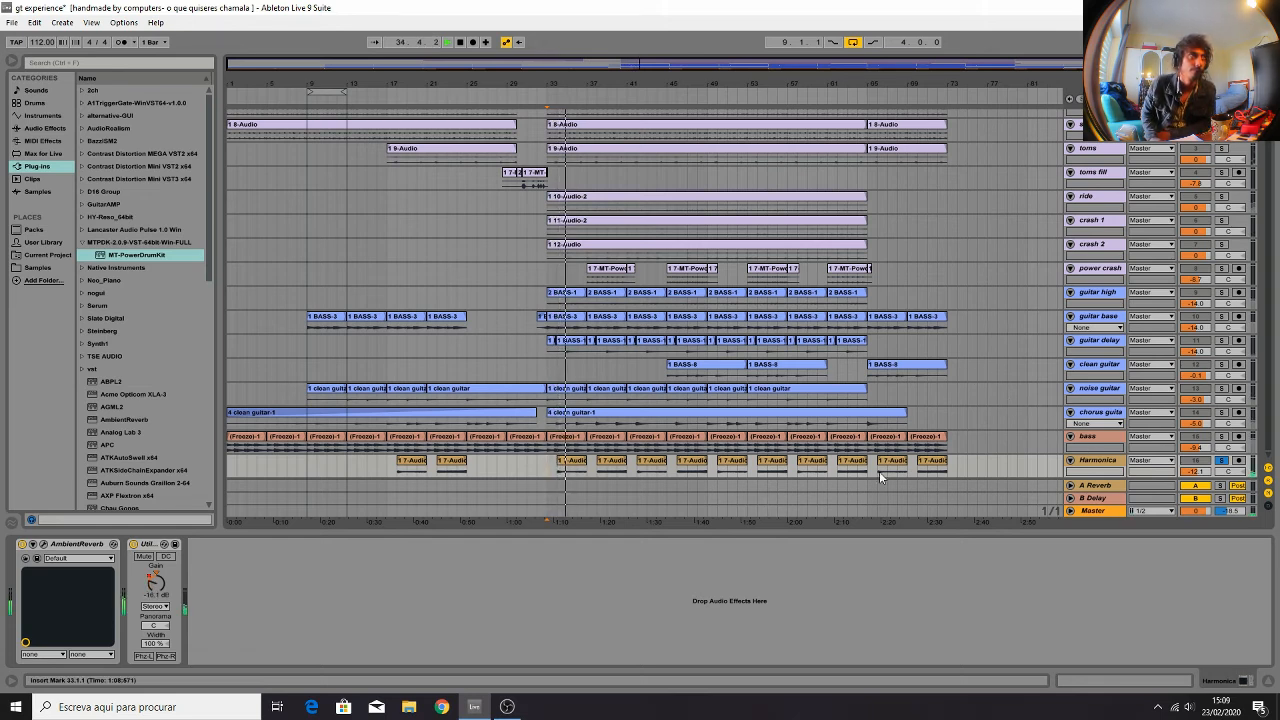
Show the Harmonica track's AmbientReverb settings, close them, and view the effect chains of guitar base and clean guitar
left_click(1098, 464)
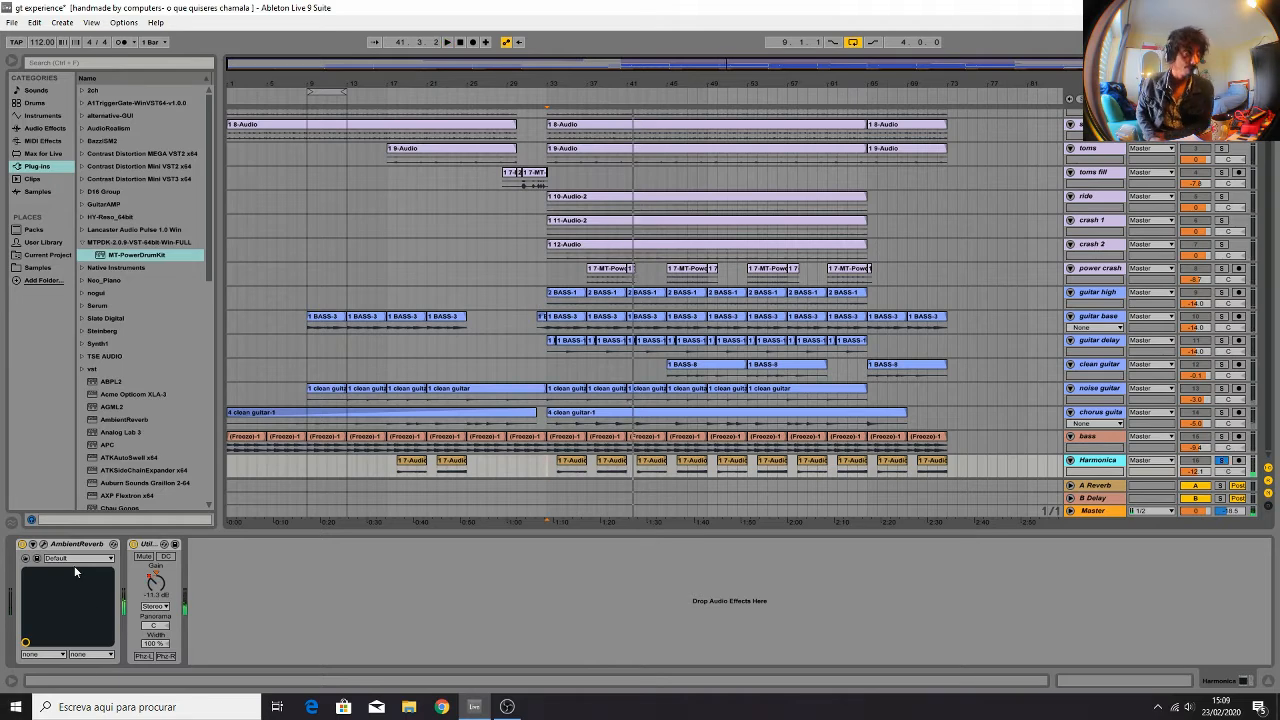
left_click(44, 544)
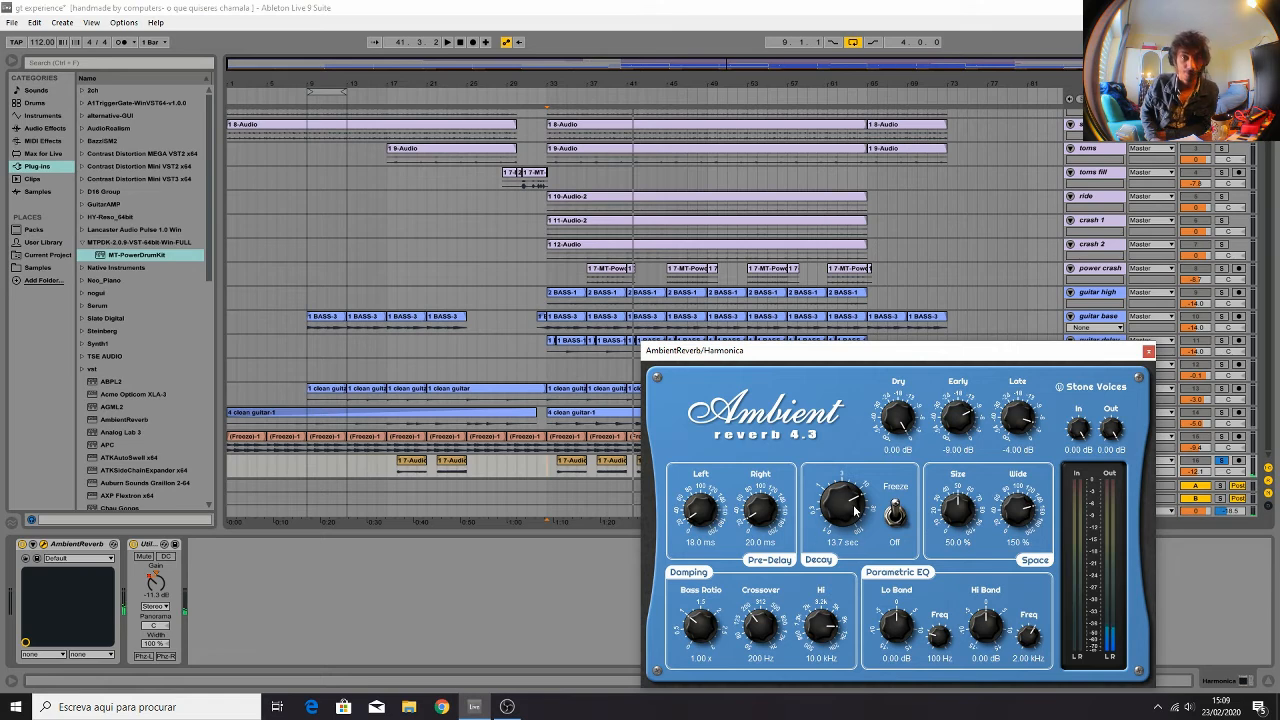
left_click(1149, 353)
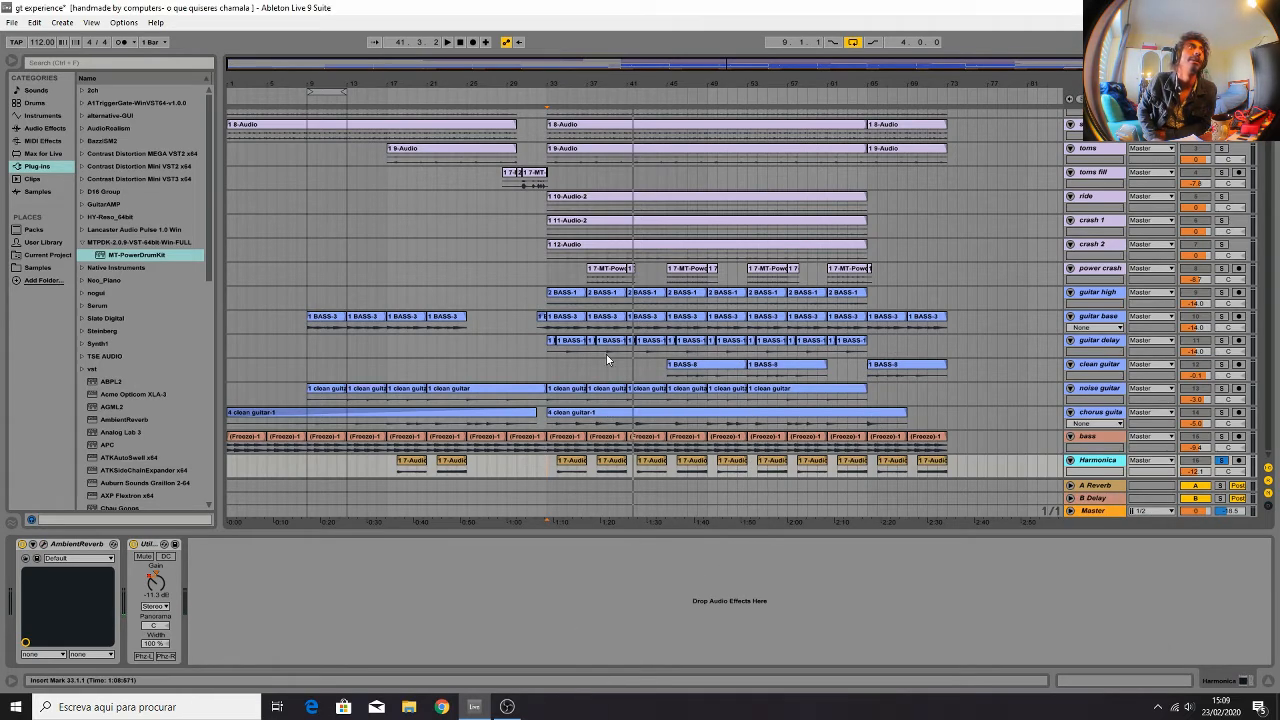
left_click(608, 318)
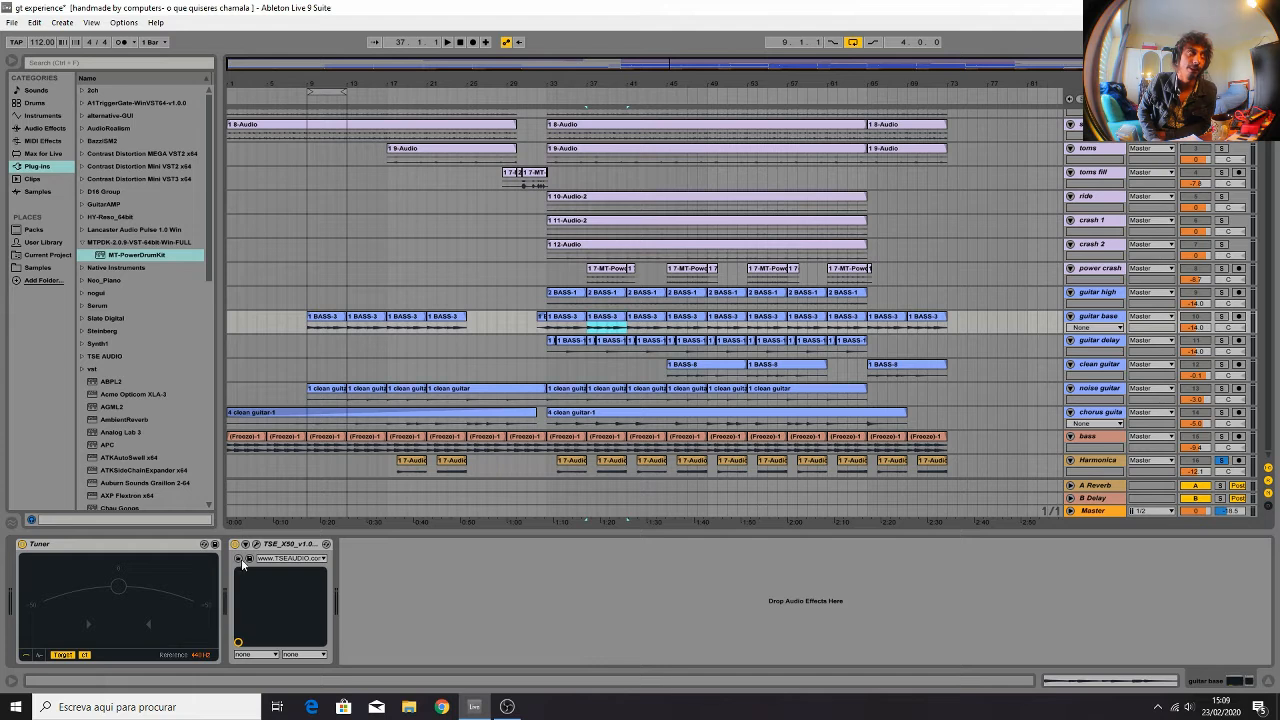
left_click(740, 374)
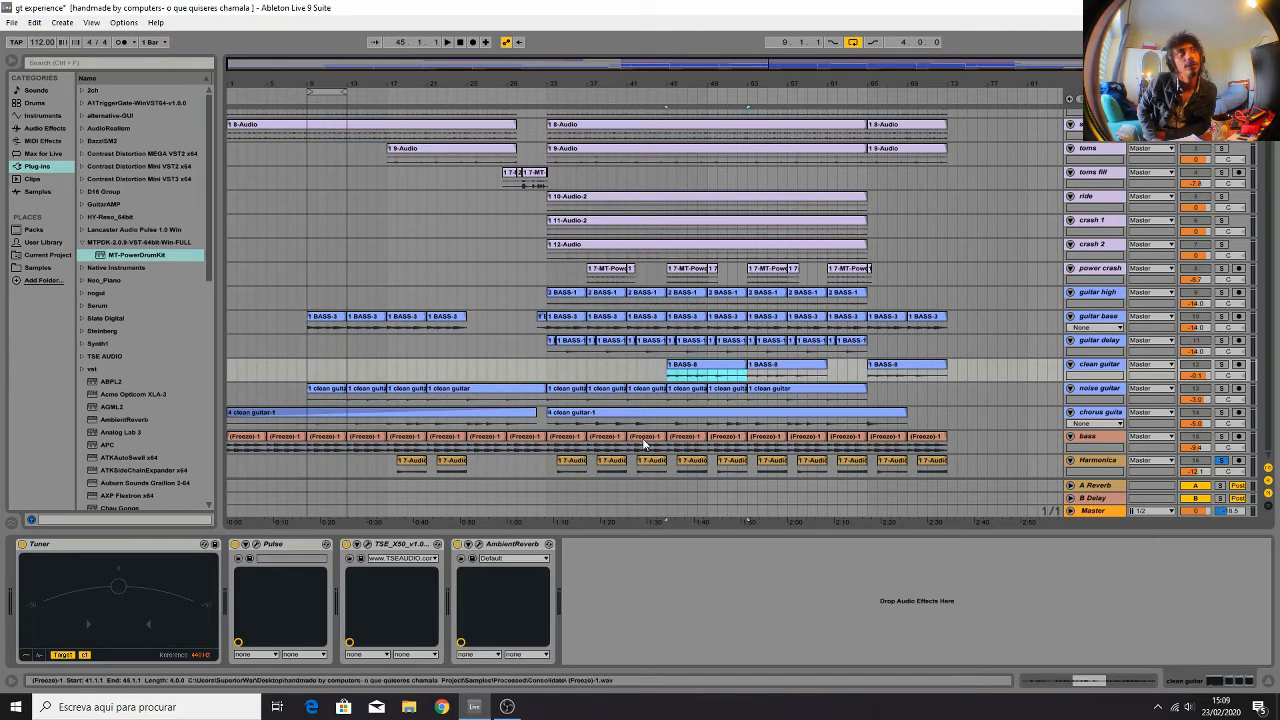
Turn off the Harmonica solo and play the full arrangement from bar 31
left_click(548, 370)
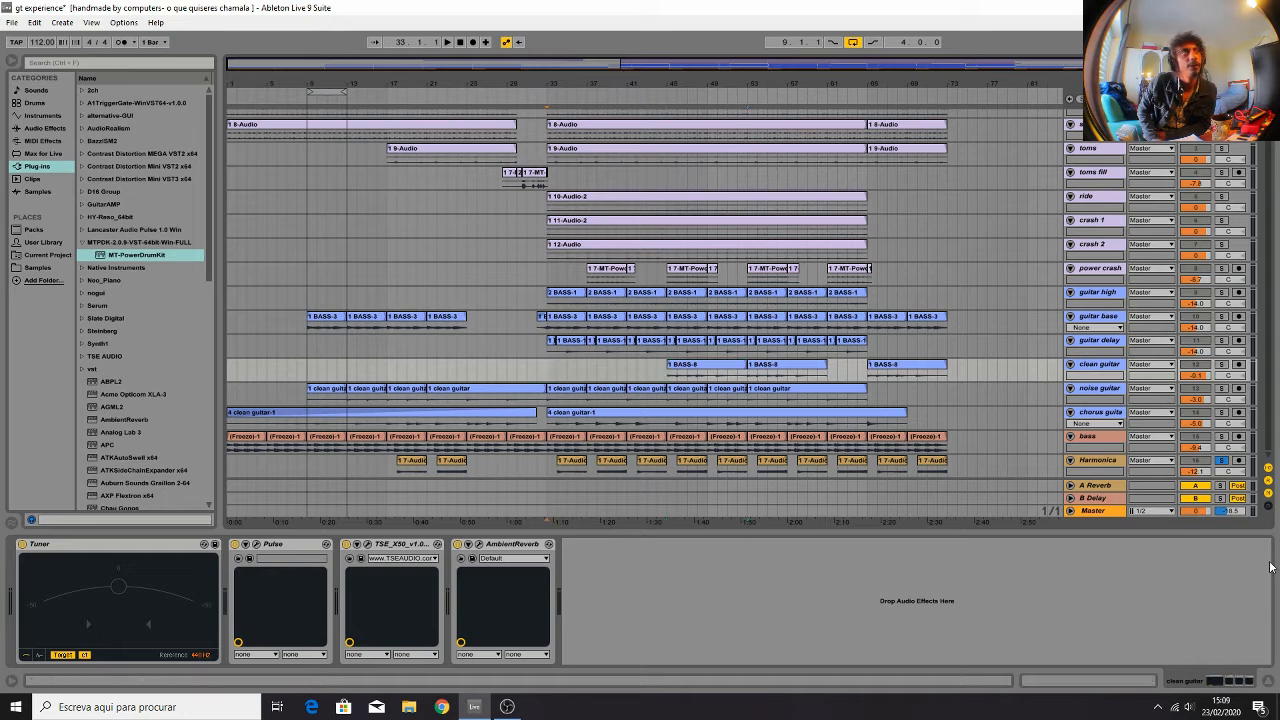
left_click(1221, 461)
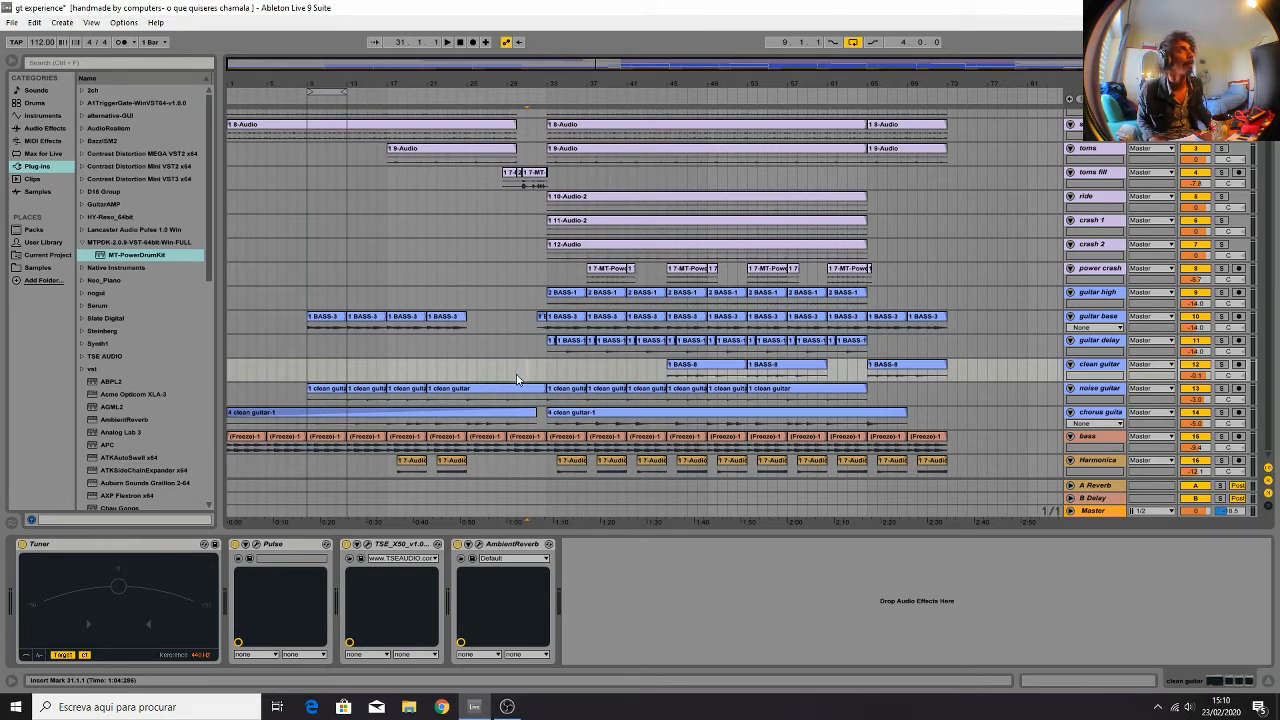
key("space")
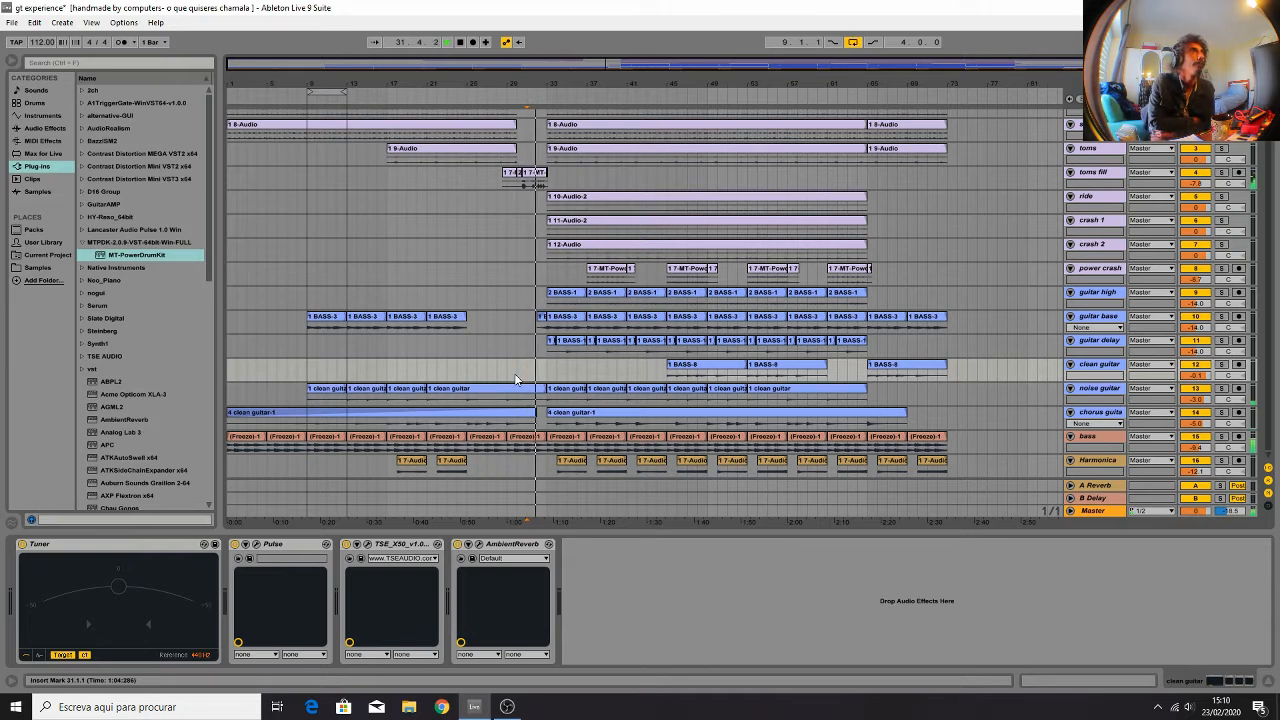
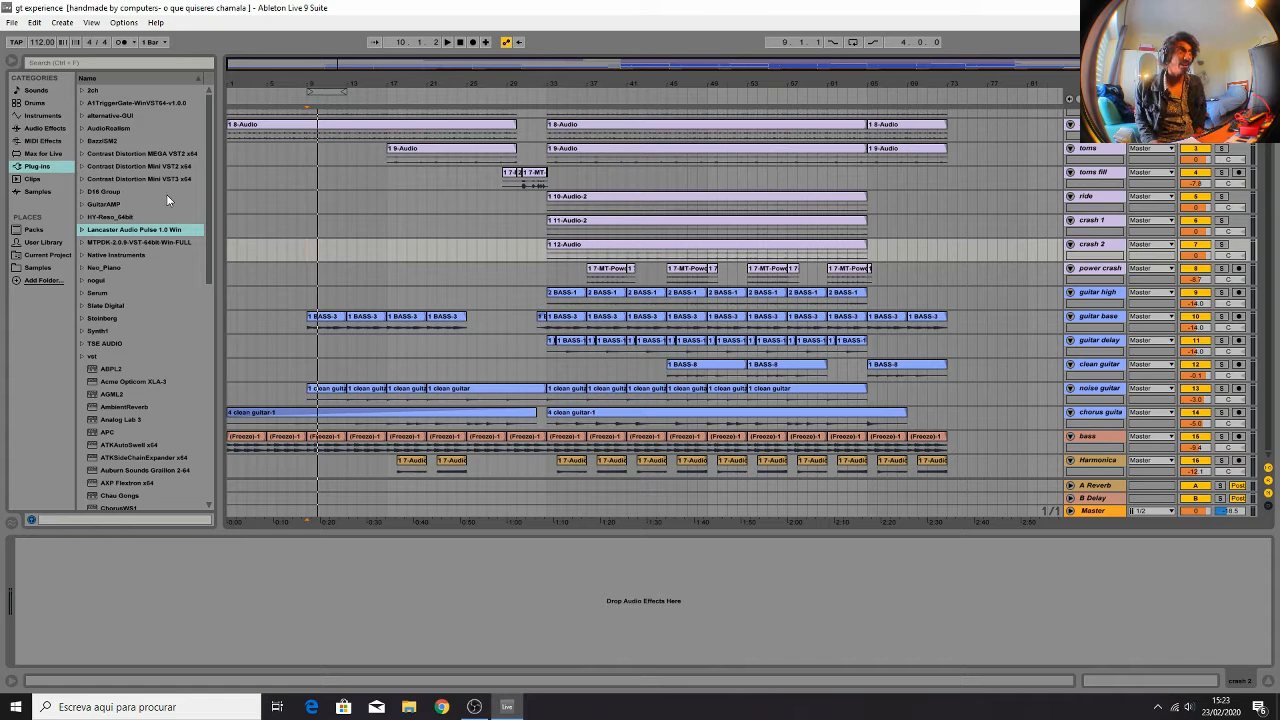
left_click(84, 194)
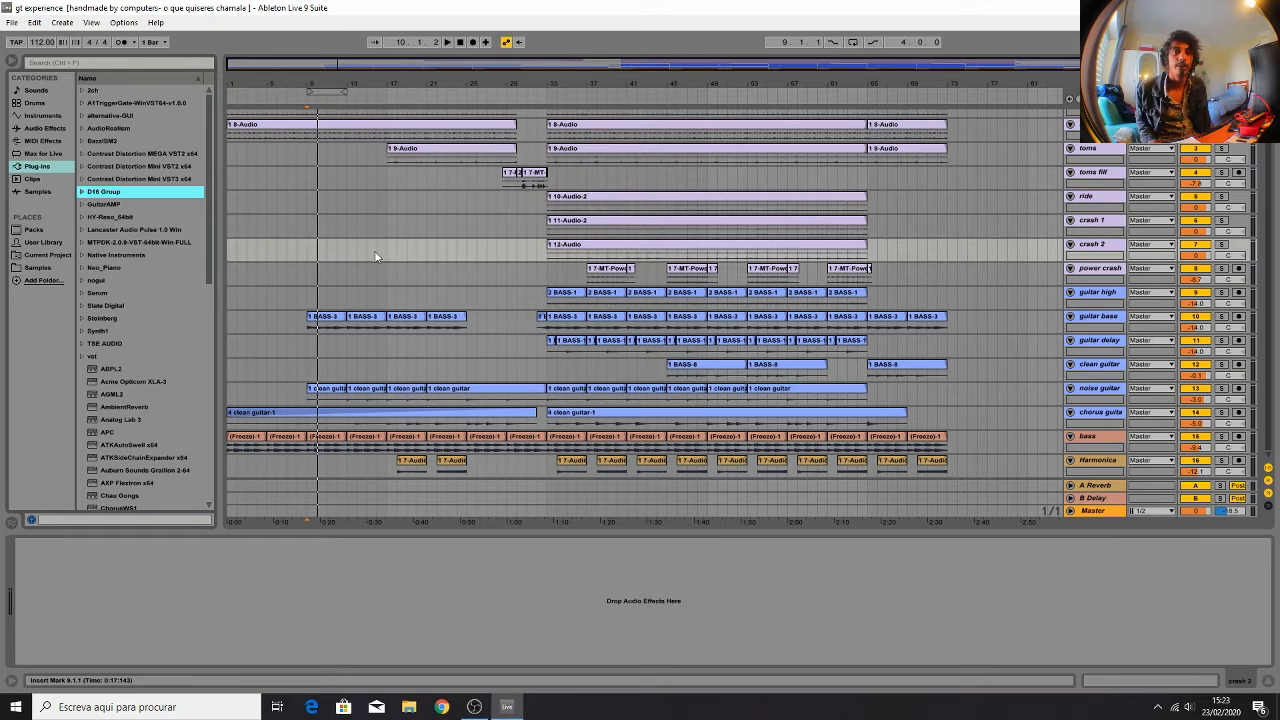
left_click(290, 267)
left_click(290, 250)
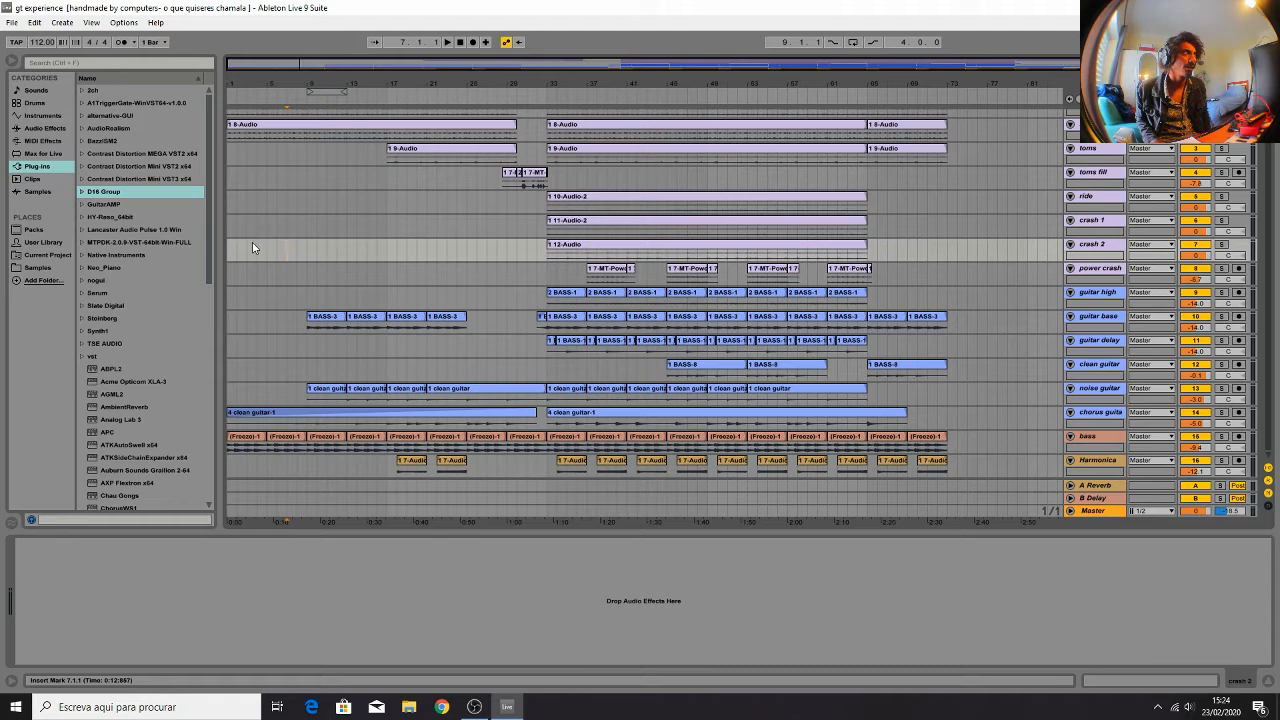
left_click(249, 252)
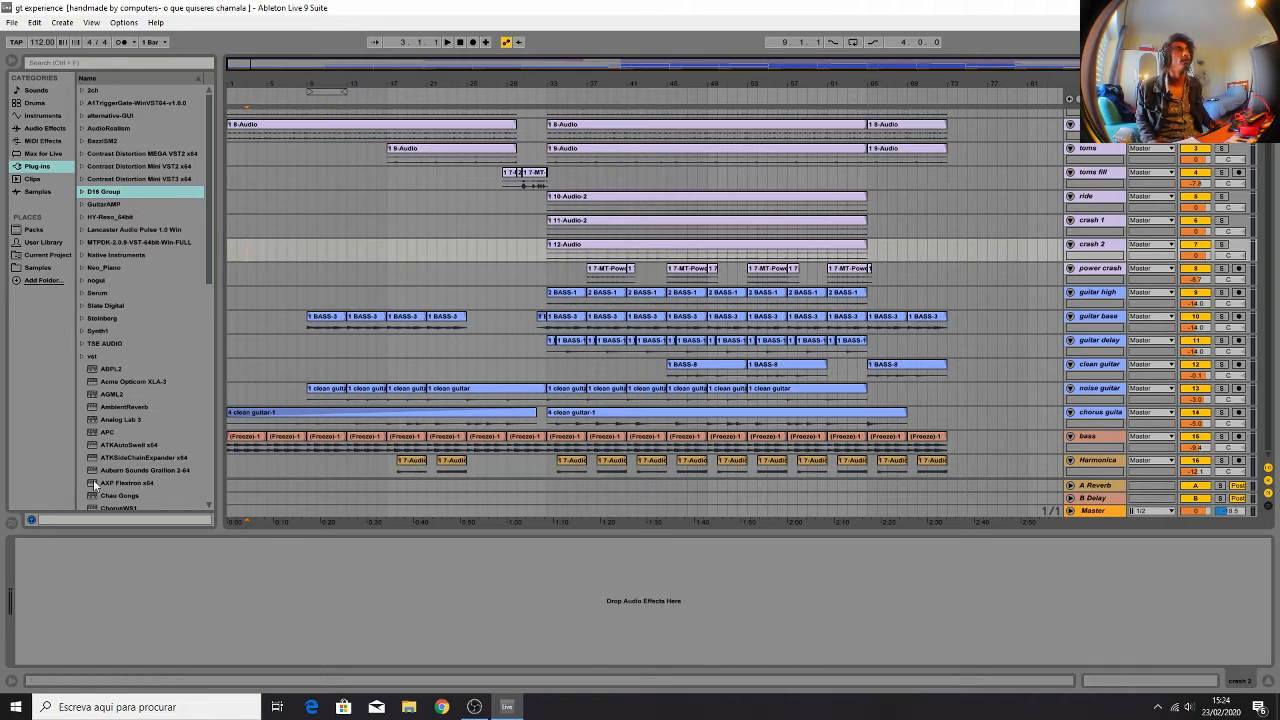
View the effect chains of the clean guitar, guitar base, crash 2 and snare tracks
left_click(272, 372)
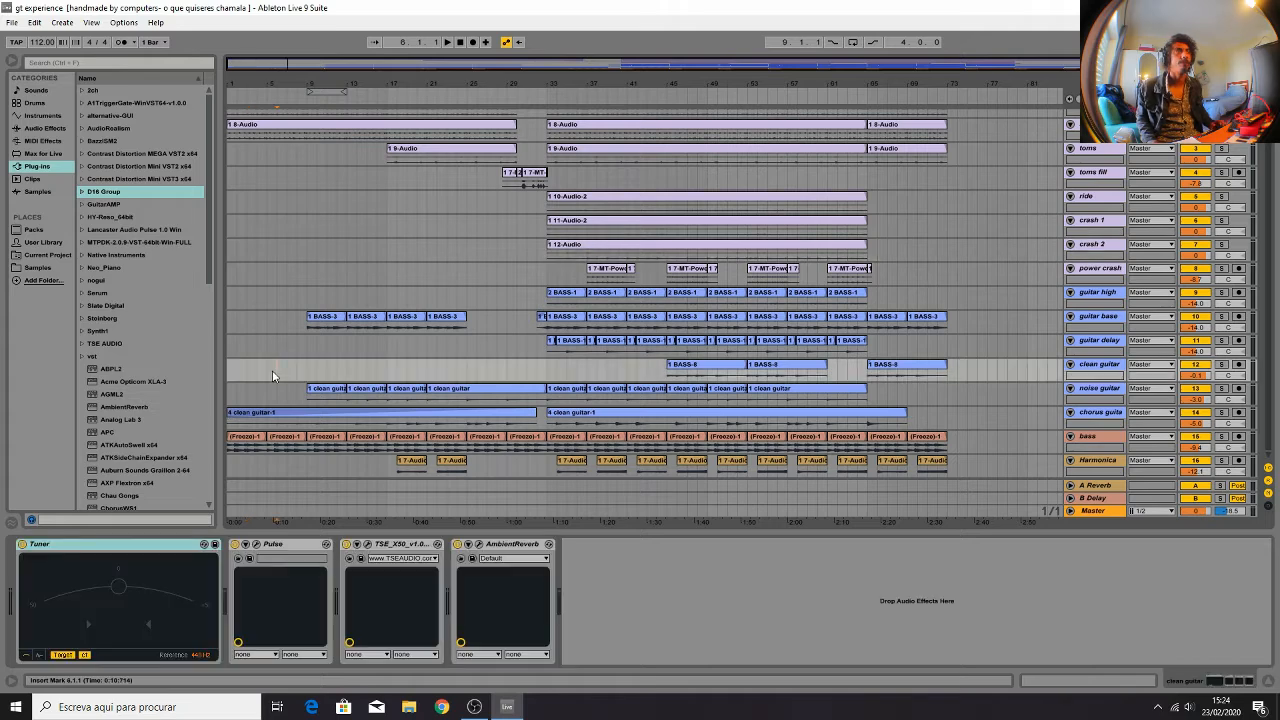
left_click(494, 316)
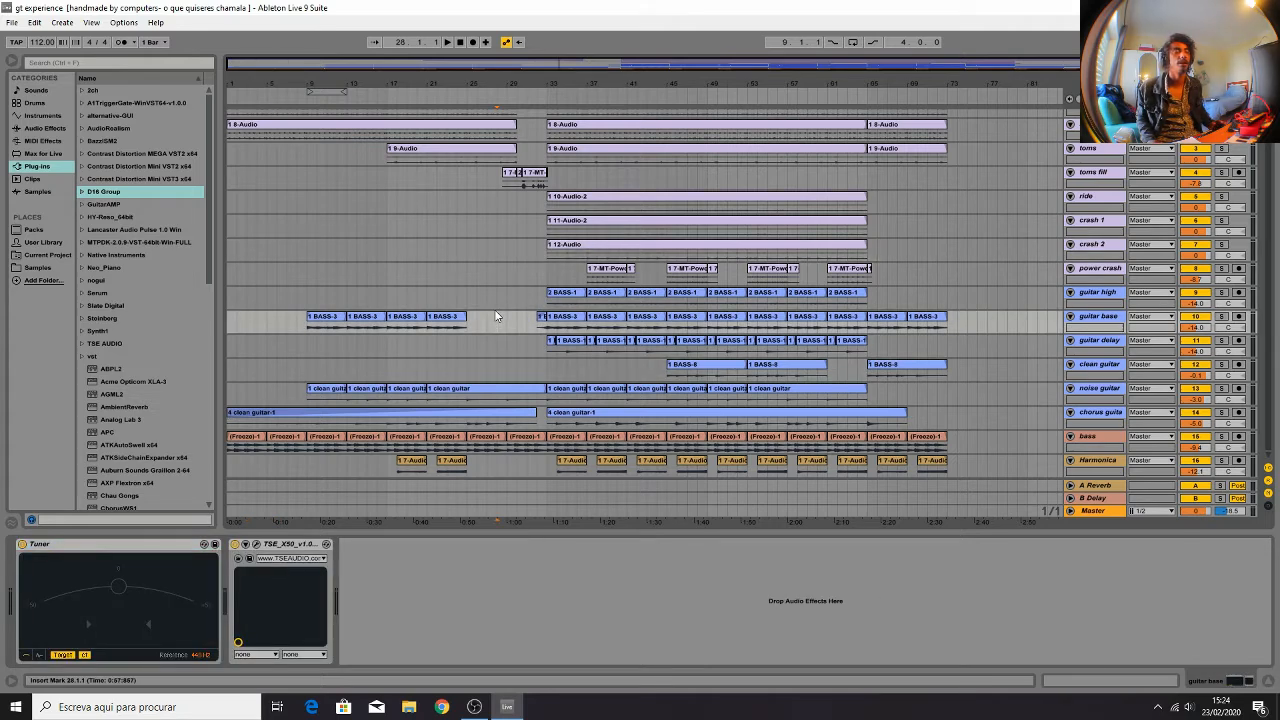
left_click(510, 248)
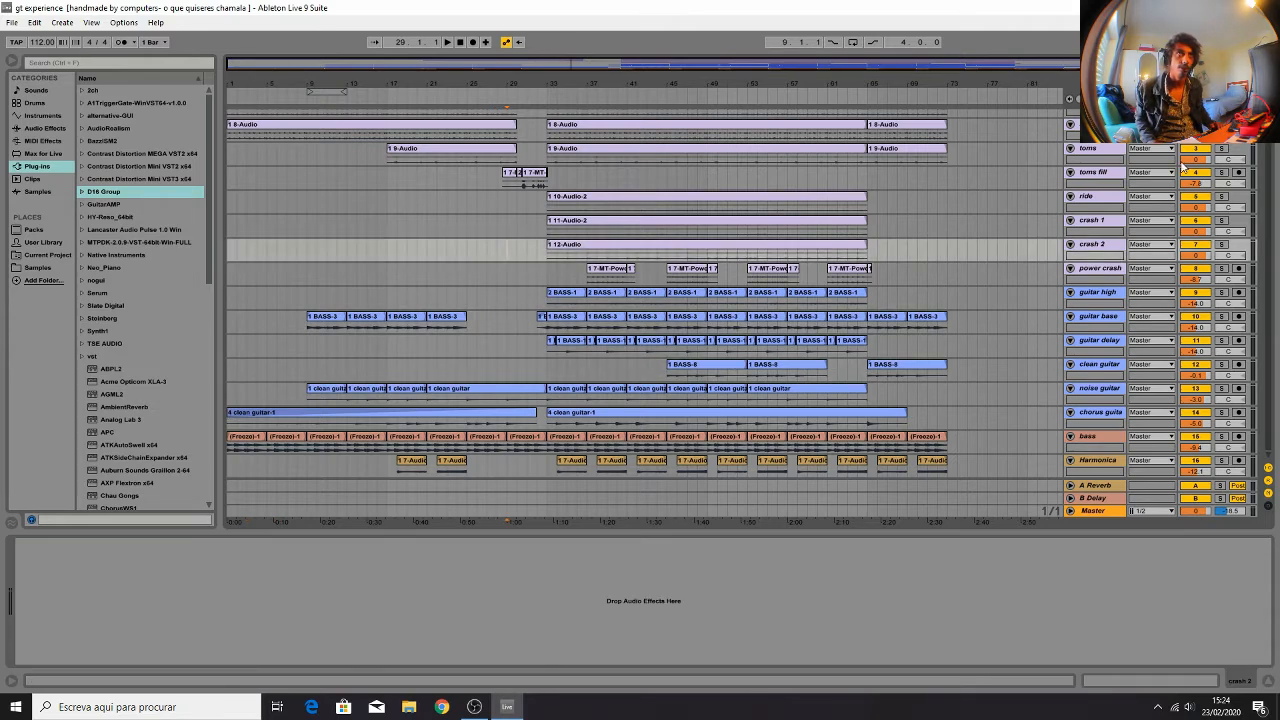
left_click(979, 125)
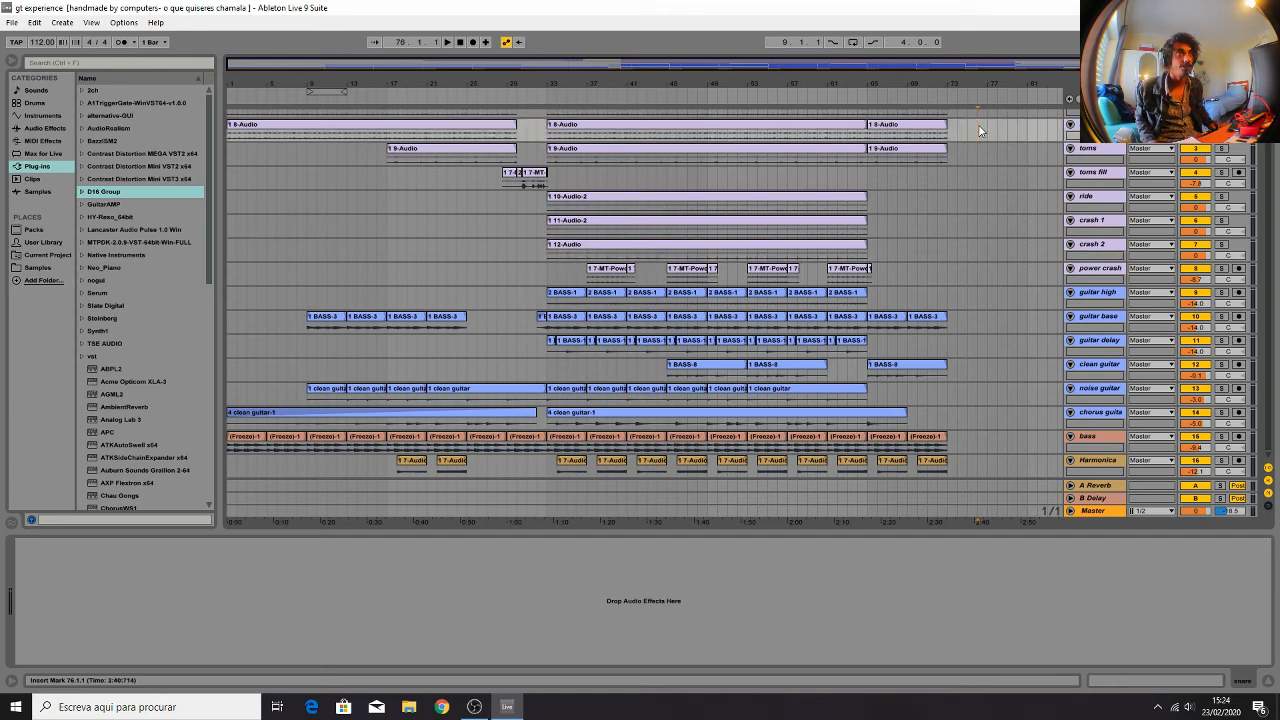
scroll(952, 307, "up", 1)
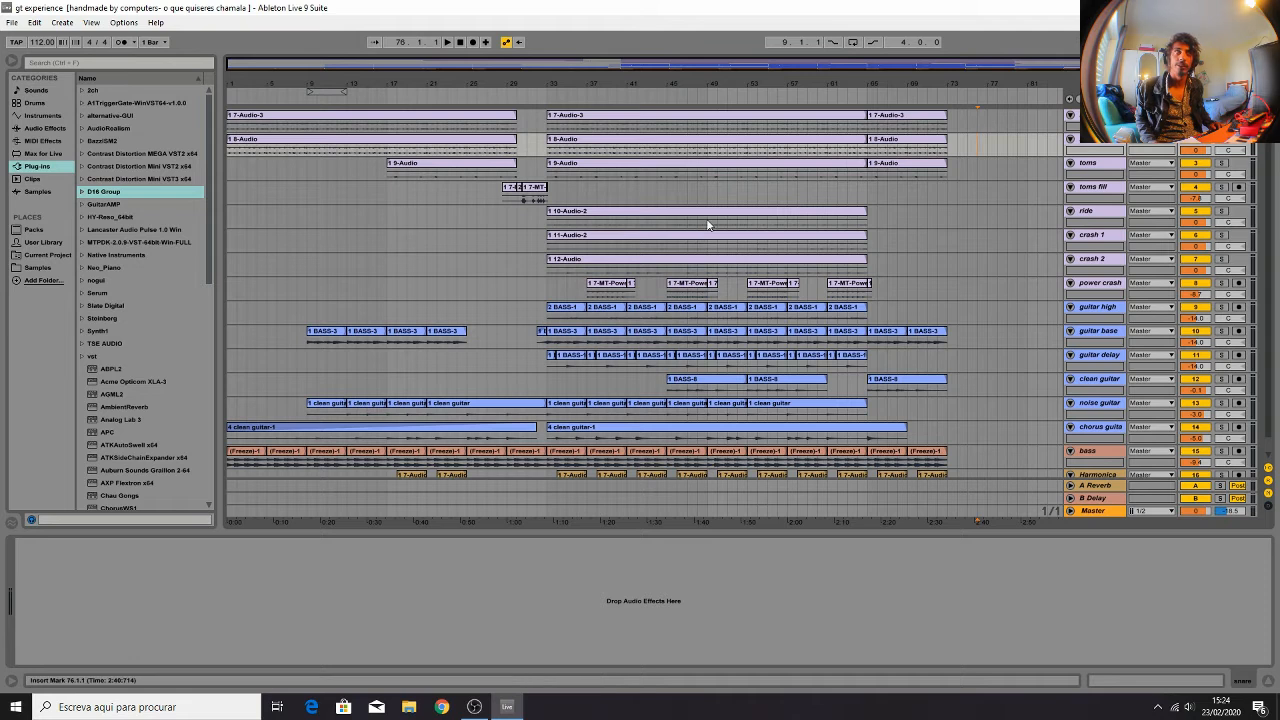
Add an EQ Eight audio effect to the kick track and to the snare track
left_click(592, 120)
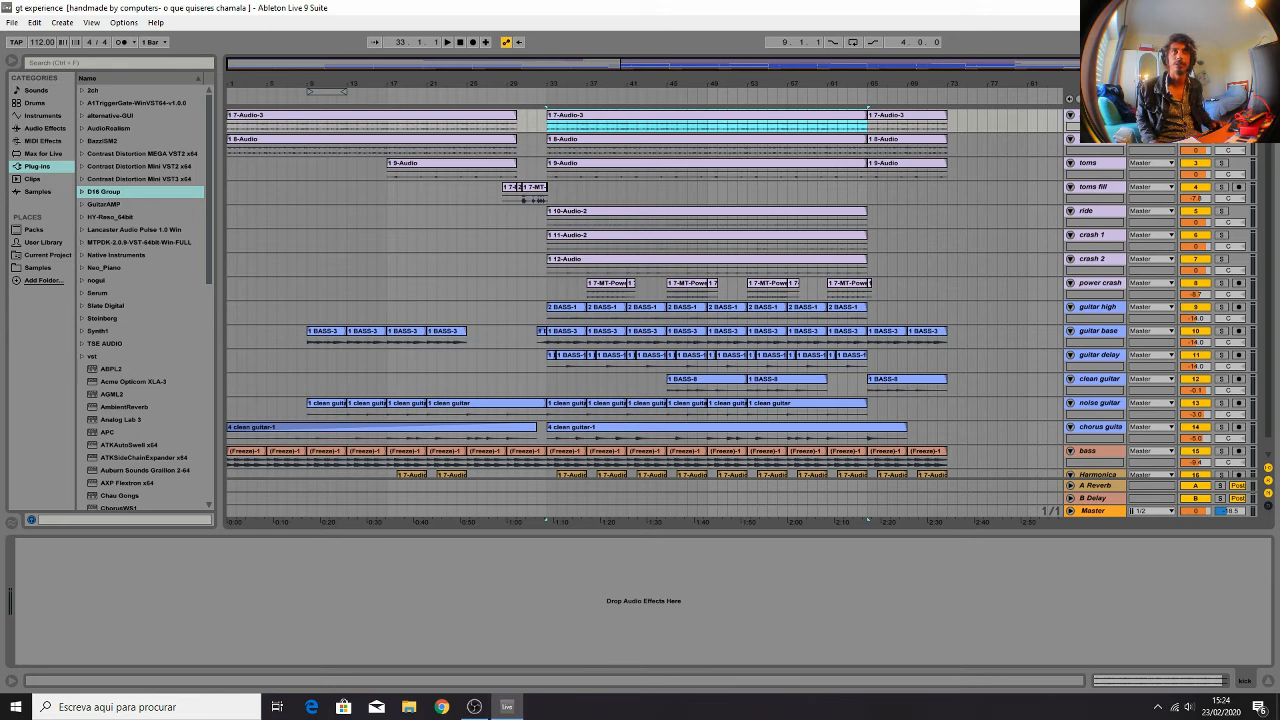
left_click(1094, 115)
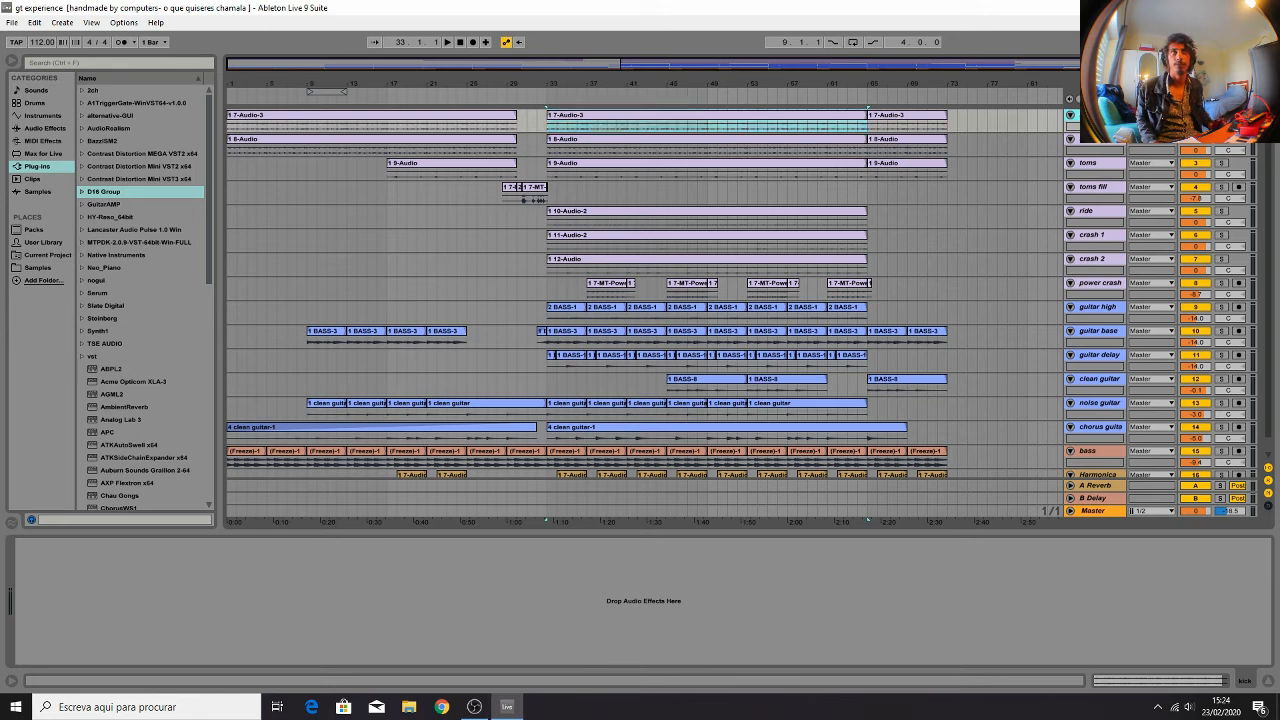
left_click(36, 129)
left_click(116, 218)
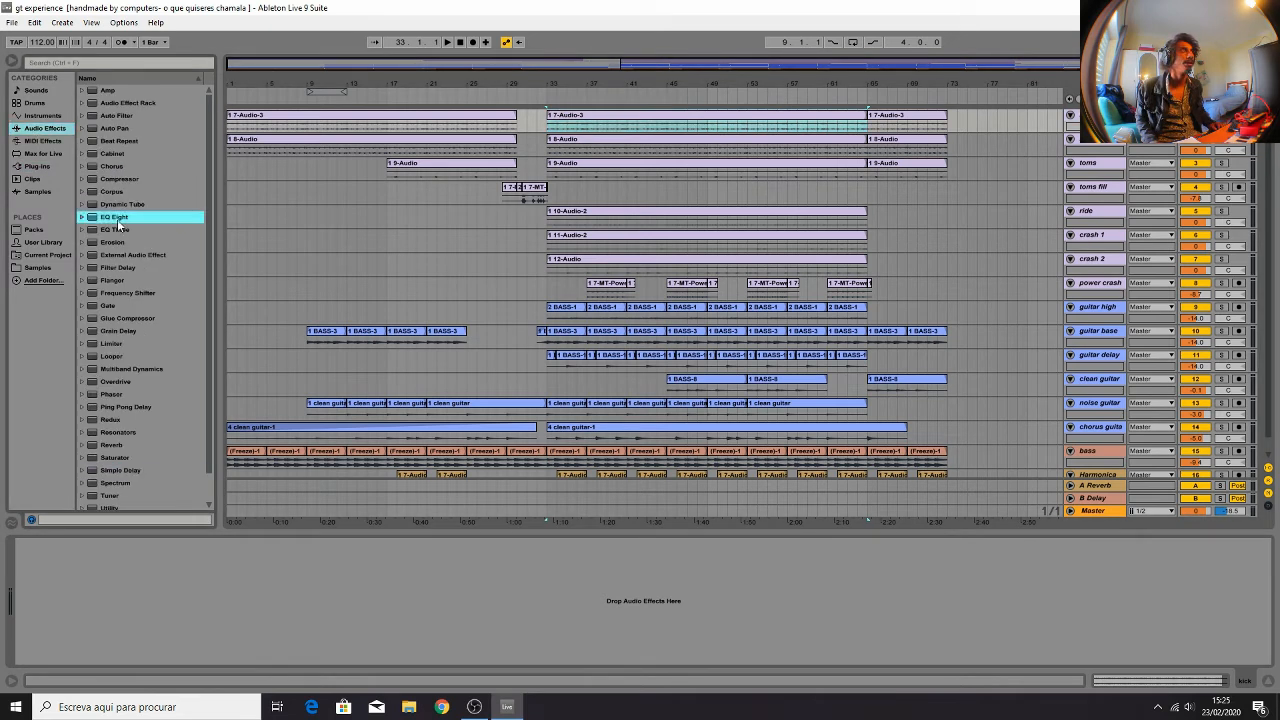
double_click(117, 218)
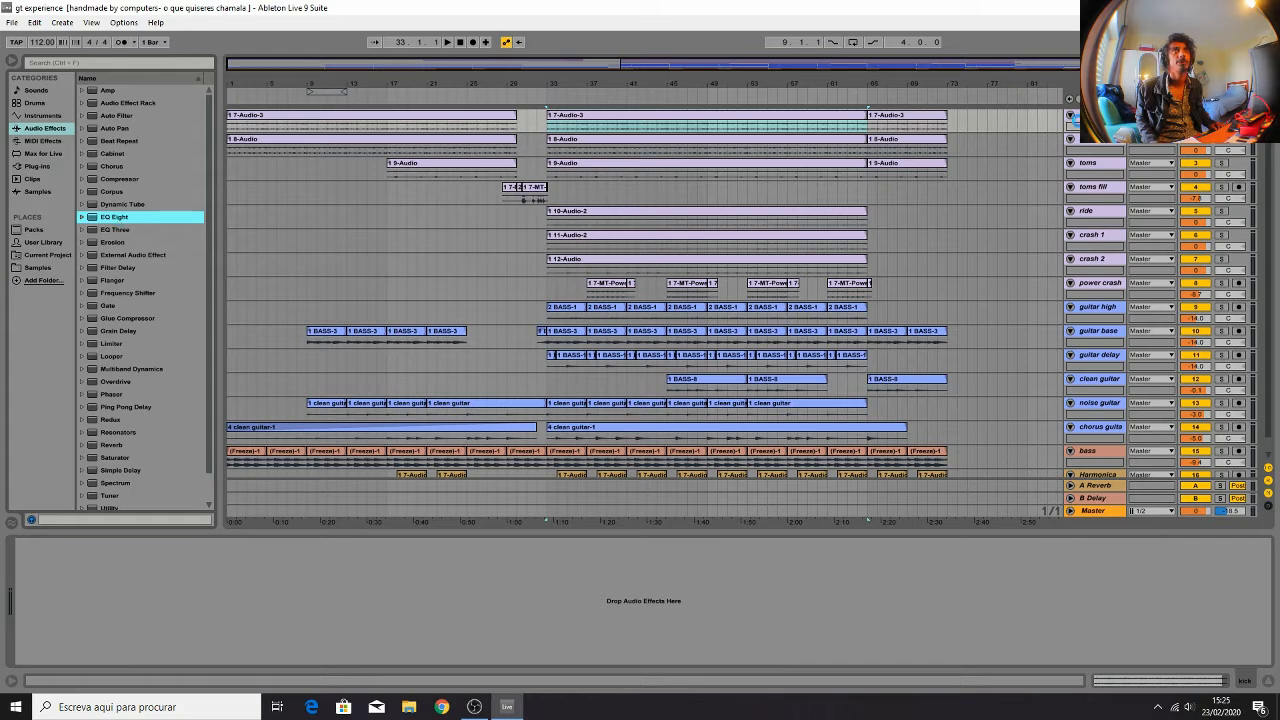
left_click(1100, 142)
double_click(128, 218)
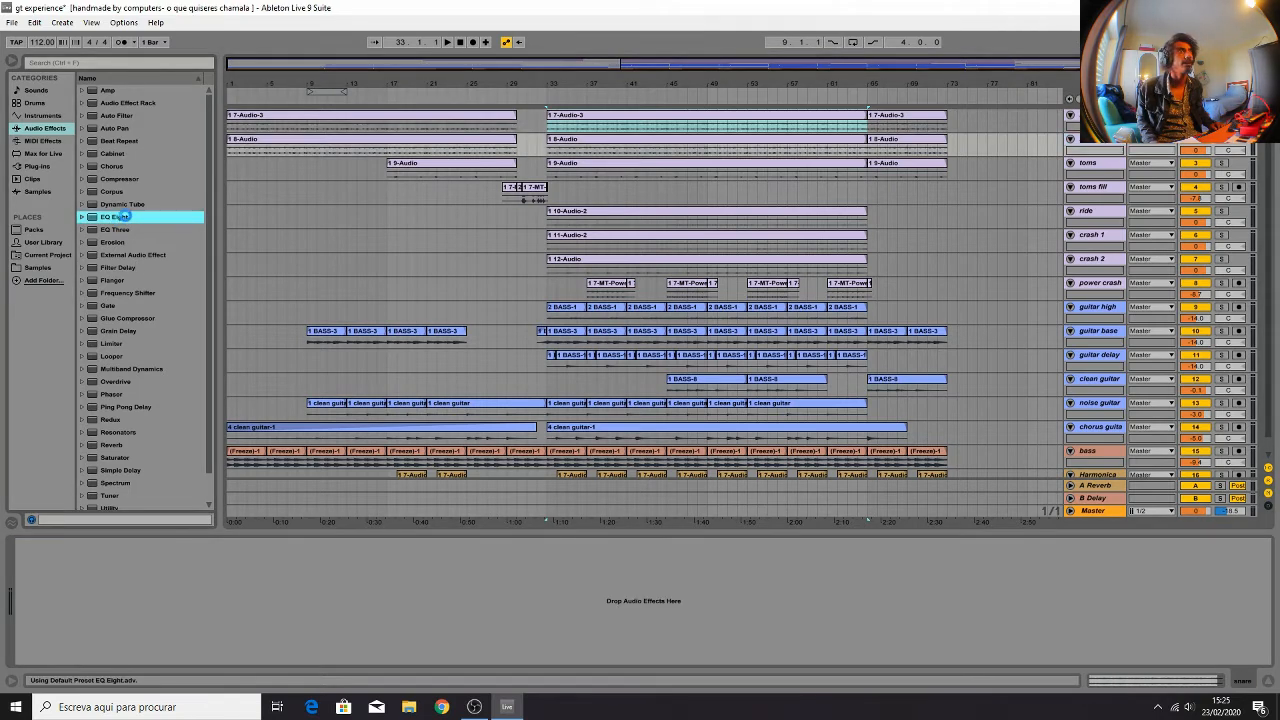
Add an EQ Eight to the toms and toms fill tracks
left_click(1108, 167)
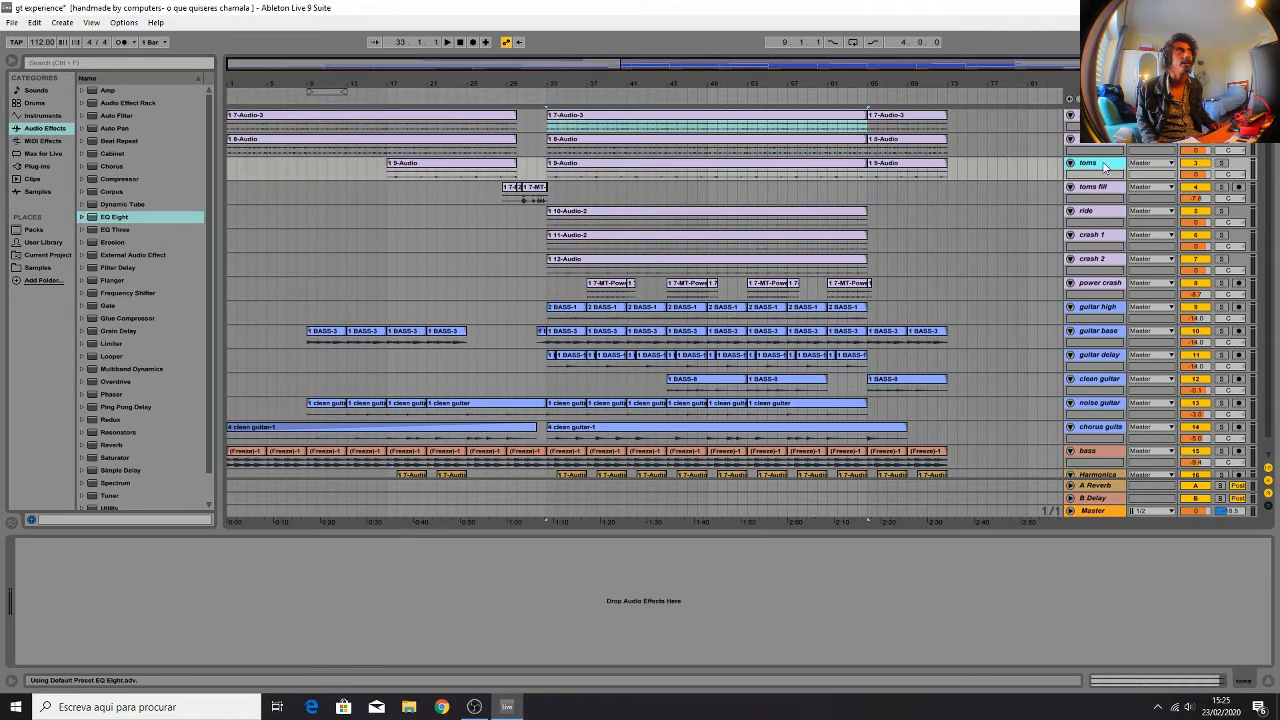
double_click(139, 220)
left_click(1094, 188)
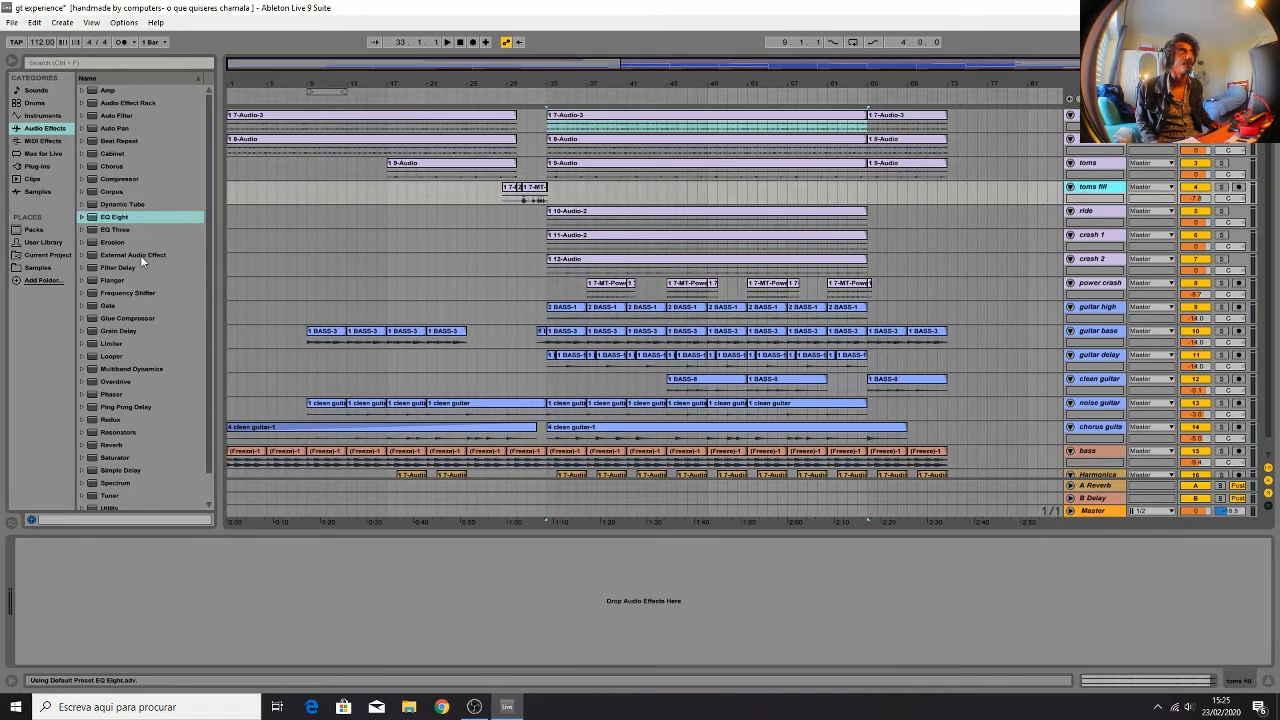
double_click(128, 222)
Add an EQ Eight to the ride and crash 1 tracks
left_click(1098, 212)
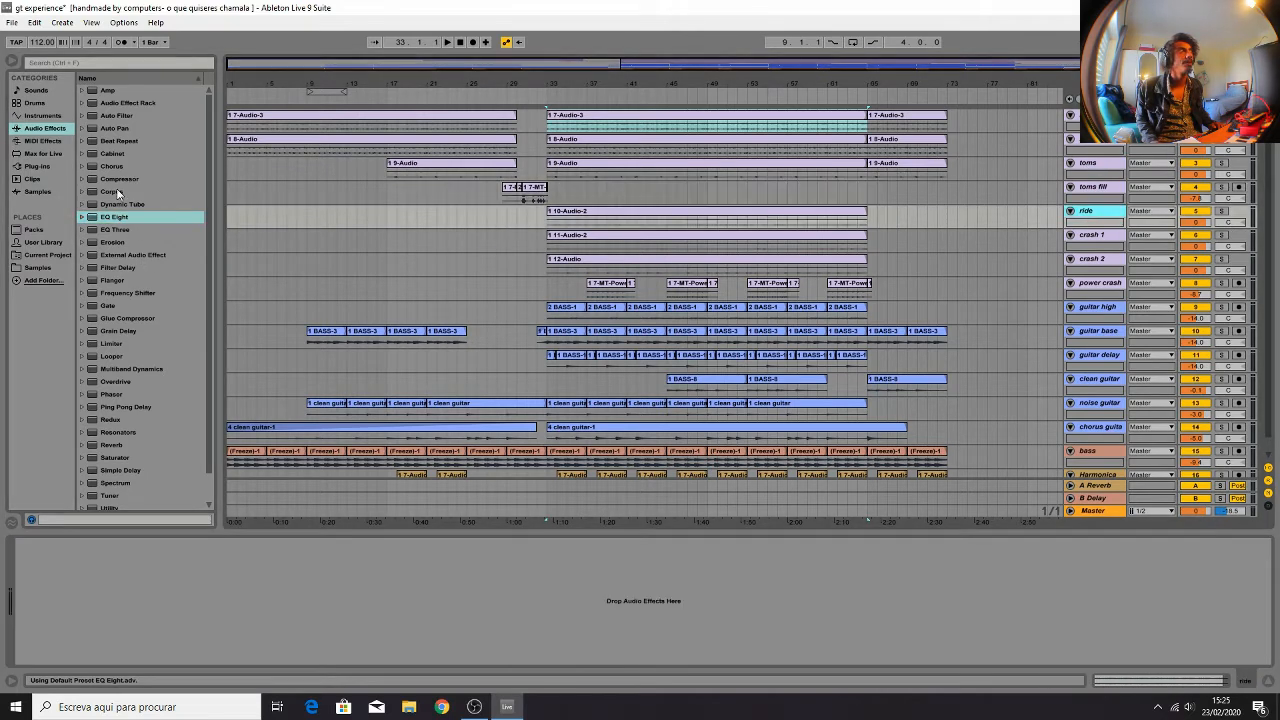
left_click(117, 216)
double_click(117, 216)
left_click(1094, 236)
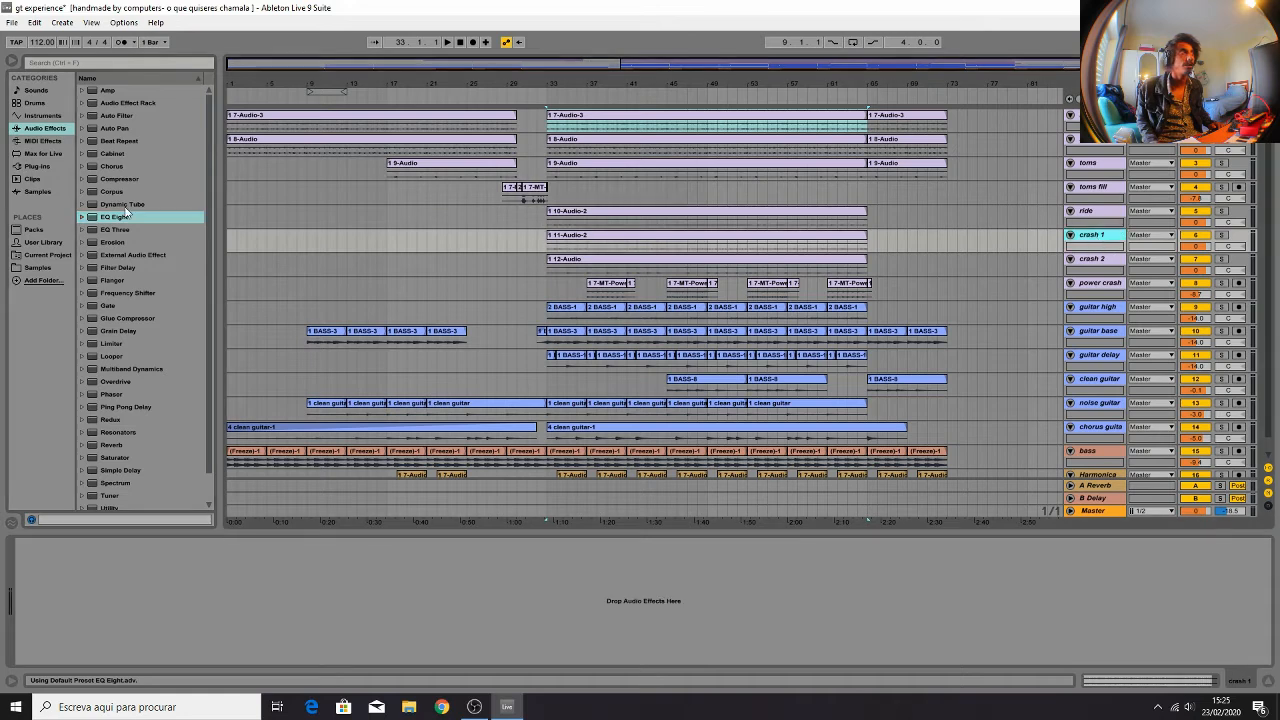
double_click(123, 216)
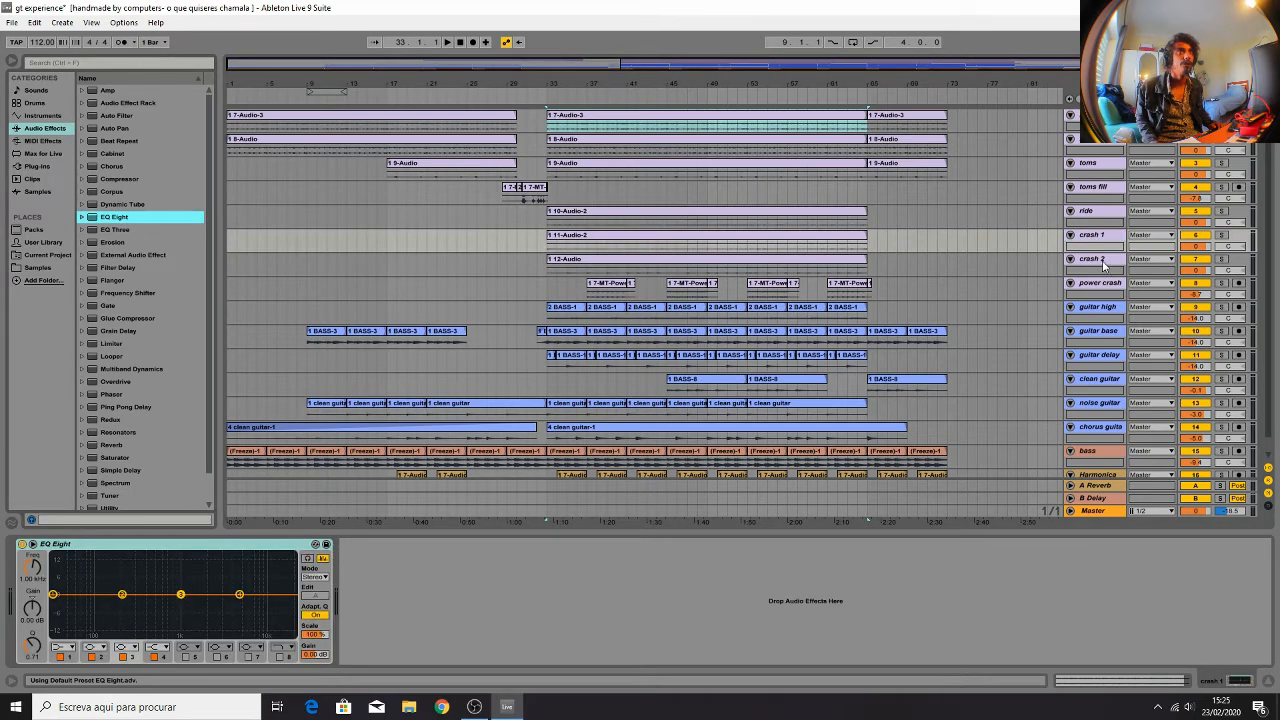
Add an EQ Eight to the crash 2 and power crash tracks
left_click(1068, 267)
double_click(109, 216)
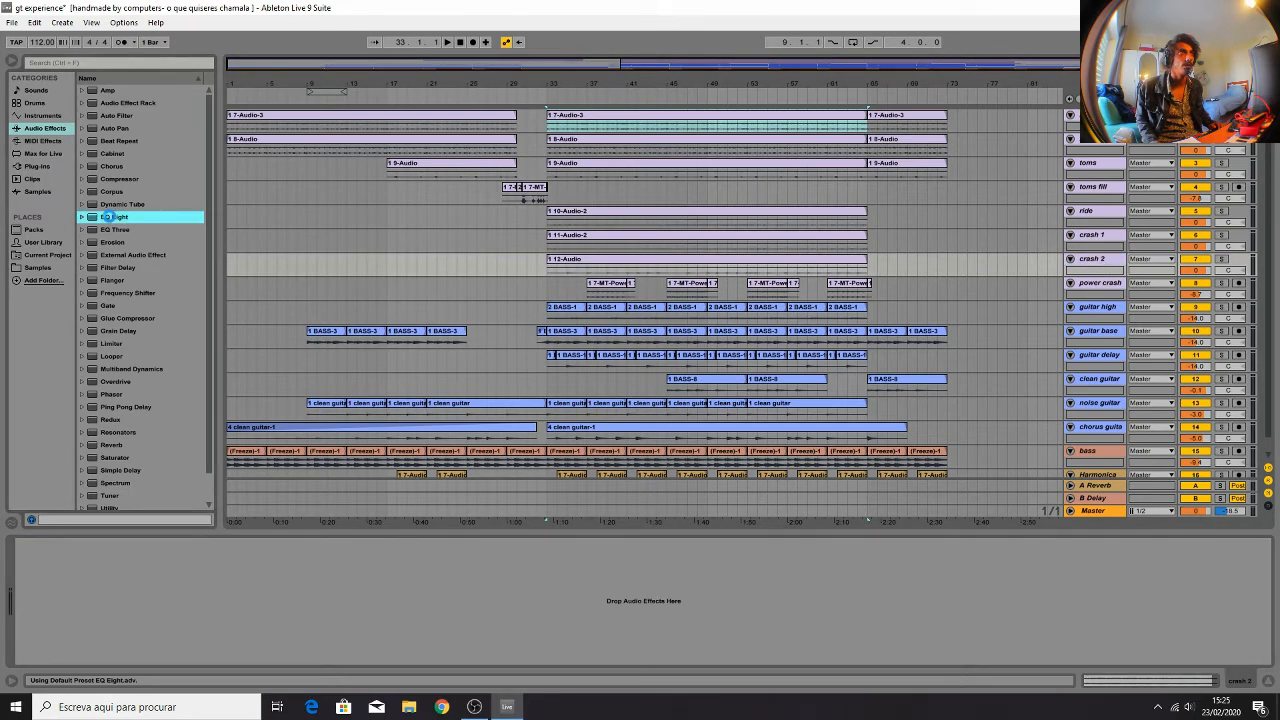
left_click(612, 288)
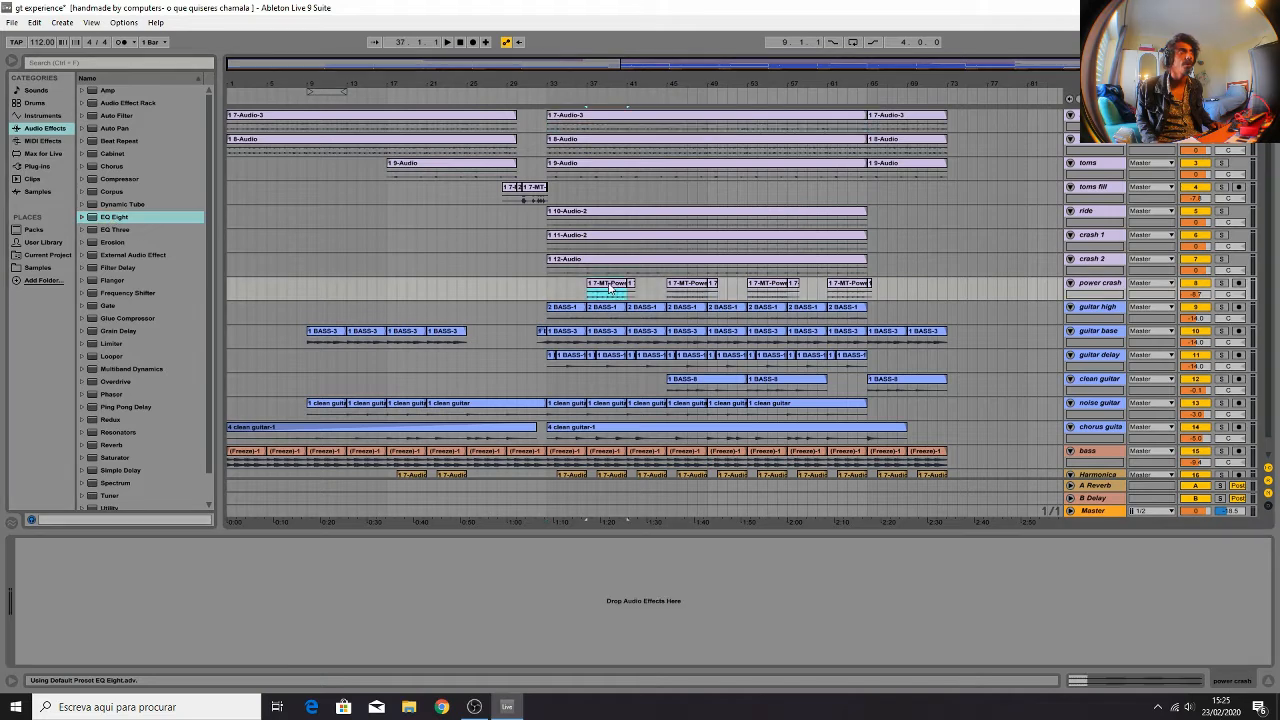
double_click(128, 216)
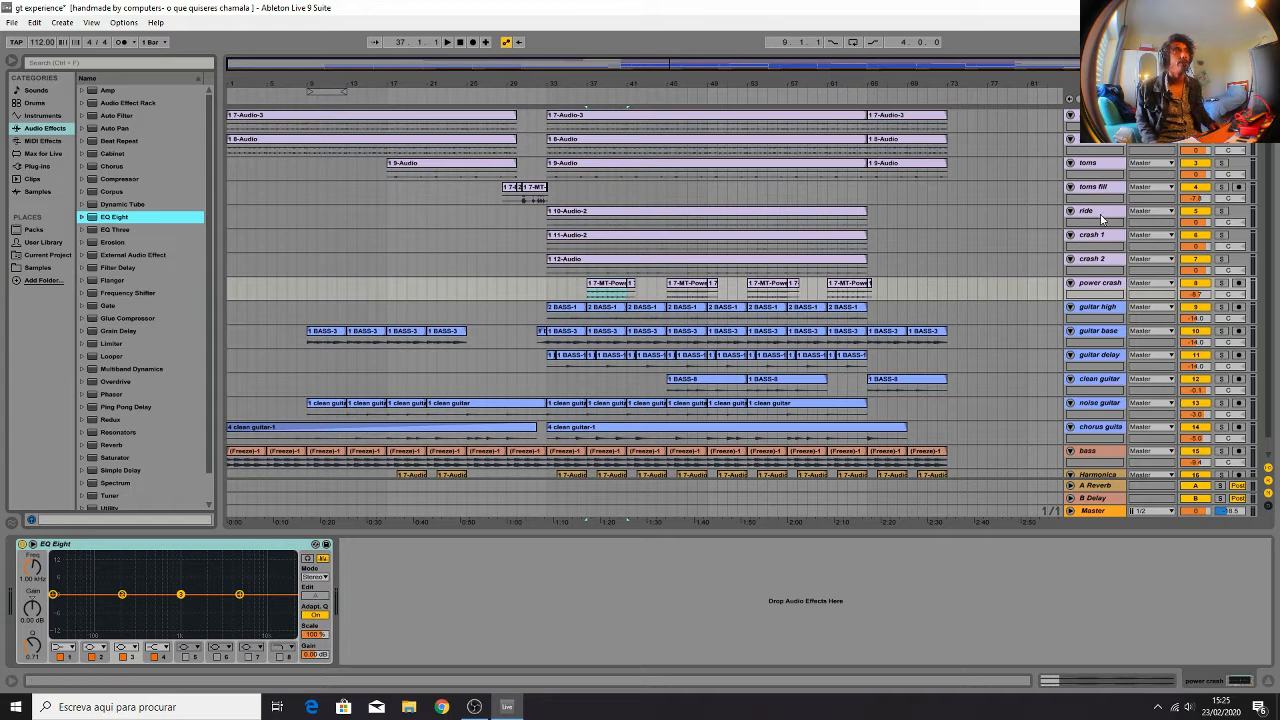
Solo the drum tracks from kick to power crash and play them from bar 37
left_click(1098, 115)
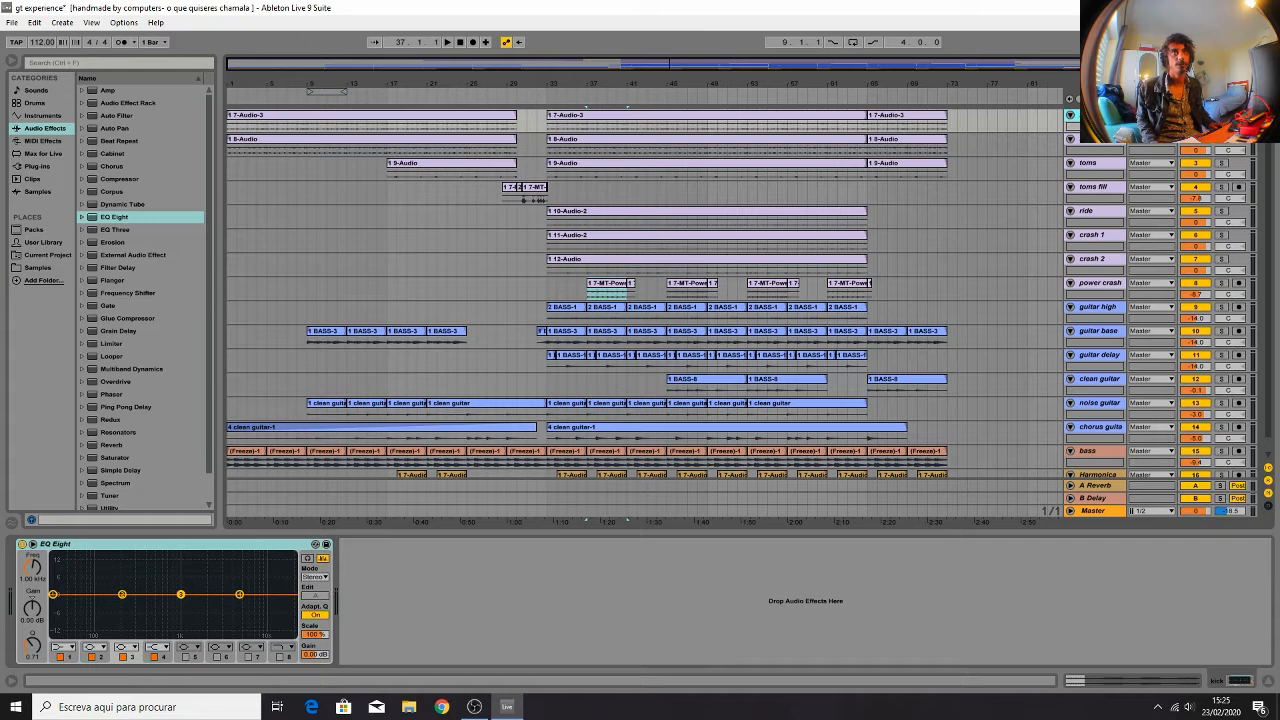
left_click(1222, 115)
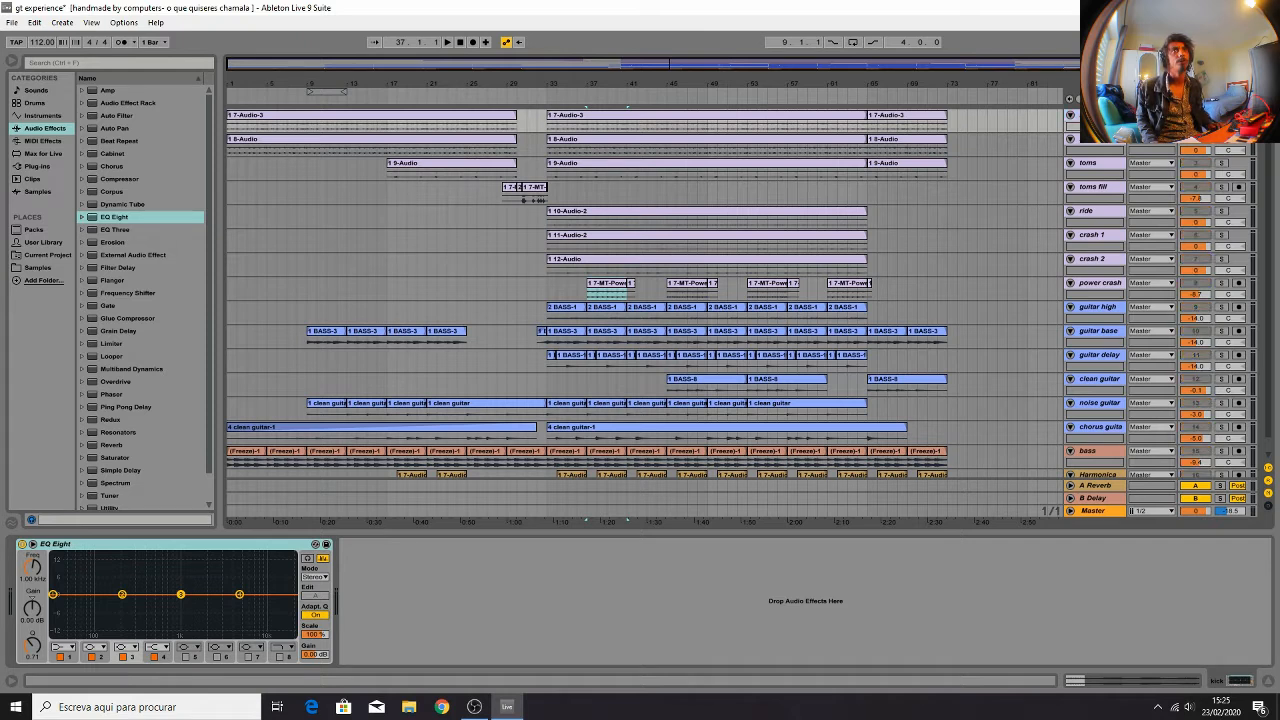
left_click(1222, 286)
left_click_drag(1222, 290, 1228, 145)
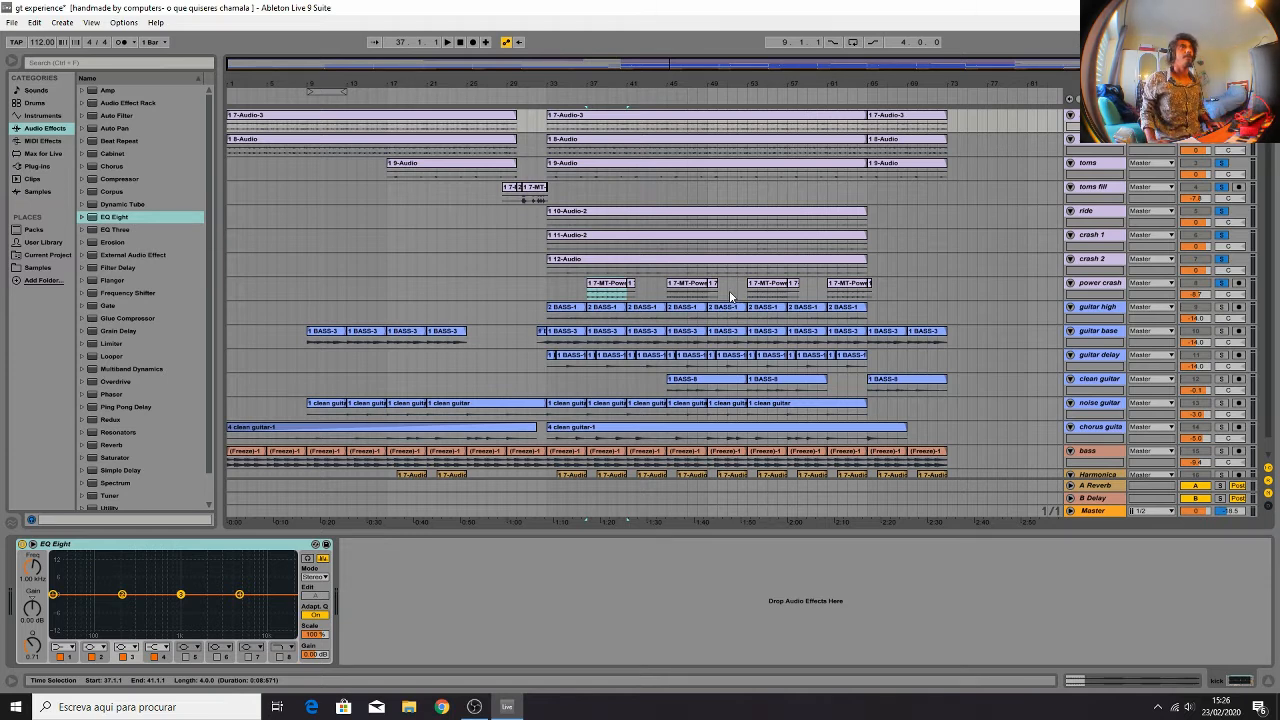
key("space")
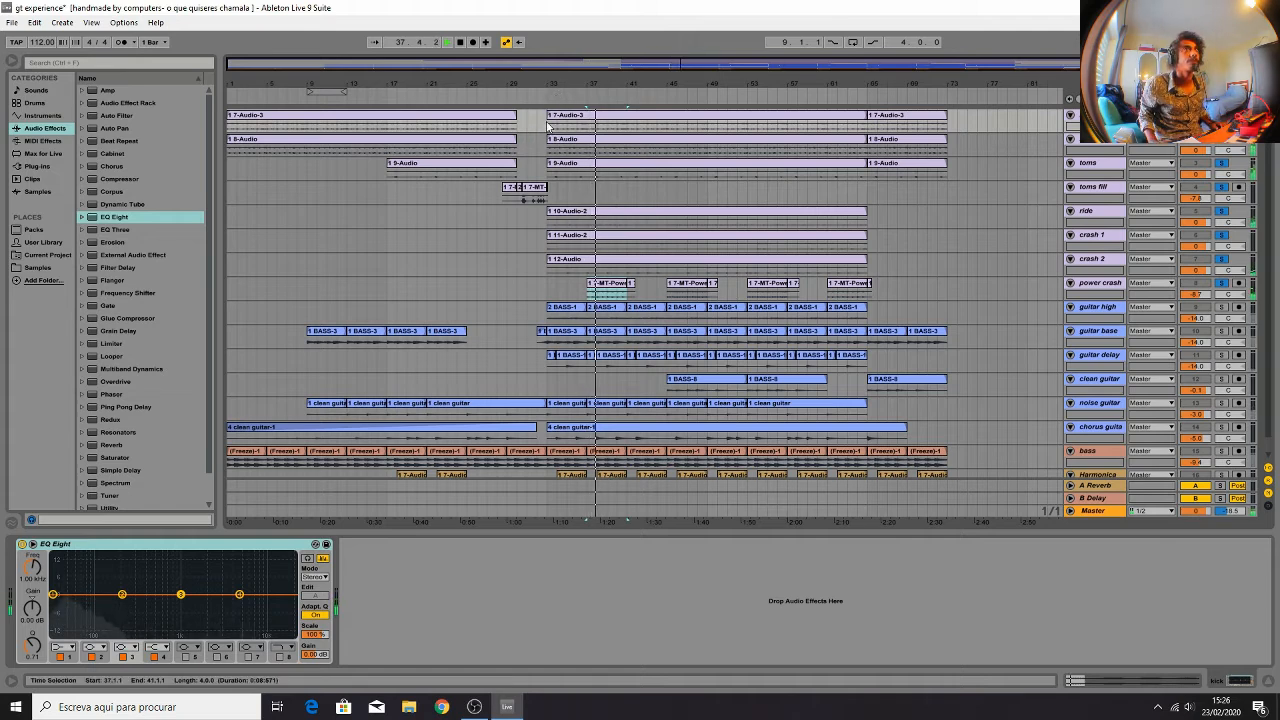
Loop the 32-bar section starting at bar 33, using the drum clips from kick to crash 2 as the range
left_click_drag(548, 125, 871, 265)
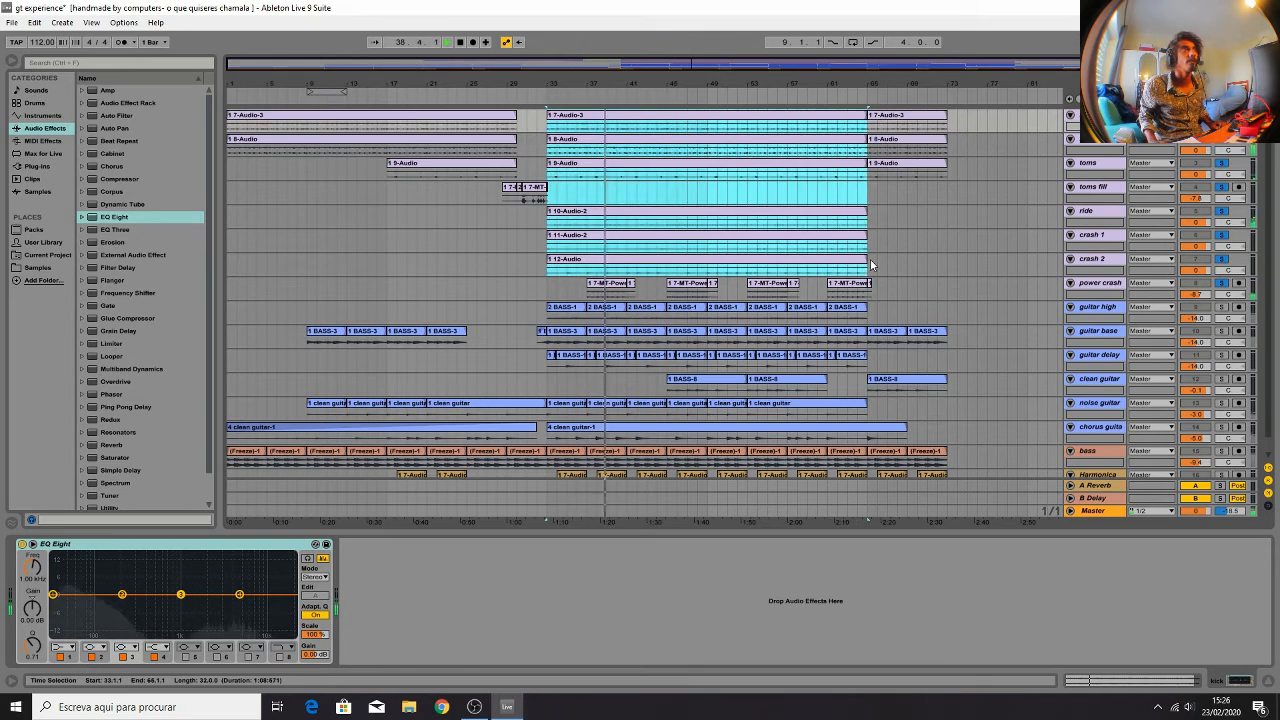
key("ctrl+l")
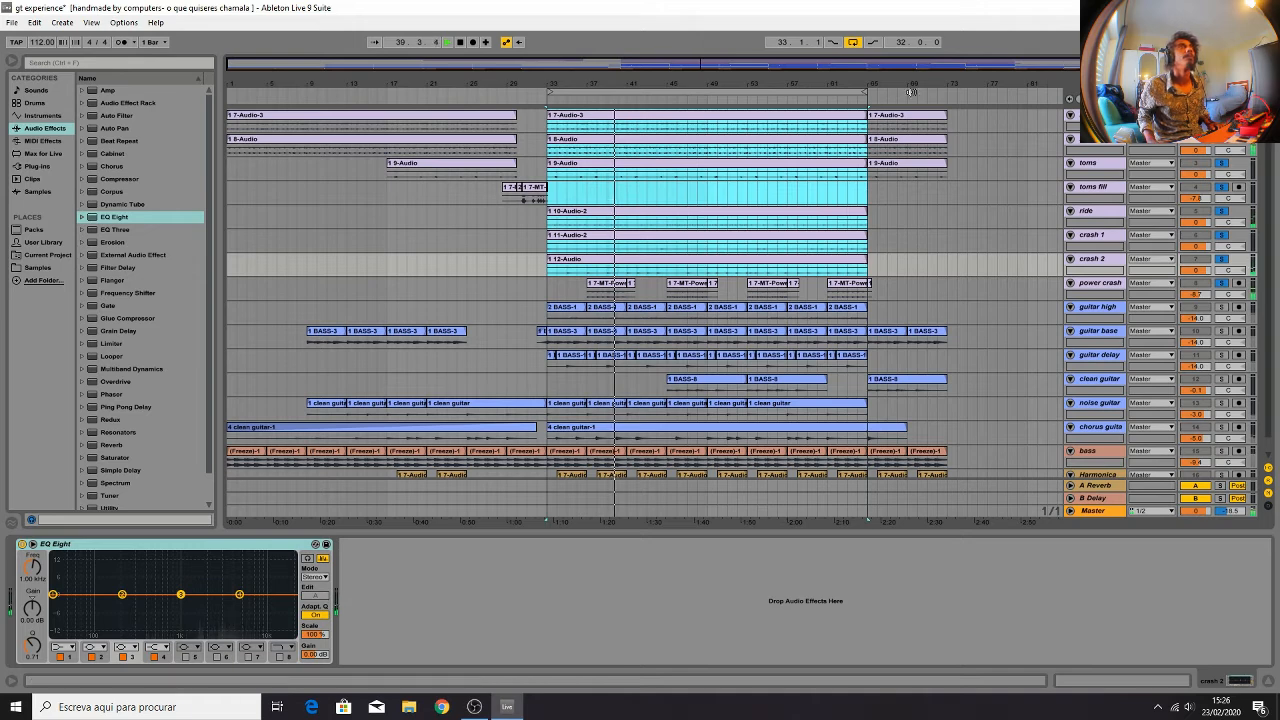
left_click(802, 93)
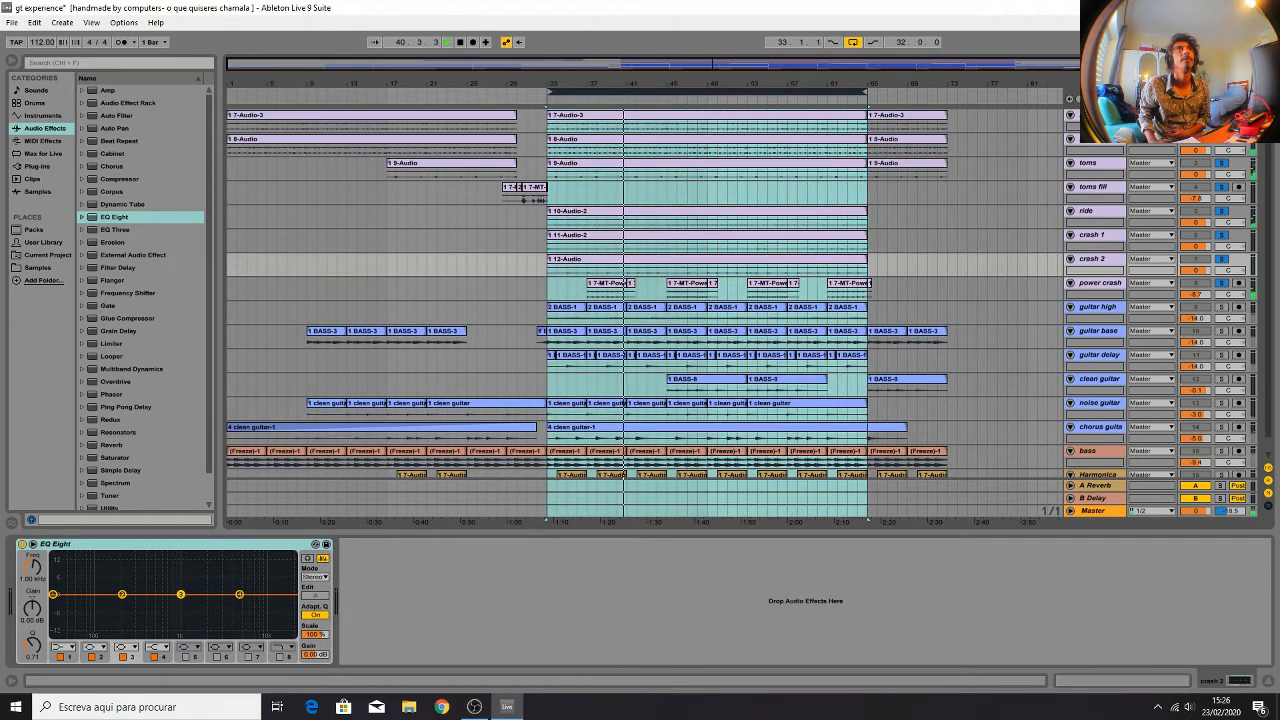
Show the kick track's EQ Eight and play the looped drums from bar 33, then stop playback
left_click(1090, 116)
key("space")
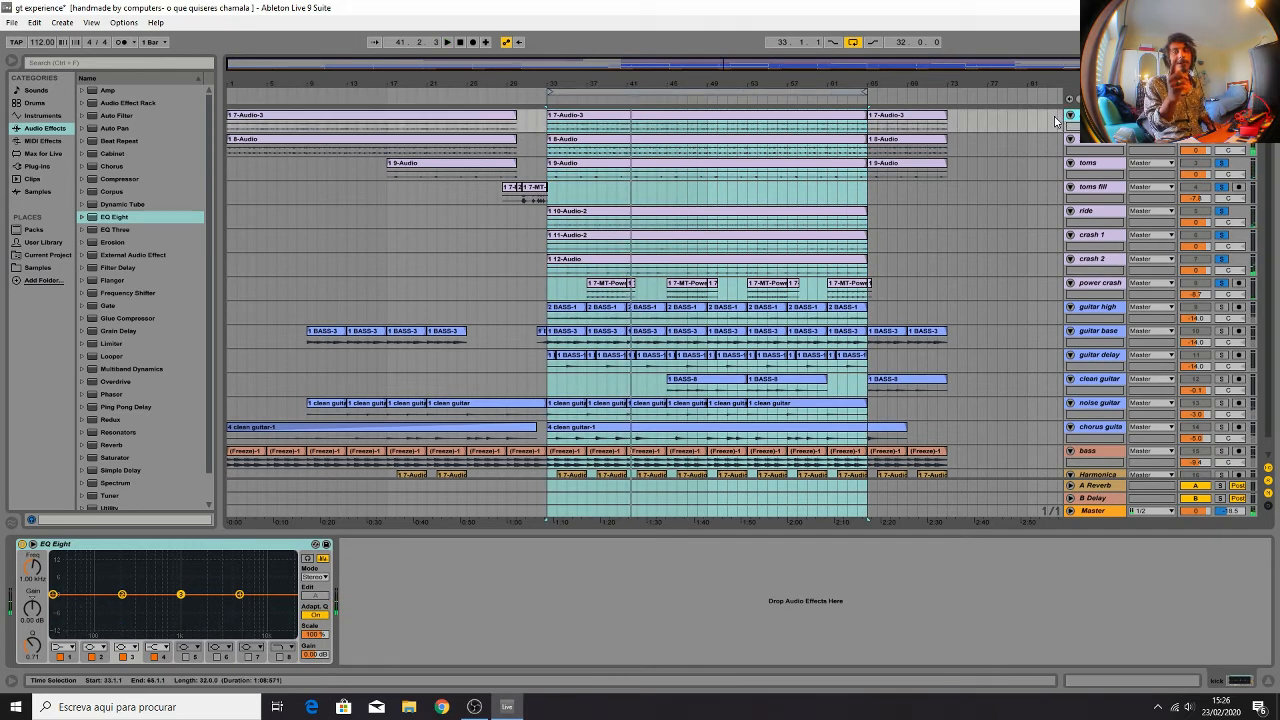
key("space")
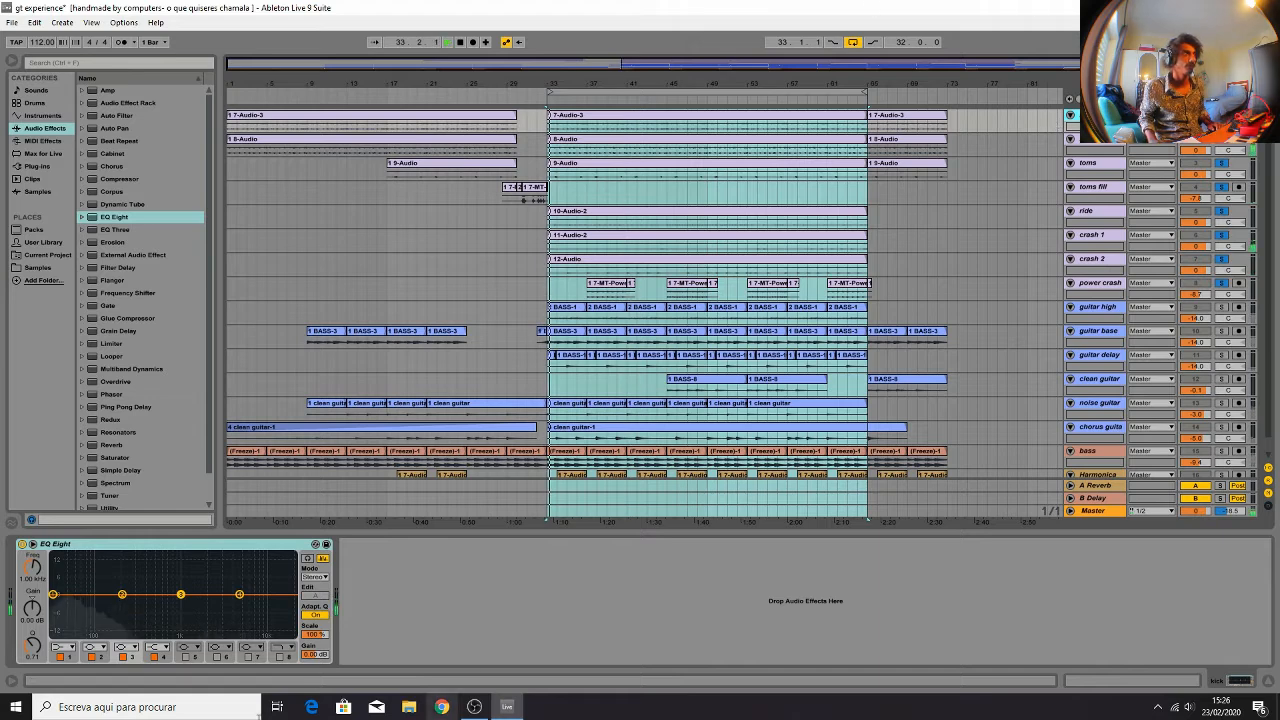
key("space")
Try a high-cut filter at 10.6 kHz on band 8 of the kick's EQ Eight, audition it and turn the band off
left_click(279, 657)
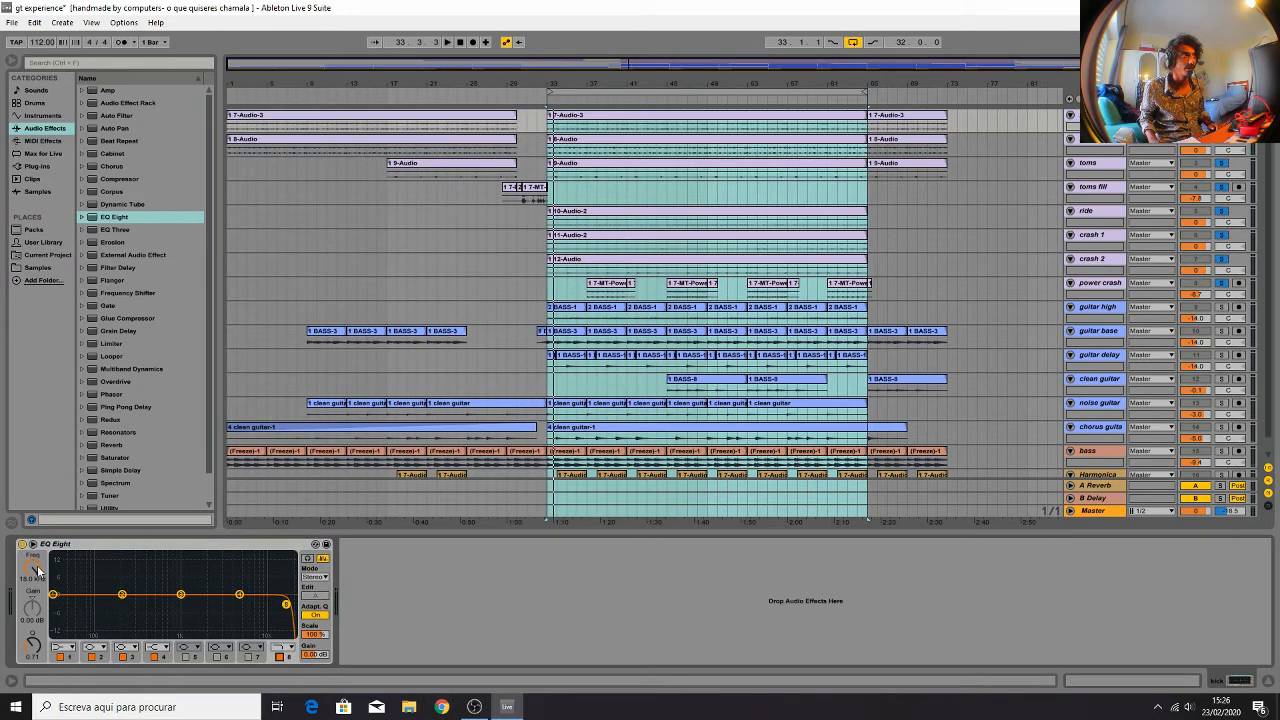
mouse_move(37, 565)
left_mouse_down()
mouse_move(37, 601)
mouse_move(37, 573)
left_mouse_up()
key("space")
key("space")
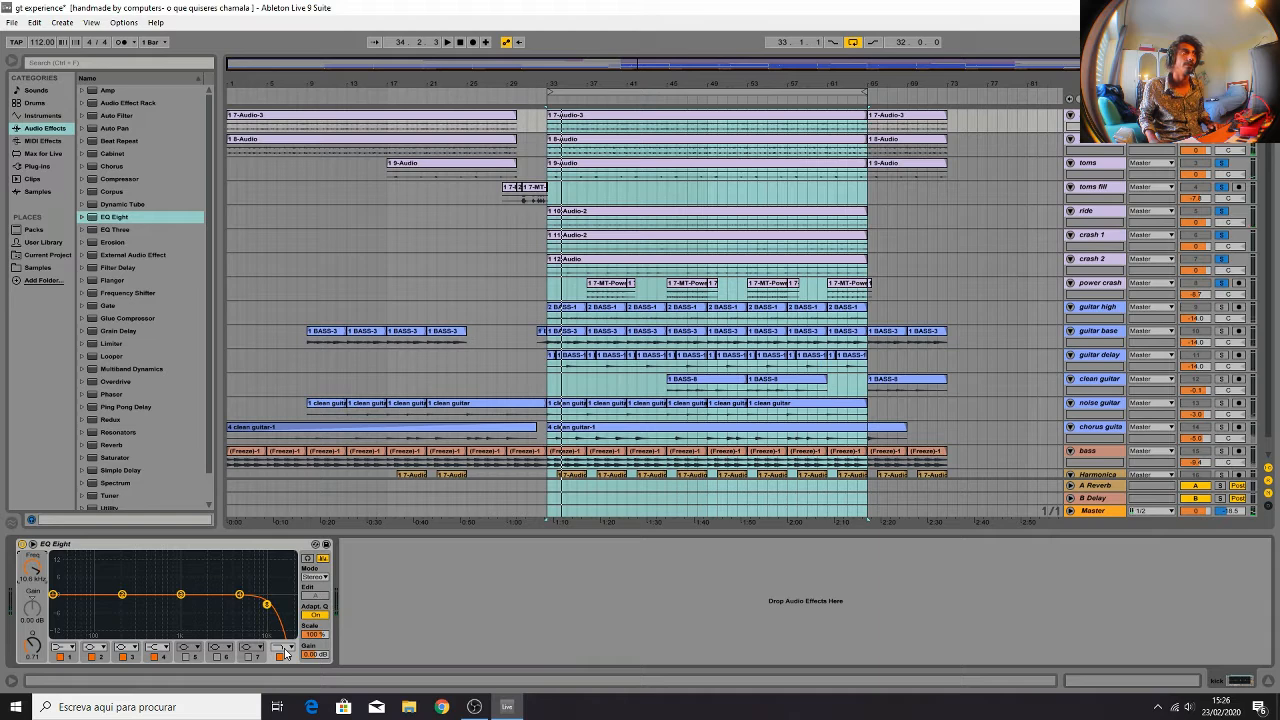
left_click(280, 657)
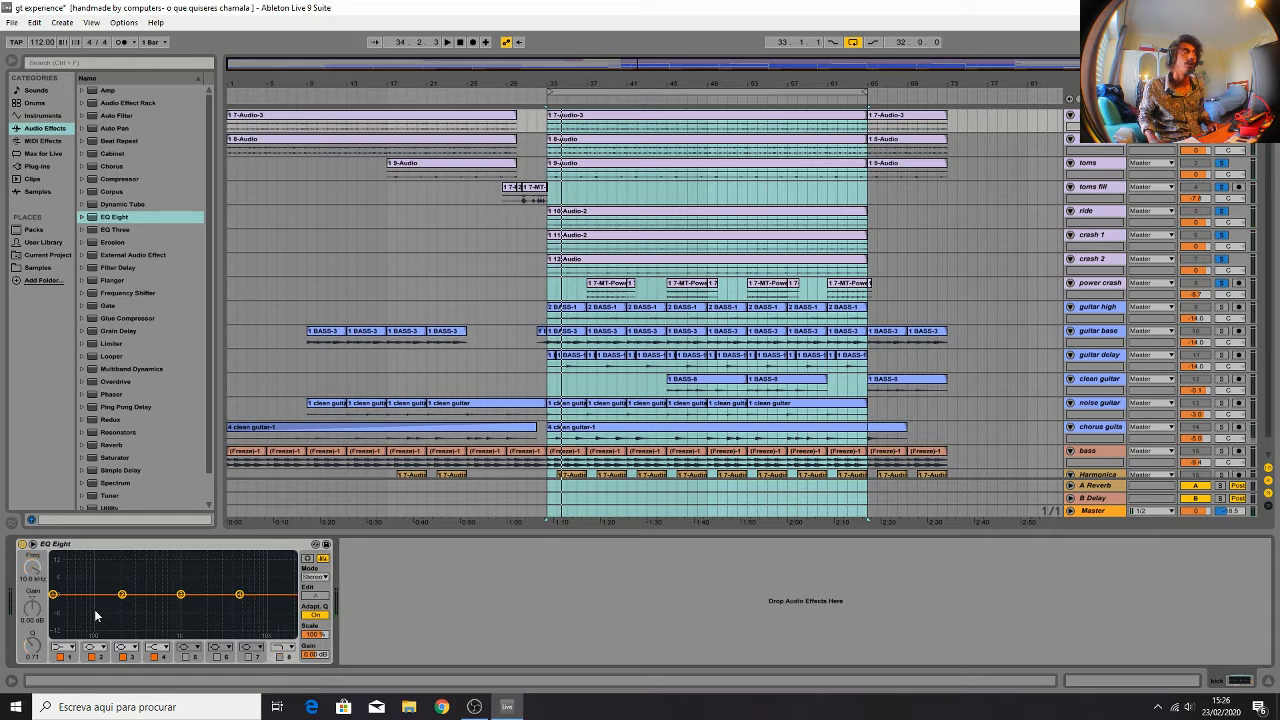
Shape the kick's EQ Eight with a 2.14 dB high shelf at 4.01 kHz on band 8 and a 5.24 dB cut at 1.00 kHz on band 3
left_click(281, 647)
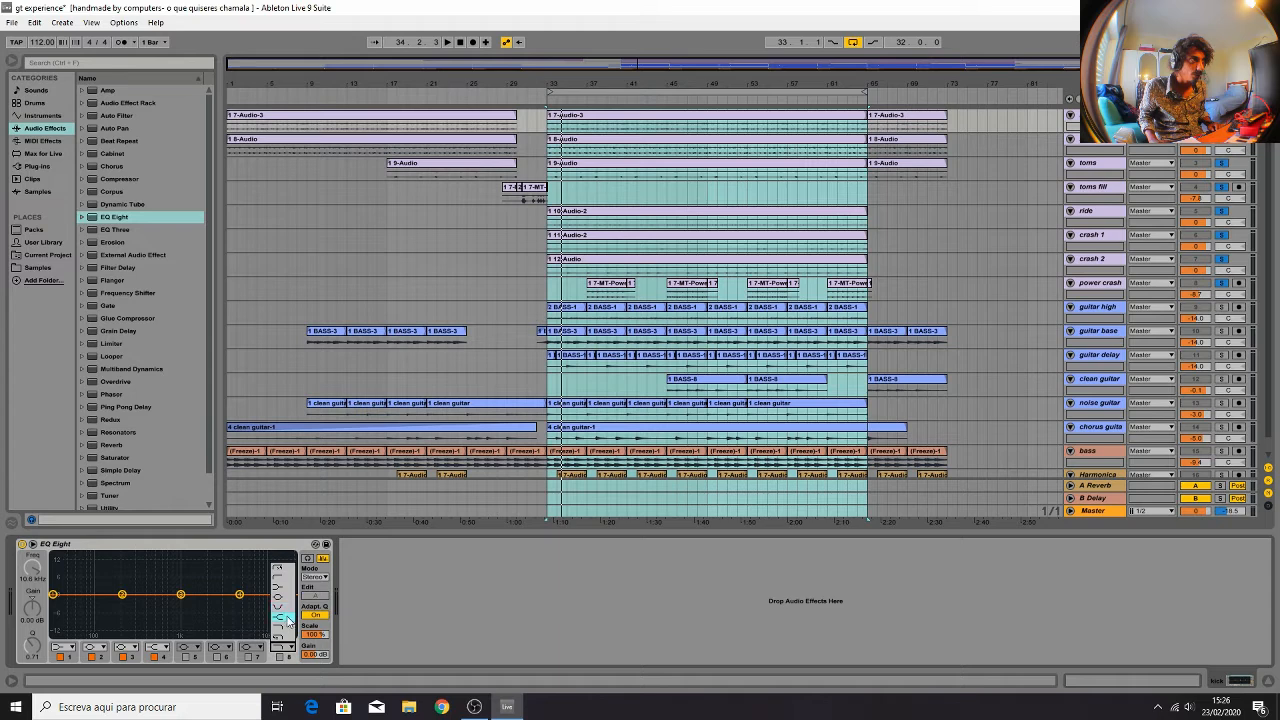
left_click(286, 617)
left_click(280, 657)
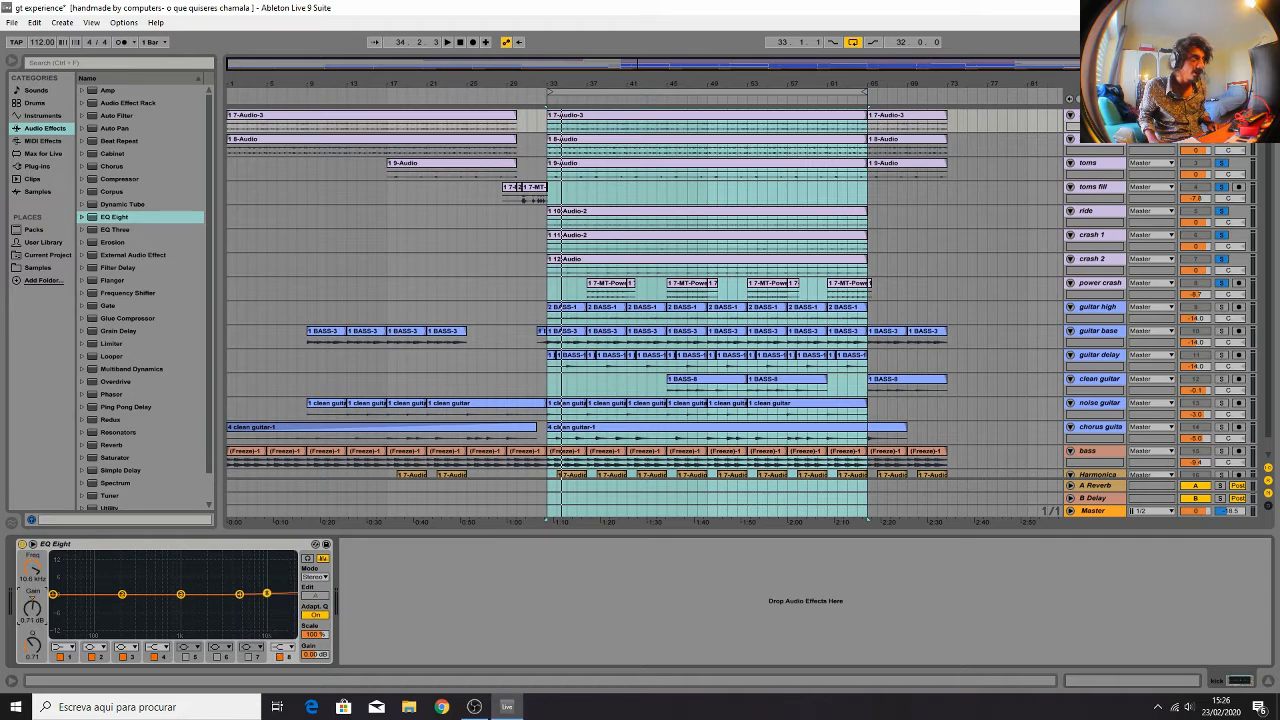
left_click_drag(36, 622, 35, 594)
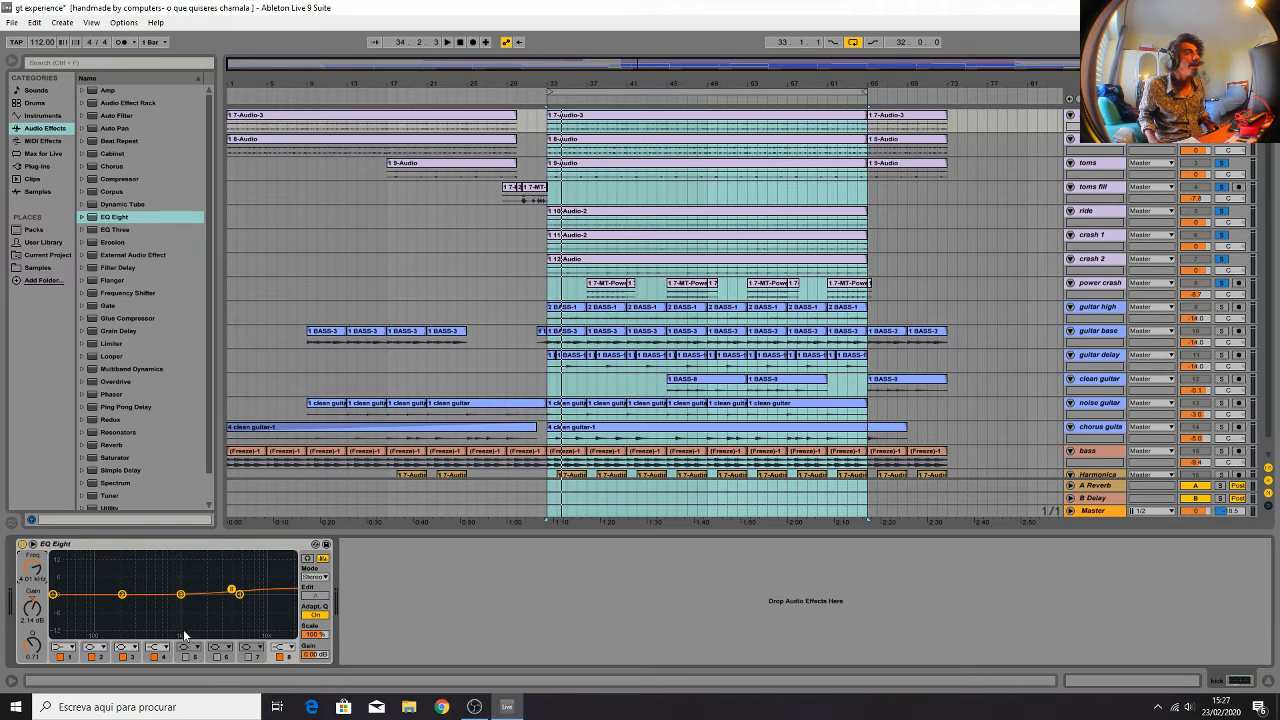
left_click(181, 596)
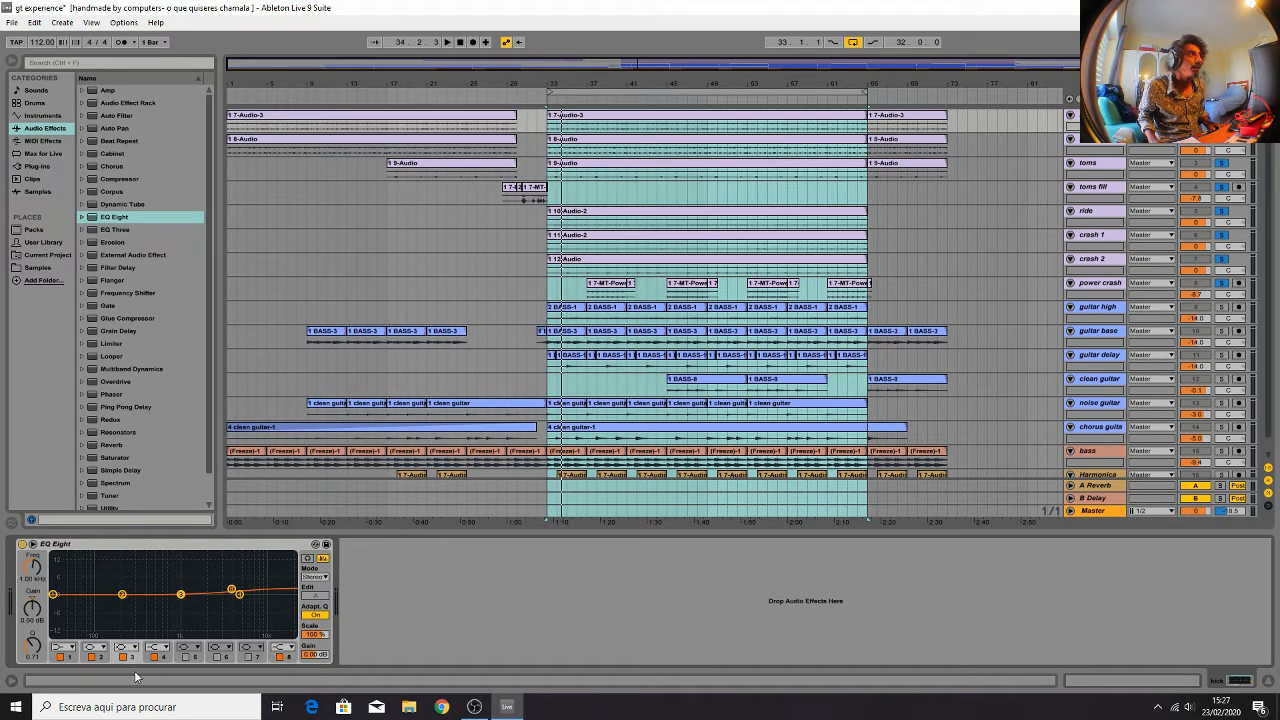
mouse_move(37, 613)
left_mouse_down()
mouse_move(42, 652)
mouse_move(40, 618)
left_mouse_up()
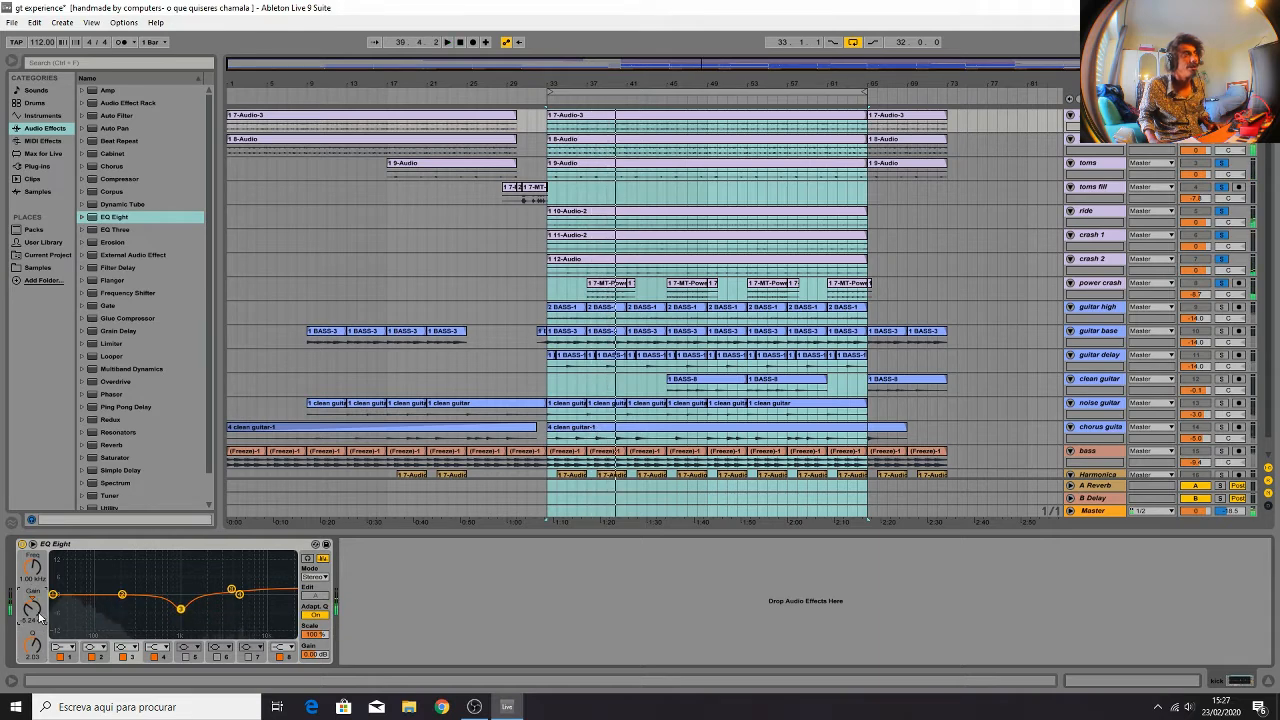
Stop playback and give band 1 of the snare's EQ Eight a low cut at 152 Hz with Q 0.93
key("space")
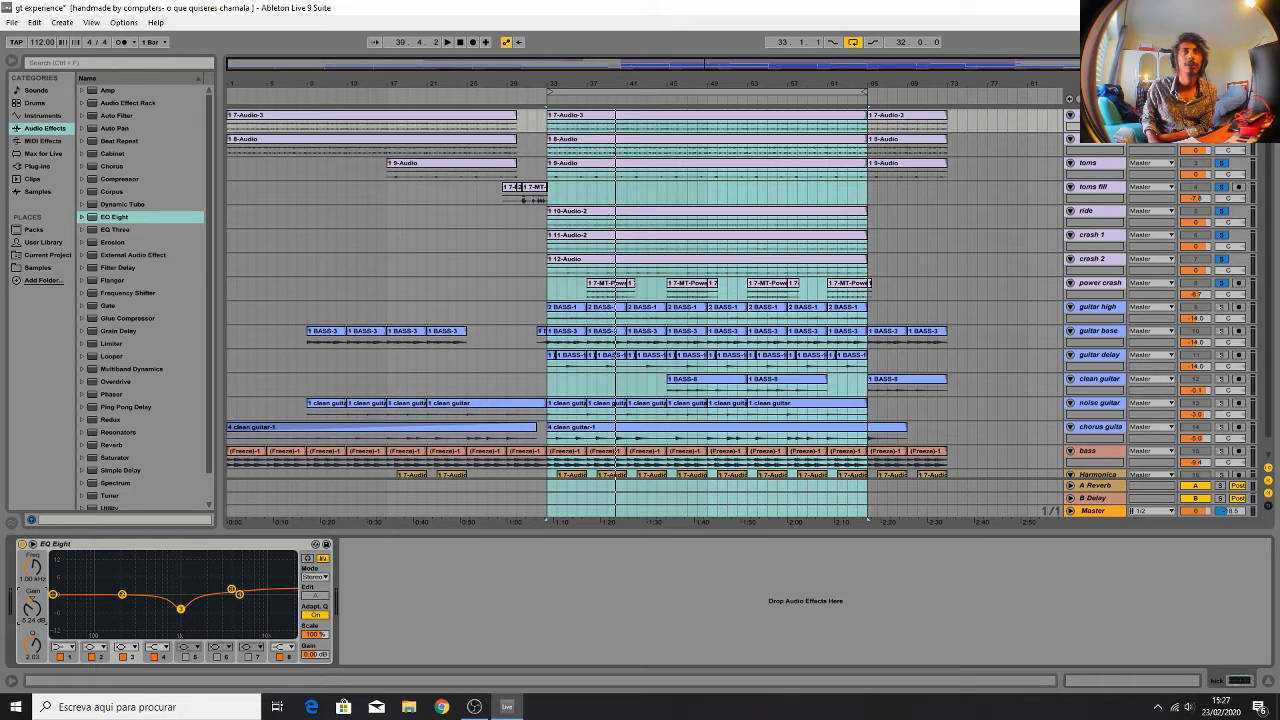
left_click(1117, 145)
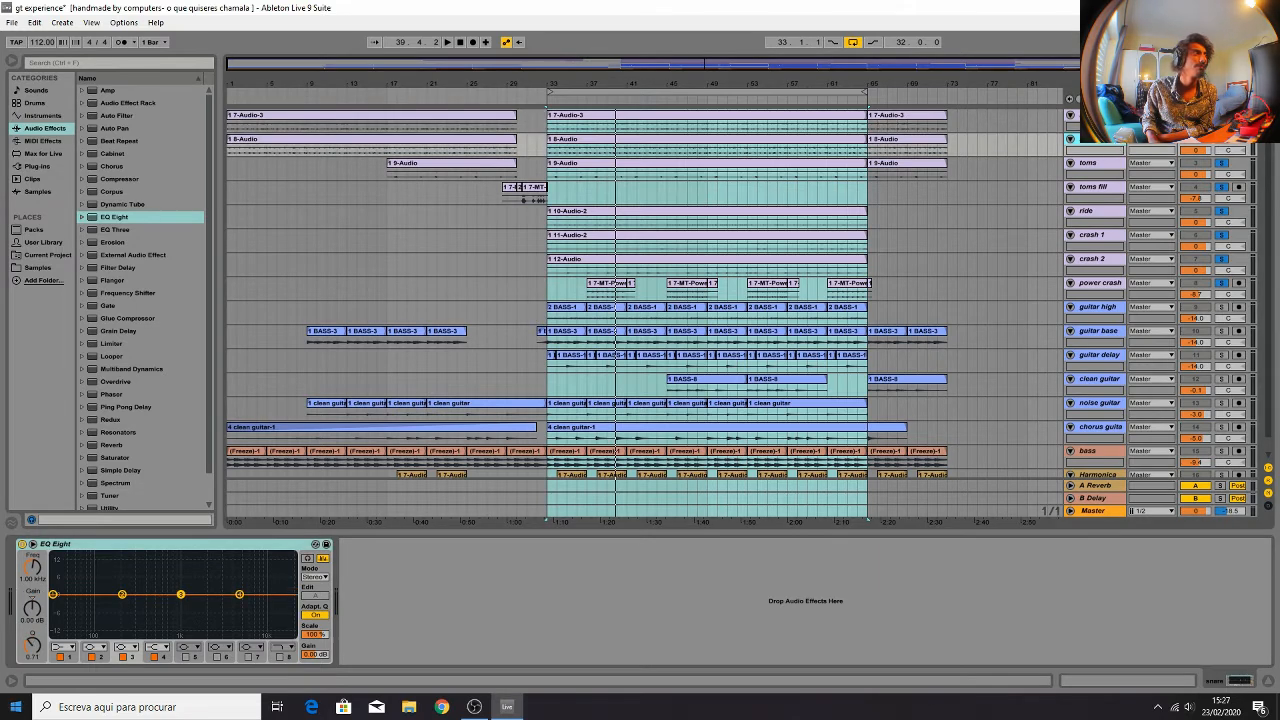
left_click(61, 647)
left_click(73, 581)
left_click_drag(48, 588, 112, 604)
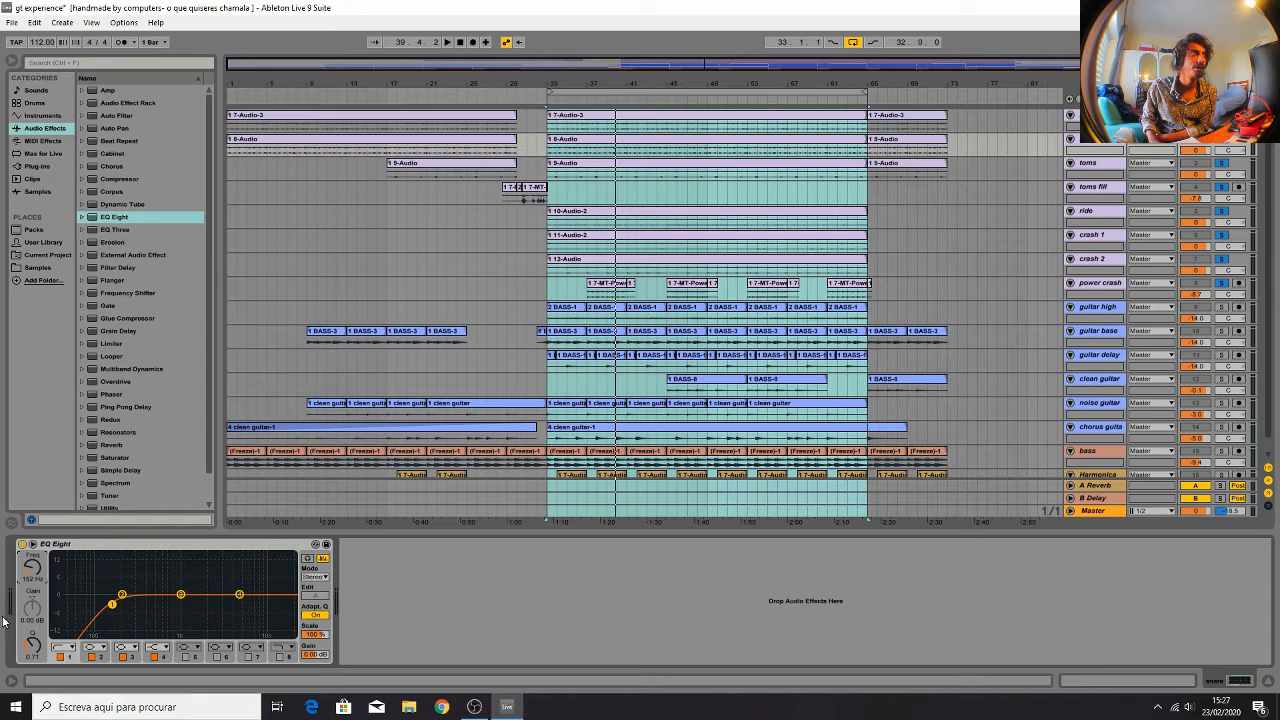
left_click_drag(20, 652, 20, 640)
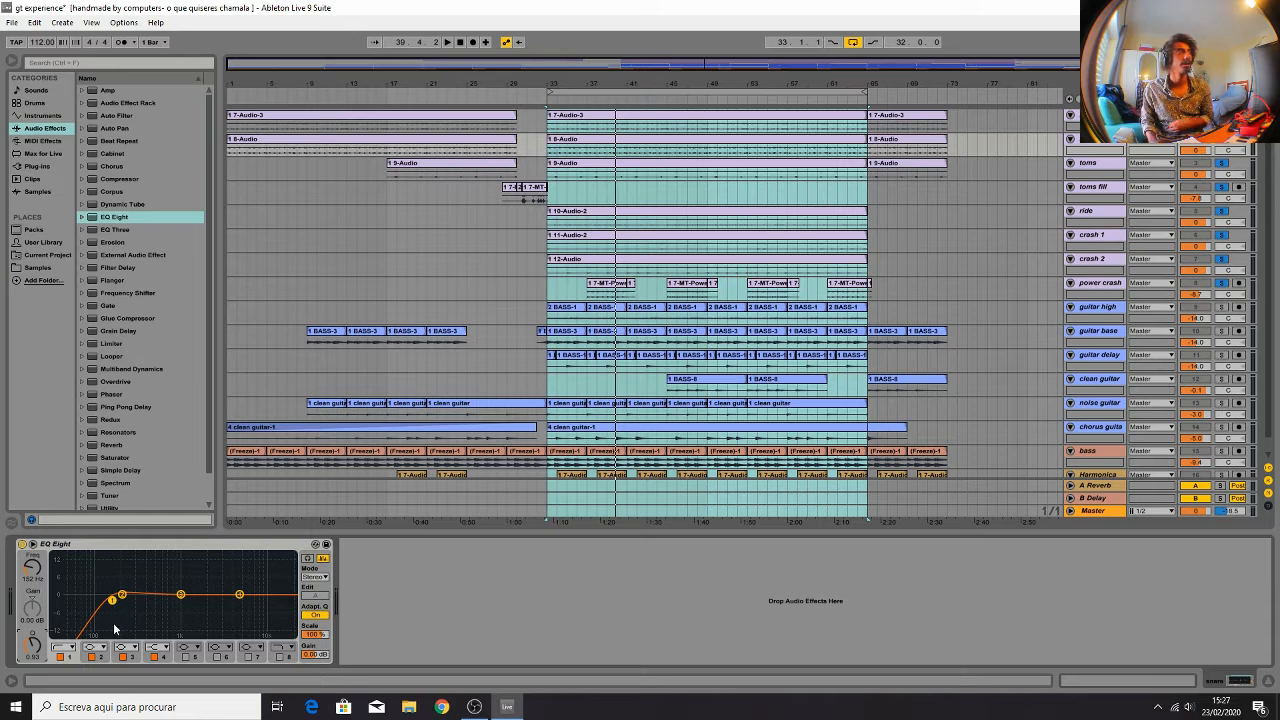
Audition the snare with its EQ Eight bypassed and active, sweep the low cut on band 1 and set it to 160 Hz
key("space")
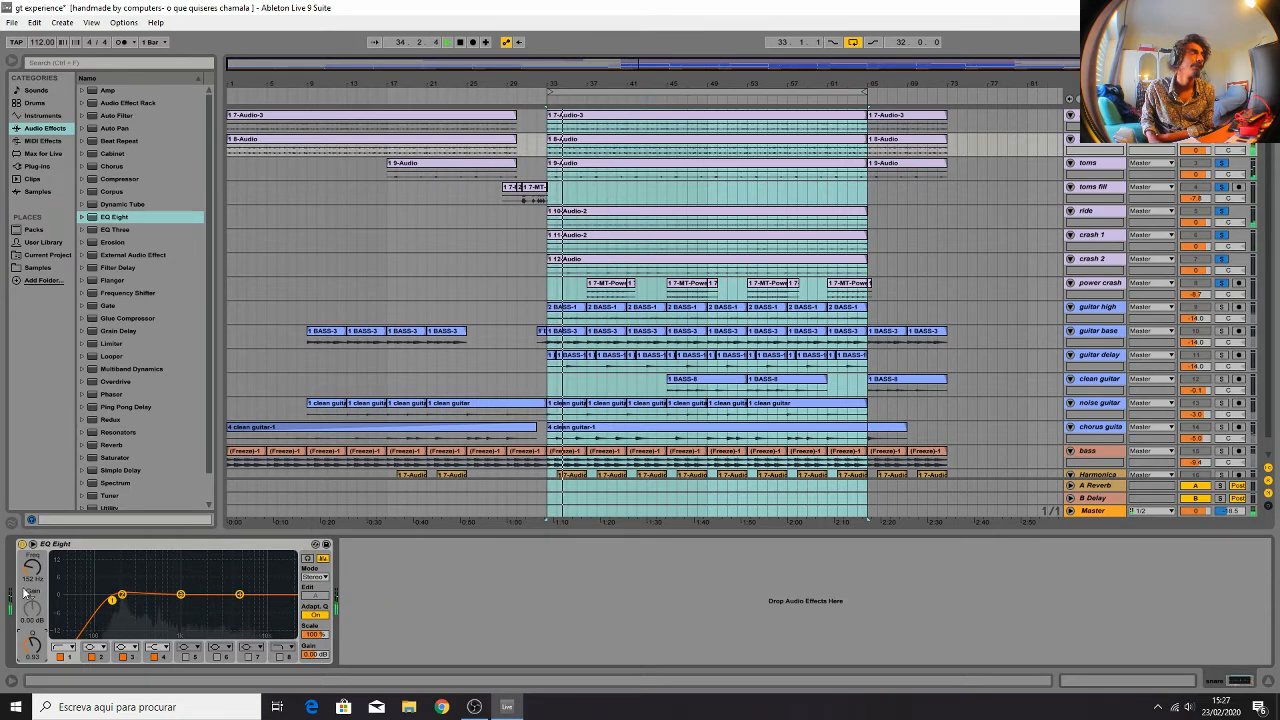
left_click(22, 544)
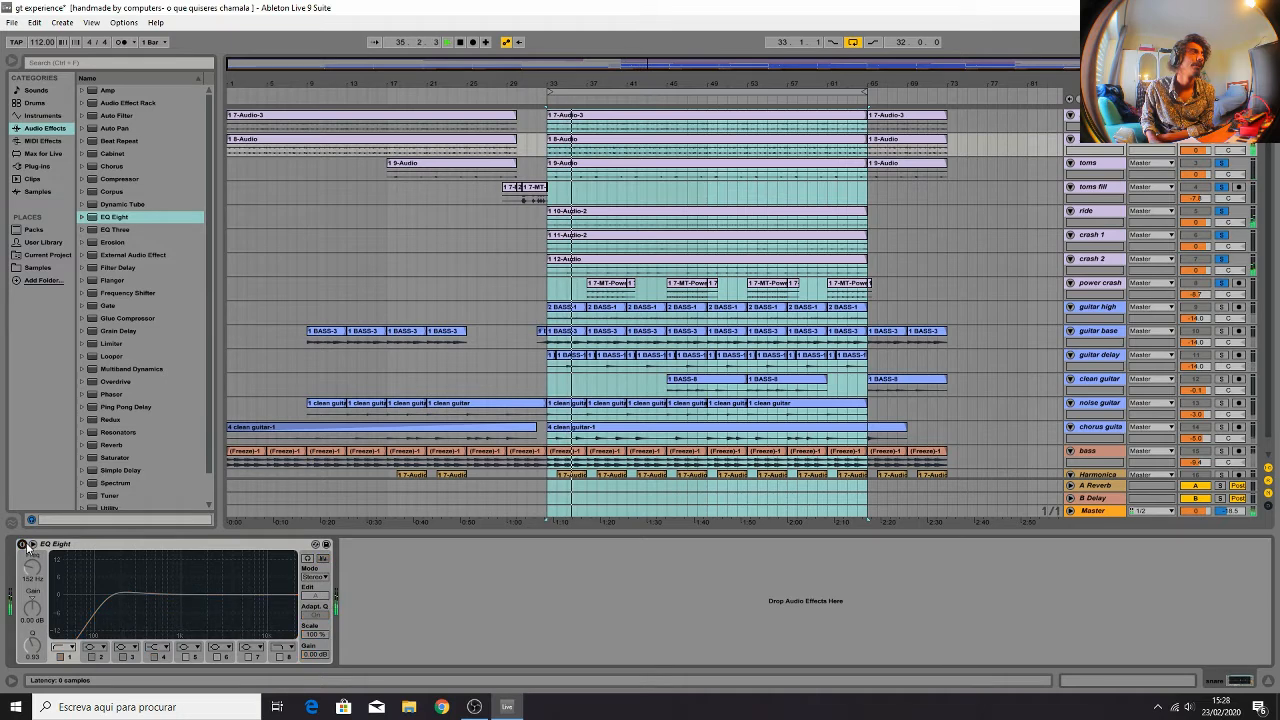
left_click(22, 544)
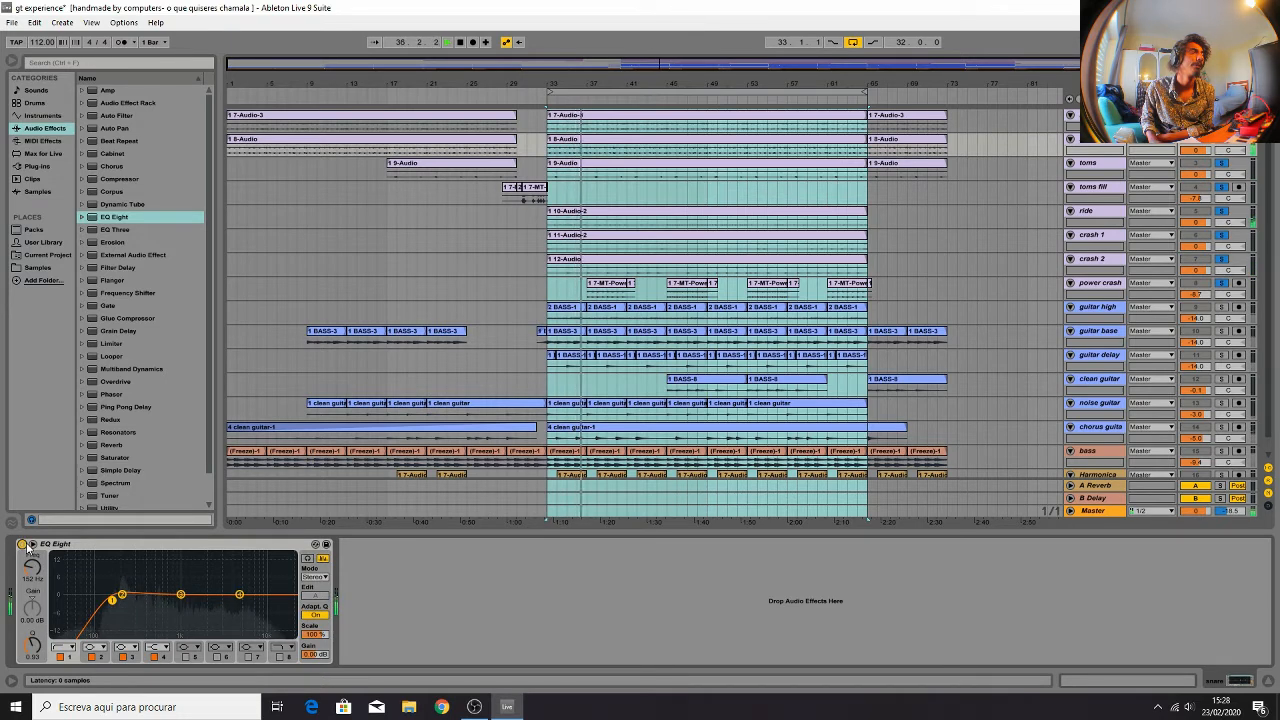
left_click_drag(32, 567, 32, 597)
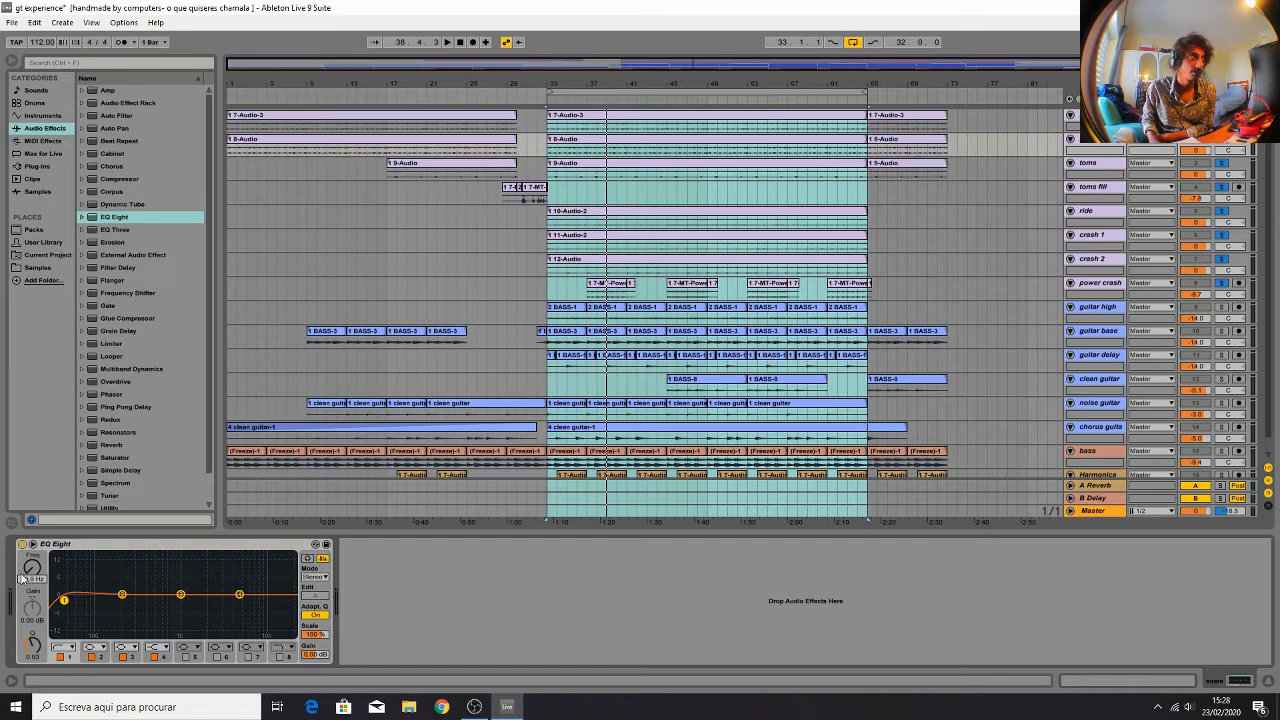
left_click_drag(22, 575, 22, 540)
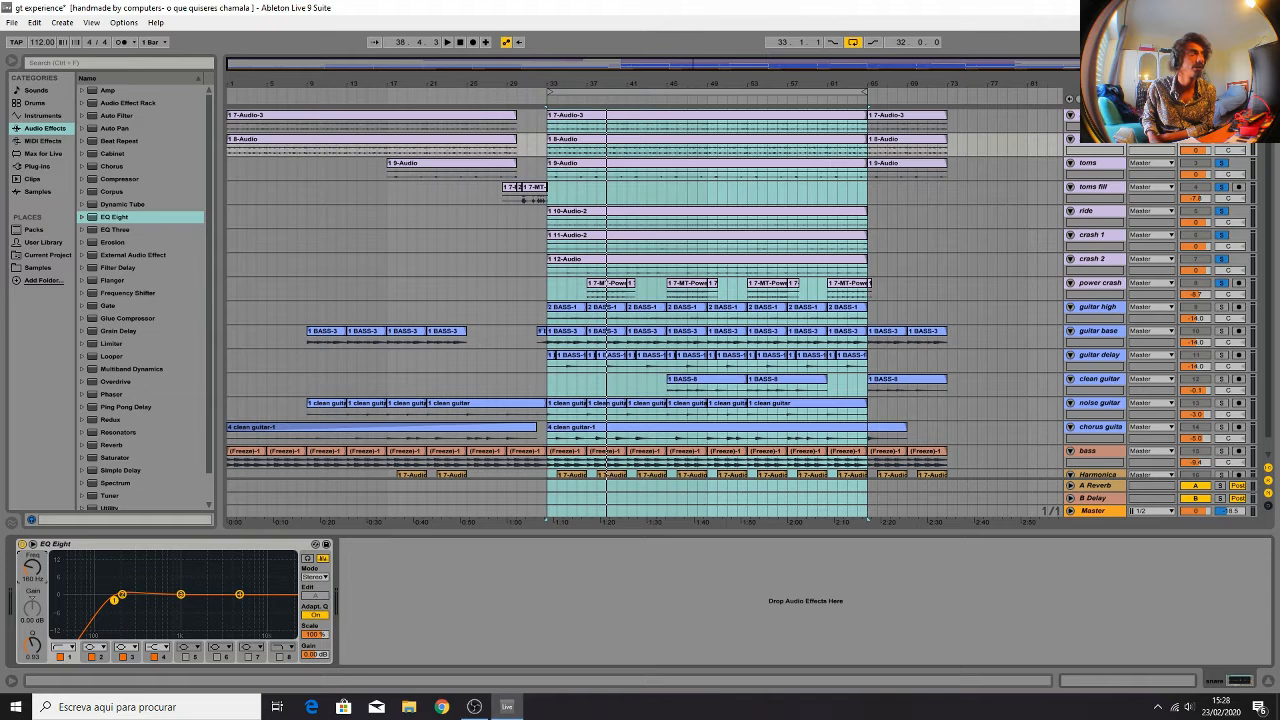
Boost band 4's high shelf at 5.00 kHz by 2.38 dB on the snare's EQ Eight and play the loop
left_click(239, 595)
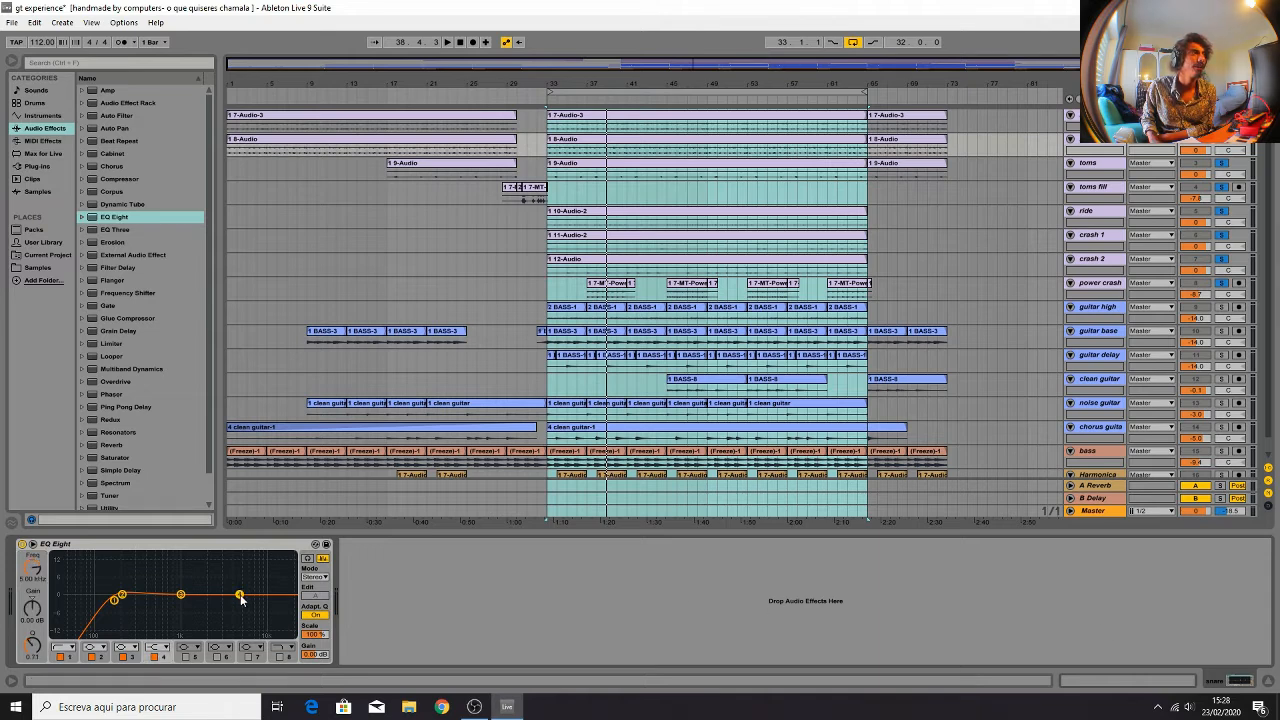
left_click_drag(239, 595, 239, 588)
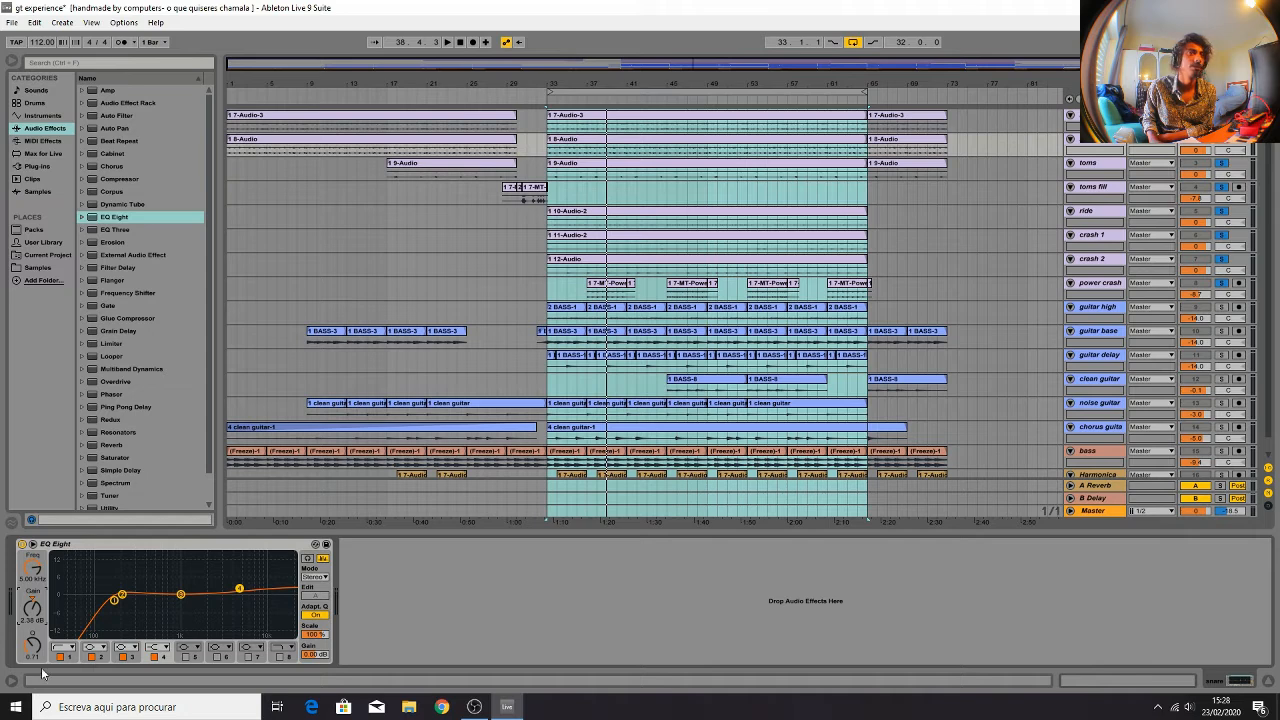
key("space")
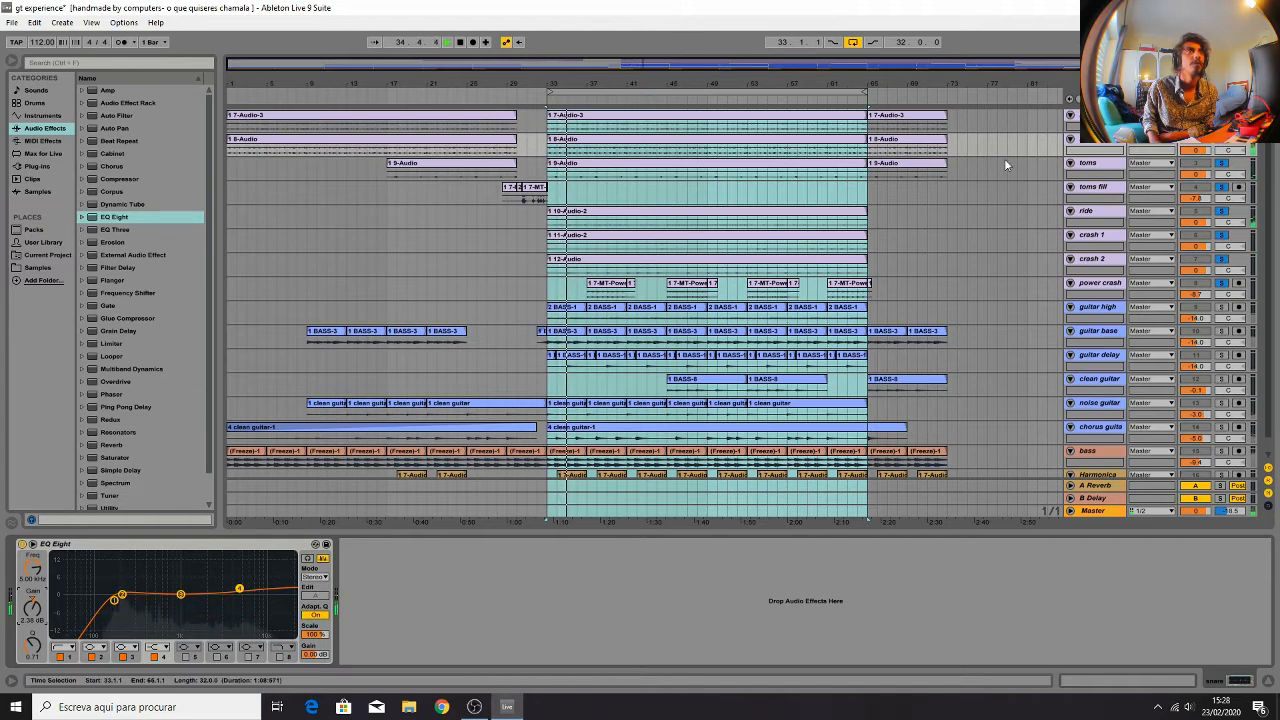
Give band 1 of the toms track's EQ Eight a low cut at 94.9 Hz with Q 0.93 and play the loop
left_click(921, 168)
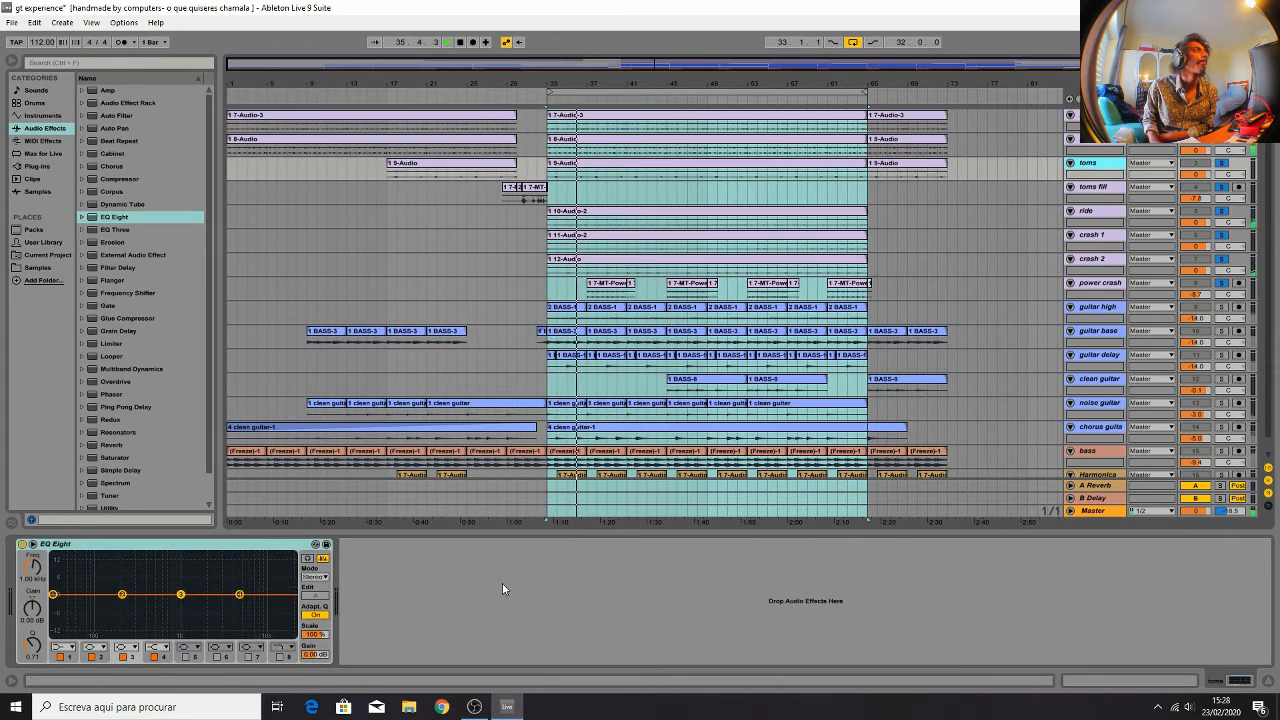
left_click(60, 648)
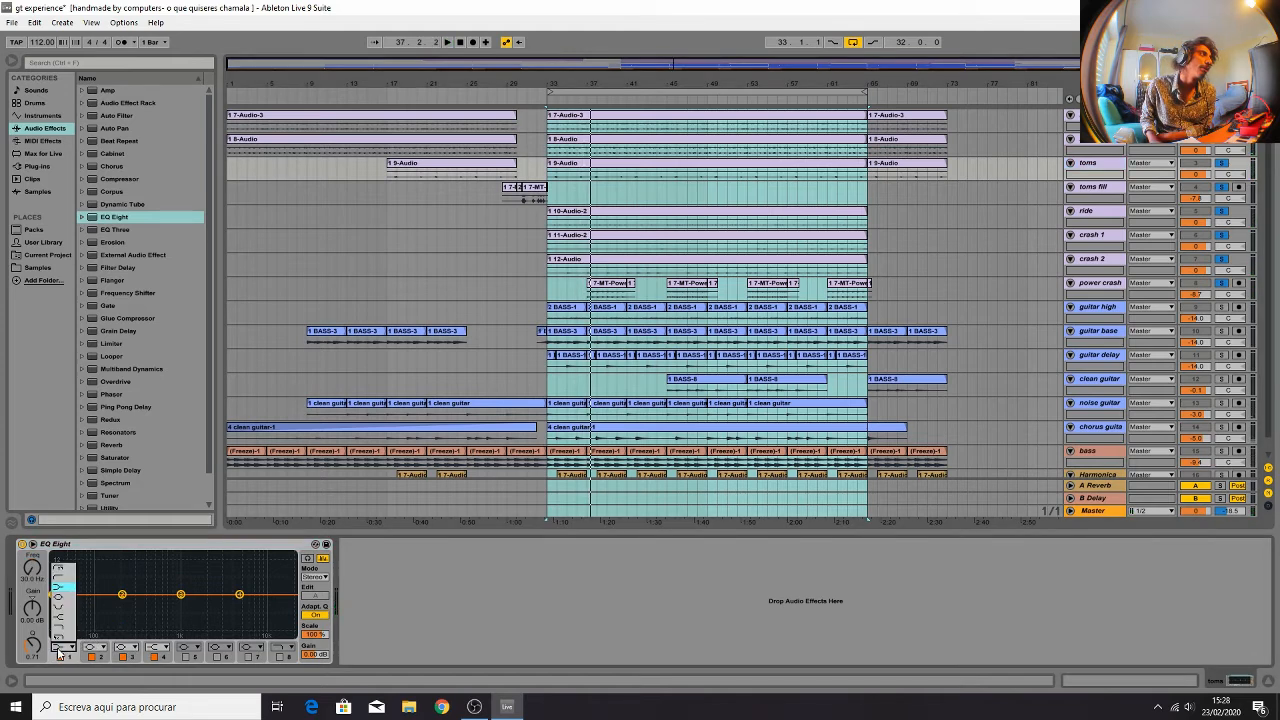
left_click(63, 597)
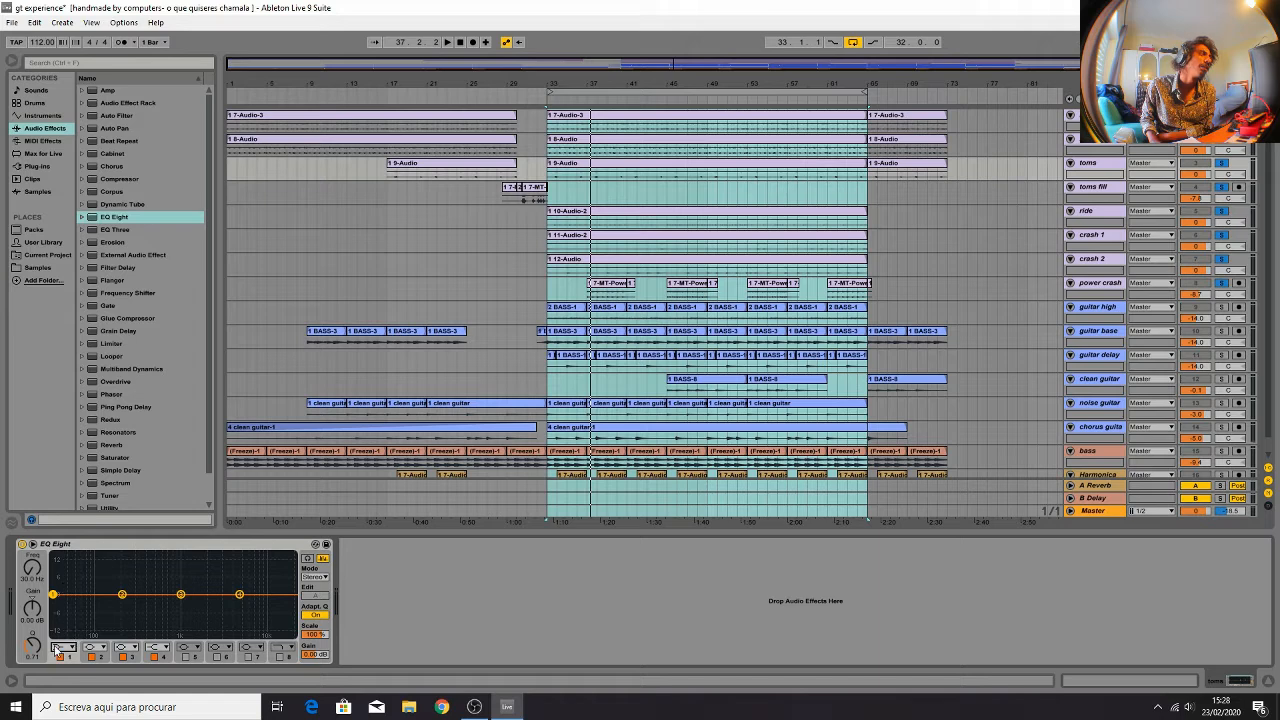
left_click(60, 648)
left_click(60, 578)
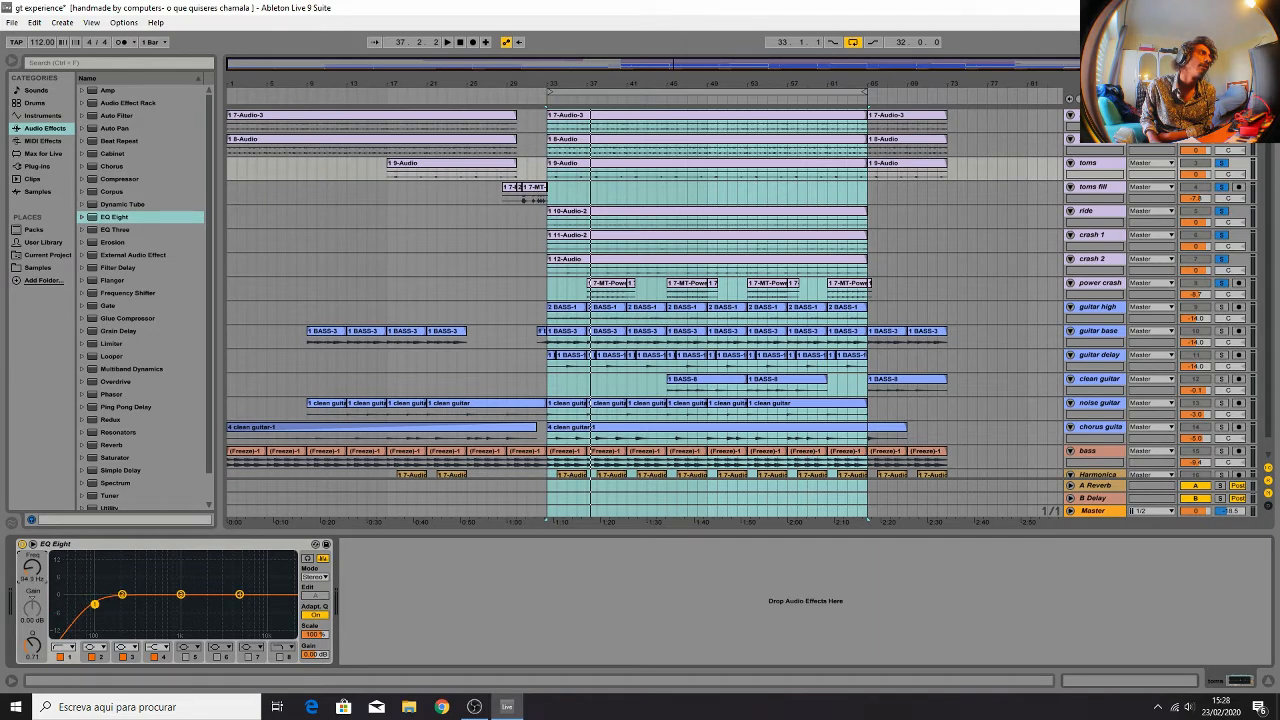
left_click_drag(33, 662, 33, 645)
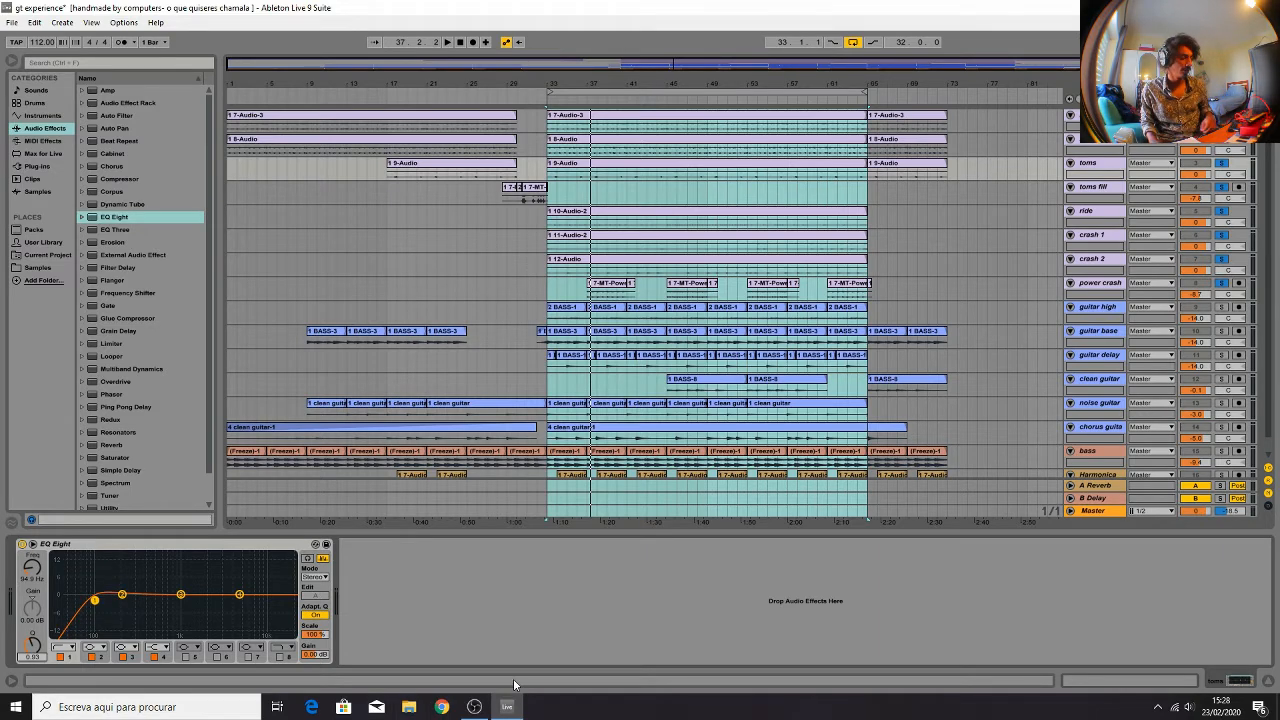
key("space")
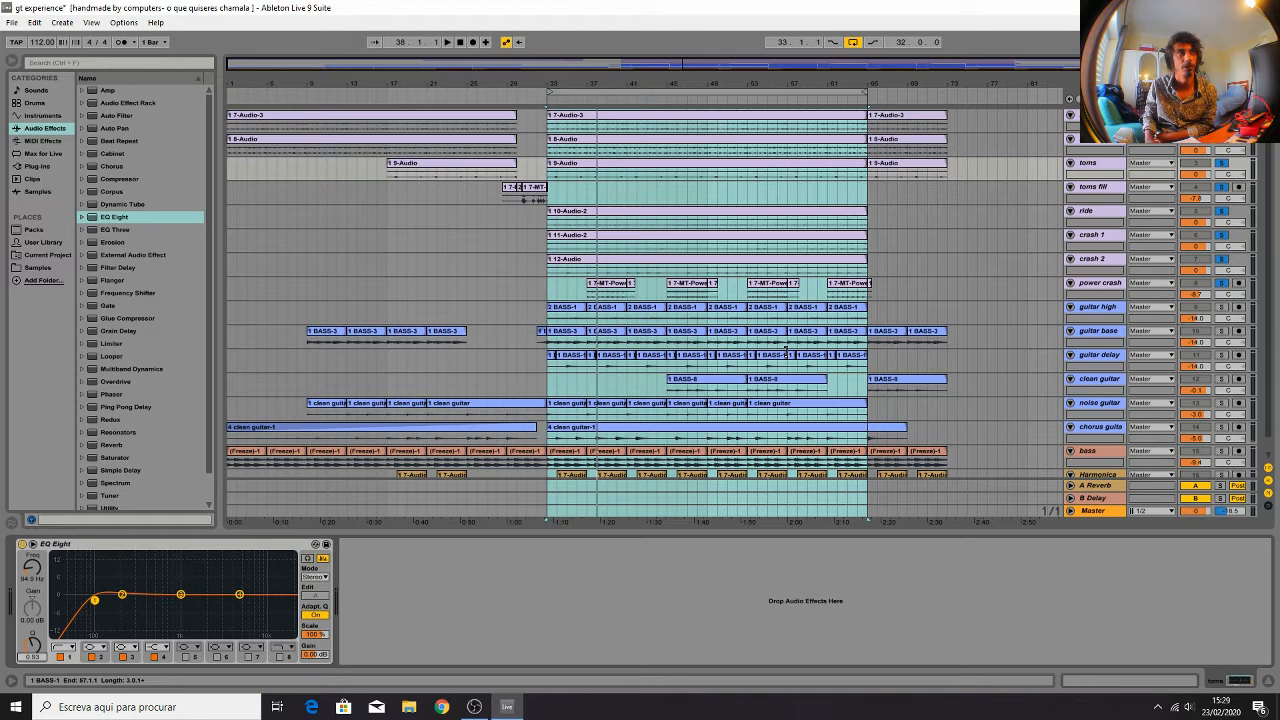
Give band 1 of the toms fill track's EQ Eight a low cut at 90.1 Hz with Q 0.96
left_click(1111, 210)
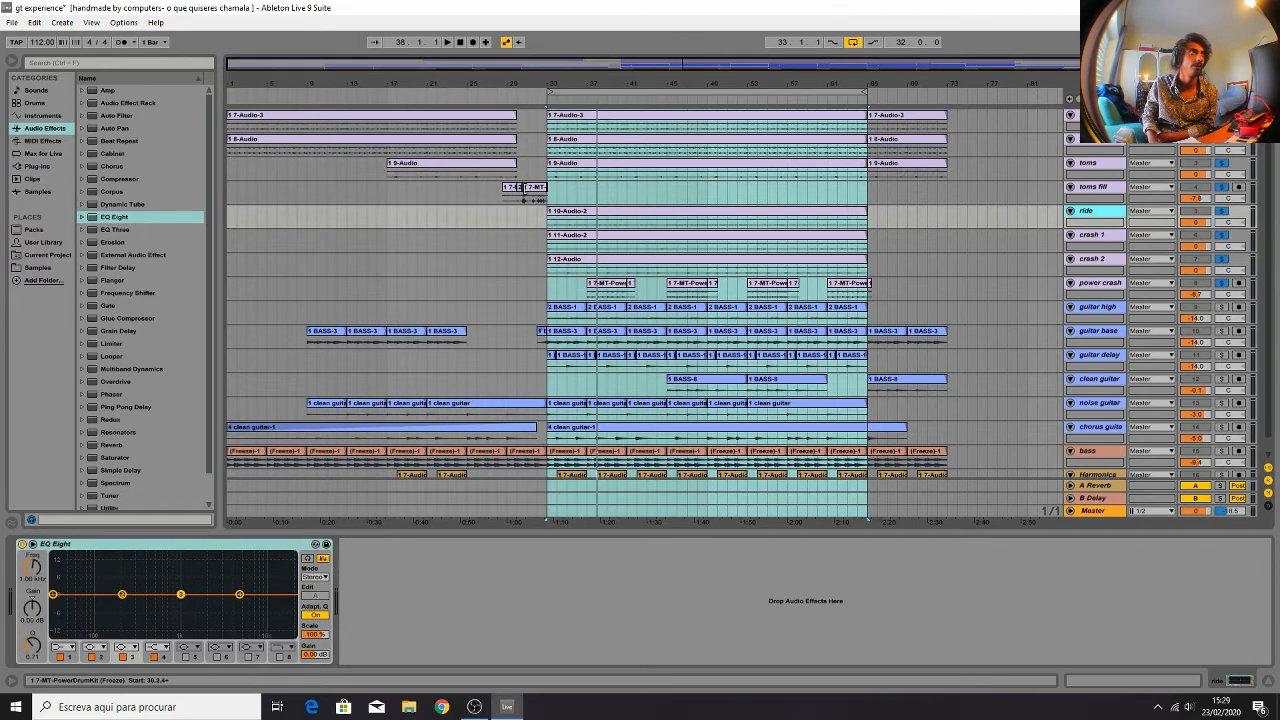
left_click(524, 199)
left_click(62, 650)
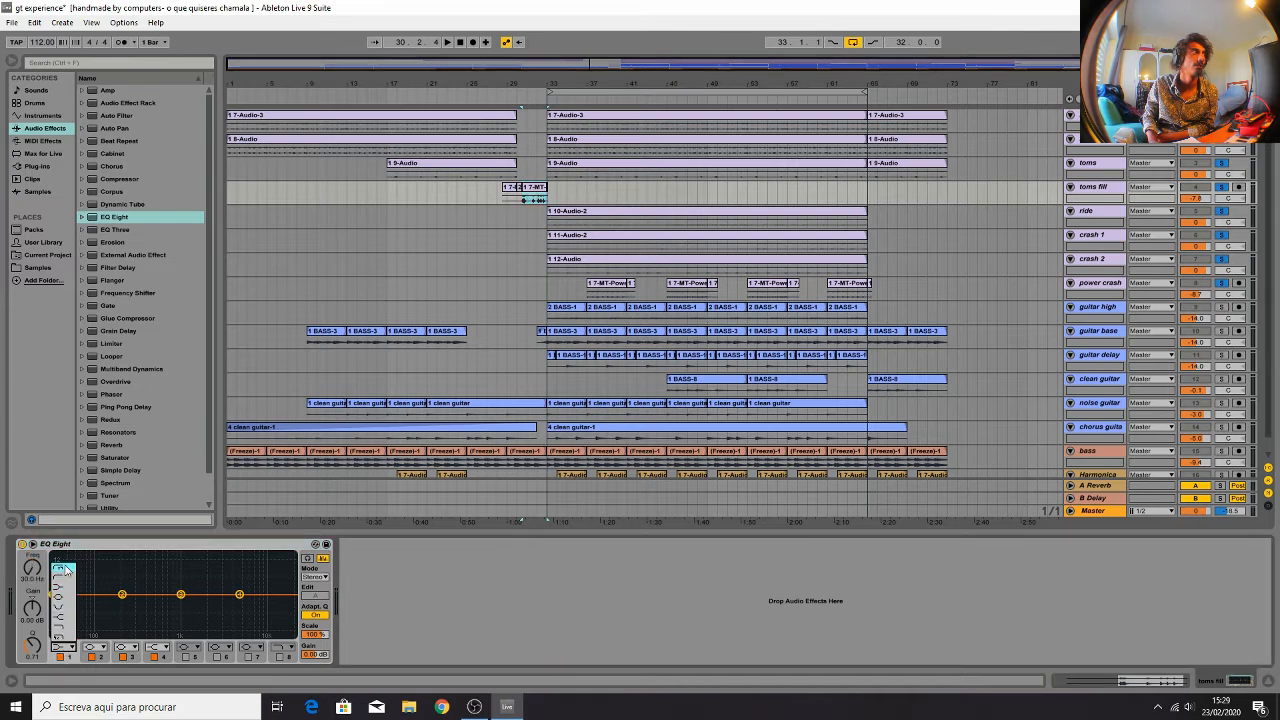
left_click(58, 588)
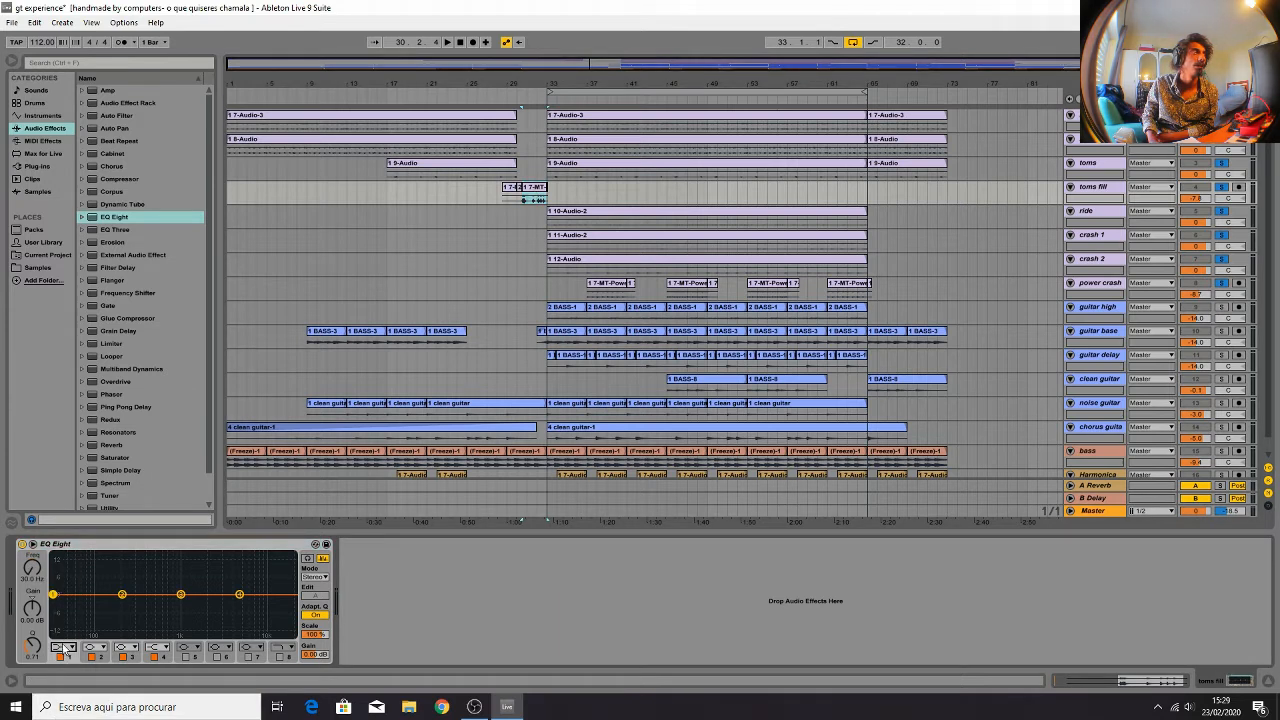
left_click(63, 649)
left_click(60, 590)
left_click_drag(56, 596, 85, 604)
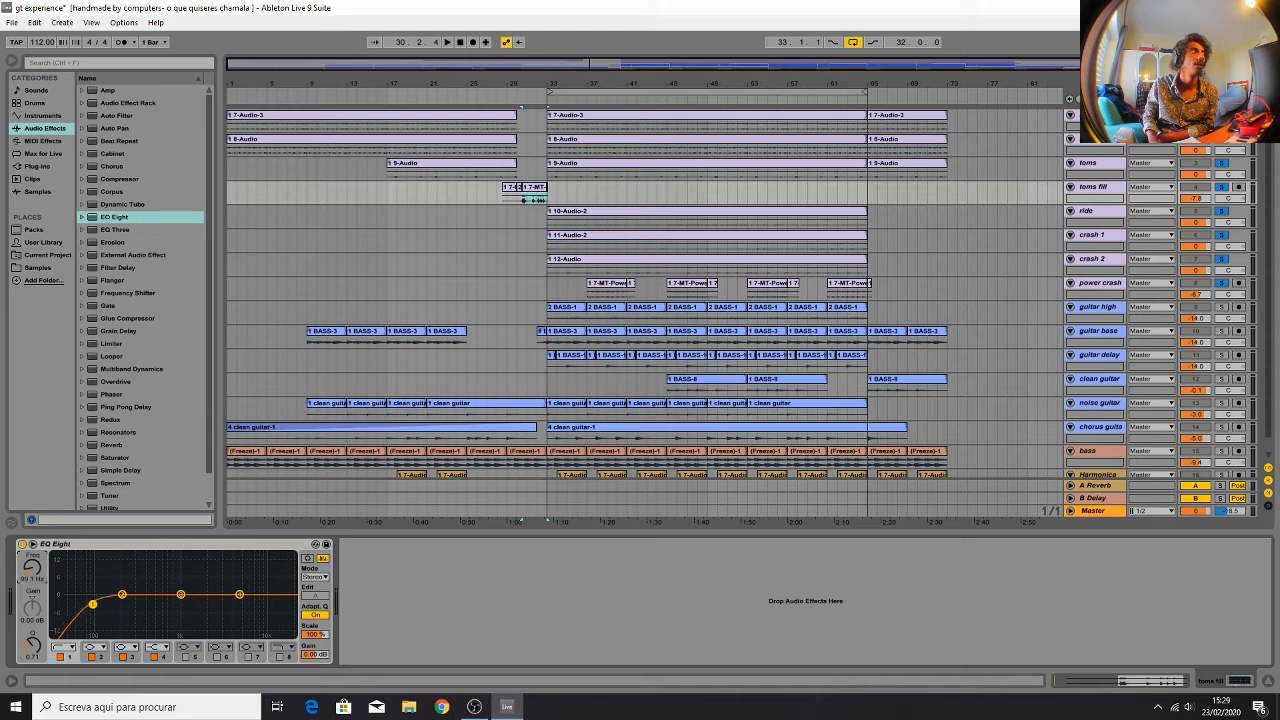
scroll(38, 646, "up", 2)
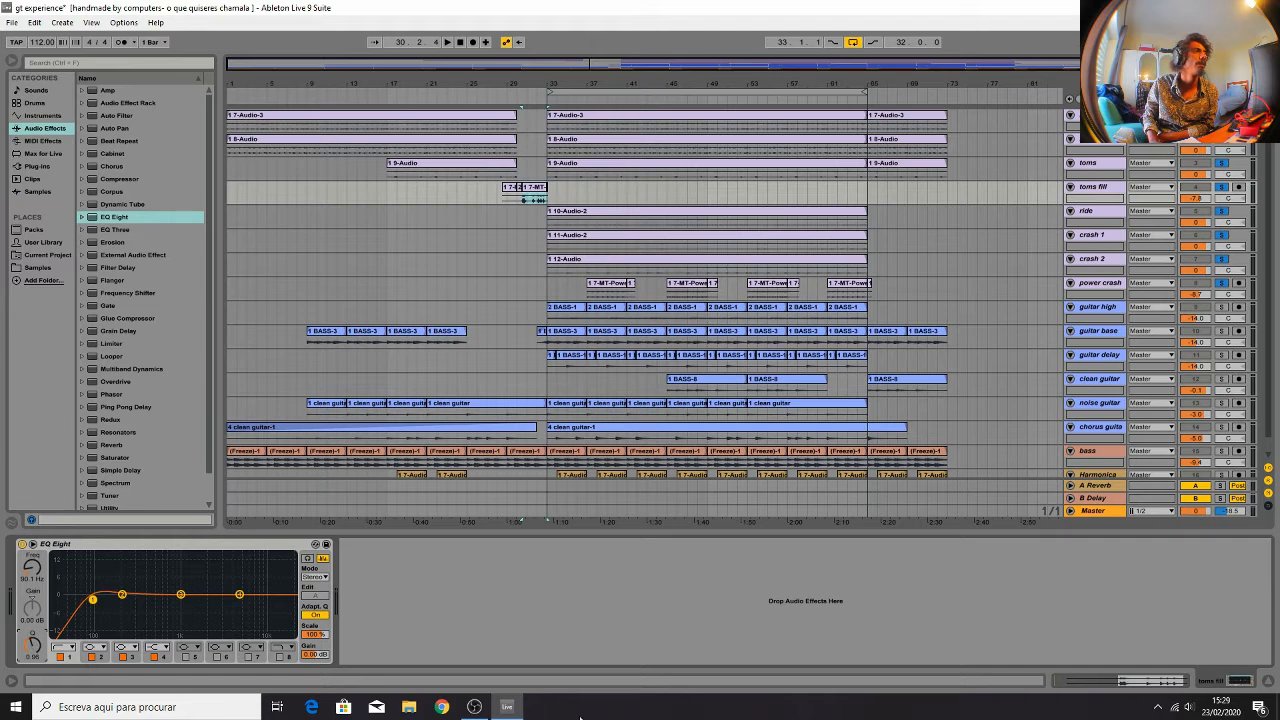
Give band 1 of the ride track's EQ Eight a low cut at 236 Hz and play the loop
left_click(673, 217)
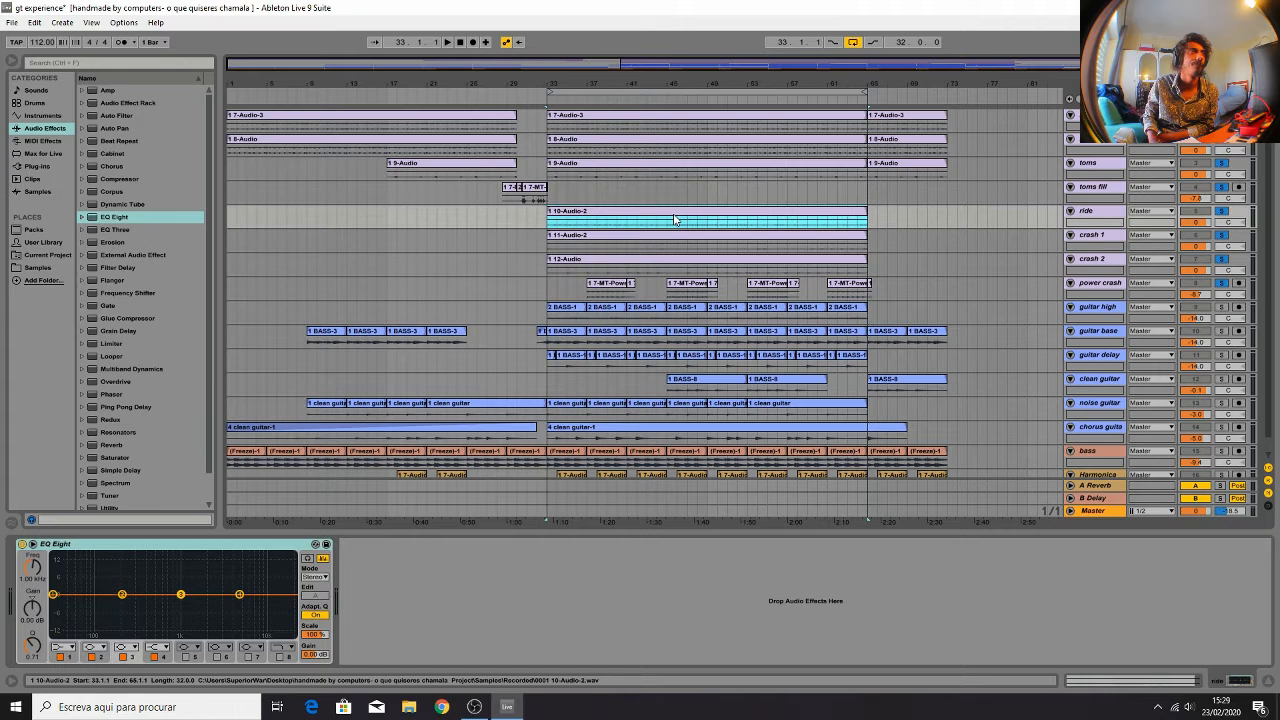
left_click(60, 649)
left_click(60, 577)
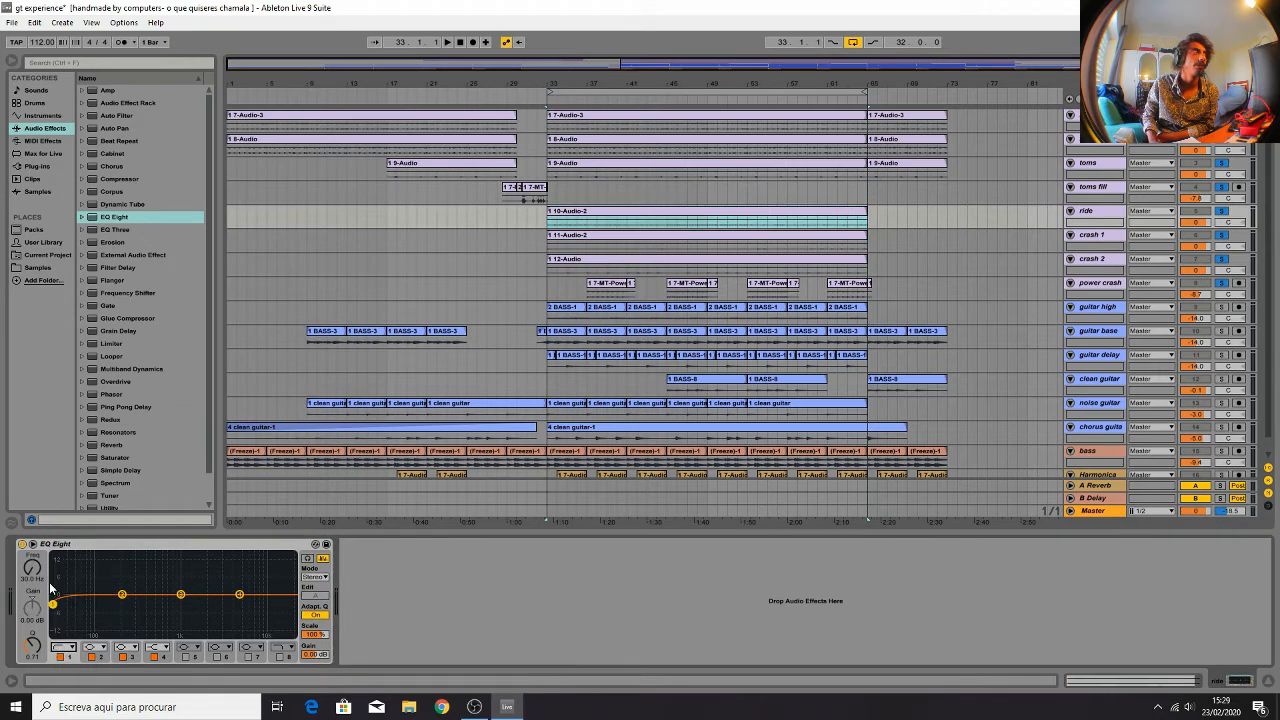
left_click_drag(51, 602, 121, 604)
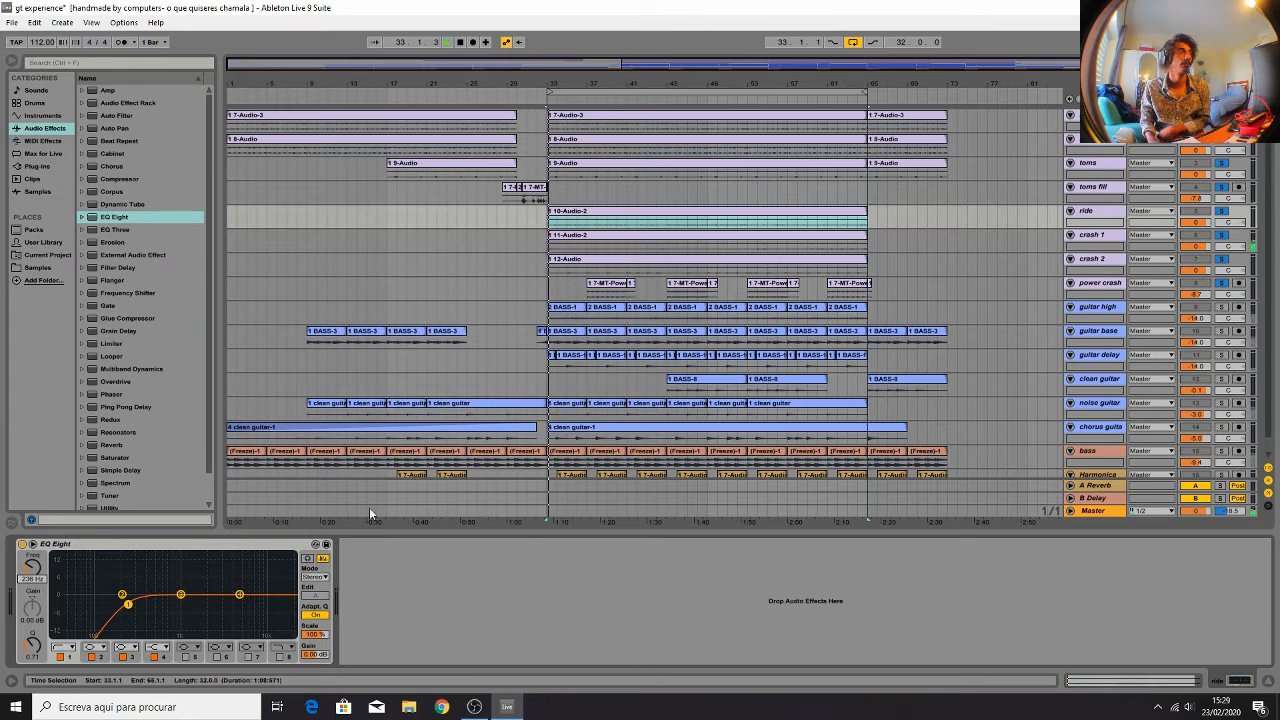
key("space")
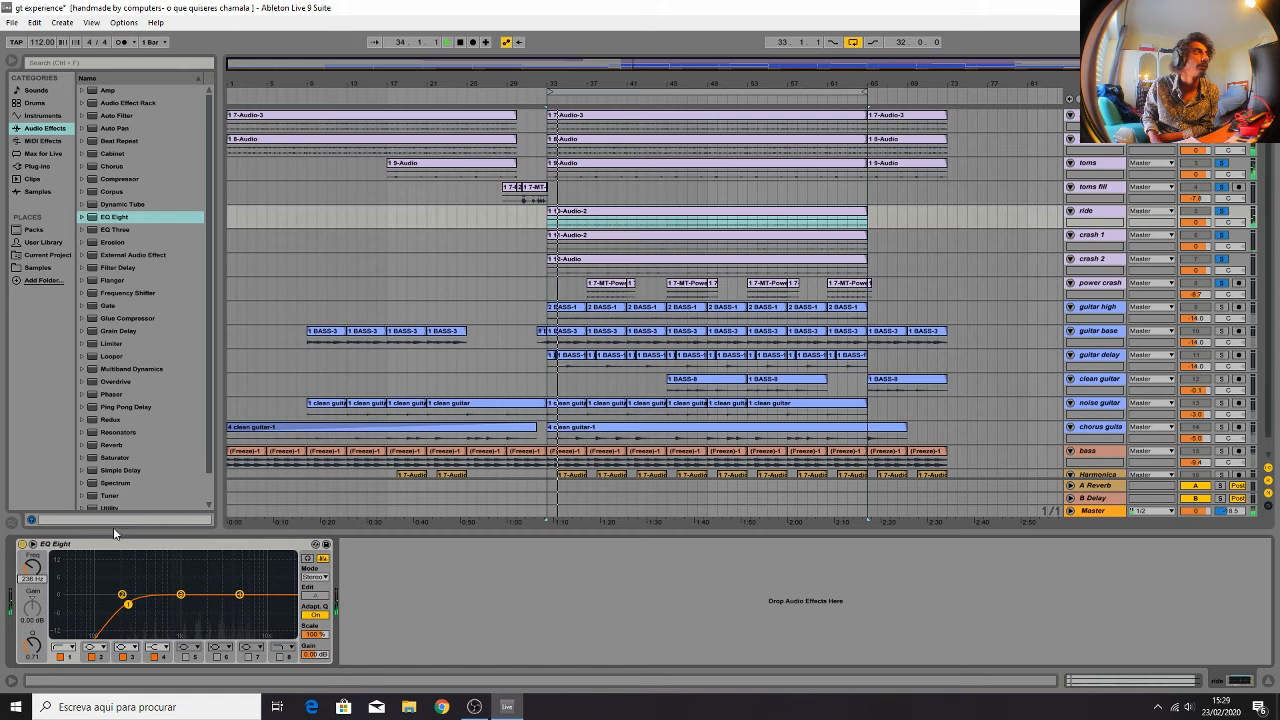
Change band 1 of the crash 2 track's EQ Eight to a low cut and raise its frequency during playback
left_click(680, 240)
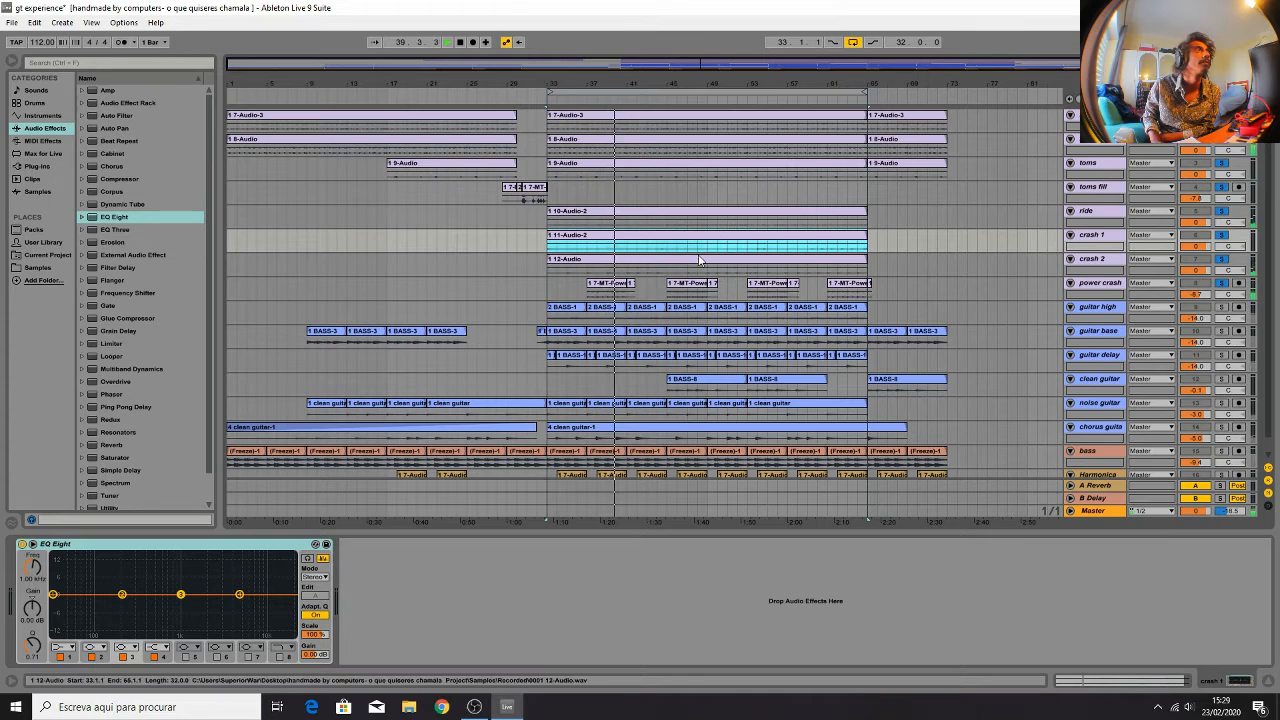
key("Down")
left_click(59, 657)
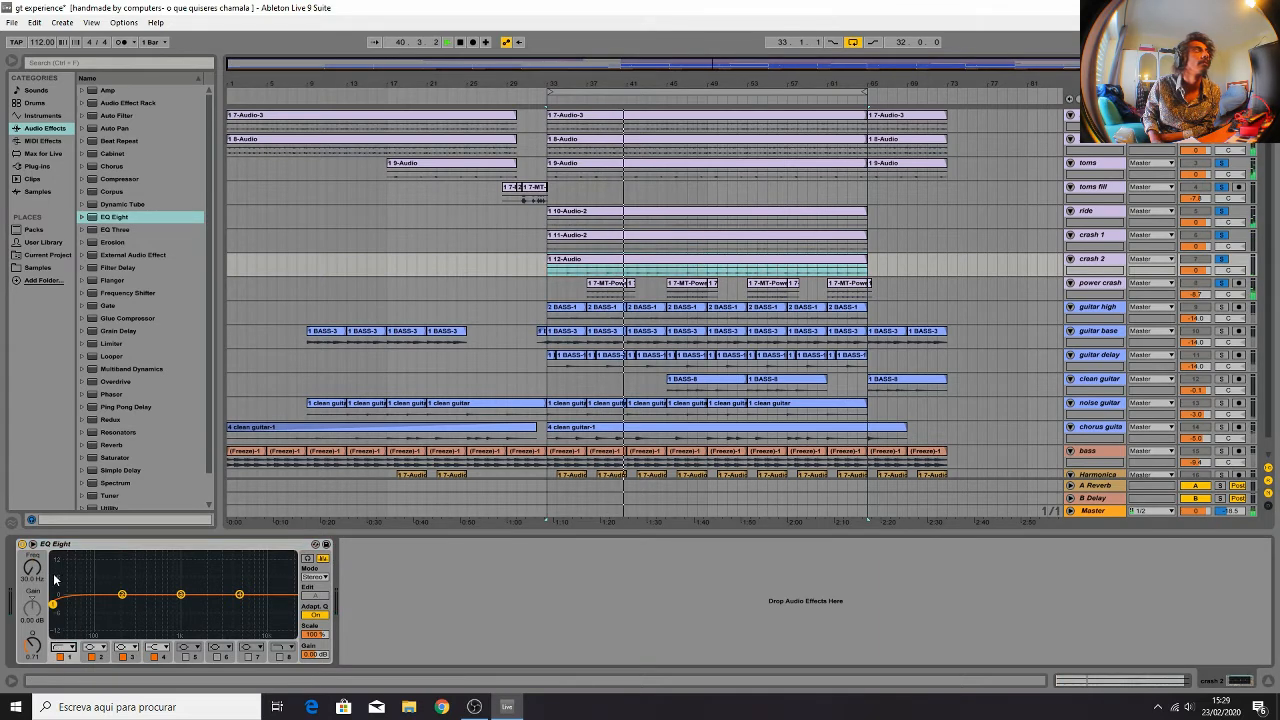
left_click_drag(66, 604, 29, 556)
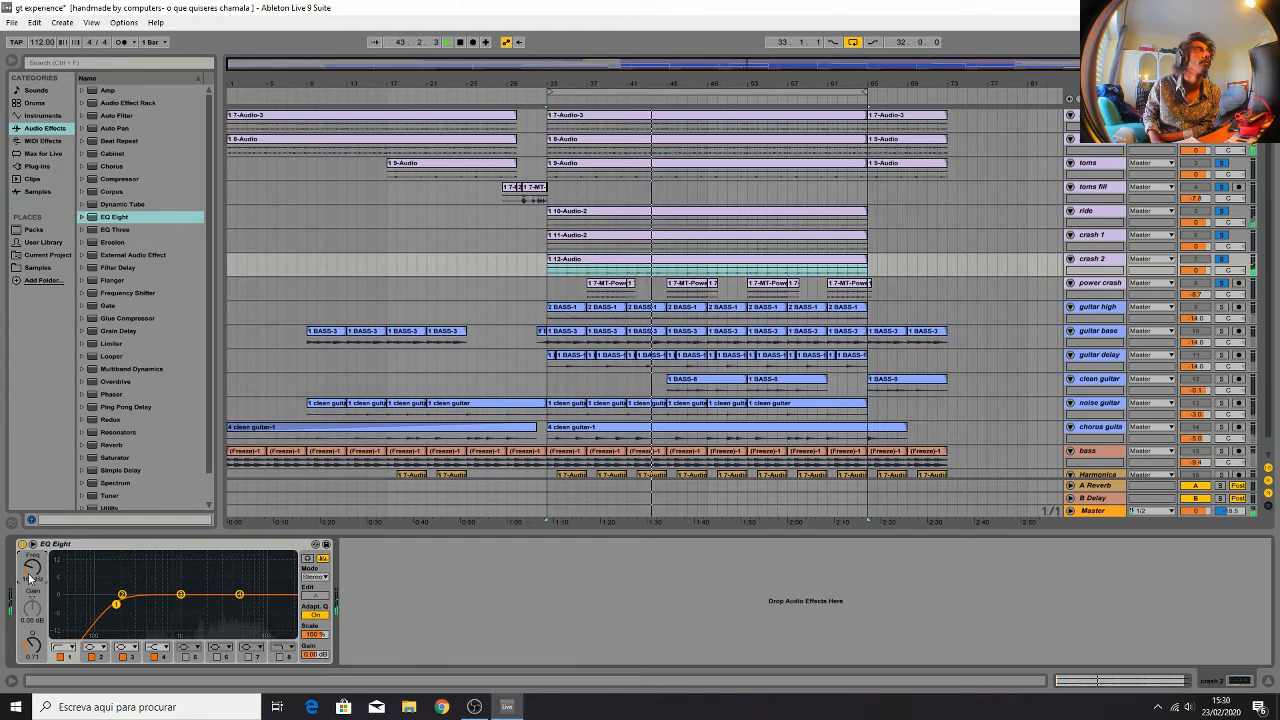
Give band 1 of the crash 1 track's EQ Eight a low cut at 351 Hz with Q 0.89
left_click(623, 235)
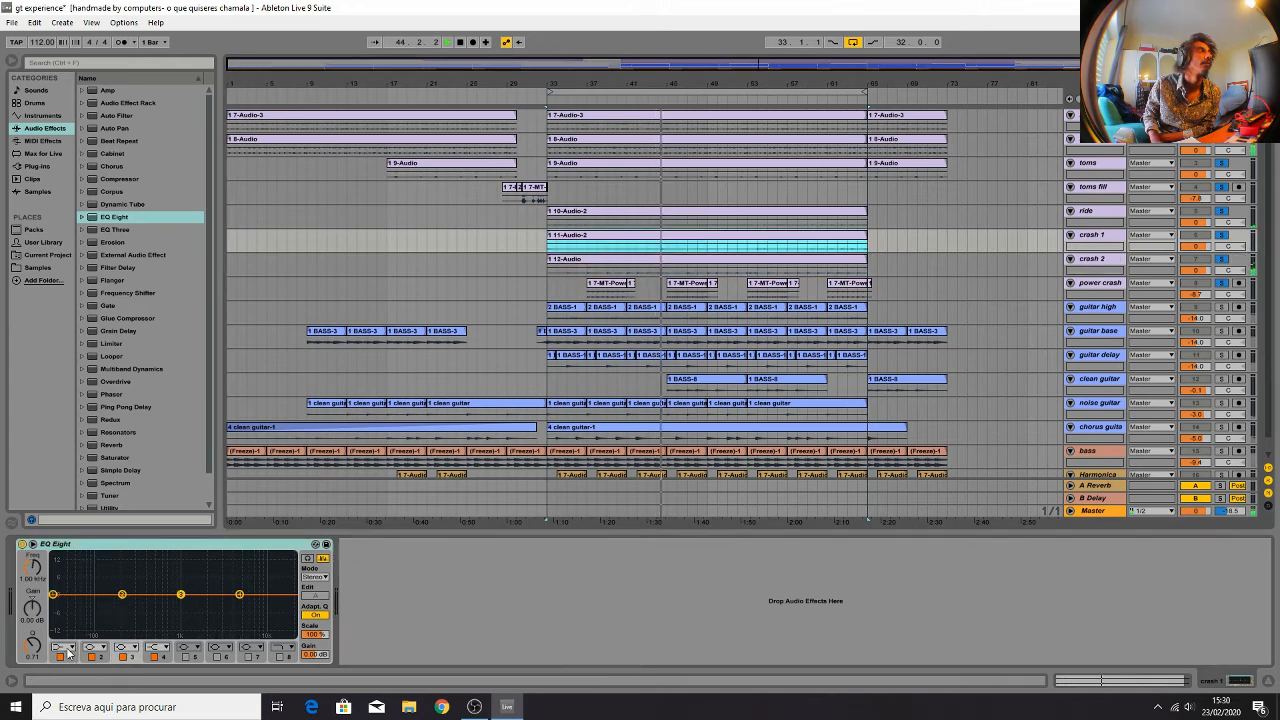
left_click(62, 647)
left_click(59, 578)
mouse_move(30, 578)
left_mouse_down()
mouse_move(30, 566)
mouse_move(30, 578)
left_mouse_up()
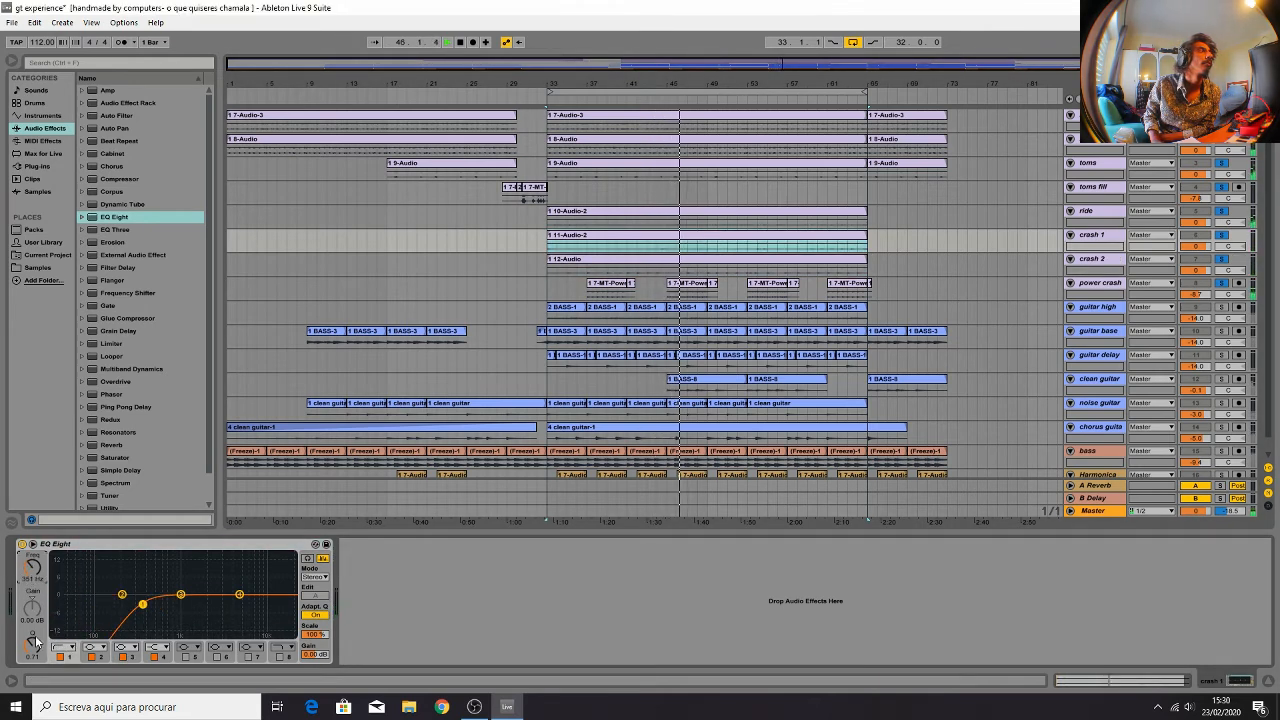
left_click_drag(37, 643, 37, 637)
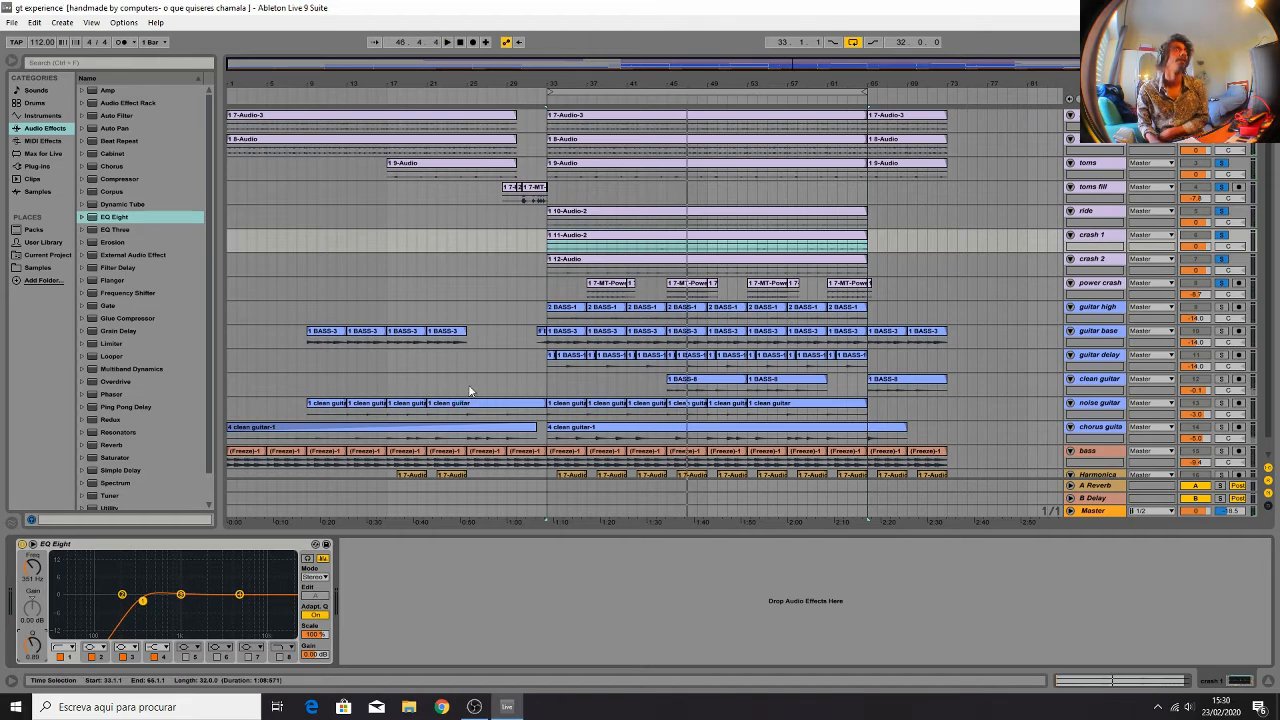
Show the device chains of the guitar high track and the bass track
left_click(469, 305)
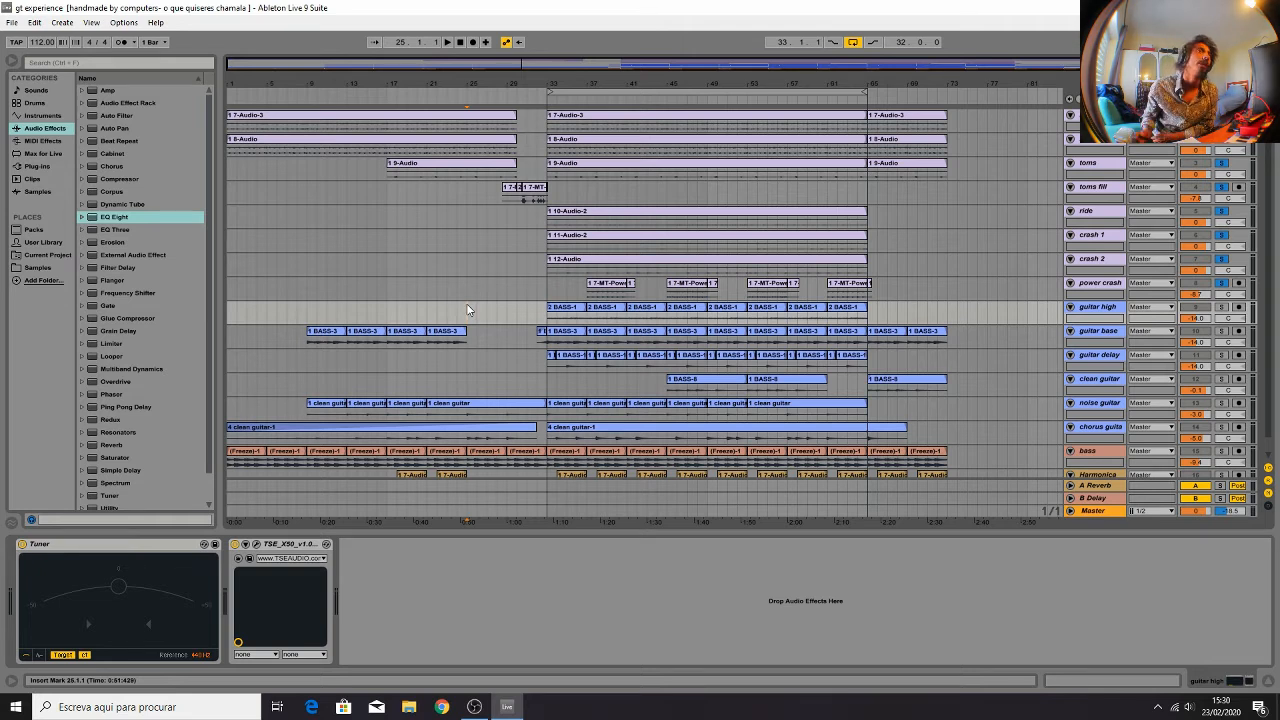
left_click(1094, 454)
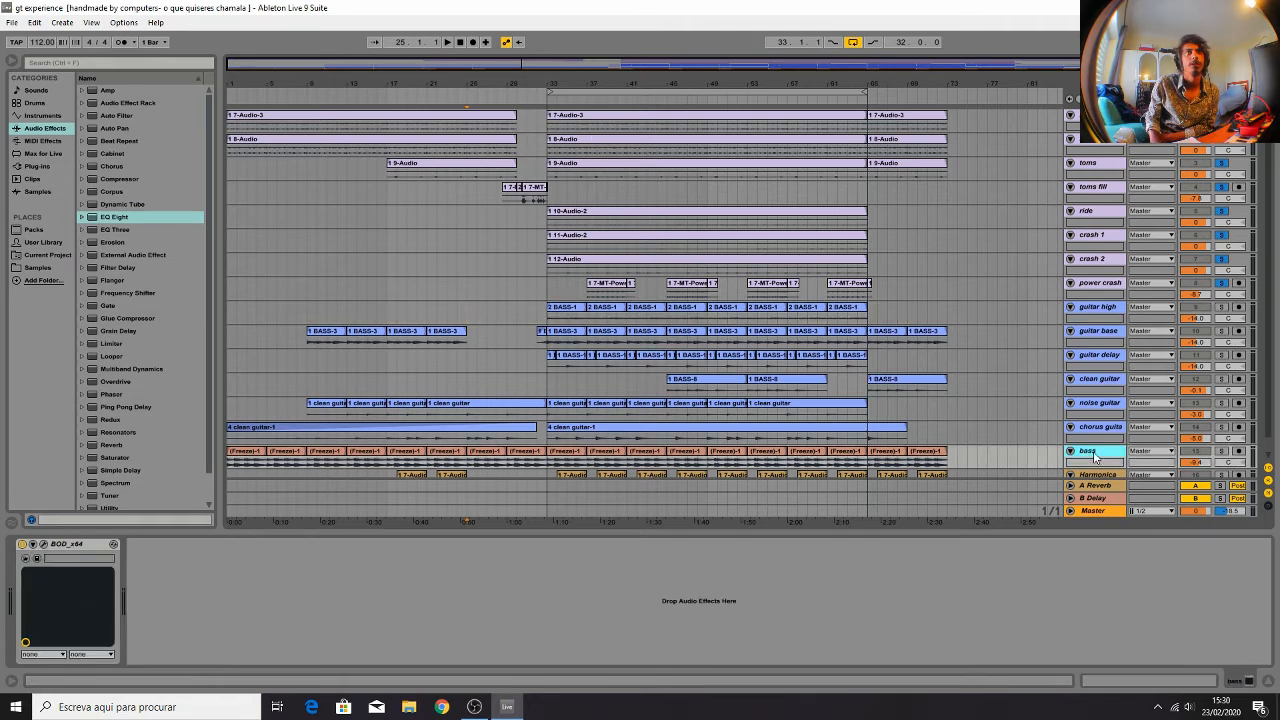
Move the bass track above the guitar high track, solo it and play the arrangement from bar 33
left_click_drag(1102, 440, 1084, 306)
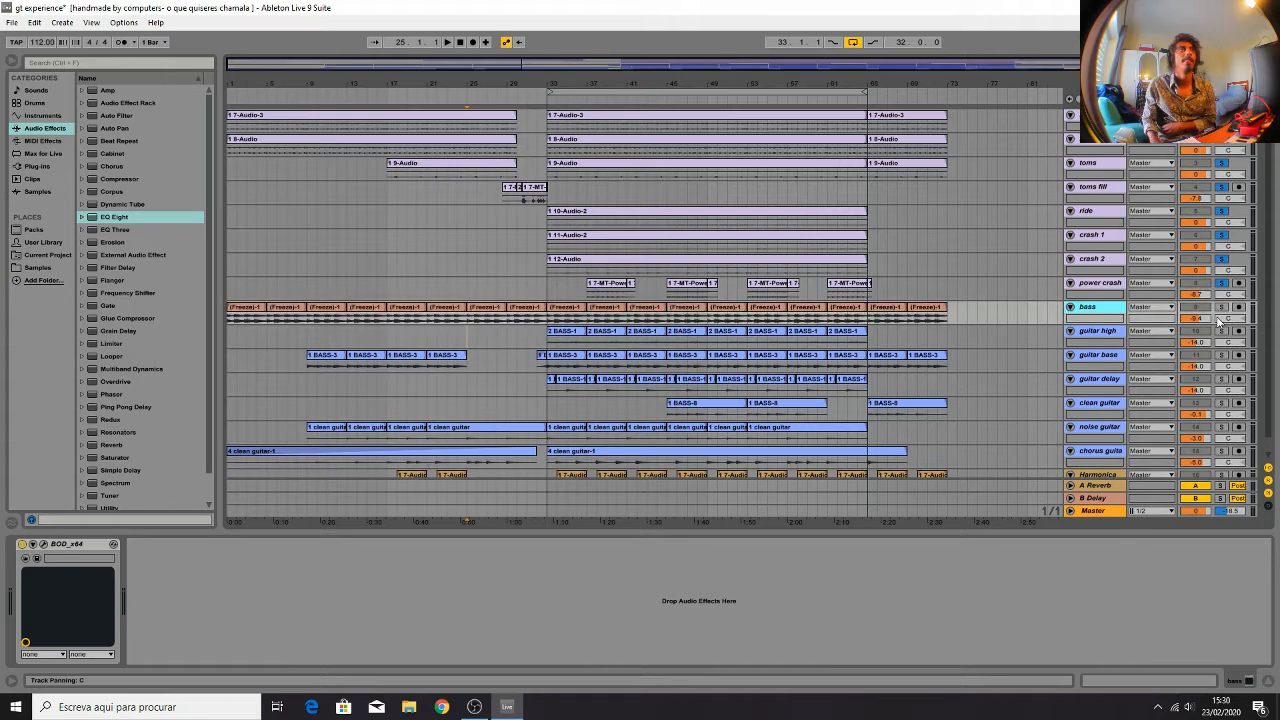
left_click(1222, 307)
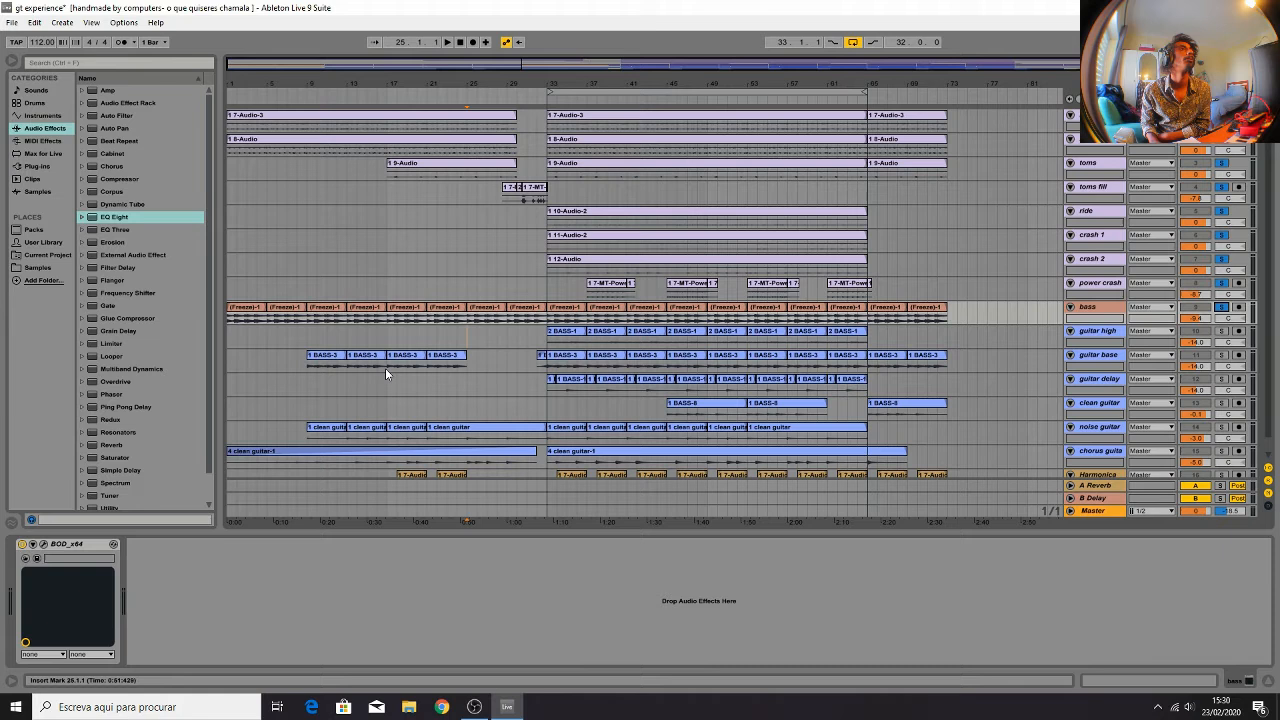
left_click(551, 311)
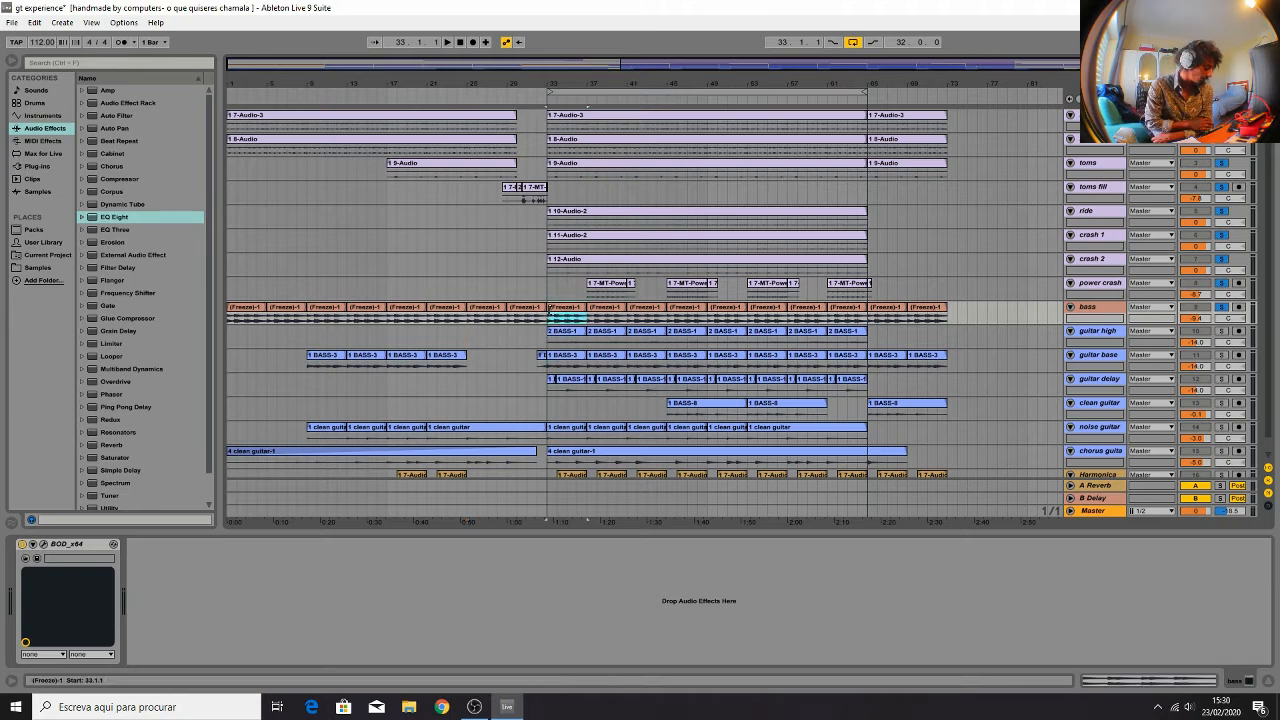
key("space")
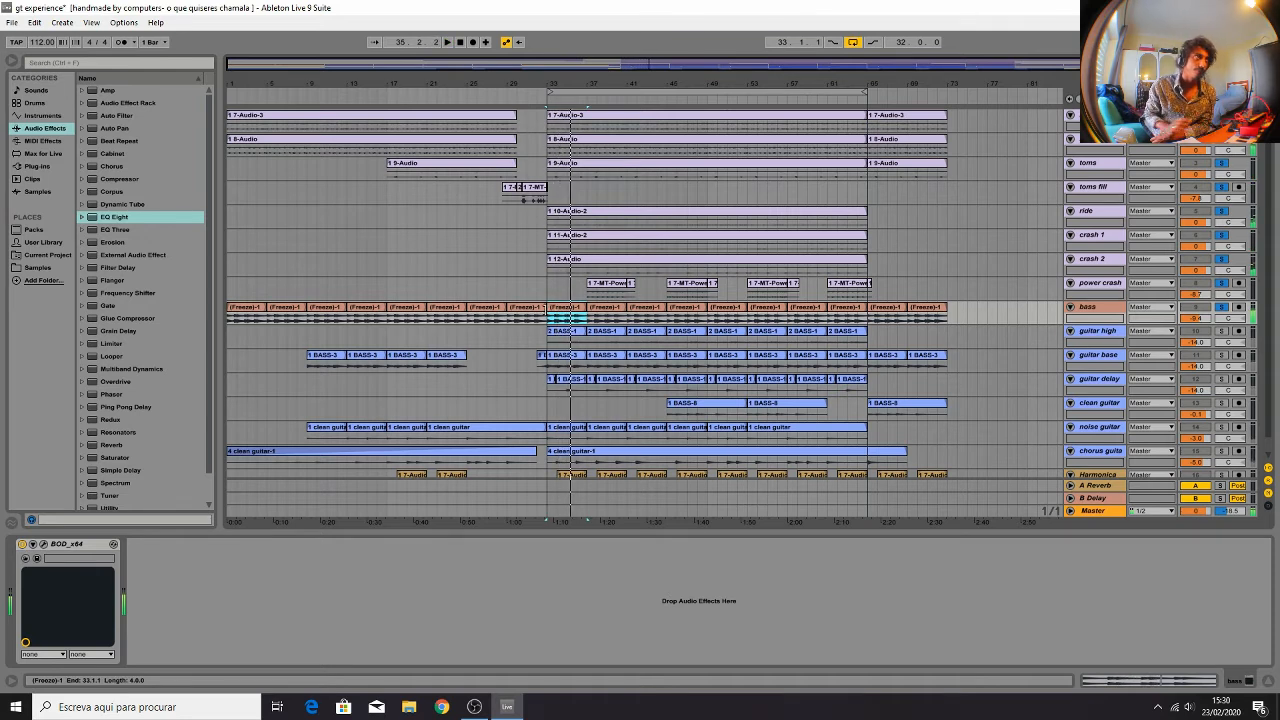
Inspect the bass track's BOD overdrive plug-in, comparing the sound with it bypassed and active during playback
left_click(43, 545)
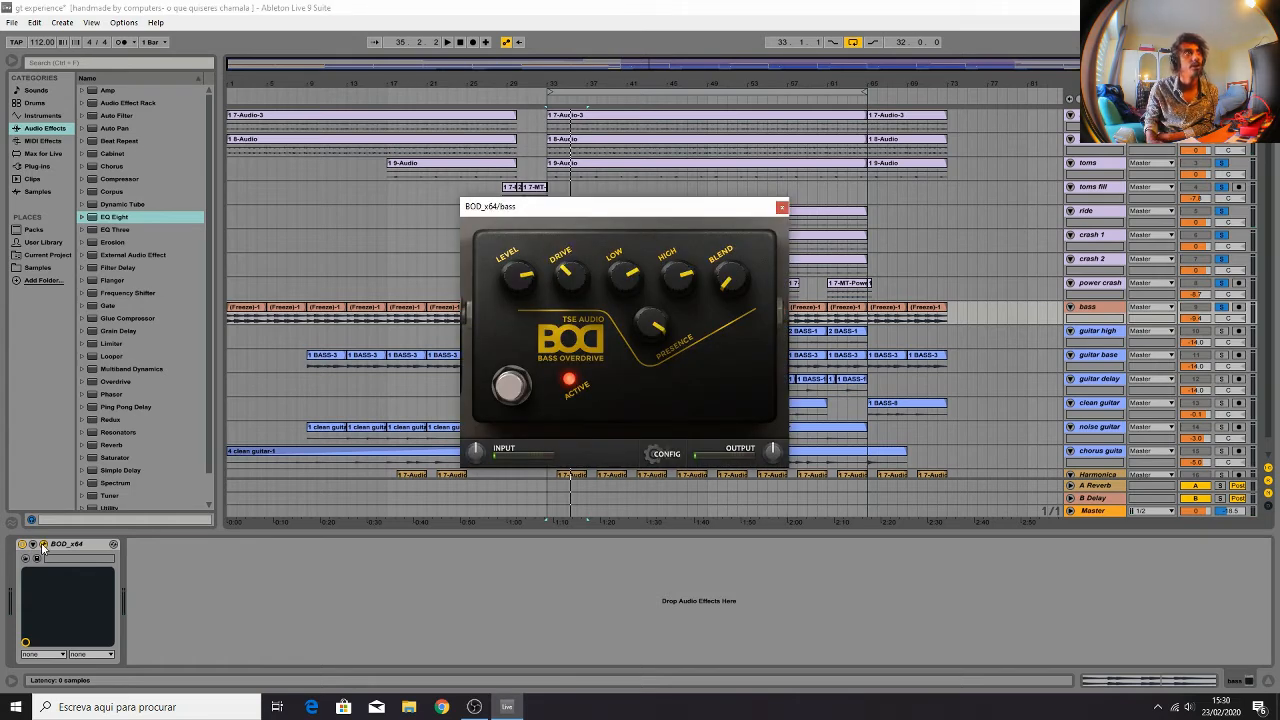
left_click_drag(610, 216, 310, 306)
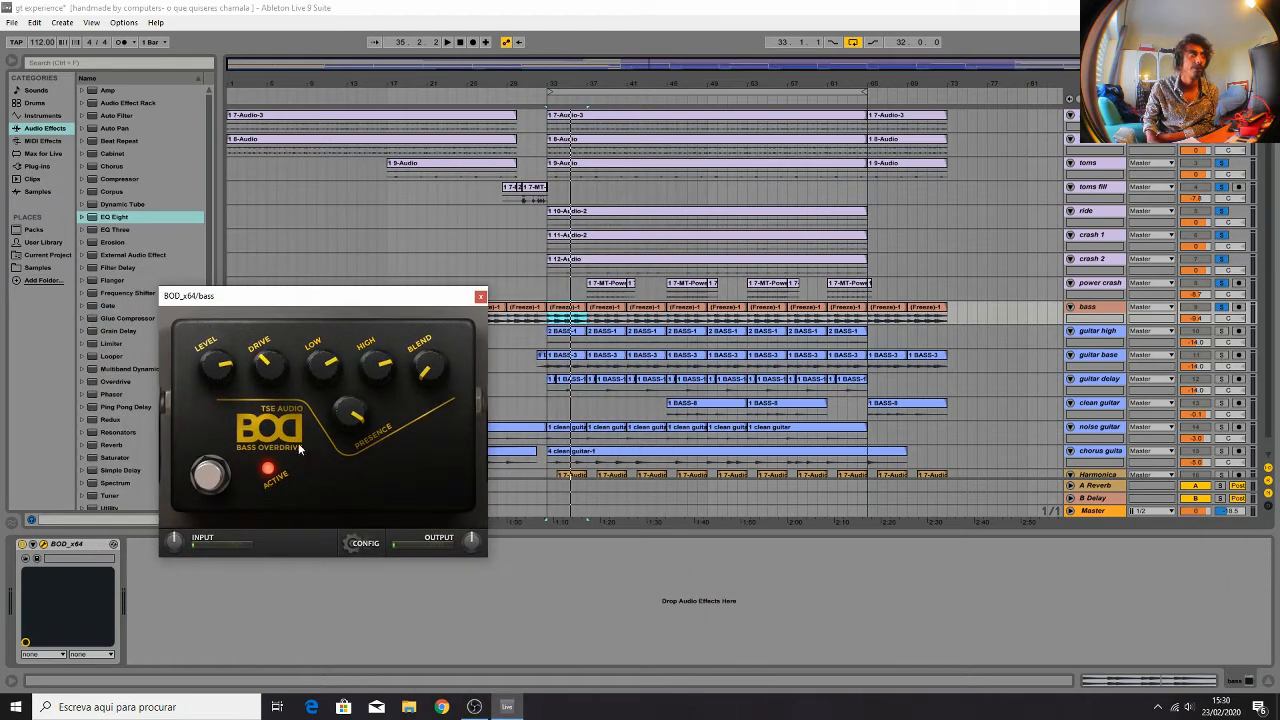
key("space")
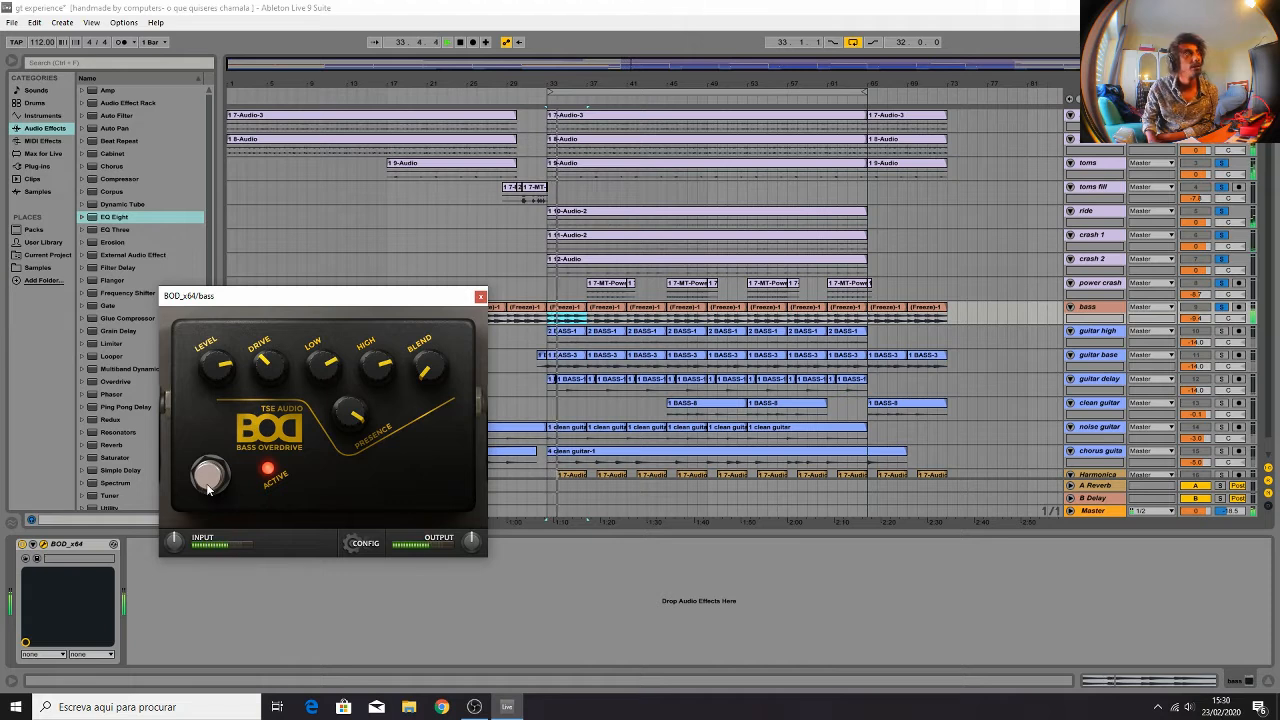
left_click(208, 484)
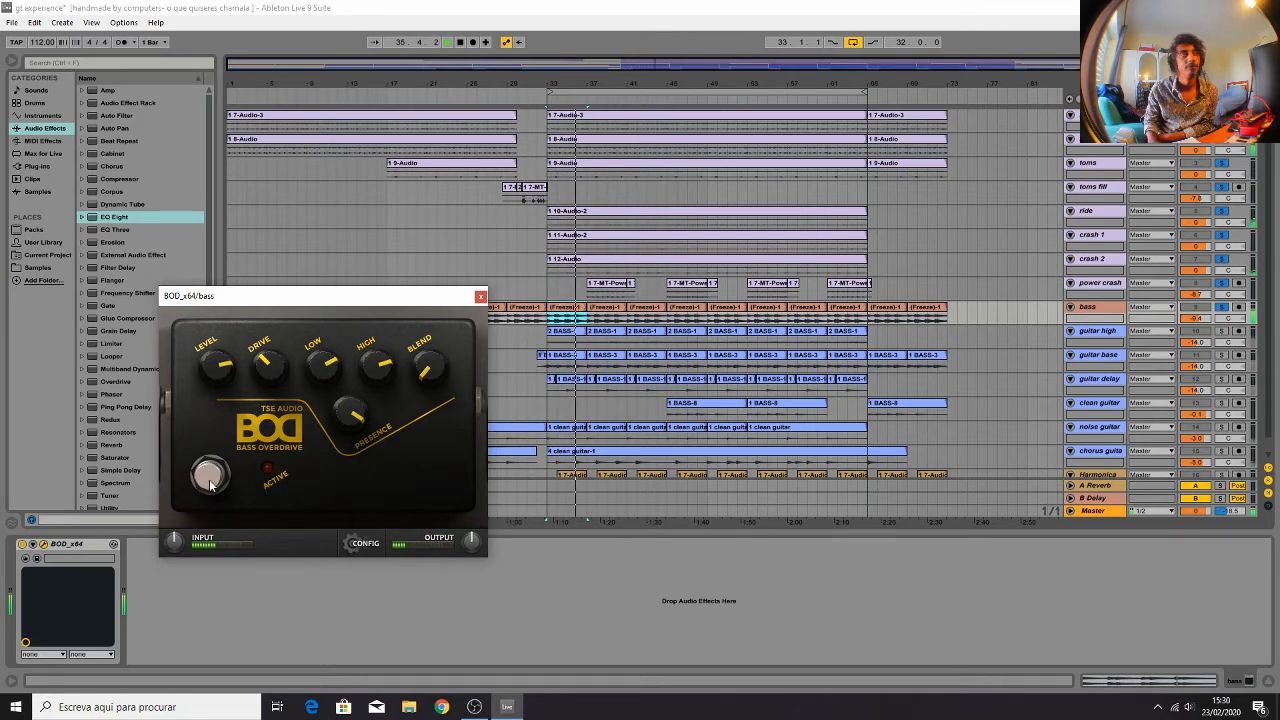
left_click(210, 480)
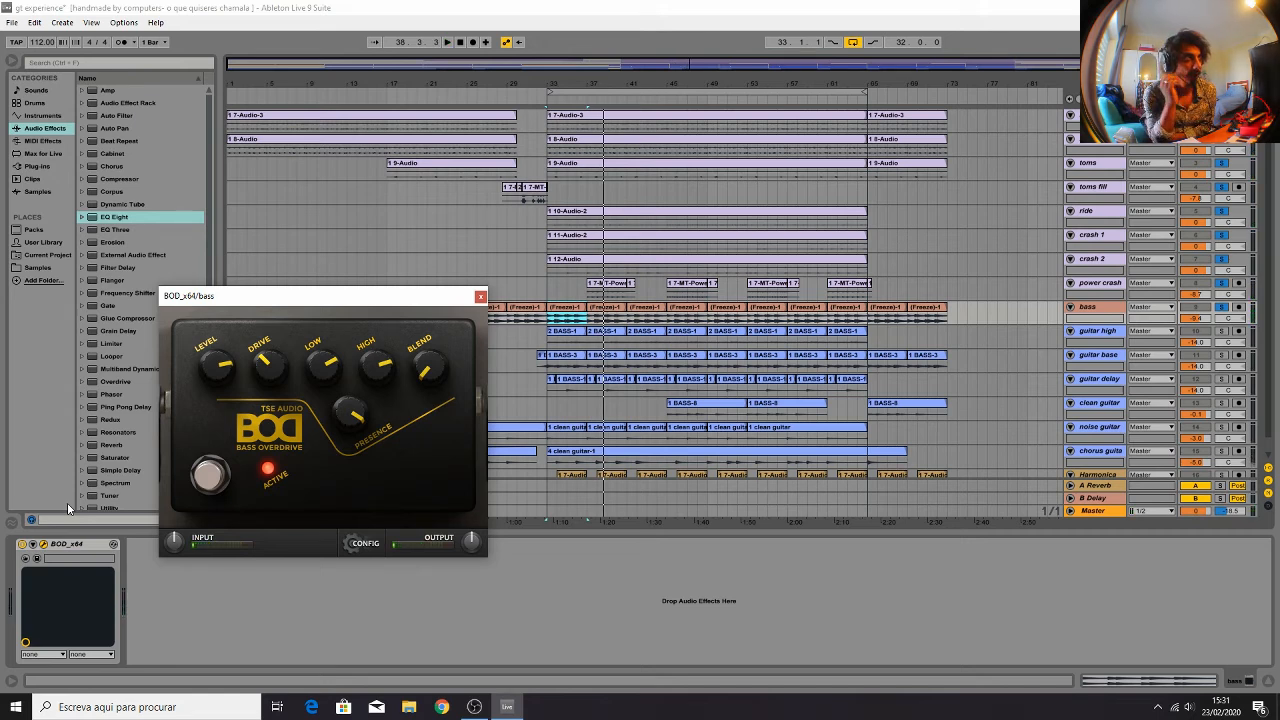
key("space")
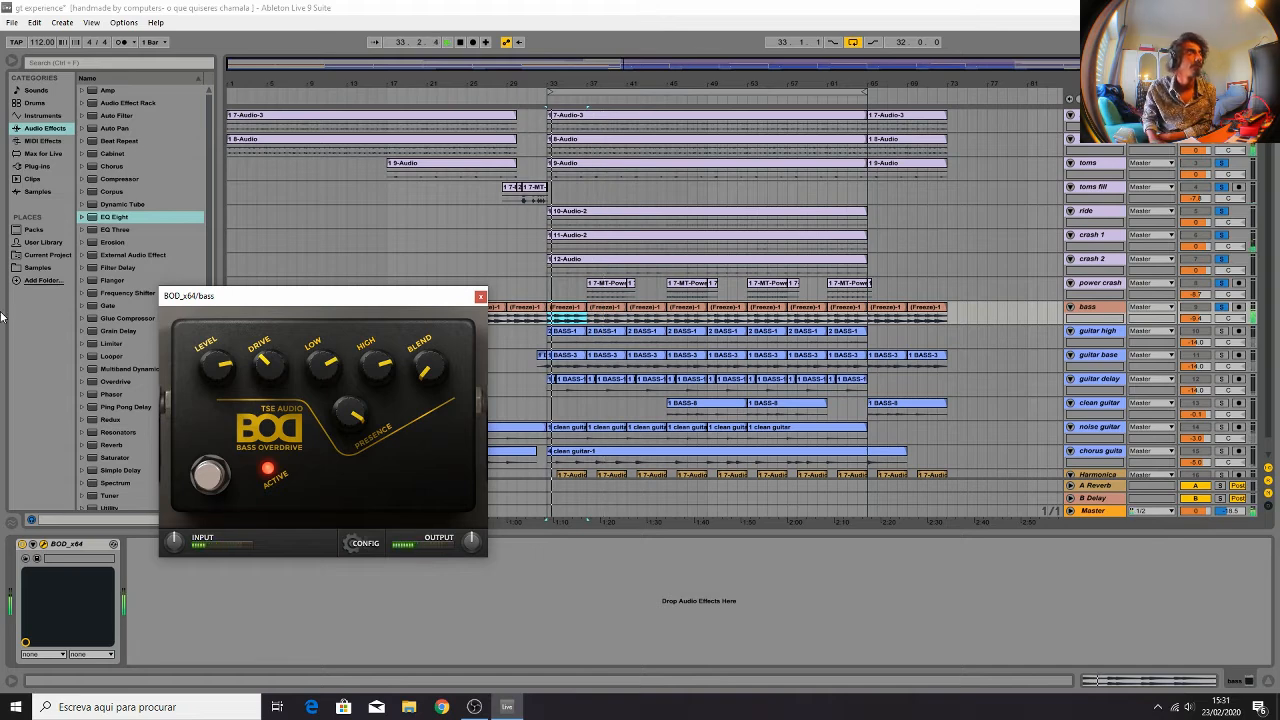
left_click(480, 296)
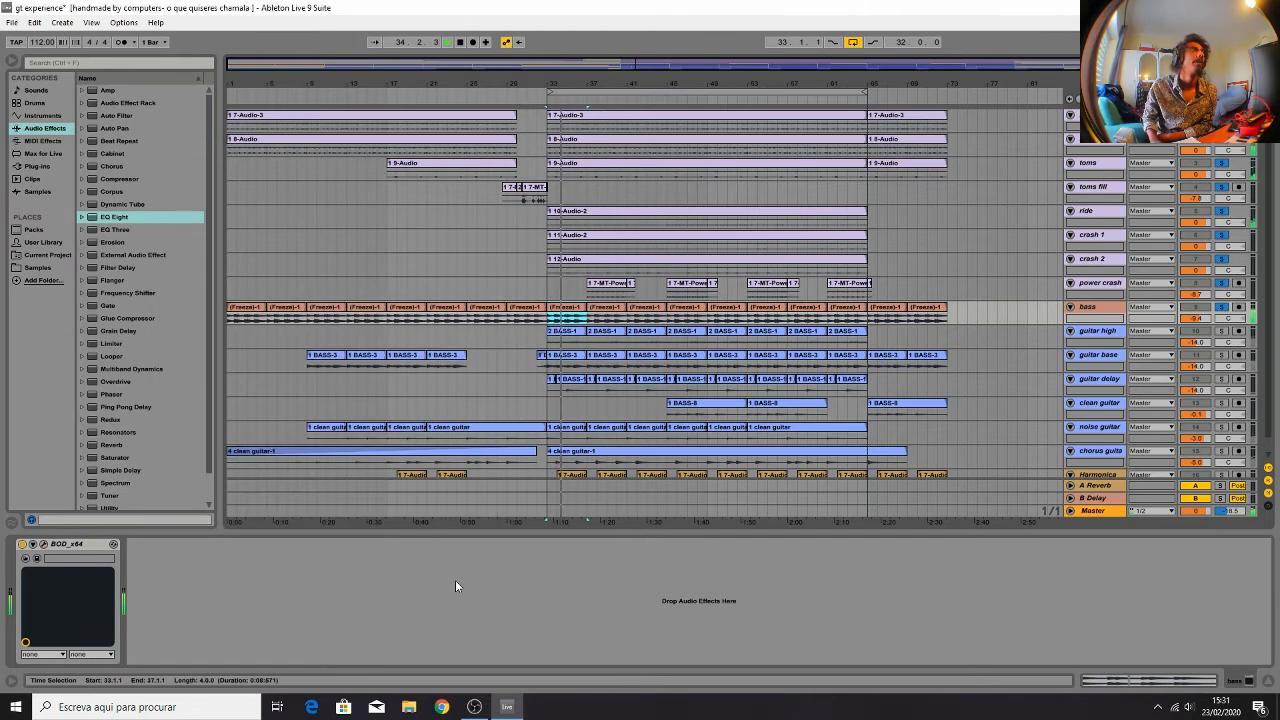
Add EQ Eight after the bass track's overdrive and give band 1 the steeper low cut at 30 Hz
left_click_drag(176, 224, 302, 650)
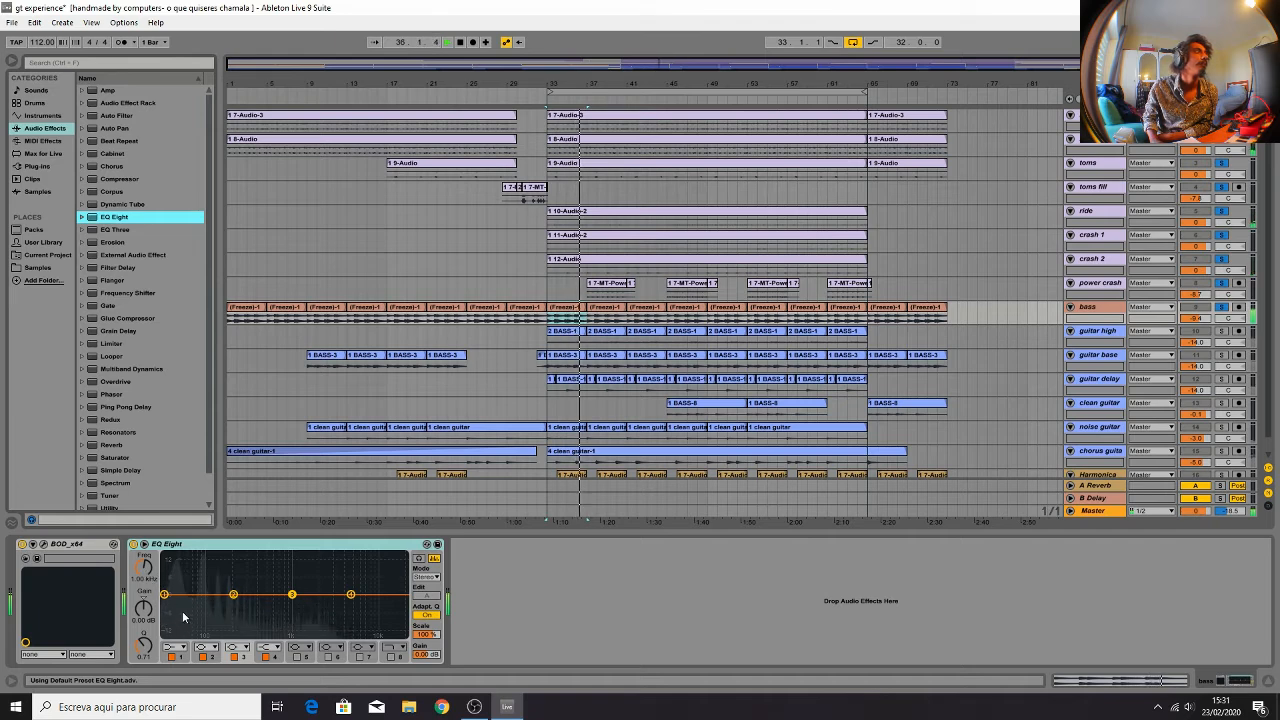
left_click(174, 647)
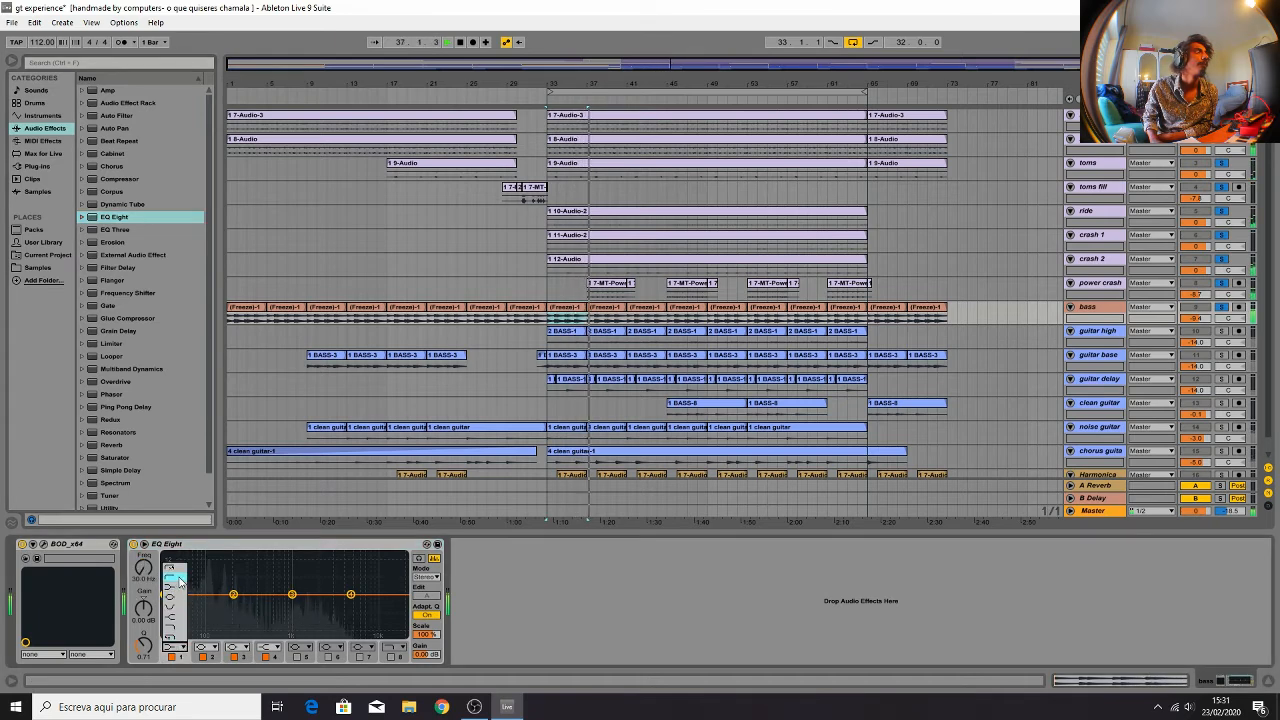
left_click(177, 579)
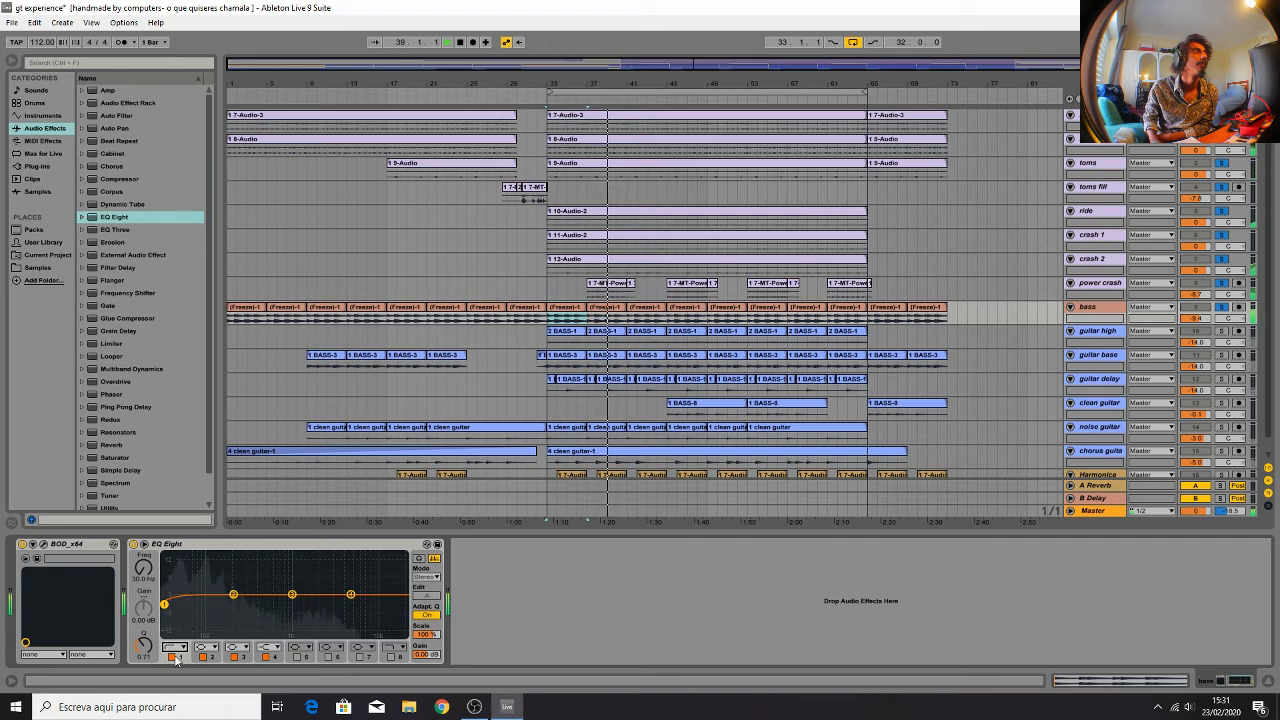
left_click(175, 648)
left_click(175, 567)
left_click_drag(143, 580, 143, 569)
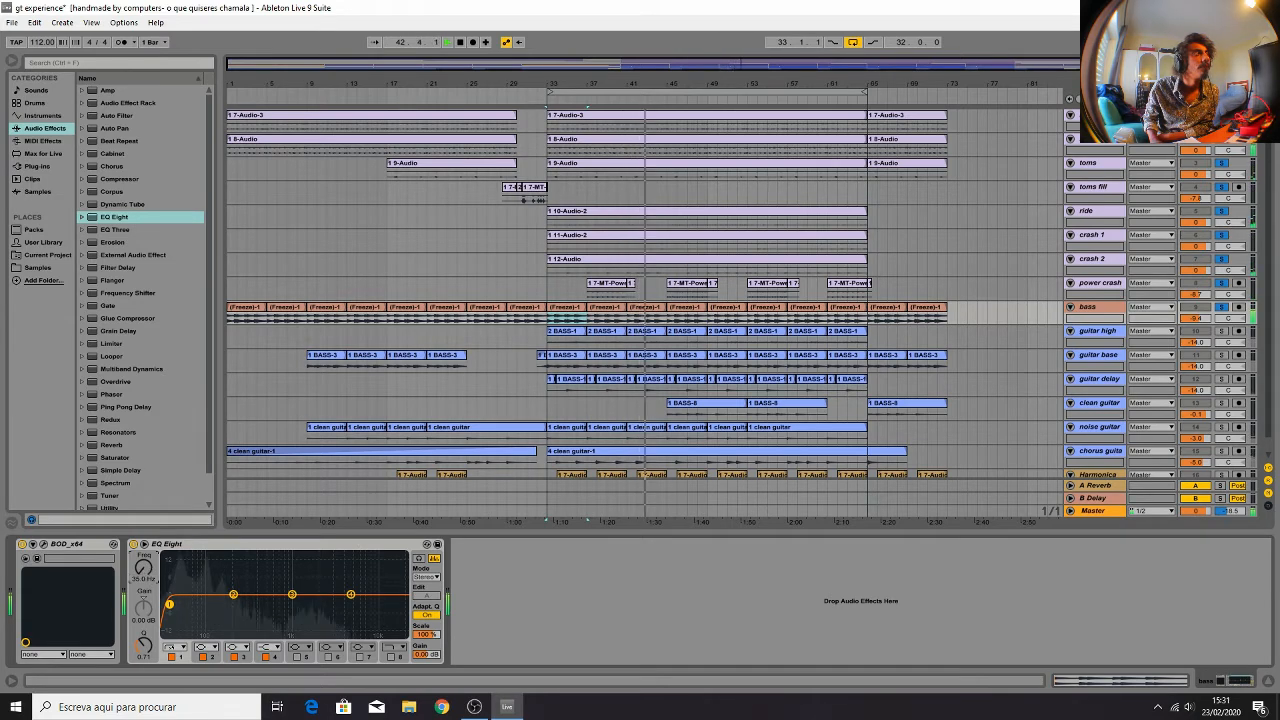
left_click_drag(143, 570, 143, 577)
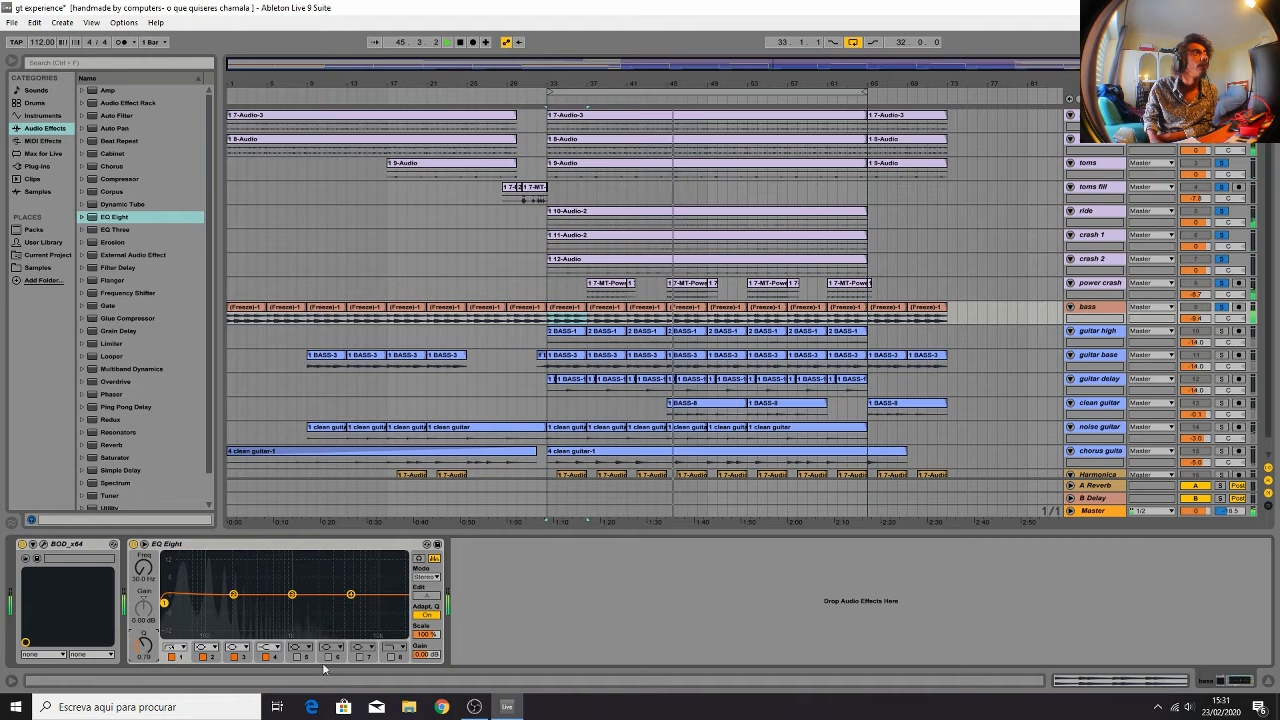
Enable band 8 of the bass track's EQ Eight as a high cut at 2.20 kHz with Q 1.01
left_click(391, 657)
left_click_drag(144, 569, 148, 636)
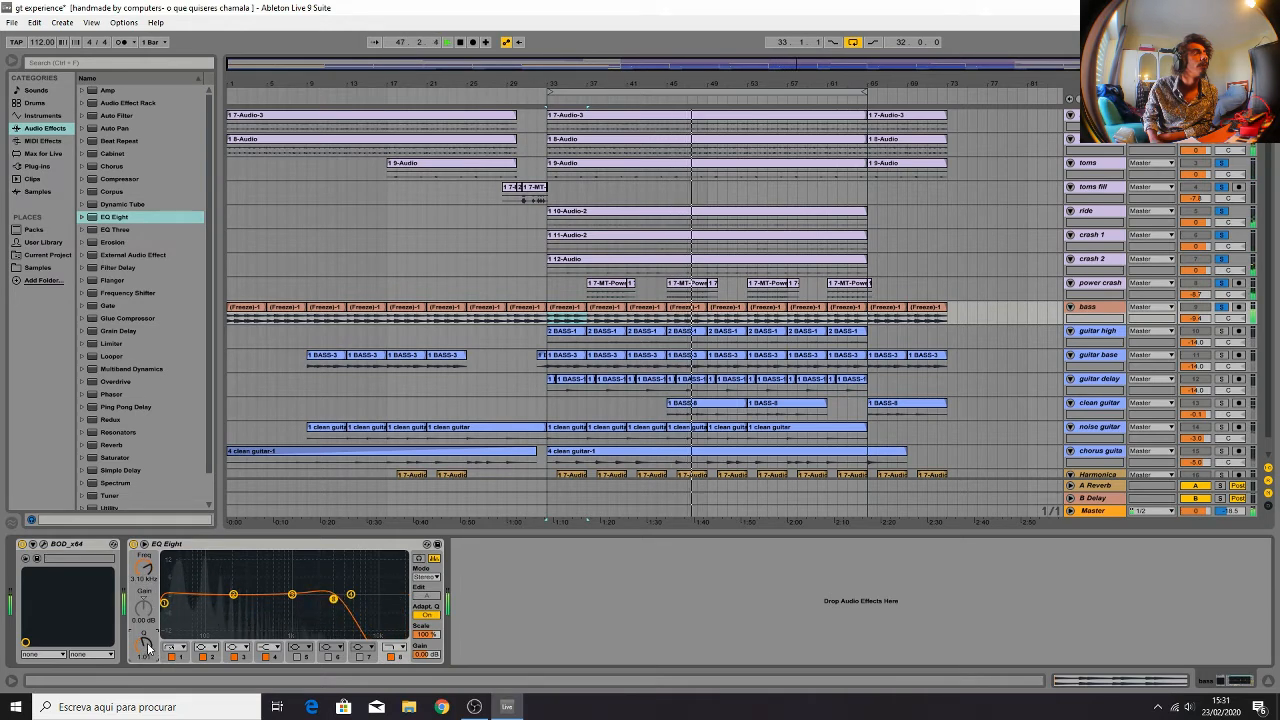
left_click_drag(140, 578, 140, 588)
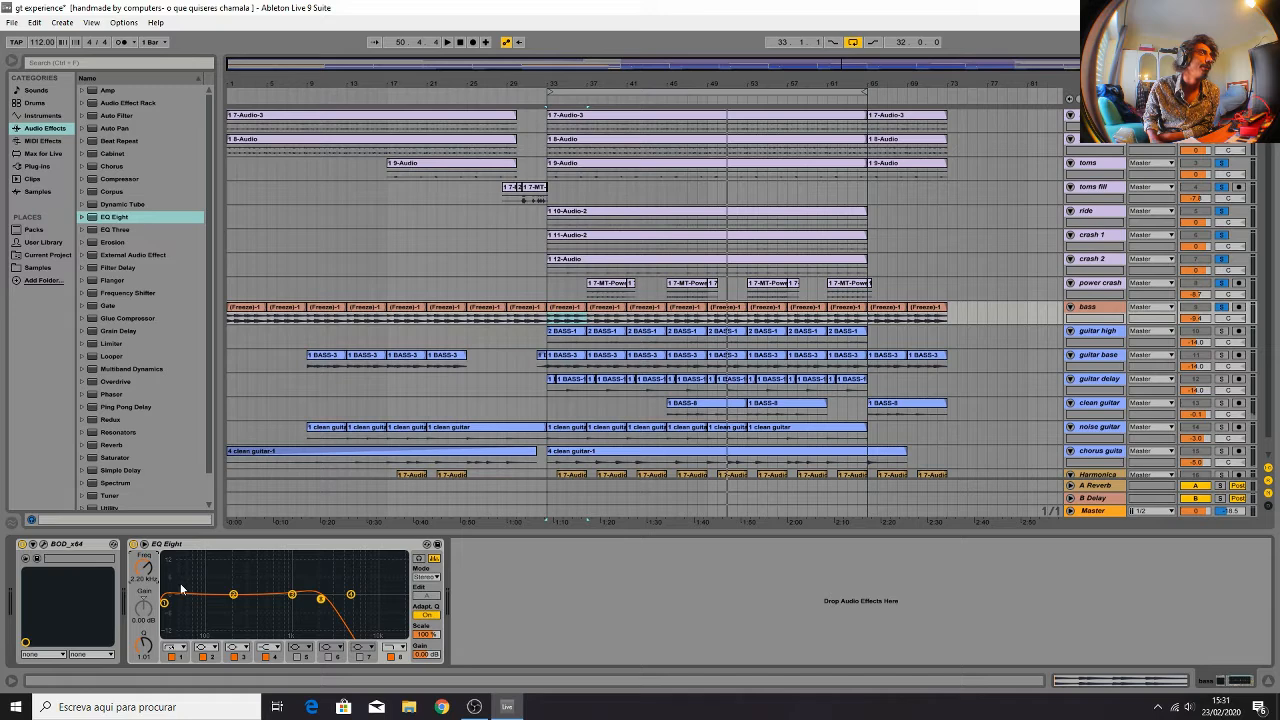
Play the loop and set band 1 of the kick track's EQ Eight to 48.1 Hz
left_click(1073, 126)
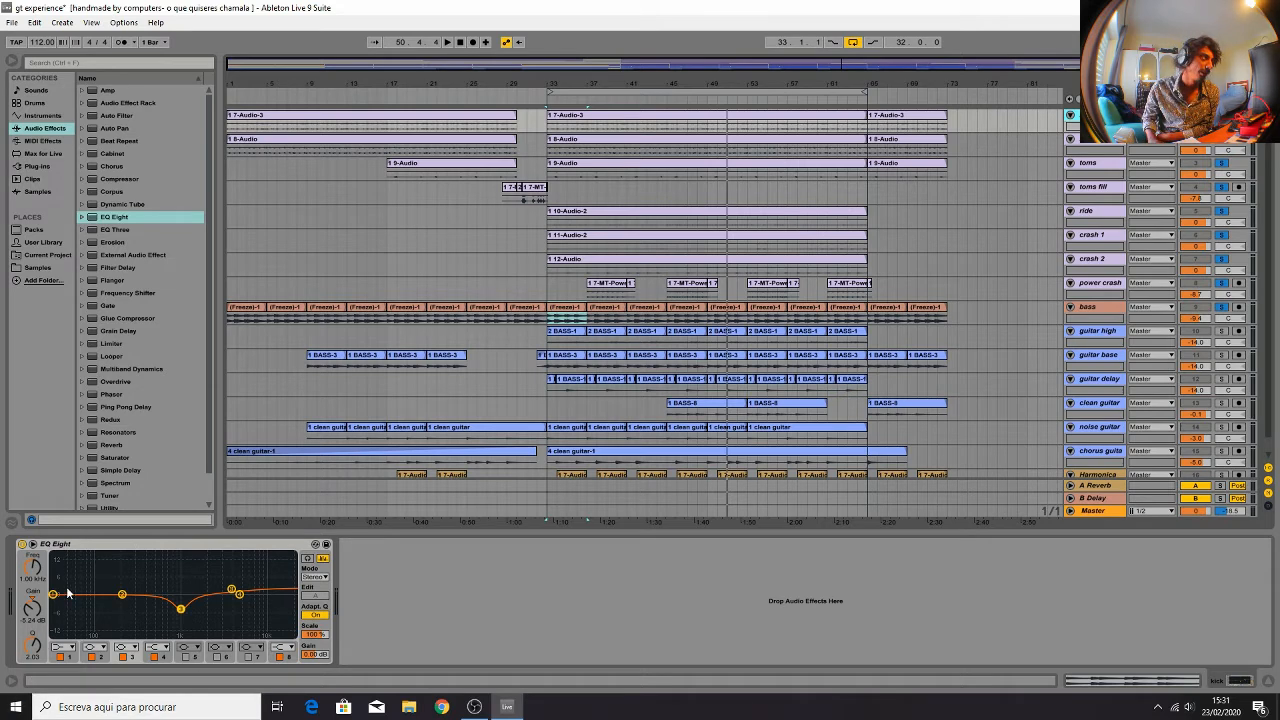
key("space")
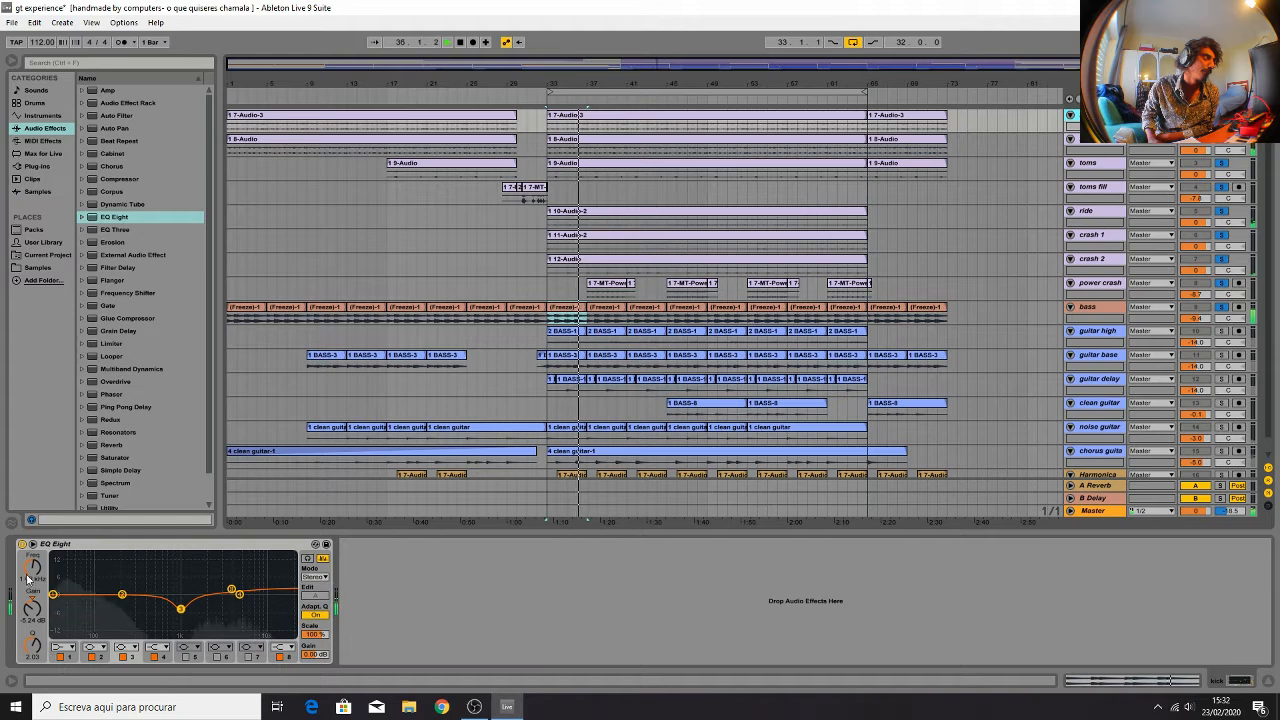
left_click_drag(32, 567, 30, 569)
left_click(53, 595)
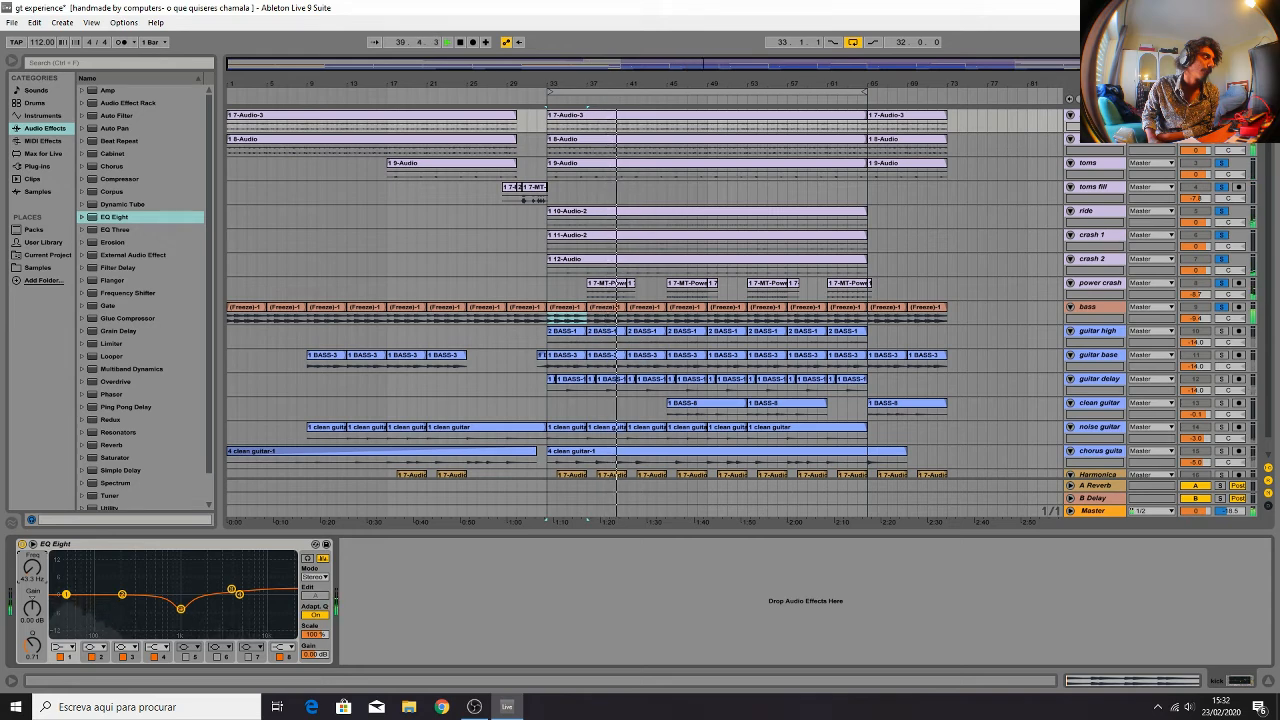
left_click_drag(30, 569, 31, 576)
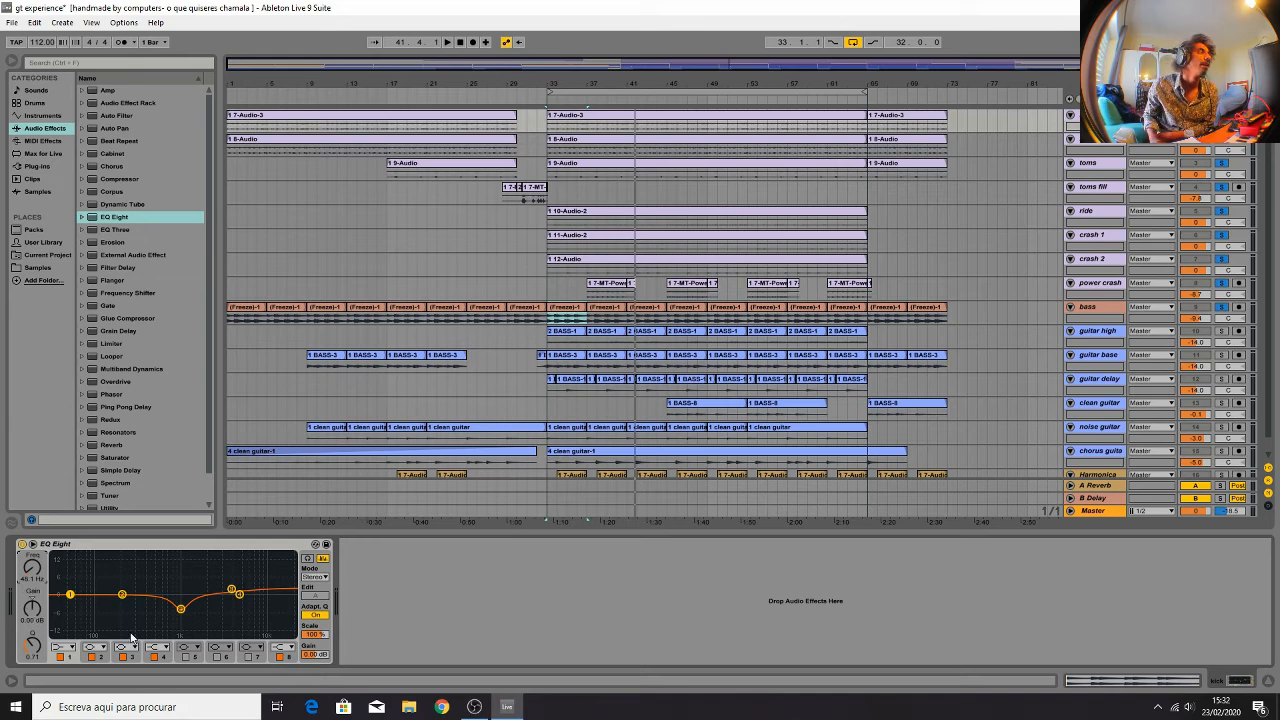
Set band 2 of the kick track's EQ Eight to 103 Hz with Q 1.94 and a cut of about 2 dB
left_click(102, 660)
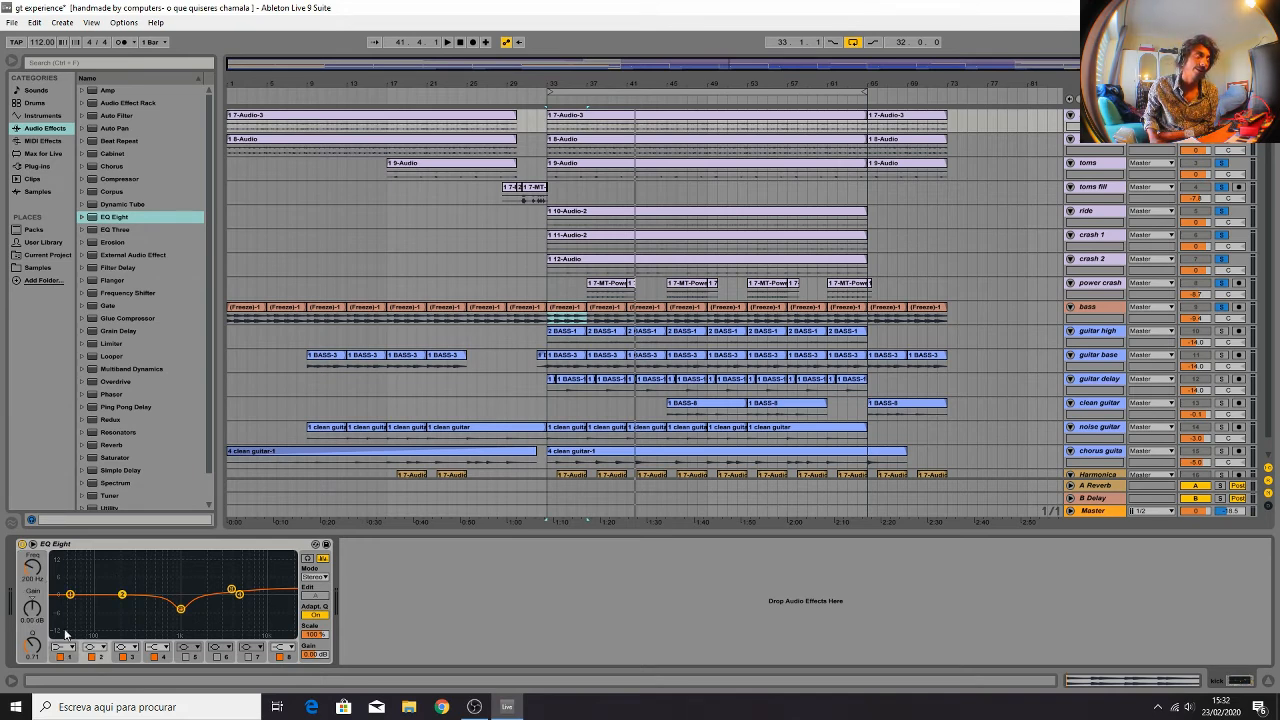
left_click_drag(35, 580, 35, 597)
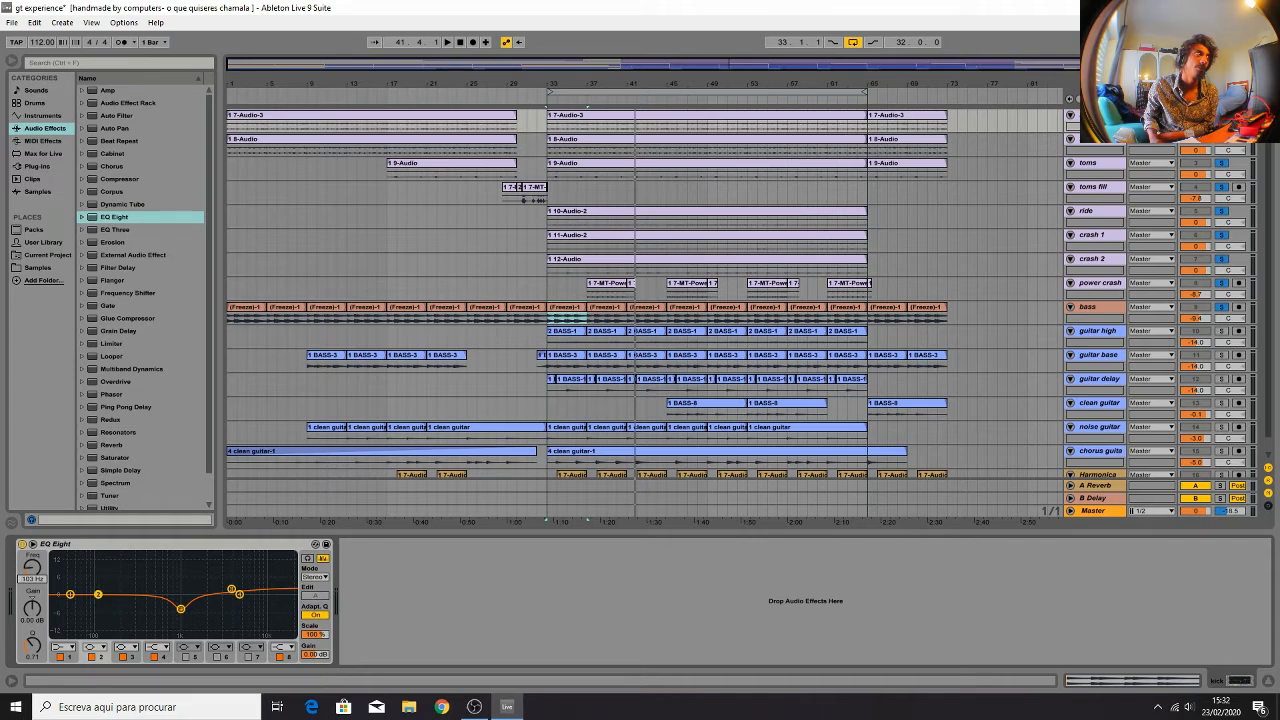
left_click_drag(35, 645, 32, 607)
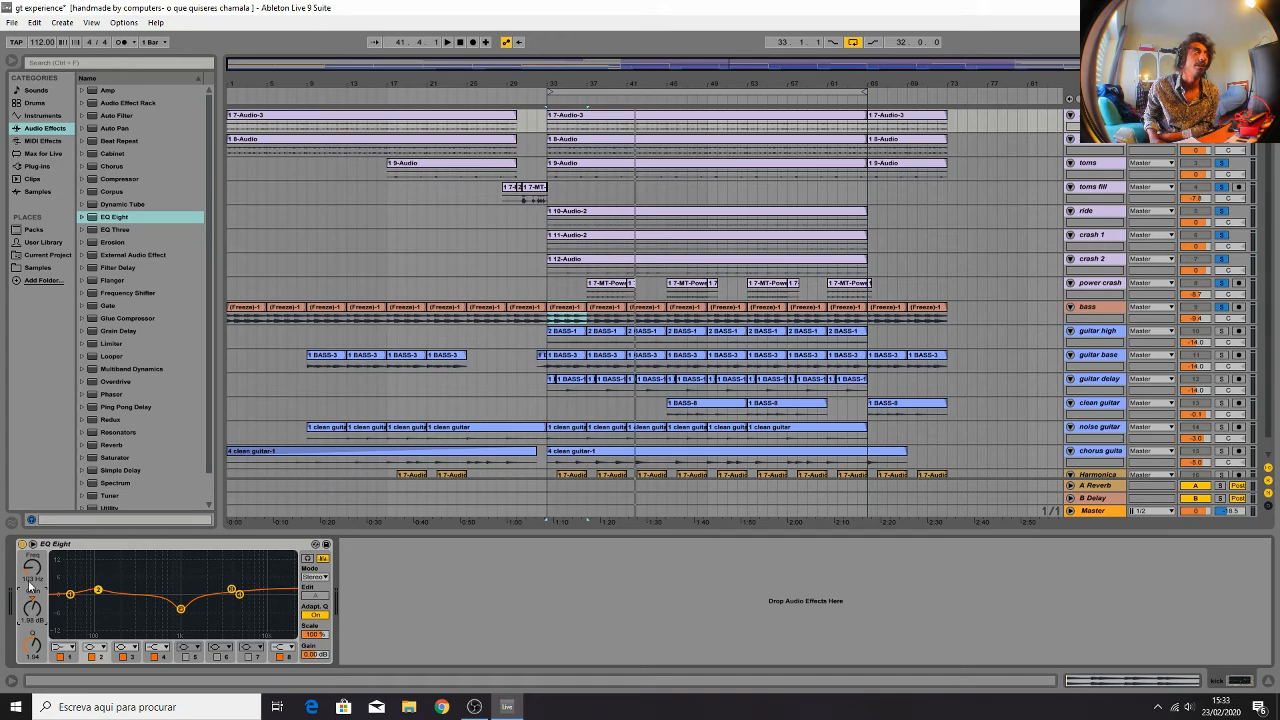
left_click(63, 653)
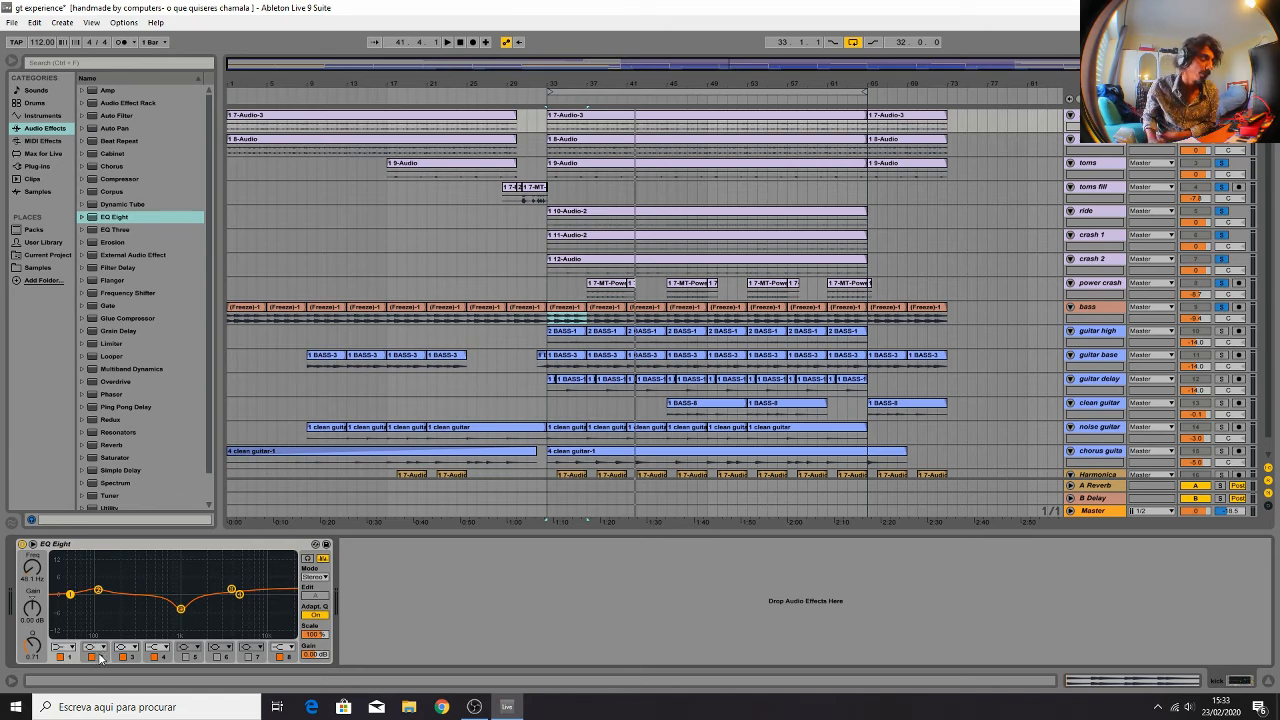
left_click(96, 651)
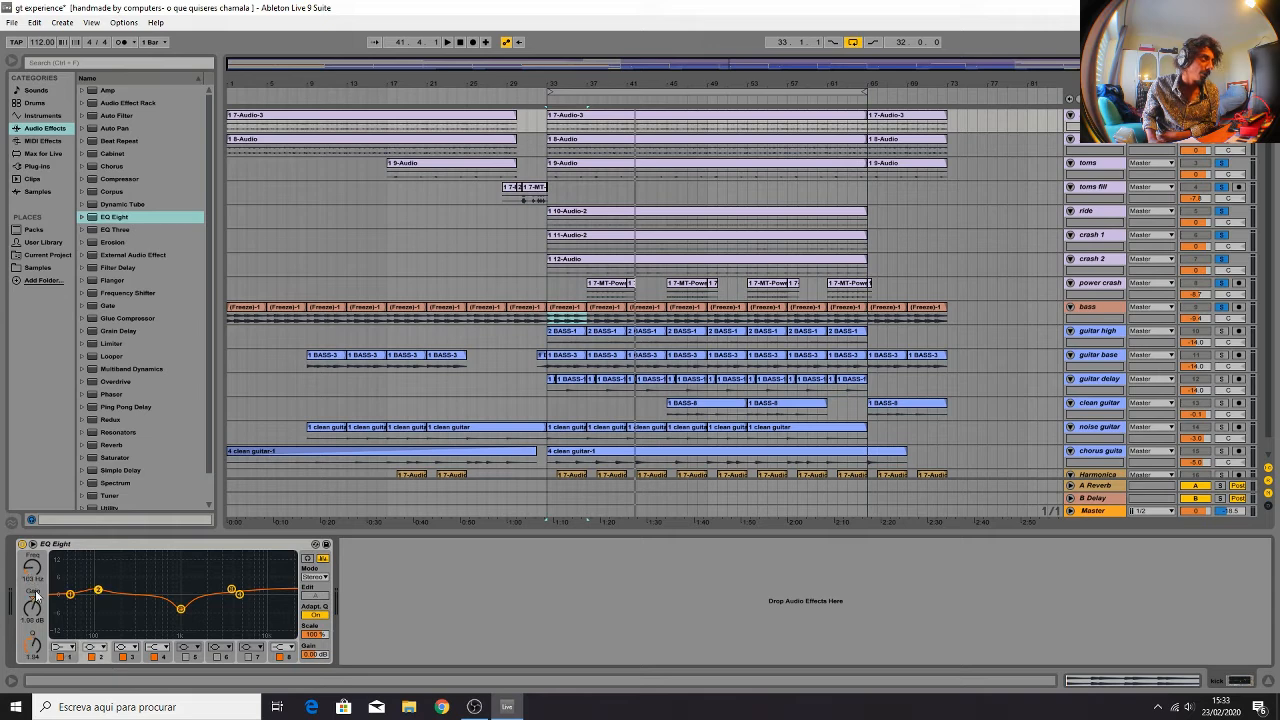
double_click(32, 603)
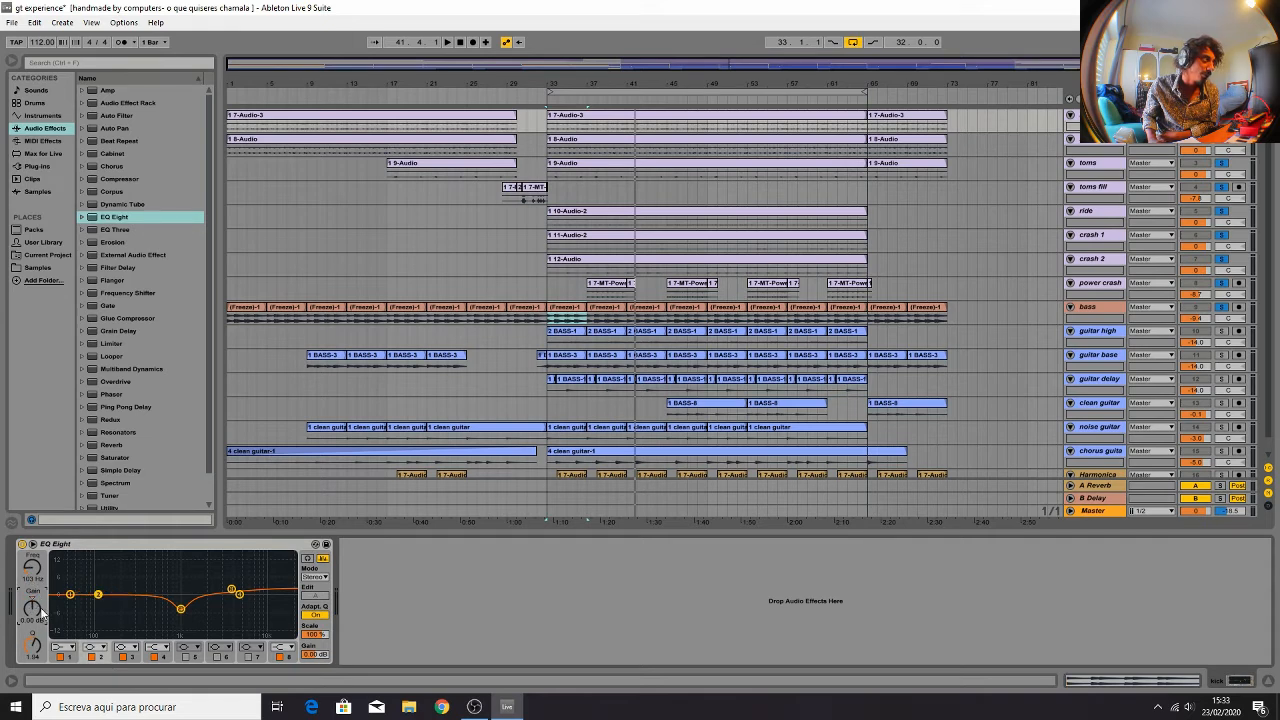
left_click_drag(40, 615, 40, 608)
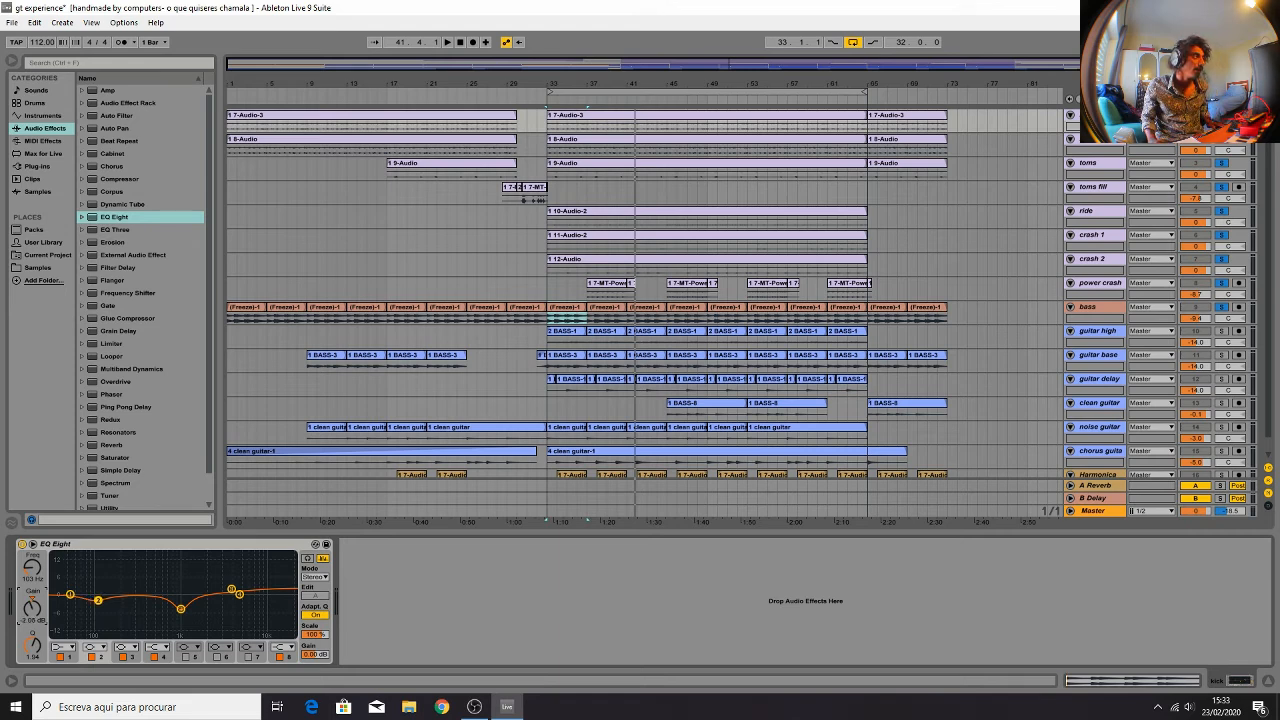
Change band 1 of the kick track's EQ Eight to a bell filter and boost it by about 1.89 dB
left_click(64, 647)
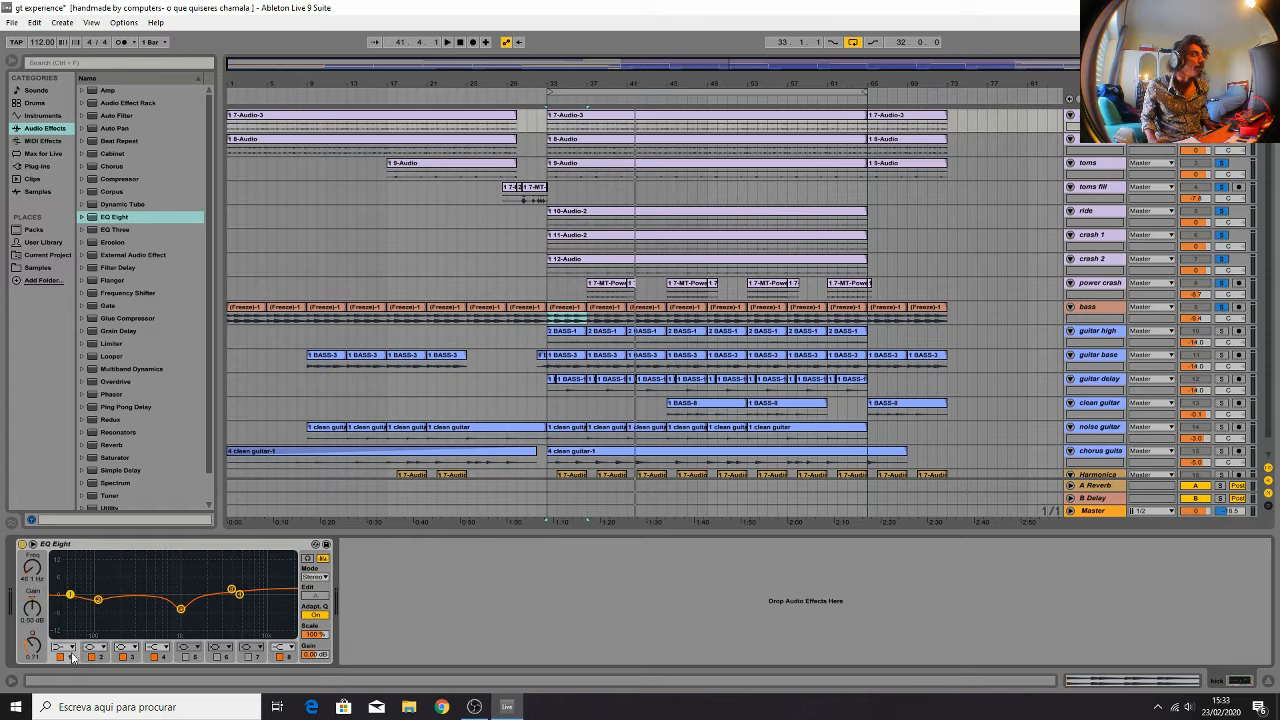
left_click(69, 598)
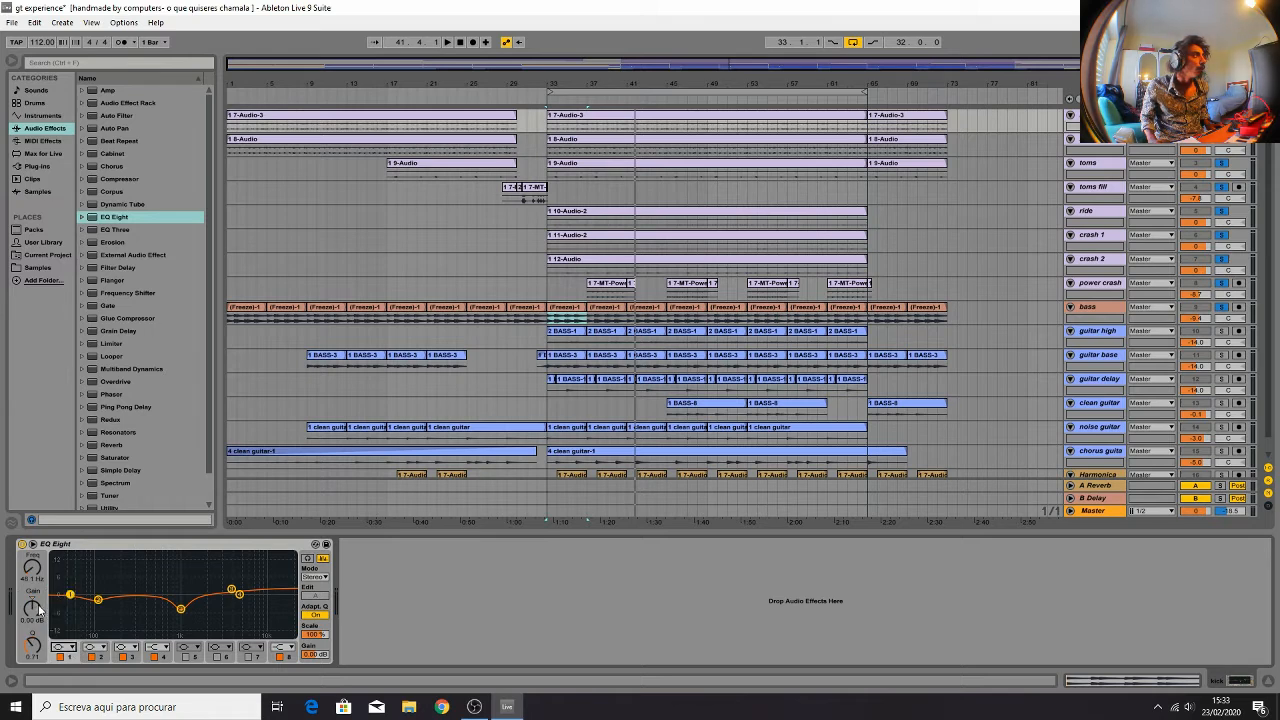
left_click_drag(38, 615, 38, 608)
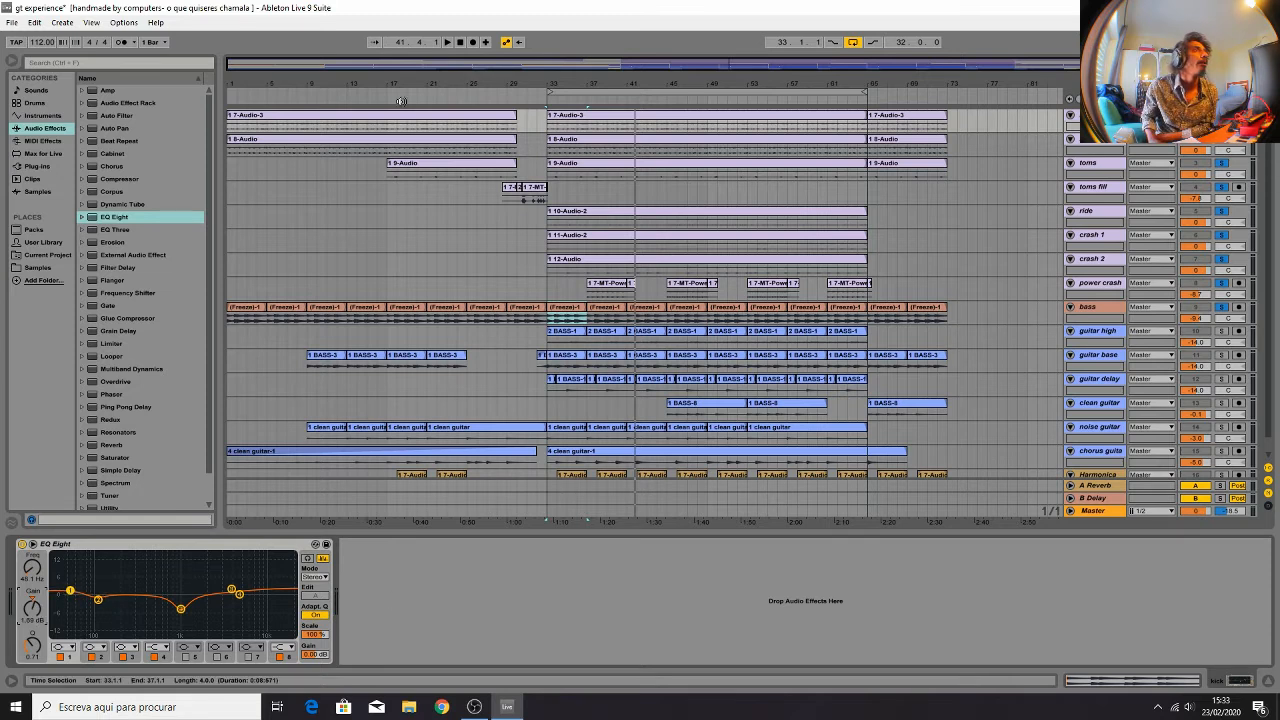
Set band 2 of the bass track's EQ Eight to 48.1 Hz with Q 3.61 and a 1.90 dB cut
left_click(577, 308)
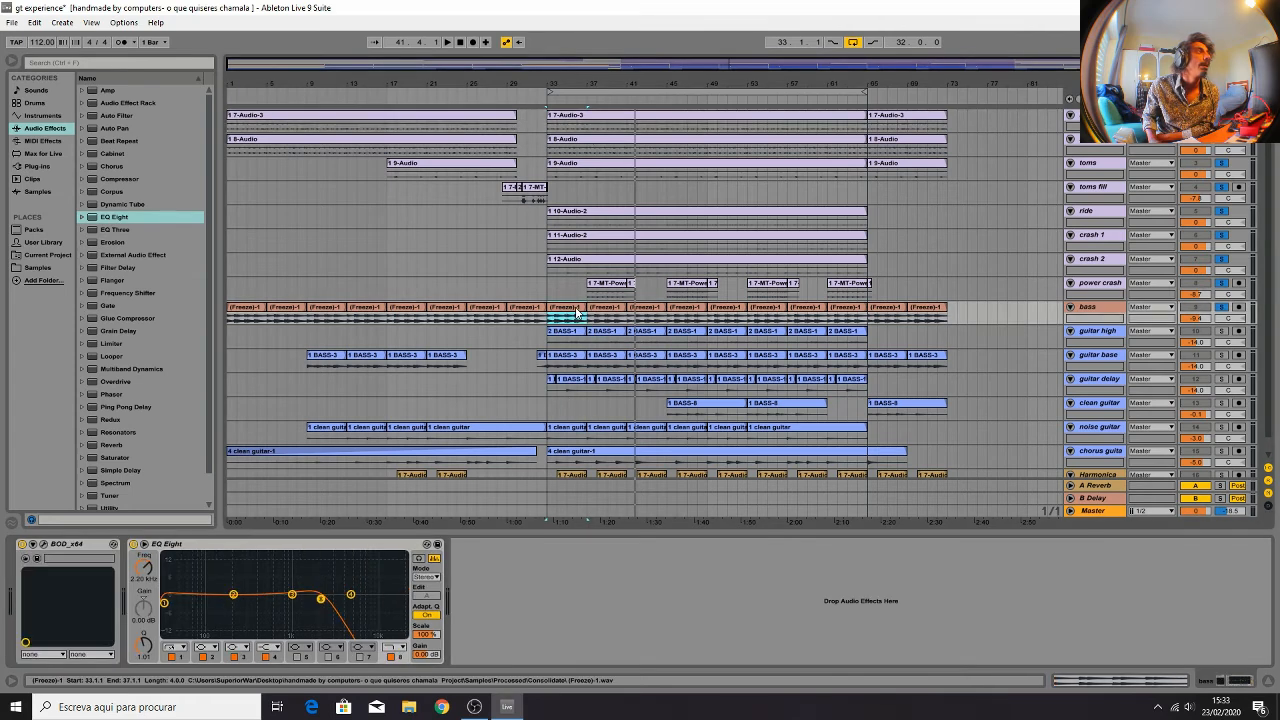
left_click(214, 660)
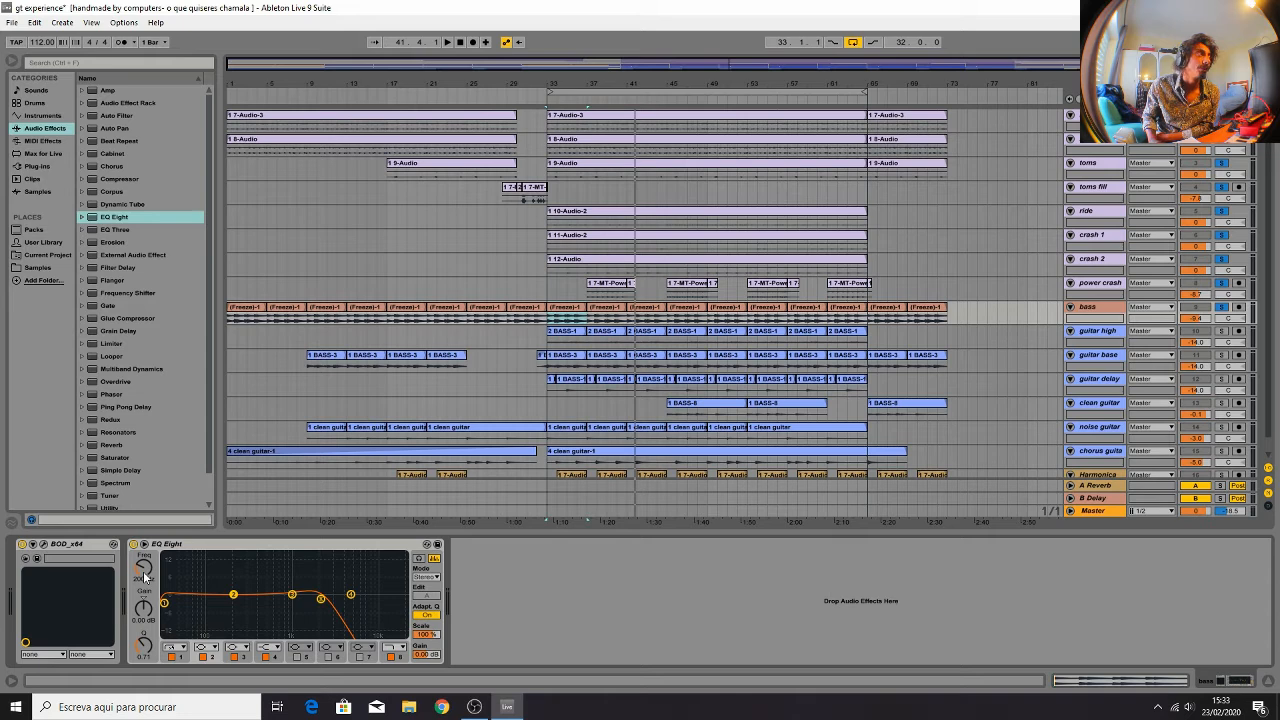
left_click_drag(142, 574, 142, 596)
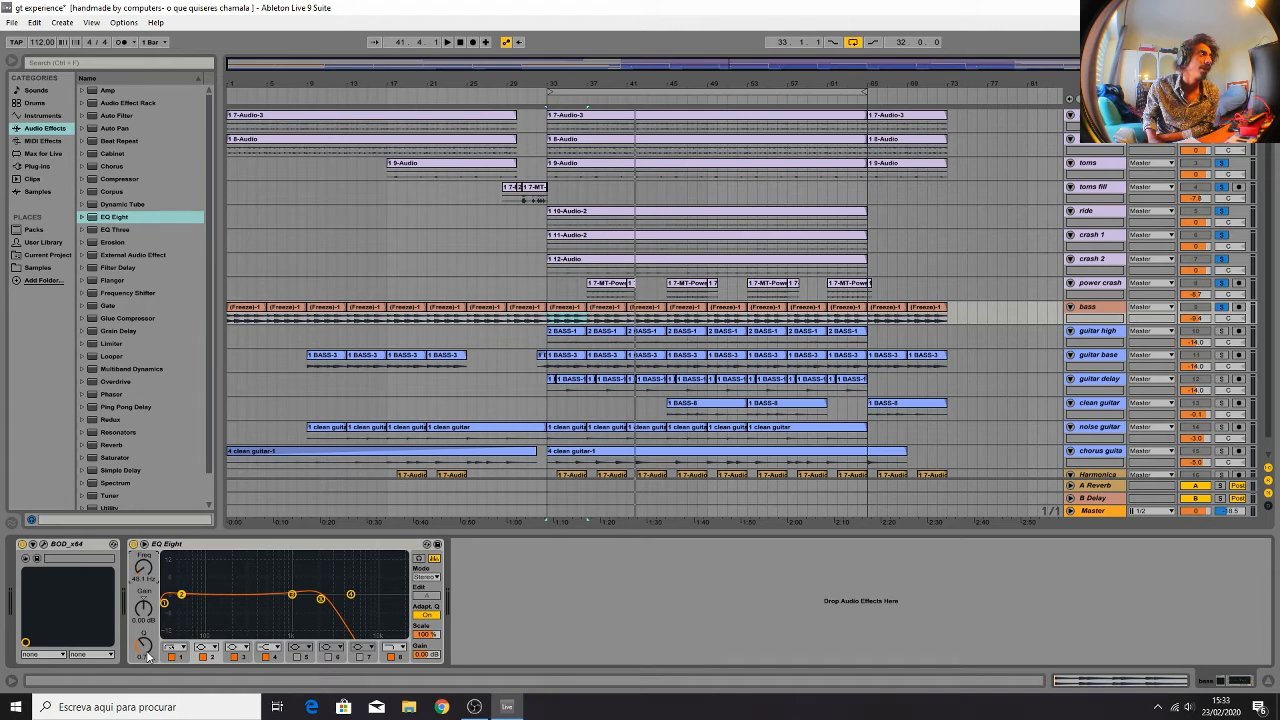
left_click_drag(148, 652, 143, 610)
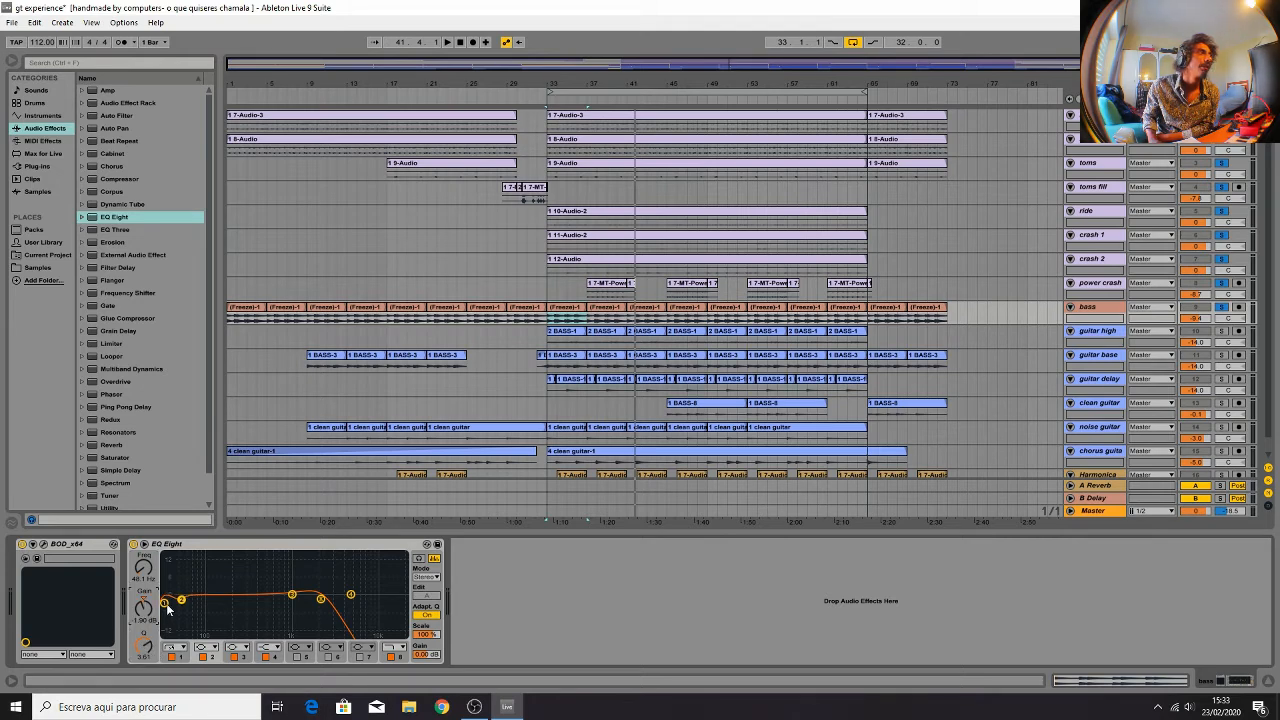
Set band 3 of the bass track's EQ Eight to 111 Hz with Q 3.41 and a 1.90 dB boost, and play the loop
left_click(245, 658)
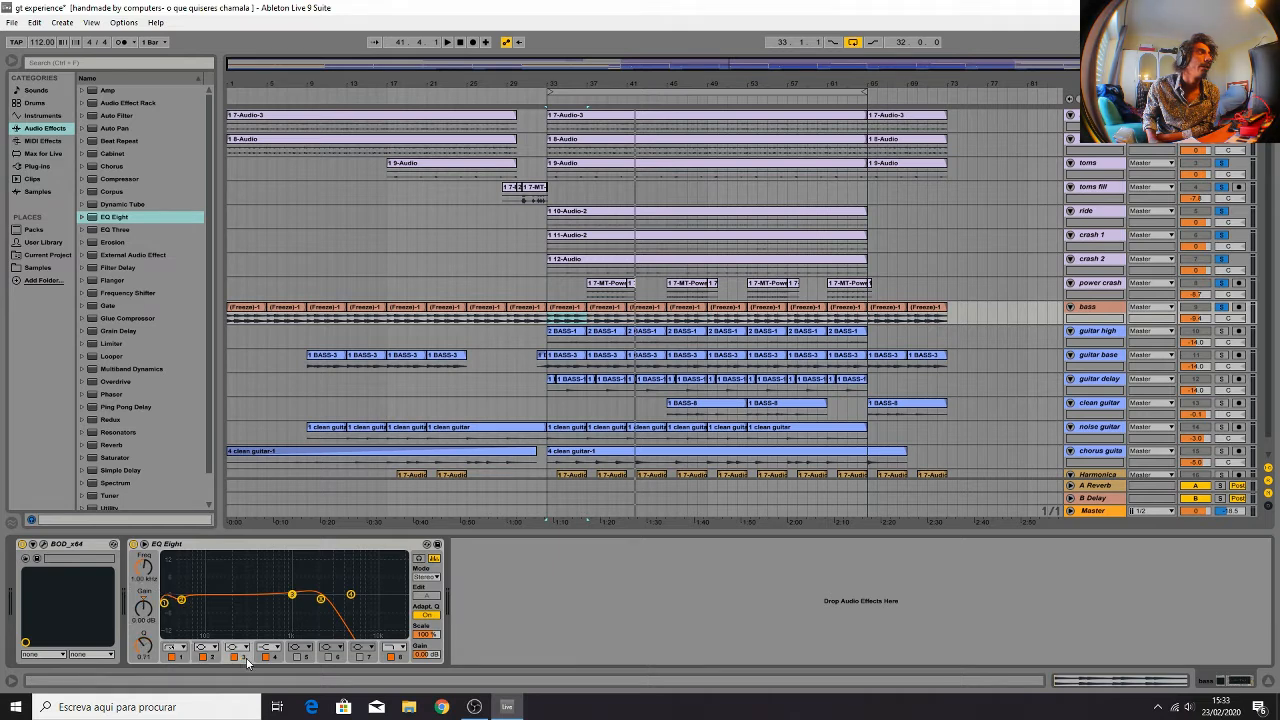
left_click_drag(148, 572, 148, 604)
mouse_move(146, 617)
left_mouse_down()
mouse_move(146, 606)
mouse_move(144, 632)
left_mouse_up()
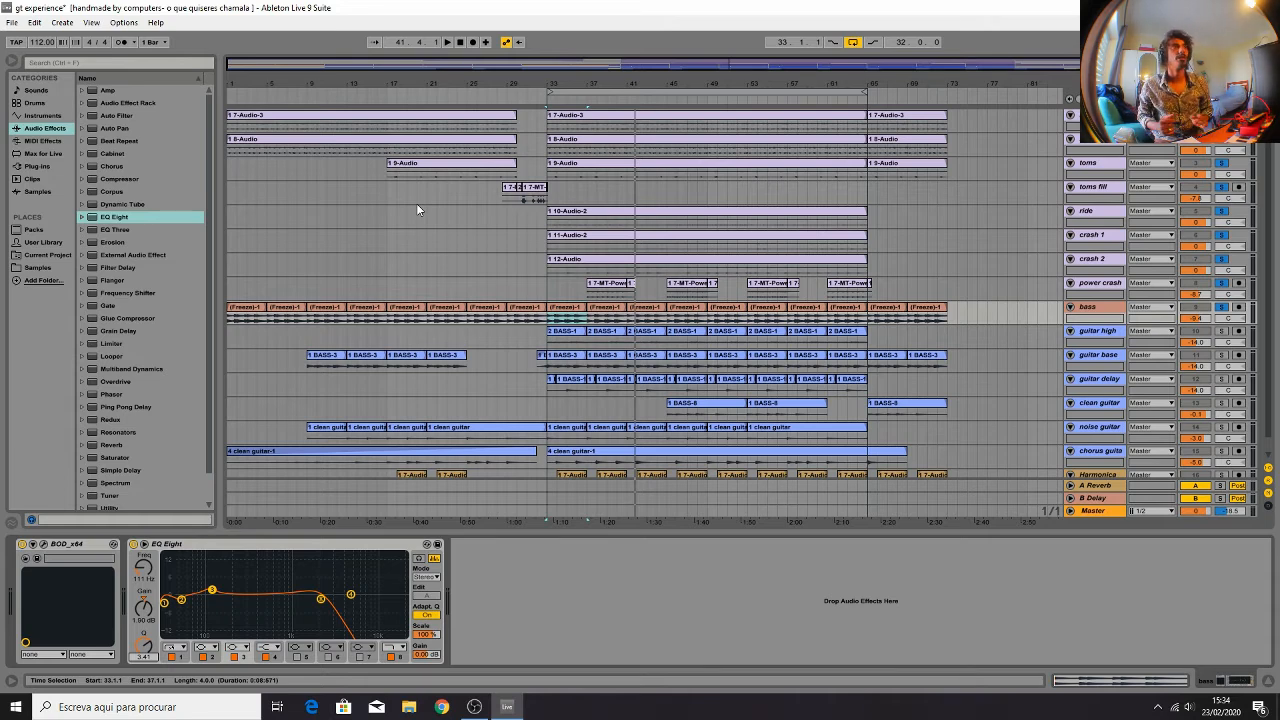
key("space")
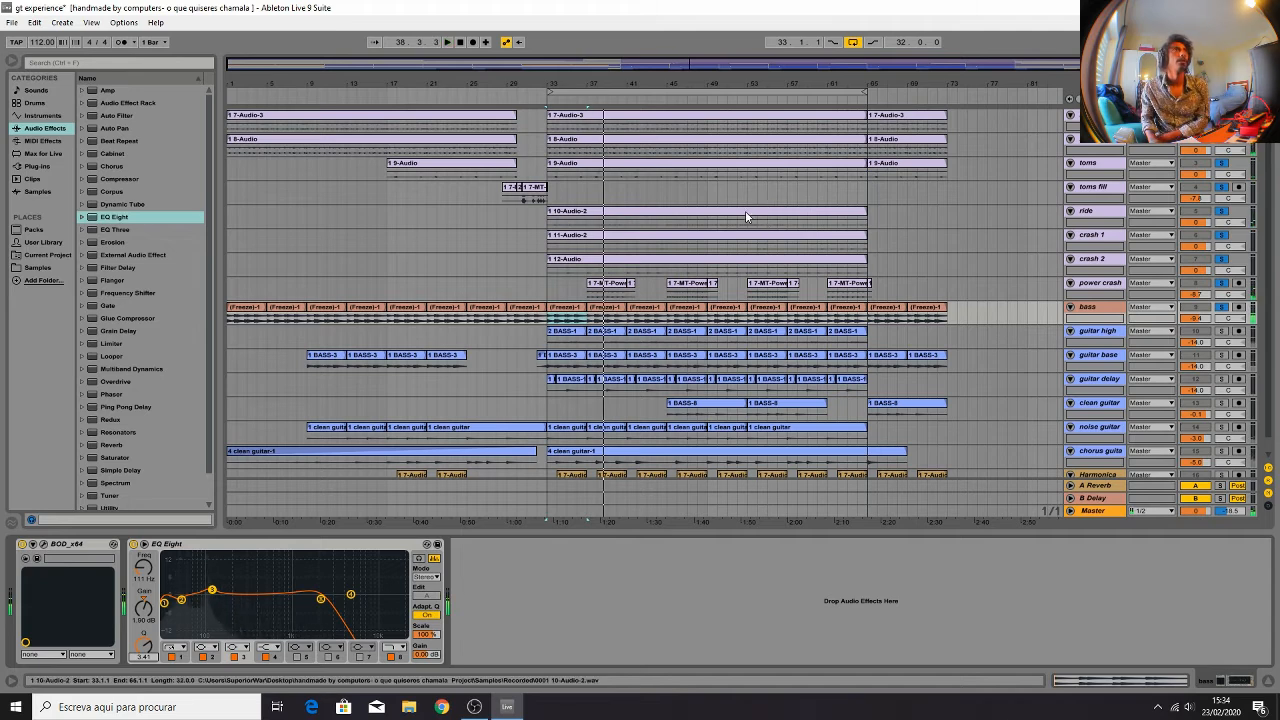
Stop playback and place the insert marker at bar 9 on the power crash track
left_click(321, 285)
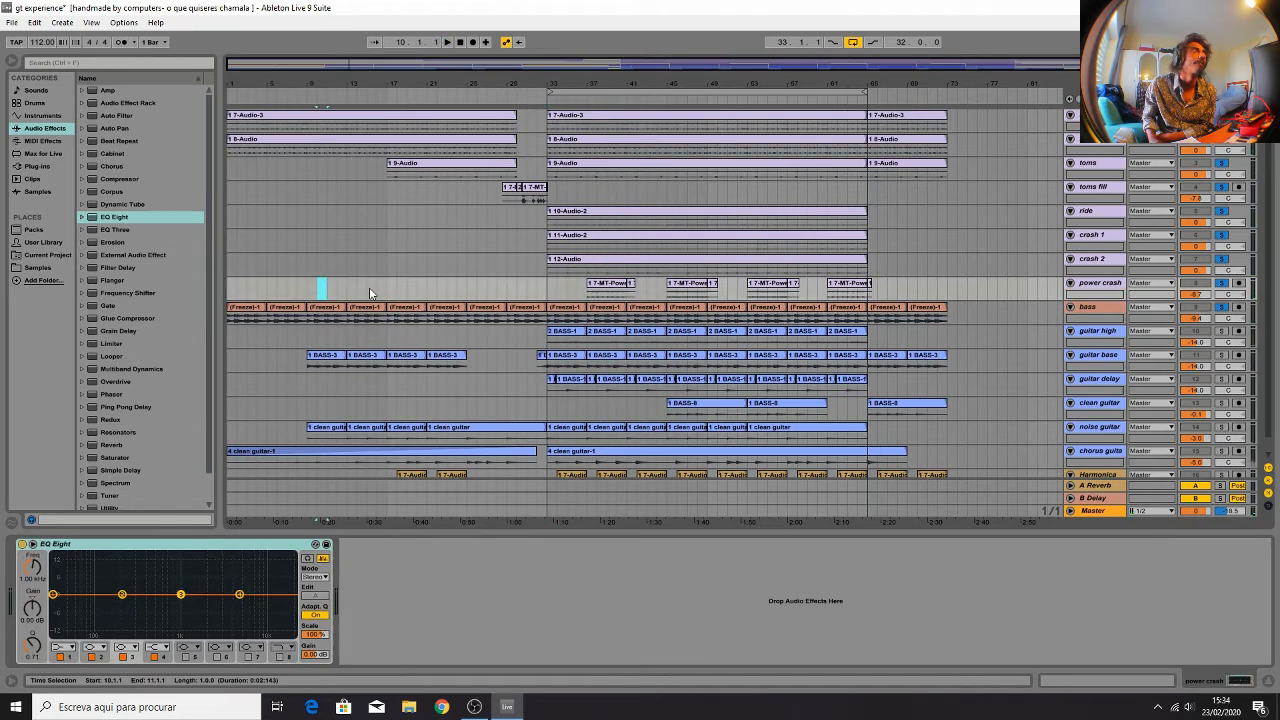
left_click(303, 285)
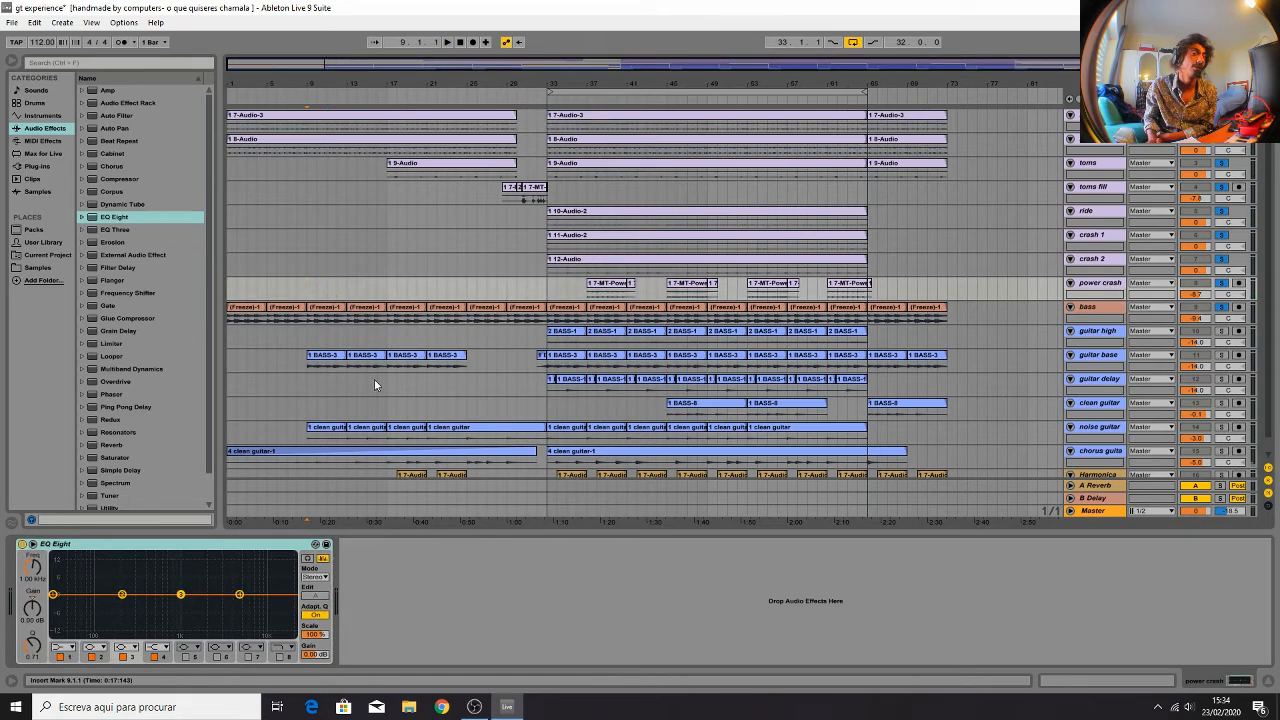
left_click(448, 291)
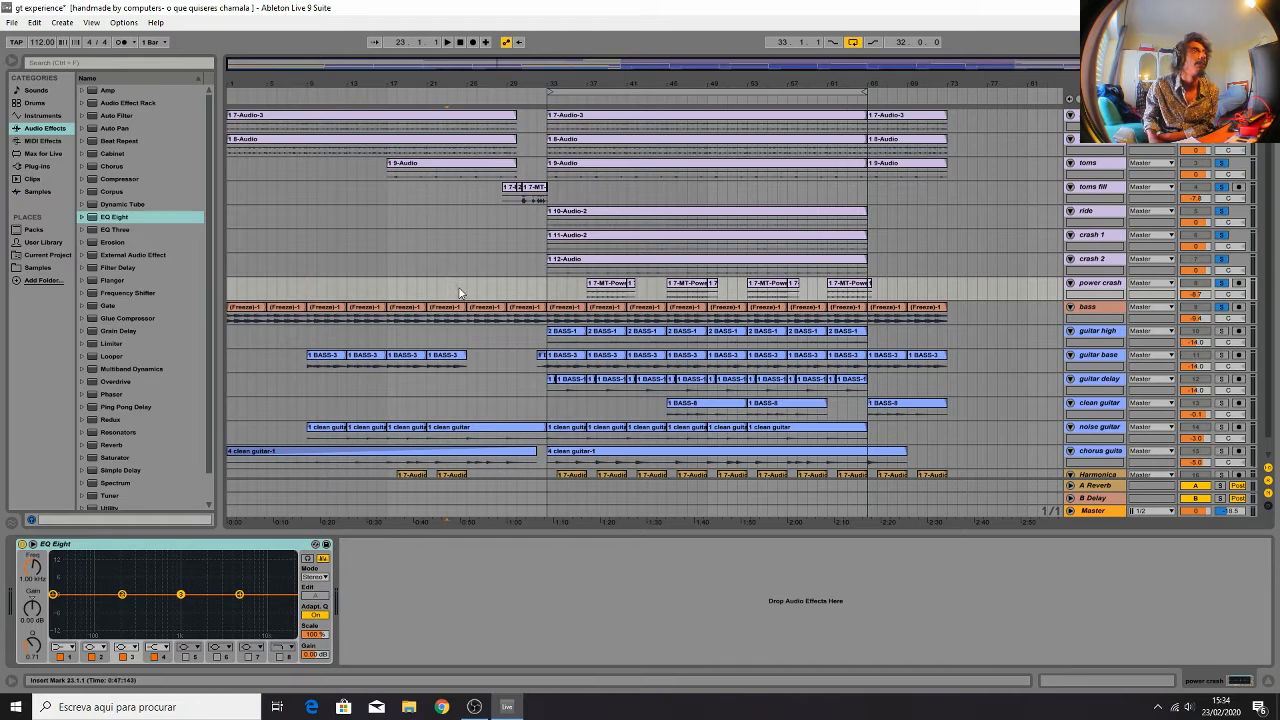
left_click_drag(466, 291, 308, 292)
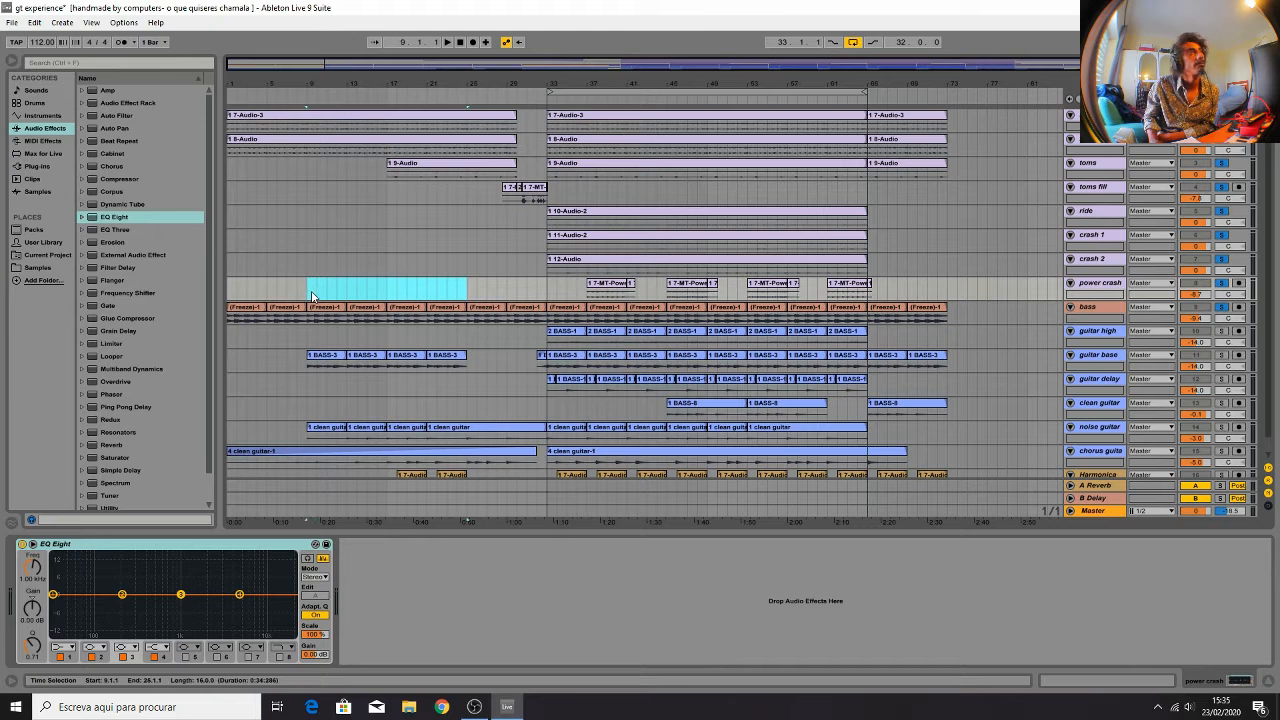
left_click(314, 289)
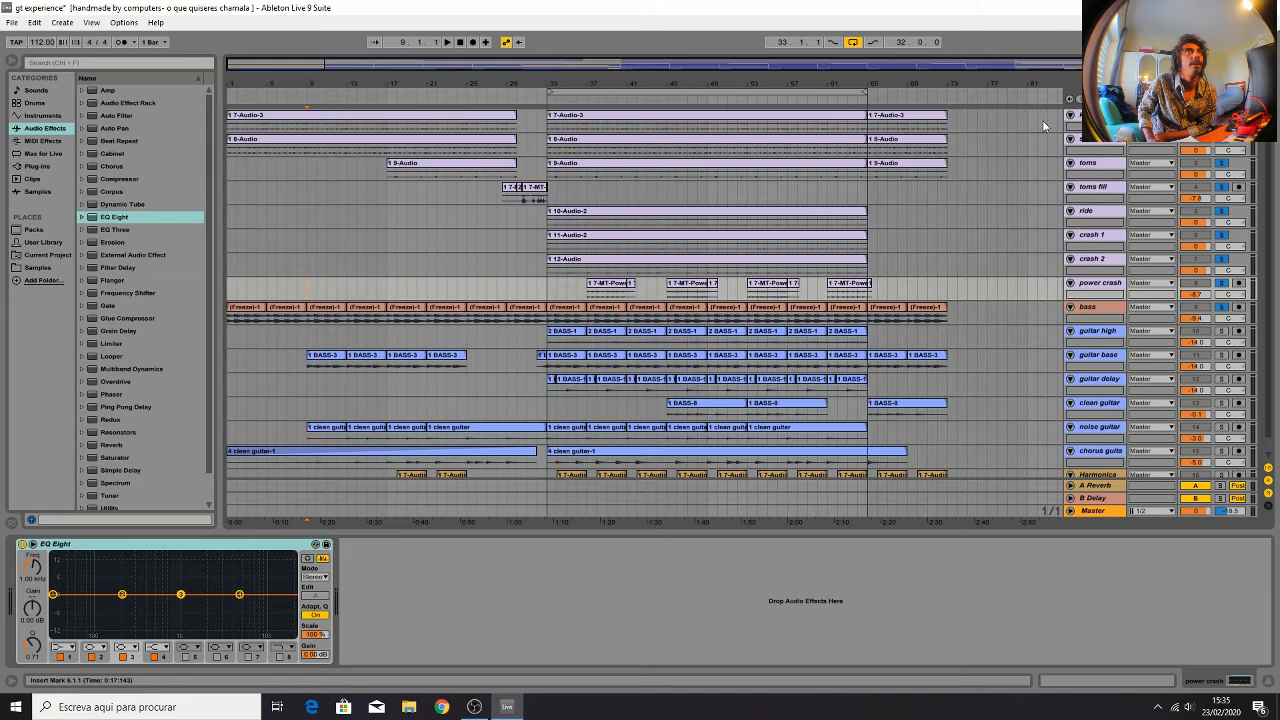
Group all drum tracks from kick to power crash and name the group "drums"
left_click(1092, 115)
left_click(1090, 283)
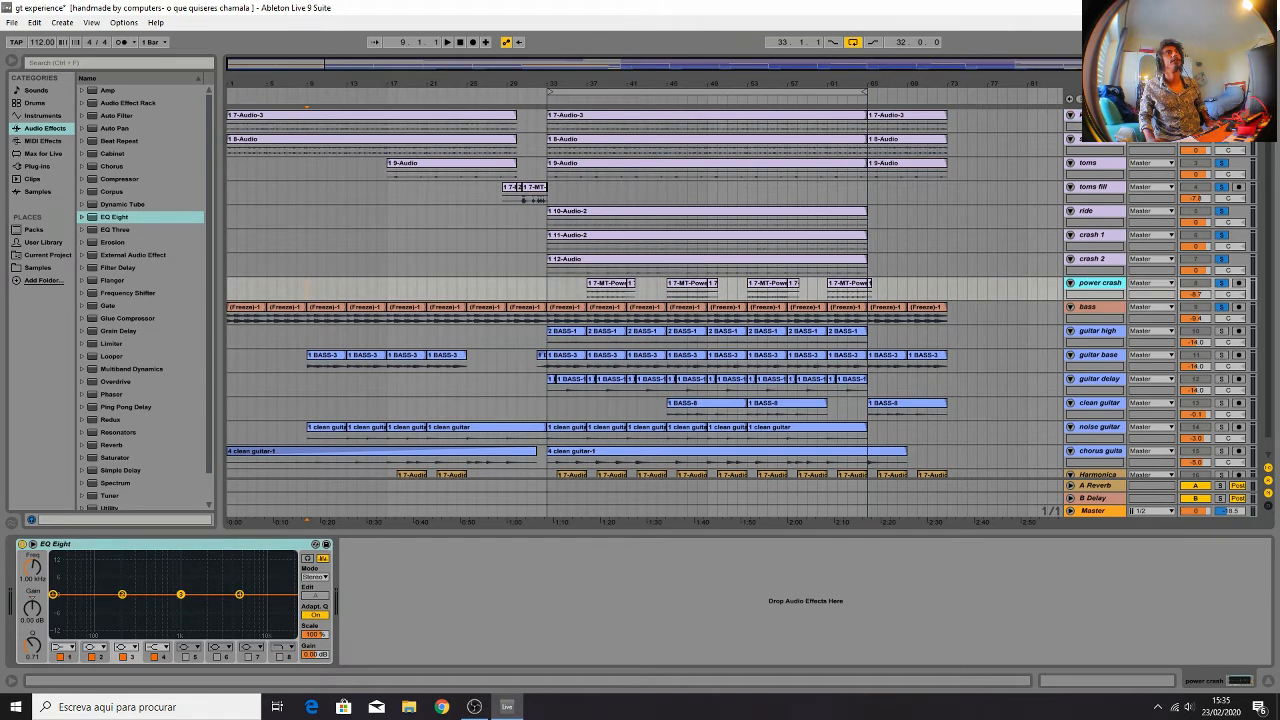
left_click(1092, 115, "shift")
key("ctrl+g")
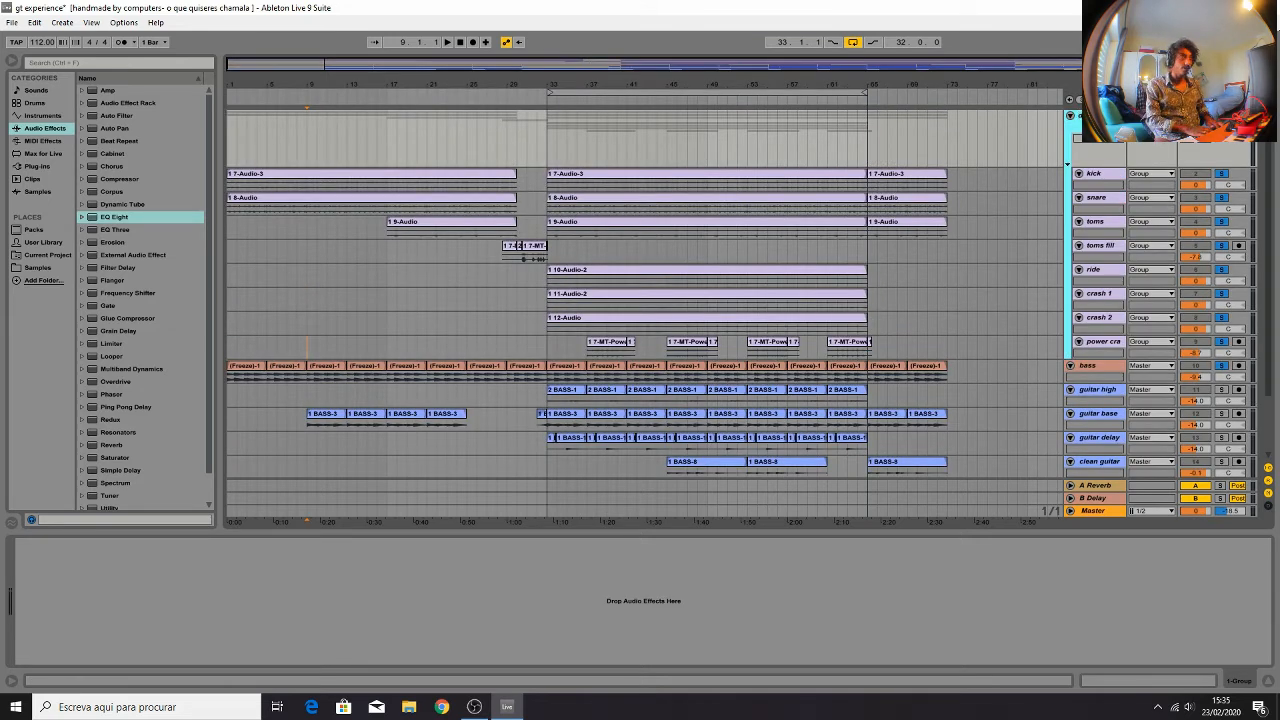
key("Return")
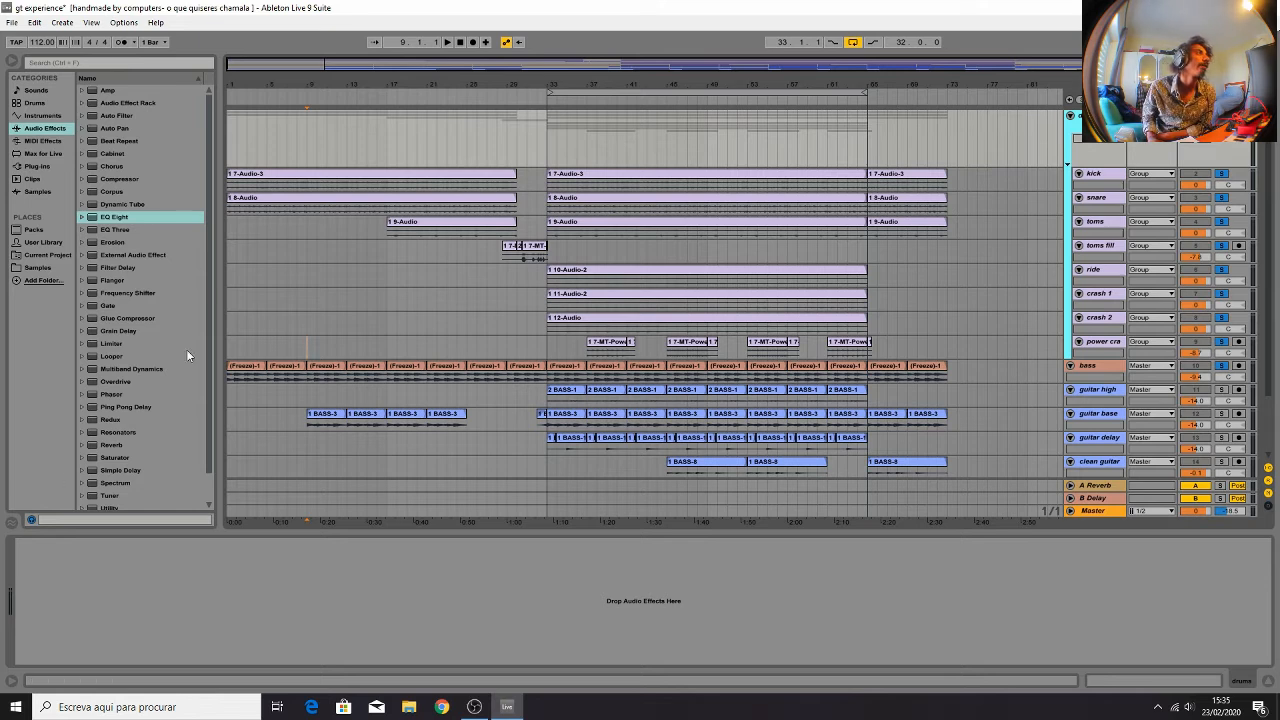
Load AmbientReverb on the drums group with 20 ms left and 23 ms right pre-delay, 0.89 sec decay, 28.5% size and 41% width
left_click(37, 166)
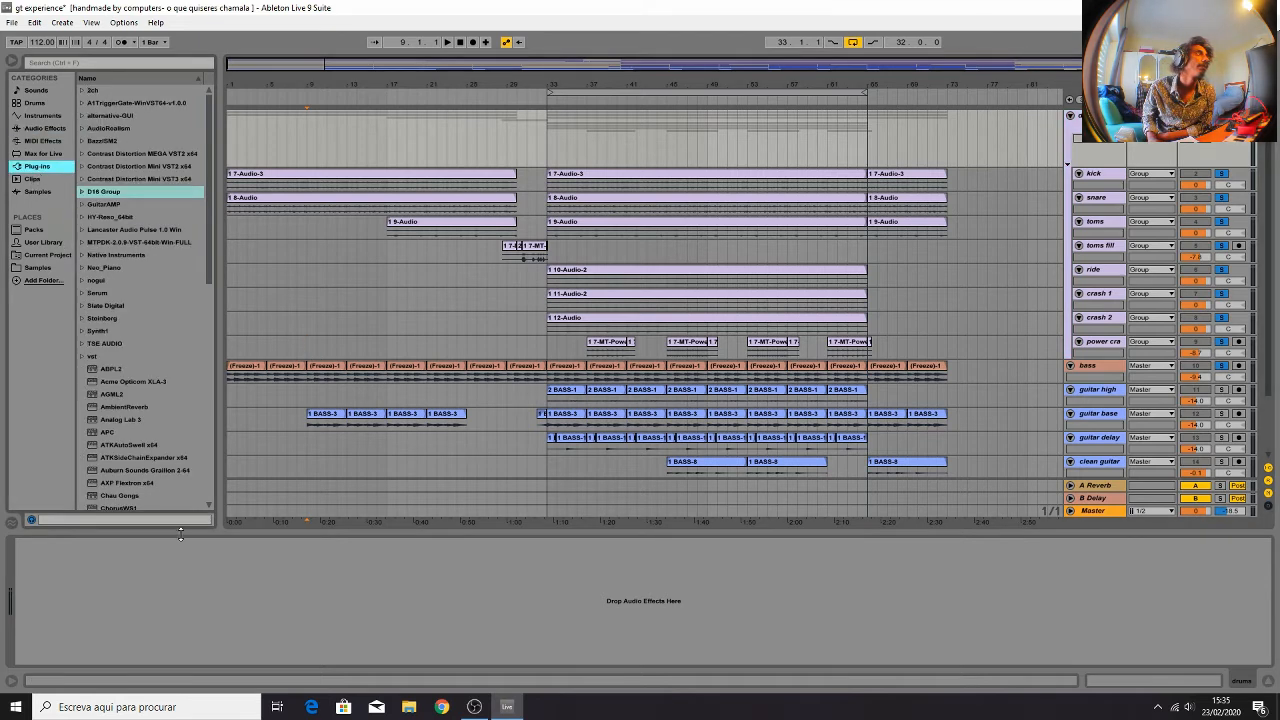
double_click(141, 406)
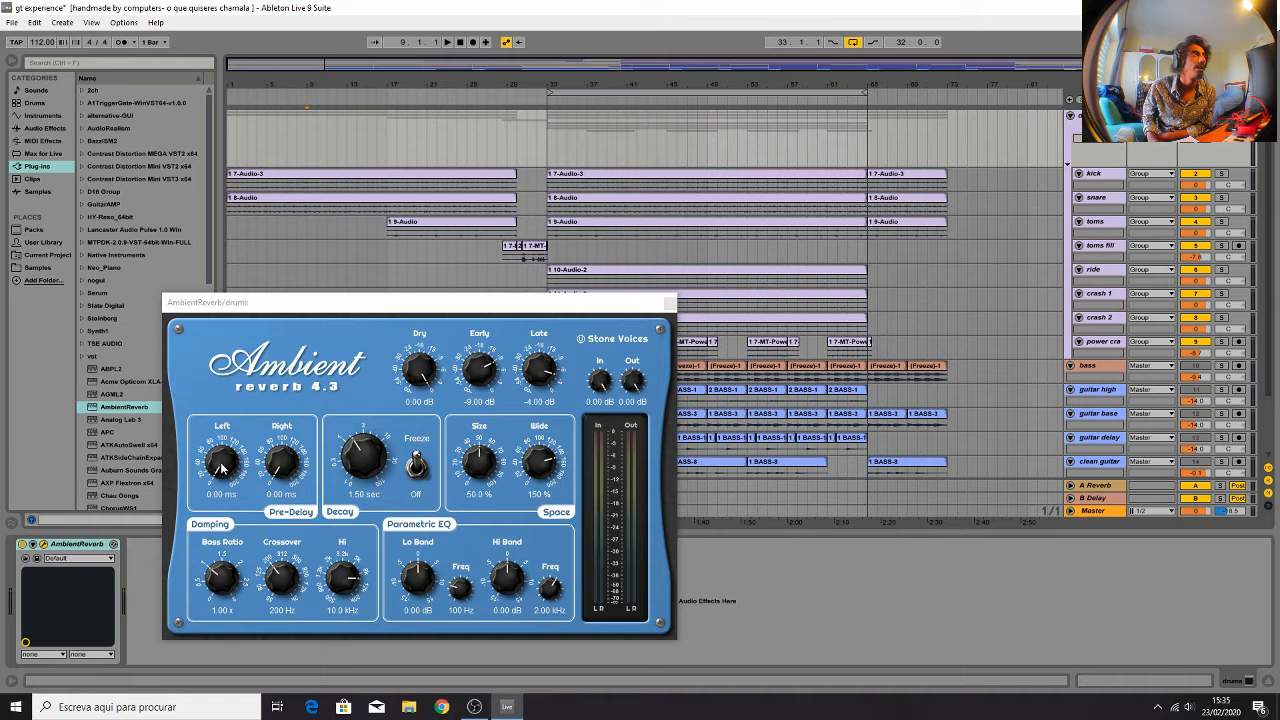
left_click_drag(222, 466, 360, 466)
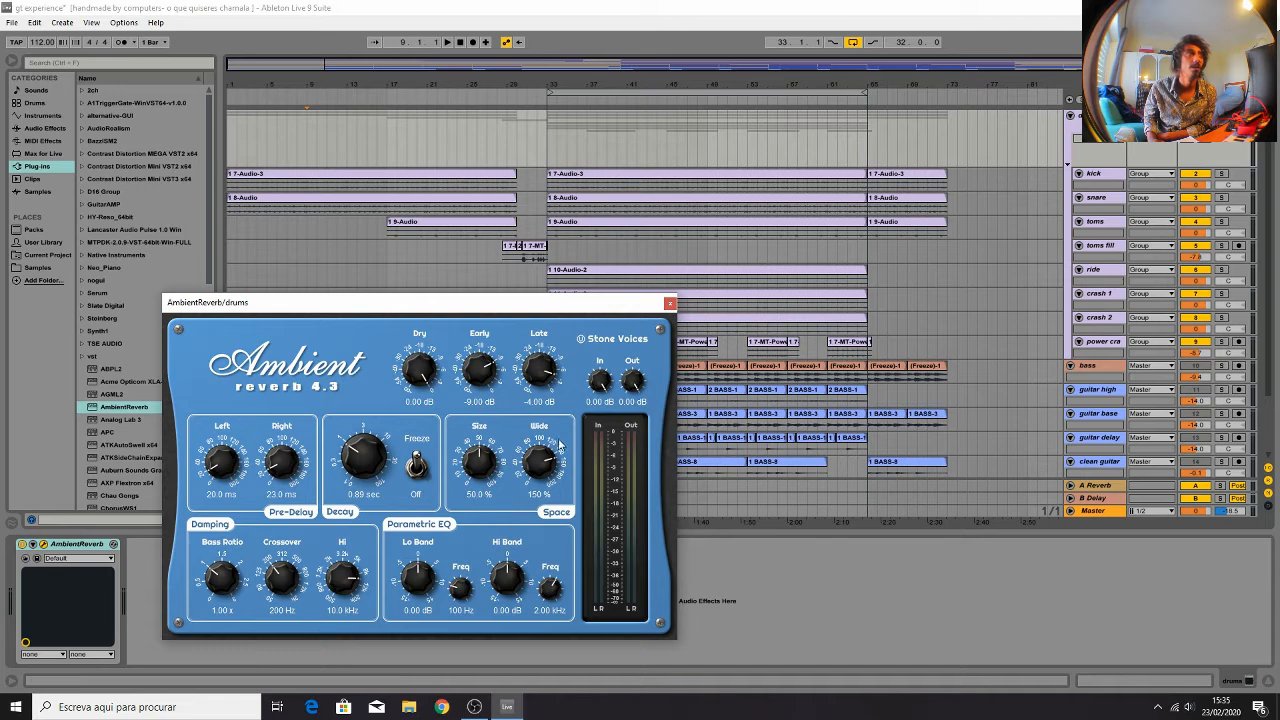
left_click_drag(557, 449, 553, 527)
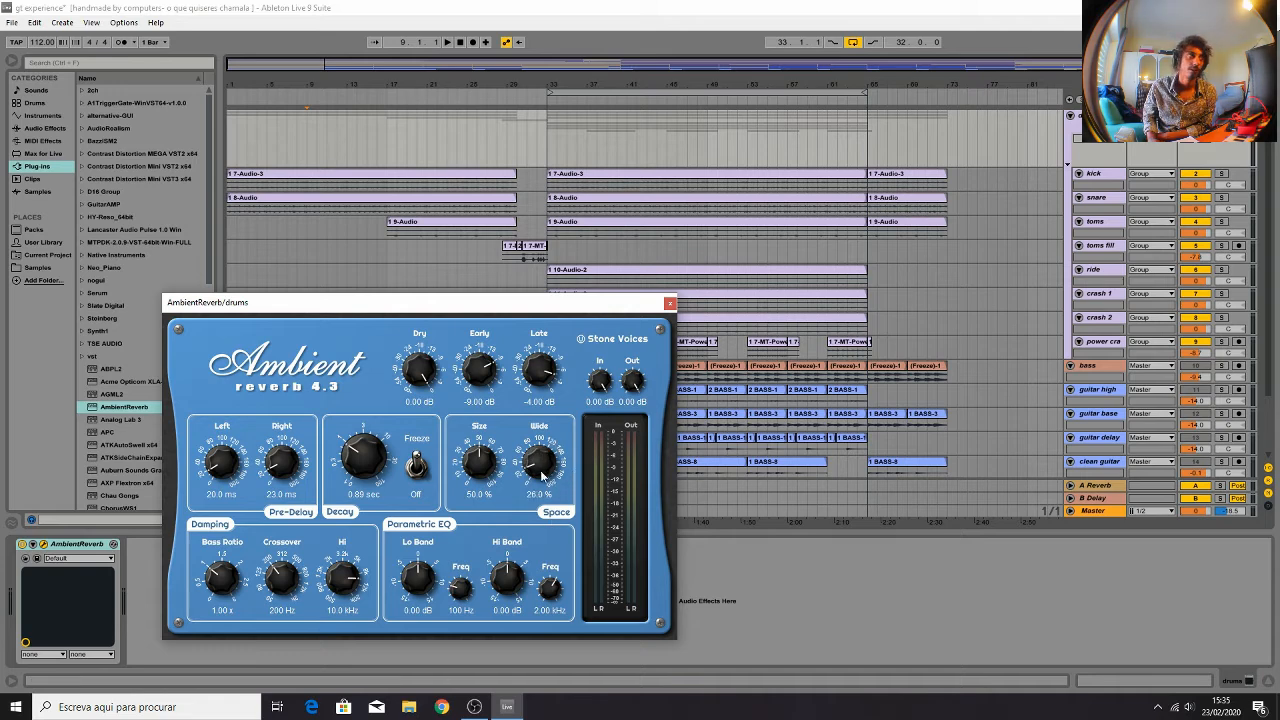
left_click_drag(541, 474, 477, 471)
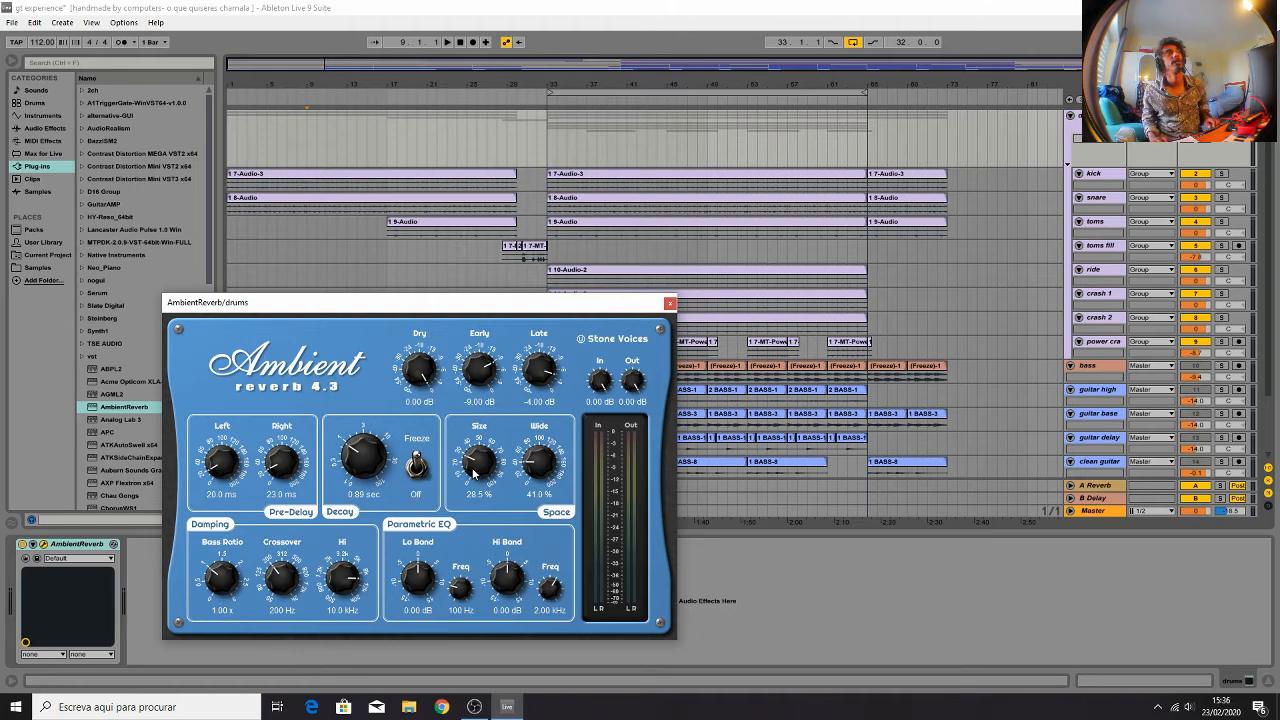
Play the drums and set AmbientReverb's low EQ band to -8.10 dB, size to 21% and decay to 0.65 sec
key("space")
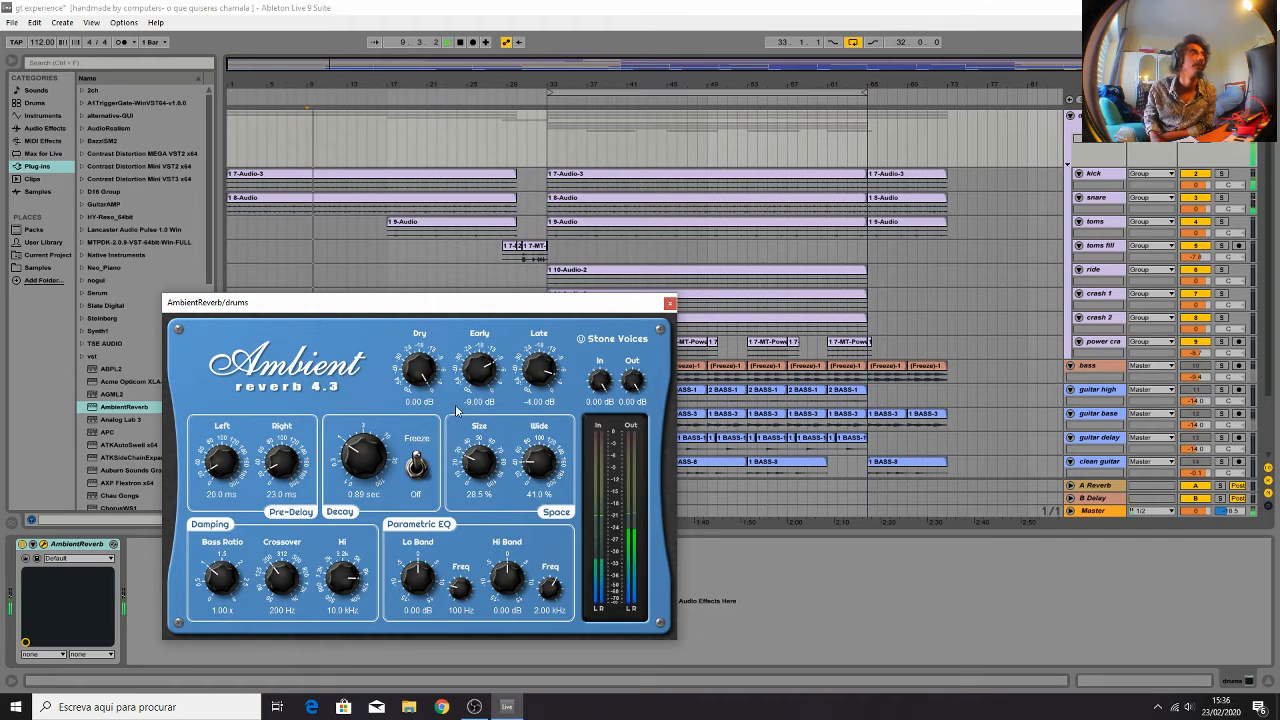
left_click_drag(416, 577, 414, 591)
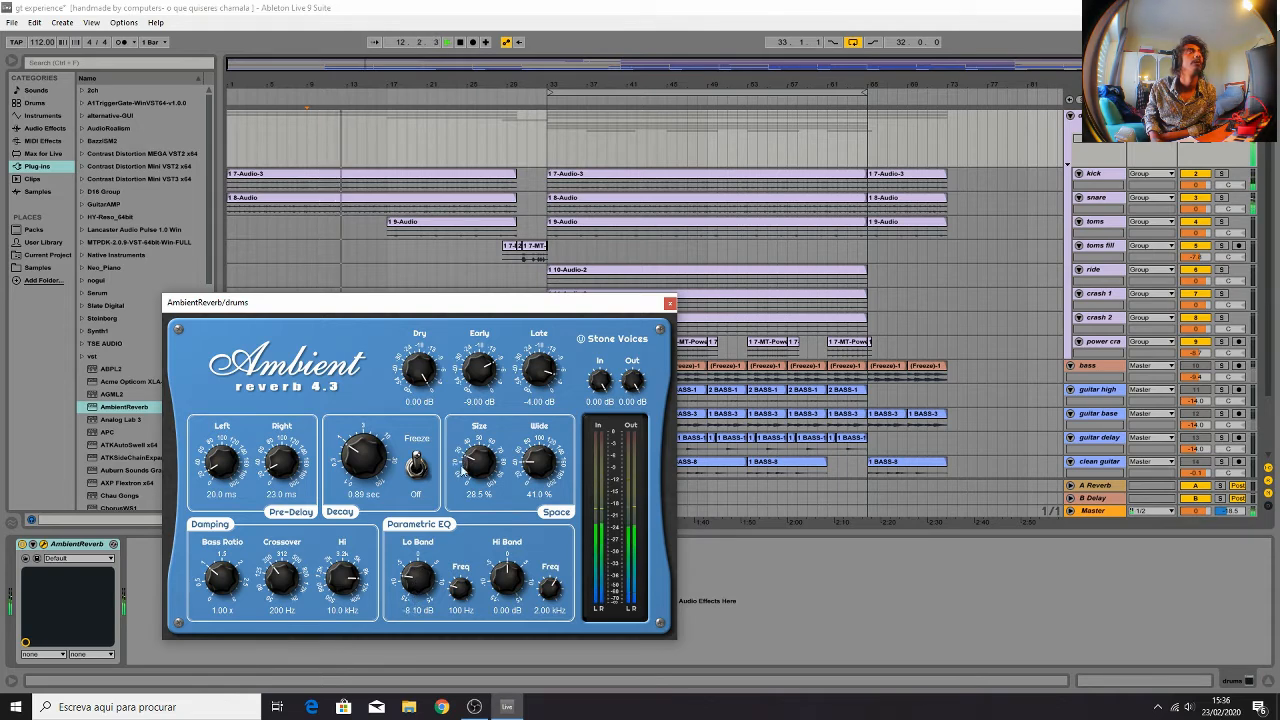
left_click_drag(464, 470, 468, 476)
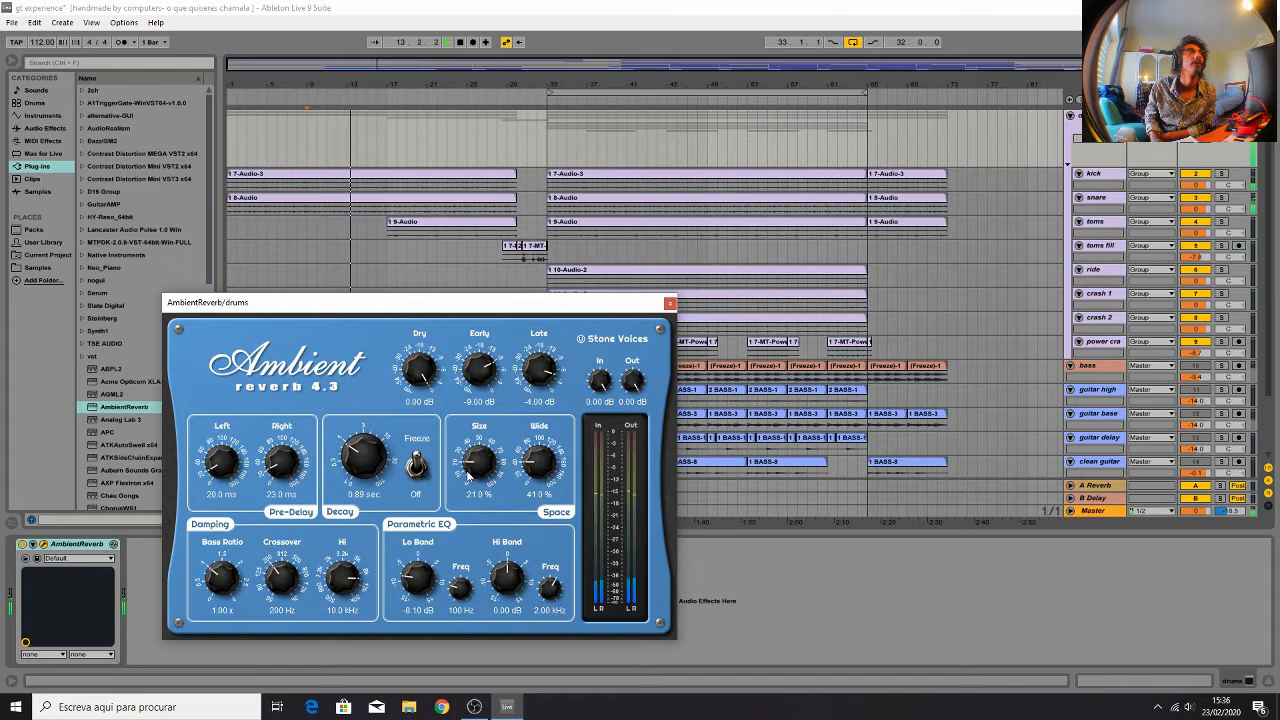
mouse_move(370, 468)
left_mouse_down()
mouse_move(376, 500)
mouse_move(377, 476)
left_mouse_up()
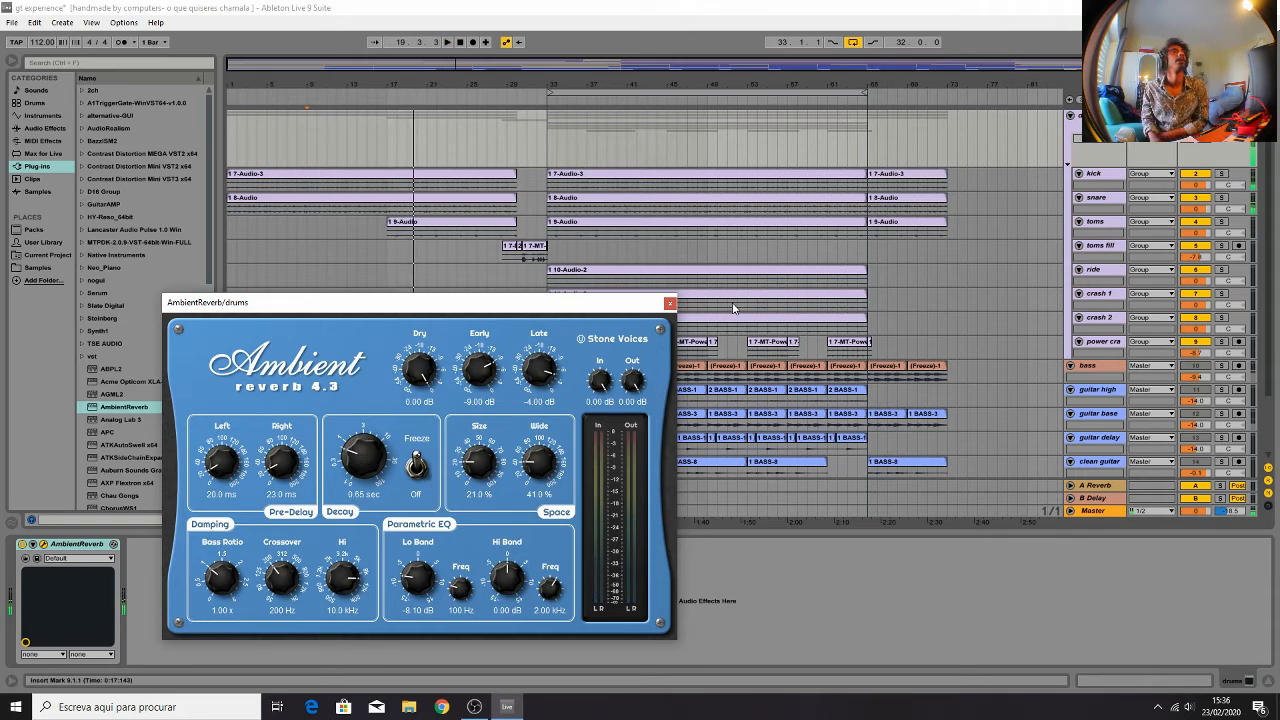
left_click(670, 303)
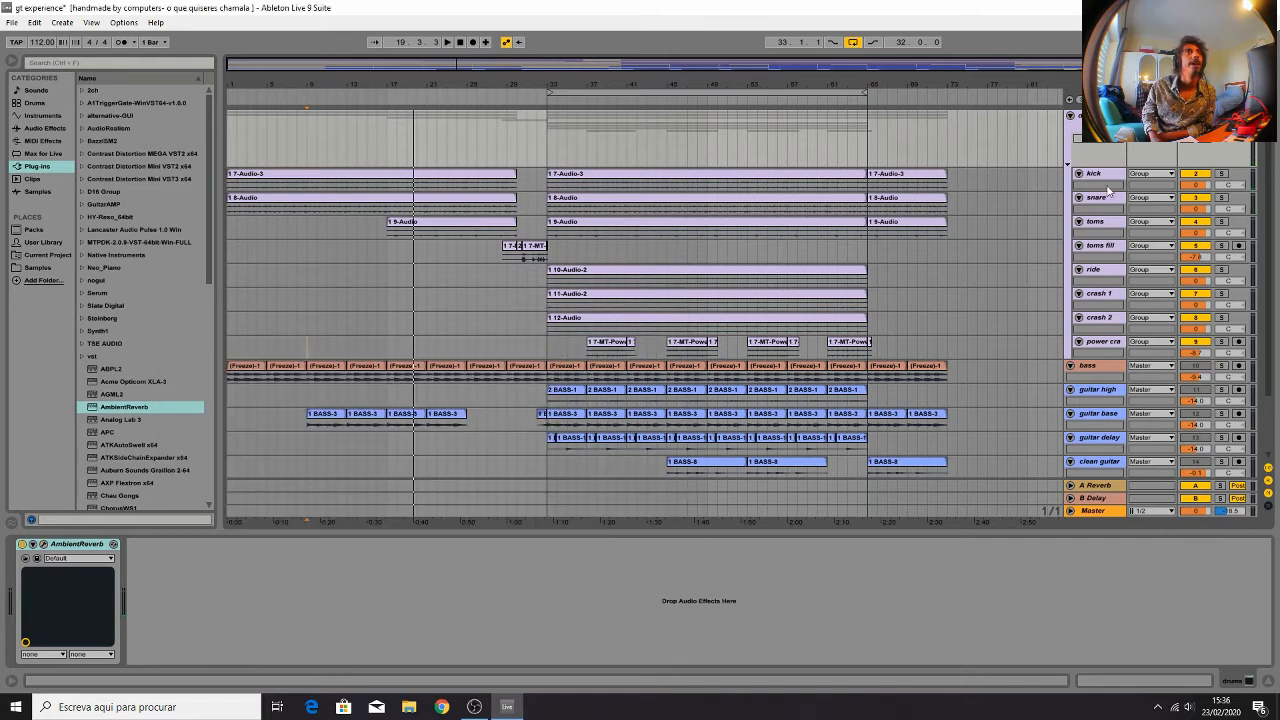
Select the drums group and place the insertion point after AmbientReverb in its device chain
left_click(1086, 128)
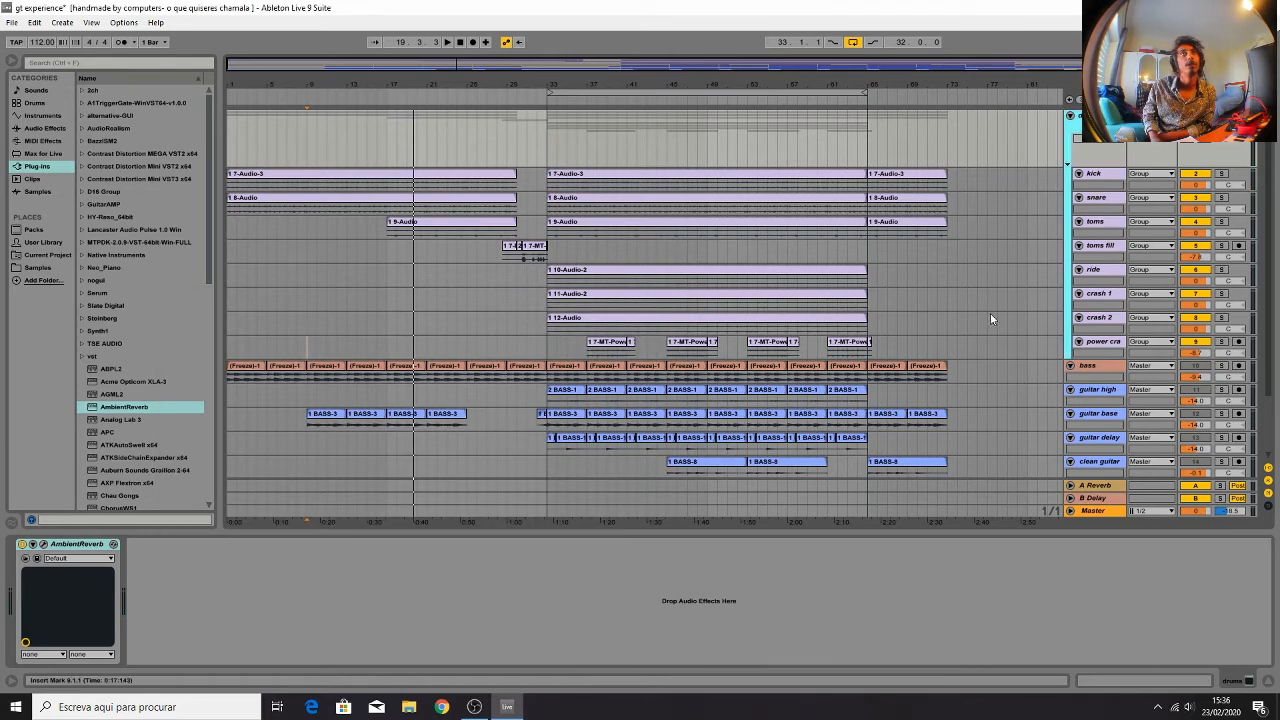
left_click(366, 569)
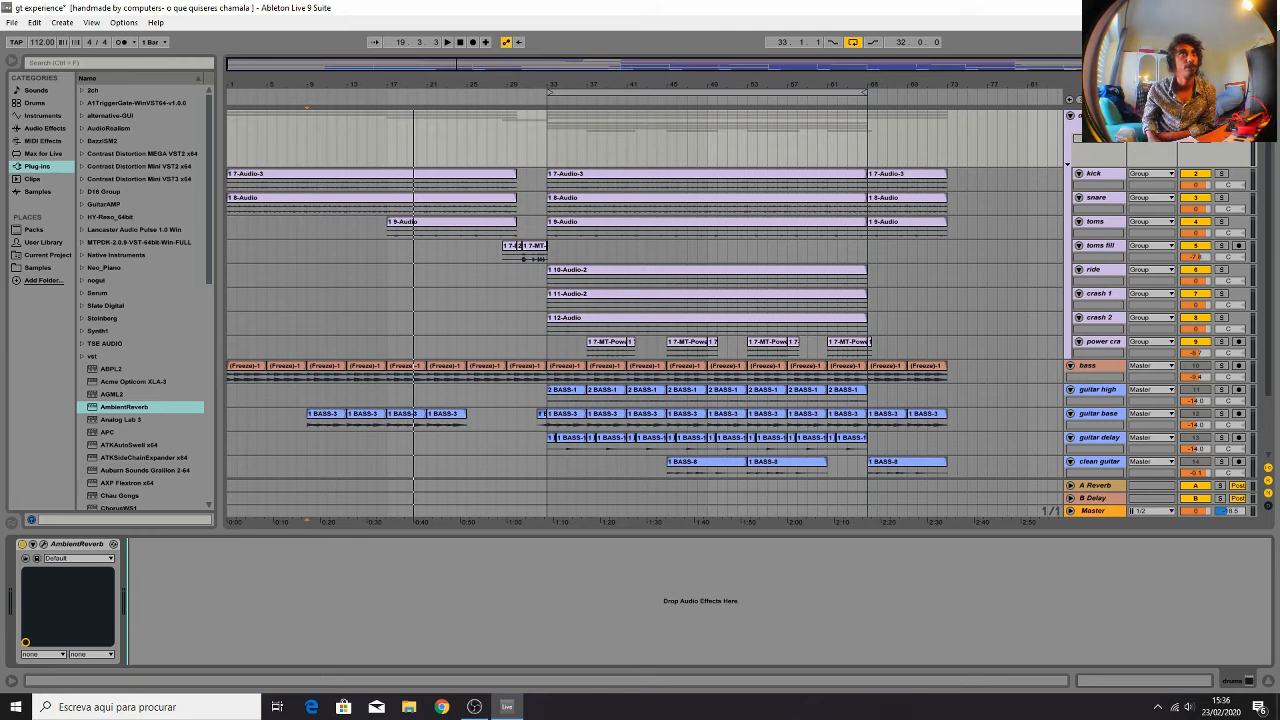
Review the effect chains on the drums group and on the kick and snare tracks
left_click(1098, 116)
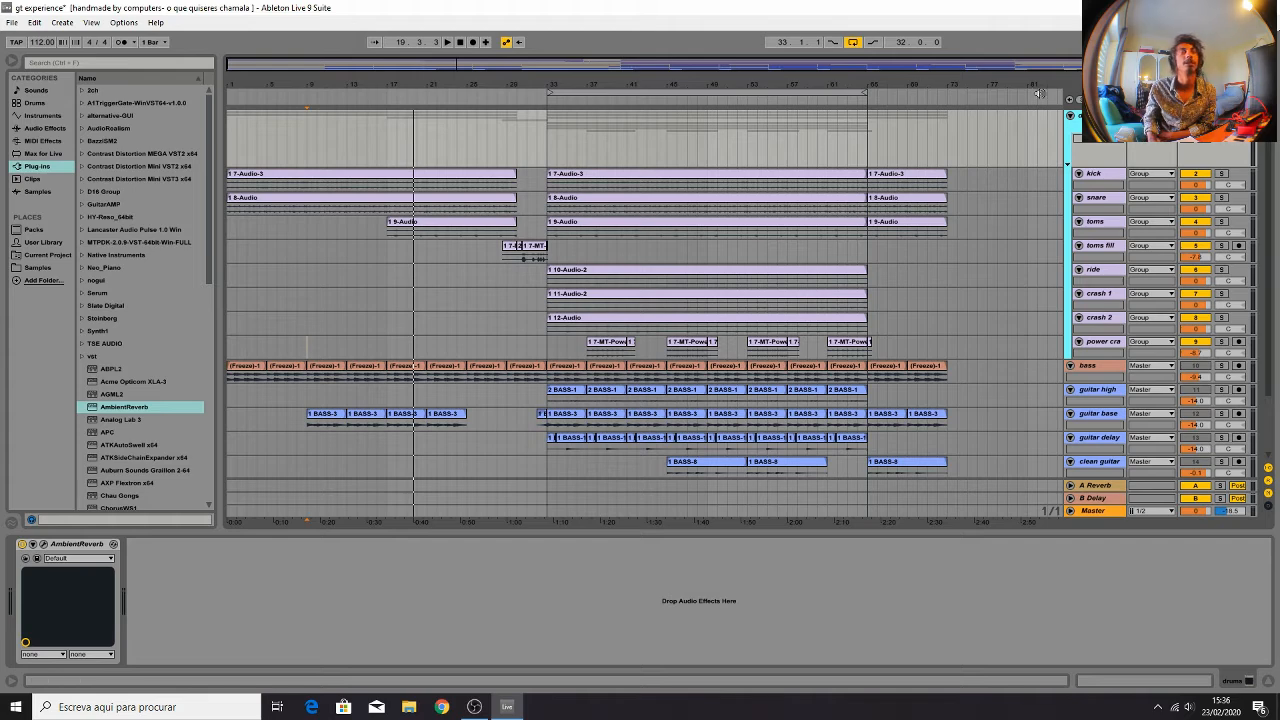
left_click(1090, 178)
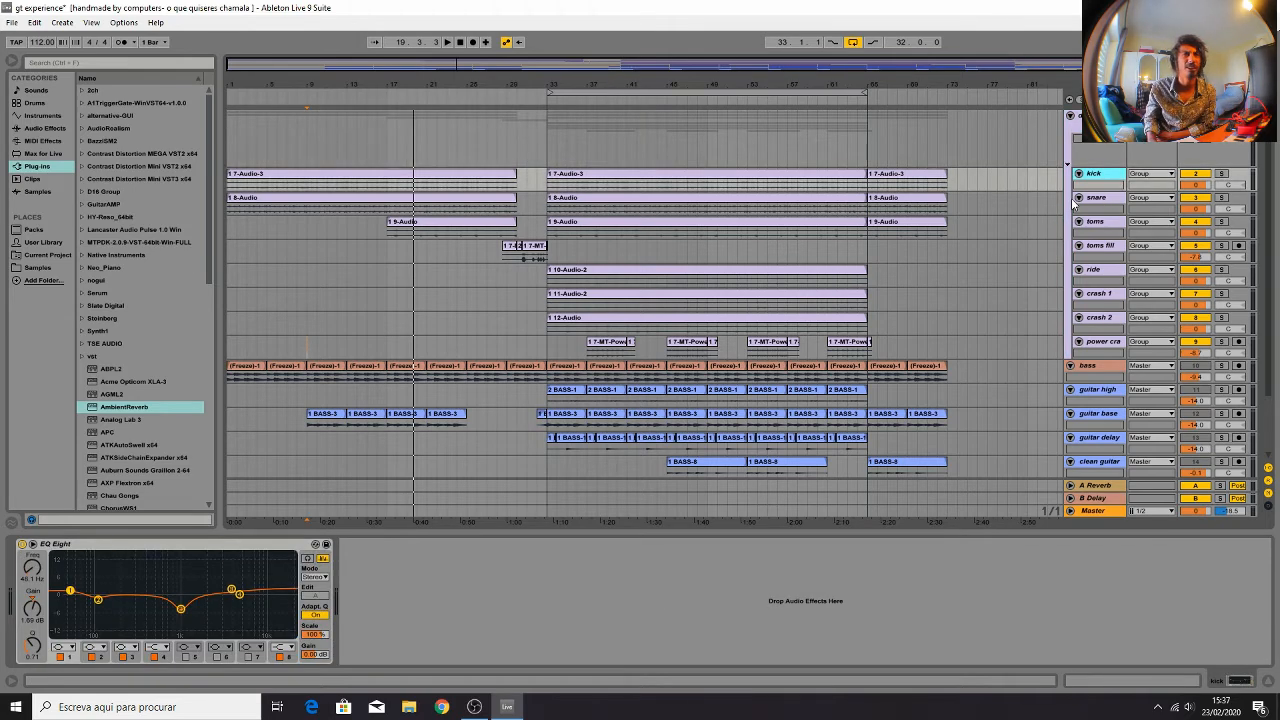
left_click(1095, 204)
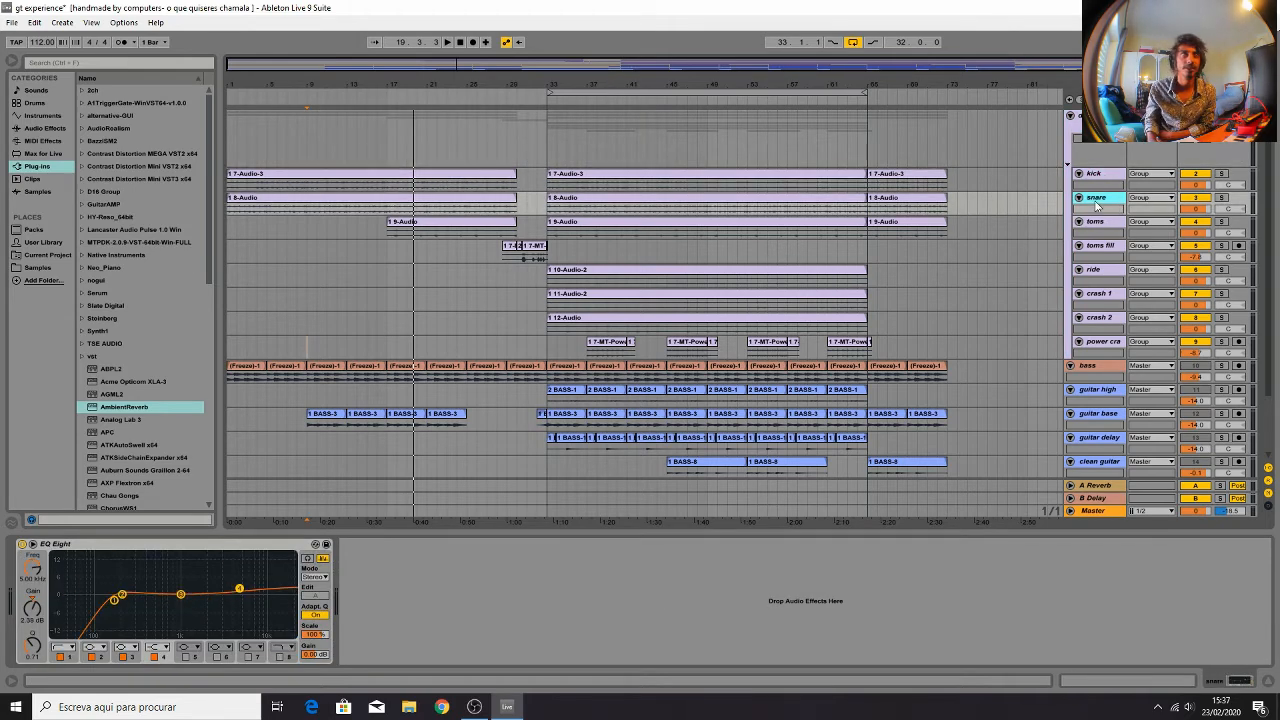
left_click(1094, 178)
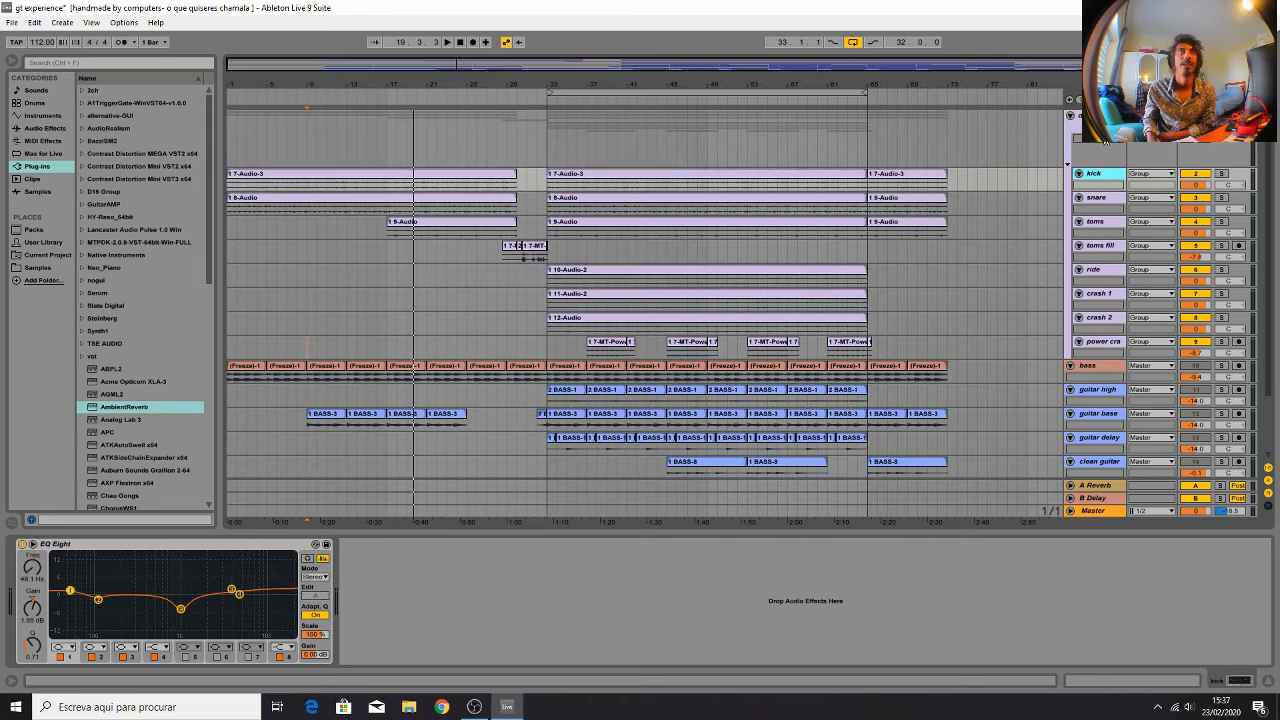
Add the Slate Digital Virtual Mix Rack plug-in after AmbientReverb on the drums group and move its window clear for editing
left_click(1094, 128)
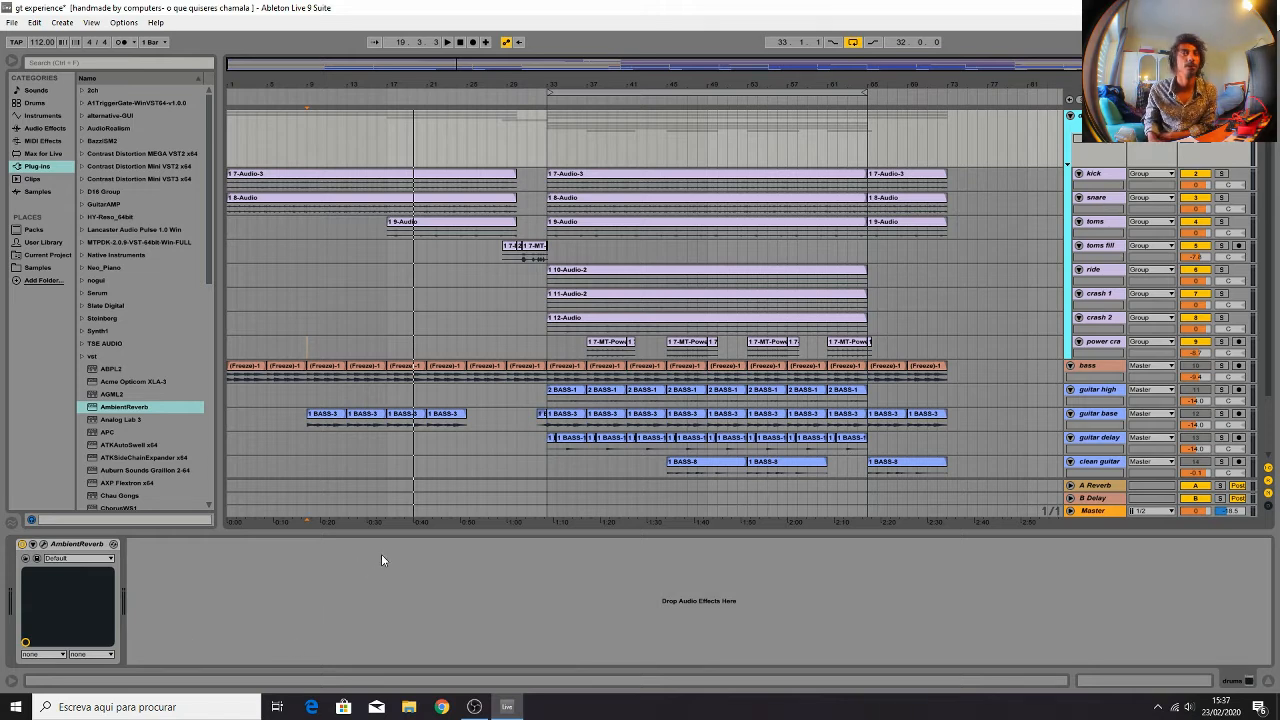
left_click(474, 707)
left_click(474, 707)
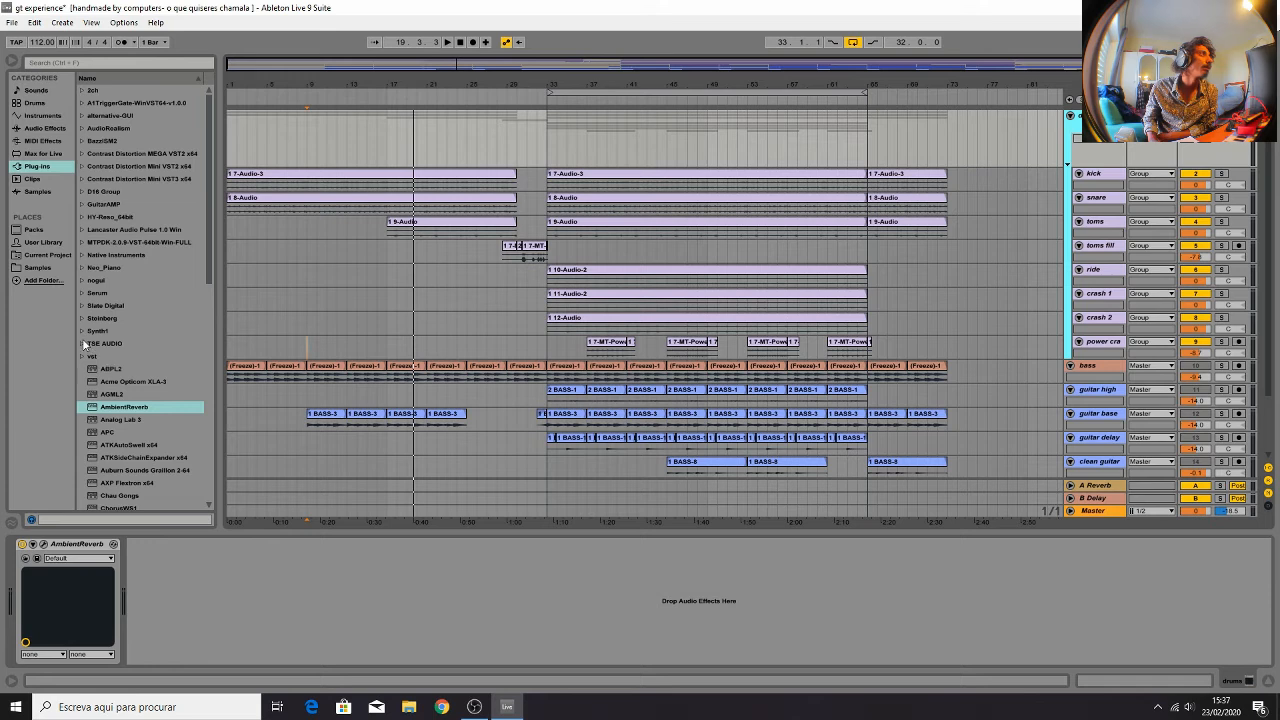
left_click(82, 306)
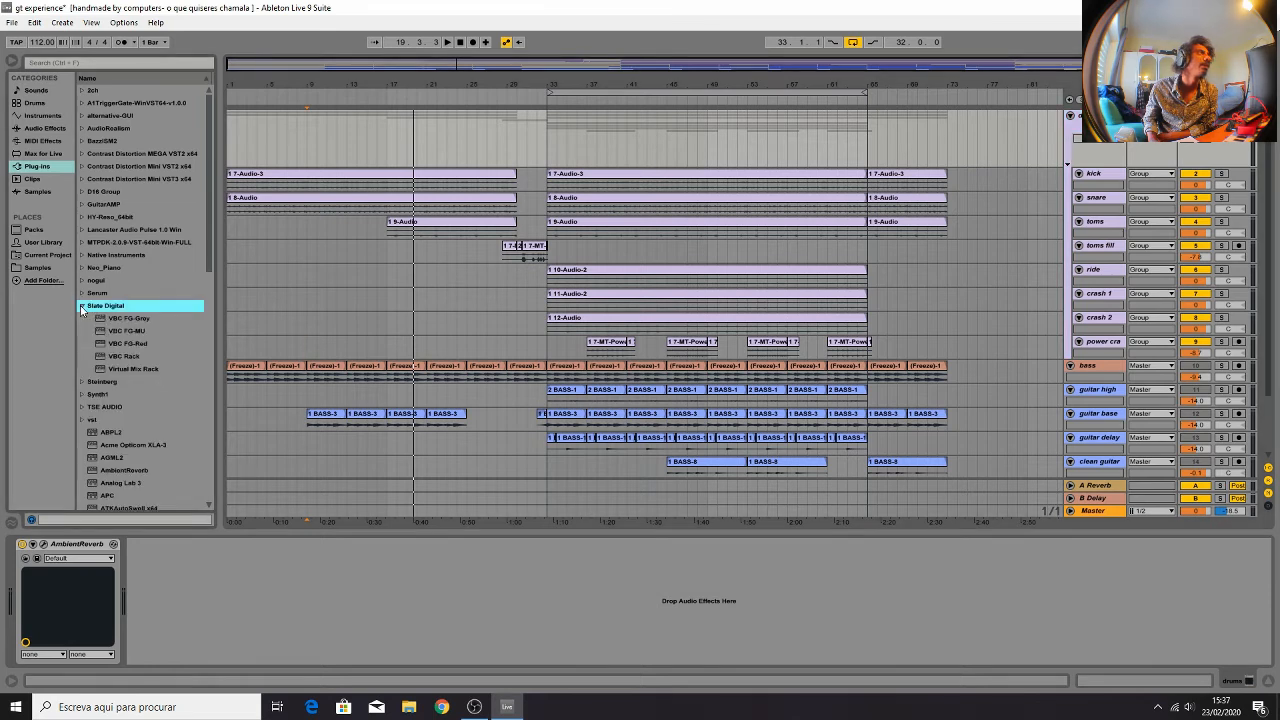
left_click(121, 369)
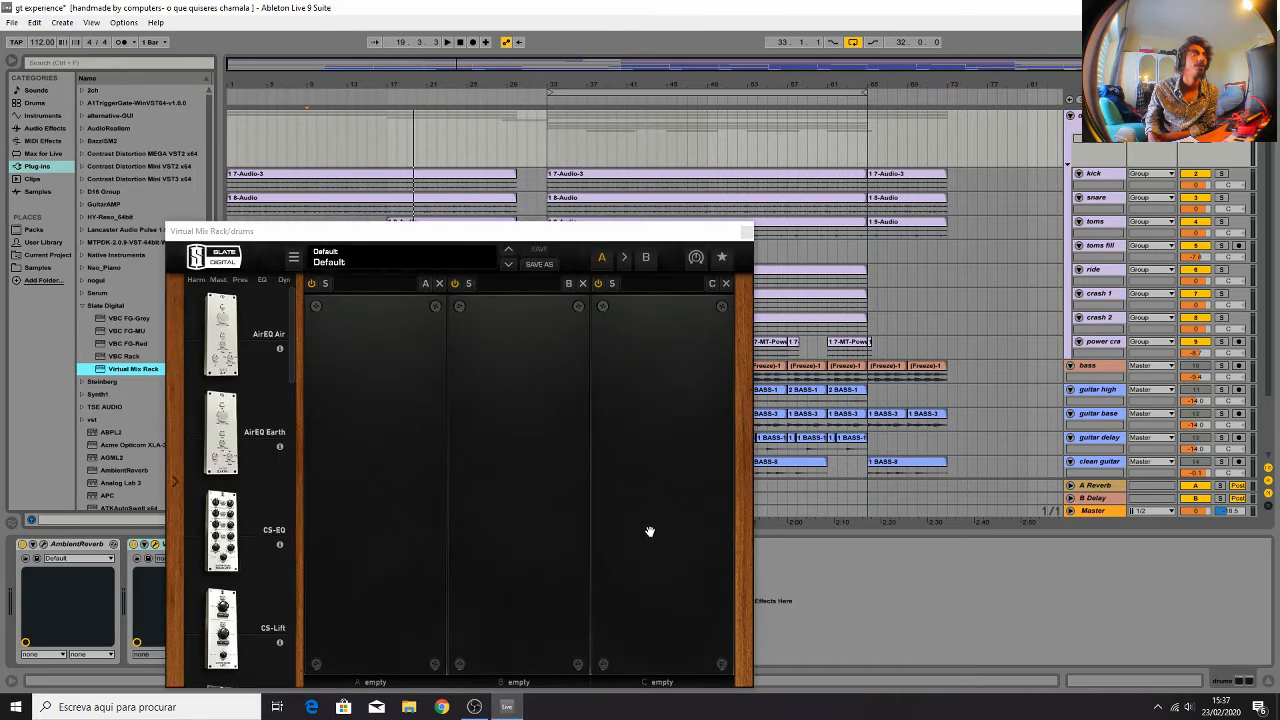
left_click_drag(675, 244, 817, 139)
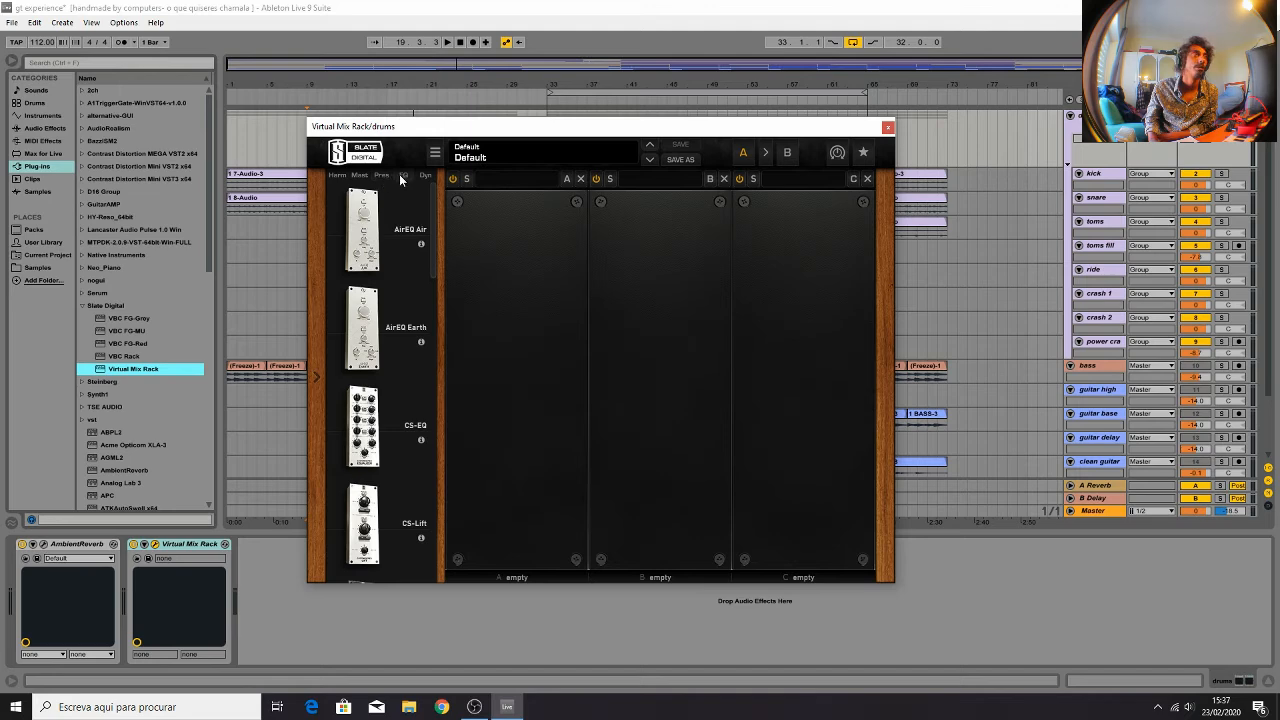
Load the Revival module into slot A of the Virtual Mix Rack and play back the song
left_click(359, 175)
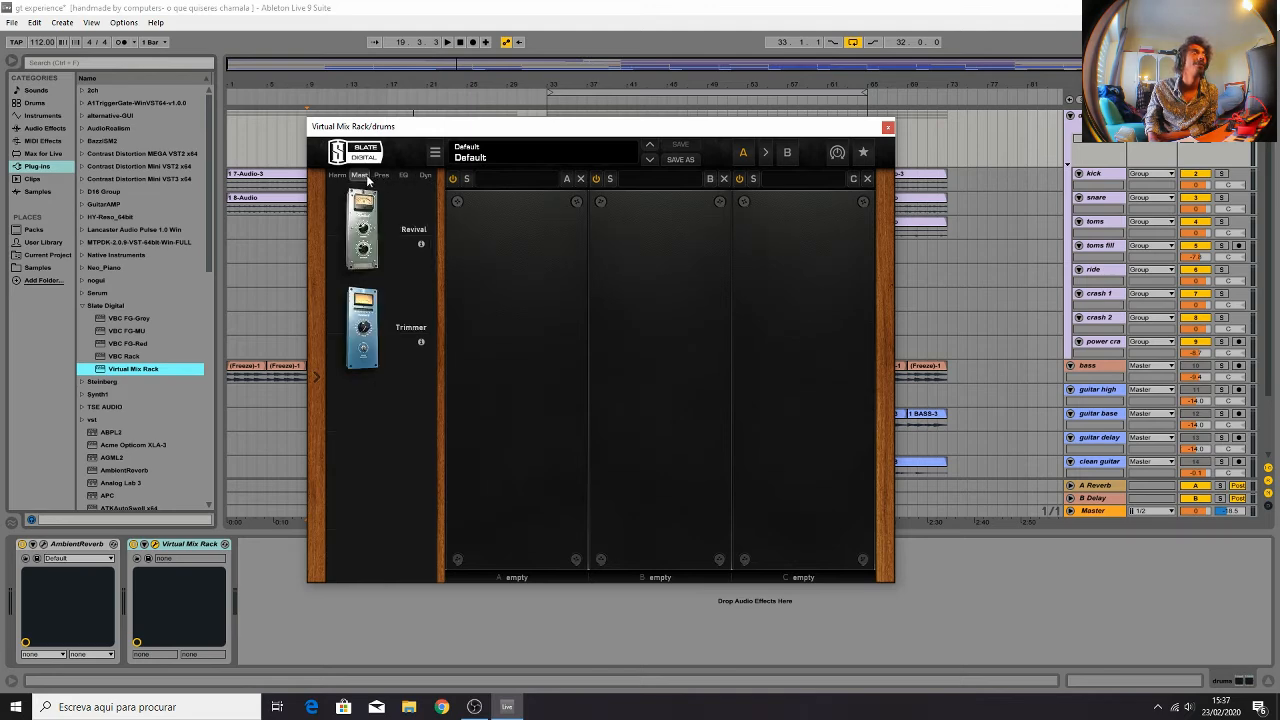
left_click_drag(388, 273, 540, 403)
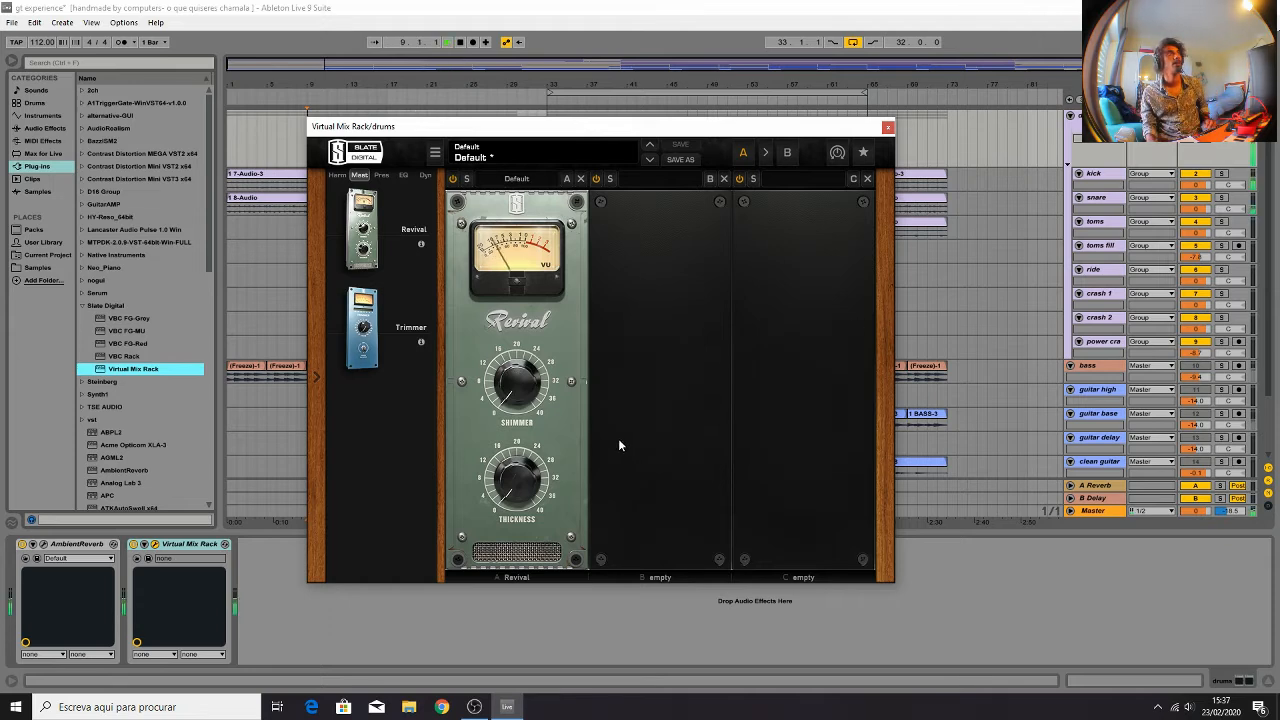
left_click(304, 431)
key("space")
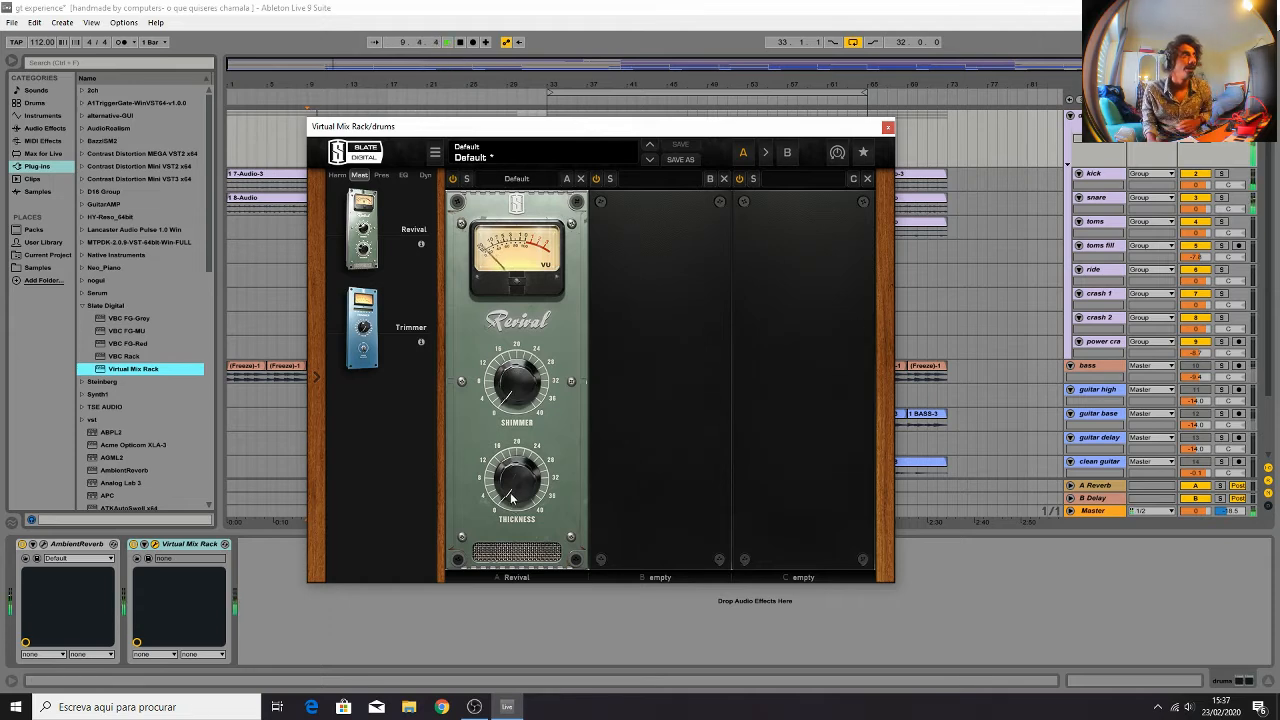
Set Revival's Thickness to about 18 and Shimmer to about 8 while the song plays
mouse_move(503, 493)
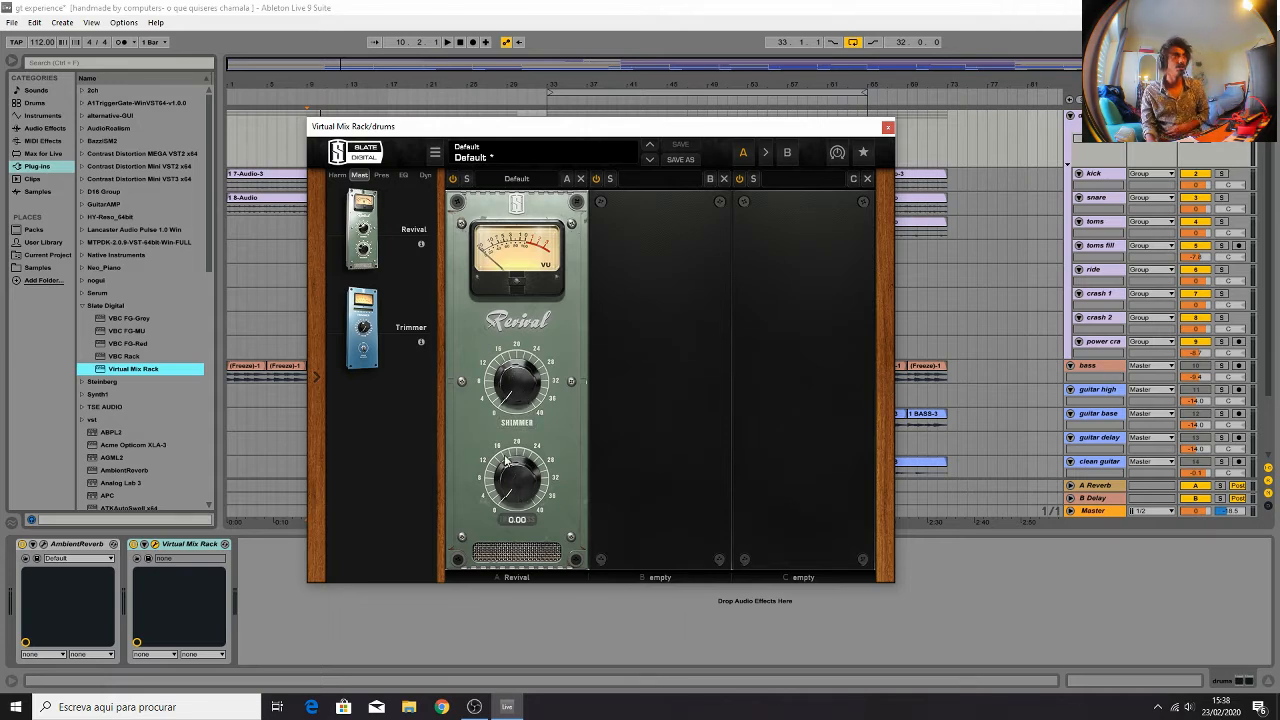
mouse_move(517, 404)
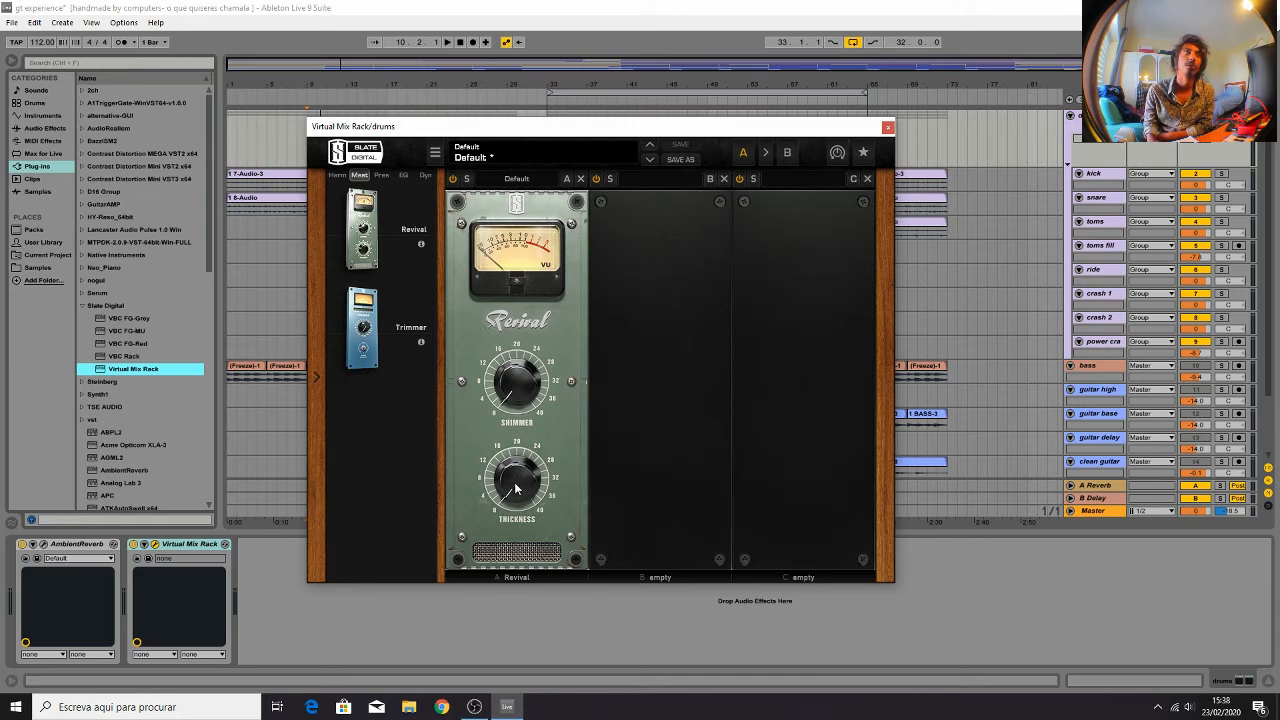
key("space")
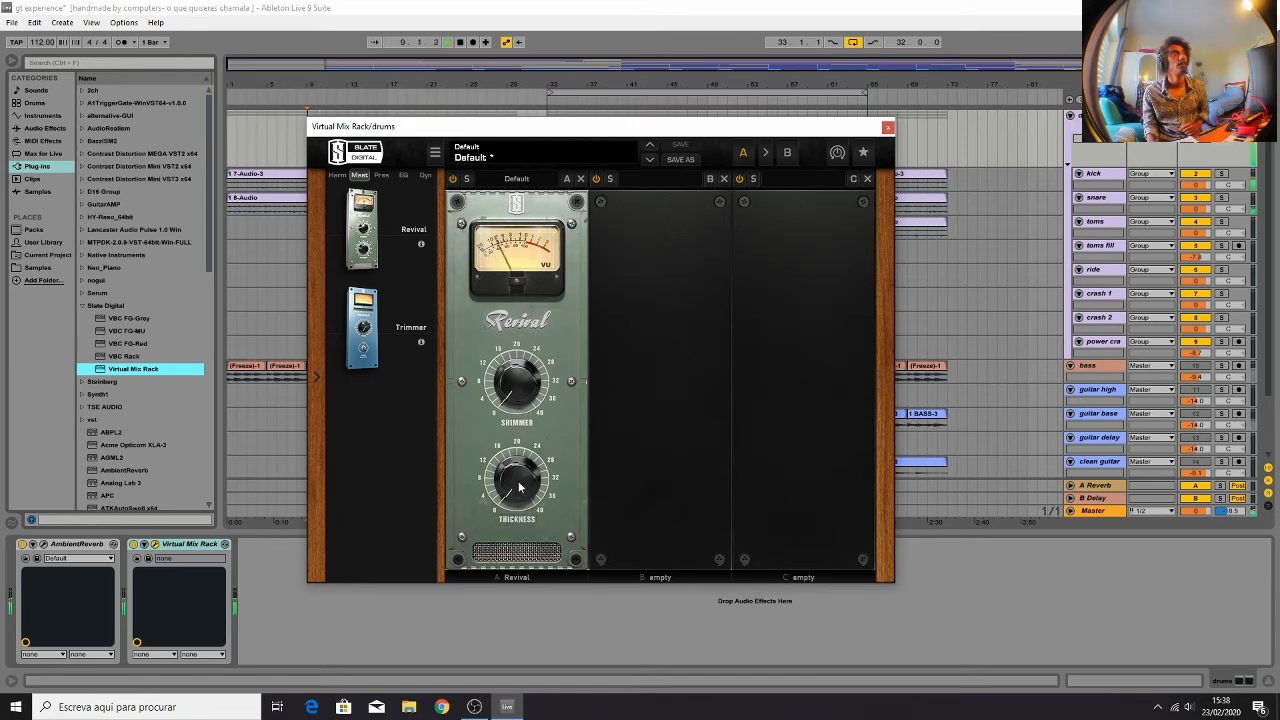
left_click_drag(519, 487, 510, 485)
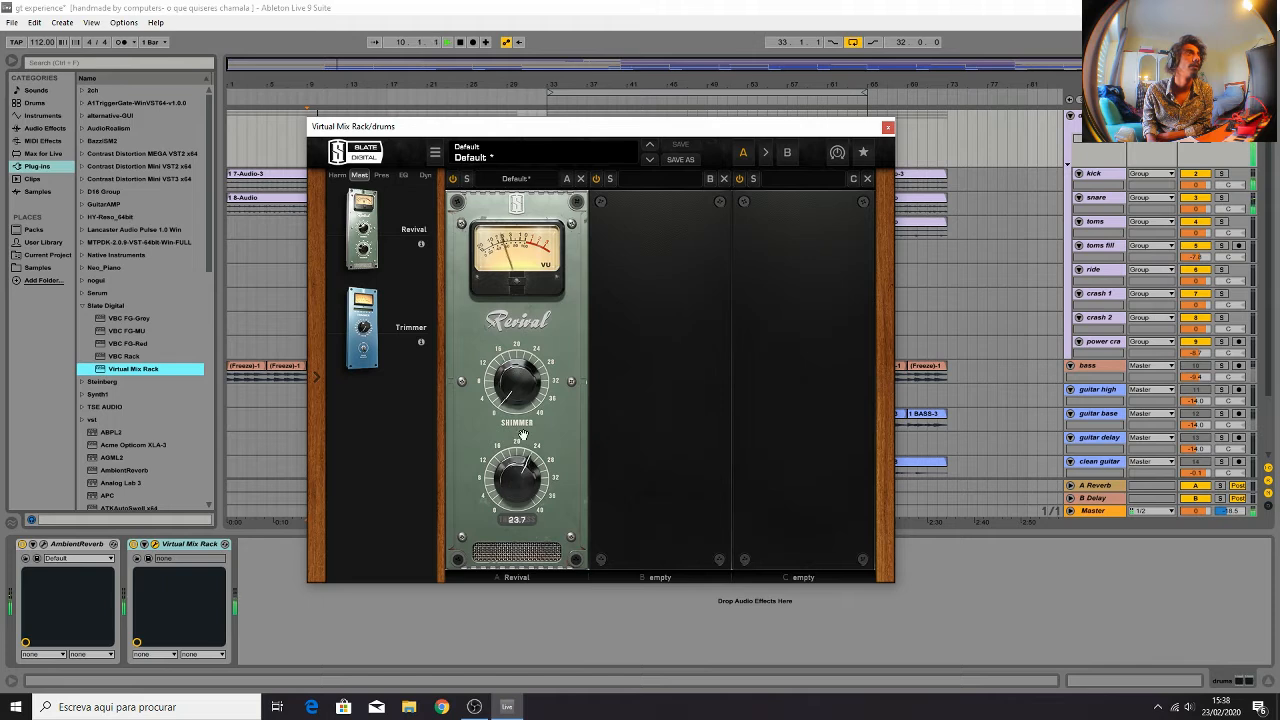
left_click_drag(522, 434, 519, 485)
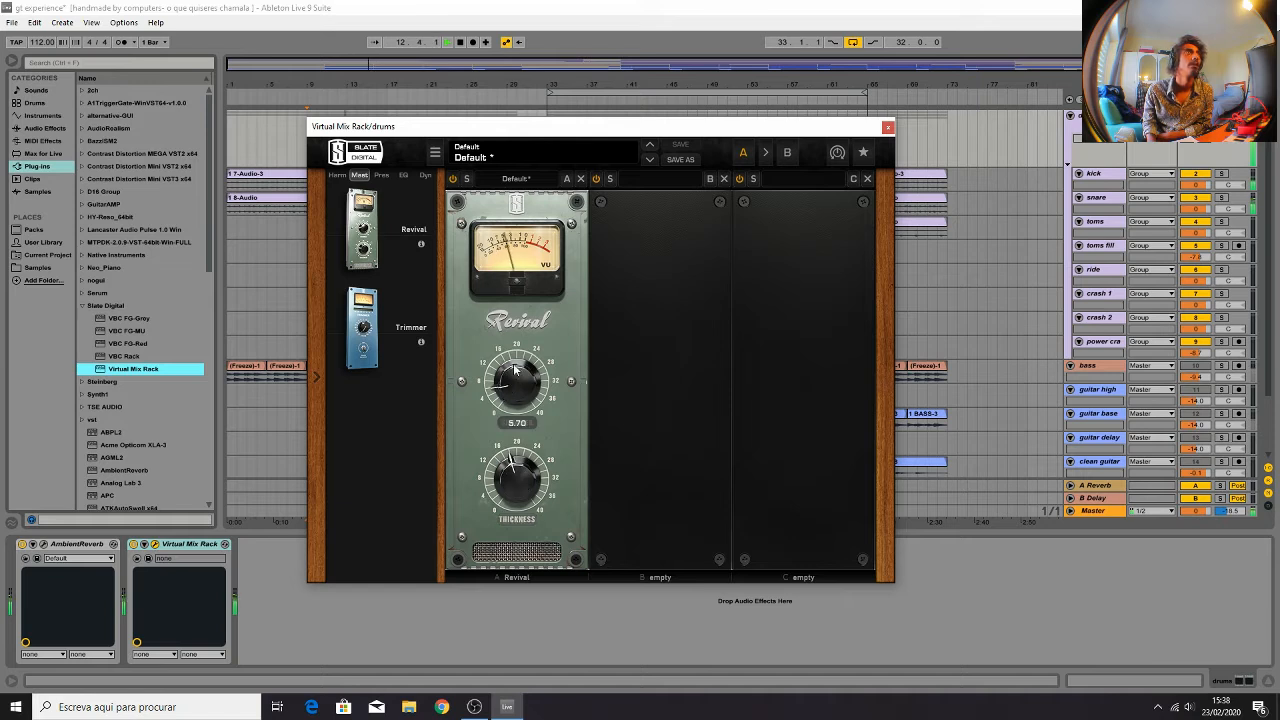
mouse_move(514, 378)
left_mouse_down()
mouse_move(522, 350)
mouse_move(514, 390)
left_mouse_up()
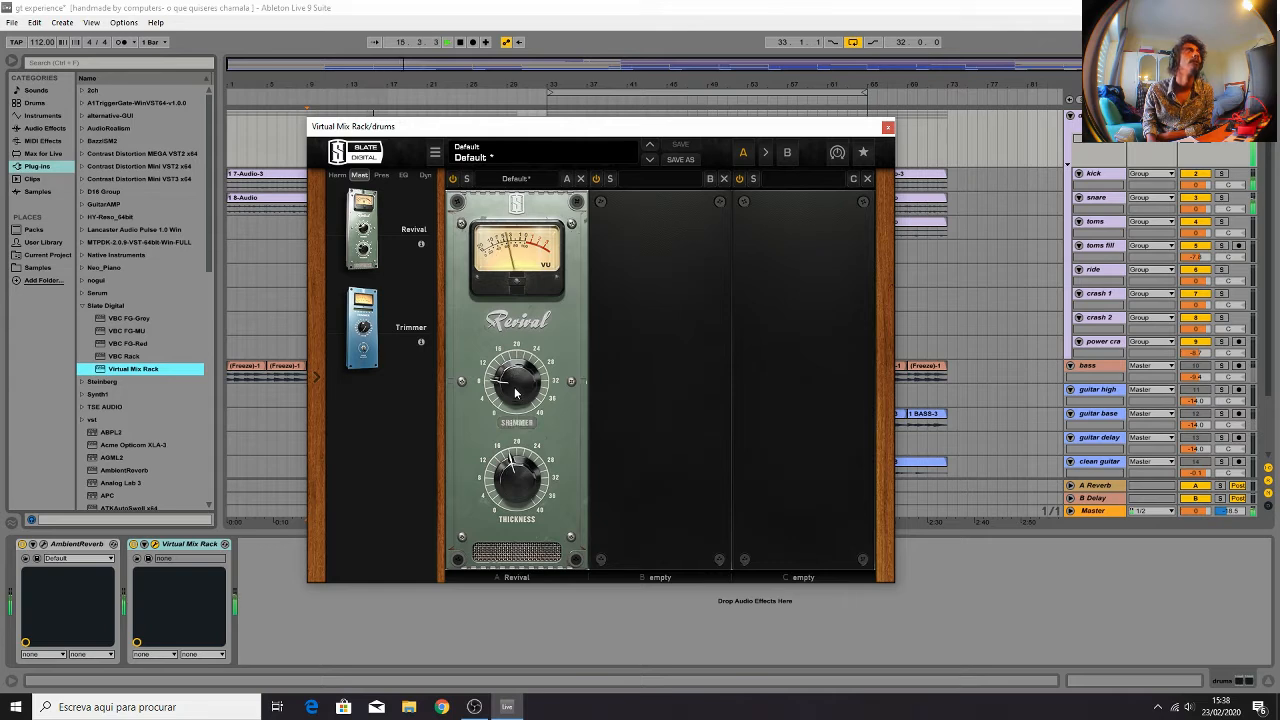
Load the FG-S equalizer module into slot B of the Virtual Mix Rack
left_click(403, 175)
scroll(370, 460, "down", 1)
scroll(371, 460, "down", 1)
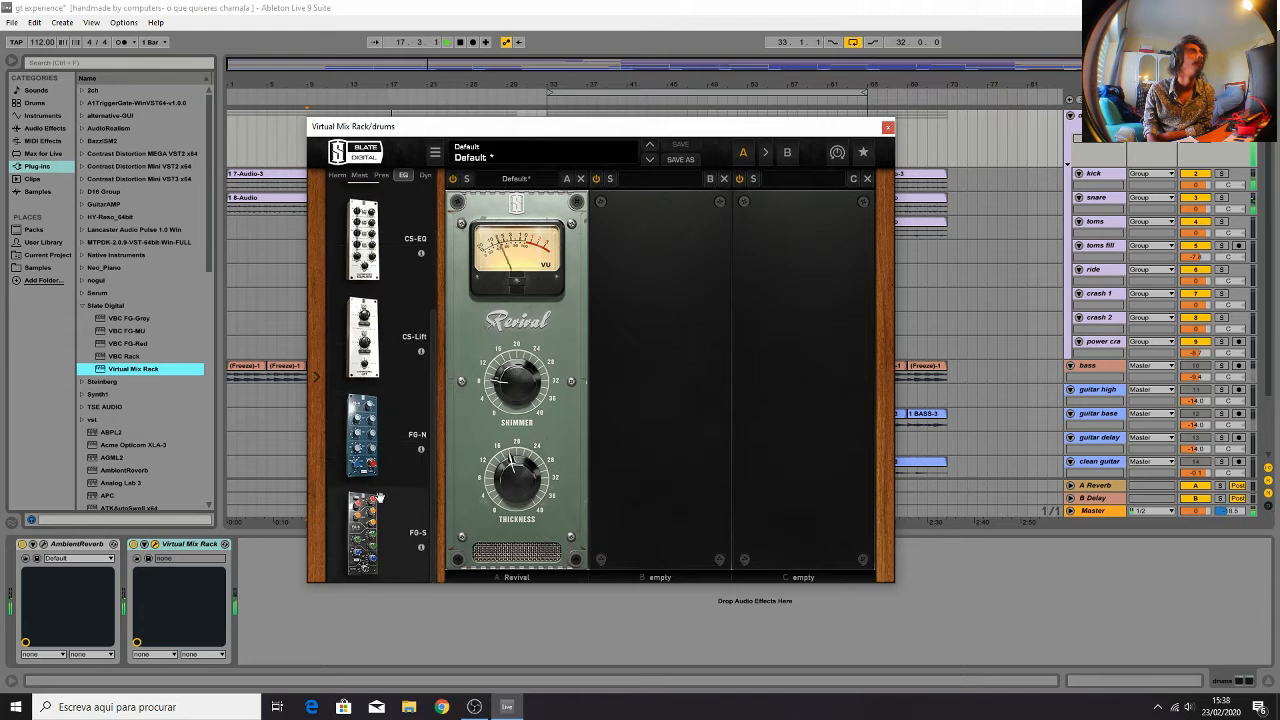
left_click_drag(378, 532, 762, 384)
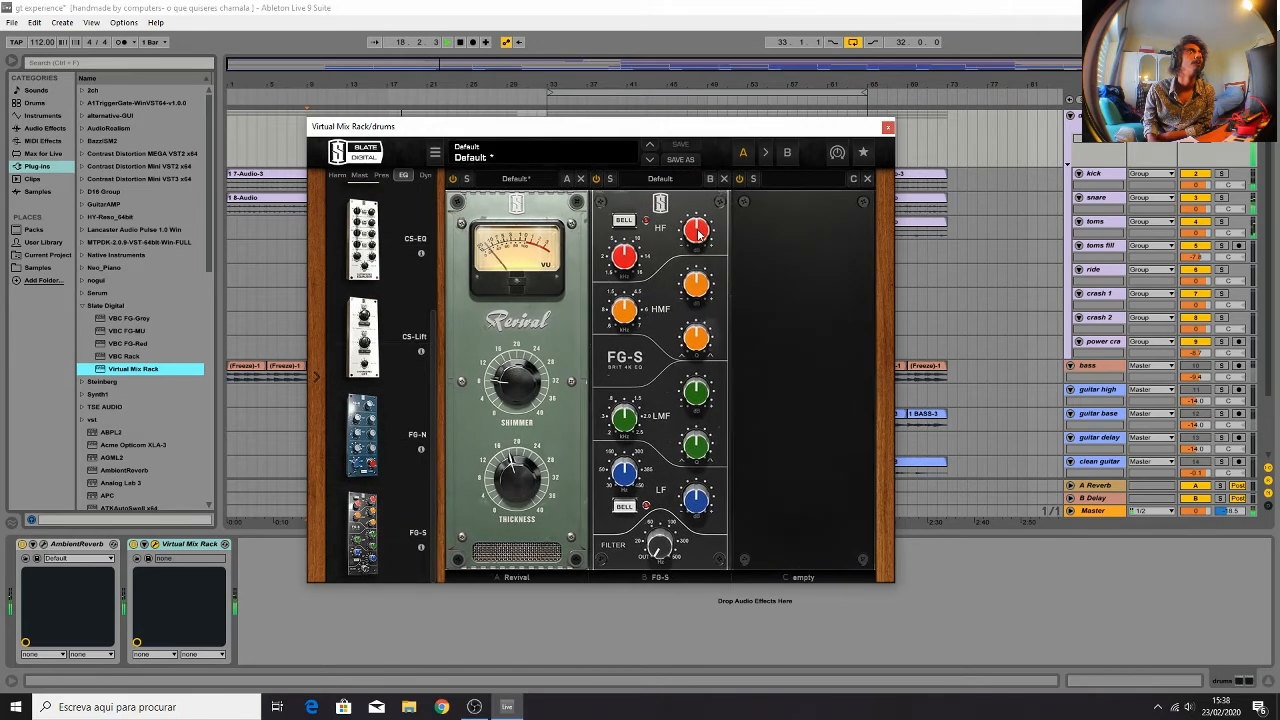
Lower the FG-S HF band's frequency, boost its gain slightly, and stop playback after listening
left_click_drag(625, 262, 625, 301)
mouse_move(703, 235)
left_mouse_down()
mouse_move(694, 225)
mouse_move(701, 244)
mouse_move(703, 232)
left_mouse_up()
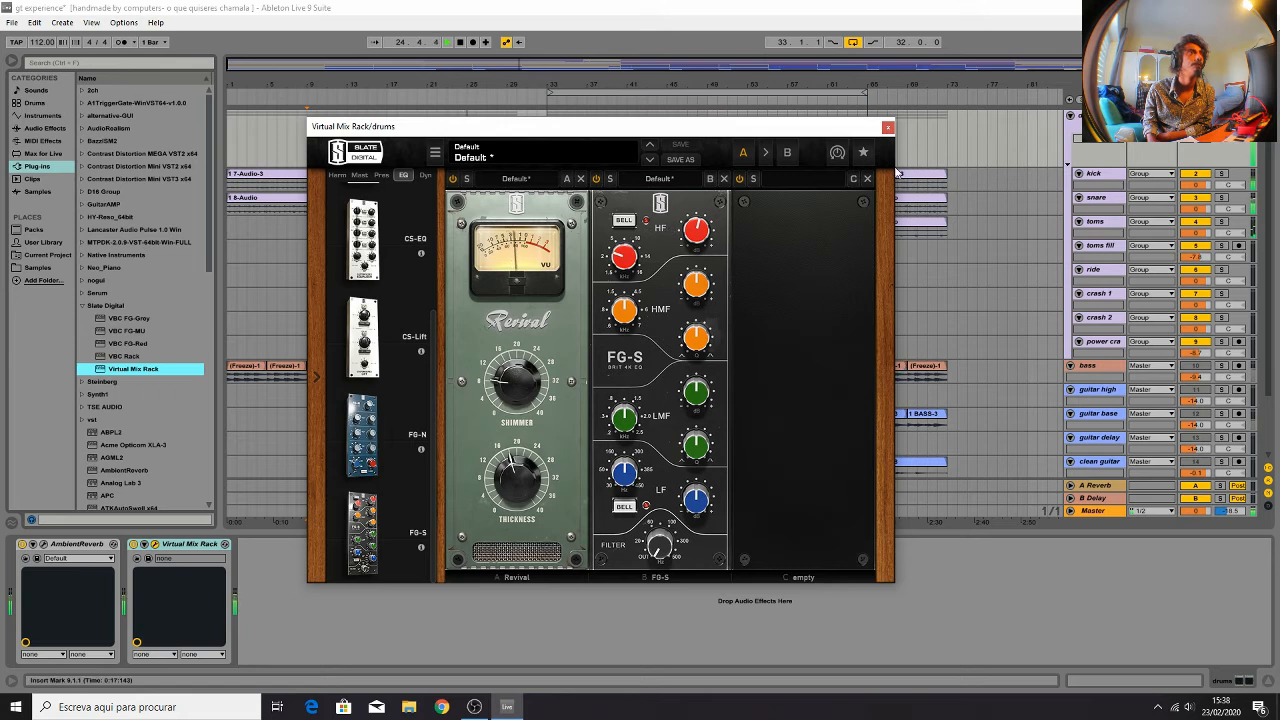
key("space")
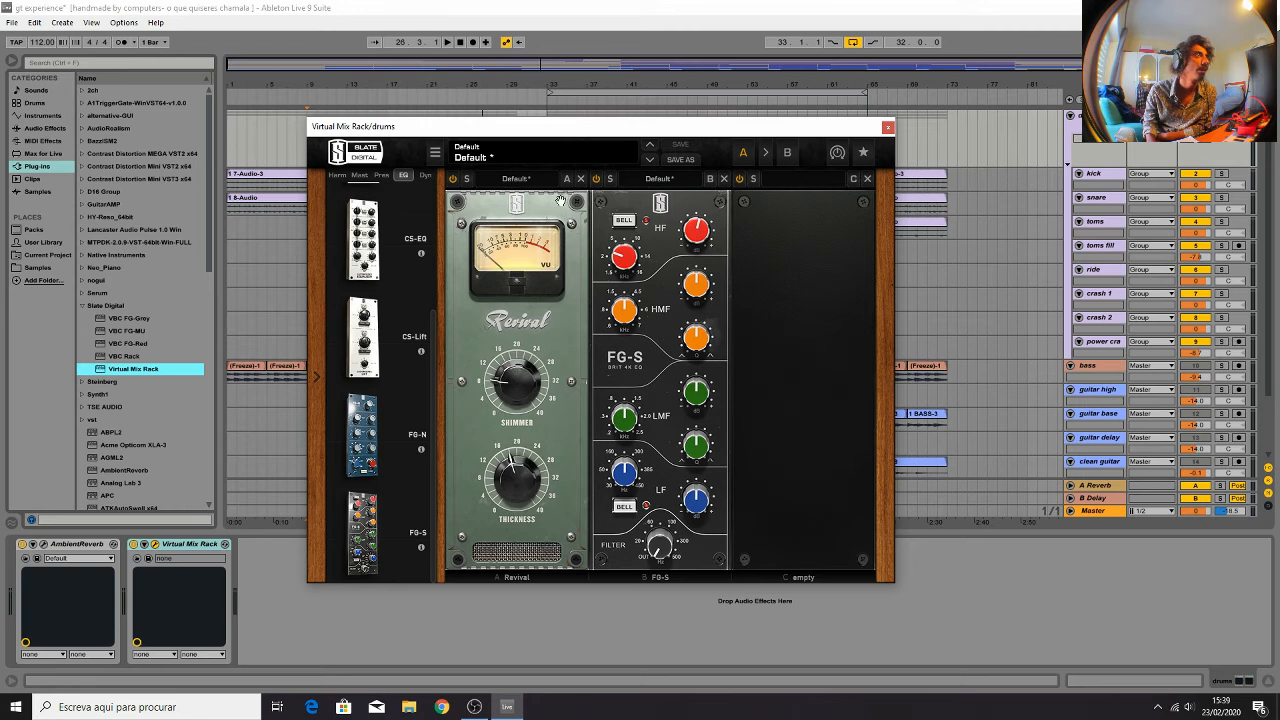
Load the FG-116 Vintage compressor into slot C and set its ratio to 8 during playback
left_click(423, 178)
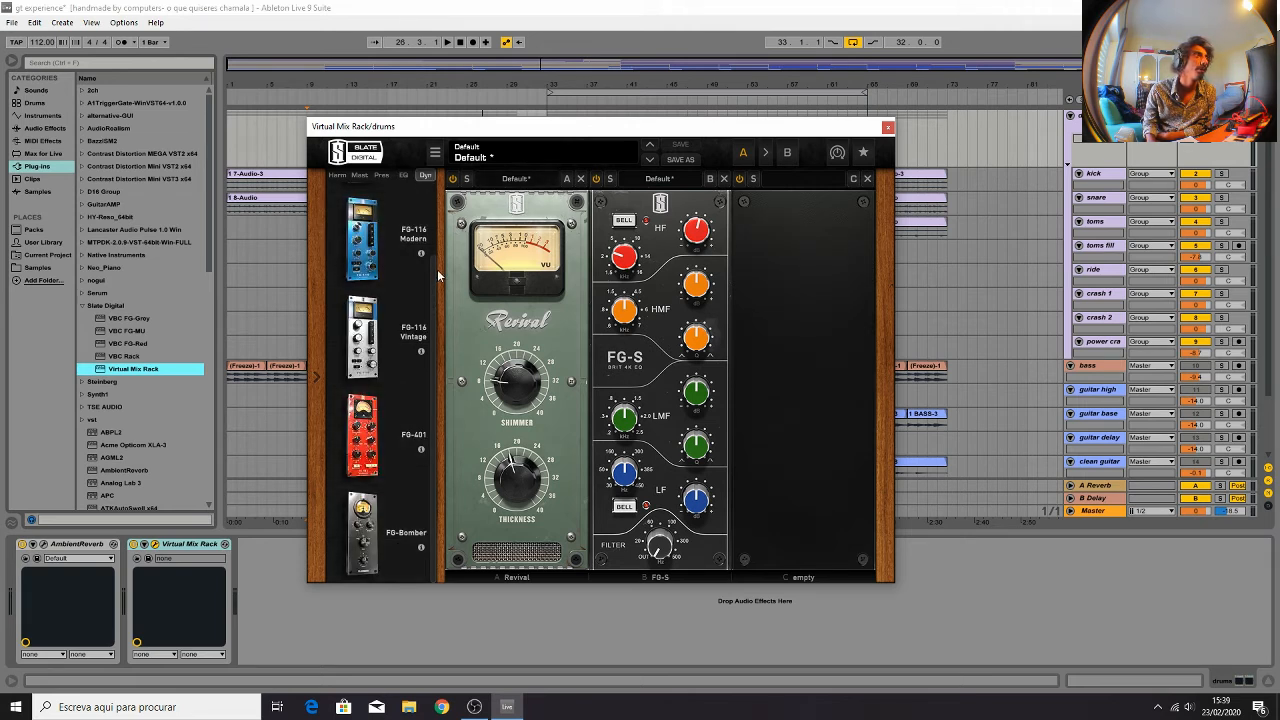
left_click_drag(397, 357, 835, 370)
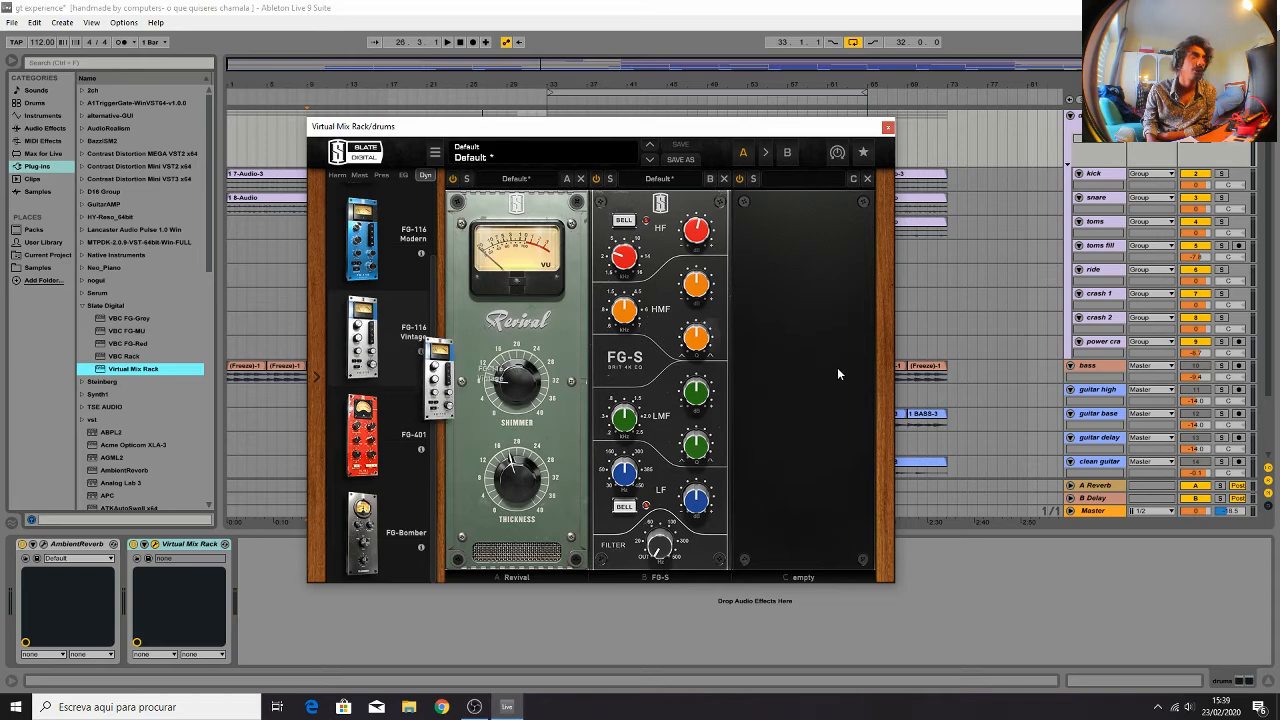
key("space")
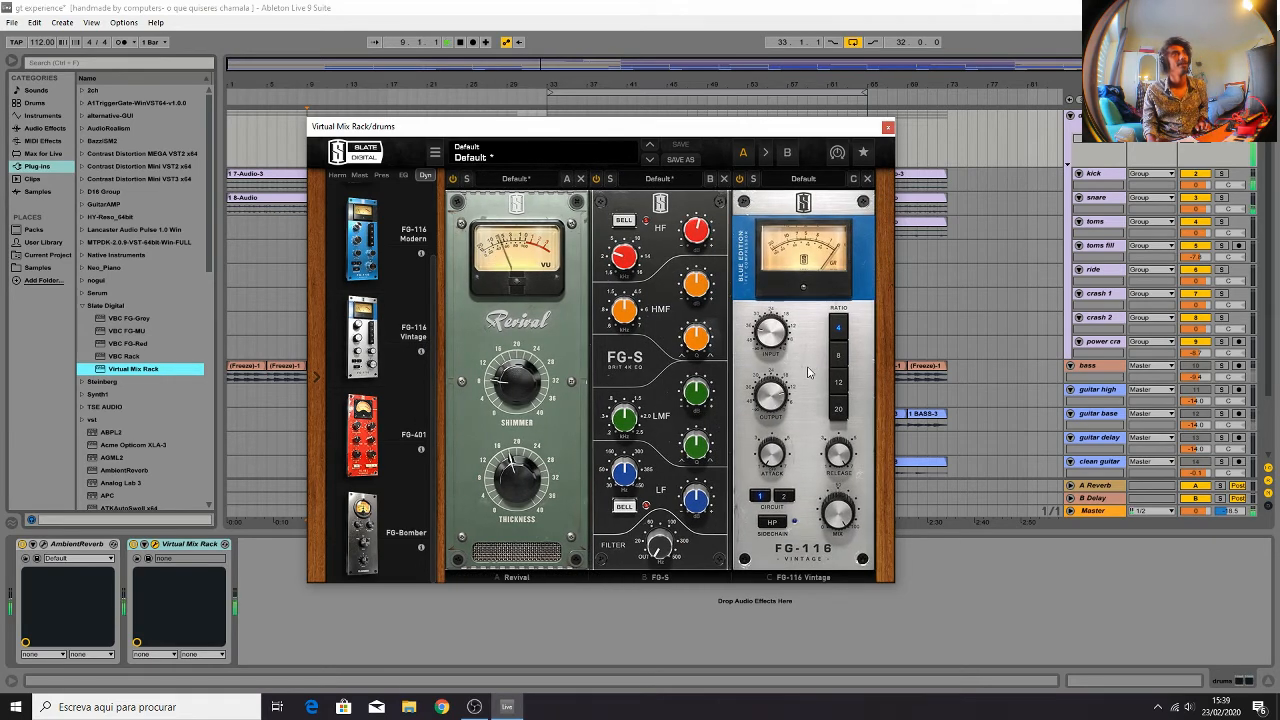
left_click(833, 355)
Adjust the FG-116 Vintage compressor's attack by ear, stop playback, and close the Virtual Mix Rack window
mouse_move(774, 343)
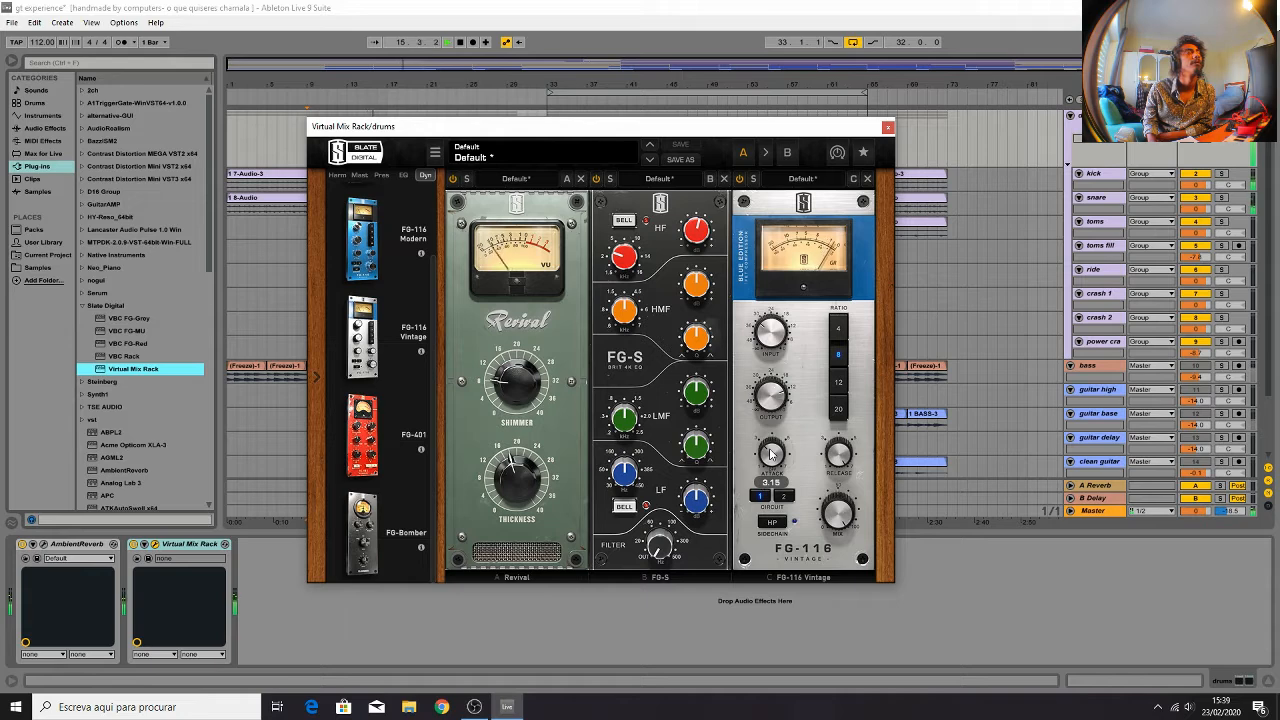
left_click_drag(771, 455, 739, 540)
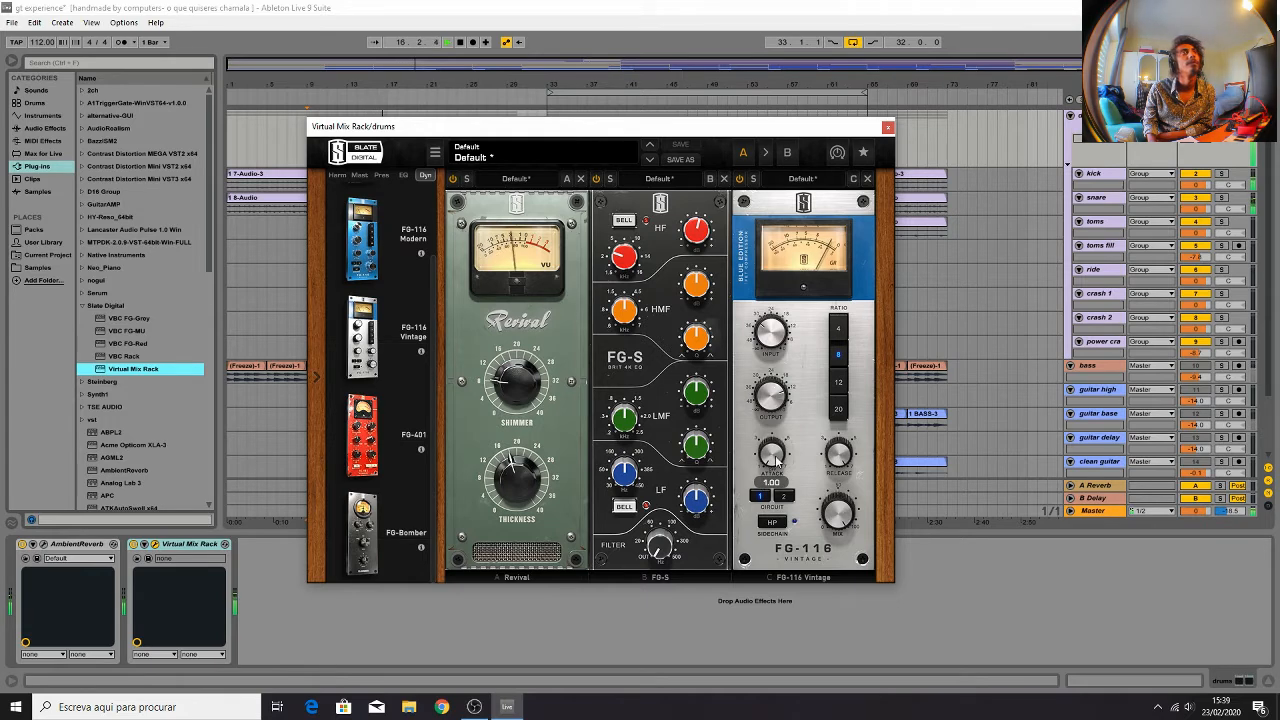
left_click_drag(778, 440, 771, 425)
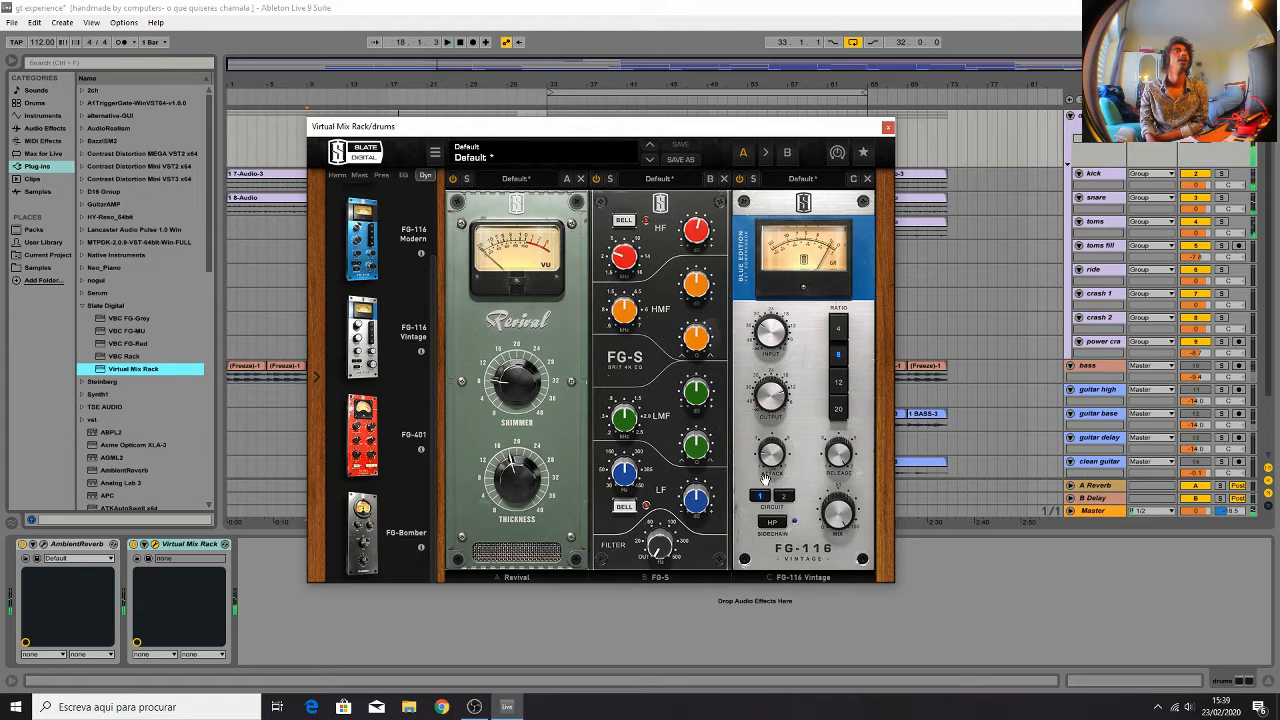
left_click_drag(766, 472, 765, 471)
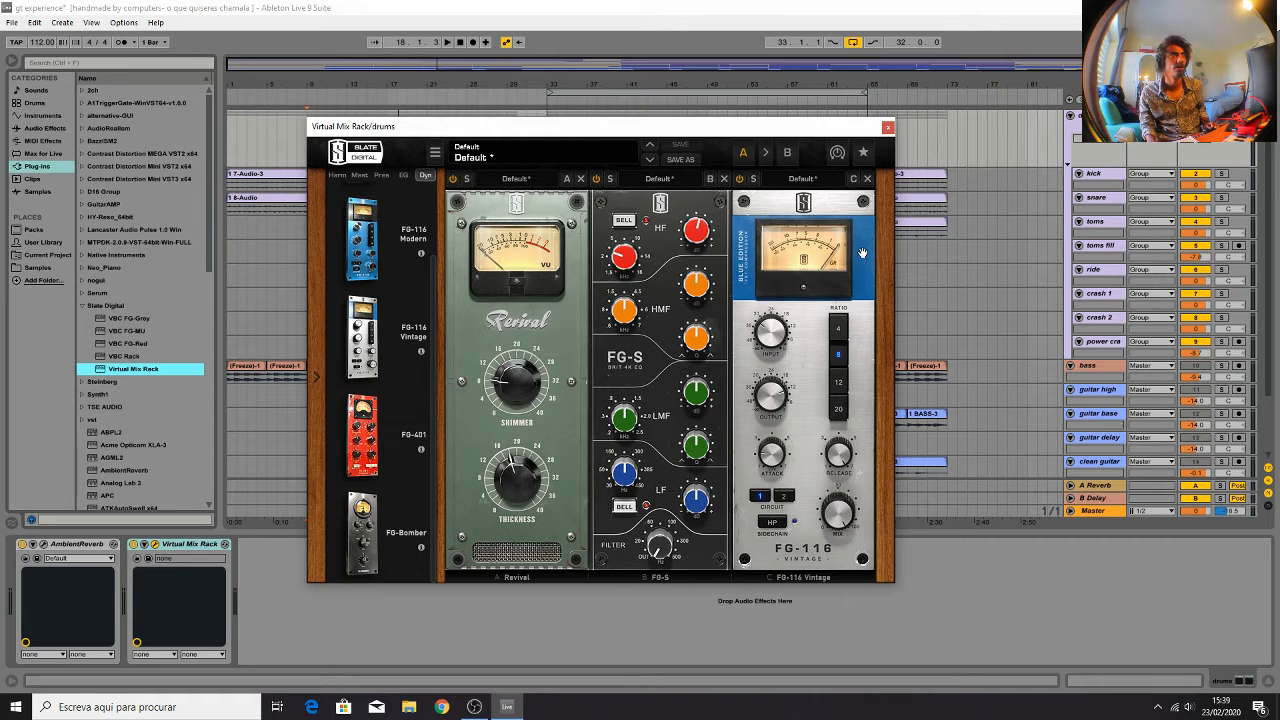
key("space")
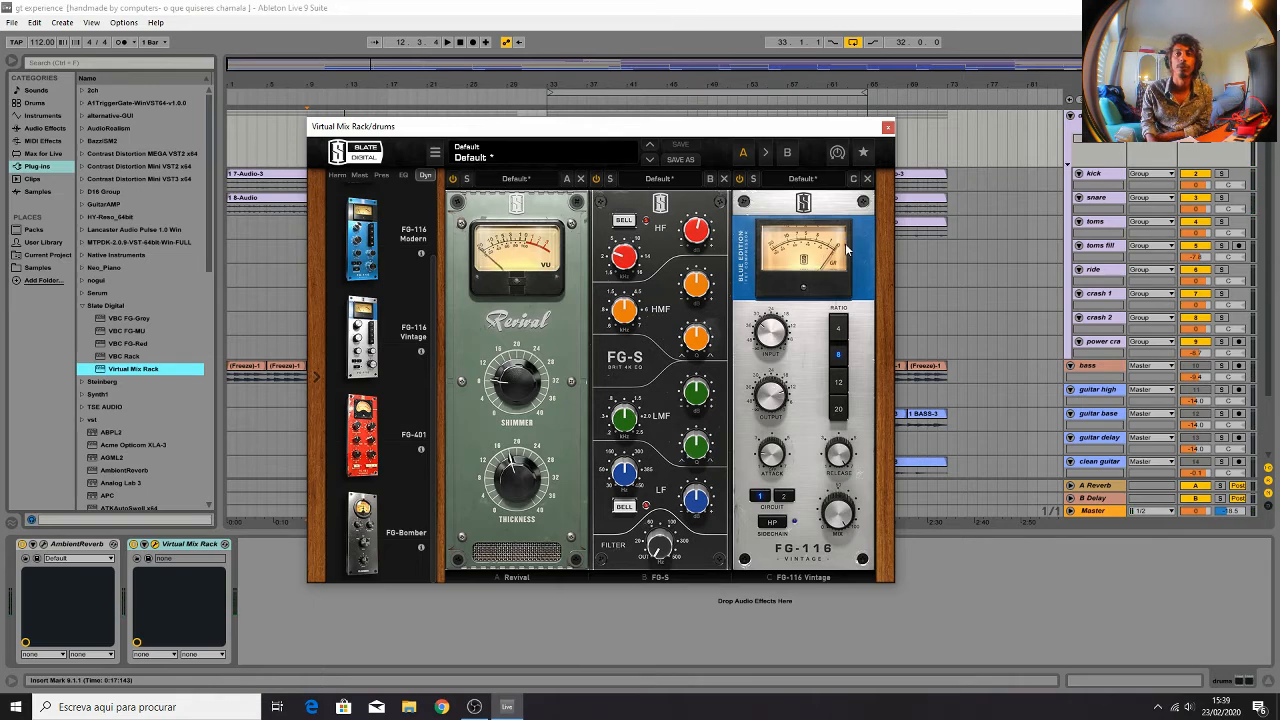
left_click(887, 127)
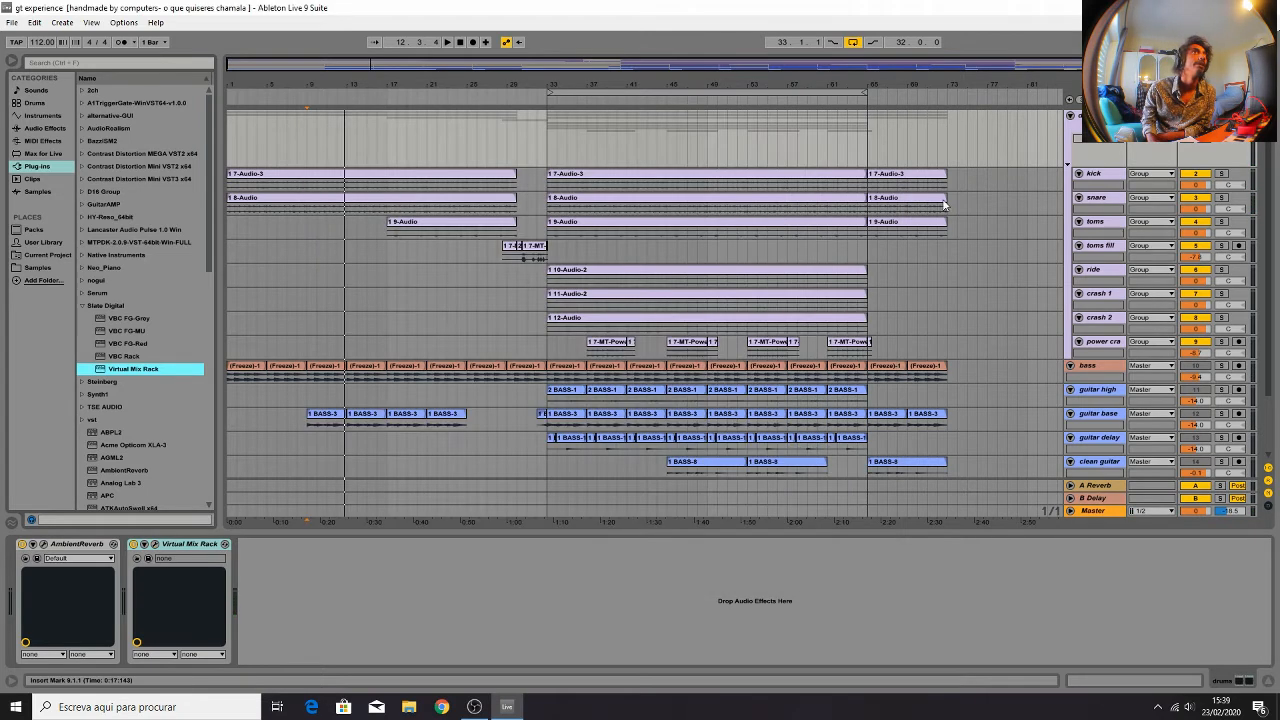
Solo the bass track during playback and add the MJUCjr compressor plug-in after its EQ Eight
left_click(1224, 368)
key("space")
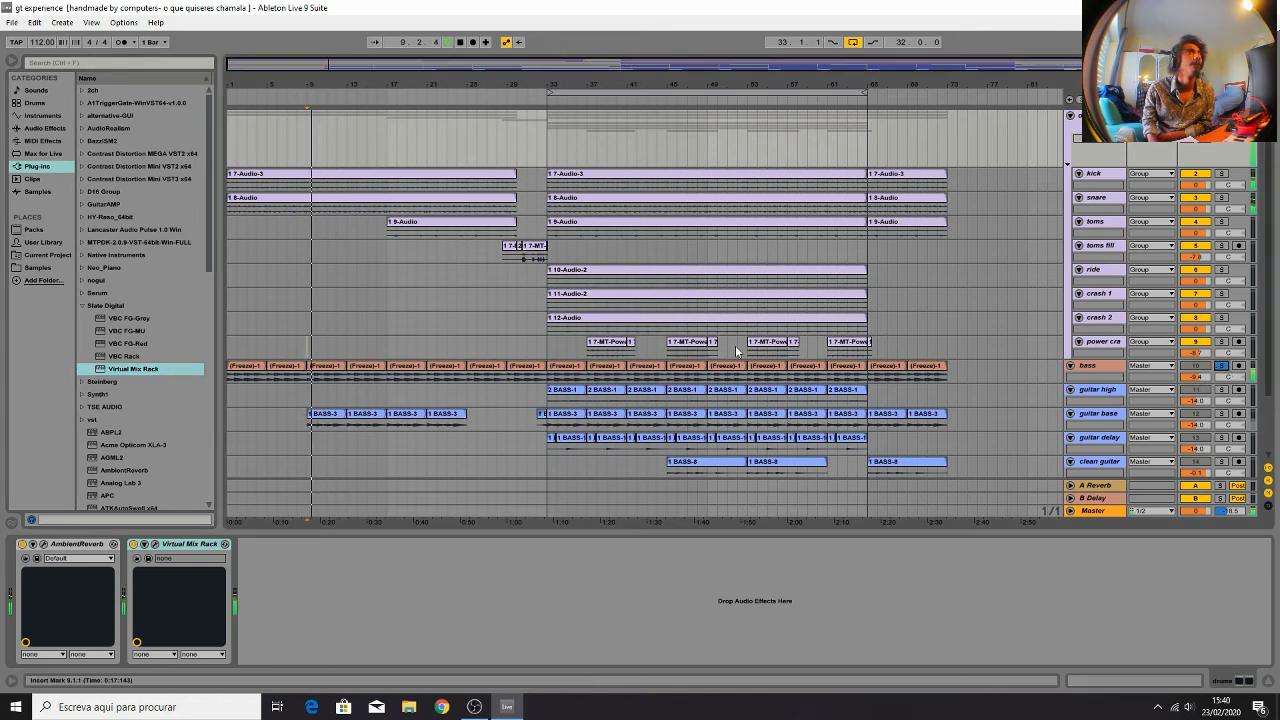
left_click(1080, 368)
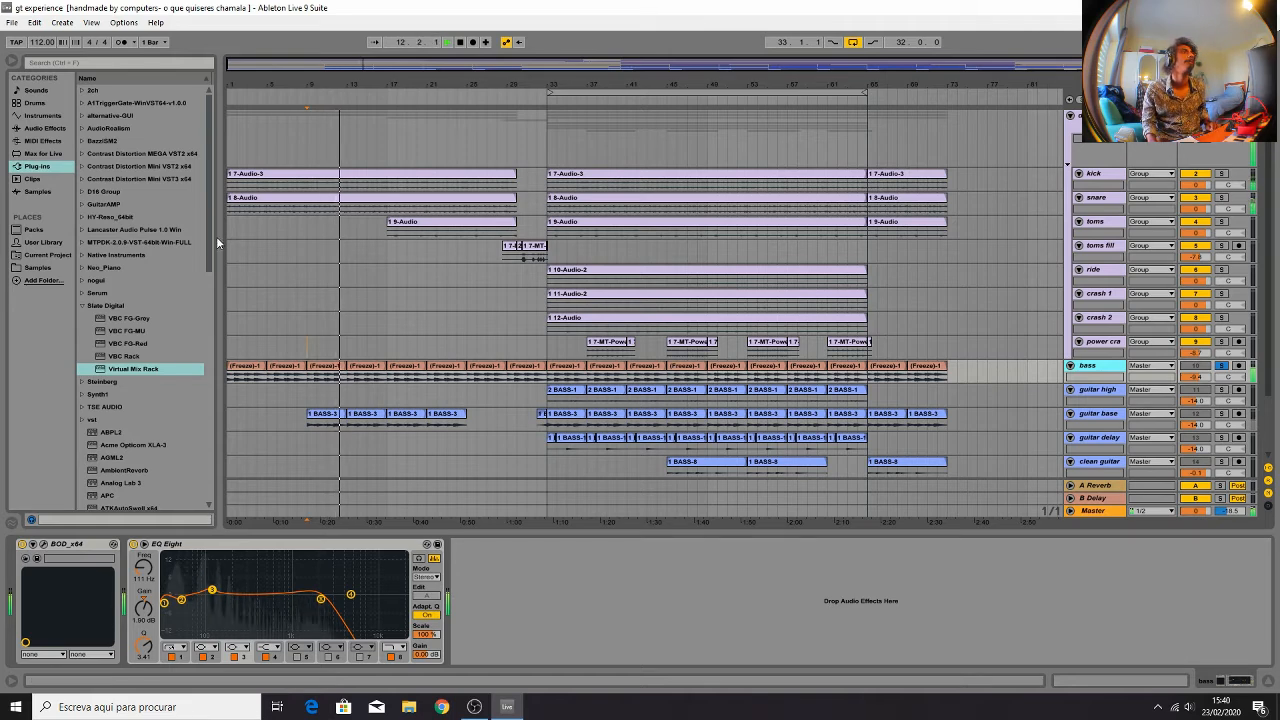
left_click_drag(210, 225, 191, 438)
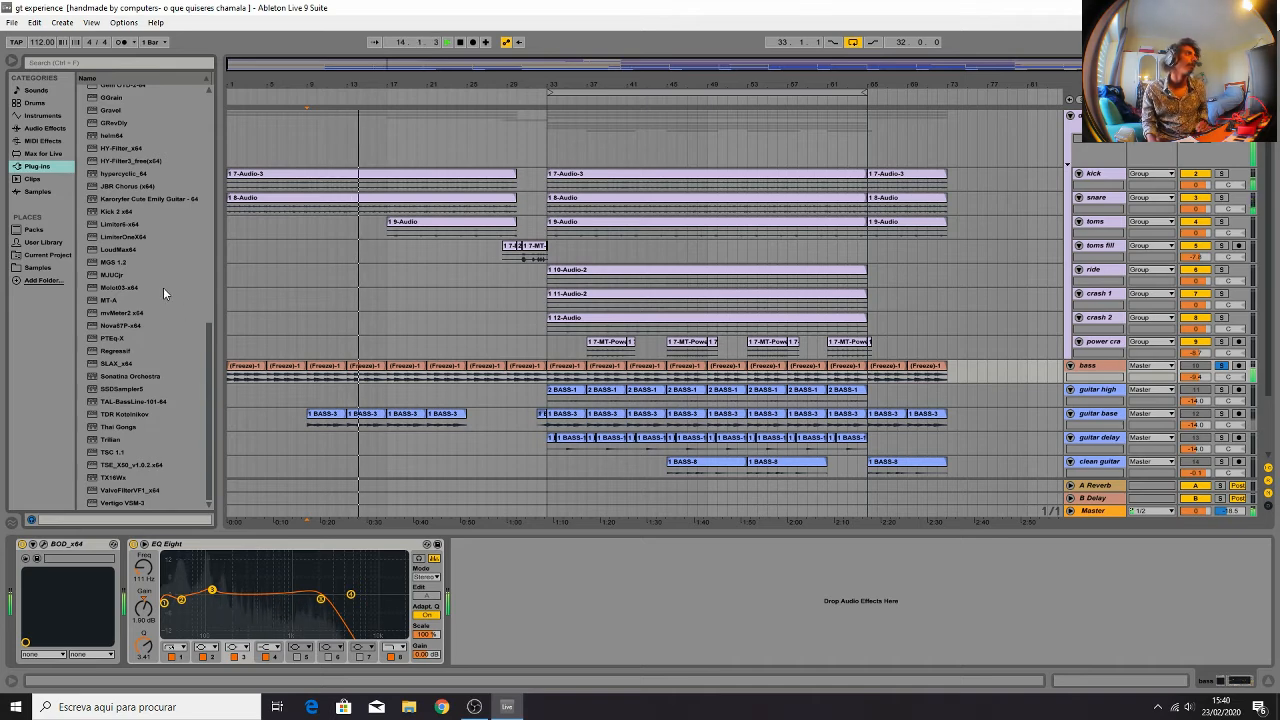
left_click_drag(112, 274, 473, 604)
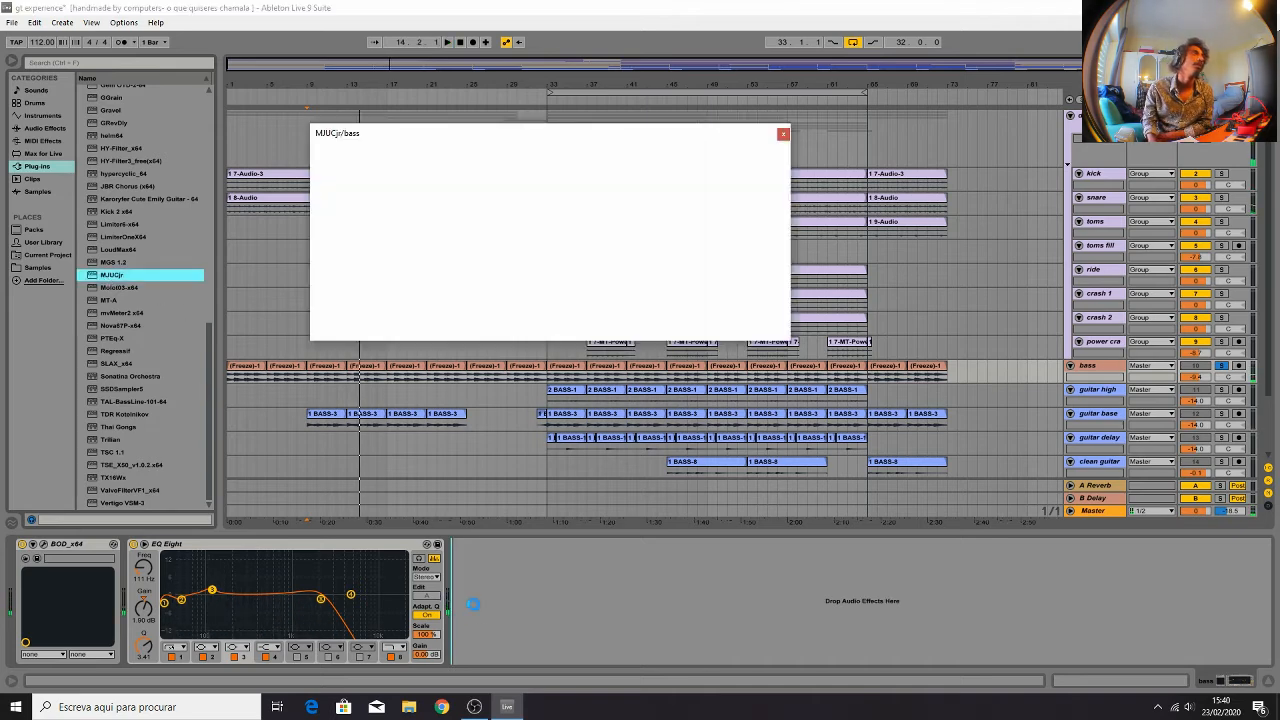
During playback, set the bass track's MJUCjr to 9.9 compression, 3.9 make-up gain and Fast time constants
key("space")
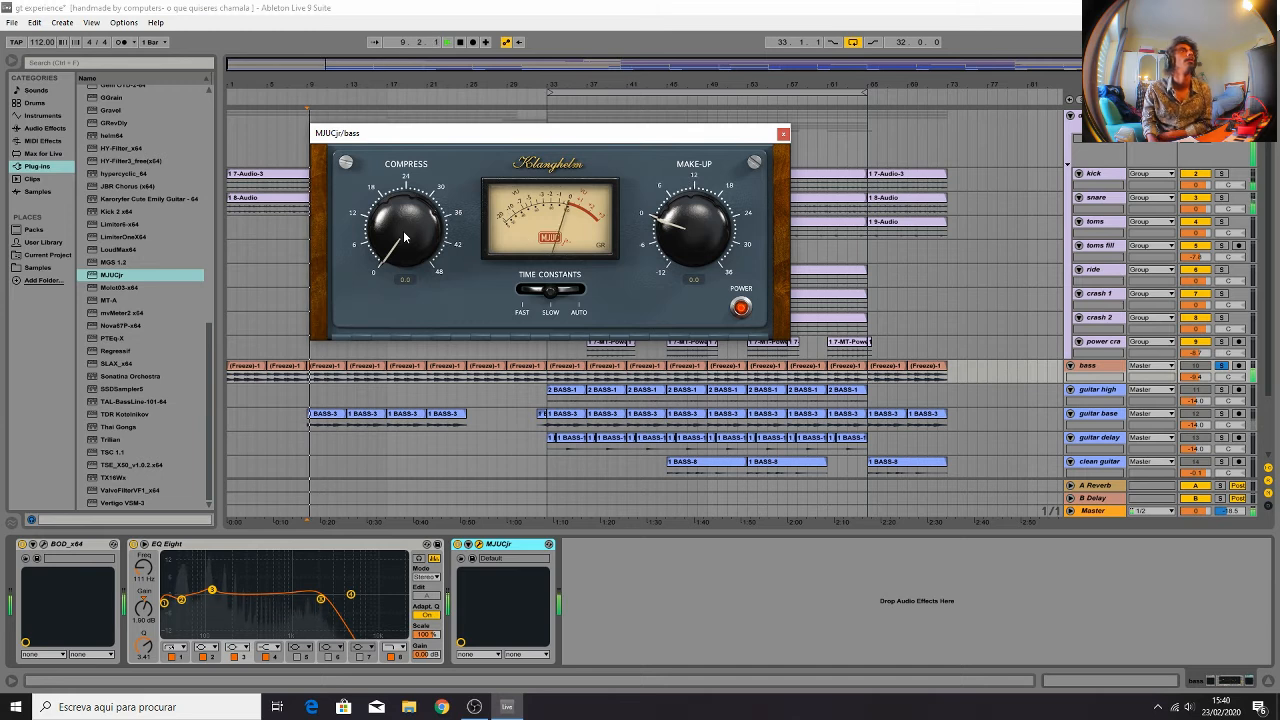
left_click_drag(410, 260, 390, 221)
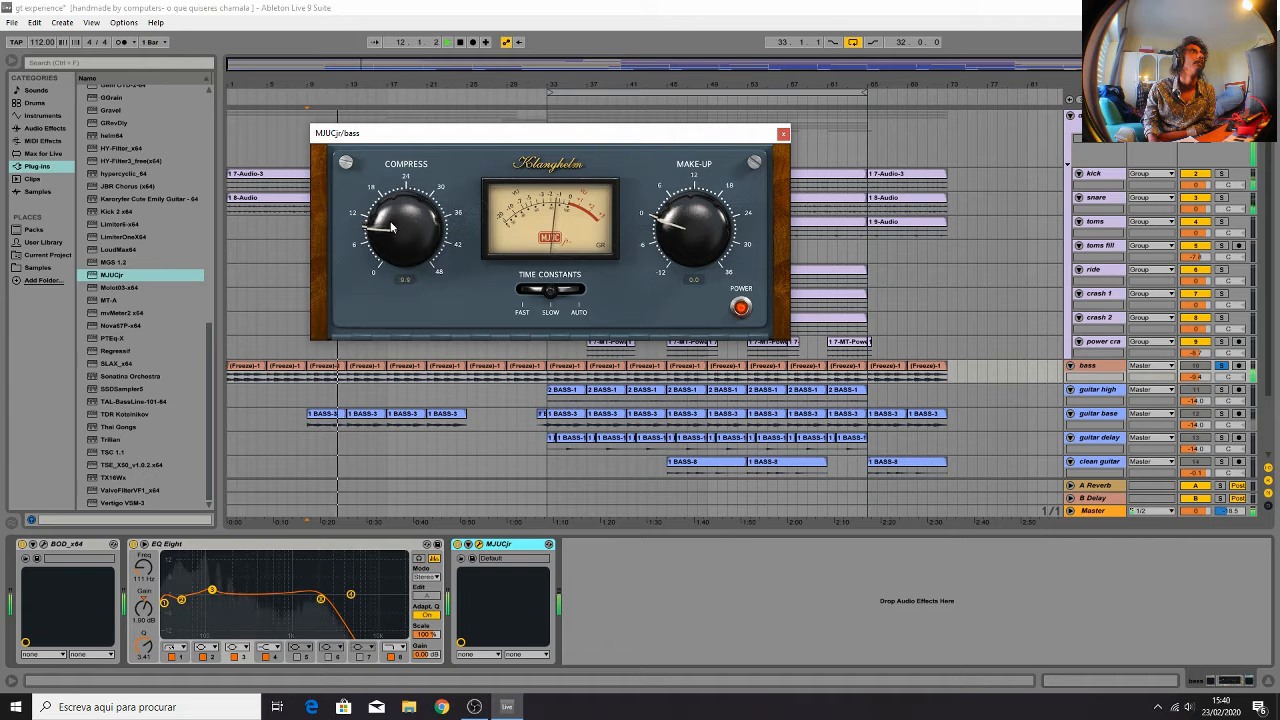
left_click_drag(661, 264, 660, 230)
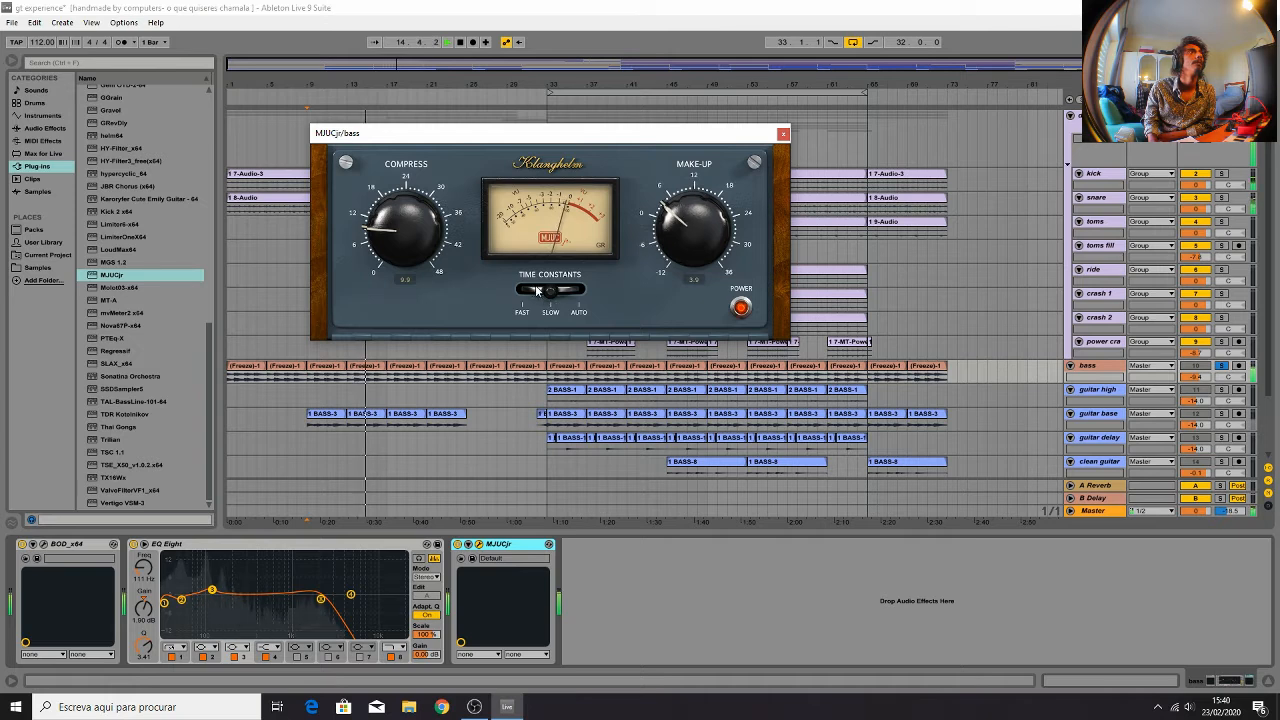
left_click_drag(546, 290, 500, 290)
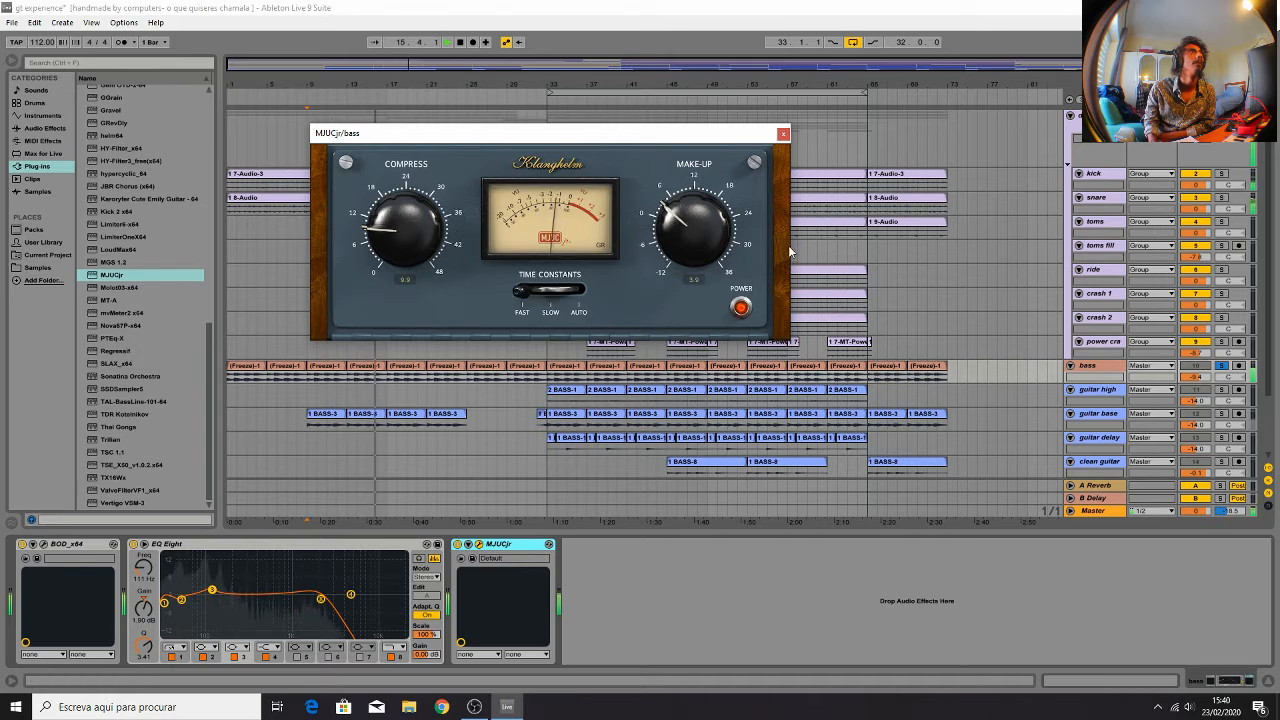
Fine-tune the bass compressor's make-up gain to 4.9, stop playback and close the MJUCjr window
left_click_drag(686, 237, 686, 233)
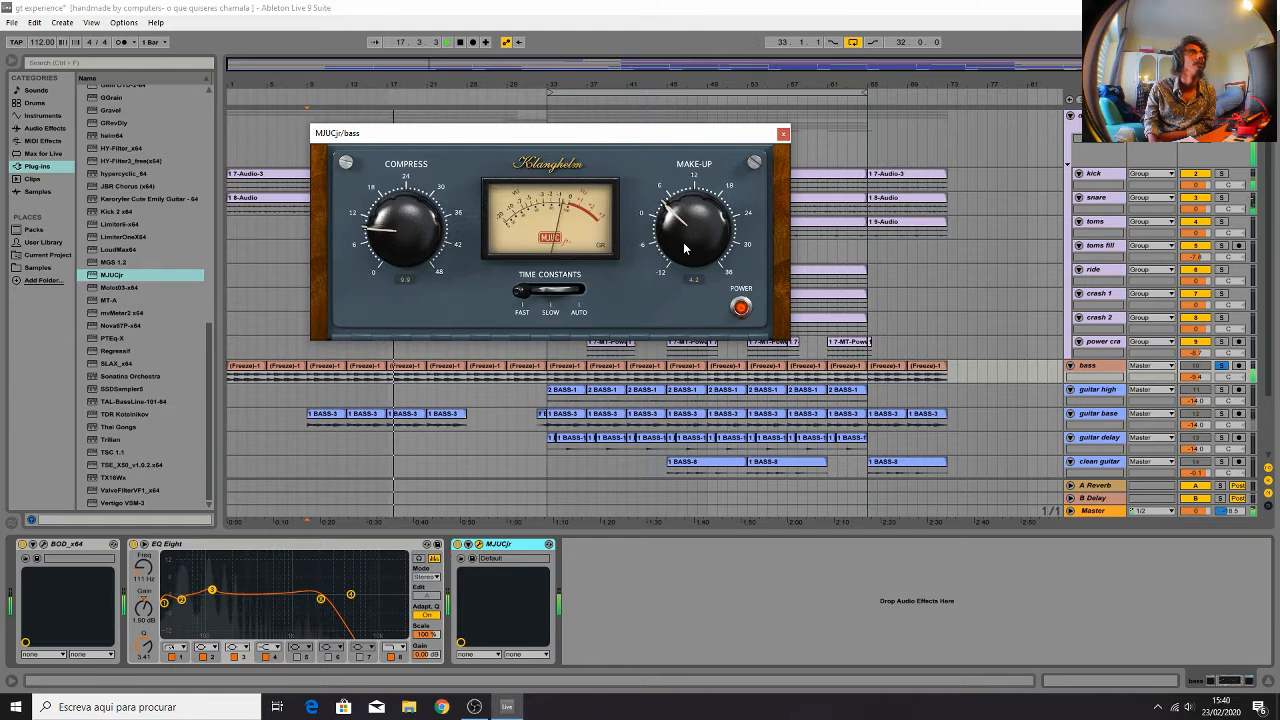
left_click_drag(686, 247, 685, 242)
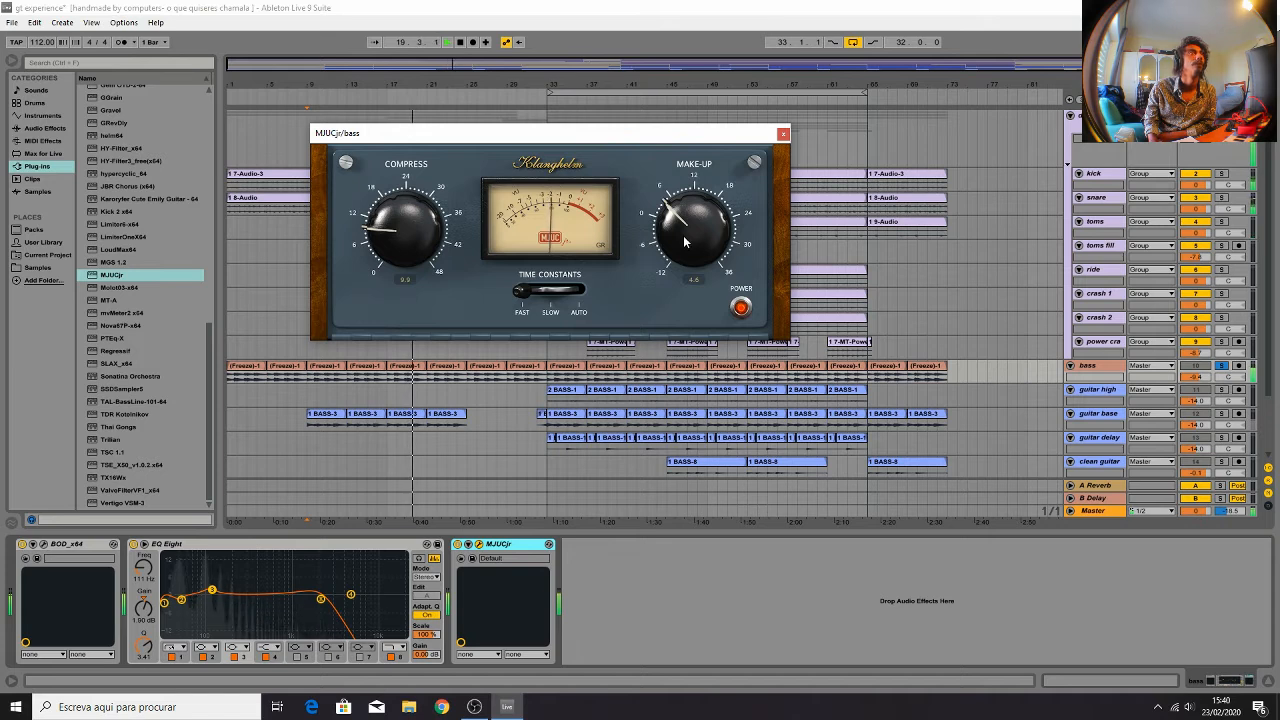
left_click_drag(685, 242, 685, 236)
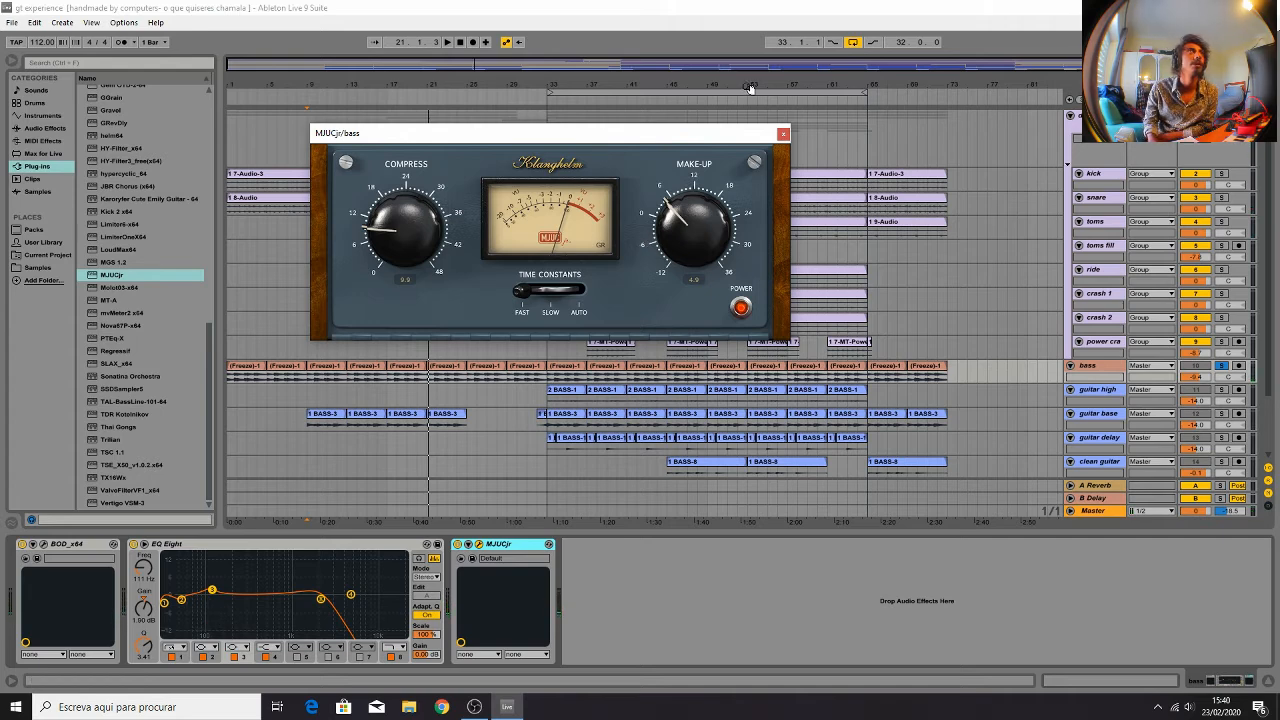
left_click(781, 133)
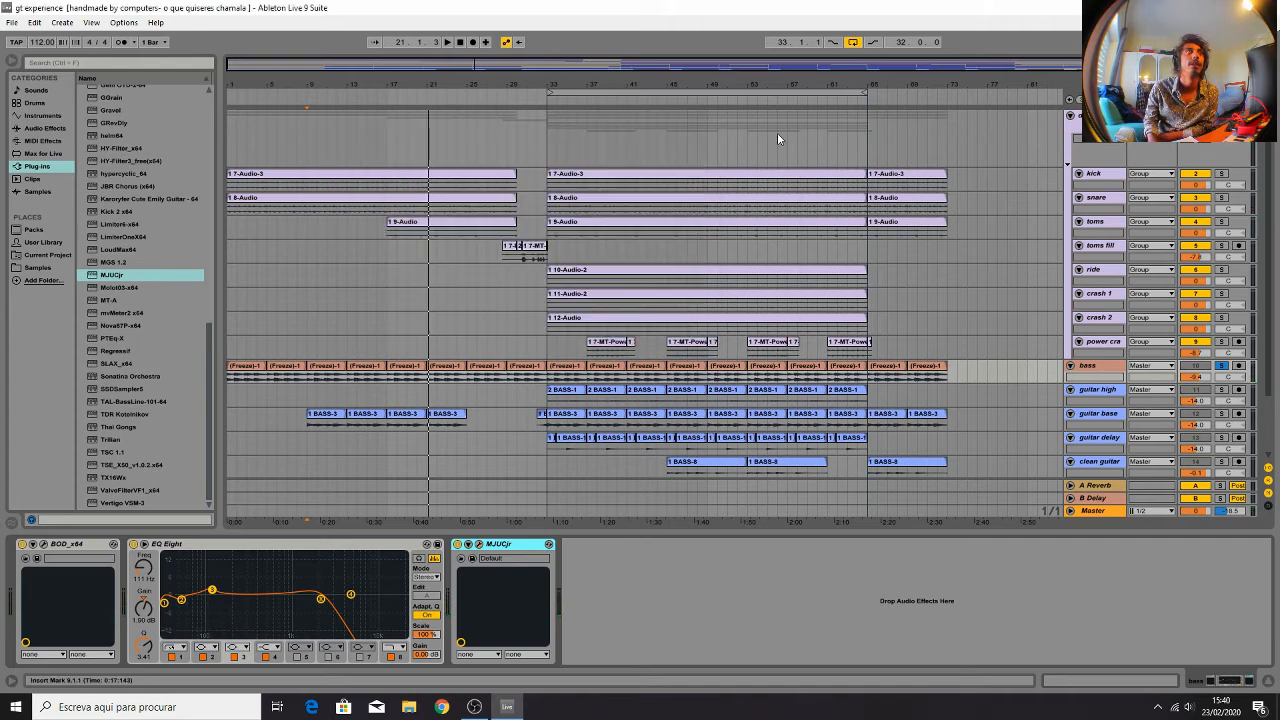
Solo the guitar base track alongside the bass, play from bar 9, and add MJUCjr to the guitar base track
left_click(405, 414)
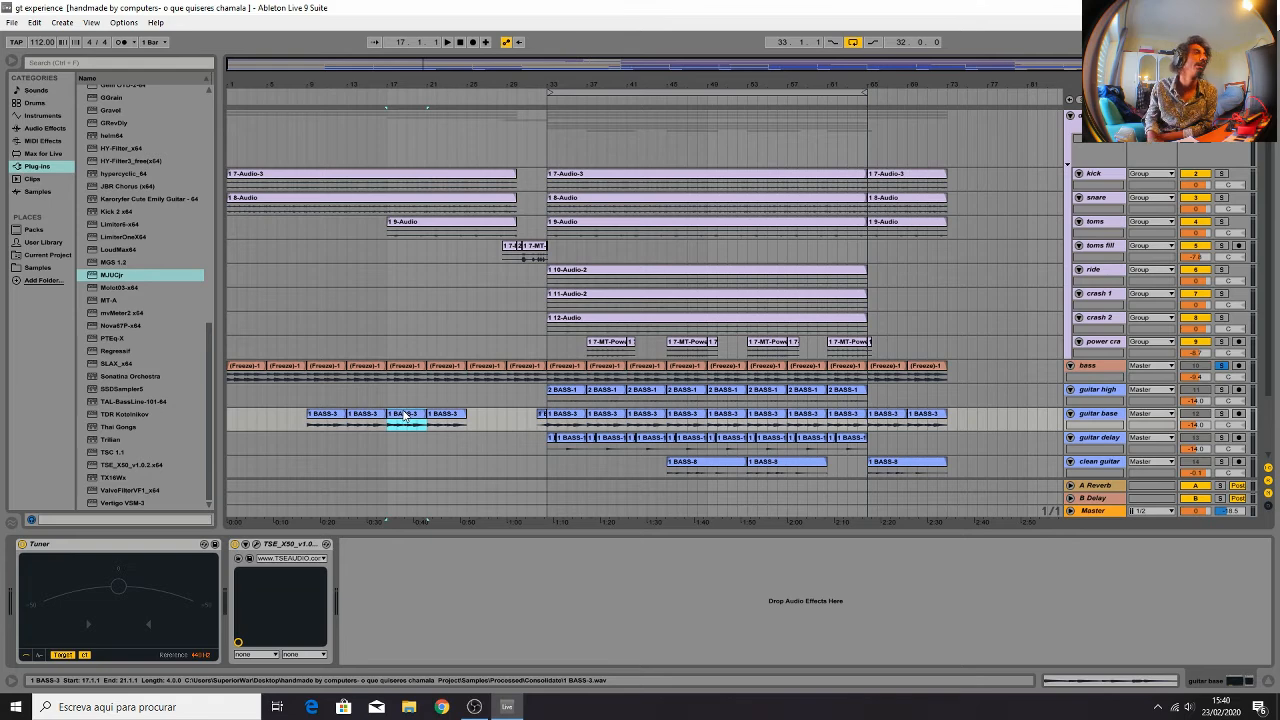
scroll(405, 400, "down", 3)
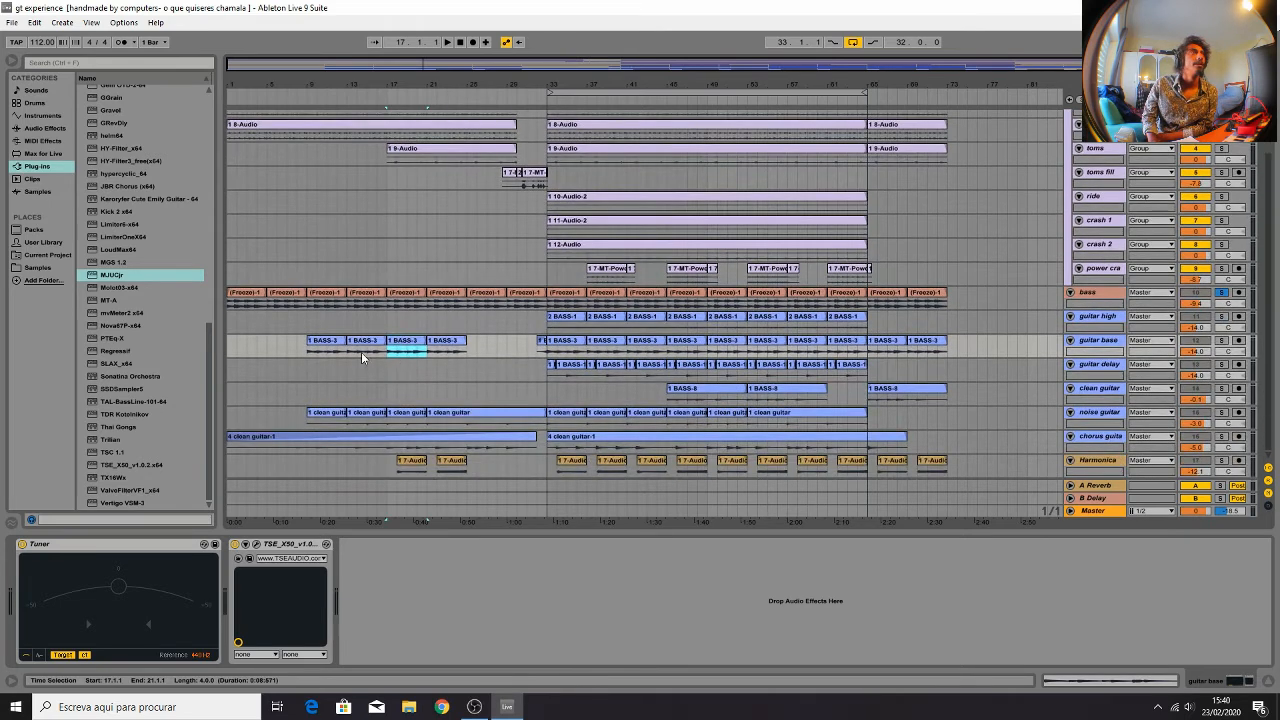
key("Left")
key("Left")
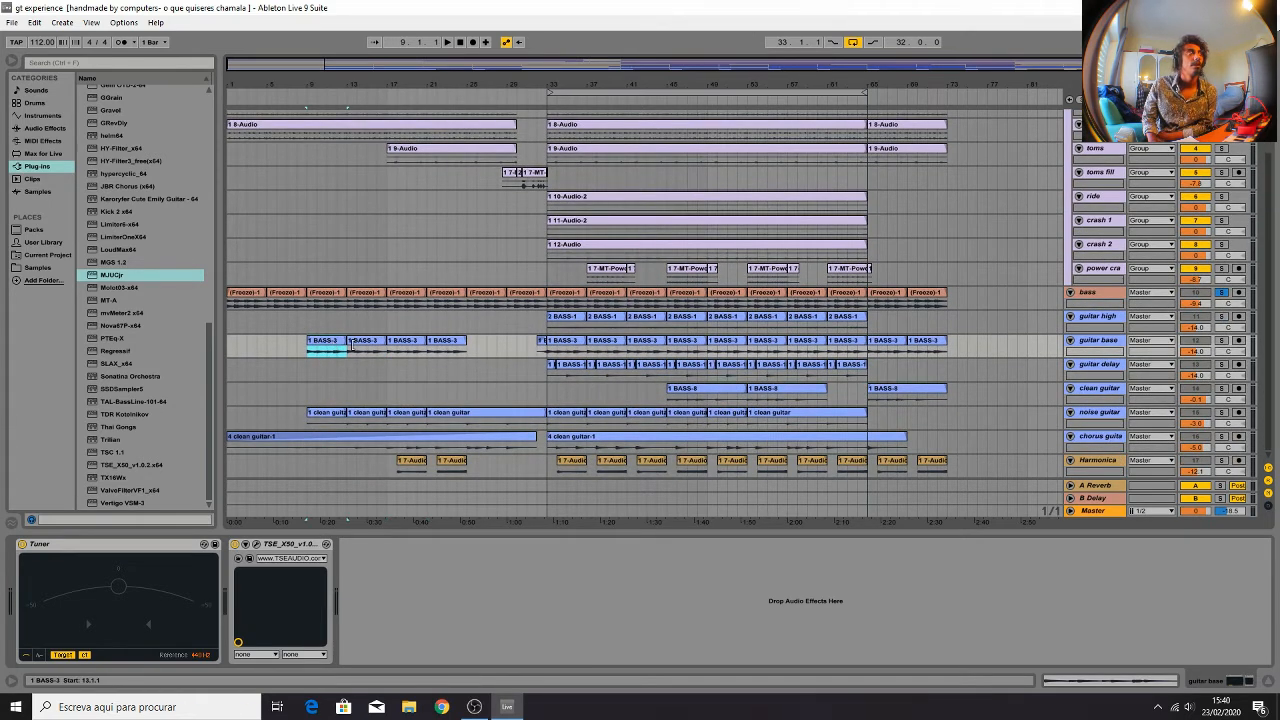
left_click(1222, 341, "ctrl")
key("space")
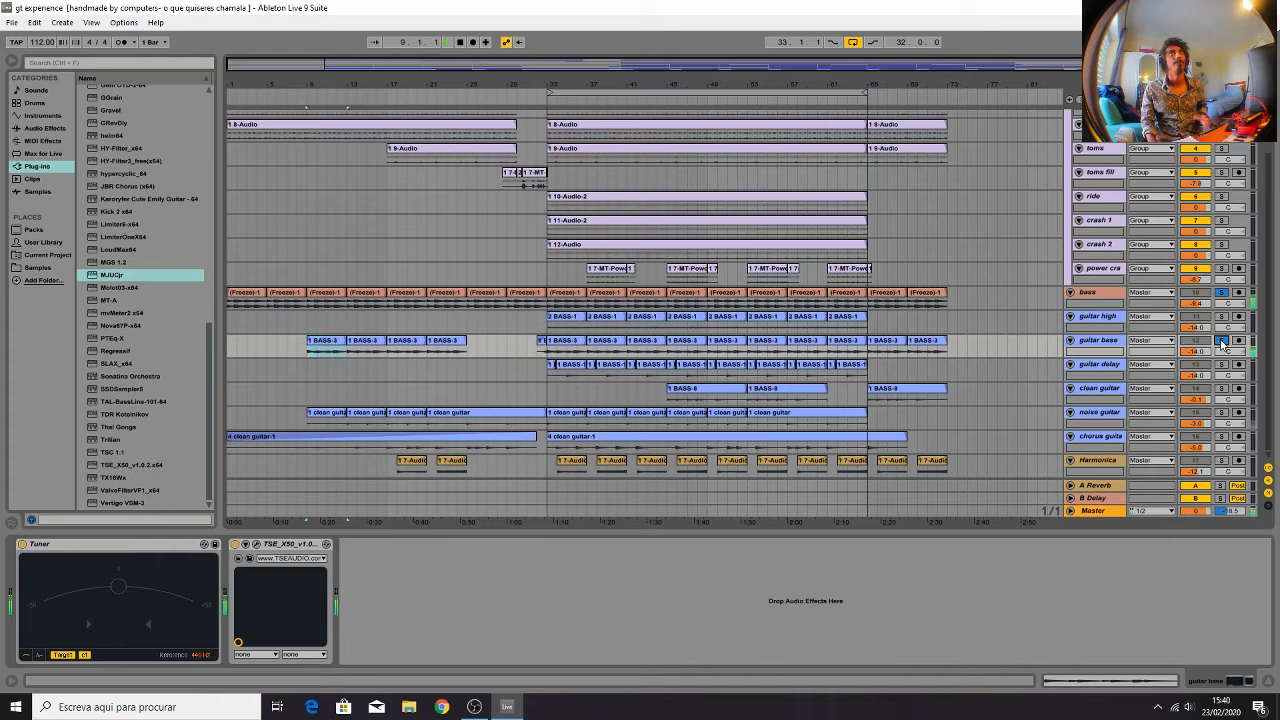
double_click(112, 274)
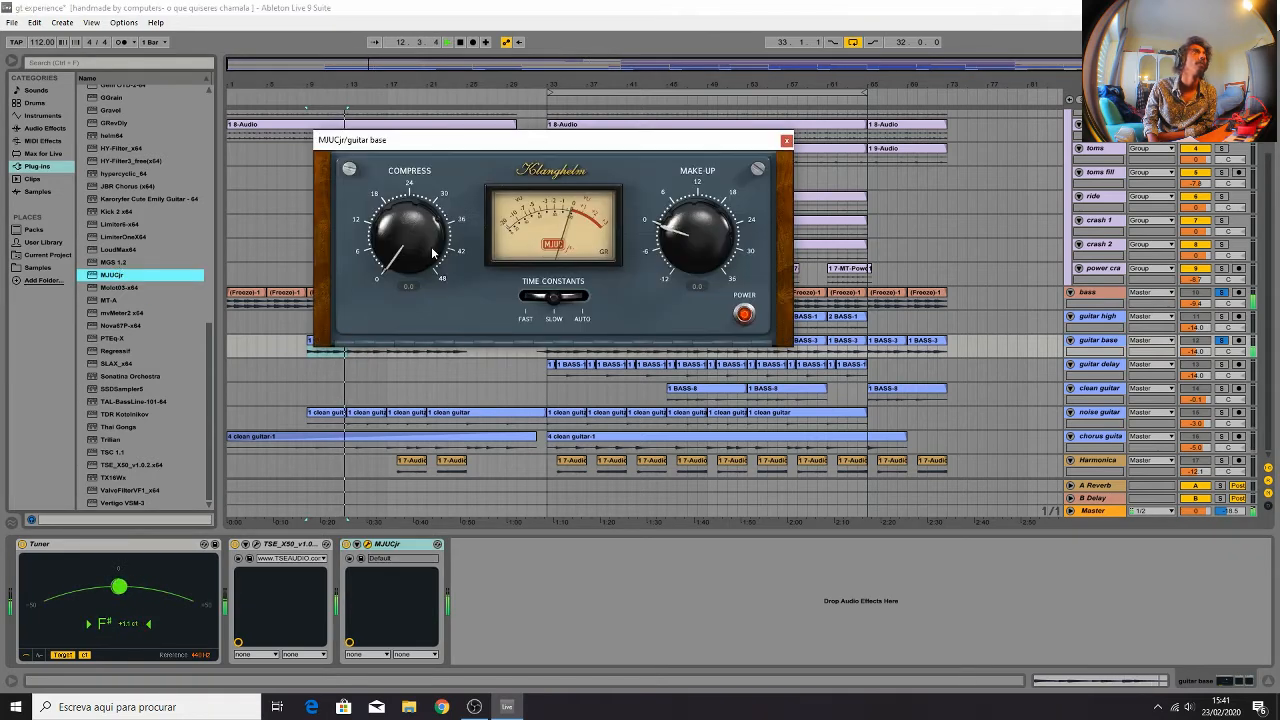
Set the guitar base MJUCjr to Fast time constants, 11.8 compression and 6.5 make-up gain, and close its window
left_click(553, 301)
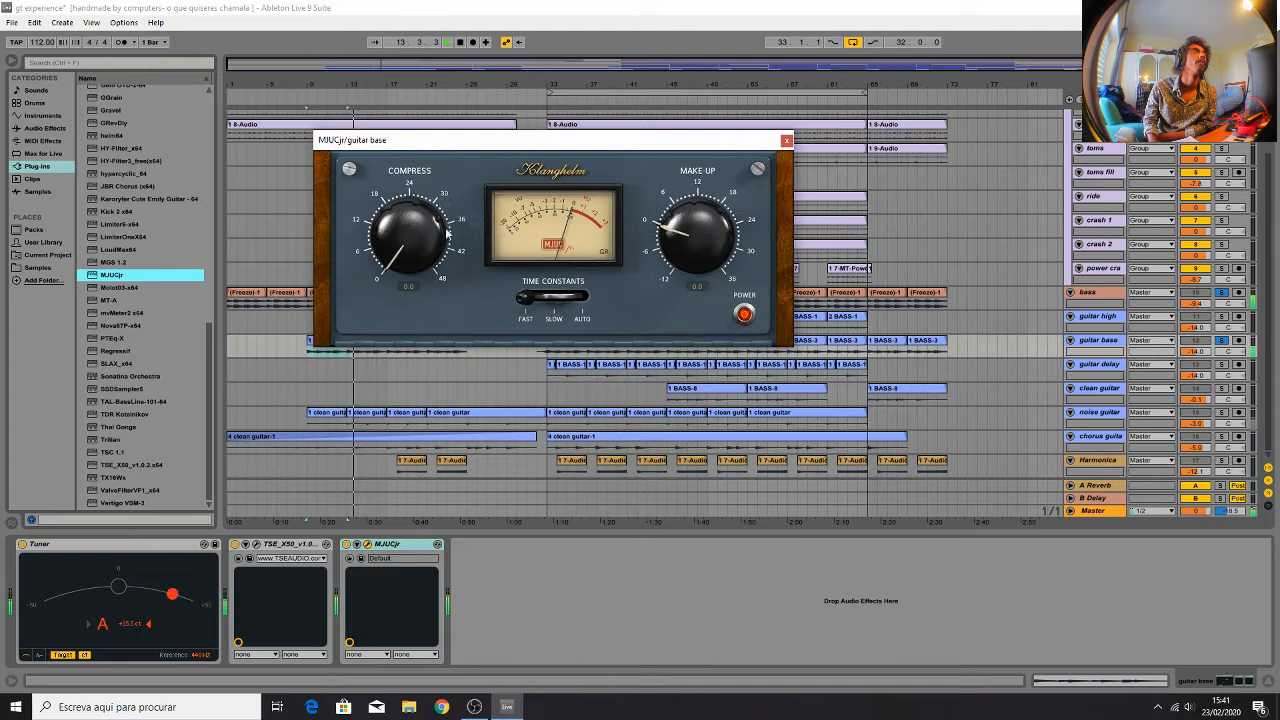
mouse_move(411, 226)
left_mouse_down()
mouse_move(400, 233)
mouse_move(403, 214)
mouse_move(401, 238)
left_mouse_up()
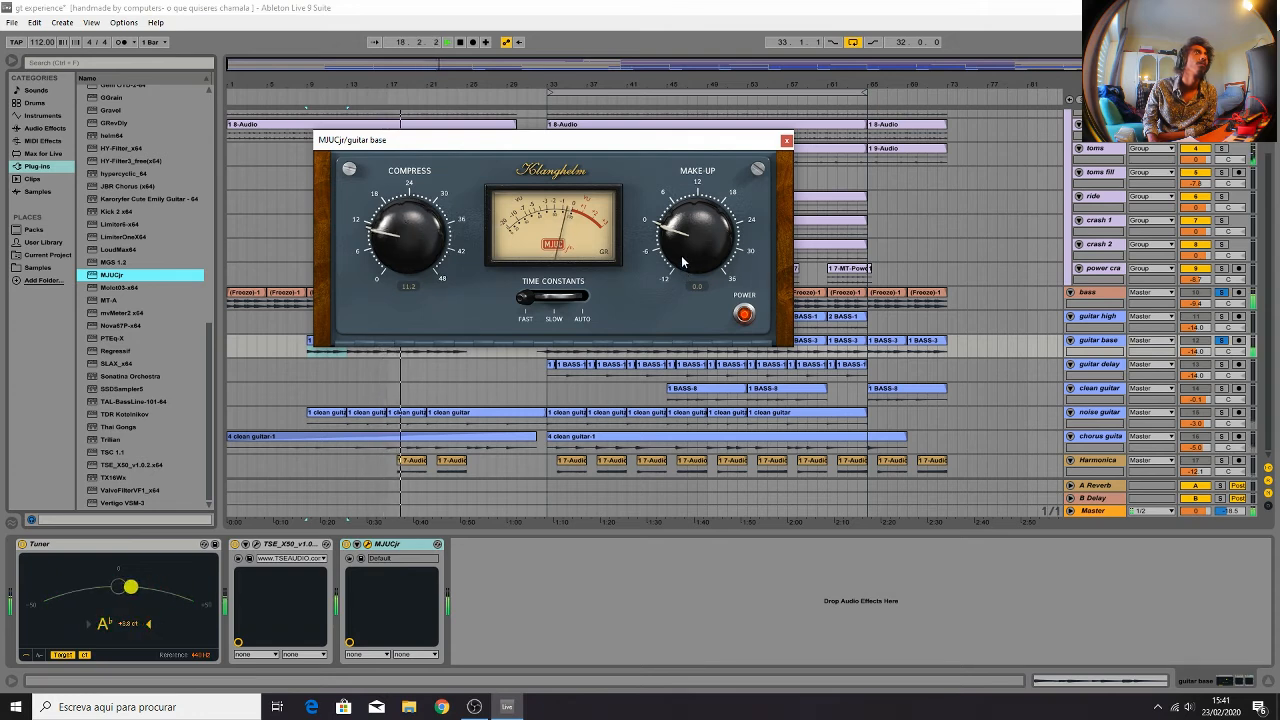
left_click_drag(686, 265, 692, 219)
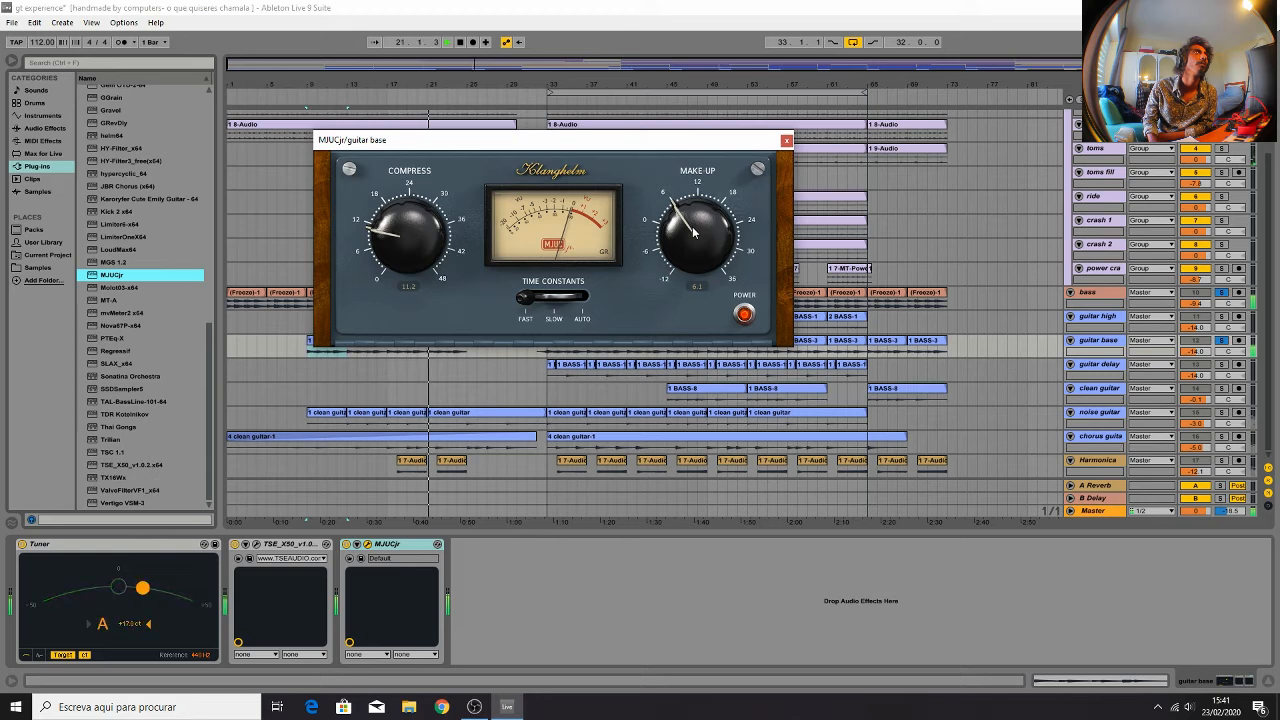
left_click_drag(408, 243, 408, 239)
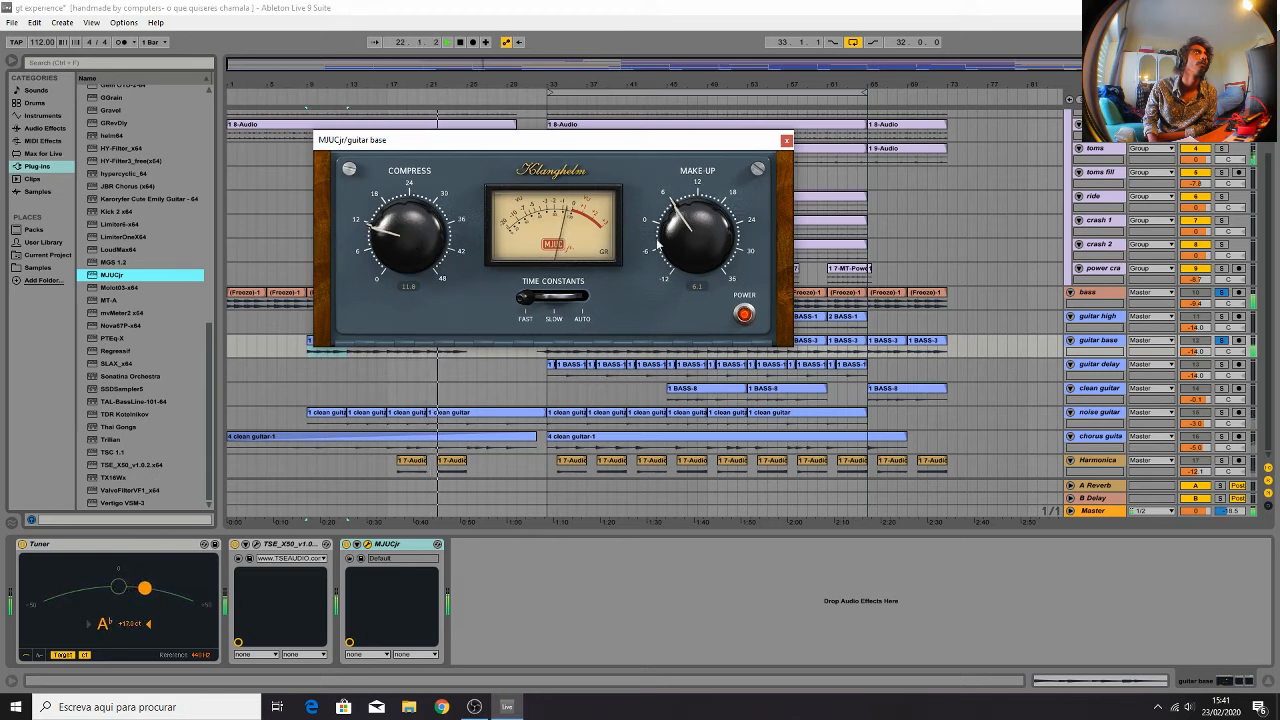
left_click_drag(676, 240, 685, 244)
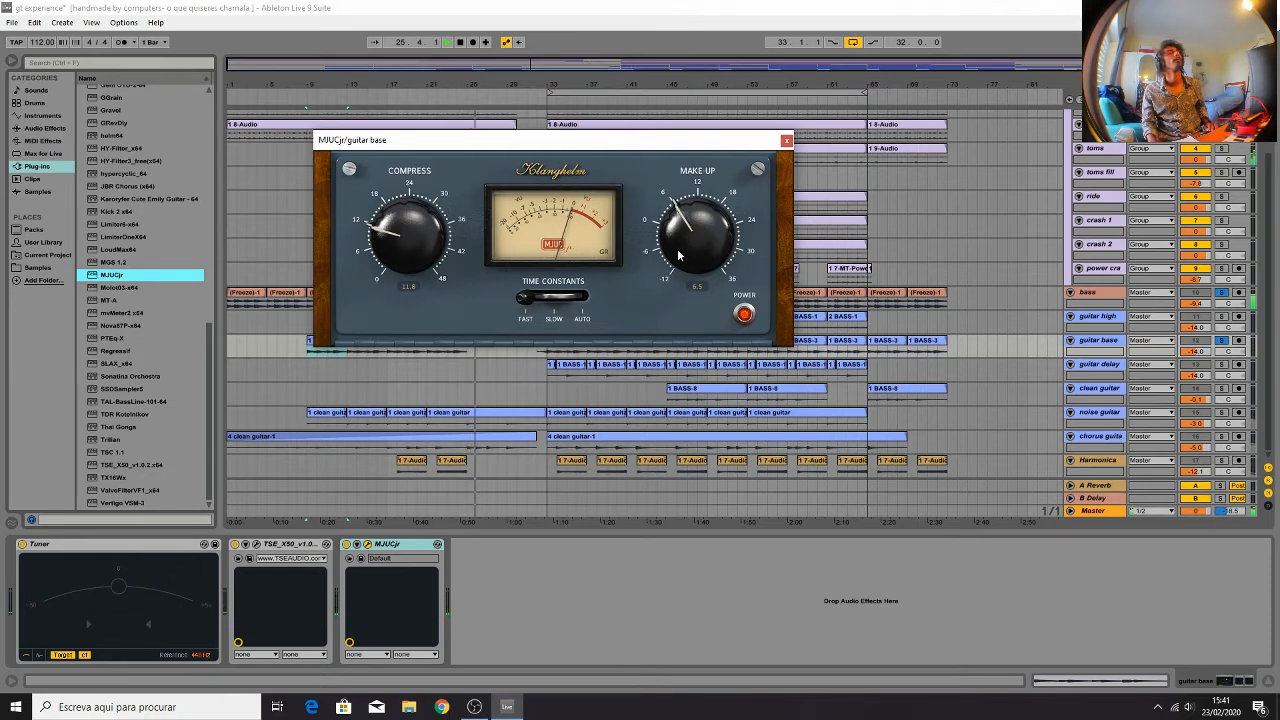
left_click(787, 141)
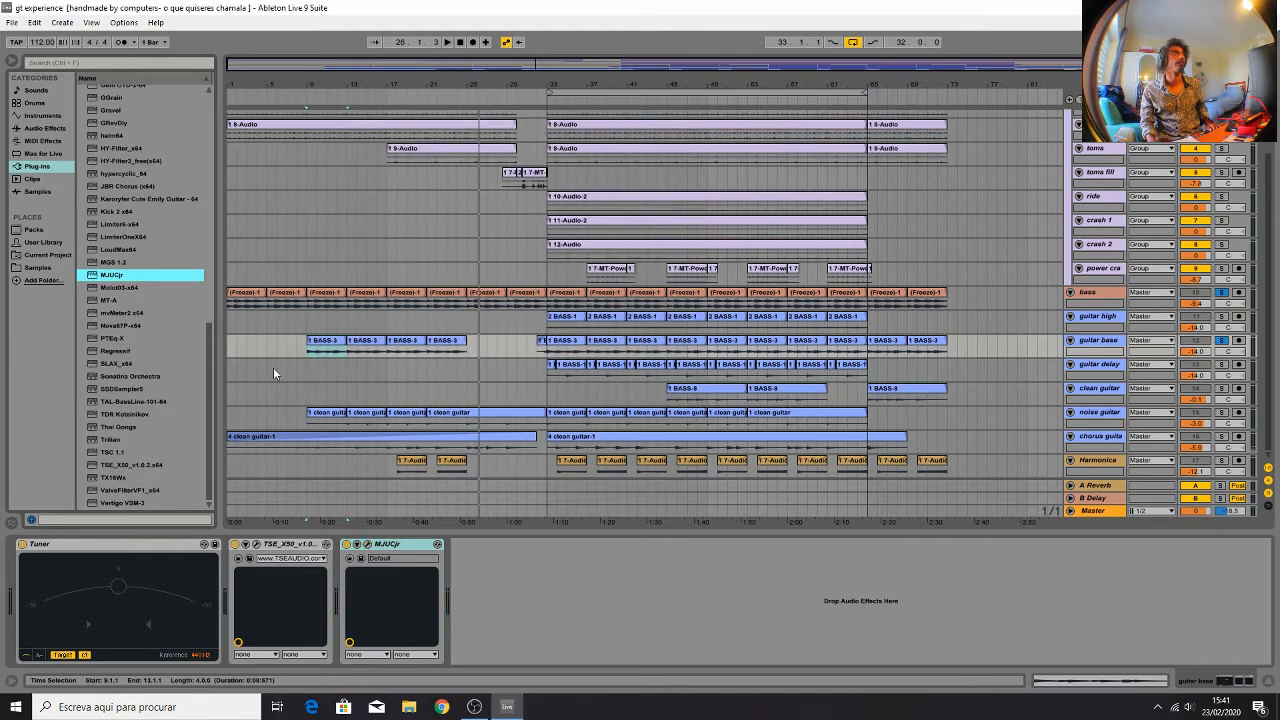
Check the system speaker volume and replay the soloed bass and guitar base tracks from around bar 9
left_click(298, 348)
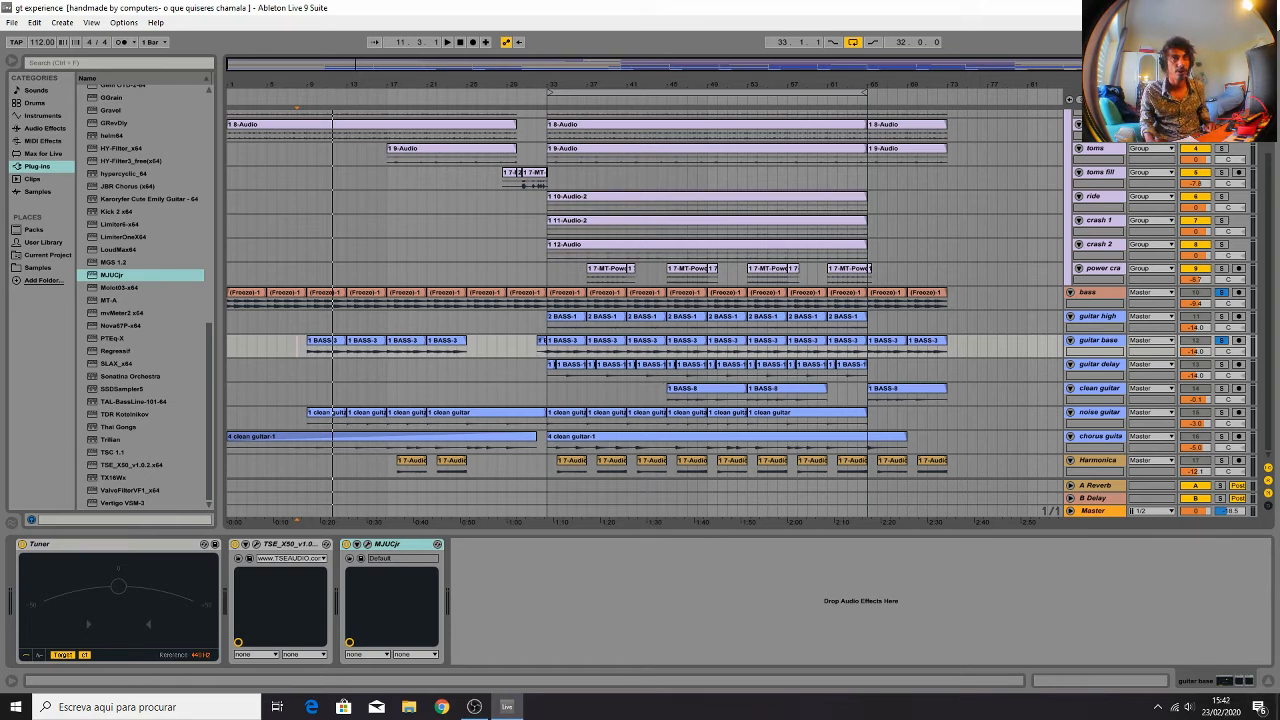
left_click(1188, 706)
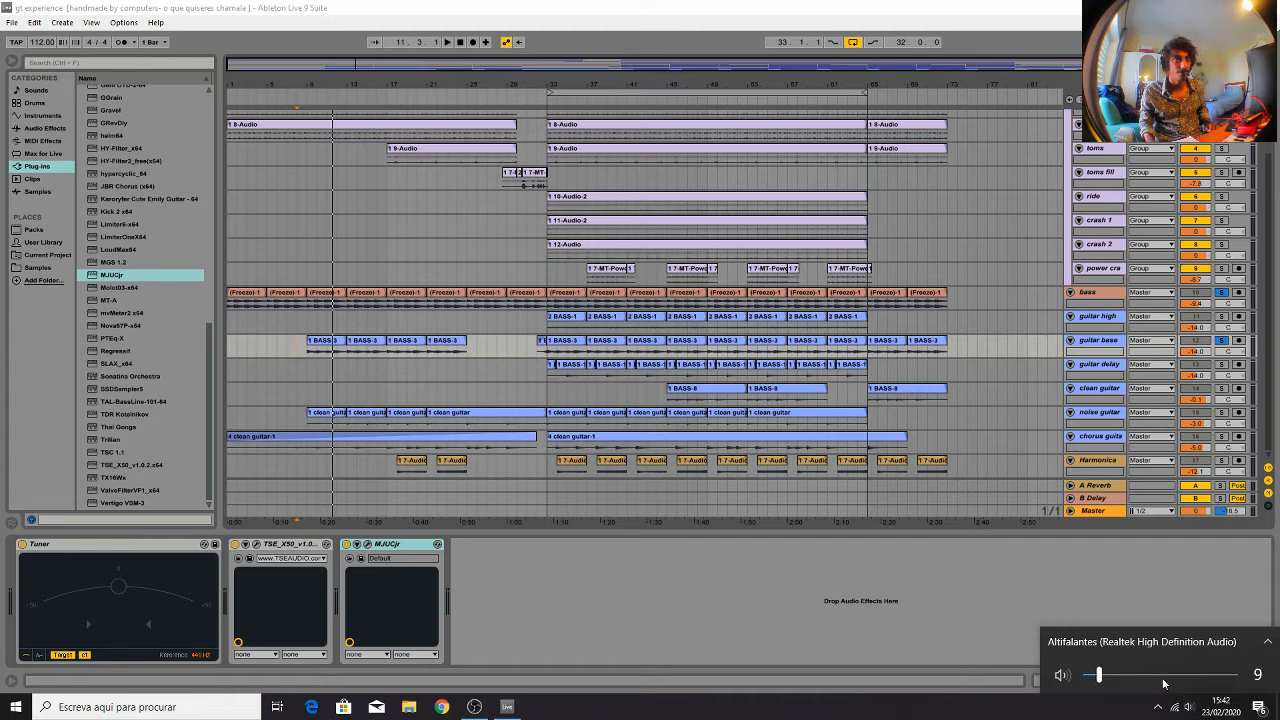
key("space")
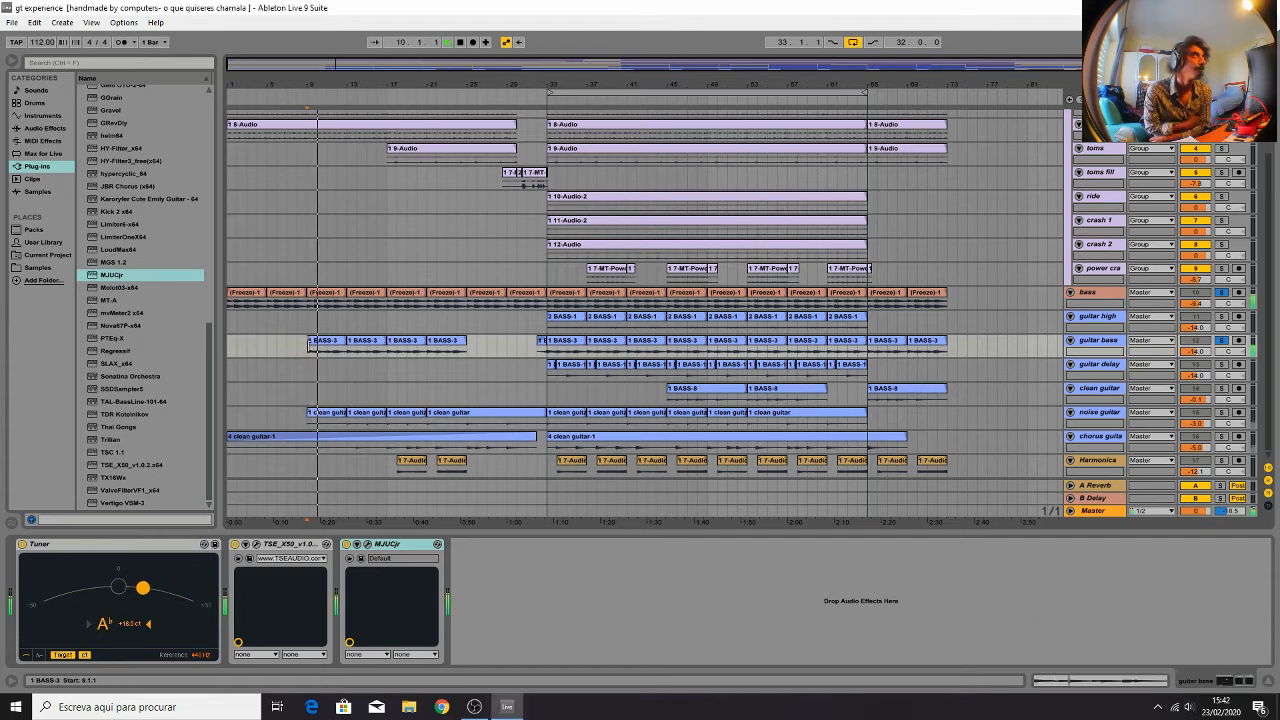
left_click(474, 706)
left_click(507, 706)
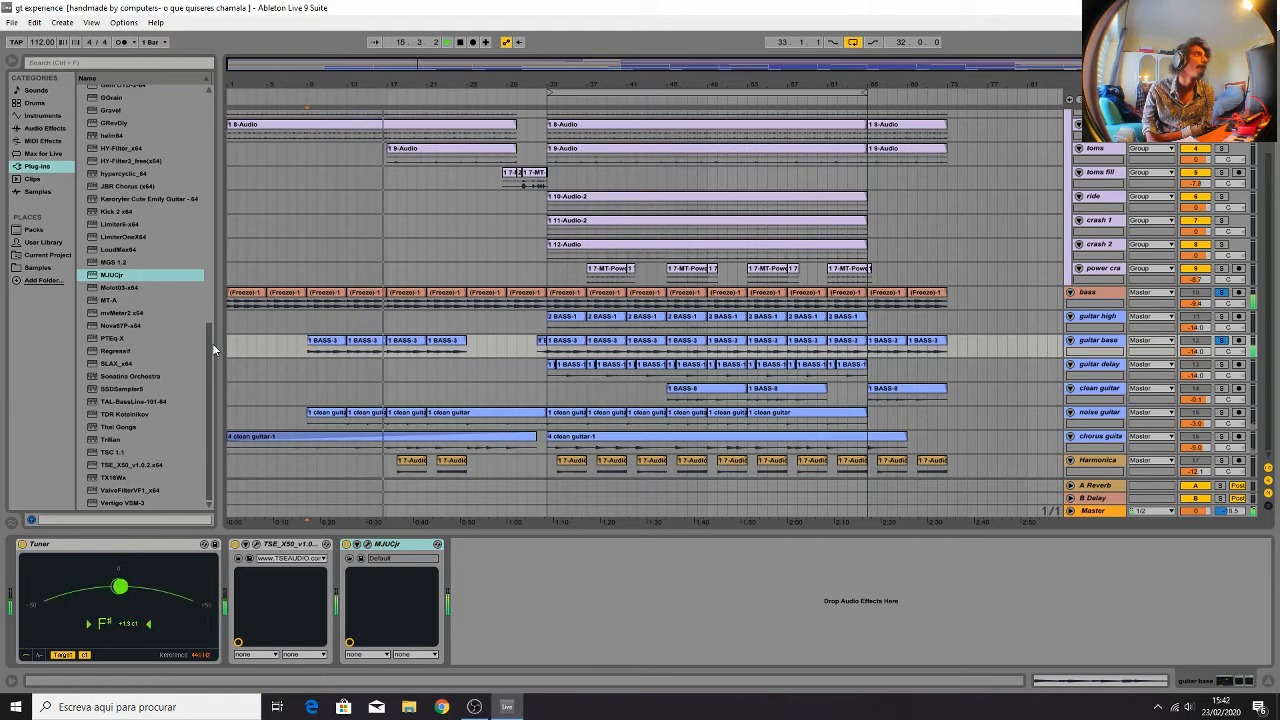
Add Virtual Mix Rack after MJUCjr on the guitar base track, load the FG-S equalizer into slot A, and close the window
left_click_drag(212, 344, 257, 133)
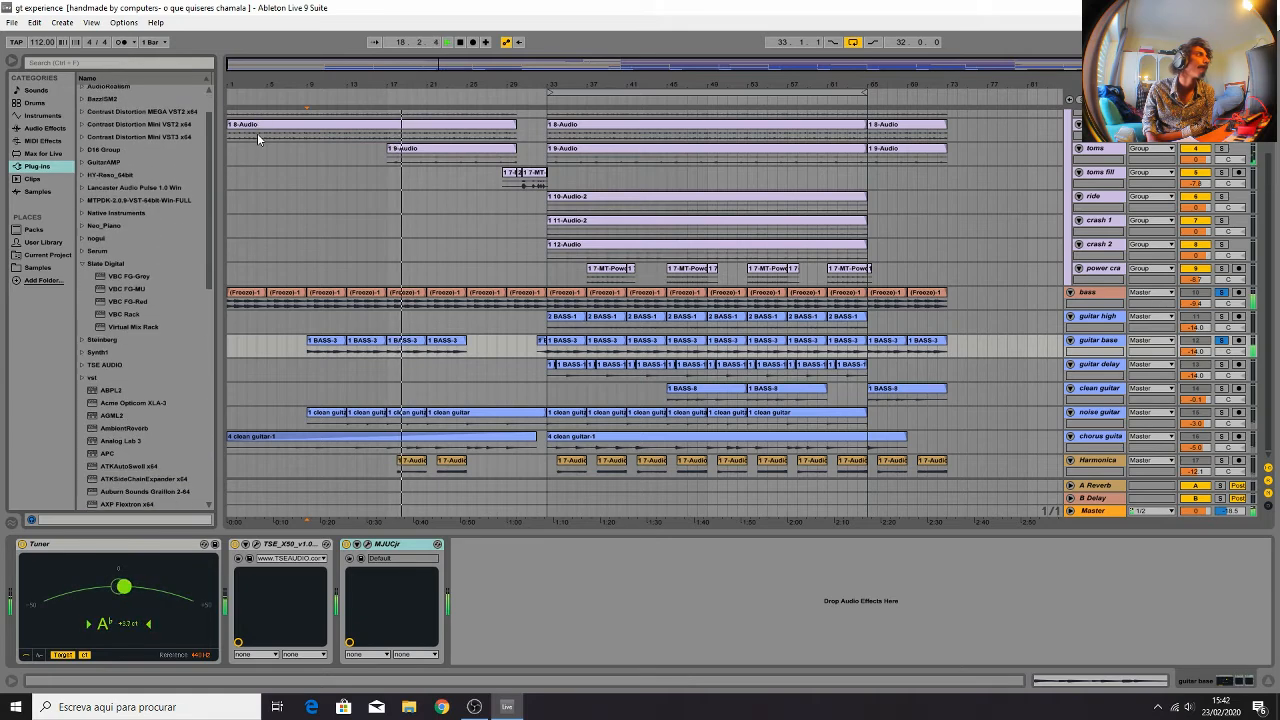
left_click(111, 330)
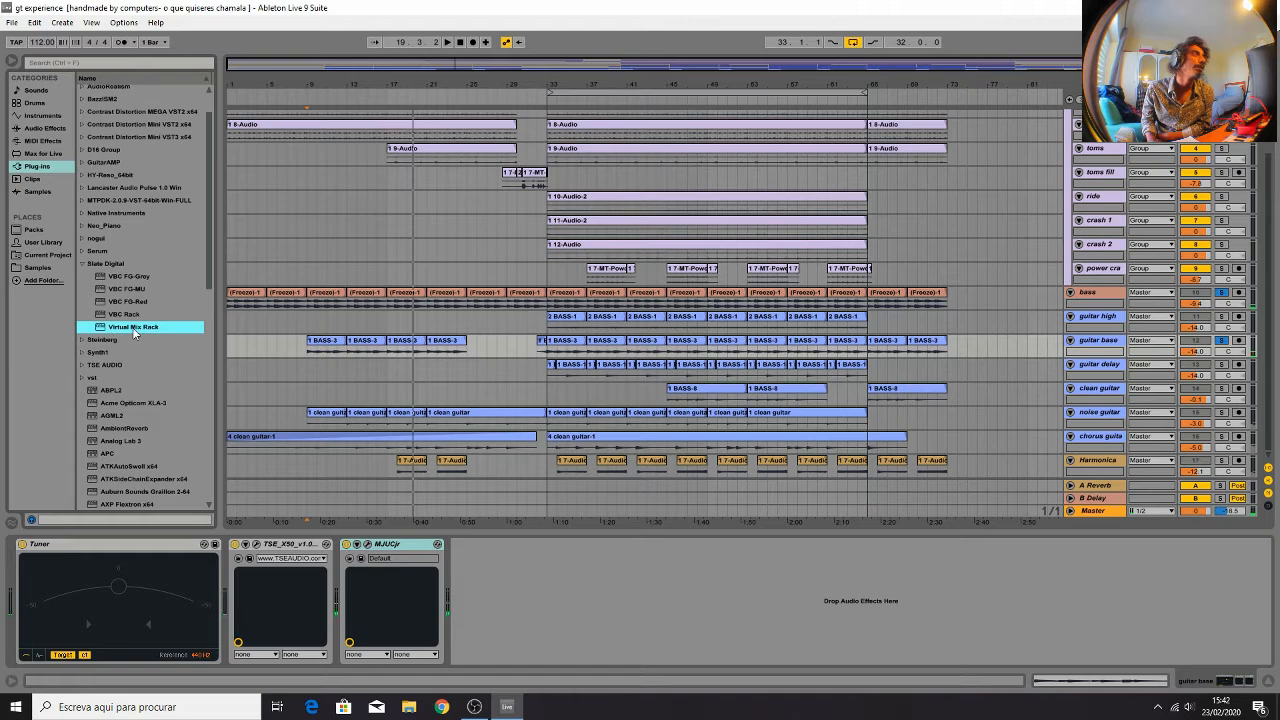
double_click(131, 327)
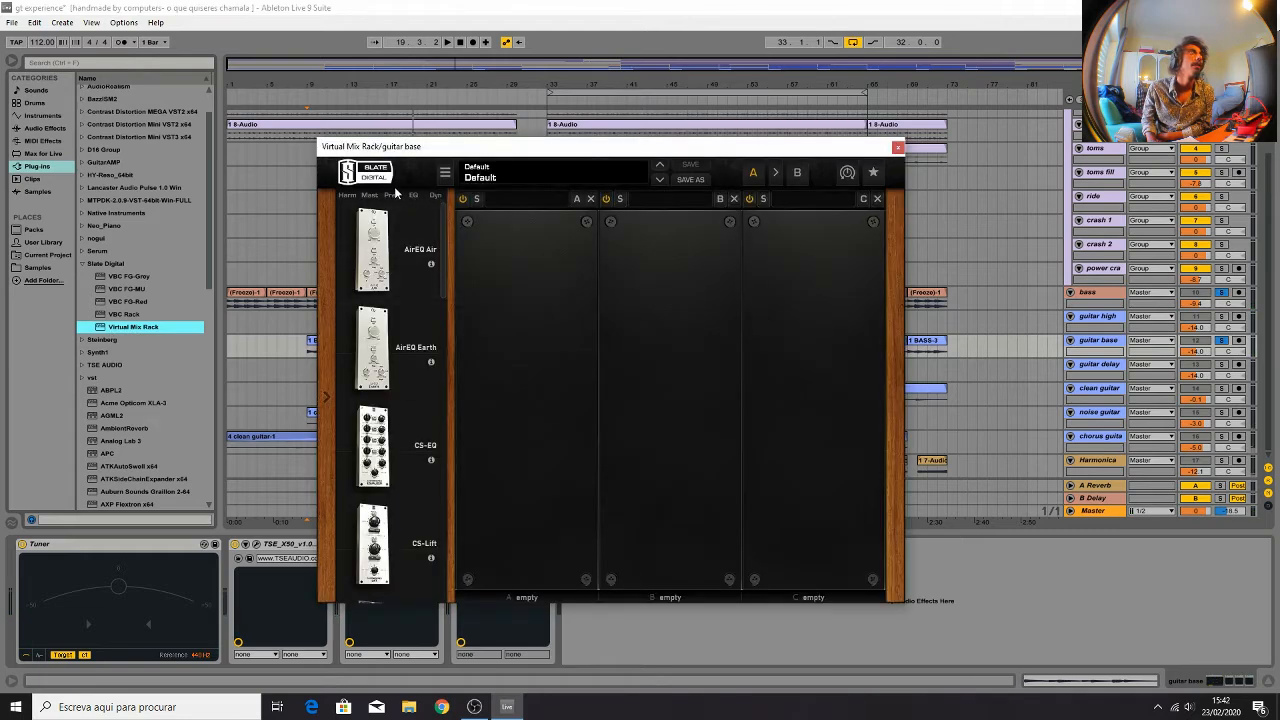
scroll(400, 400, "down", 3)
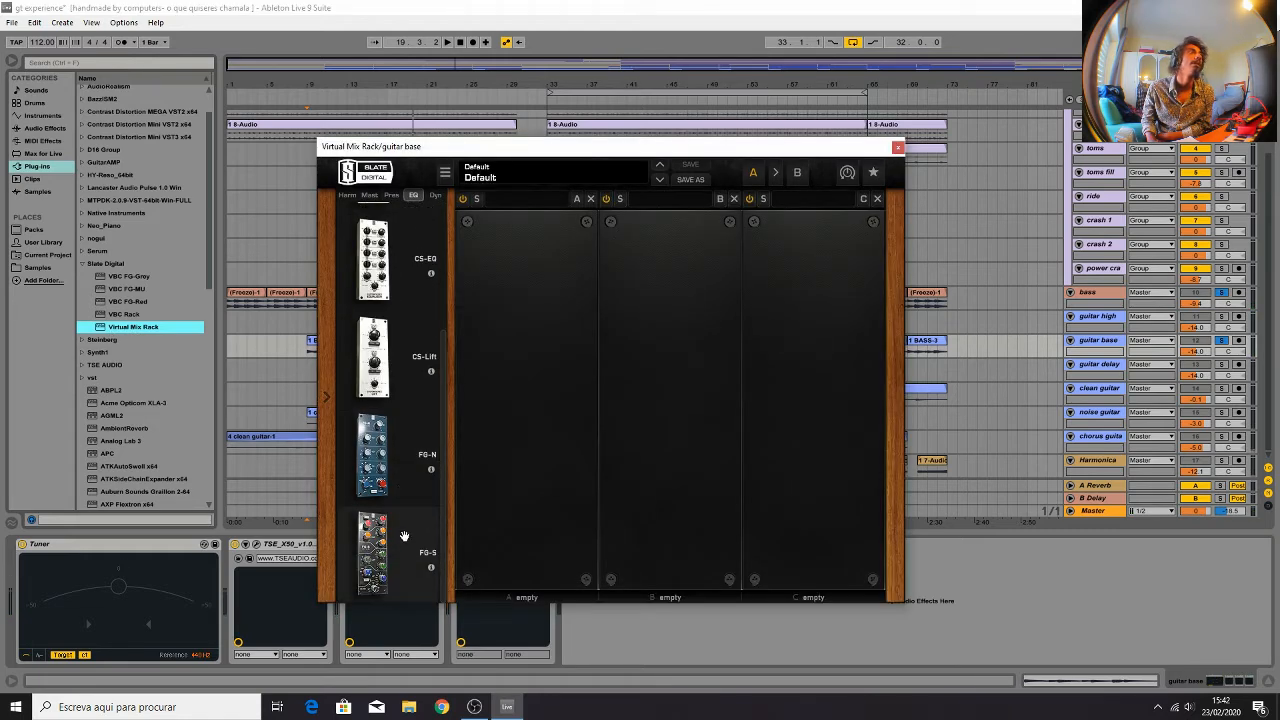
left_click_drag(373, 550, 540, 357)
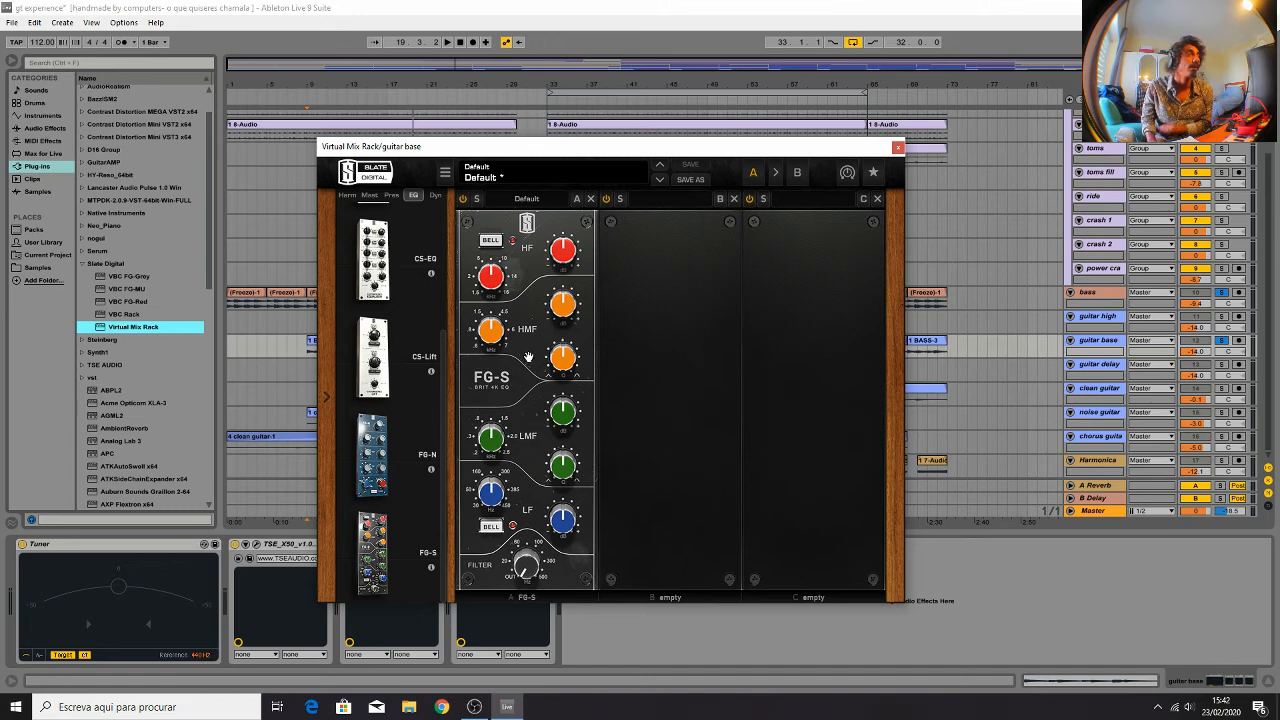
key("space")
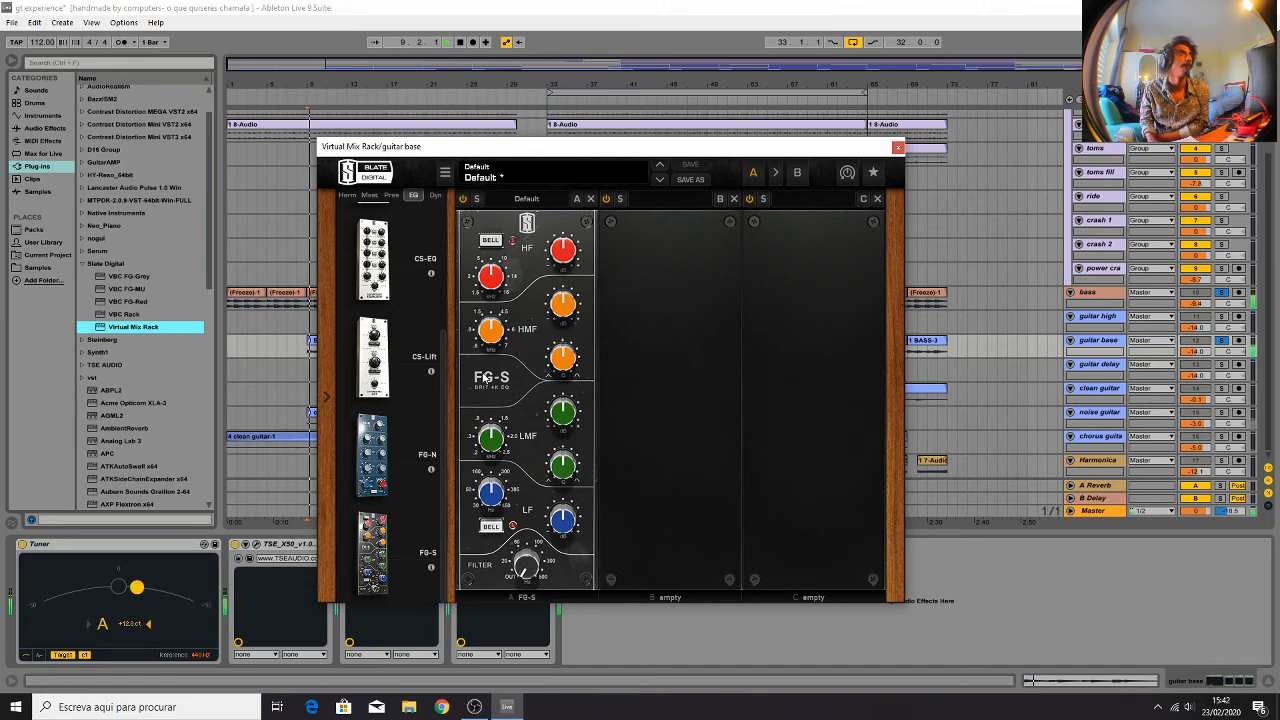
left_click(898, 148)
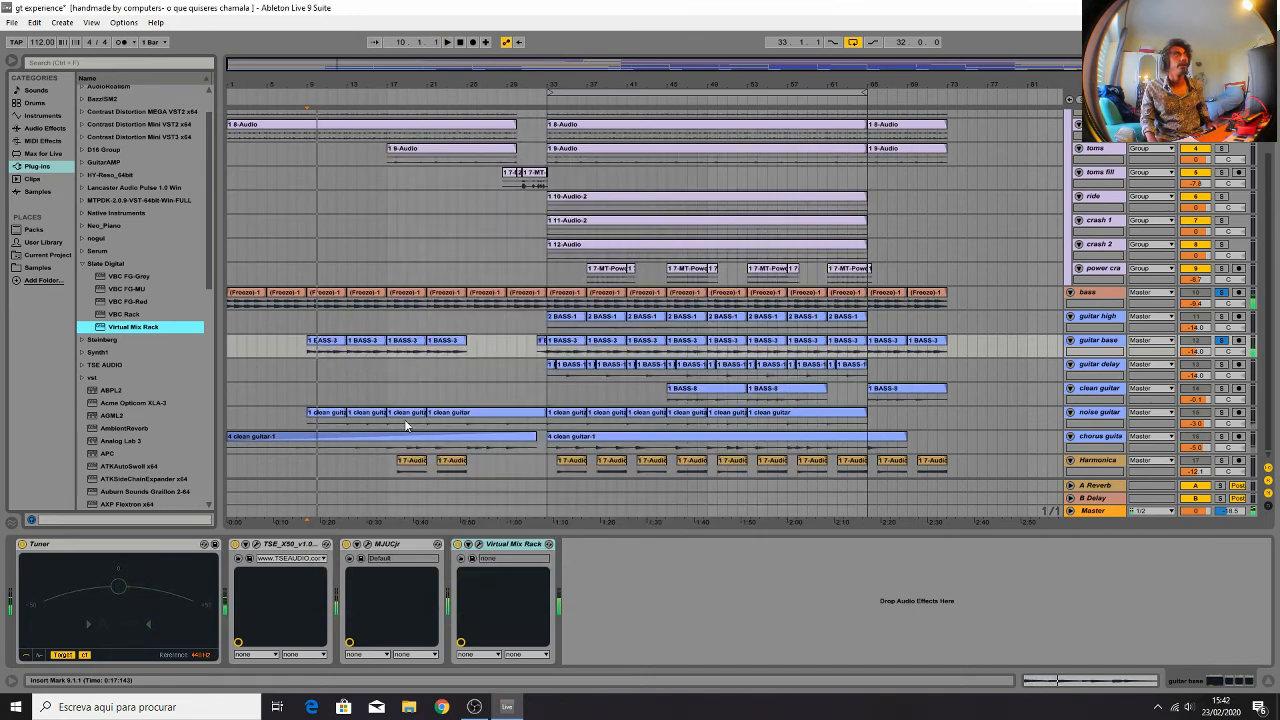
Loop the first four guitar base clips, from bar 9 to bar 25, and start playback
left_click(329, 352)
left_click(457, 343, "shift")
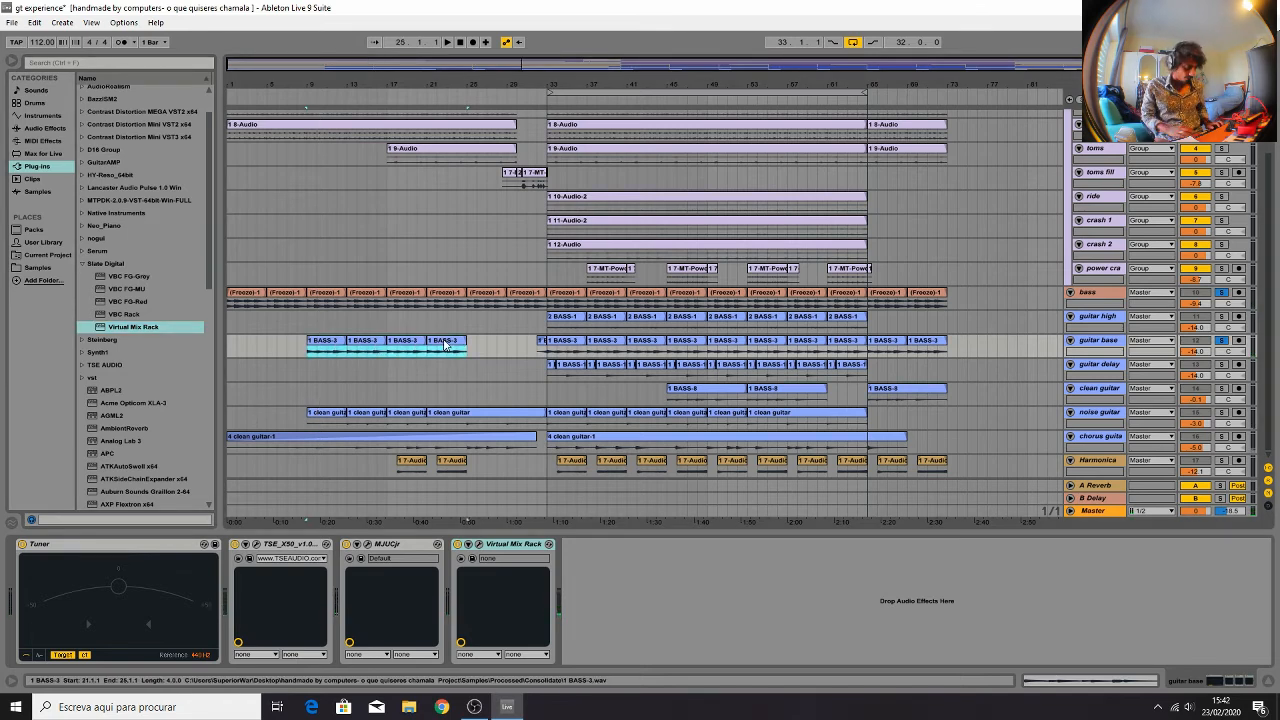
key("ctrl+l")
key("space")
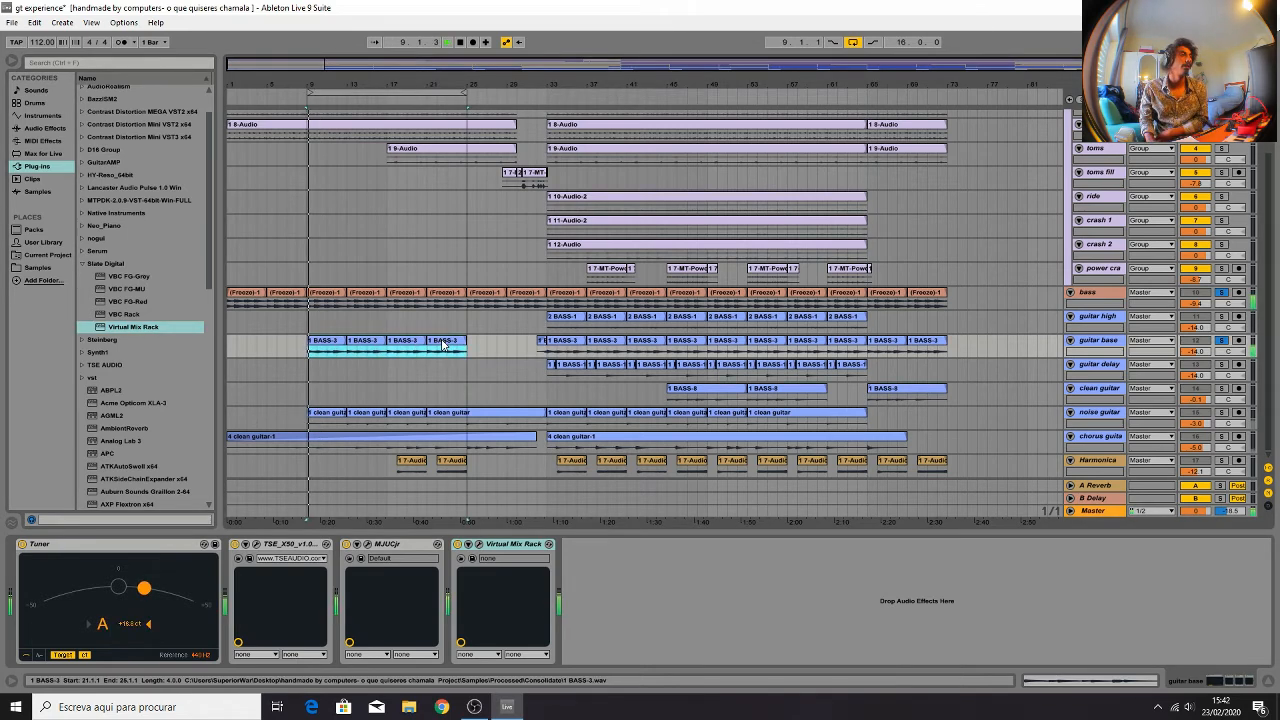
In the guitar base FG-S equalizer, lower the HMF frequency, boost the HMF gain to about 4 dB, reduce its Q, and stop playback
left_click(468, 544)
left_click(479, 544)
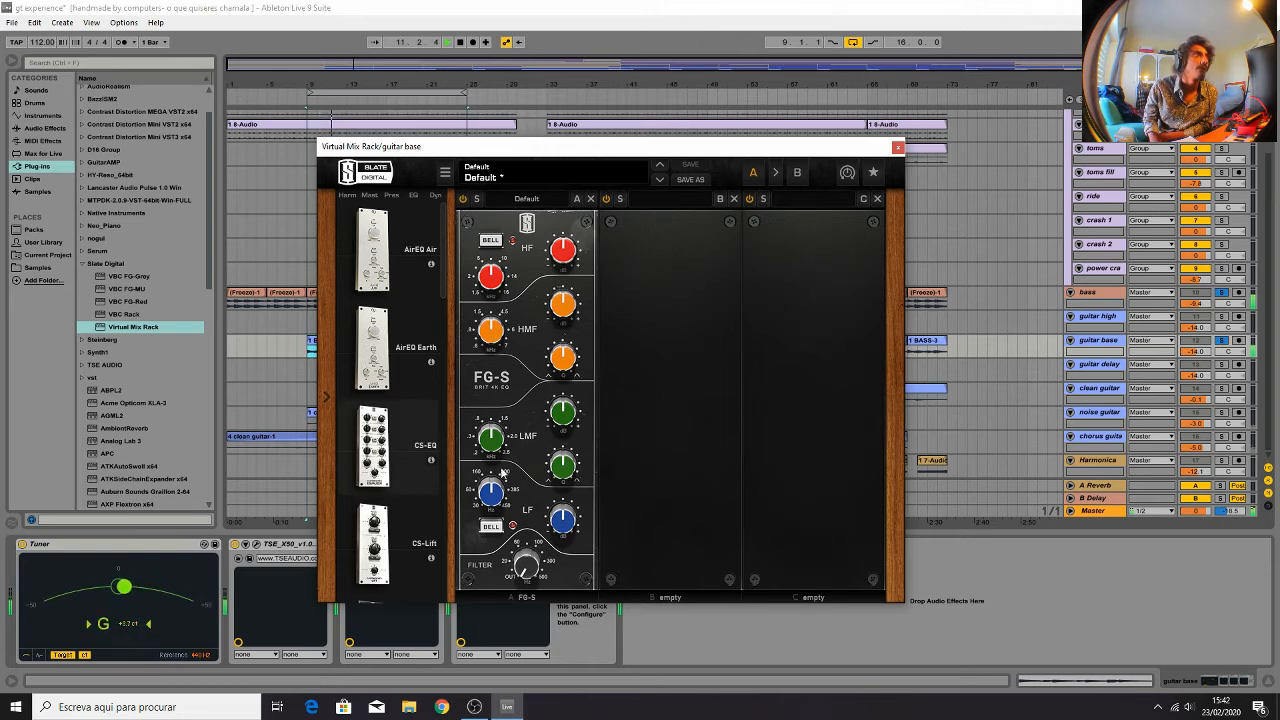
mouse_move(494, 344)
left_click_drag(494, 344, 491, 372)
mouse_move(566, 356)
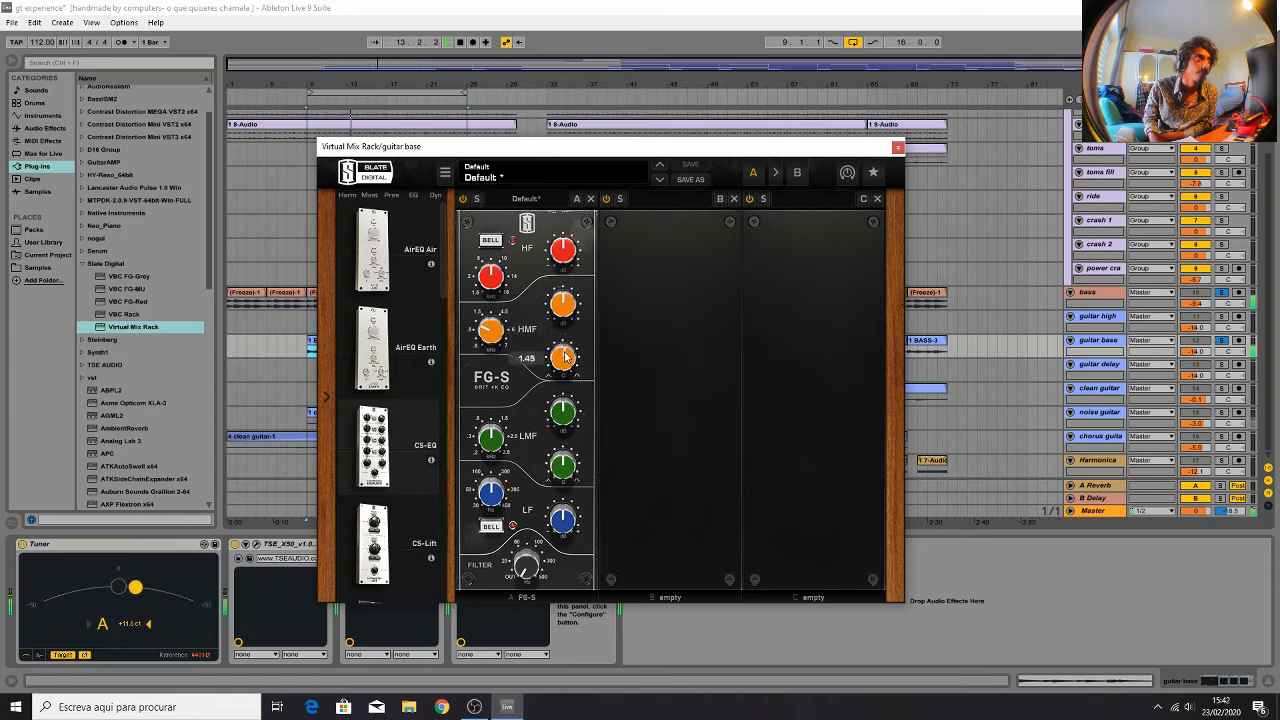
mouse_move(562, 302)
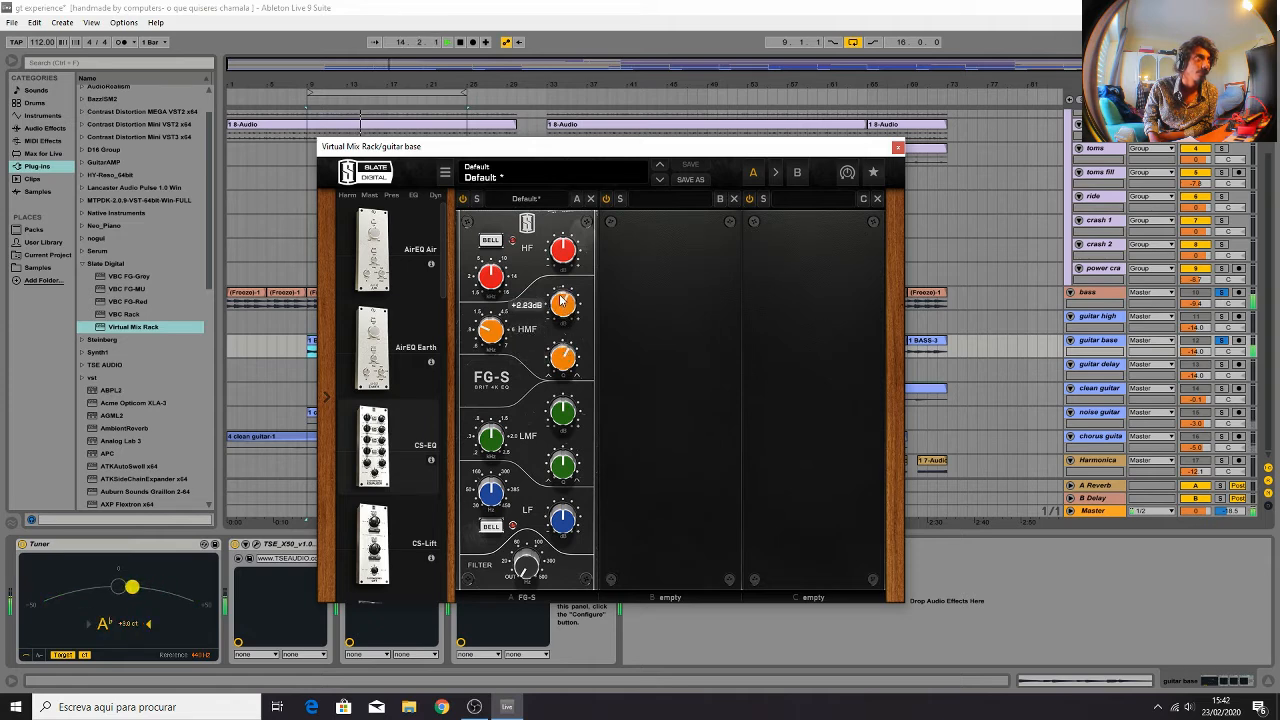
mouse_move(562, 298)
left_mouse_down()
mouse_move(562, 276)
mouse_move(561, 288)
left_mouse_up()
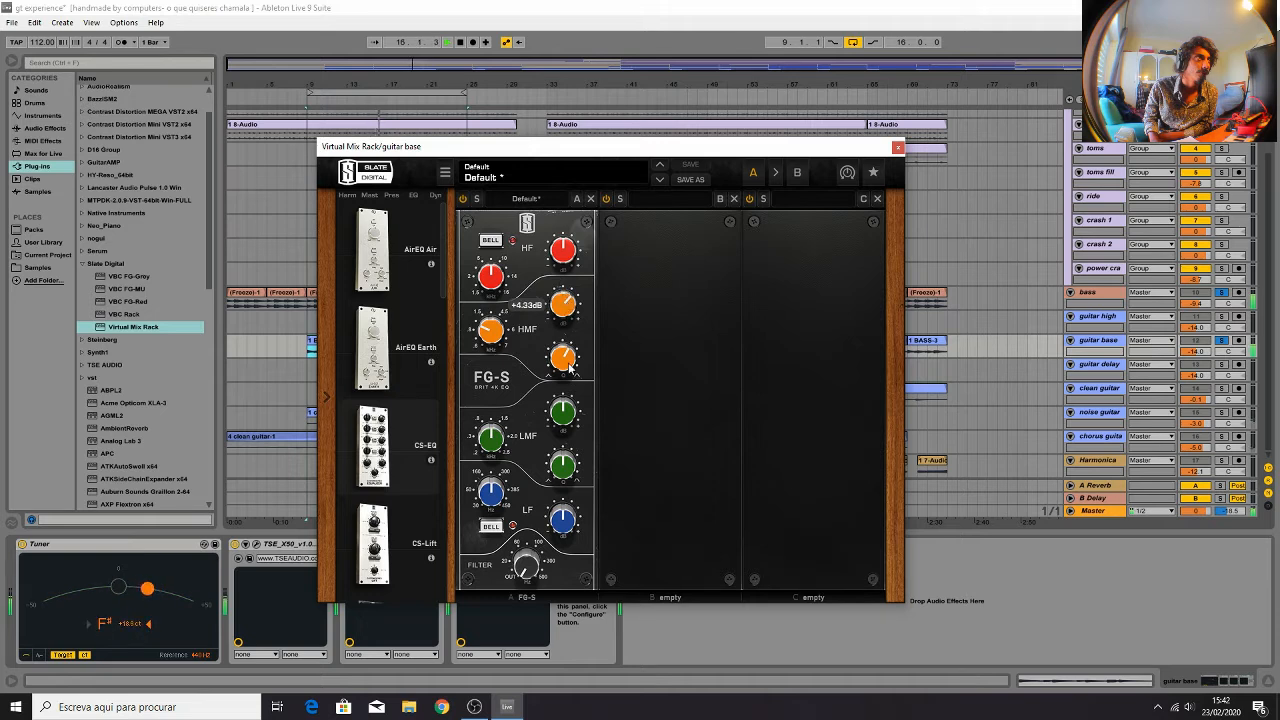
left_click_drag(568, 364, 570, 399)
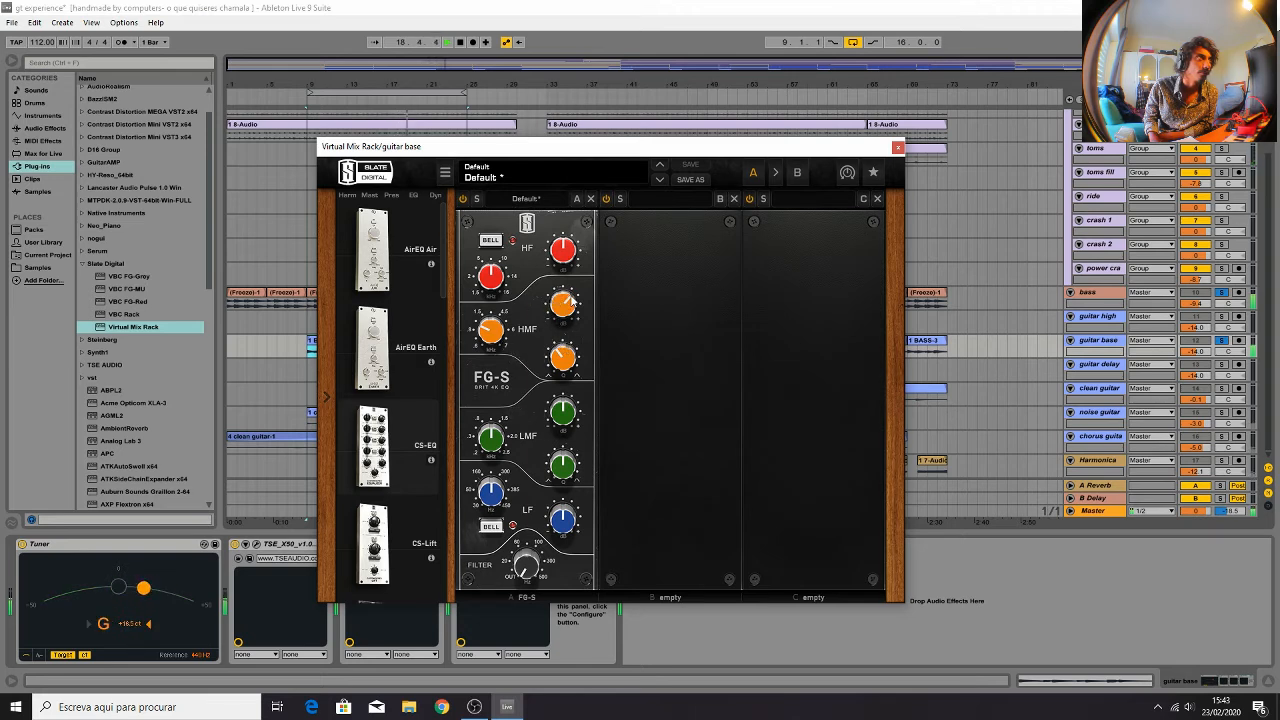
mouse_move(570, 303)
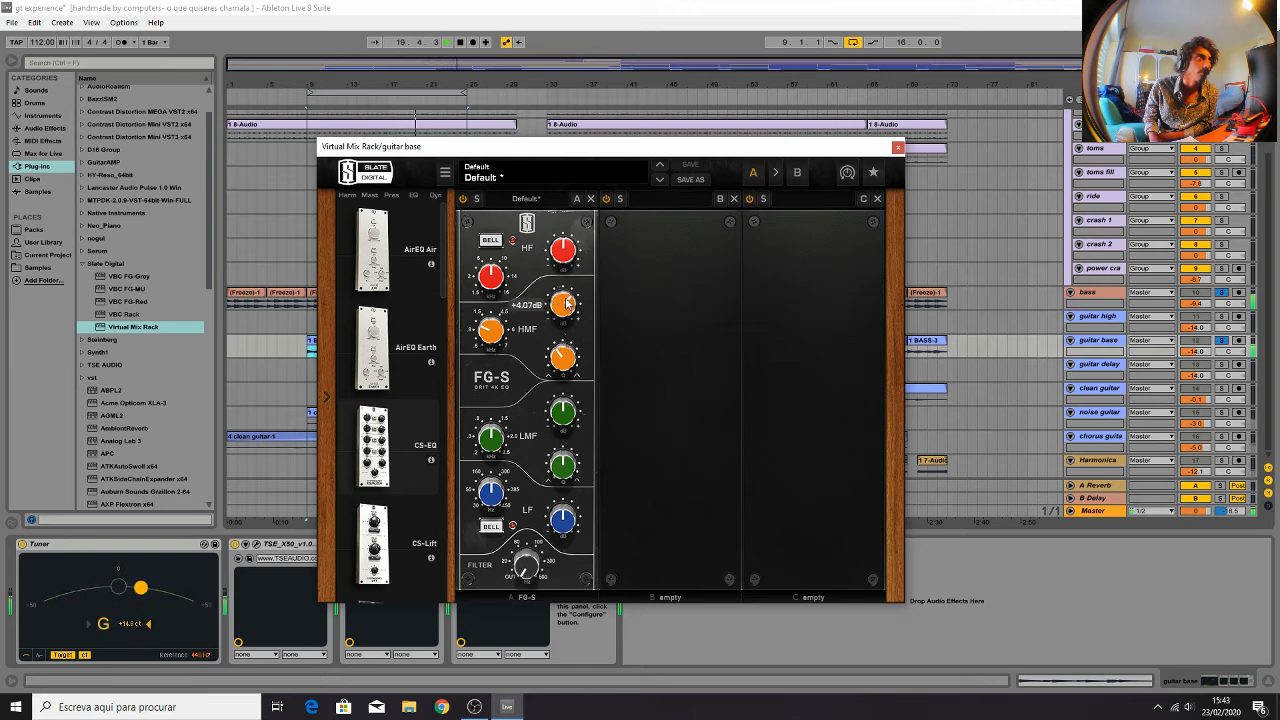
mouse_move(568, 303)
left_mouse_down()
mouse_move(571, 330)
mouse_move(569, 293)
mouse_move(568, 308)
left_mouse_up()
key("space")
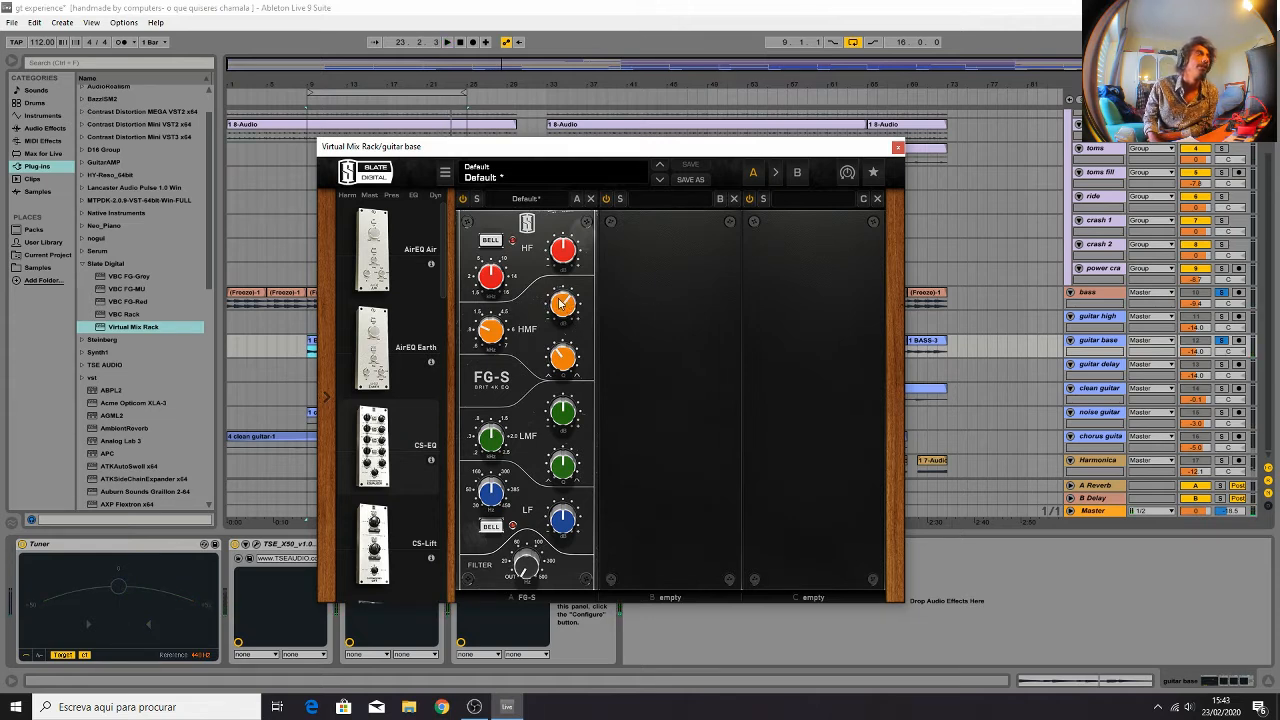
Resume playback and set the FG-S HF band to 6.12 kHz with a gain of +2.10 dB
mouse_move(565, 306)
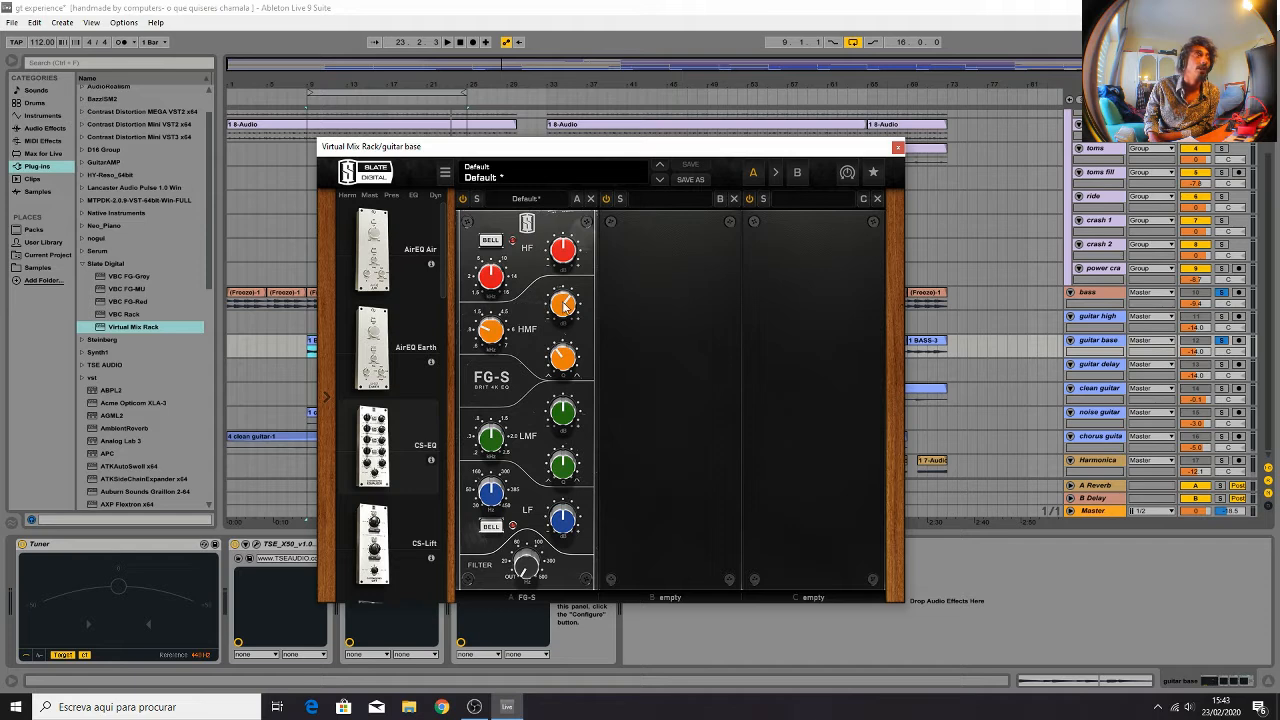
key("space")
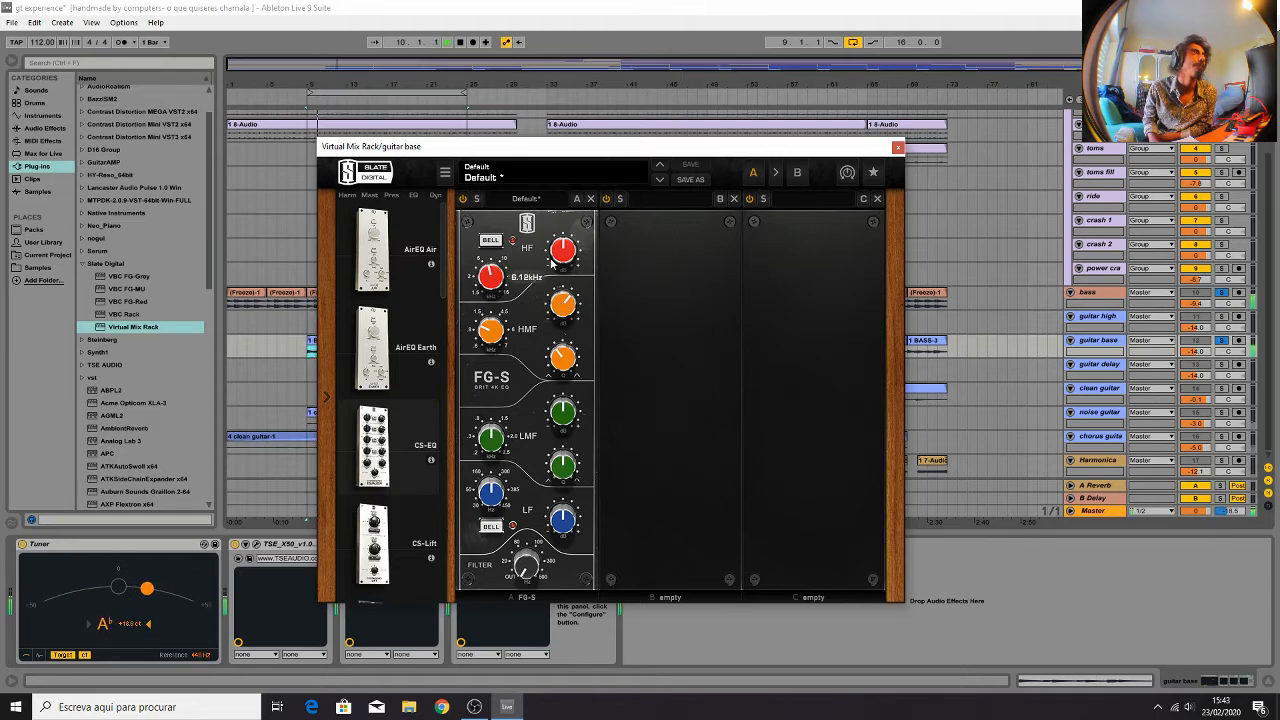
left_click_drag(565, 255, 565, 248)
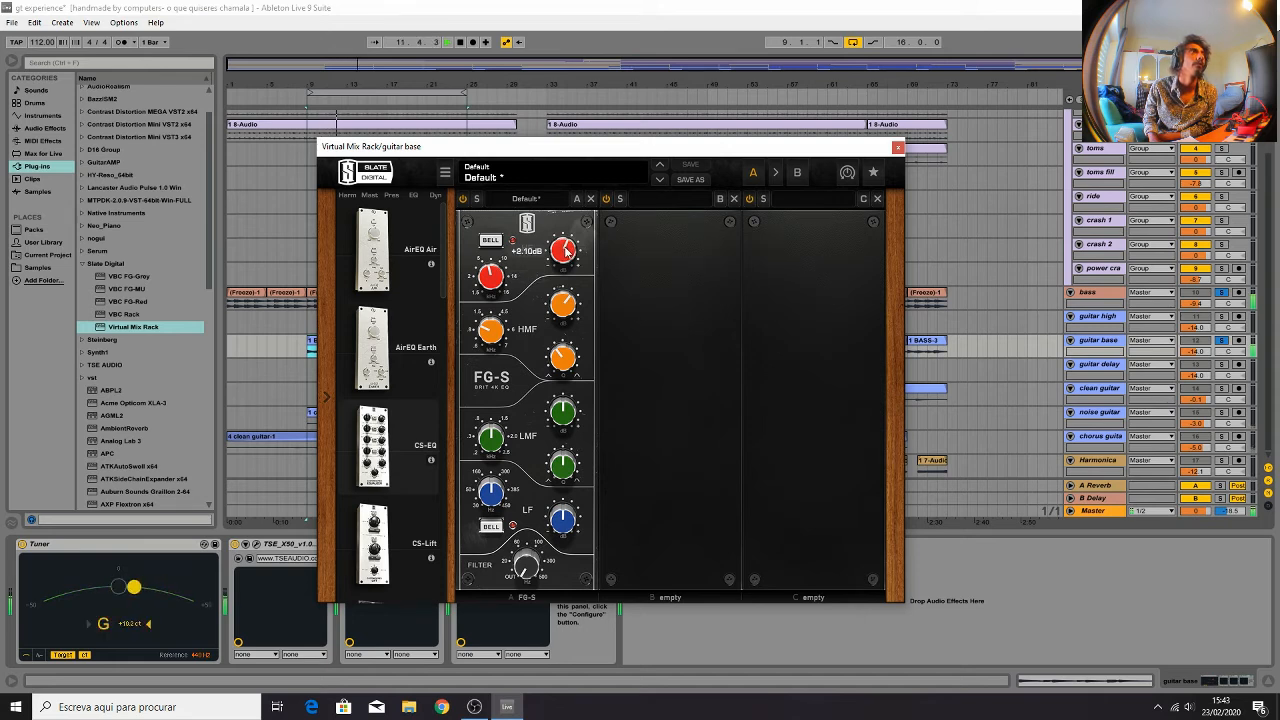
Load the FG-116 Vintage compressor into slot B, adjust its levels, and close the Virtual Mix Rack window
left_click(435, 195)
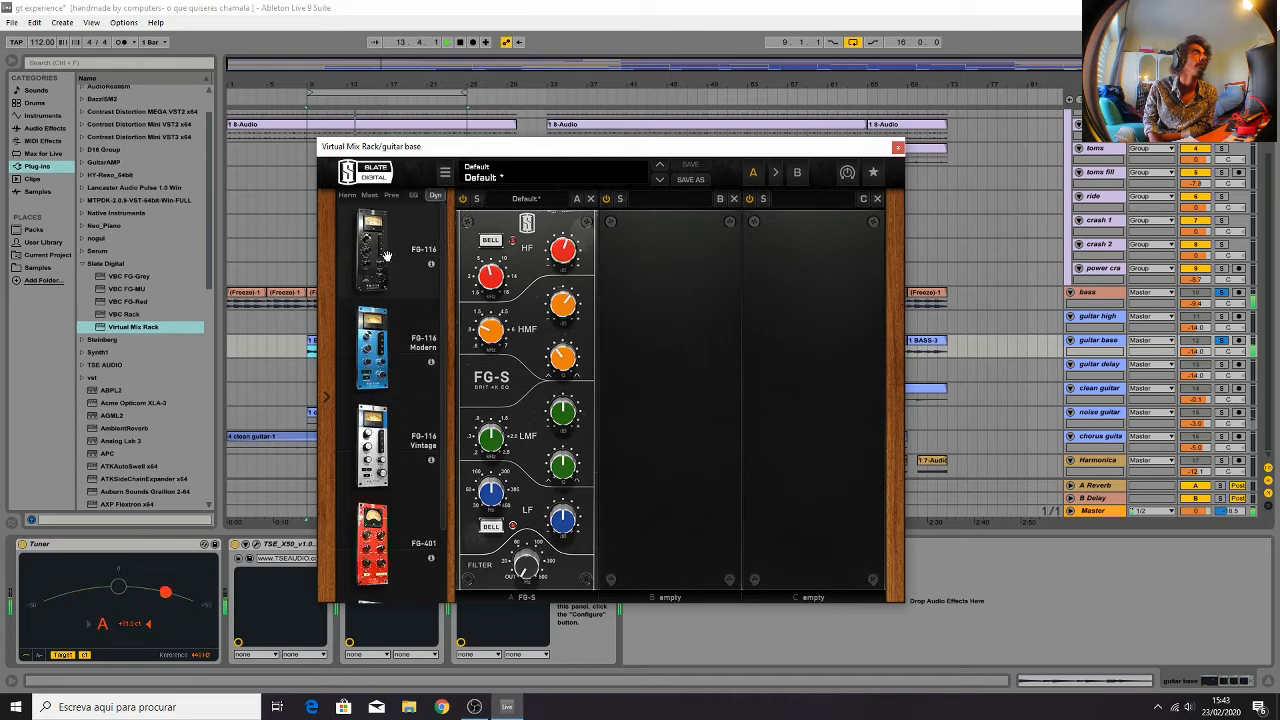
left_click_drag(385, 461, 668, 405)
mouse_move(632, 350)
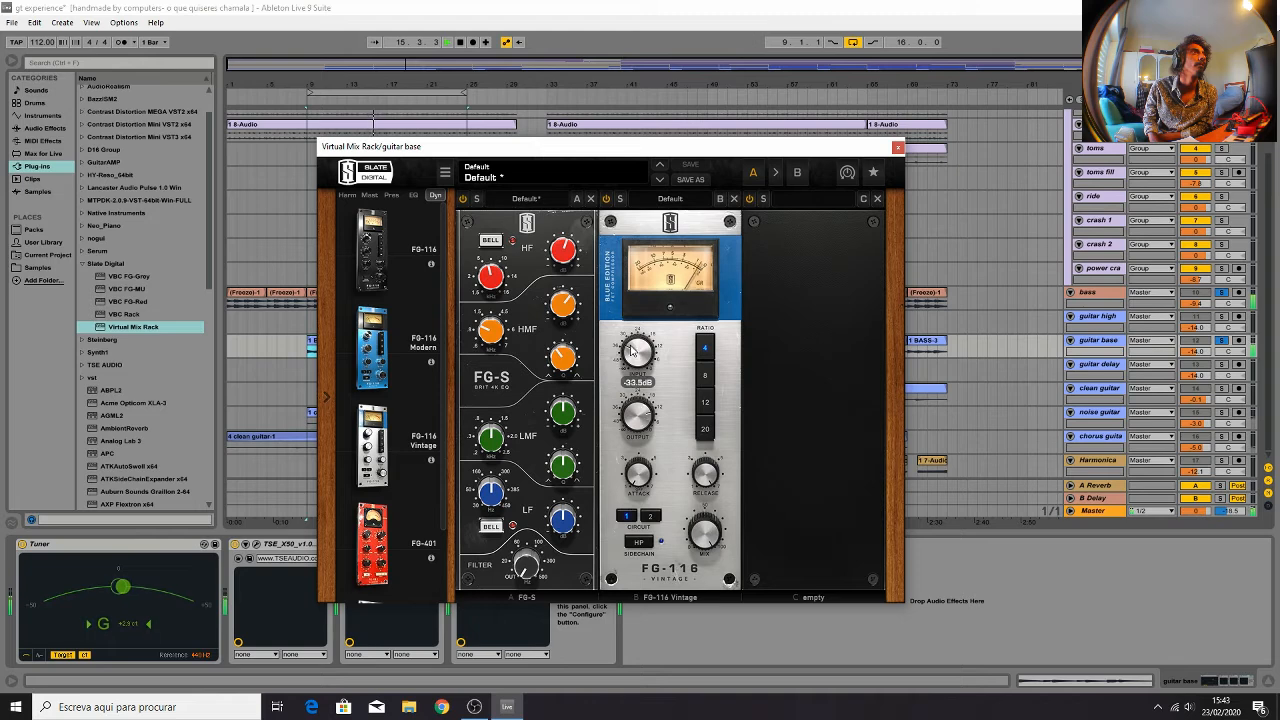
mouse_move(636, 428)
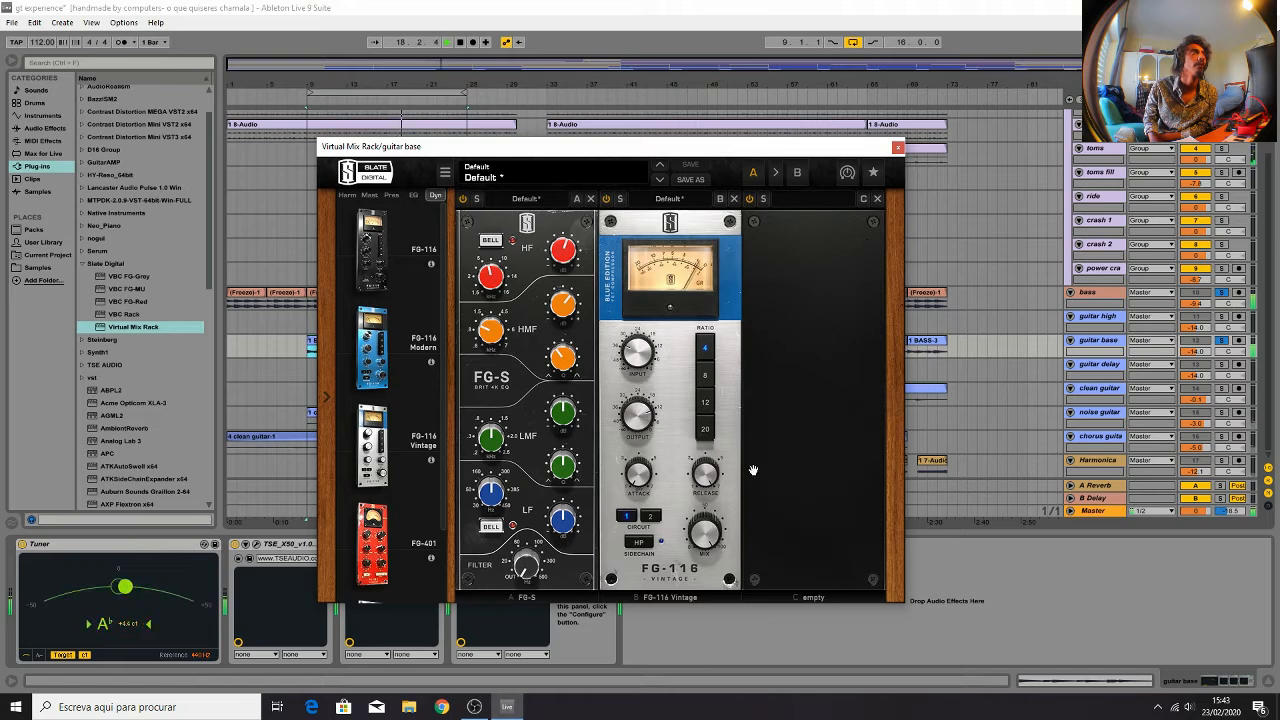
left_click(898, 148)
Check the track levels in the mixer and slightly lower the output of the guitar base's FG-116 Vintage compressor
key("Tab")
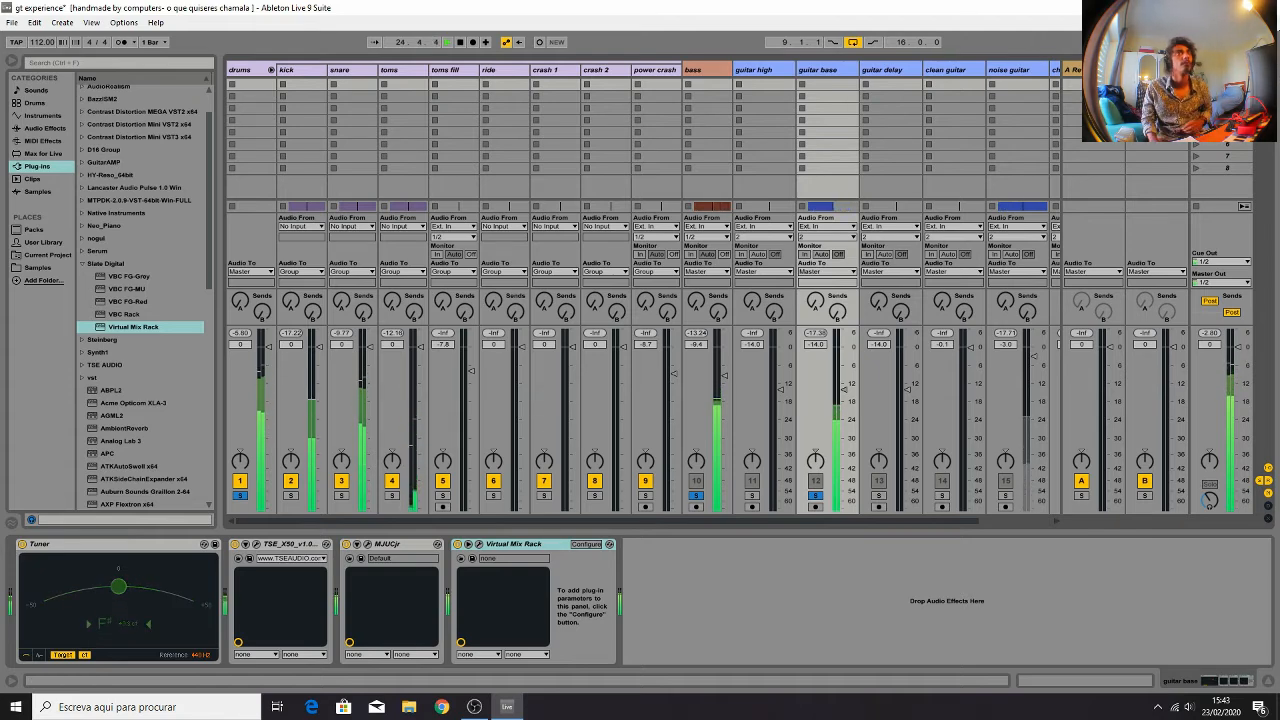
key("Tab")
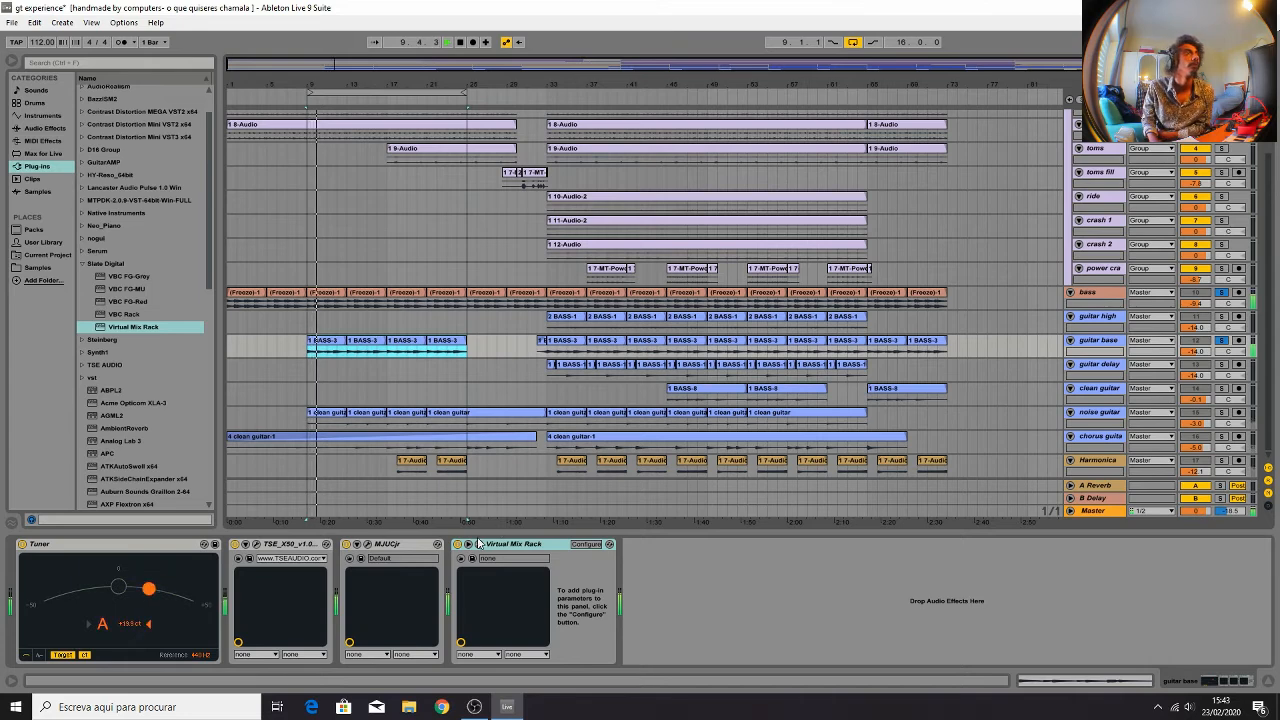
left_click(478, 543)
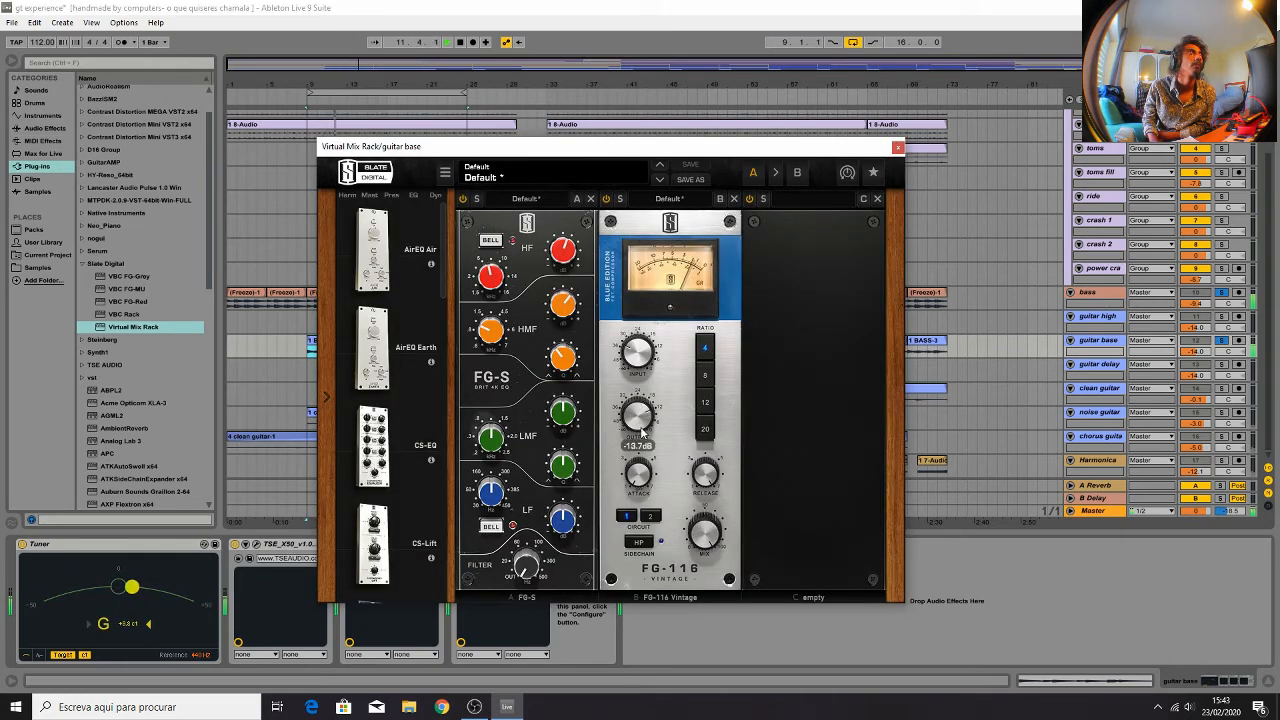
left_click_drag(642, 431, 645, 435)
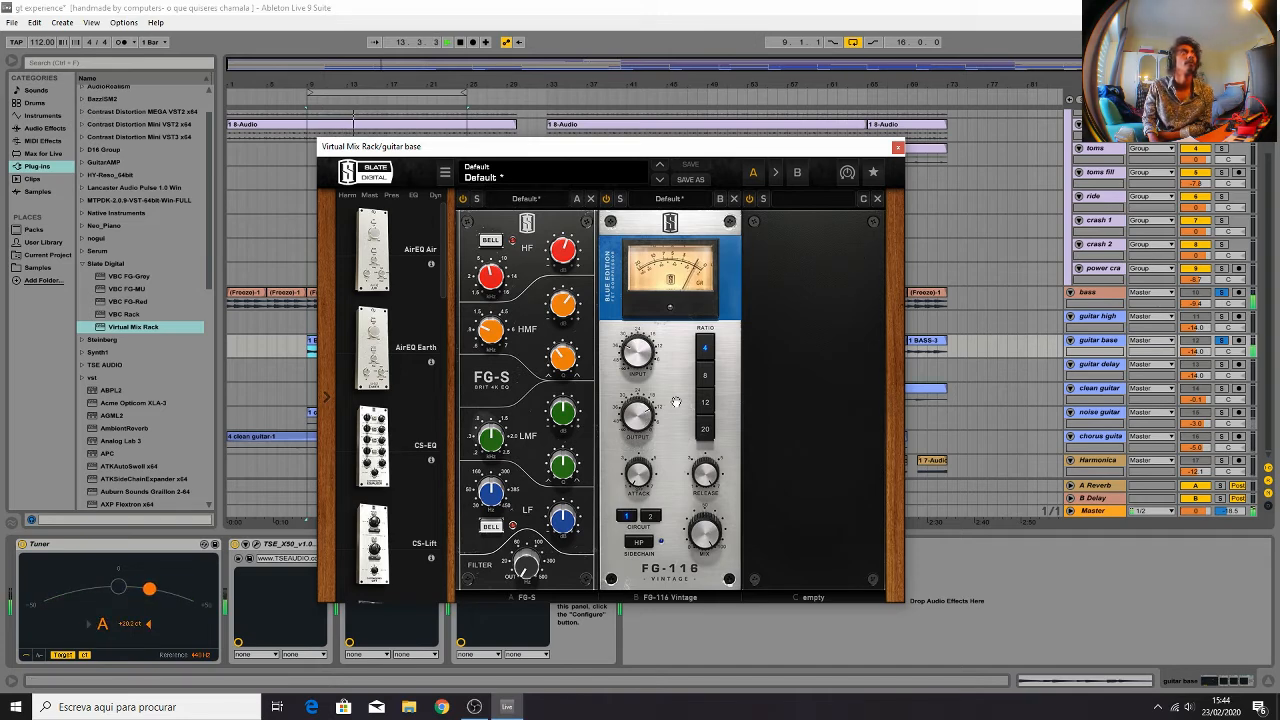
left_click_drag(641, 424, 643, 432)
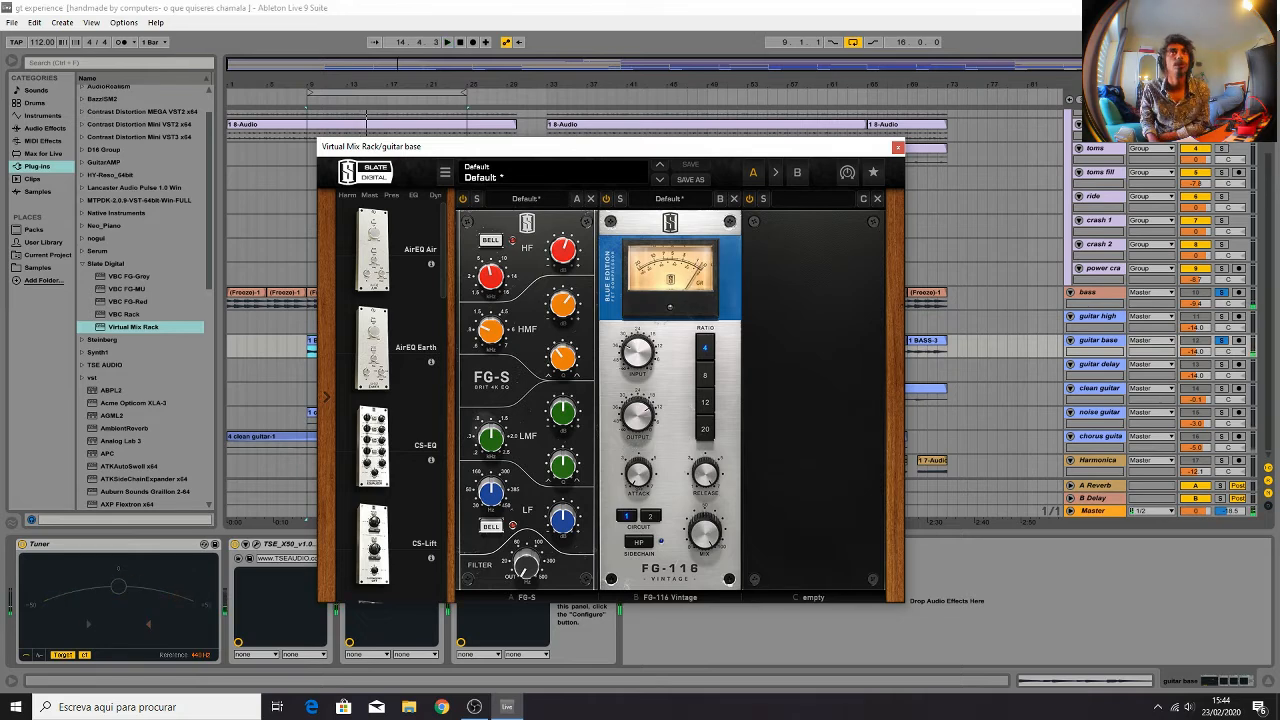
key("Tab")
left_click(897, 147)
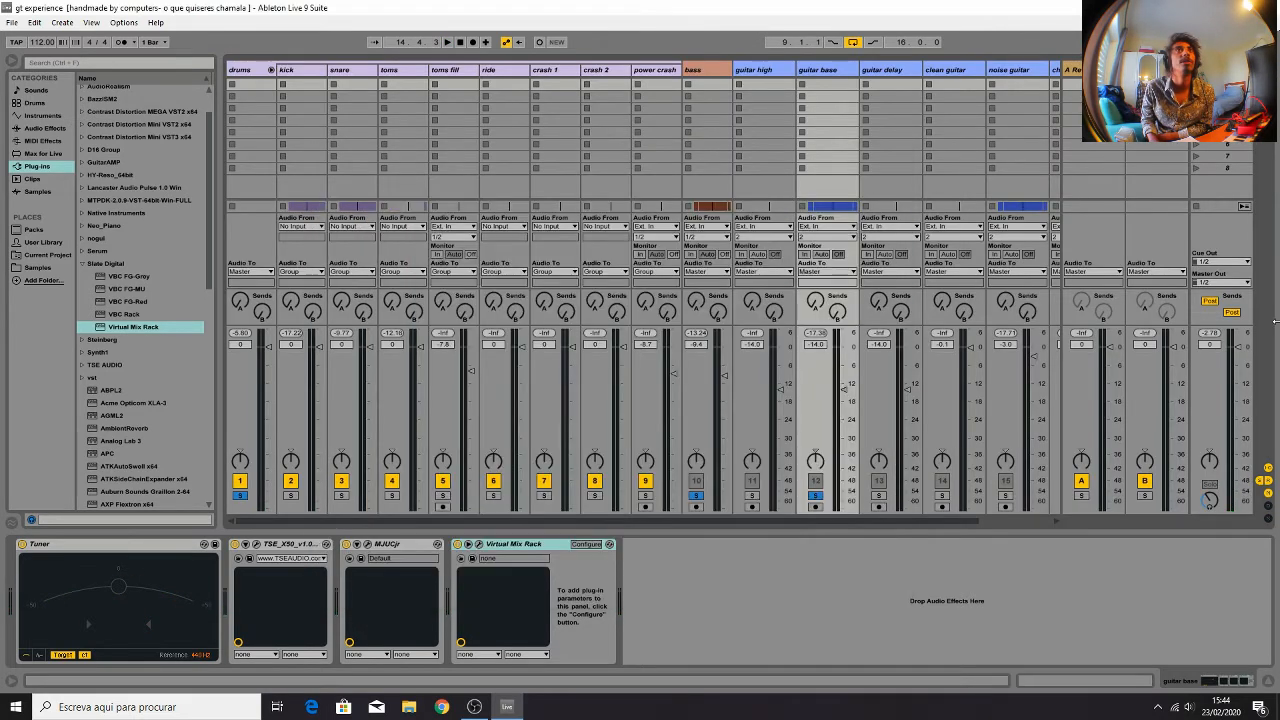
Replay the bar 9 to 25 loop to check how the soloed drums, bass and guitar base sit together
key("space")
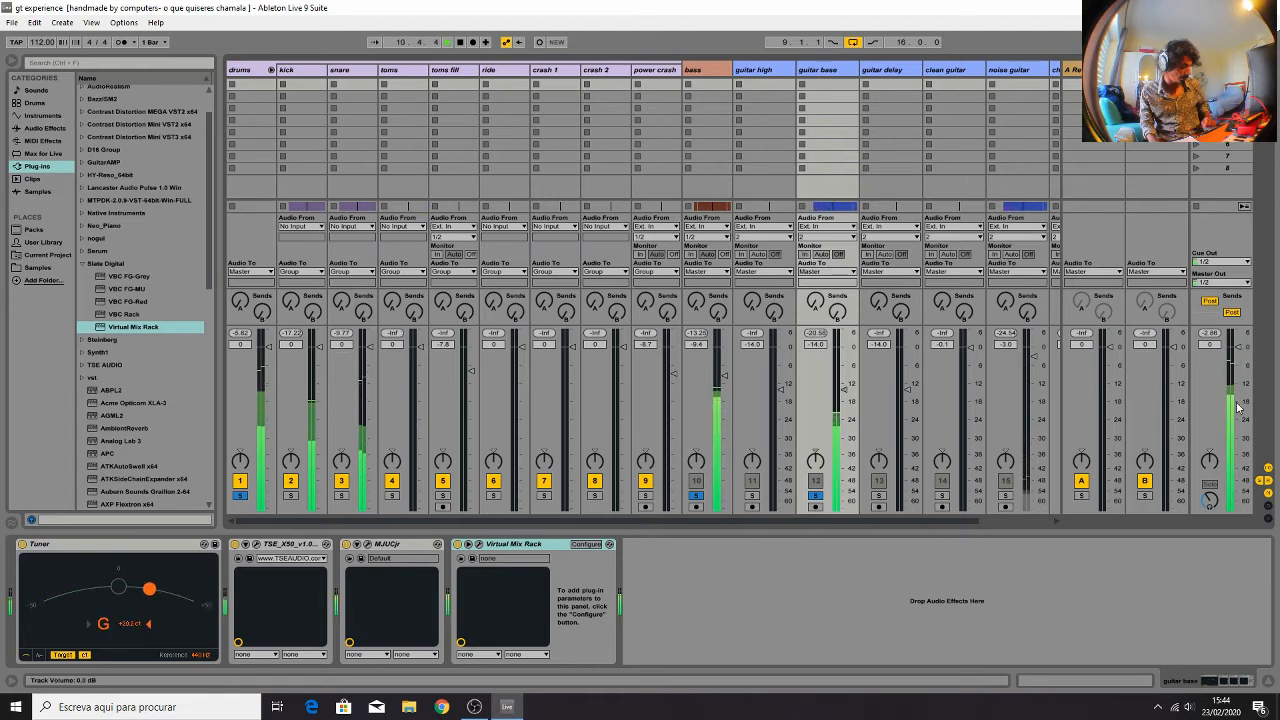
key("space")
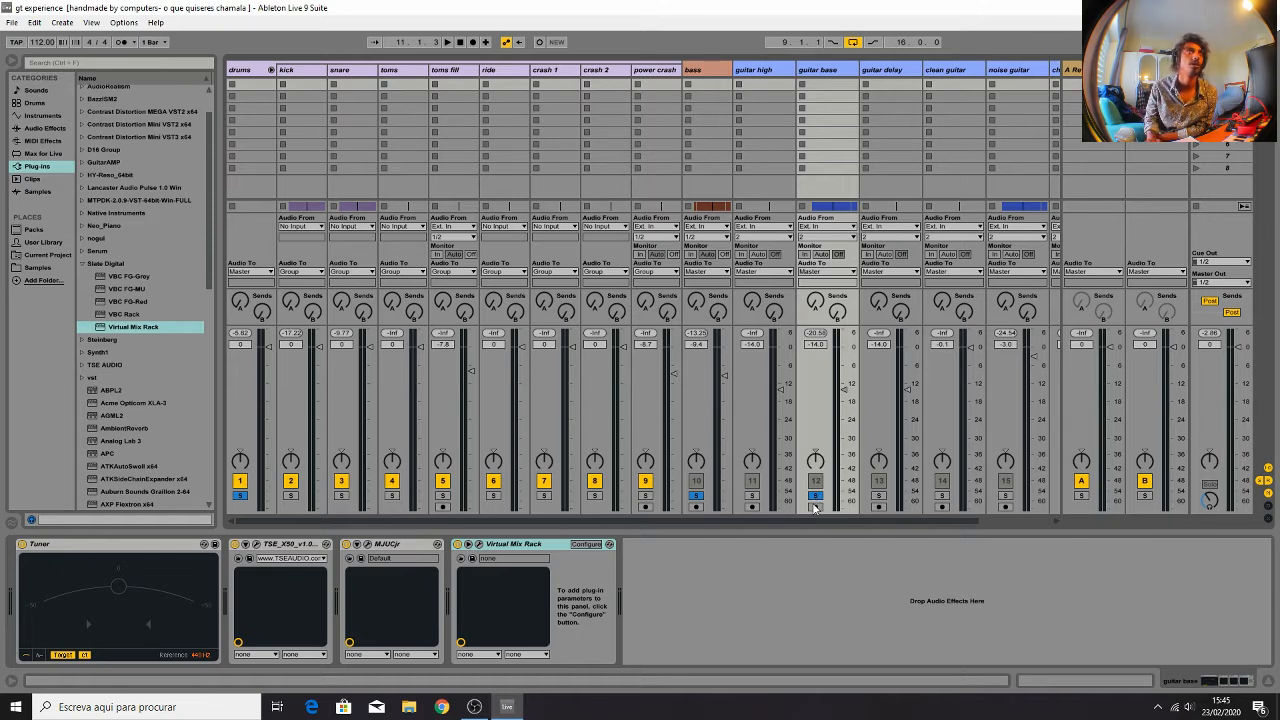
key("Tab")
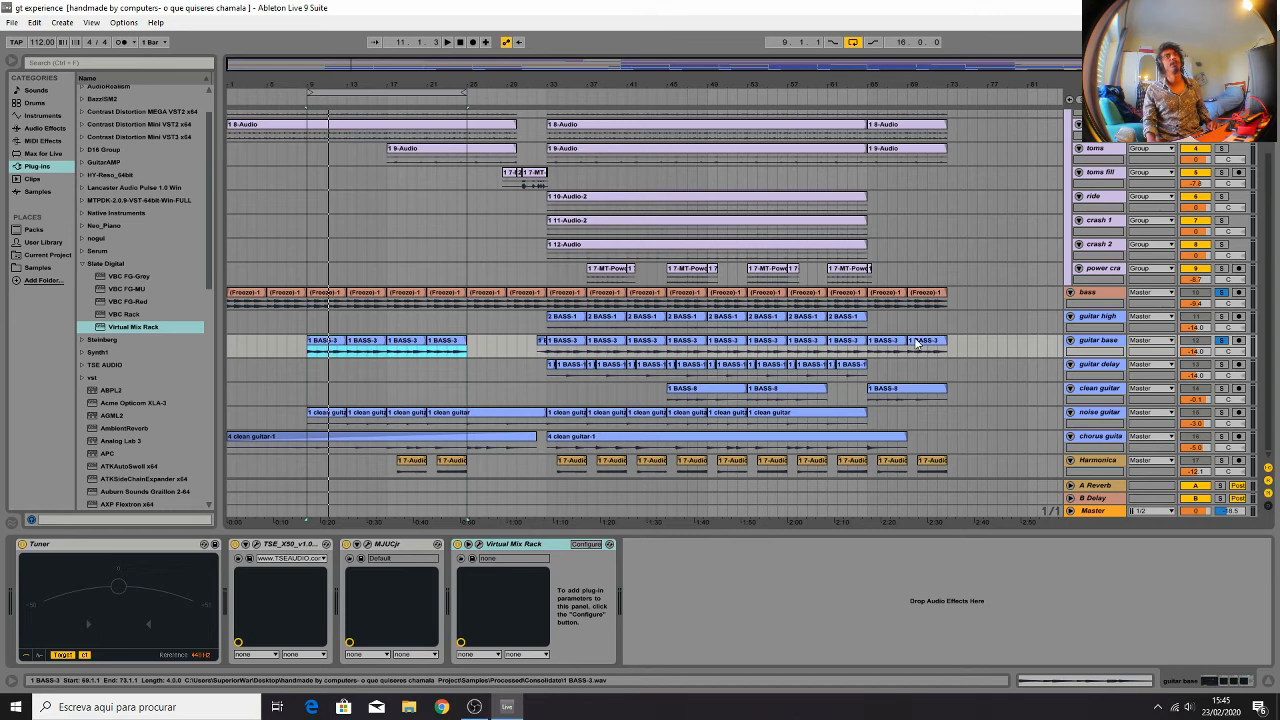
key("space")
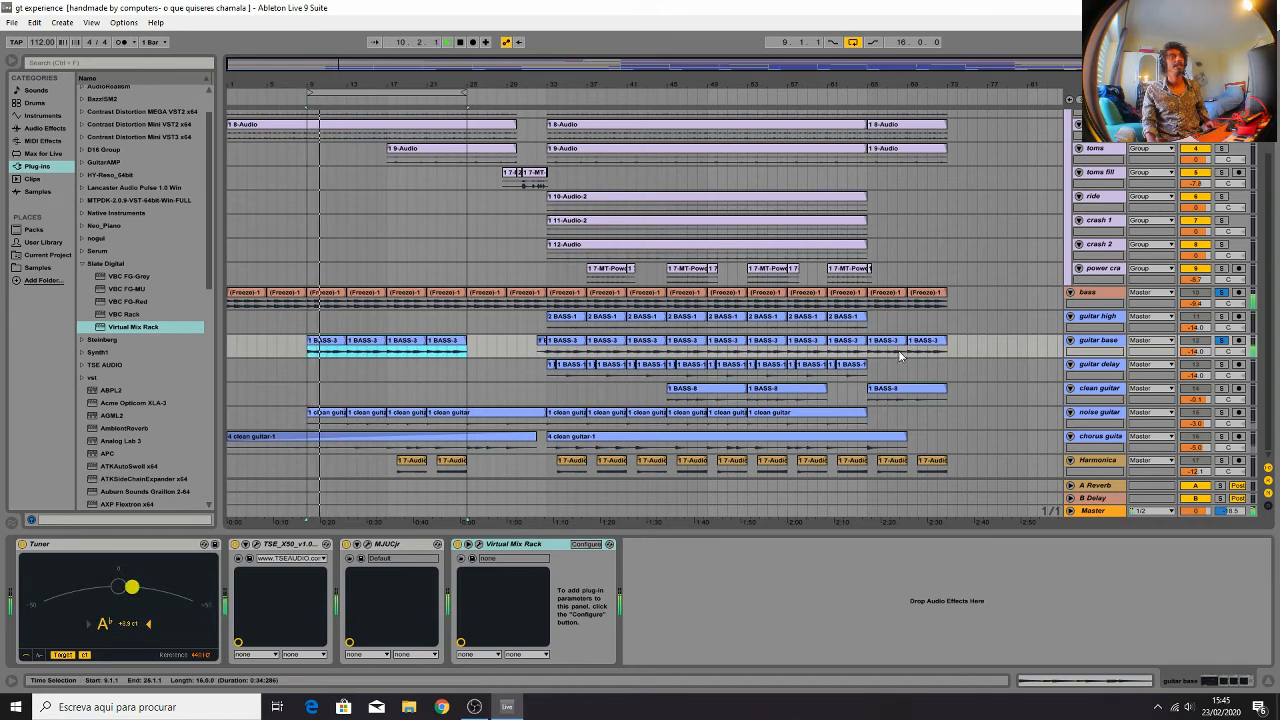
key("space")
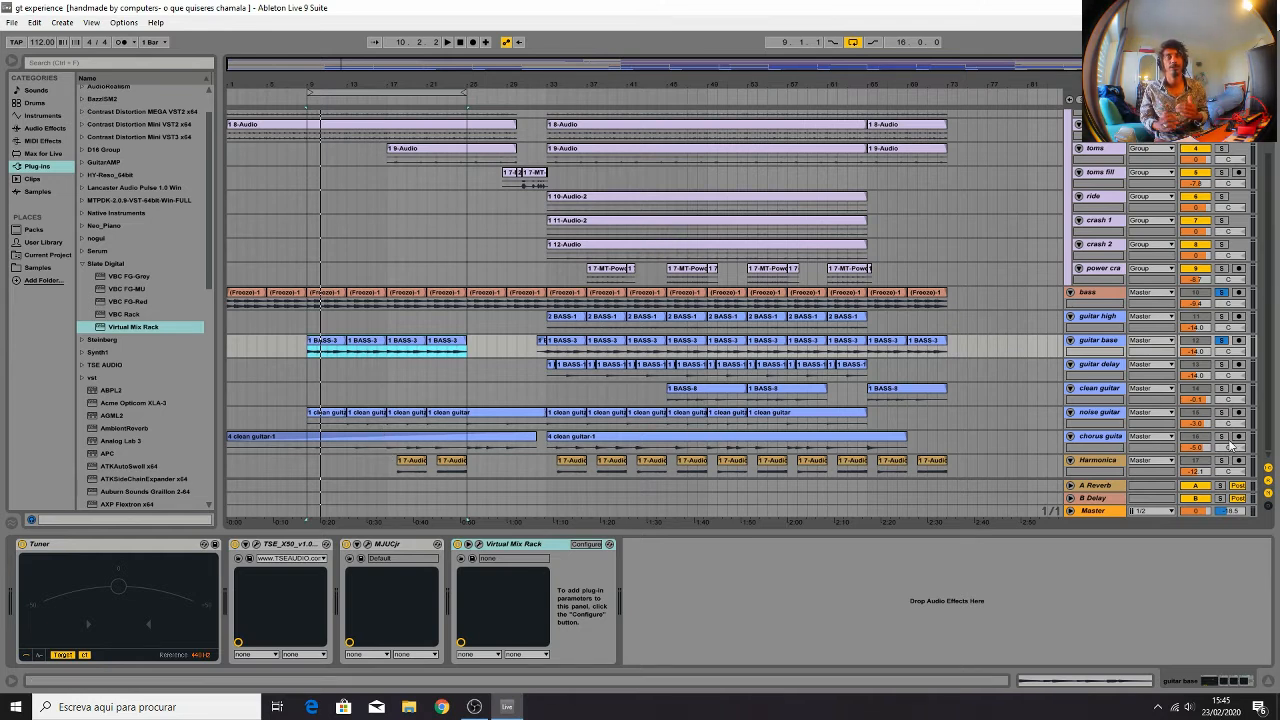
Solo the guitar high track, move the loop to bars 33 to 49, and start playback
left_click(1222, 318)
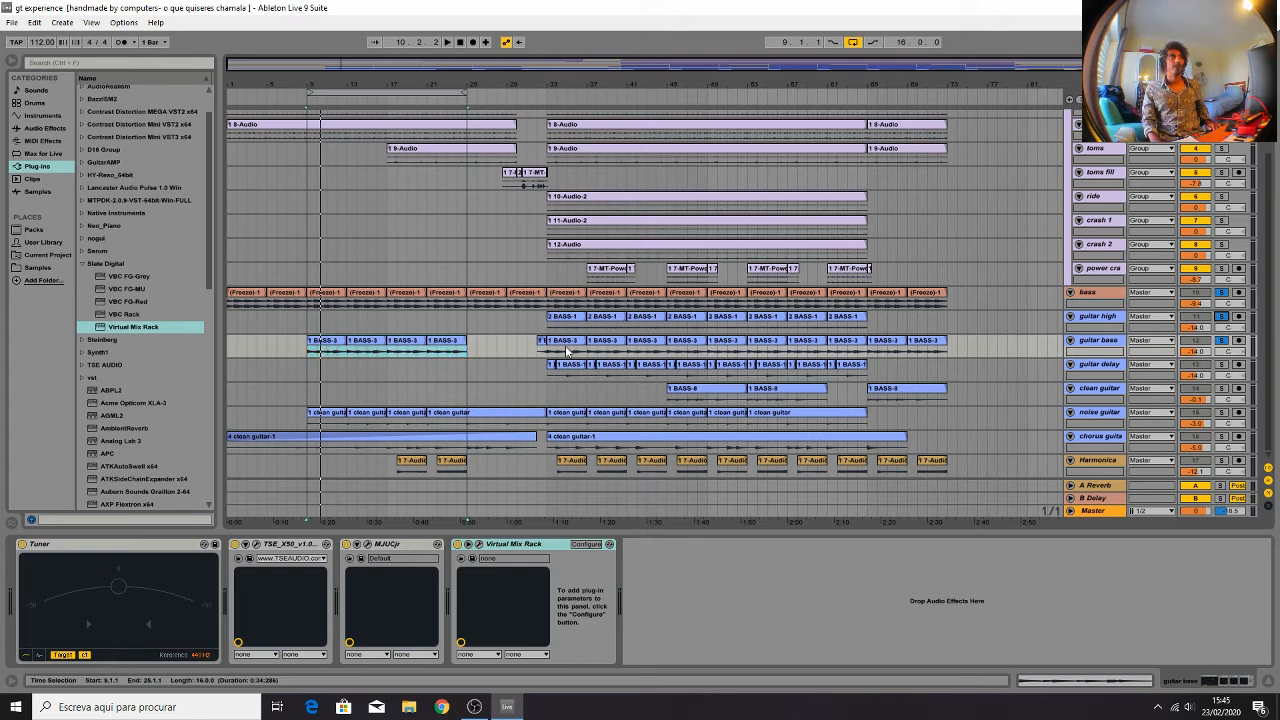
left_click(566, 348)
left_click_drag(384, 94, 622, 170)
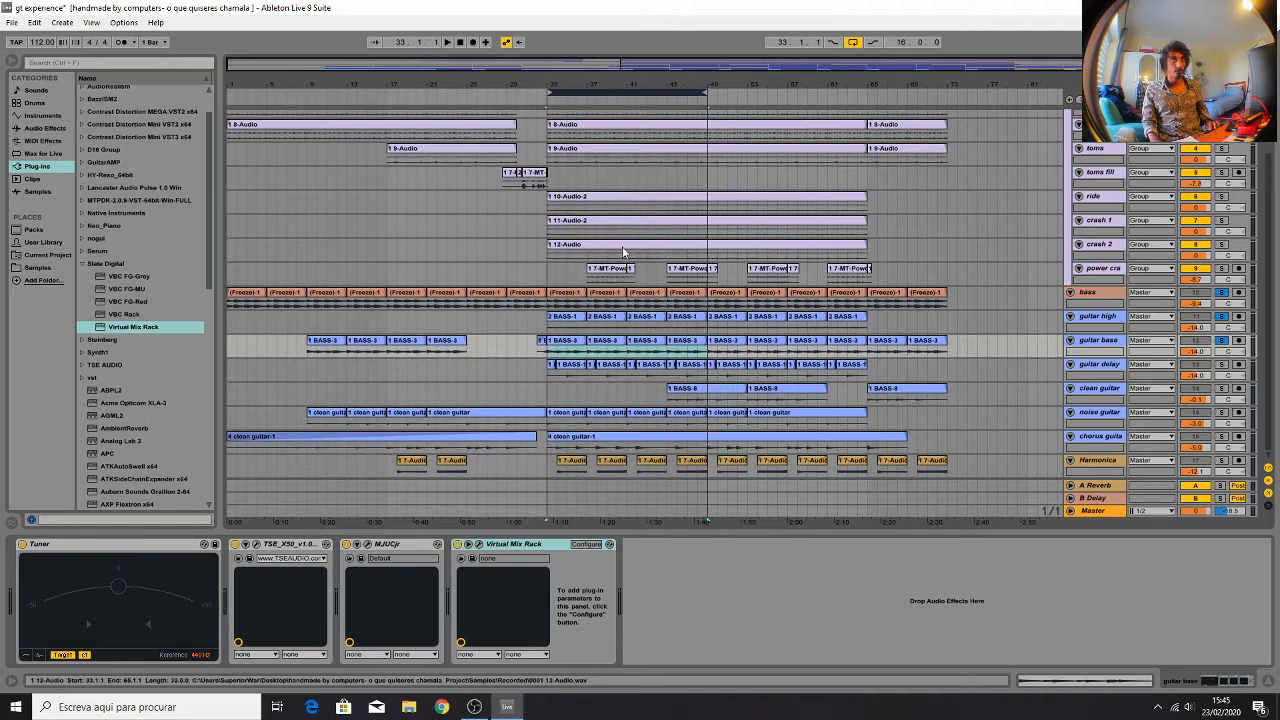
key("space")
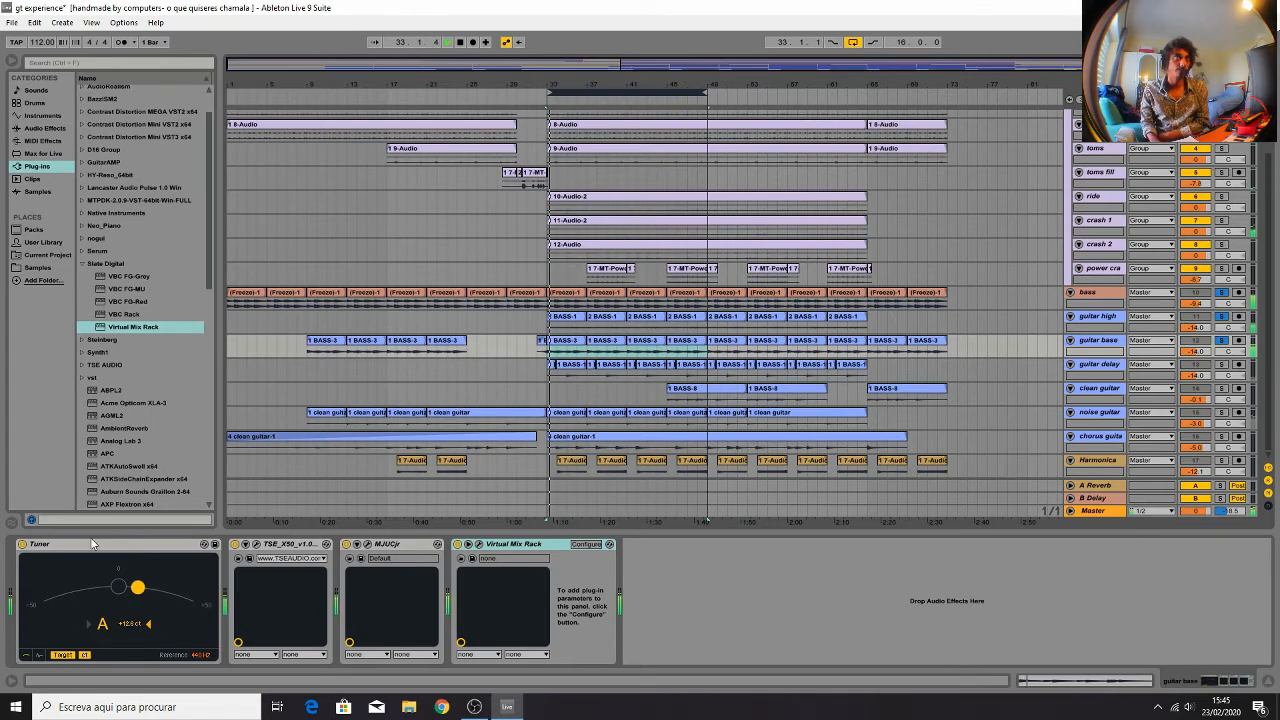
Add the MJUCjr compressor after TSE_X50 on the guitar high track
left_click(1117, 322)
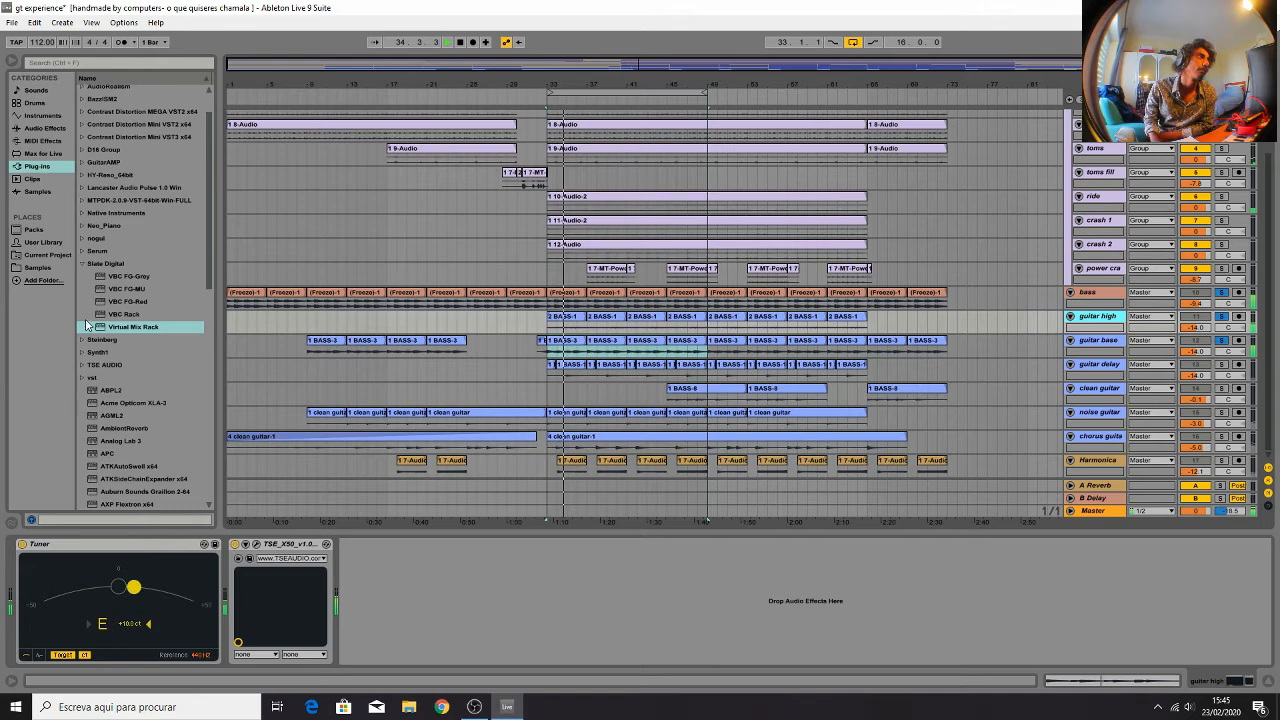
scroll(152, 430, "down", 7)
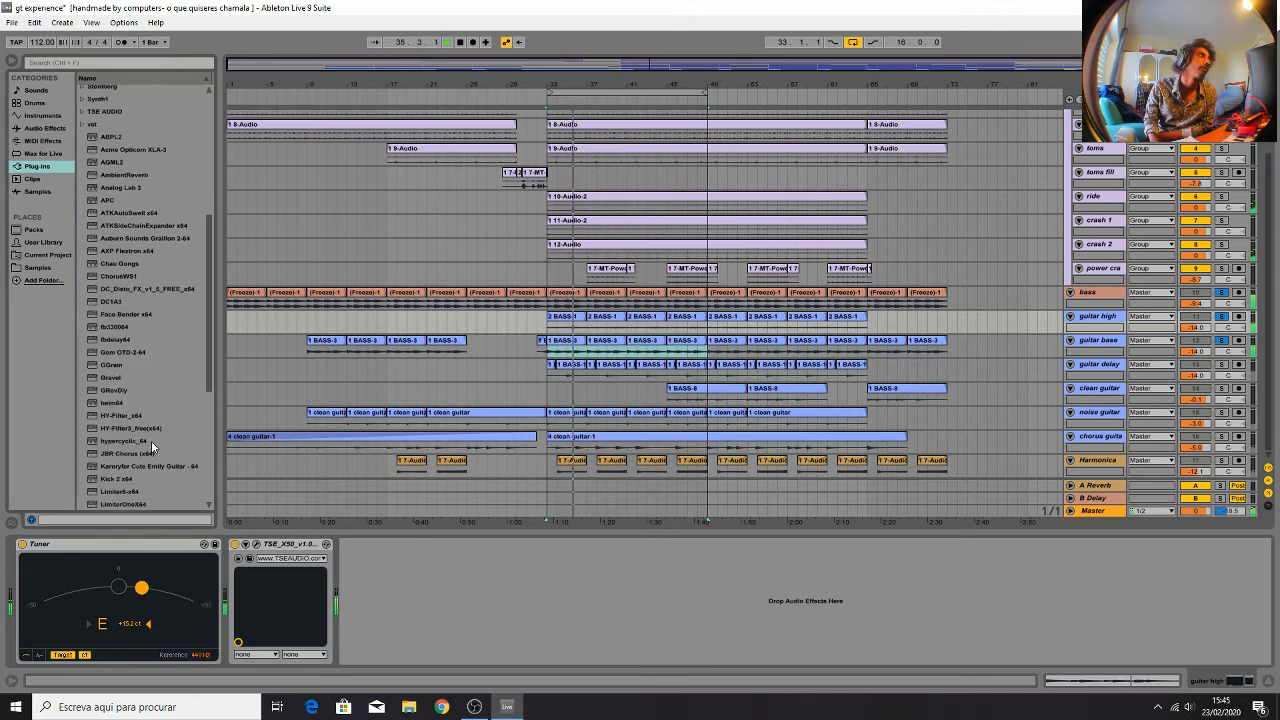
scroll(130, 440, "down", 3)
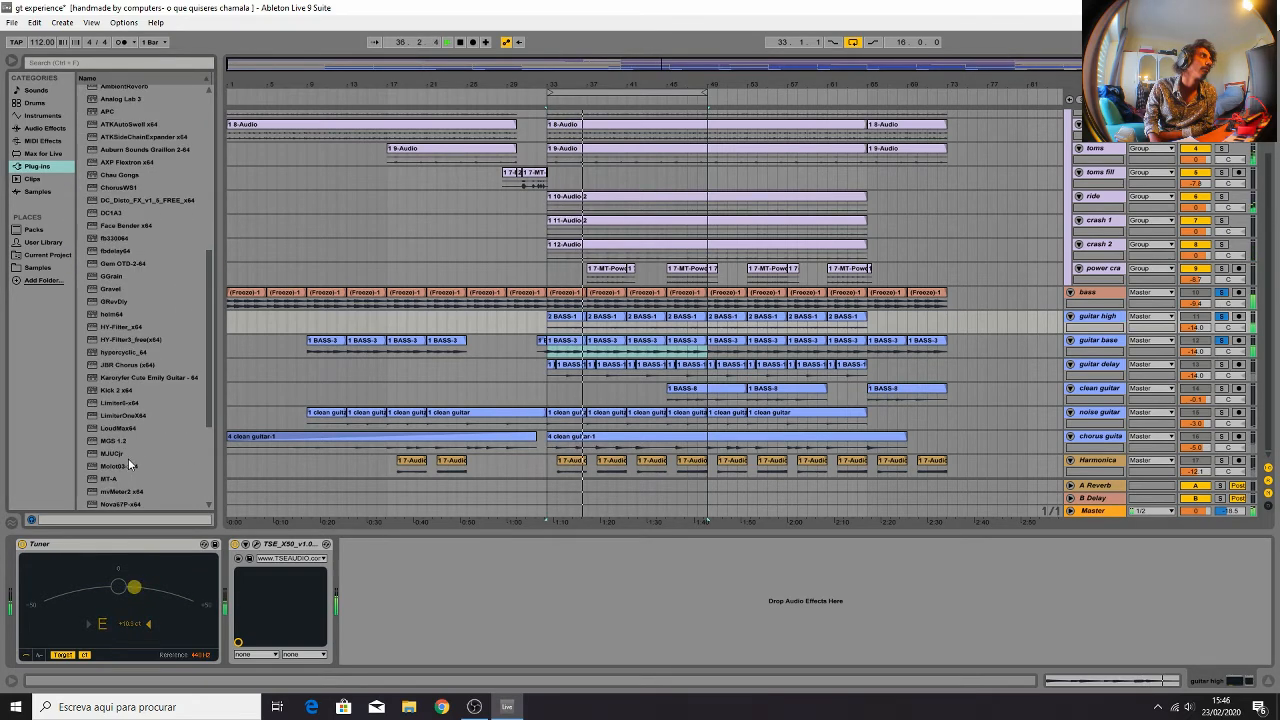
double_click(114, 452)
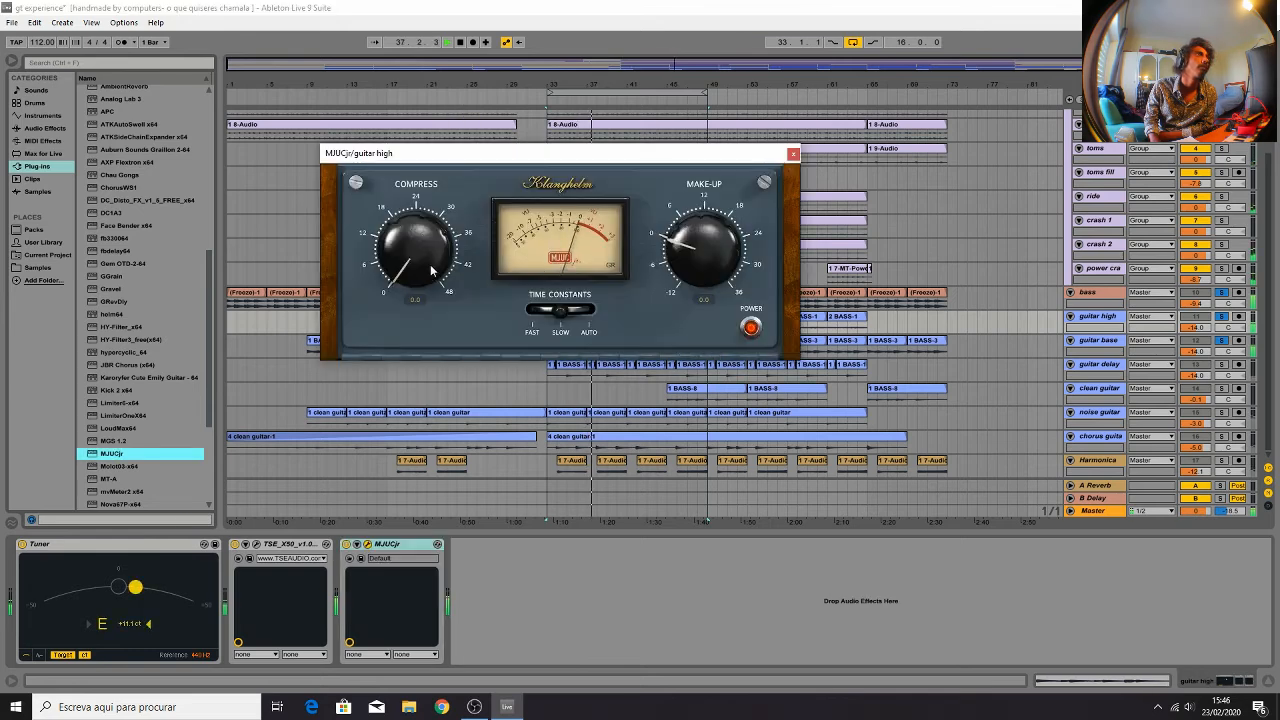
Set the guitar high MJUCjr to 17.0 compression and 4.6 make-up gain
left_click_drag(432, 270, 411, 188)
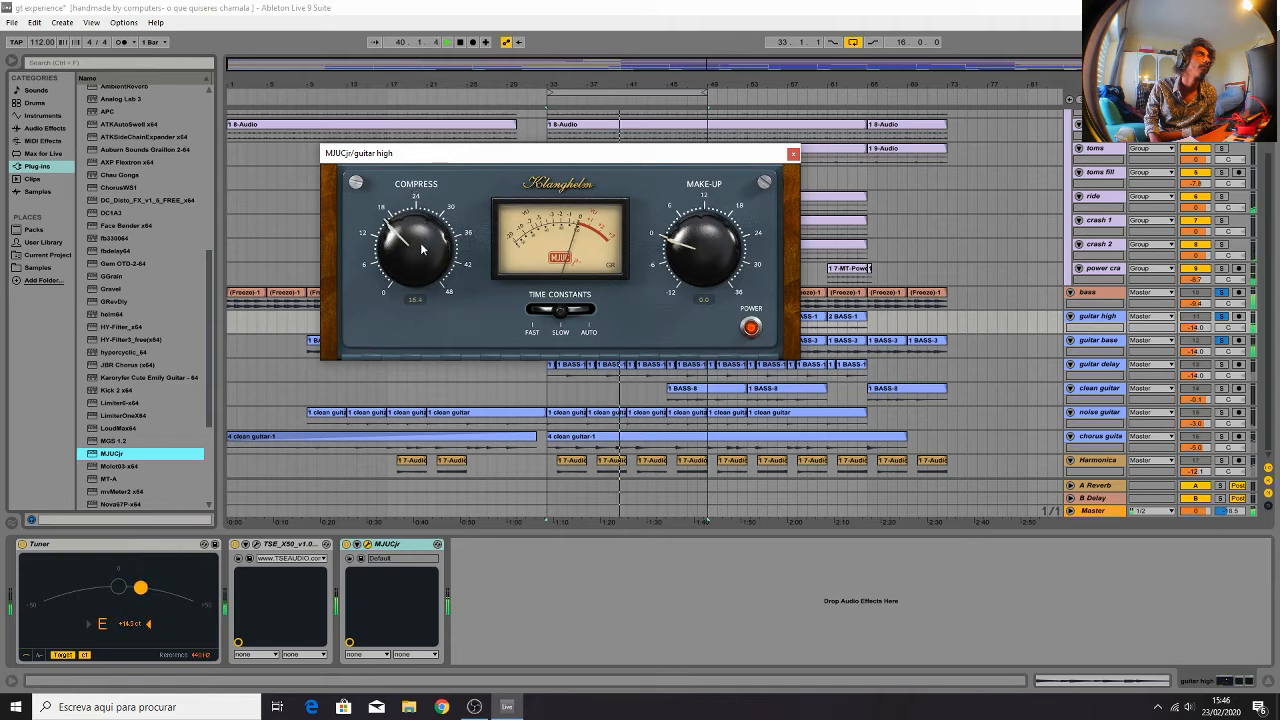
left_click_drag(422, 249, 422, 246)
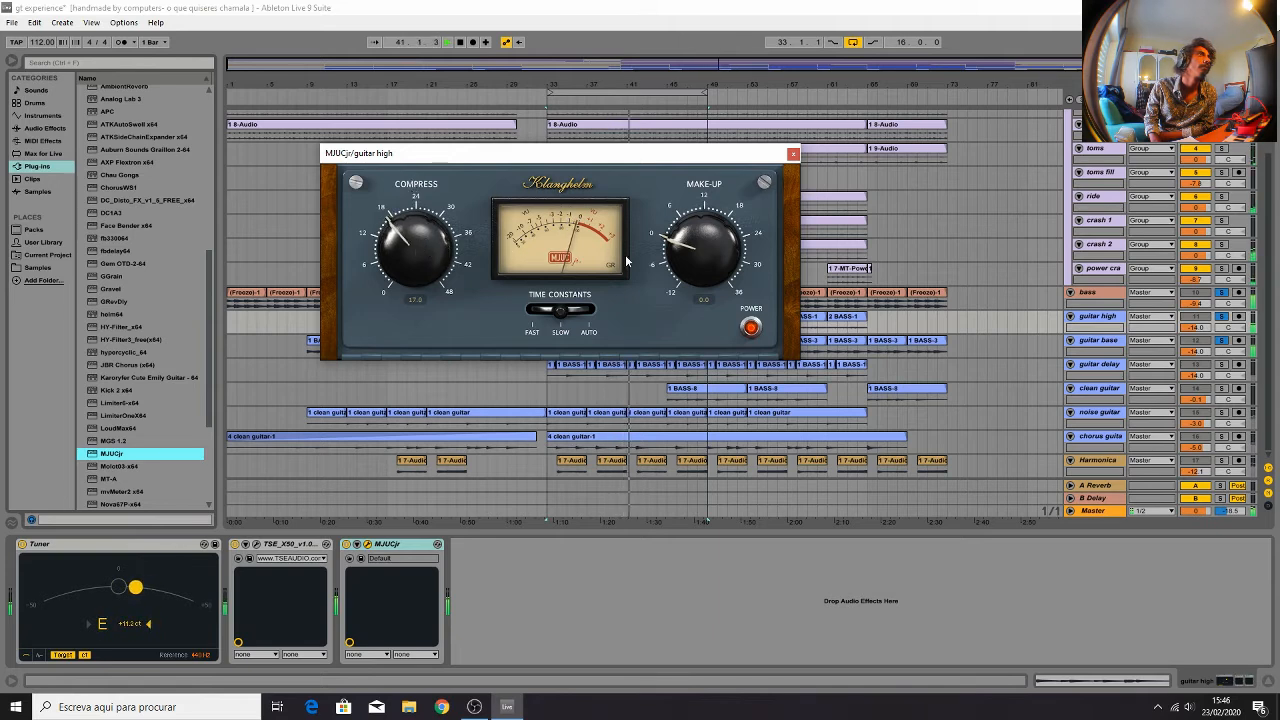
left_click_drag(684, 264, 676, 248)
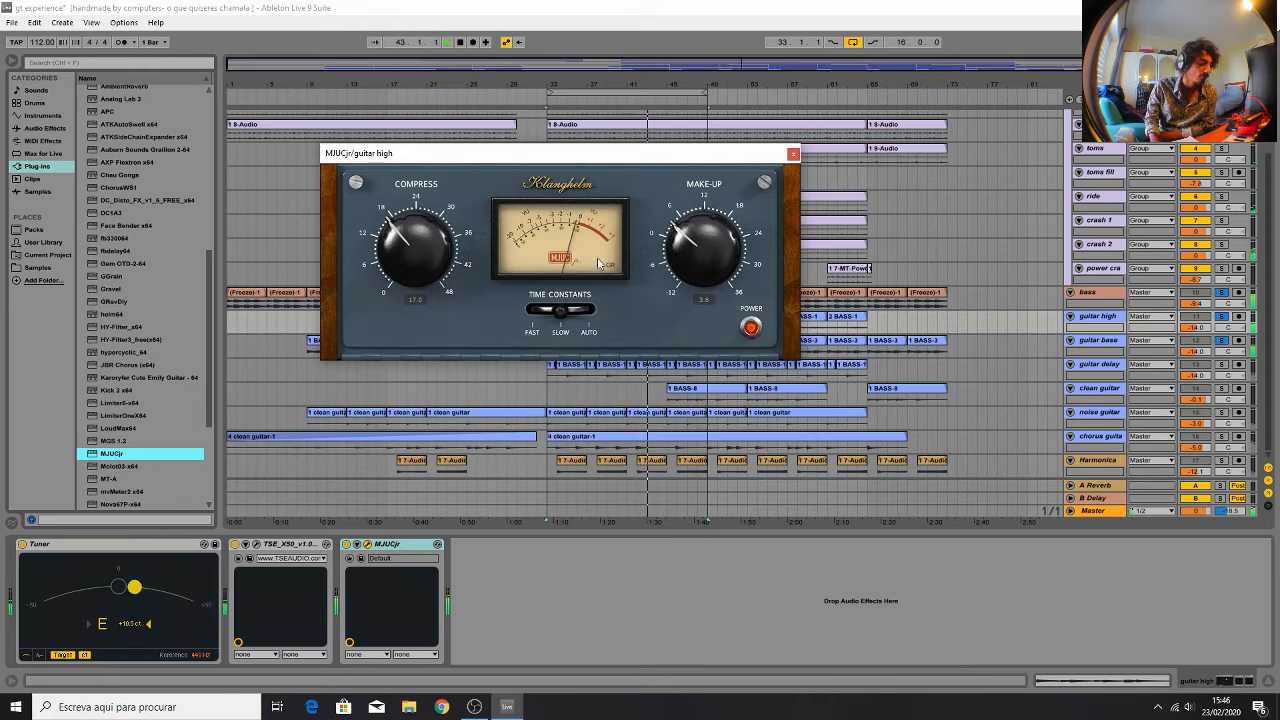
left_click_drag(694, 266, 696, 259)
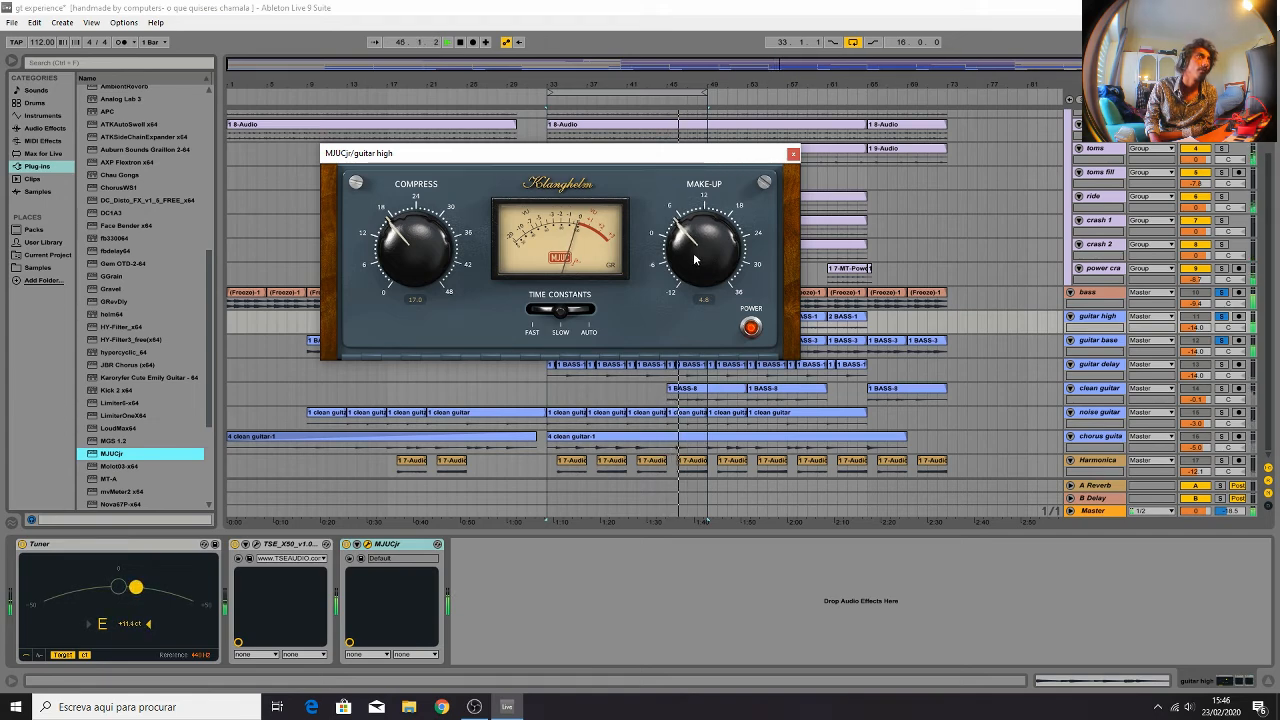
Close the guitar high compressor and set the power crash track's volume to -13.9 dB while playing back from its bar 45 clip
left_click(793, 153)
left_click(1112, 268)
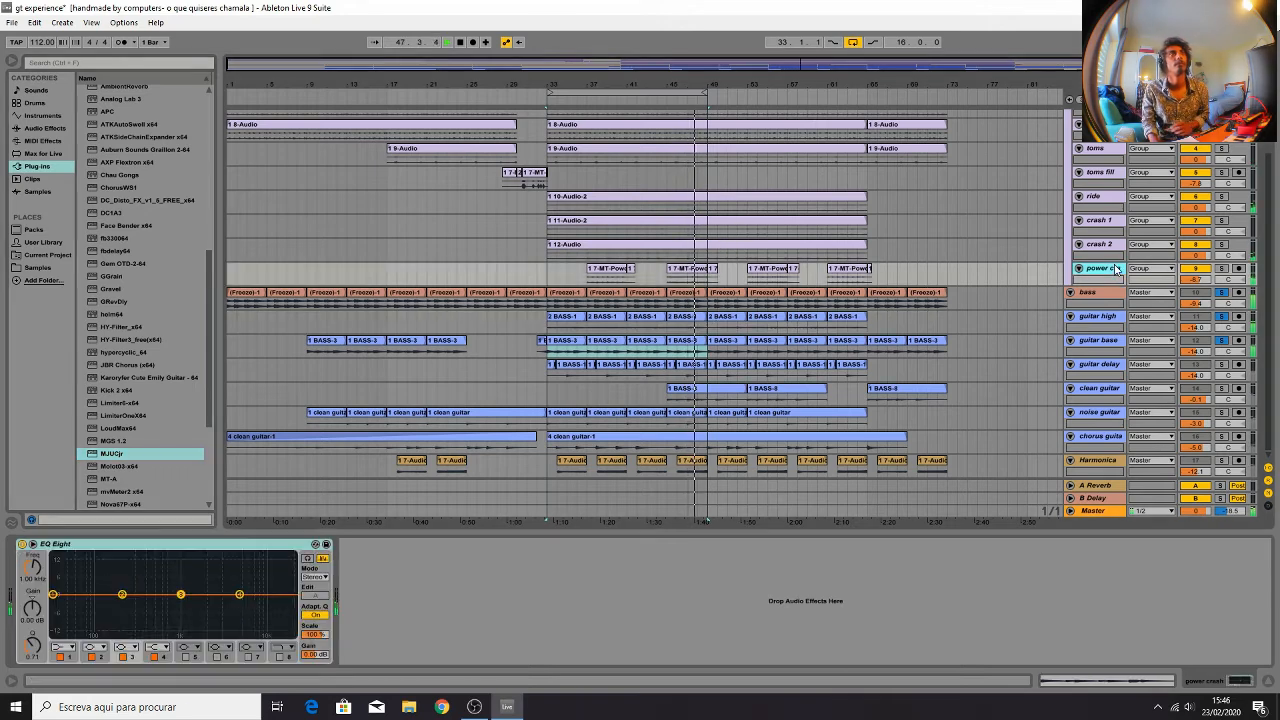
left_click(1101, 248)
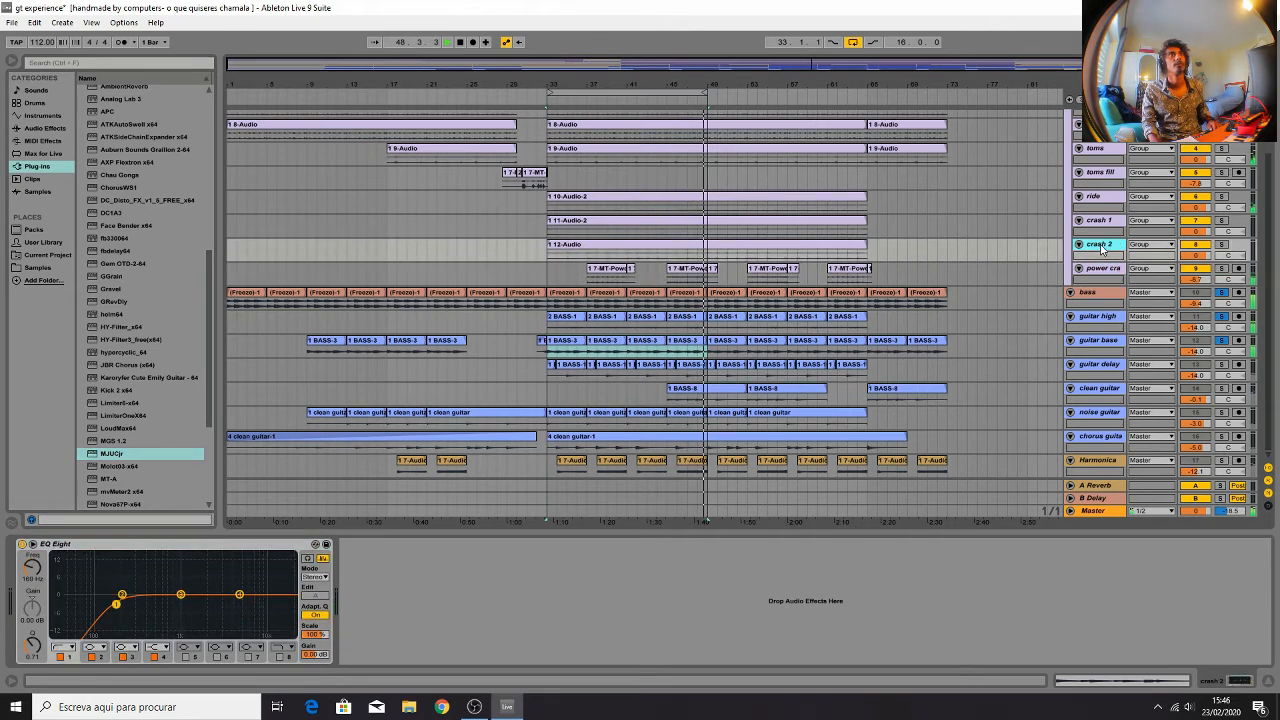
left_click(1102, 267)
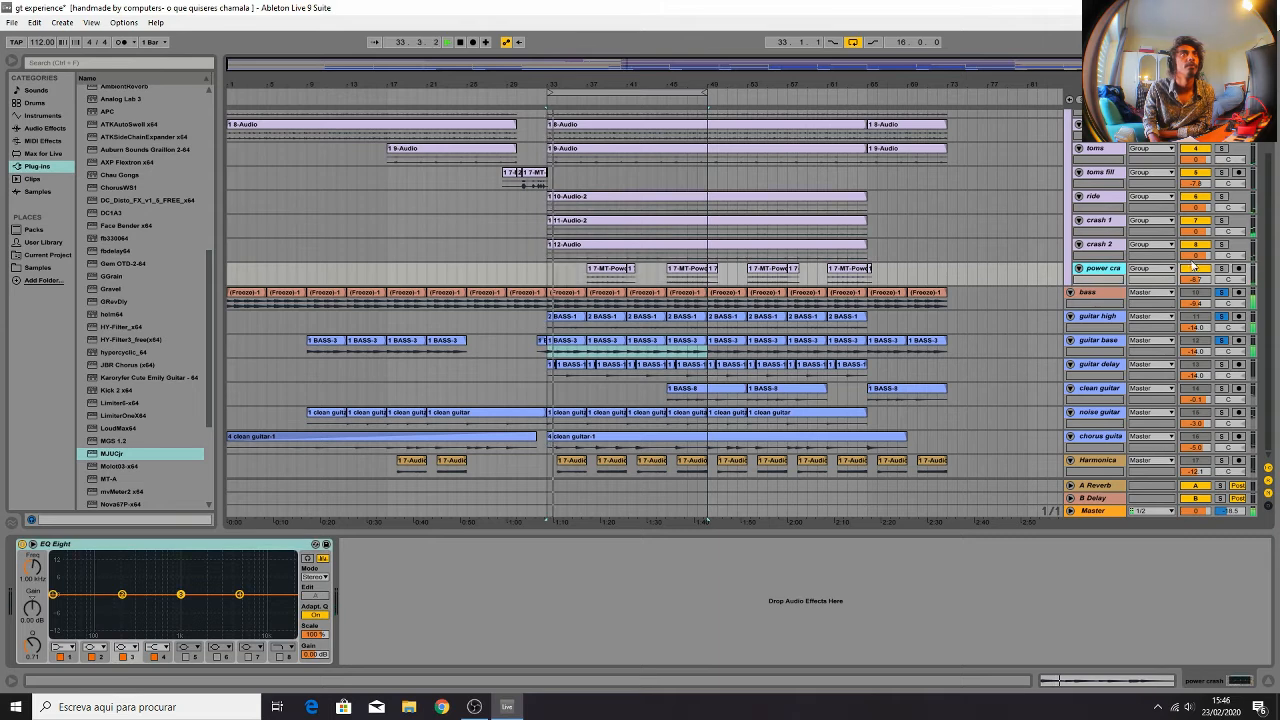
key("space")
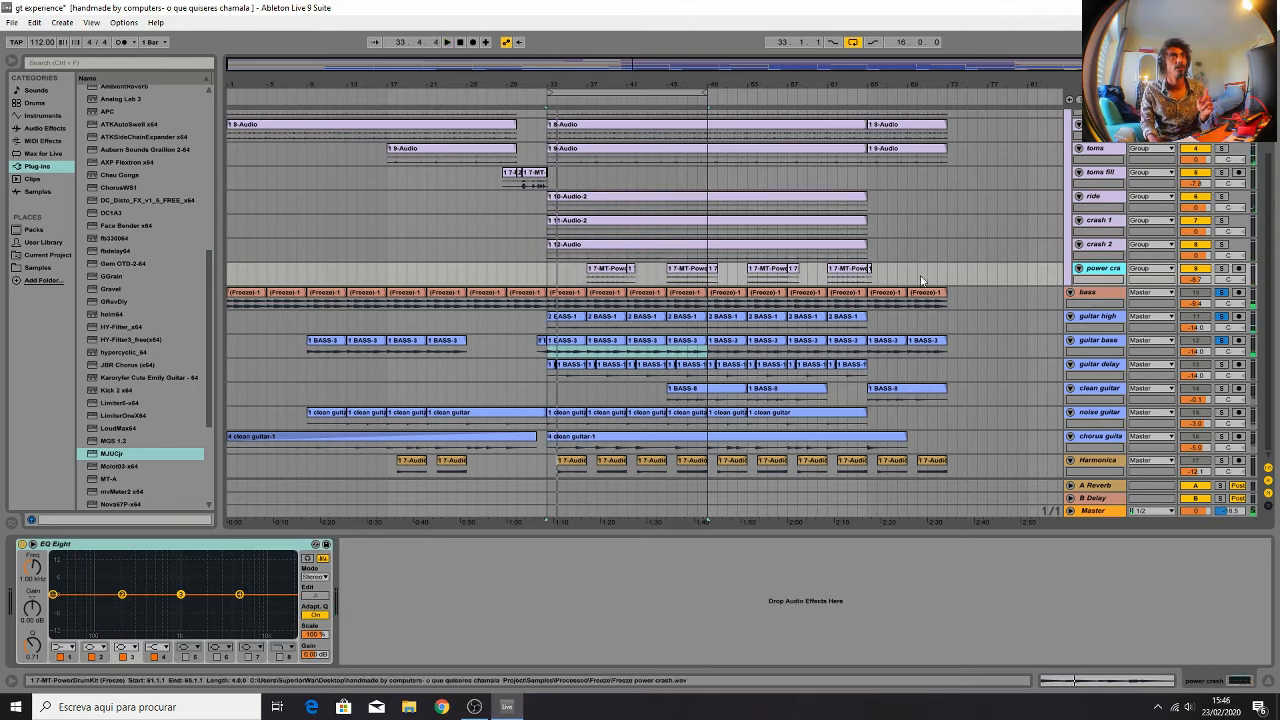
left_click(1197, 282)
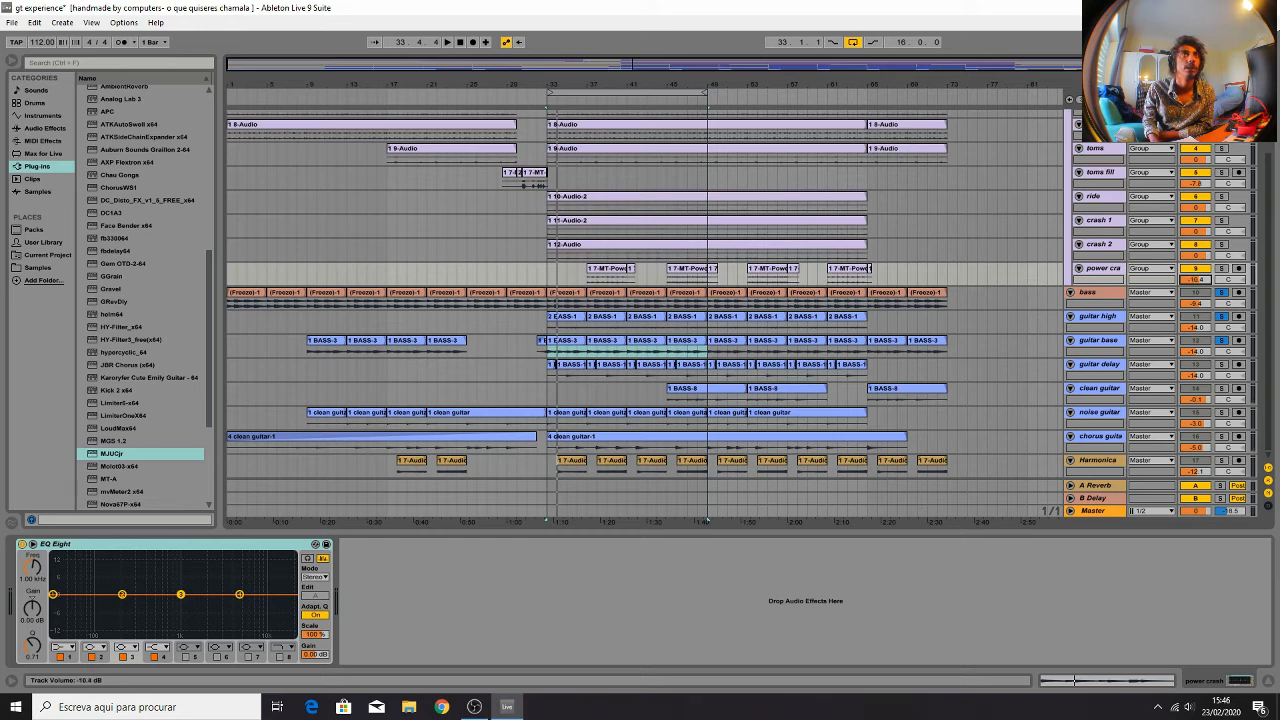
left_click(678, 270)
key("space")
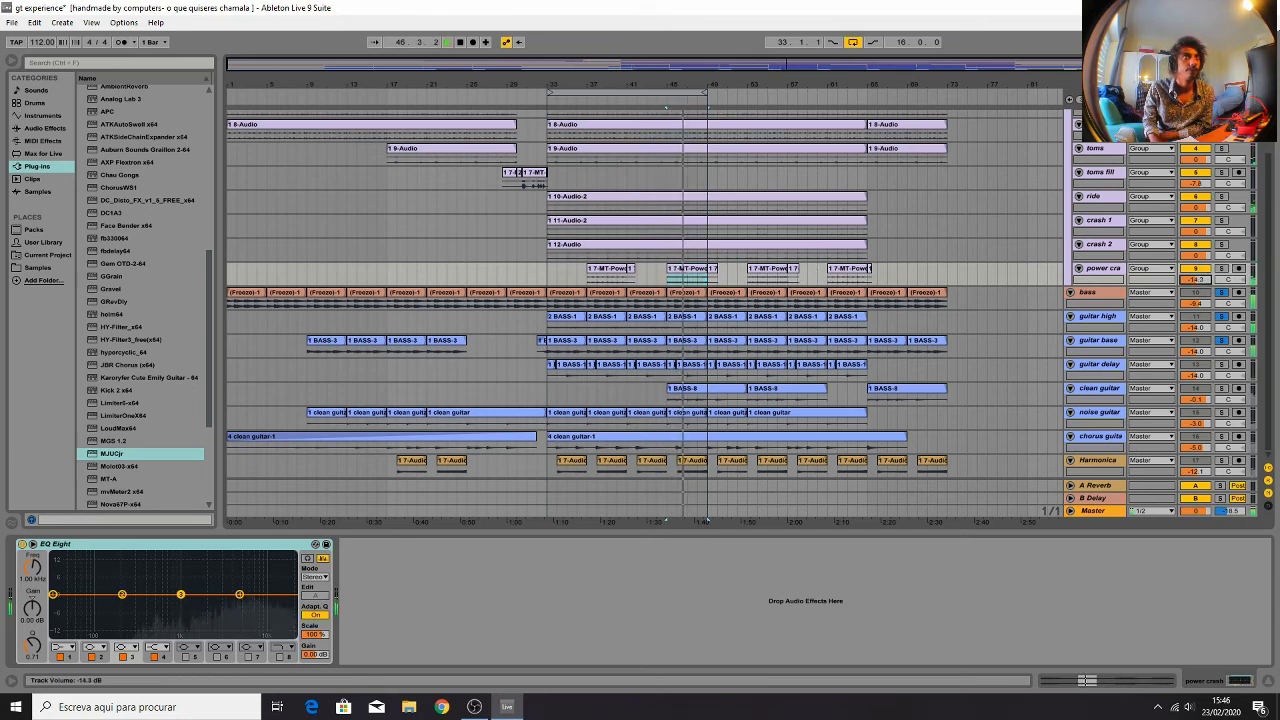
left_click_drag(1196, 280, 1198, 283)
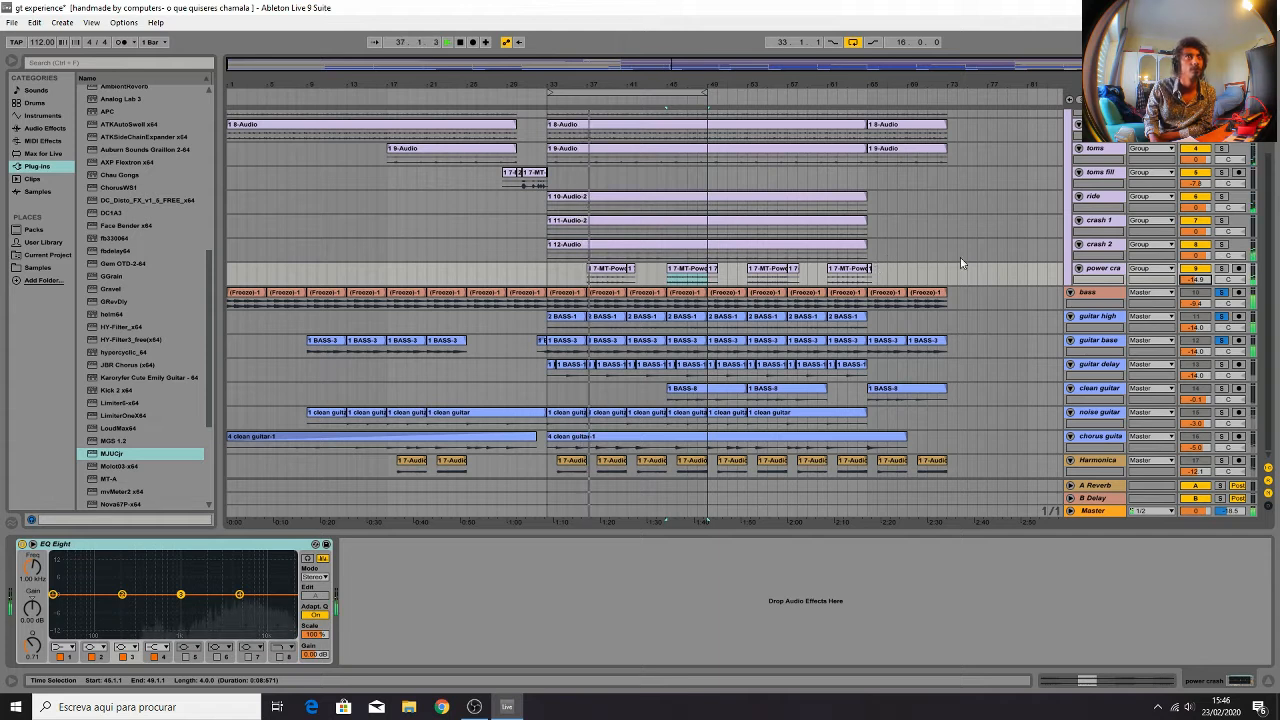
left_click_drag(1201, 281, 1201, 278)
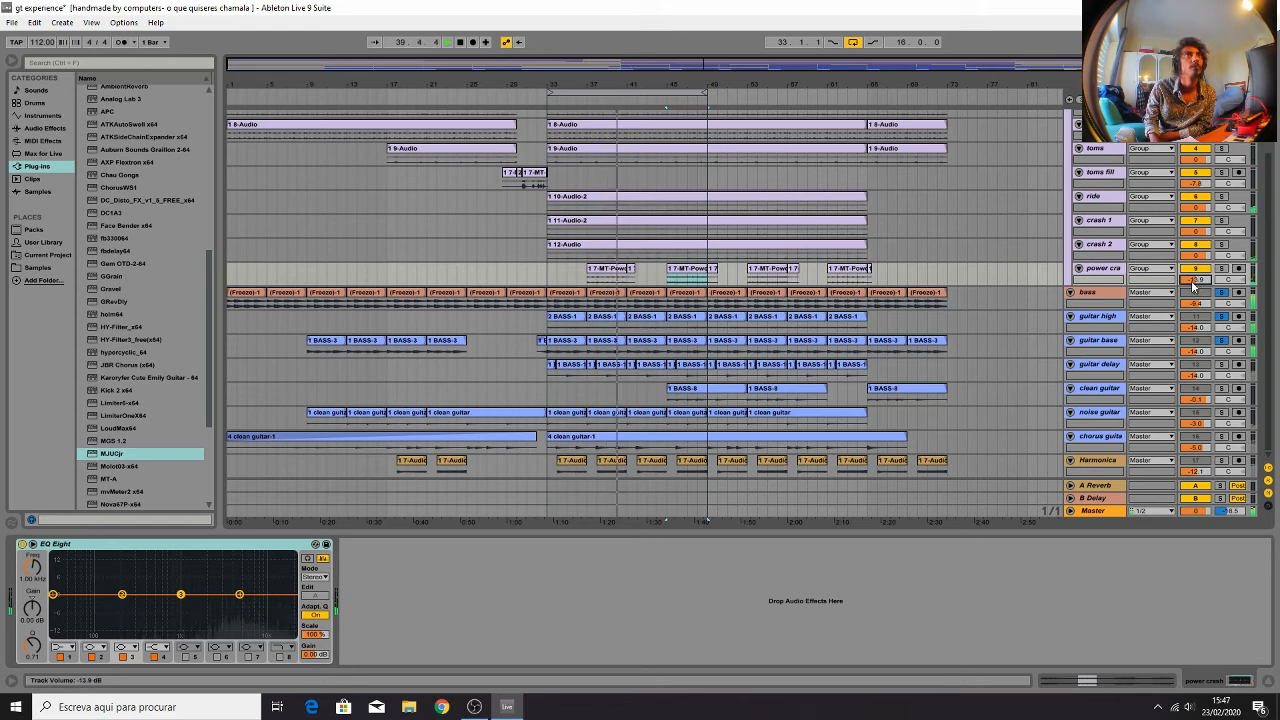
Lower the crash 2 track's volume to -3.8 dB, save the set, and replay from the guitar high clip at bar 33
left_click_drag(1197, 256, 1197, 262)
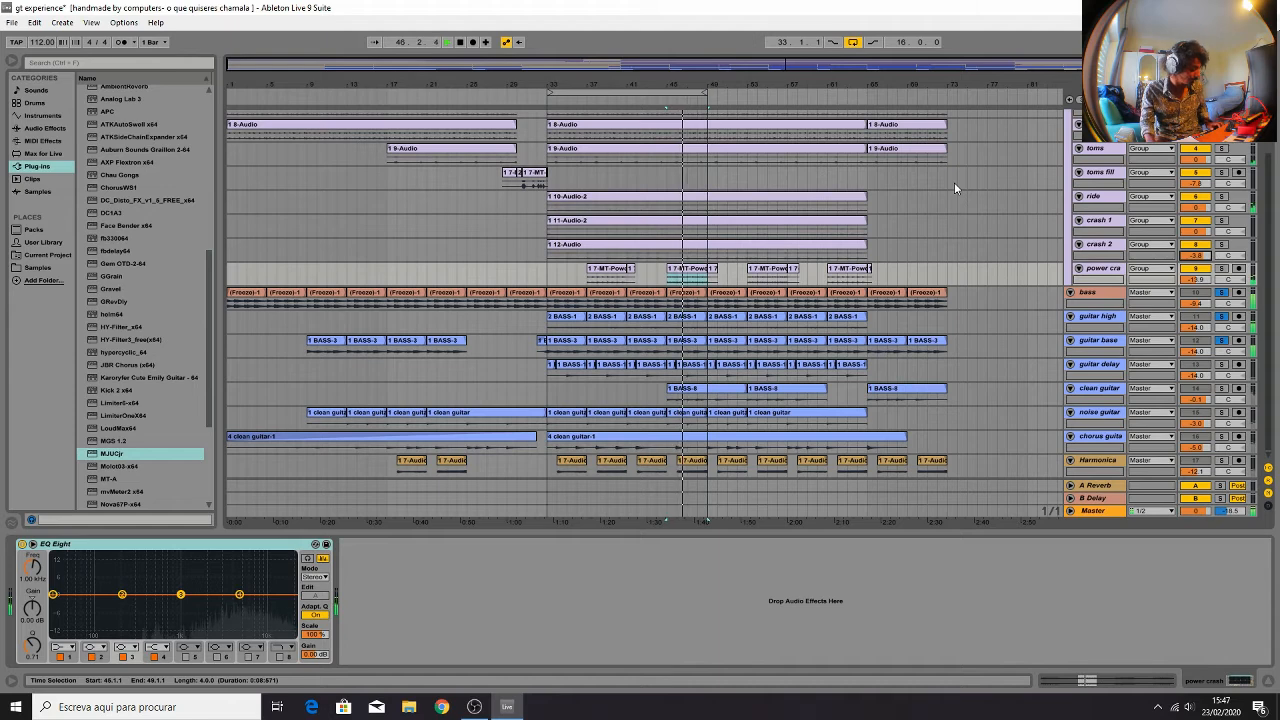
key("ctrl+s")
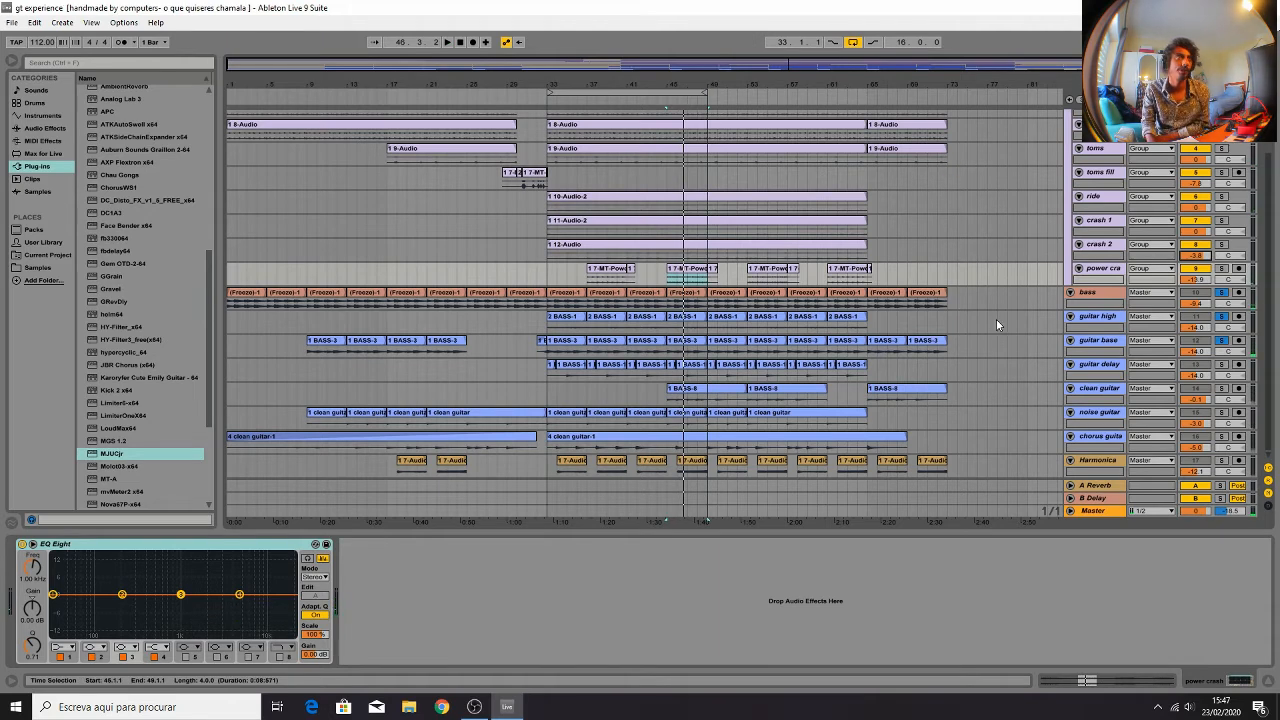
left_click(567, 320)
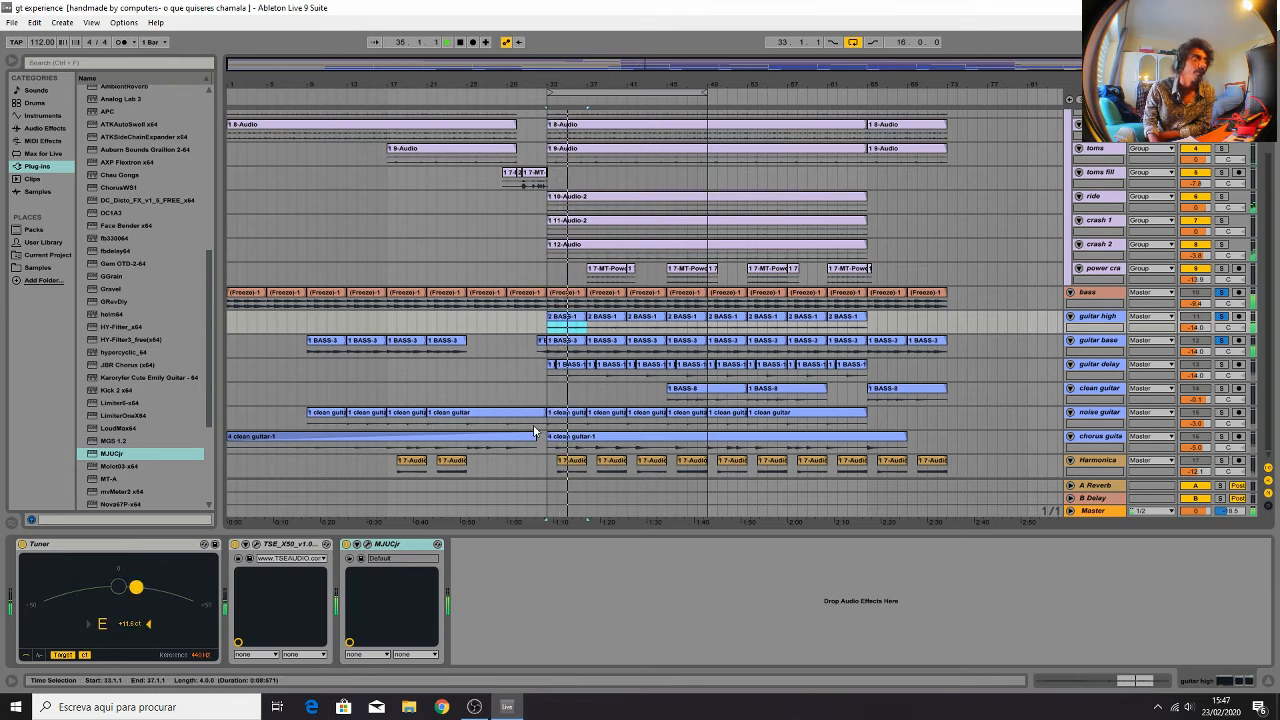
key("space")
Set the FG-S filter in the guitar base track's Virtual Mix Rack to 133 Hz and audition it from bar 9
left_click(338, 344)
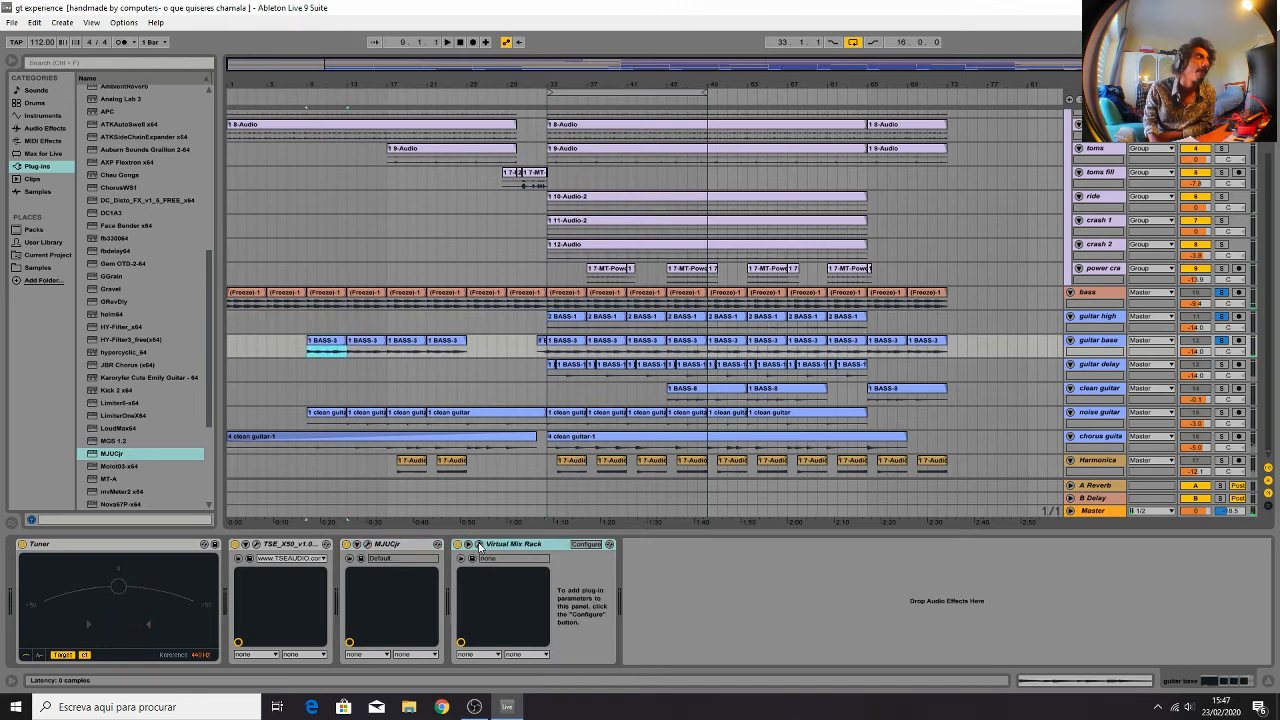
left_click(479, 545)
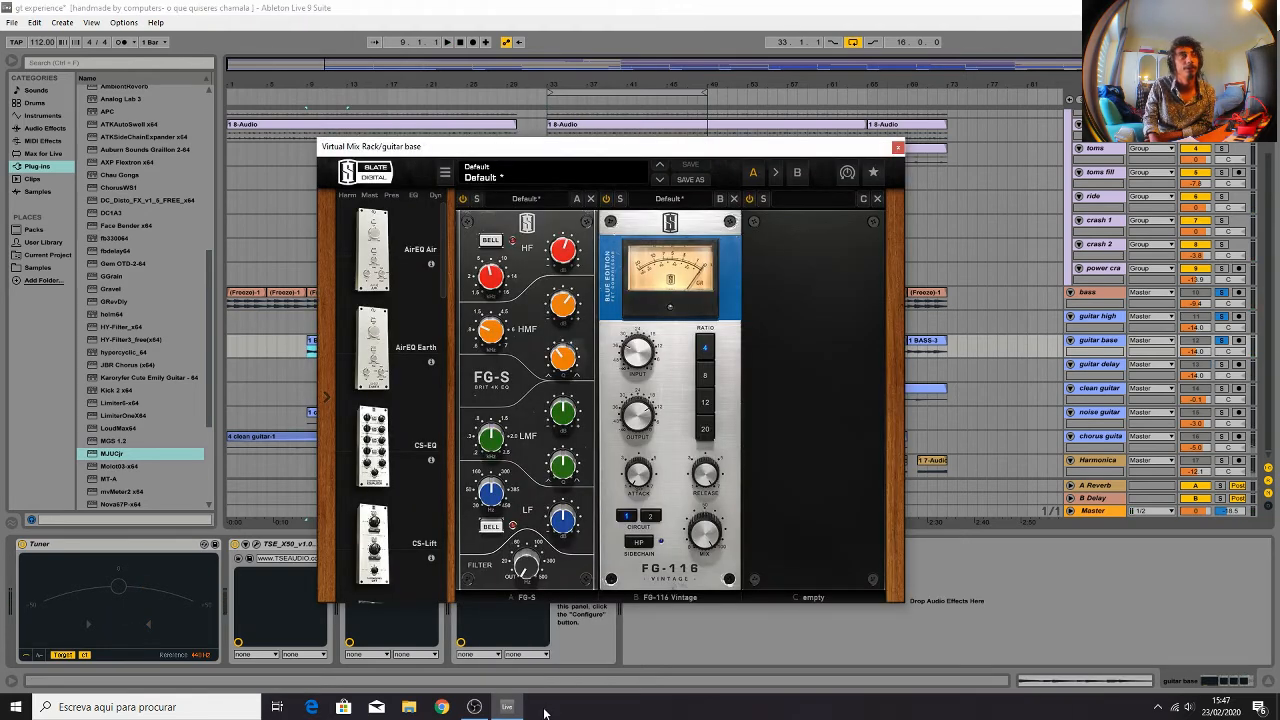
mouse_move(528, 568)
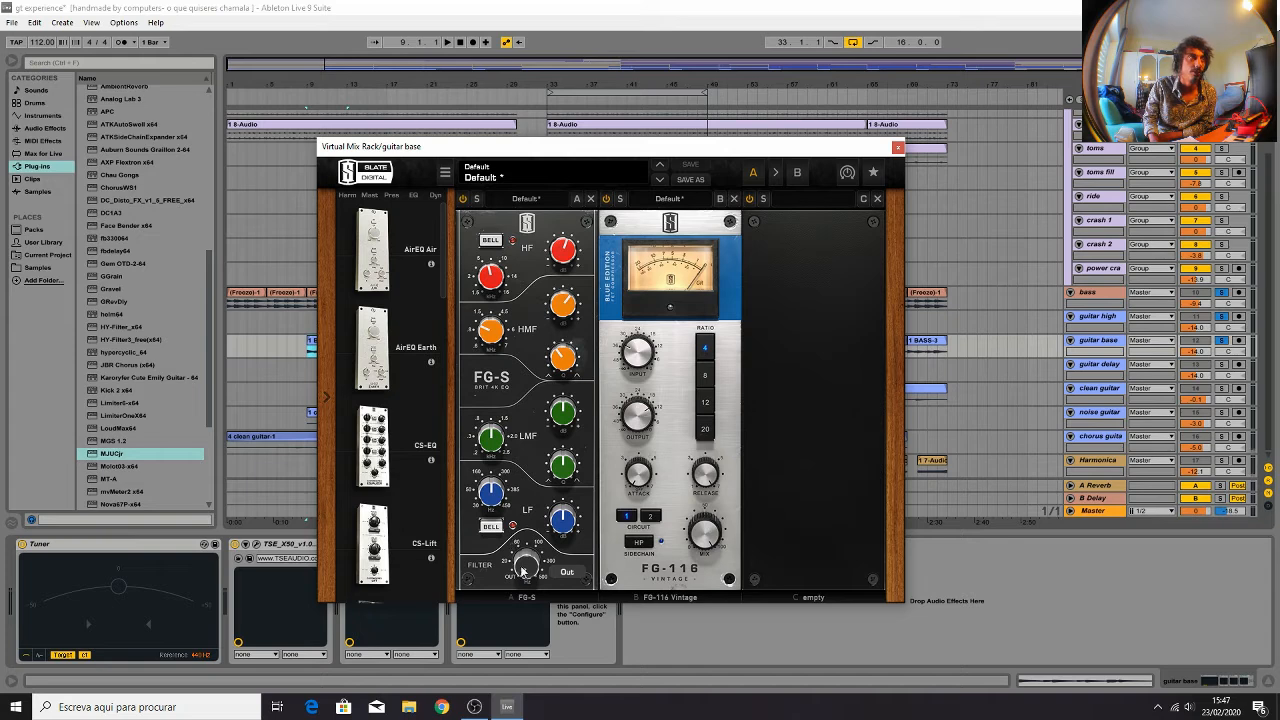
left_click_drag(521, 541, 516, 508)
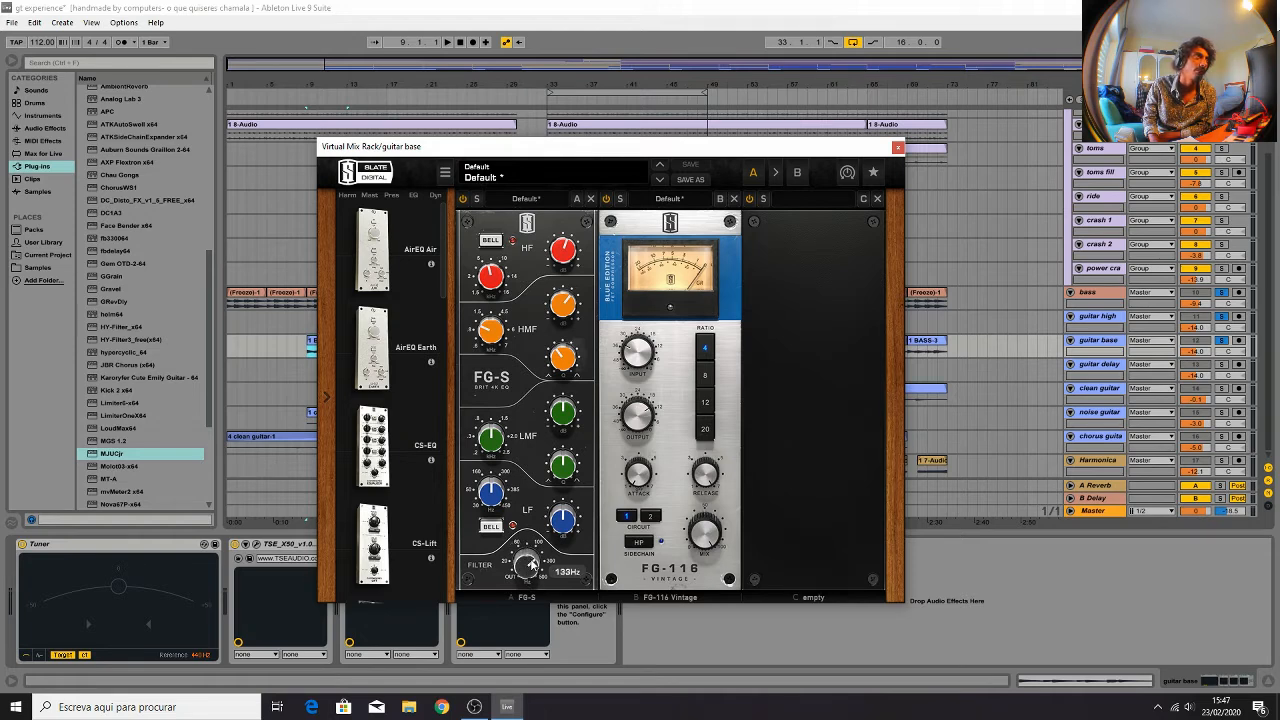
key("space")
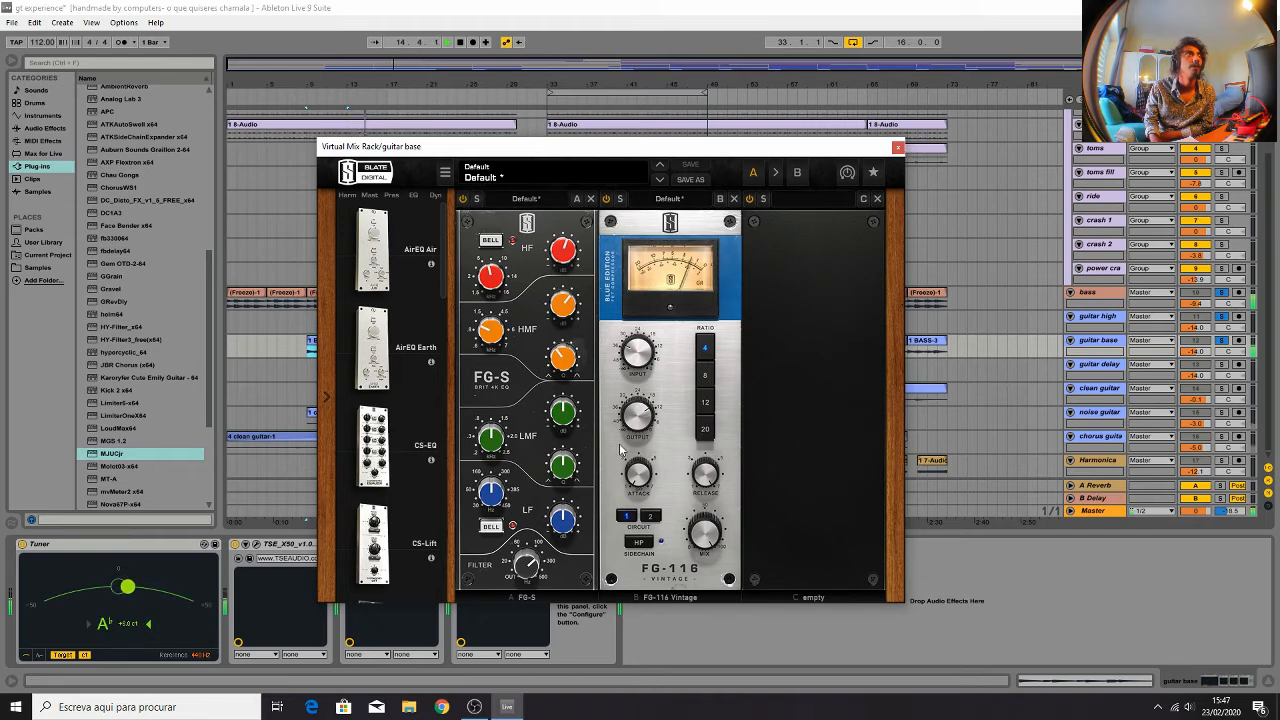
mouse_move(644, 422)
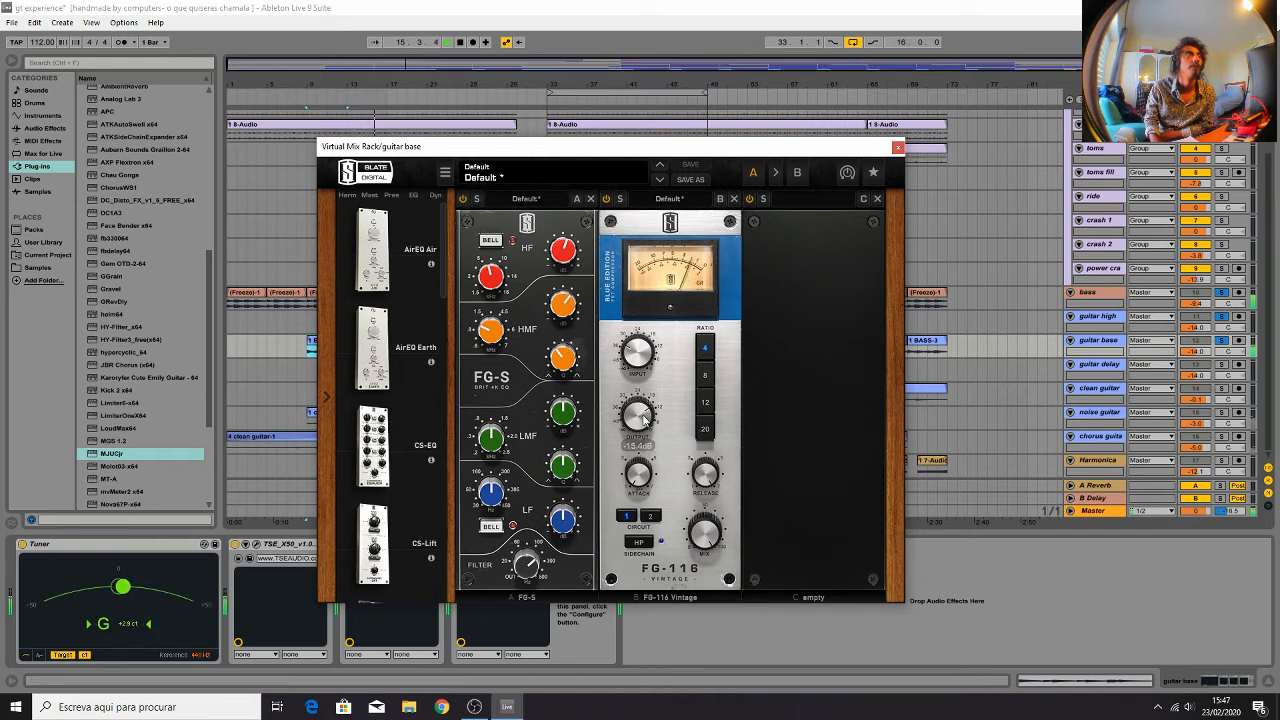
left_click(898, 147)
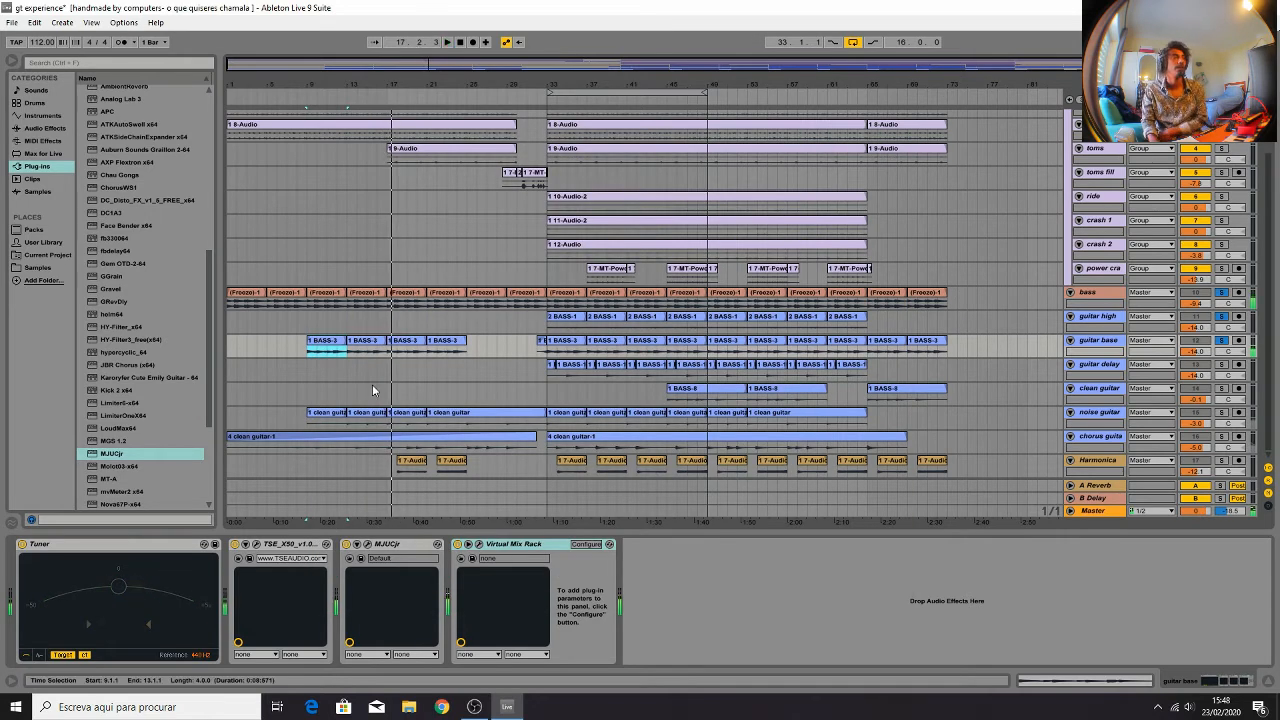
Solo the chorus guitar track and play its clip from bar 33
left_click(398, 350)
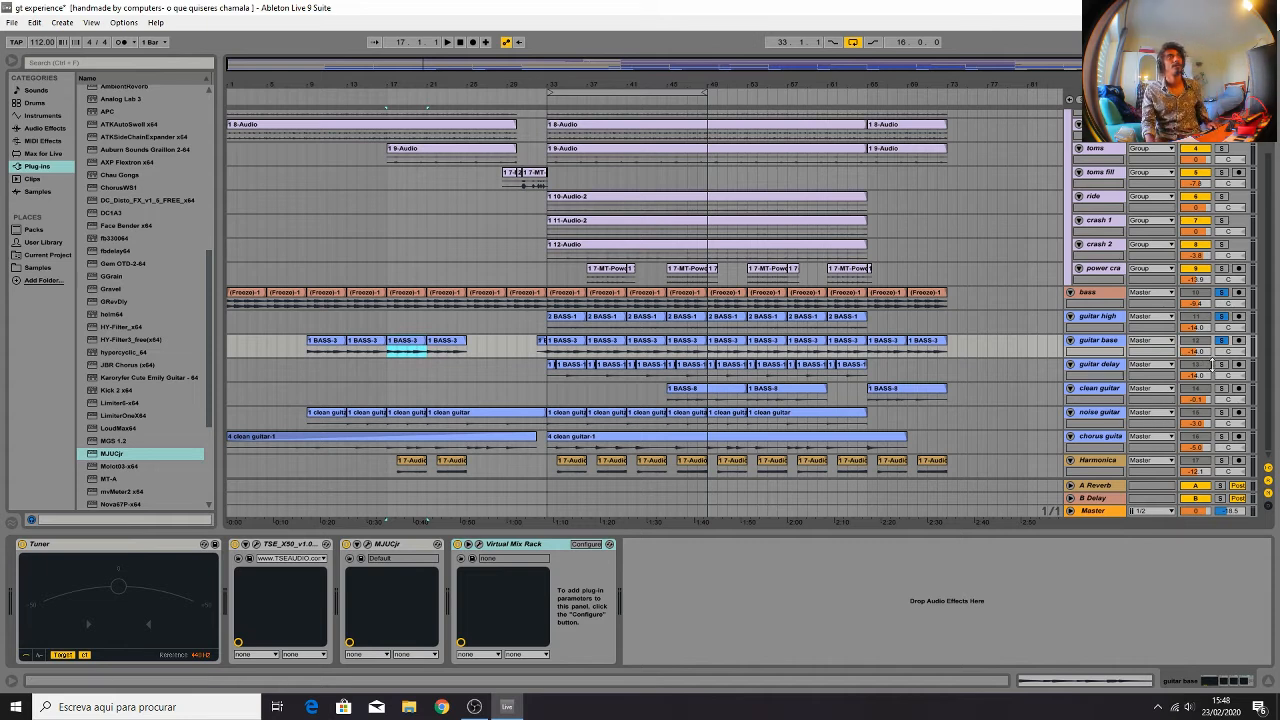
left_click(713, 438)
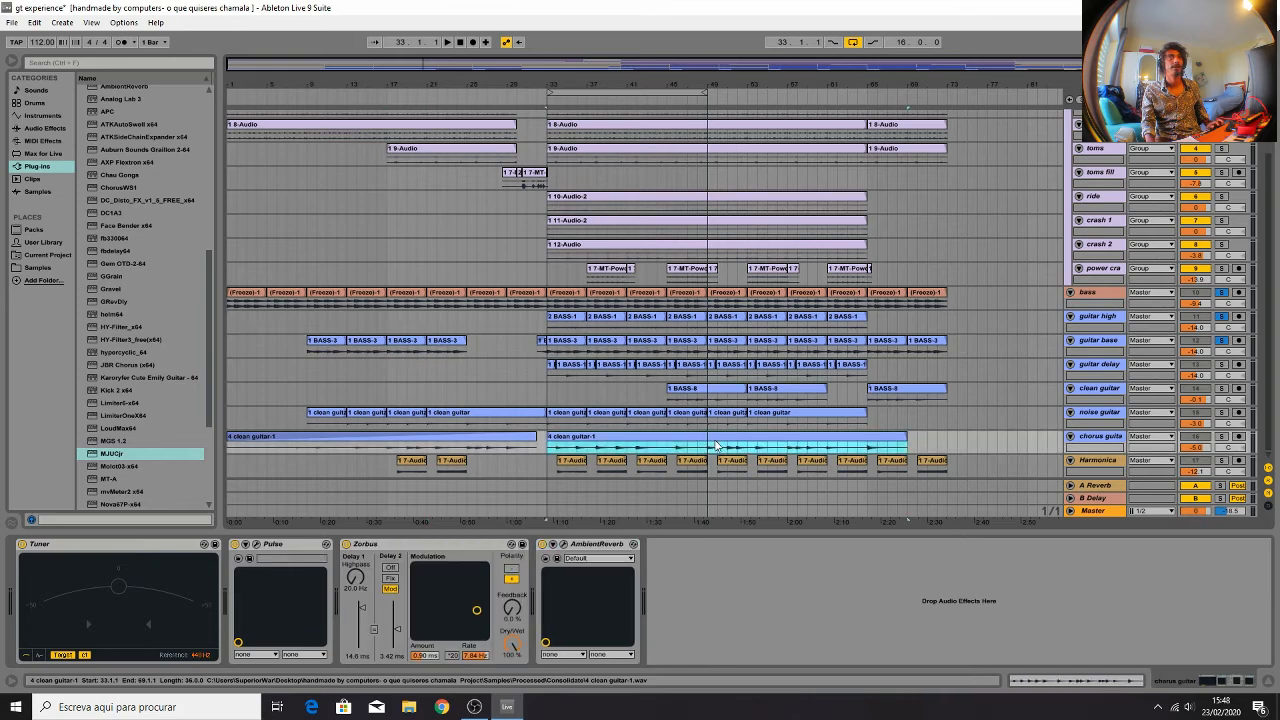
left_click(1222, 437)
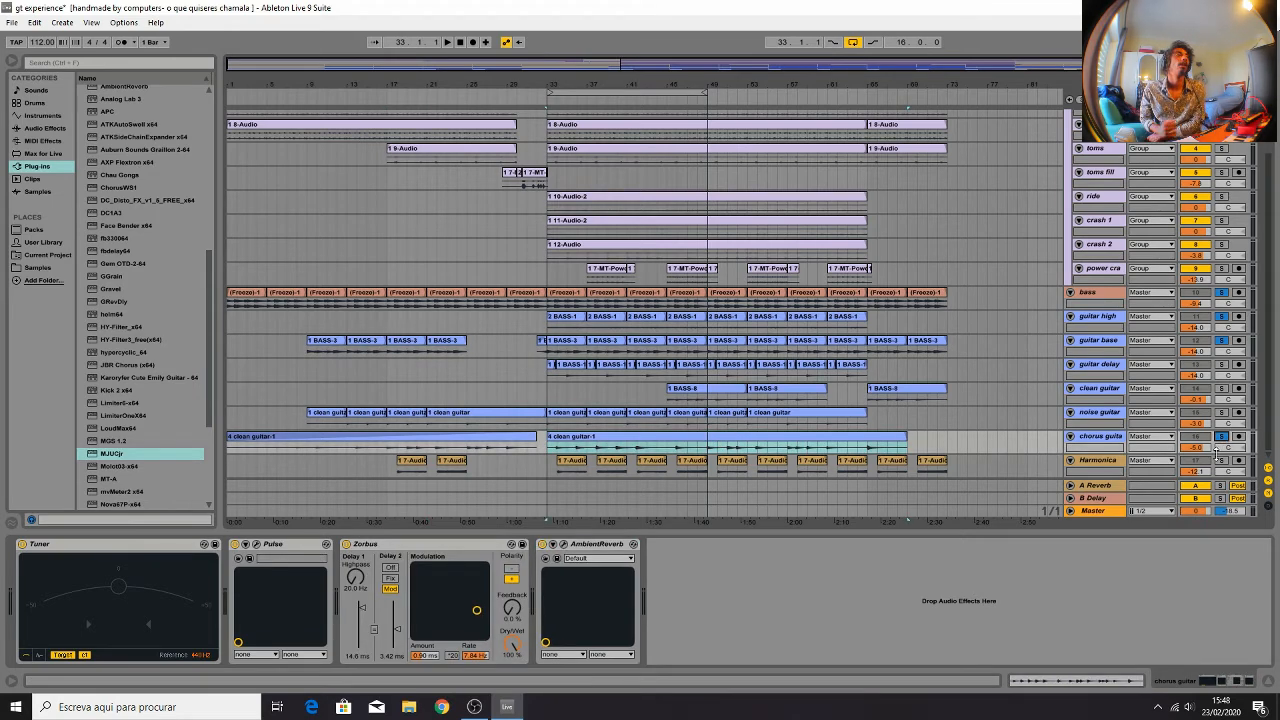
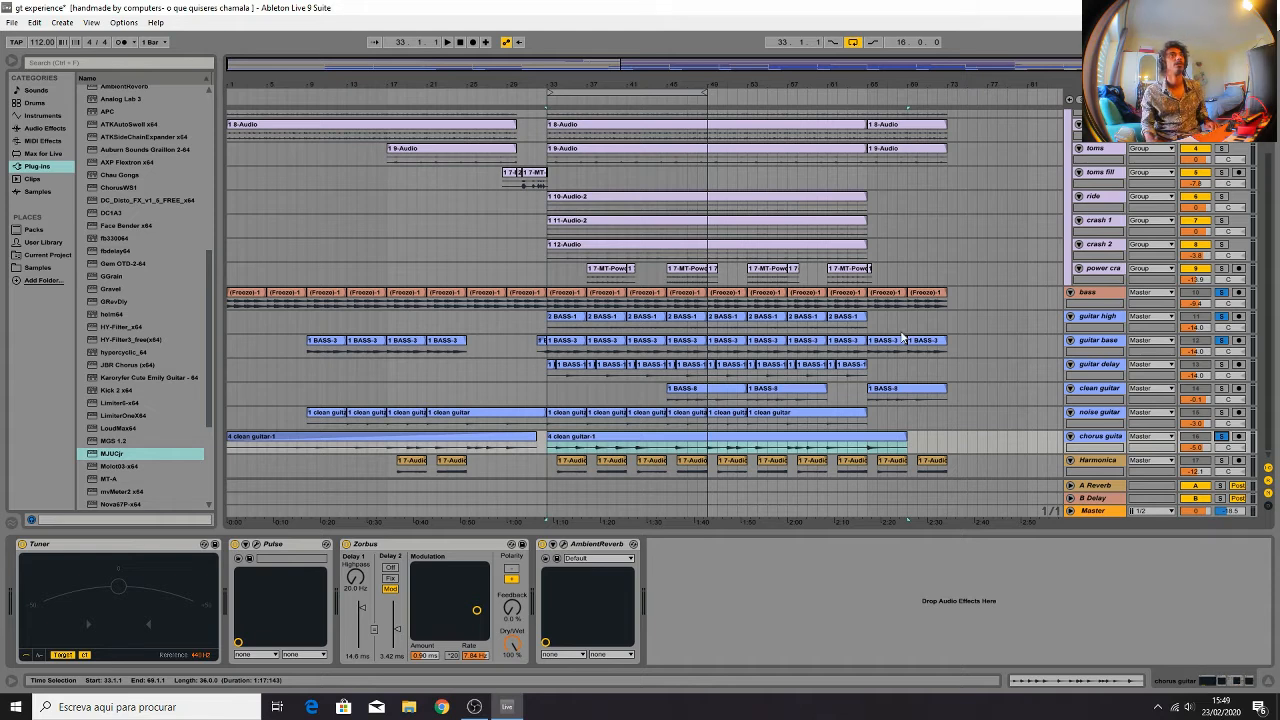
key("space")
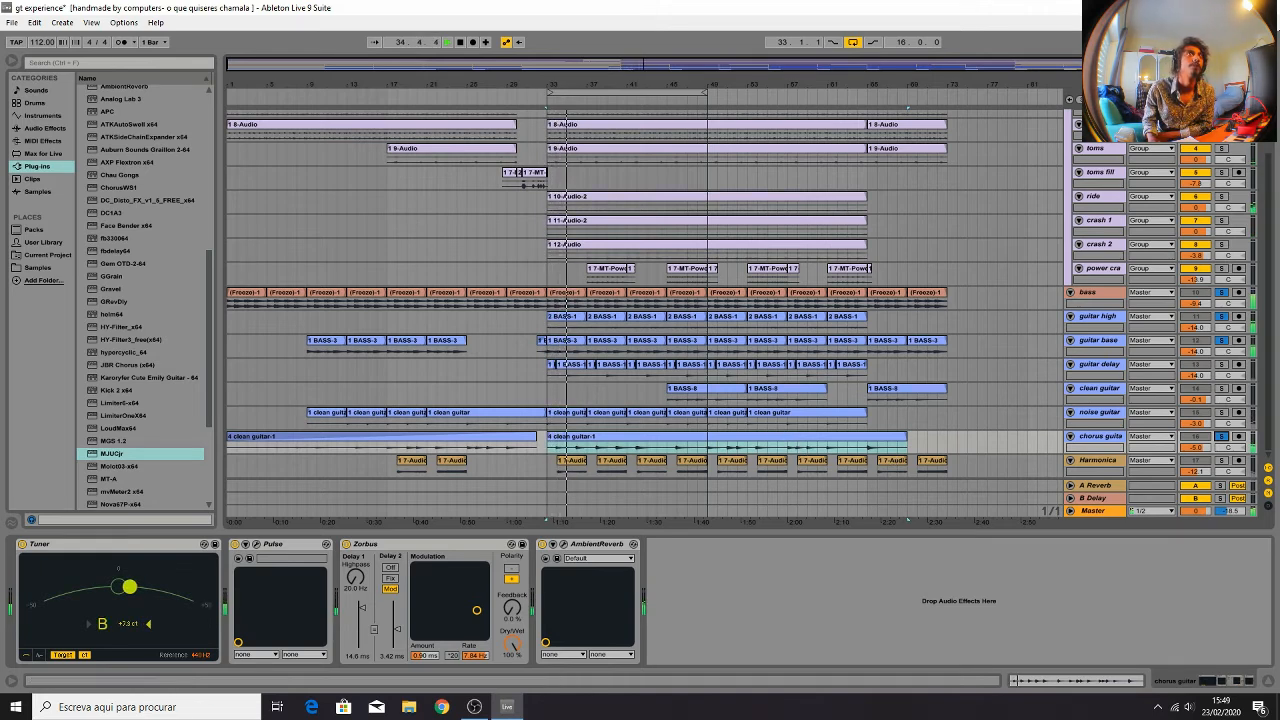
Raise the chorus guitar track's volume to -1.7 dB with its mixer fader, and return to the arrangement
key("Tab")
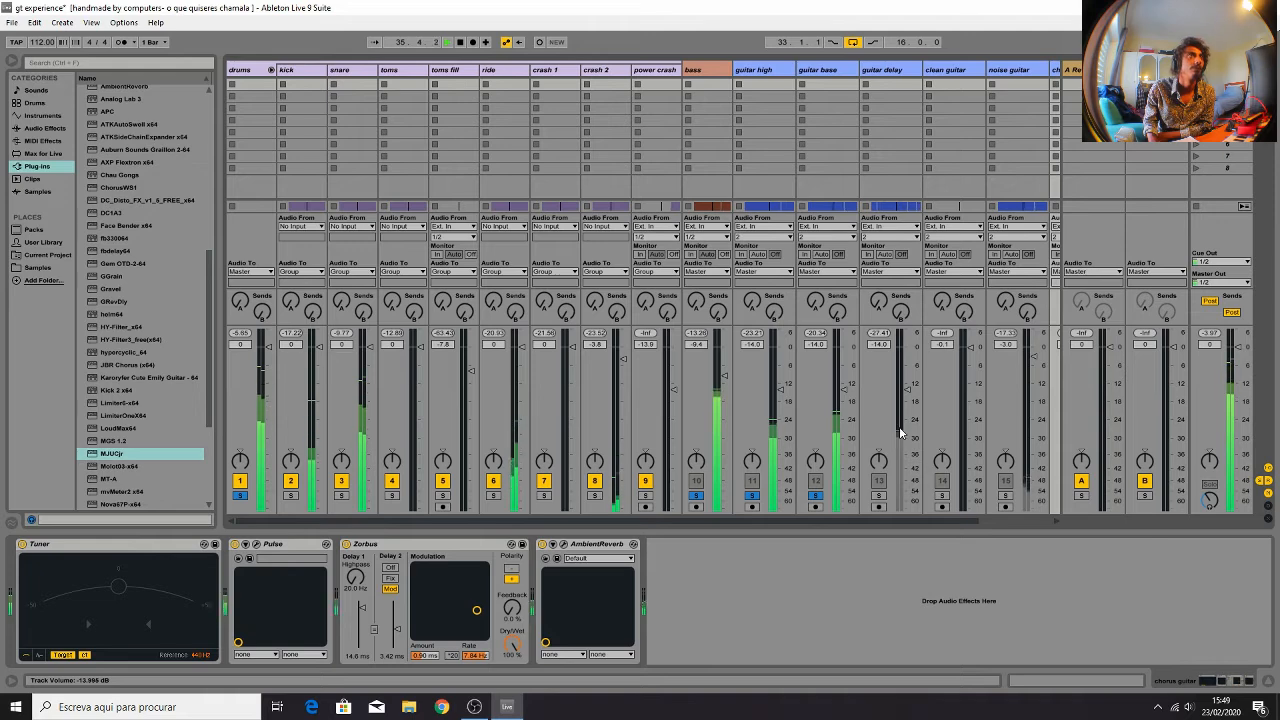
left_click_drag(801, 522, 926, 537)
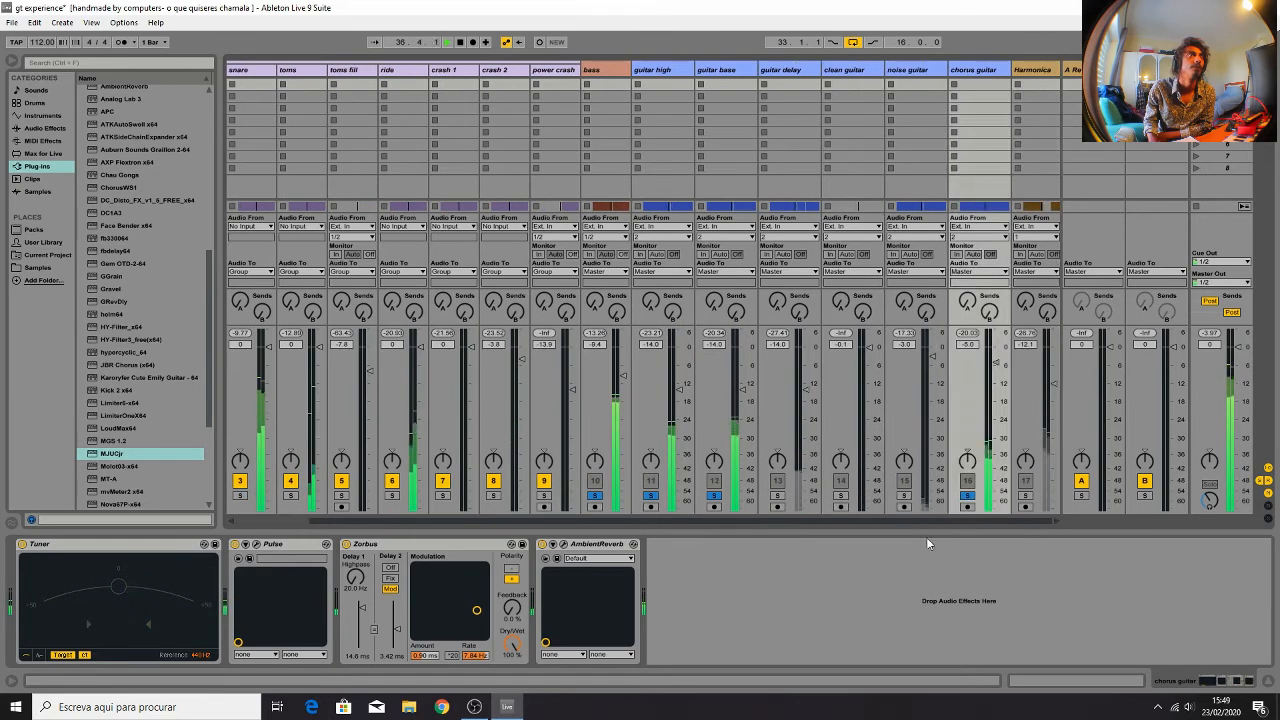
left_click_drag(995, 355, 995, 352)
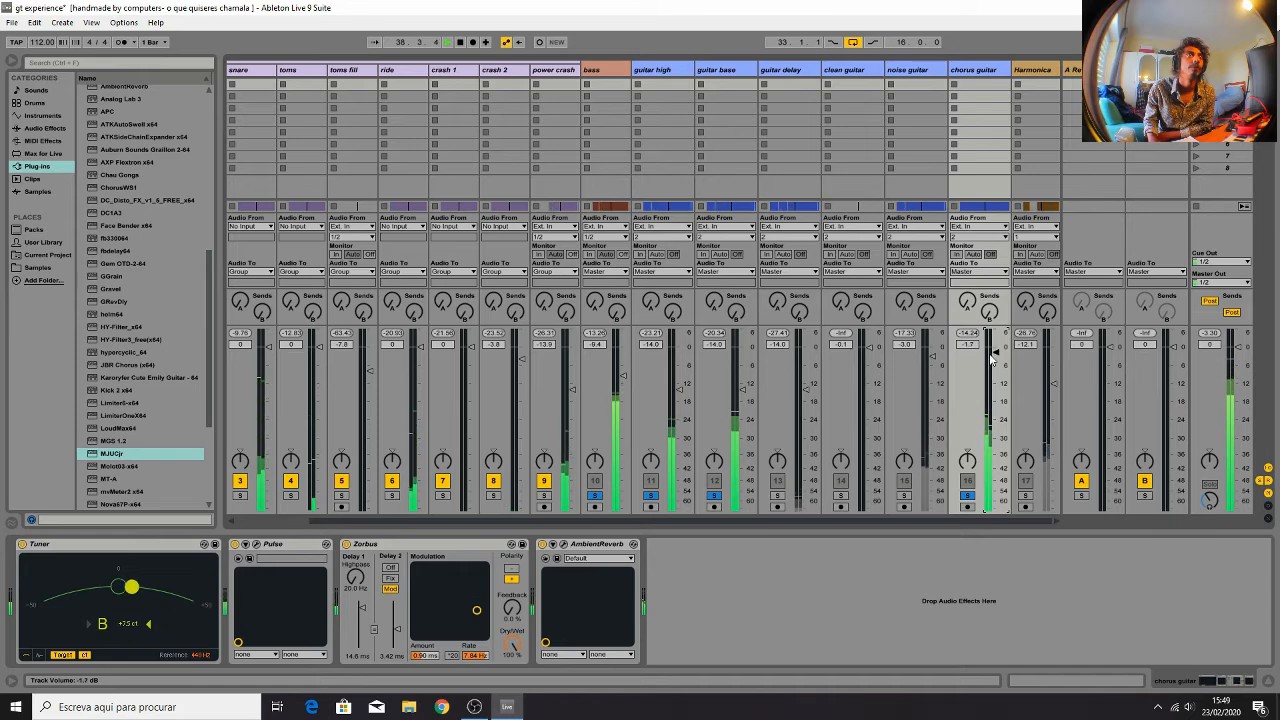
key("Tab")
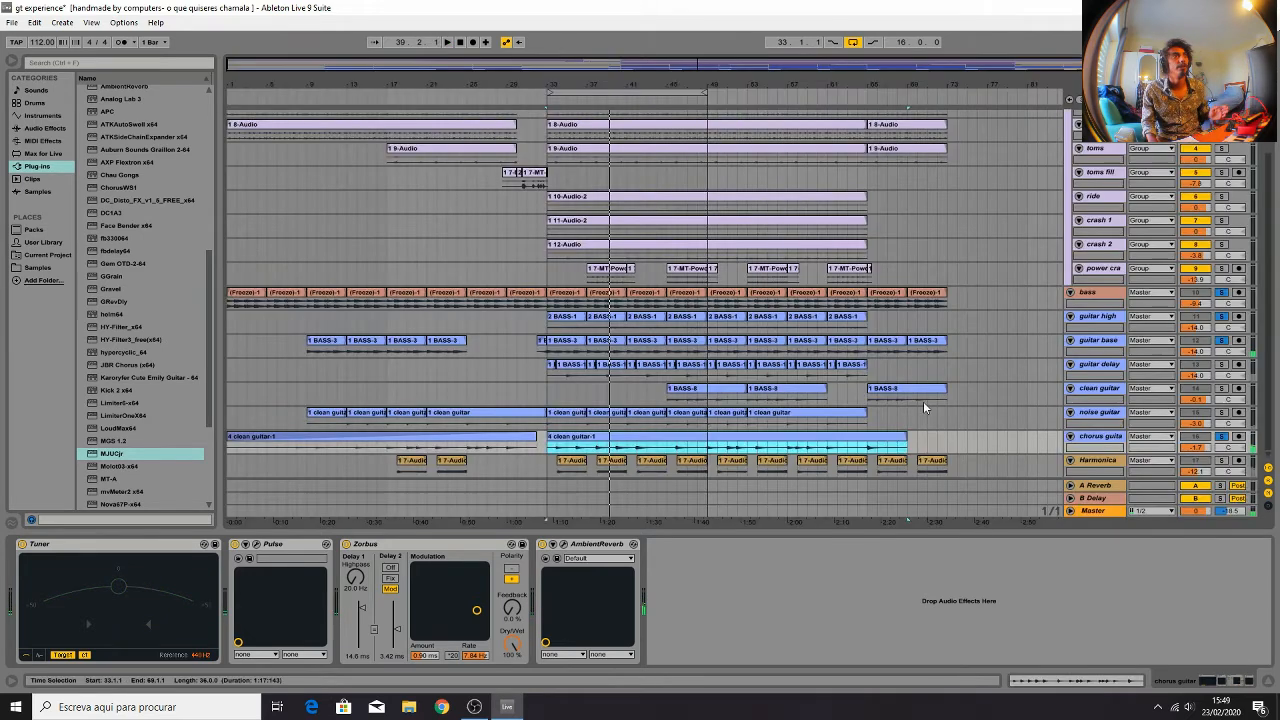
Shift the chorus guitar section from about 37.4.3 to bar 39 slightly later, aligning it with the guitar delay clip's start, and replay it
left_click(598, 451)
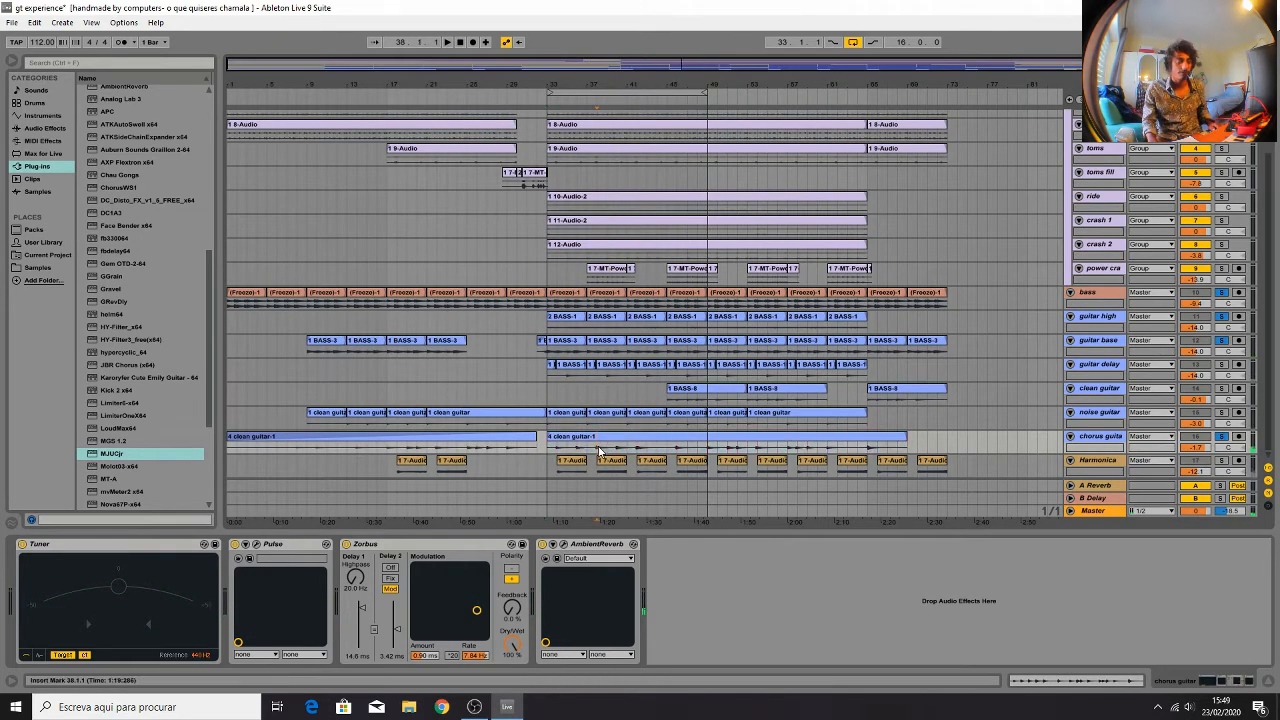
key("plus")
key("plus")
key("plus")
key("plus")
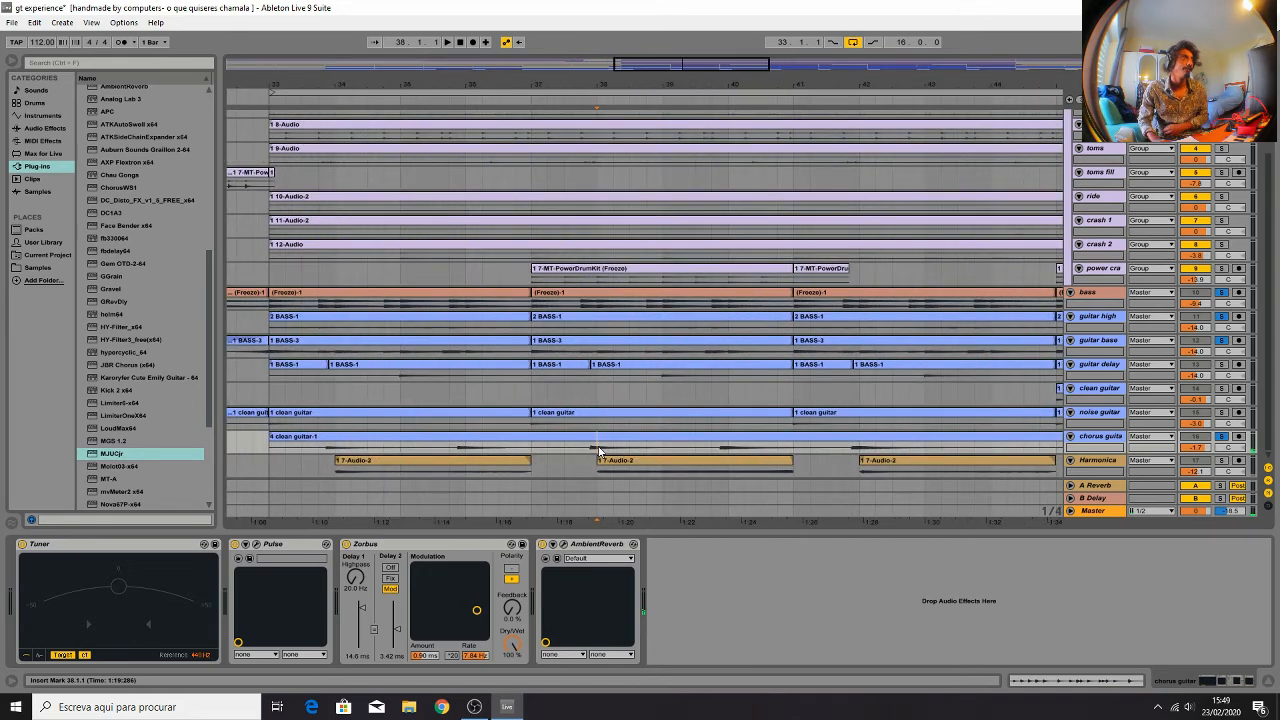
key("plus")
key("plus")
key("plus")
key("plus")
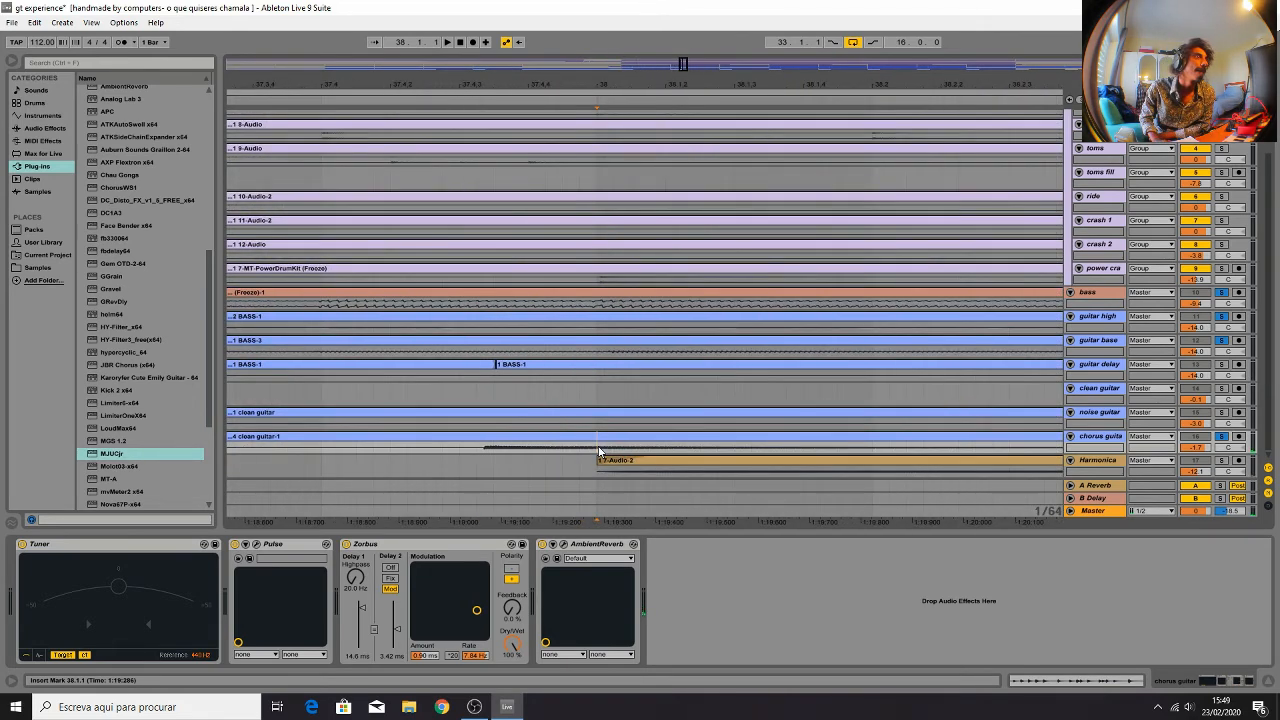
key("minus")
key("minus")
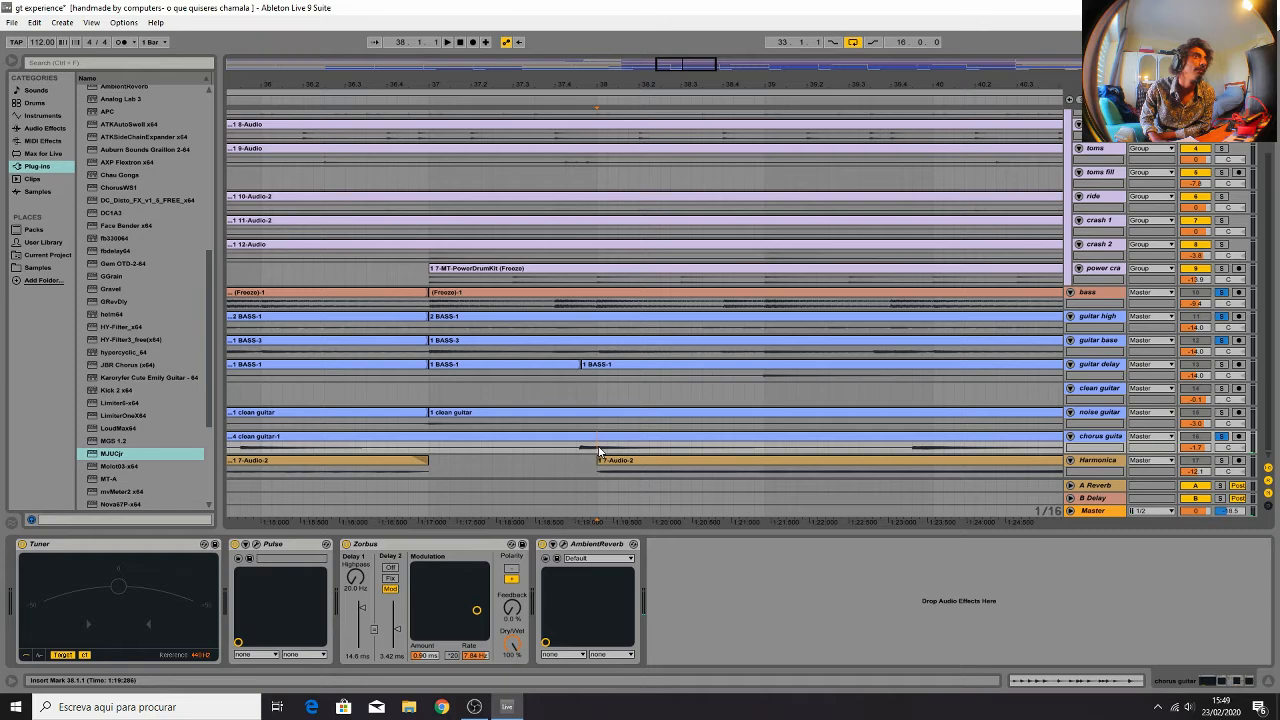
key("plus")
key("plus")
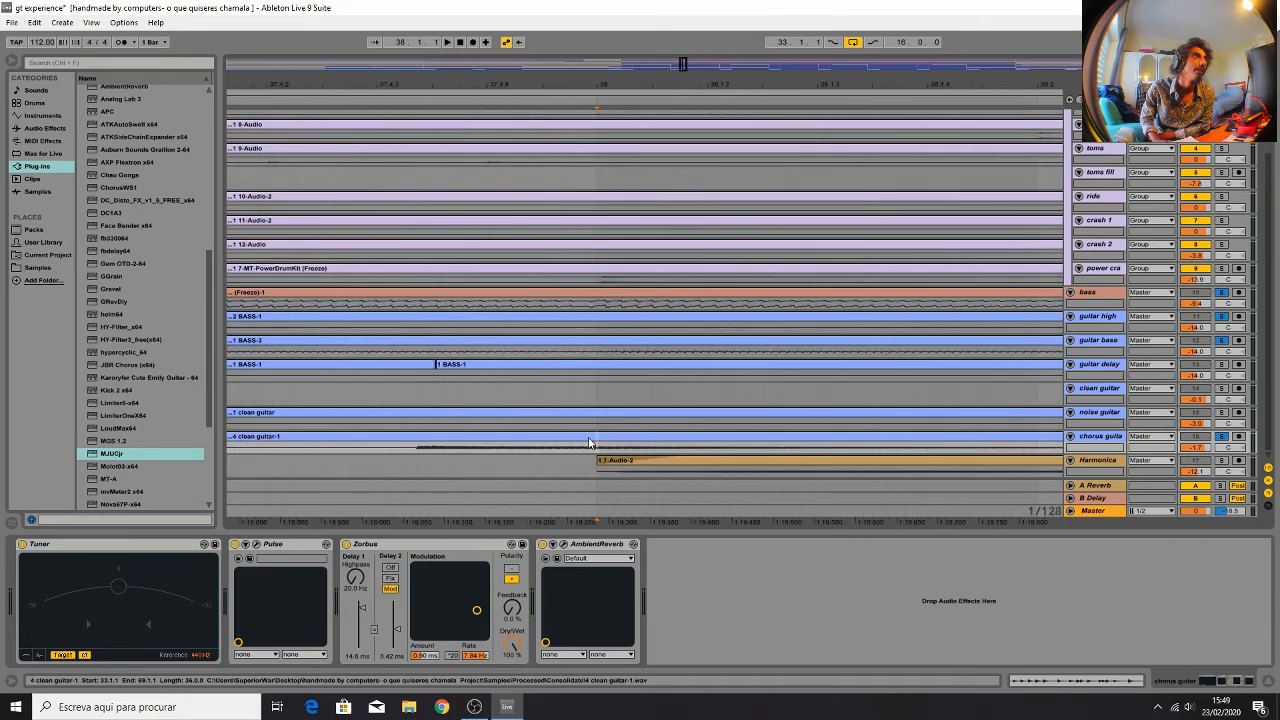
key("minus")
key("minus")
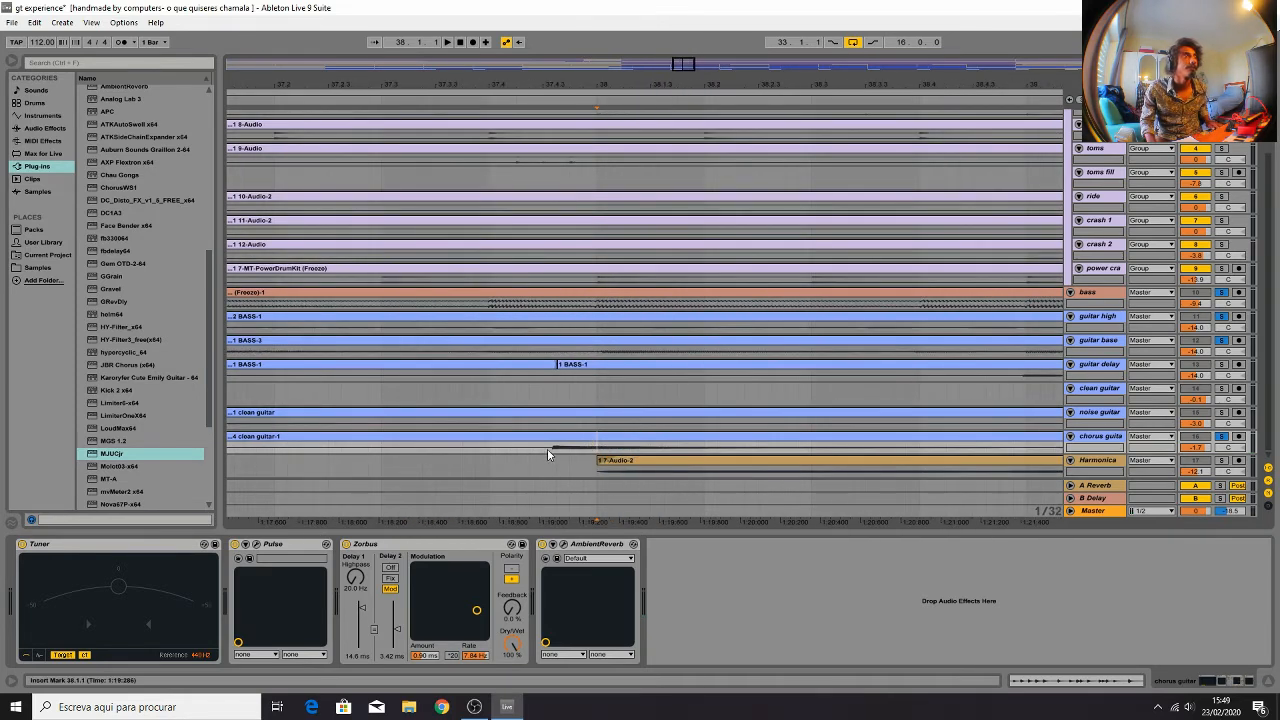
left_click_drag(550, 448, 1030, 437)
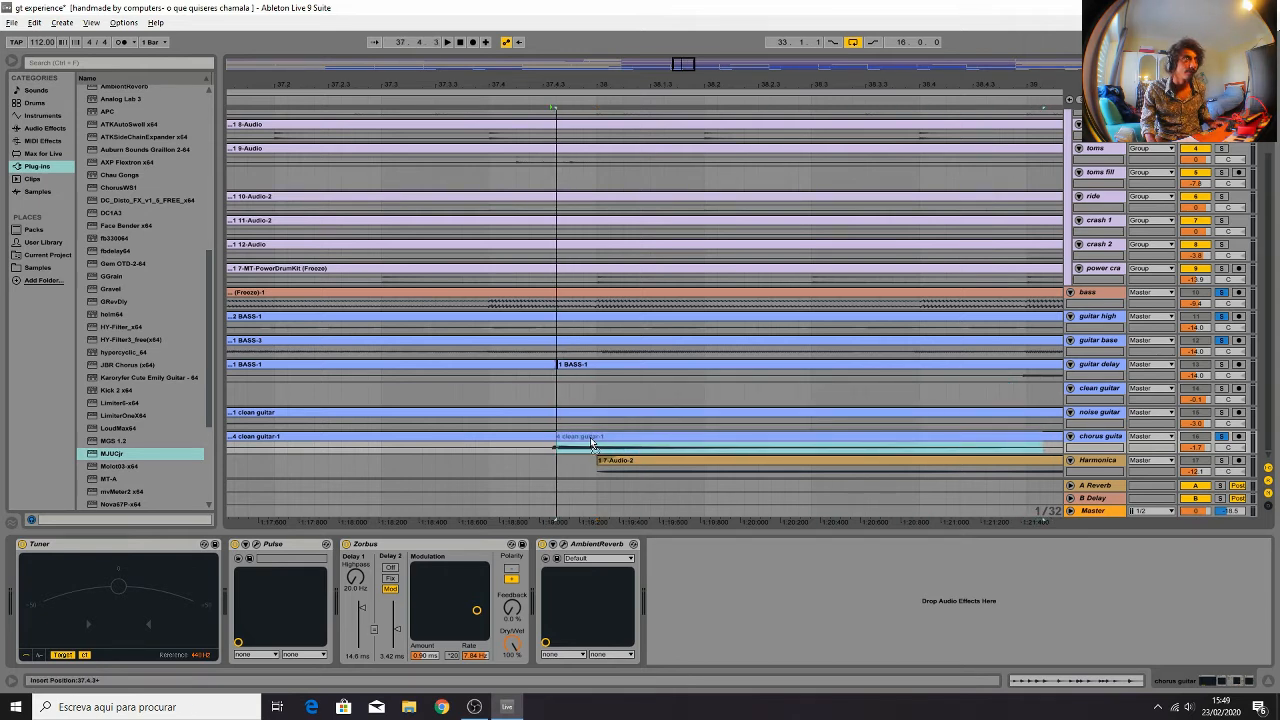
key("ctrl+e")
left_click(528, 425)
key("space")
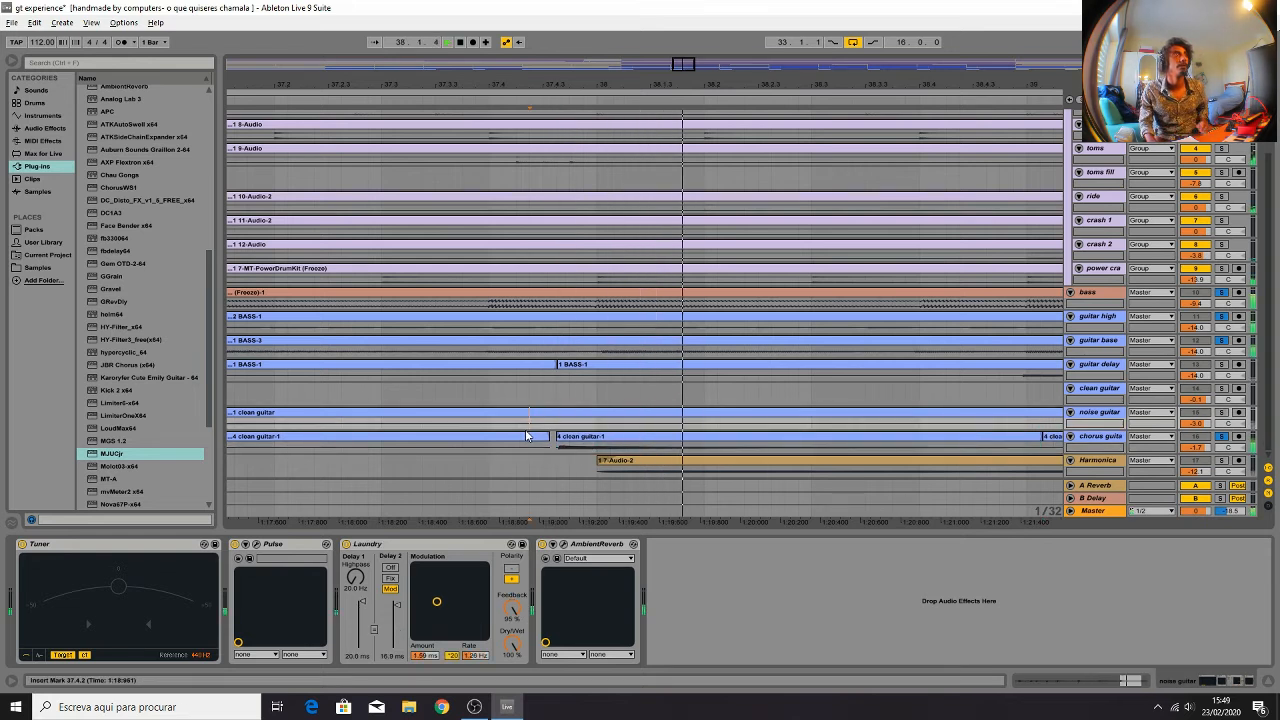
Replay the chorus guitar passage from 37.2 and undo the last shift of the chorus guitar section
left_click(281, 405)
key("space")
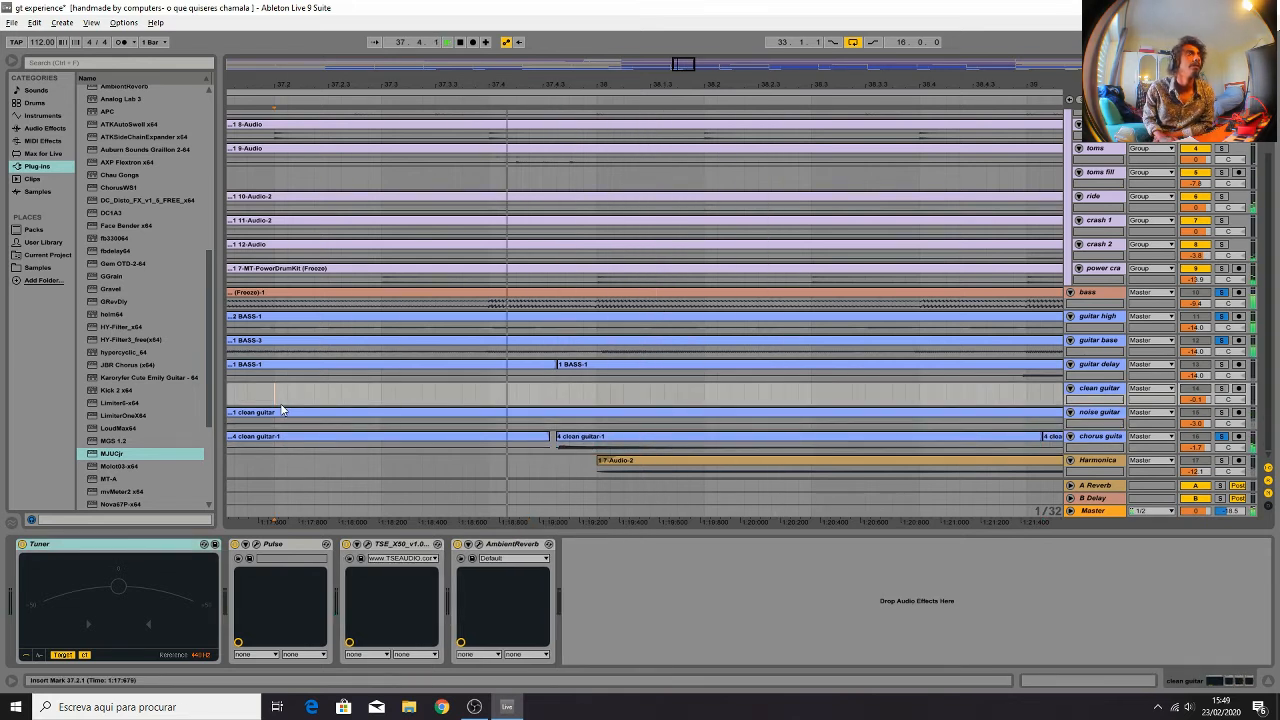
key("ctrl+z")
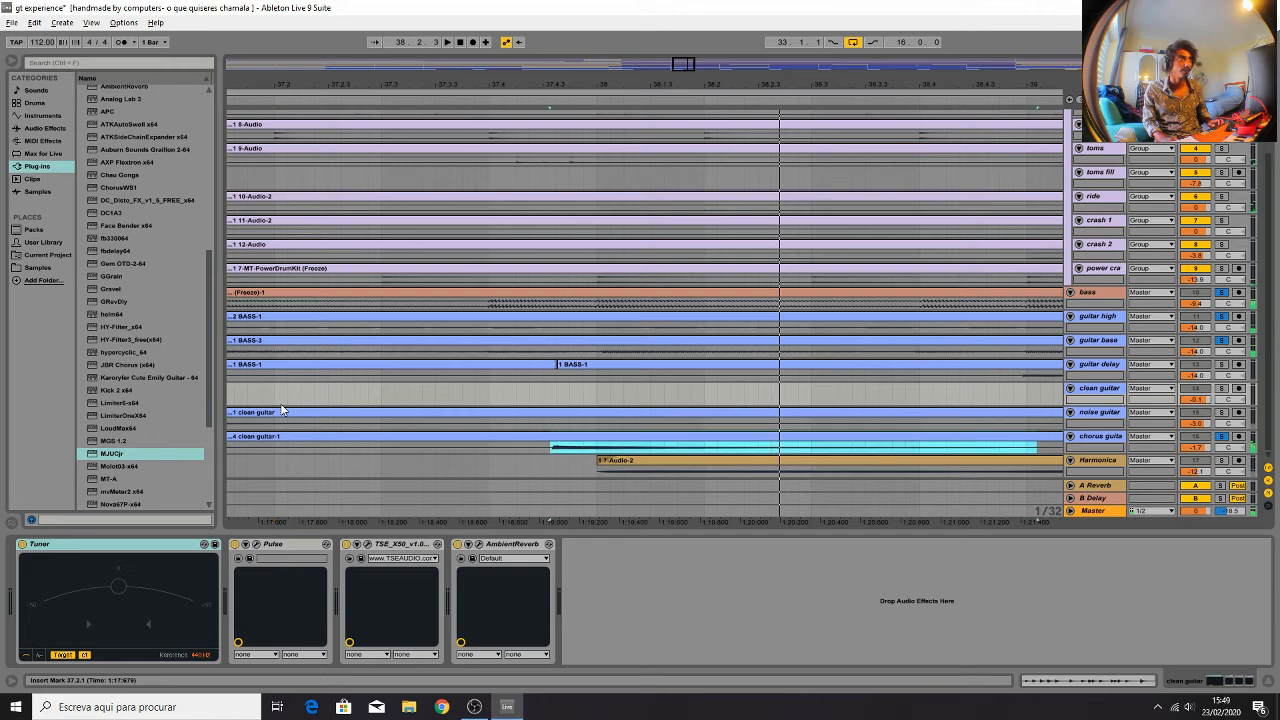
key("space")
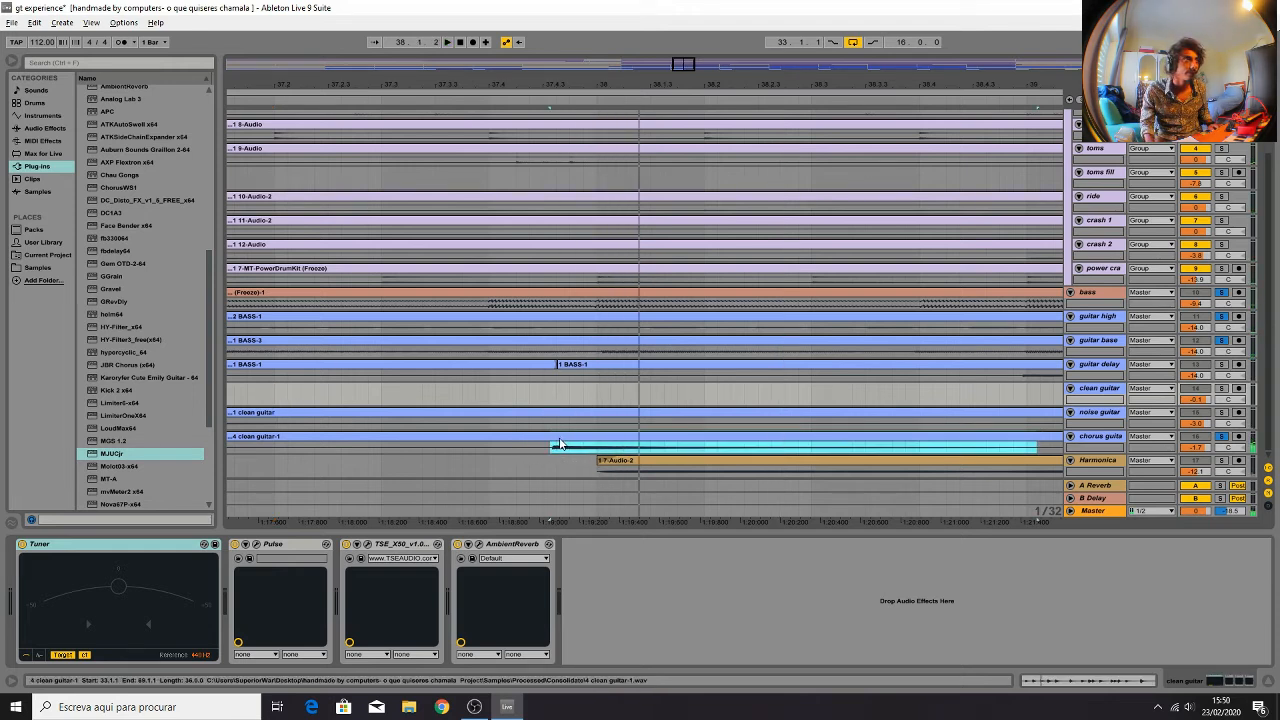
Shift the selected chorus guitar section slightly earlier, replay it from 37.3, and save the project
left_click_drag(553, 446, 546, 446)
left_click(393, 396)
key("space")
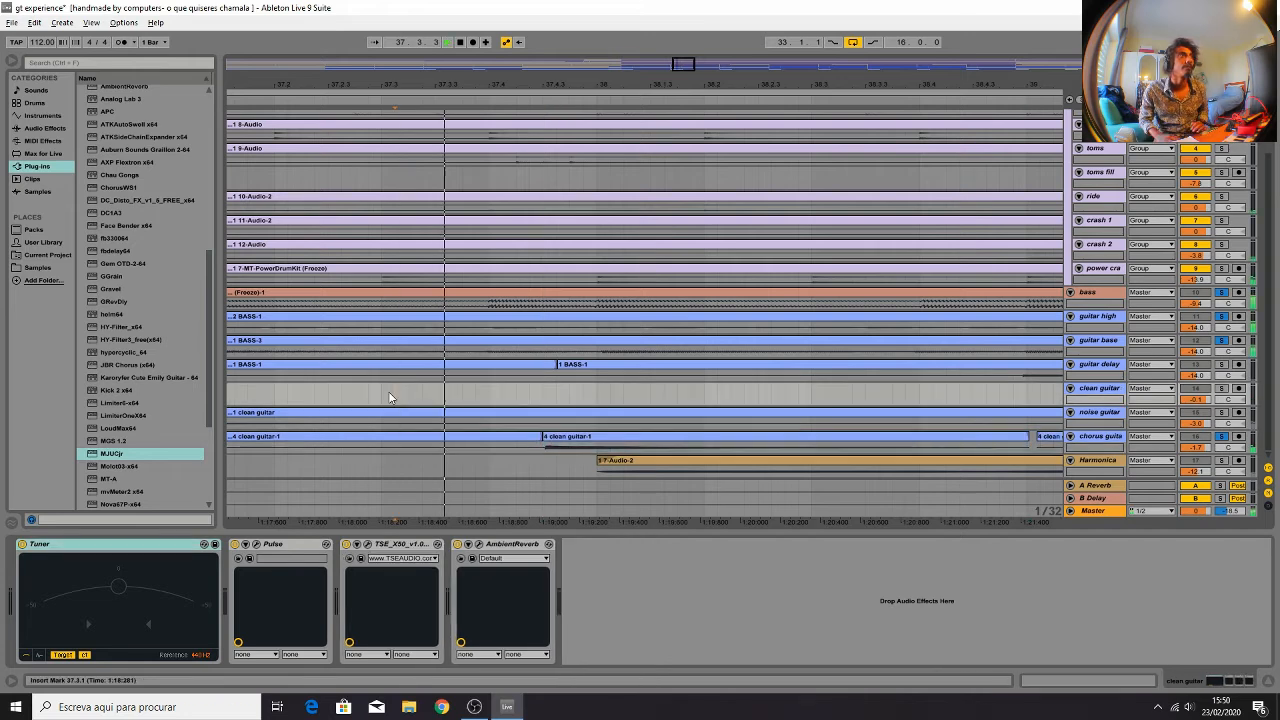
key("minus")
key("minus")
key("minus")
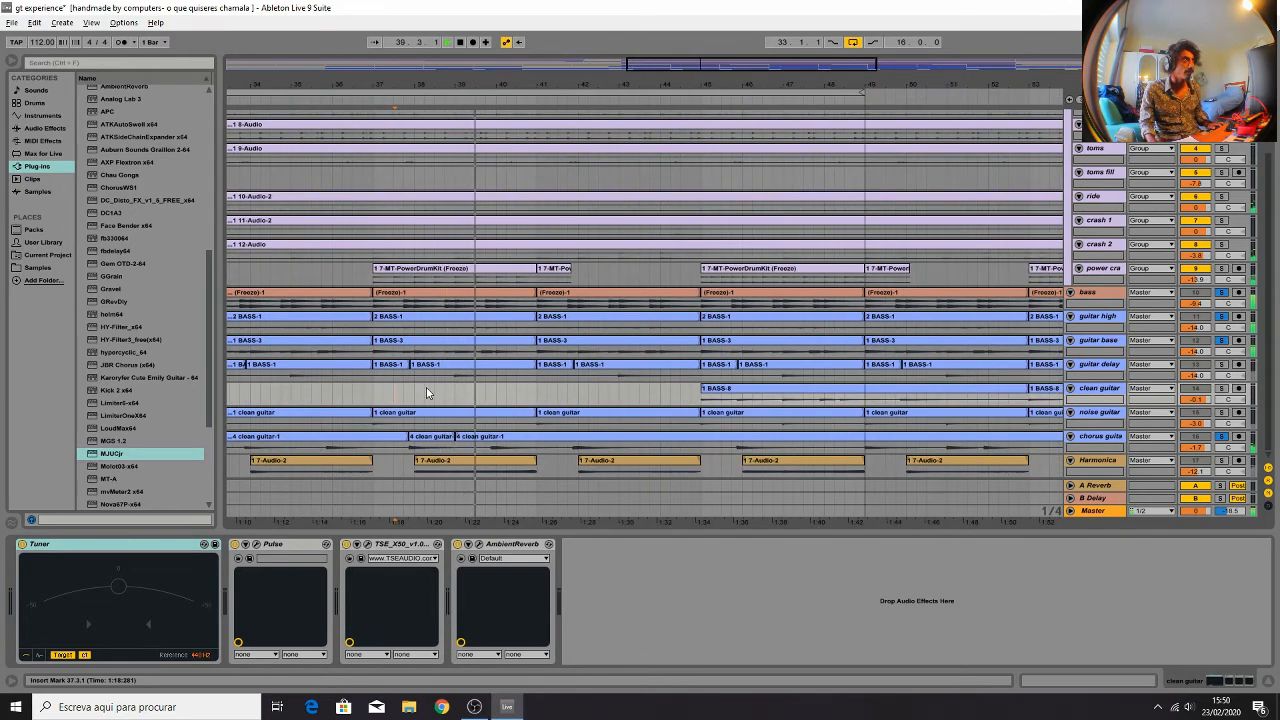
key("ctrl+s")
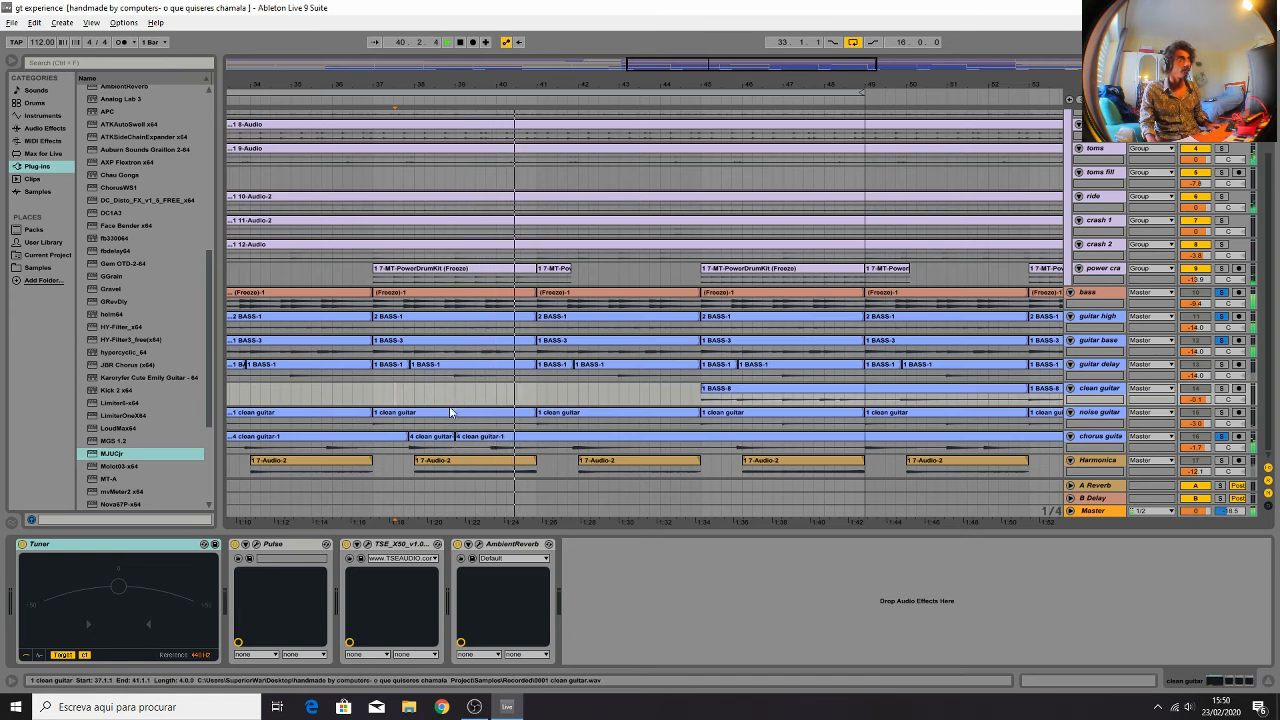
Add an EQ Eight to the chorus guitar track with a low-cut filter at 188 Hz and audition it
left_click(470, 444)
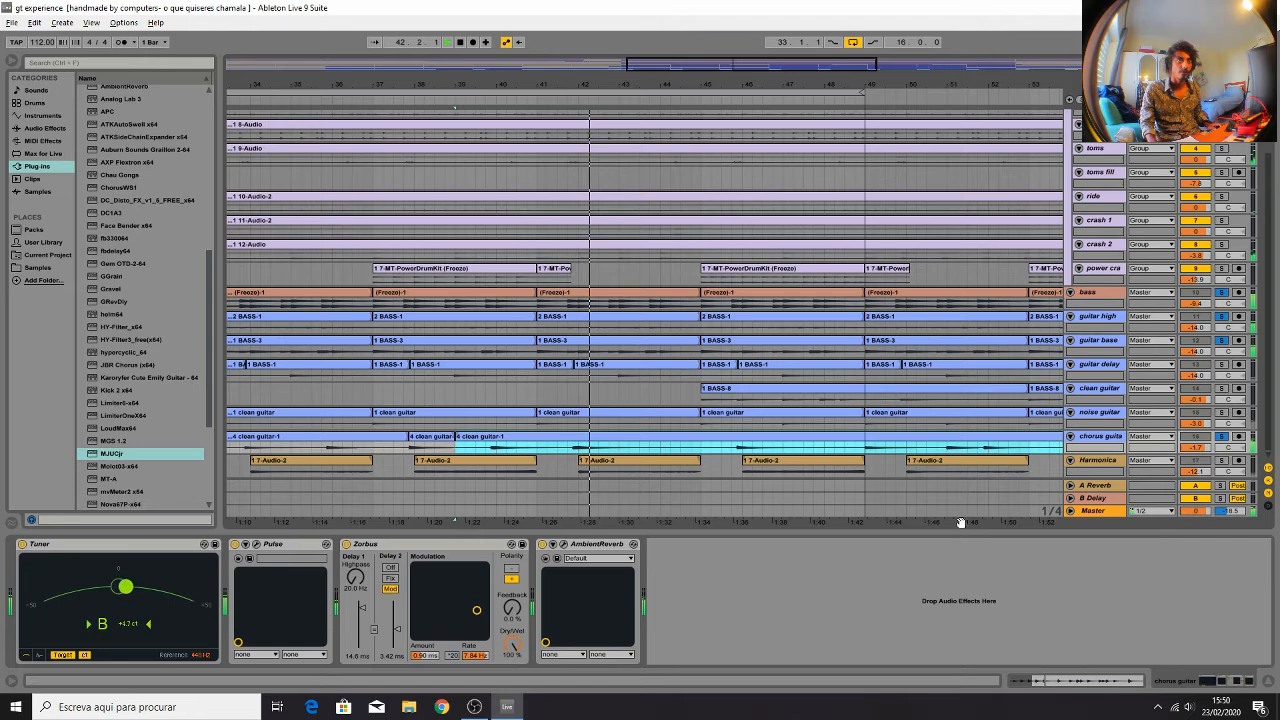
key("space")
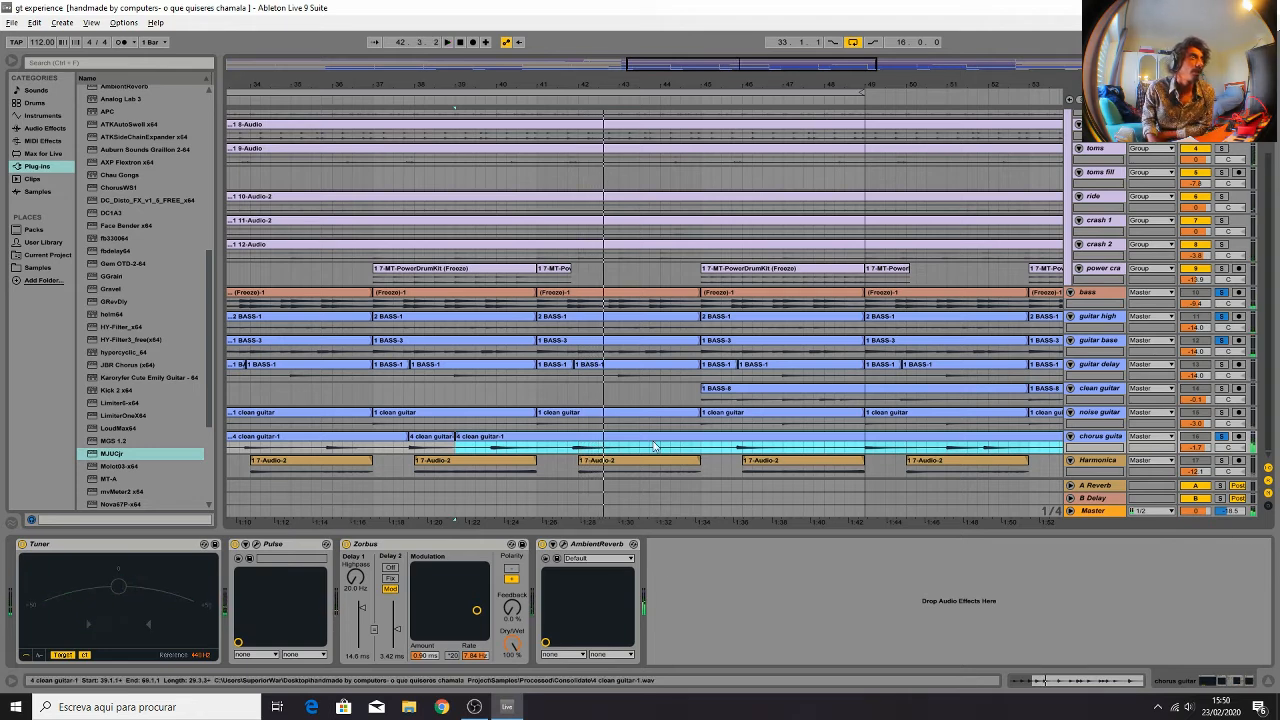
left_click(55, 130)
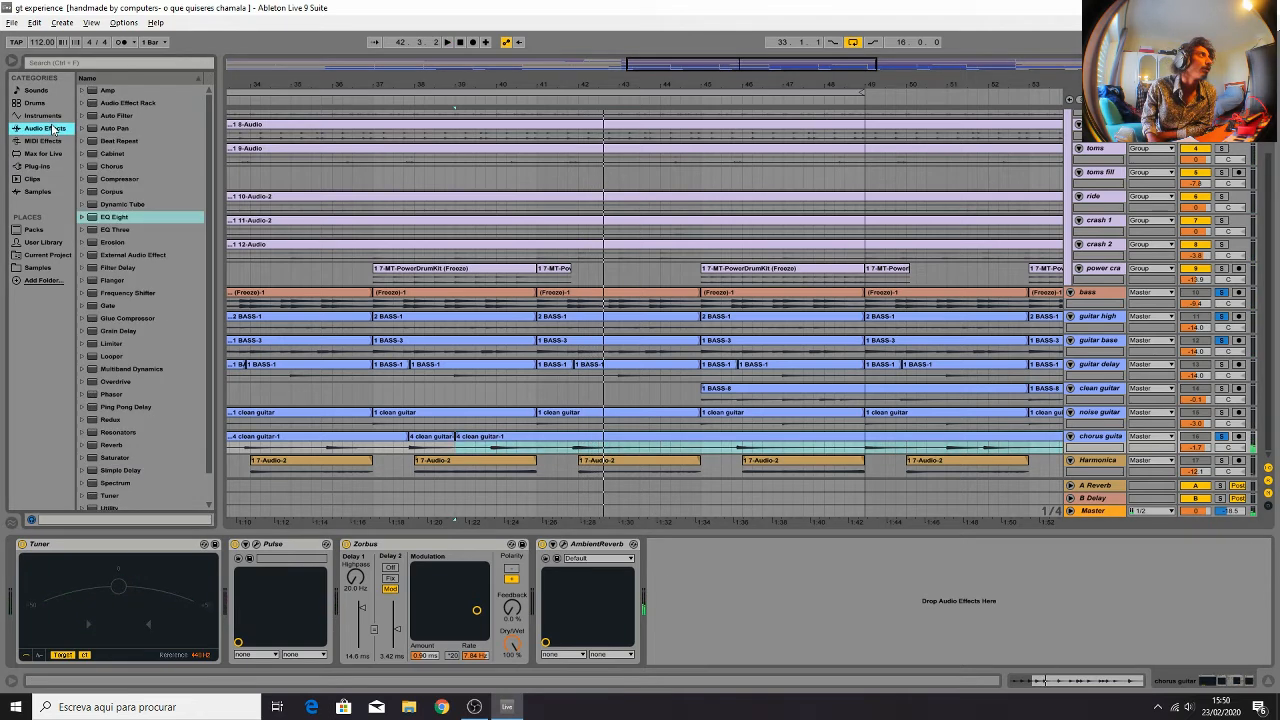
double_click(115, 216)
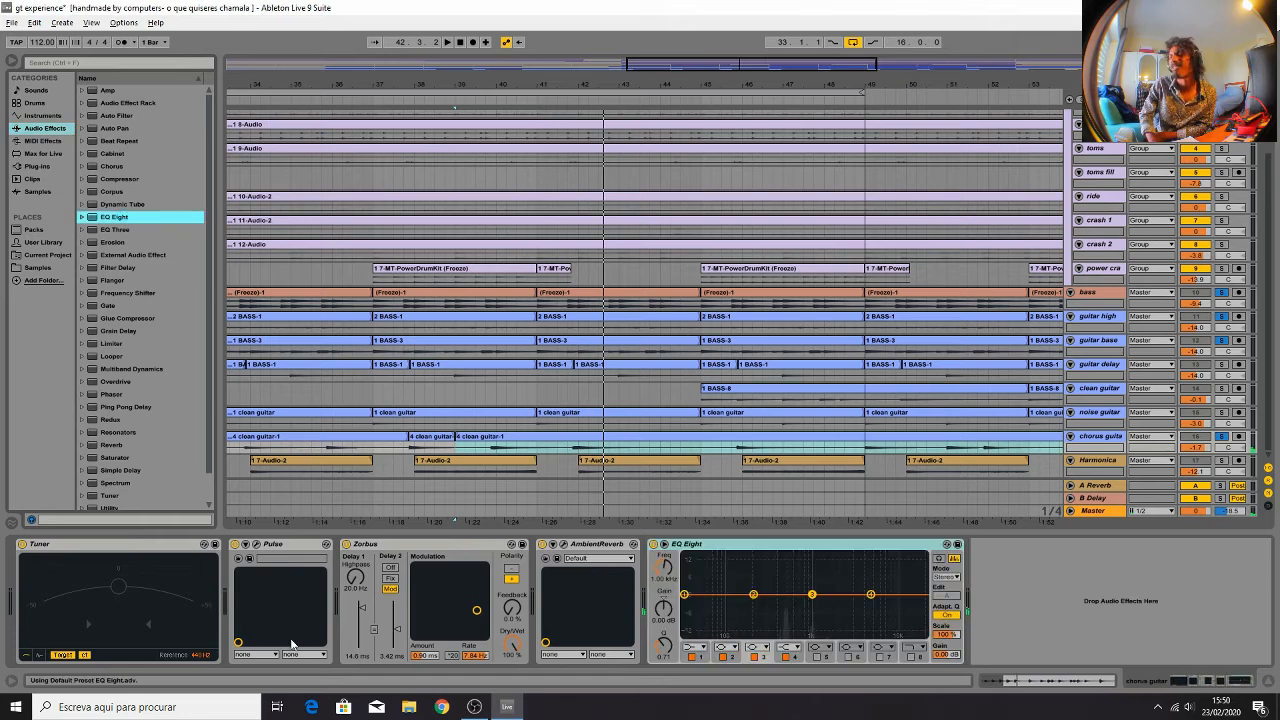
left_click(706, 650)
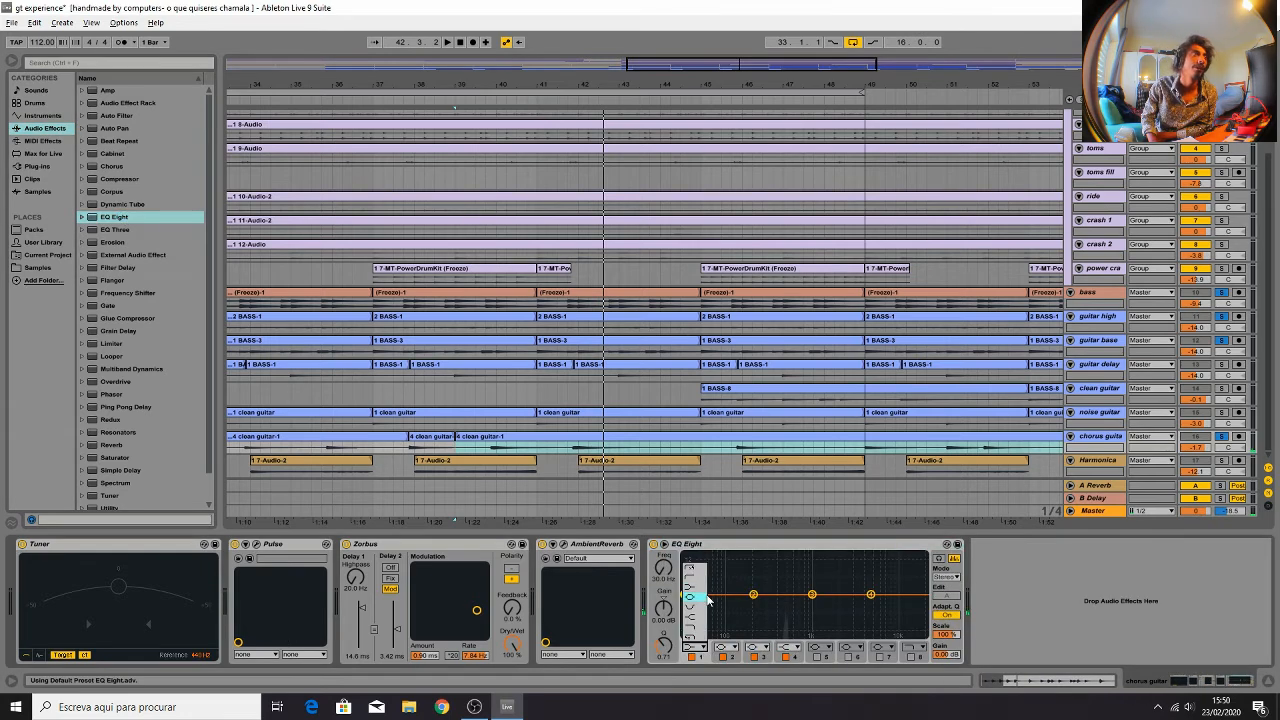
left_click(690, 578)
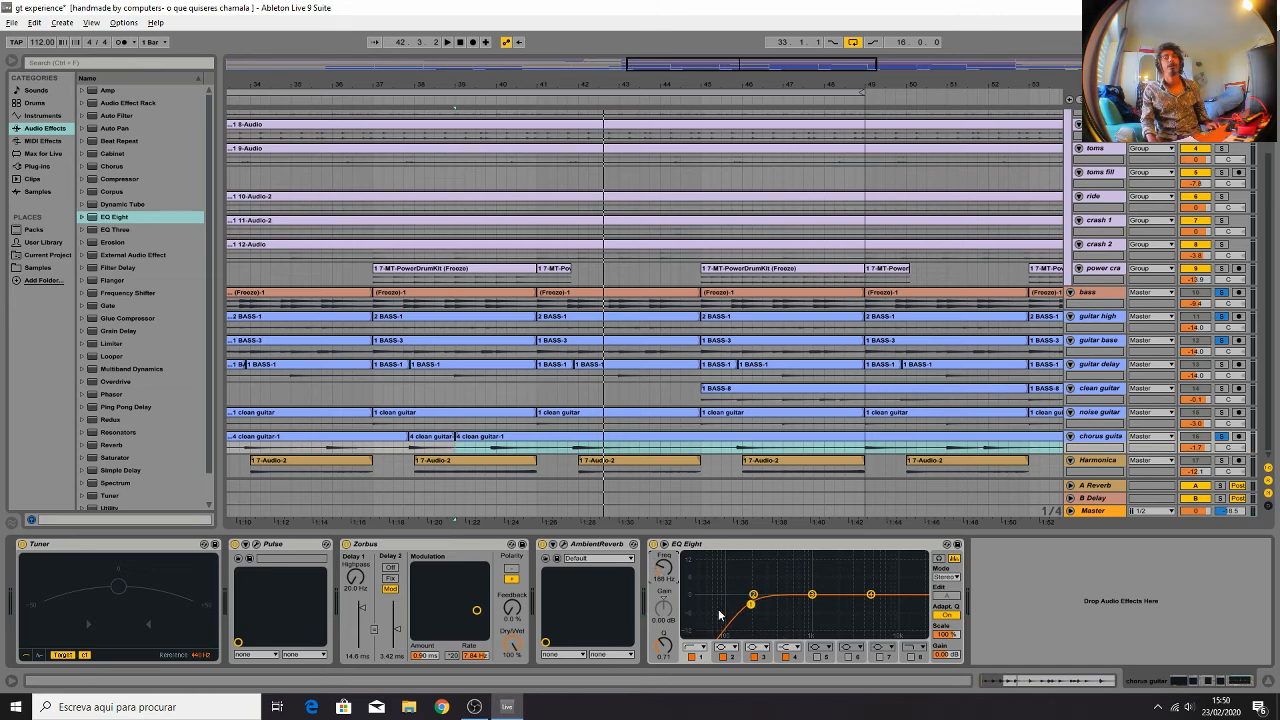
key("space")
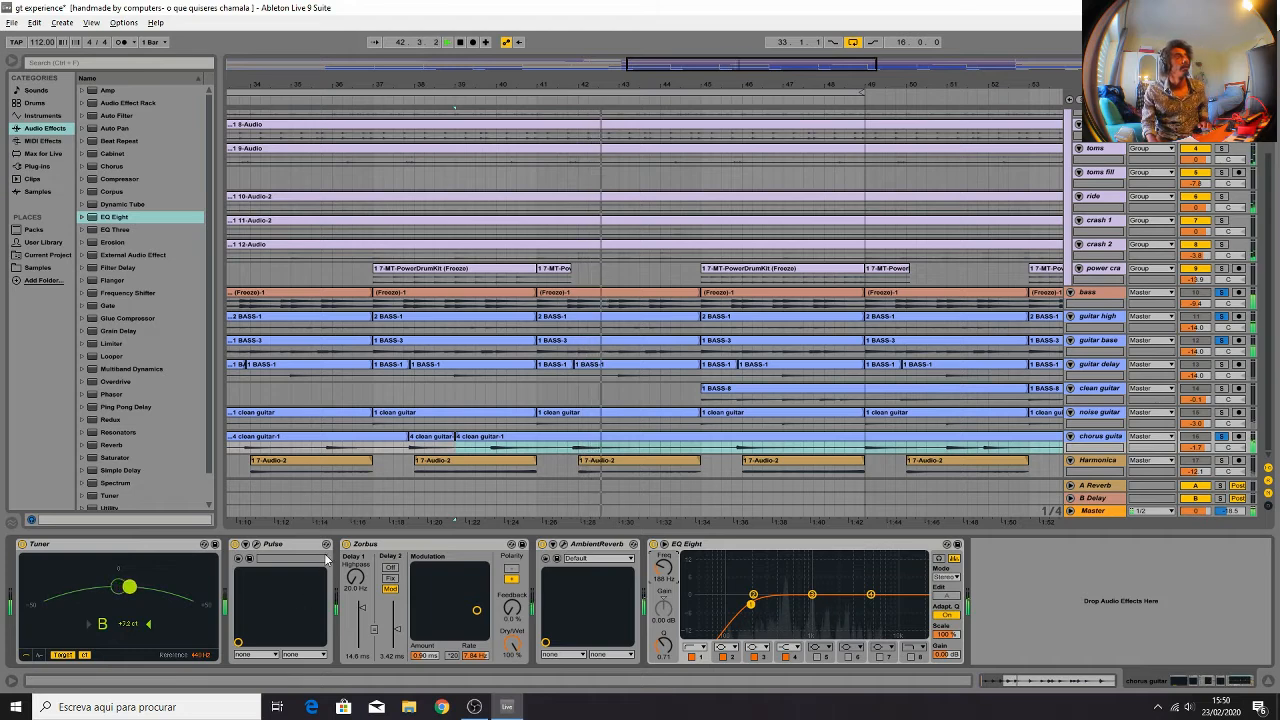
key("space")
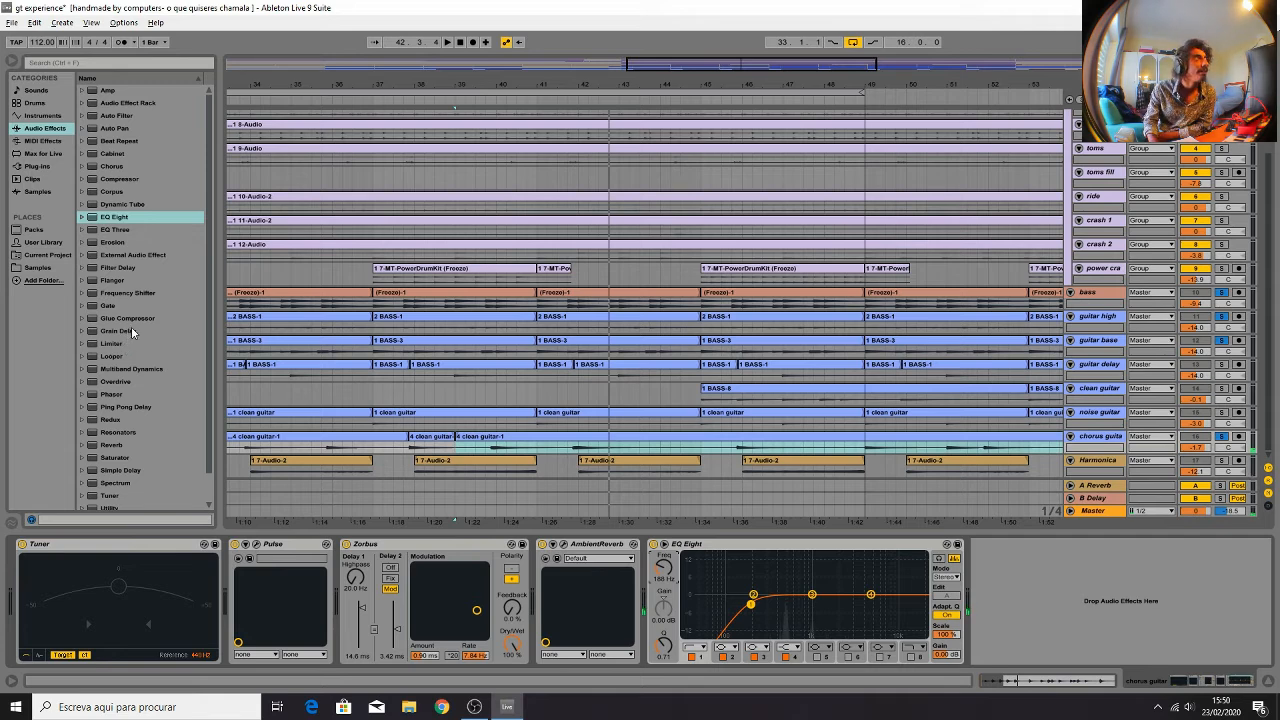
Add the MJUCjr compressor after the chorus guitar's EQ Eight and raise Compress to 14.9 during playback
left_click(38, 166)
left_click_drag(136, 453, 1182, 586)
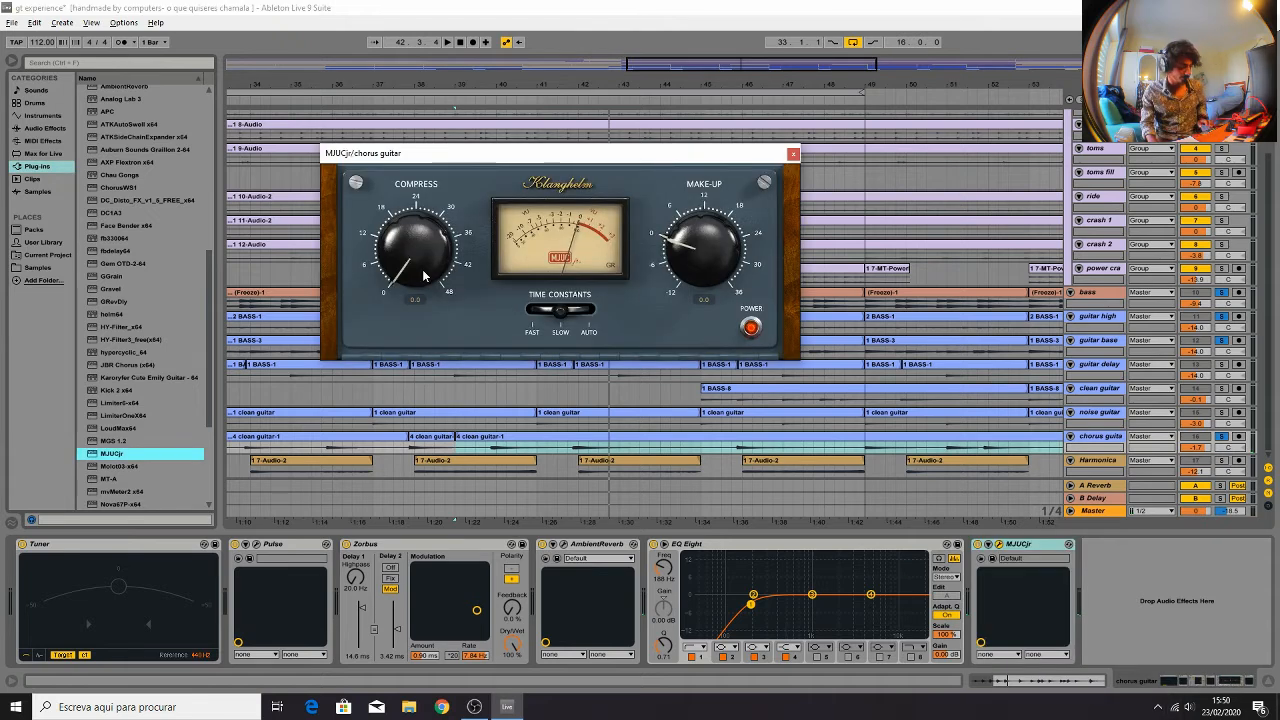
key("space")
left_click_drag(423, 276, 415, 246)
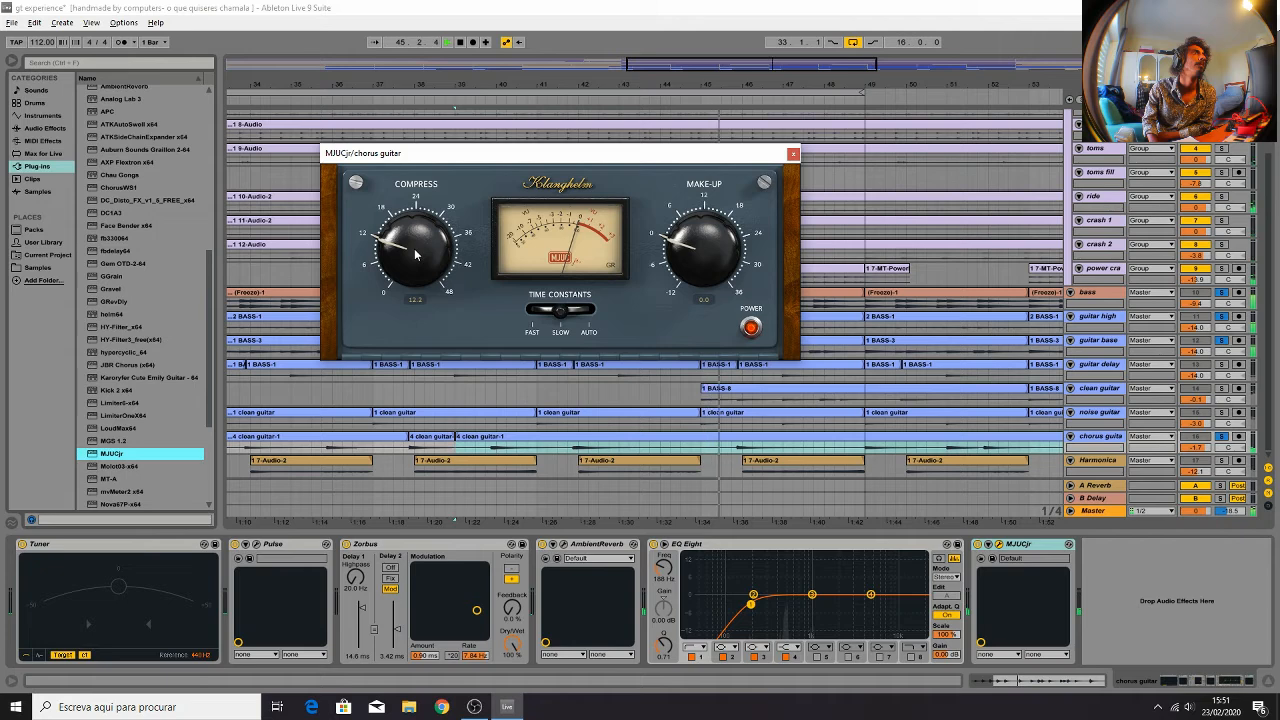
left_click_drag(415, 250, 415, 240)
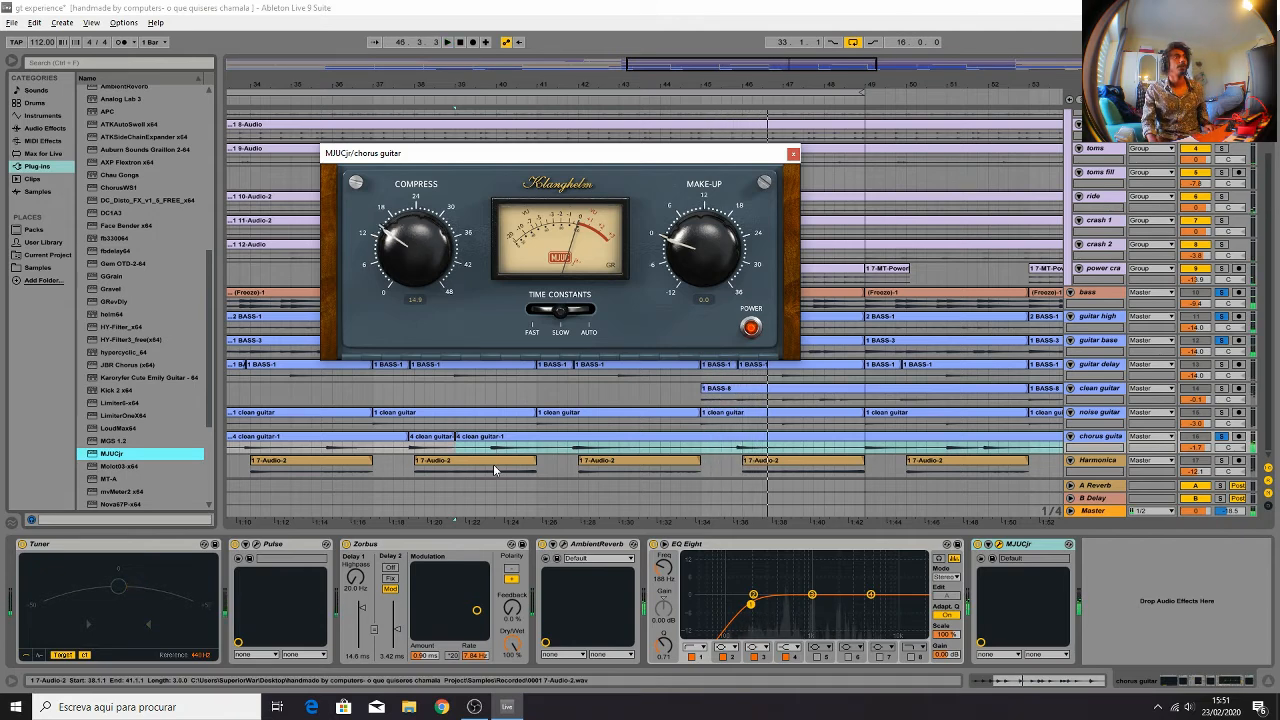
Replay the chorus guitar from 37.4 and set MJUCjr's Compress to 21.2 and Make-Up to 2.5
left_click(404, 450)
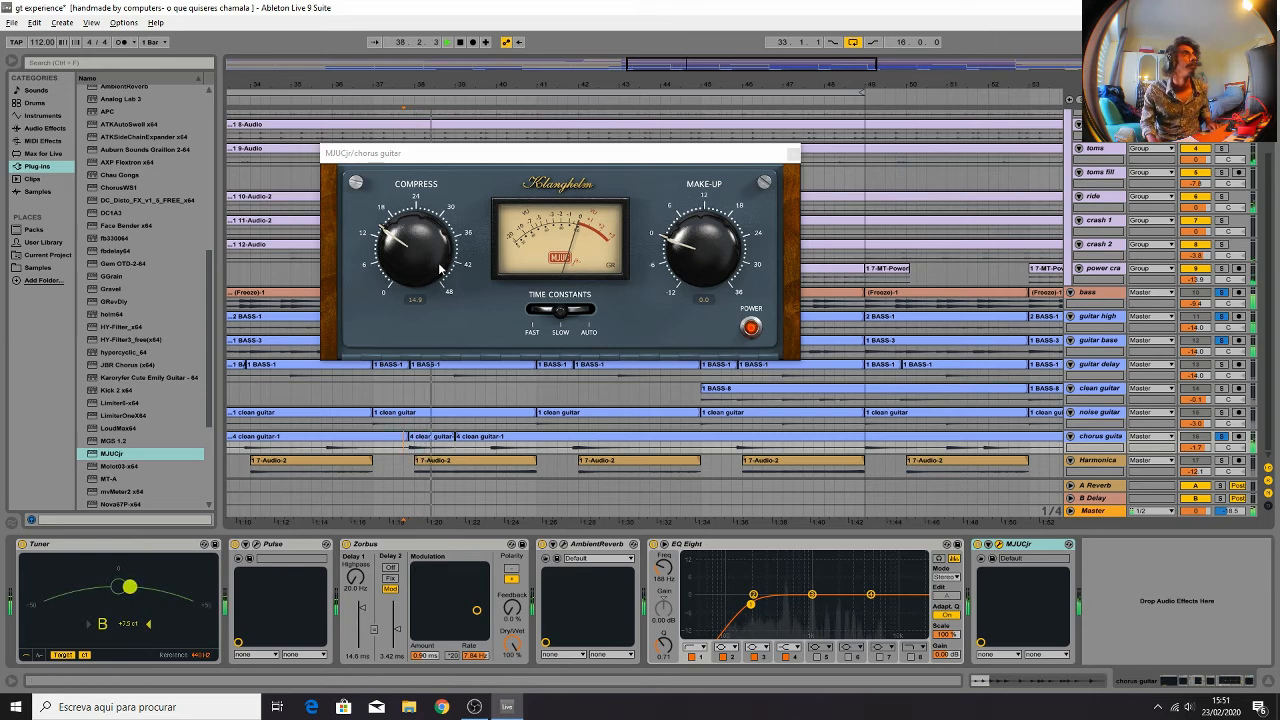
left_click_drag(440, 268, 432, 317)
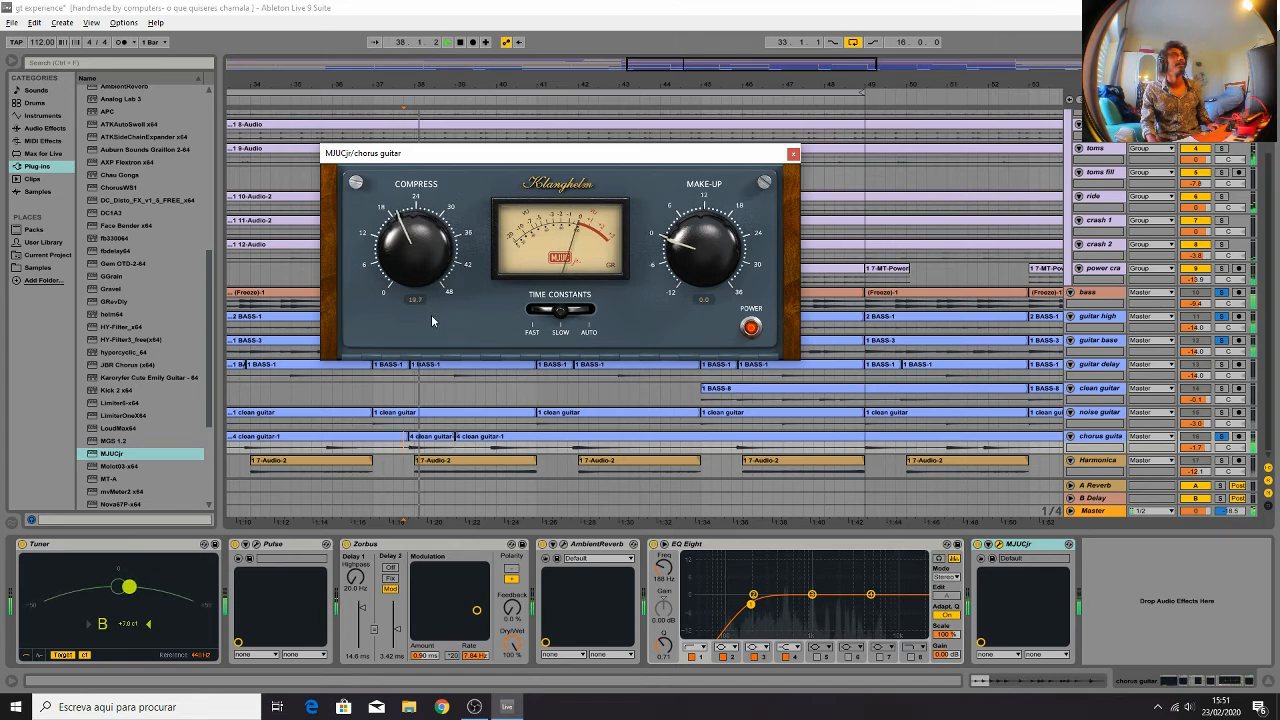
left_click_drag(425, 238, 425, 223)
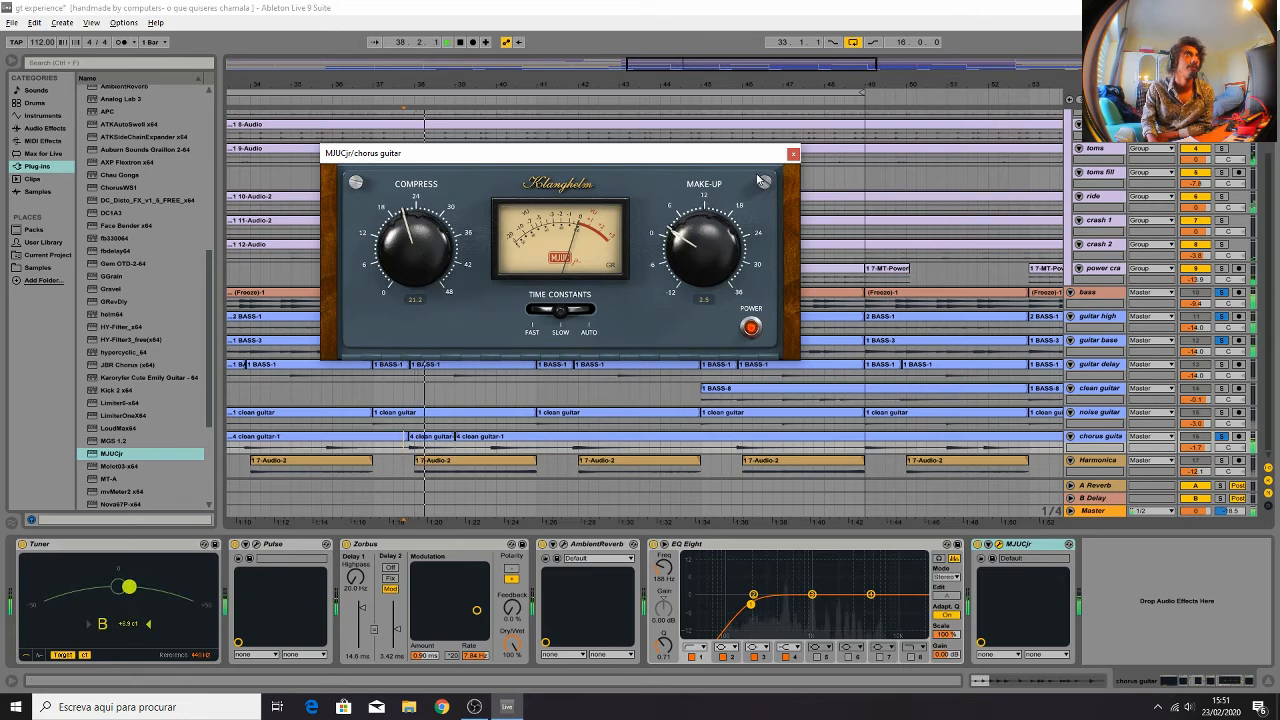
left_click(794, 154)
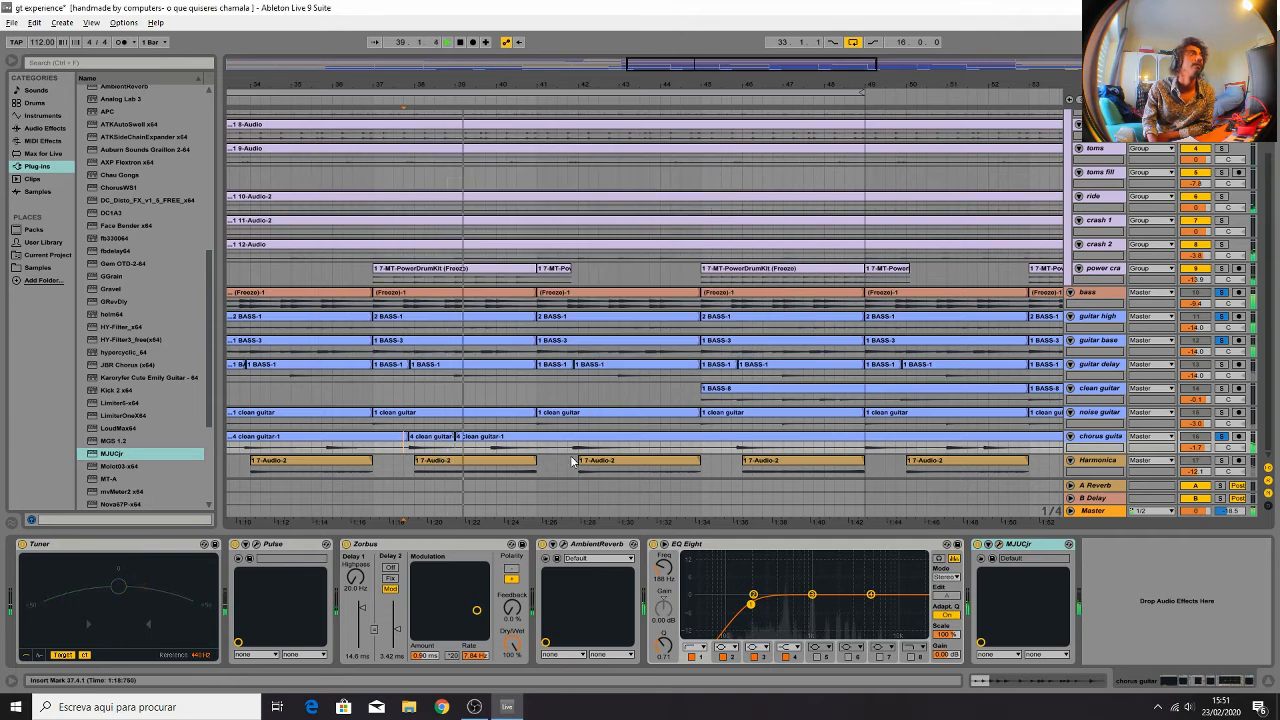
left_click(999, 545)
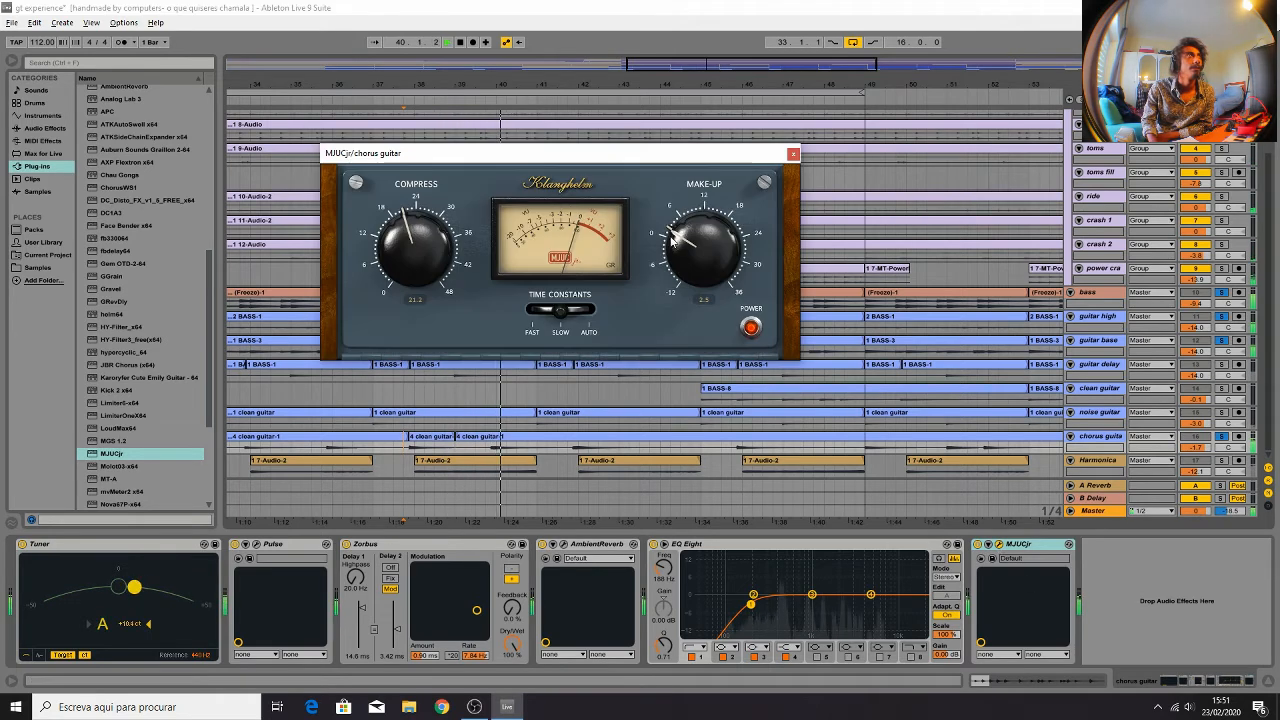
left_click(794, 154)
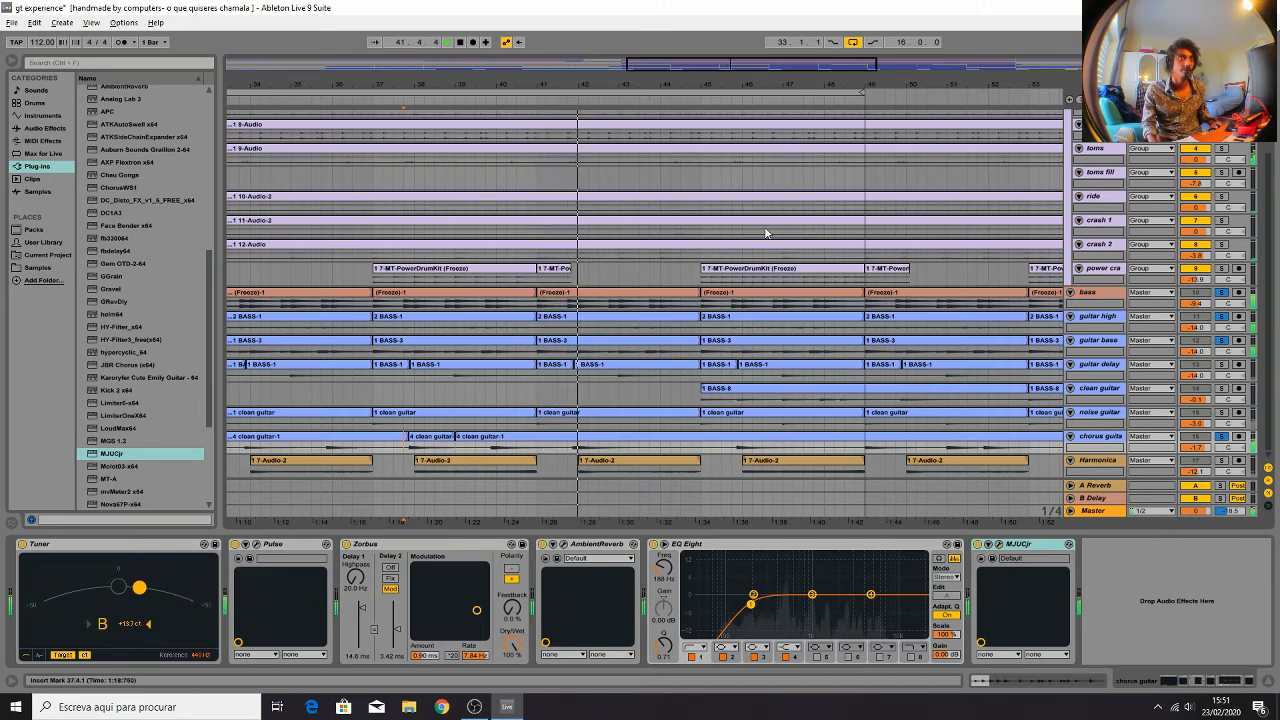
Check the playing tracks' levels in the mixer, and return to the arrangement
key("Tab")
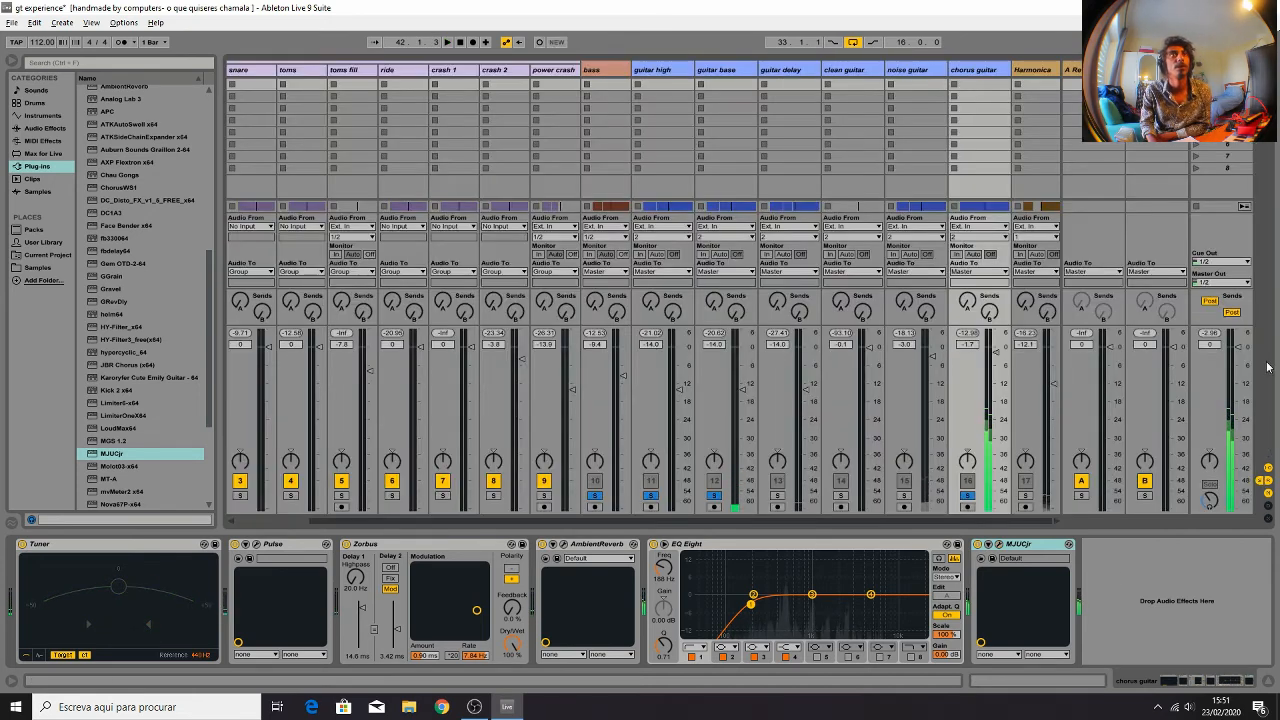
key("space")
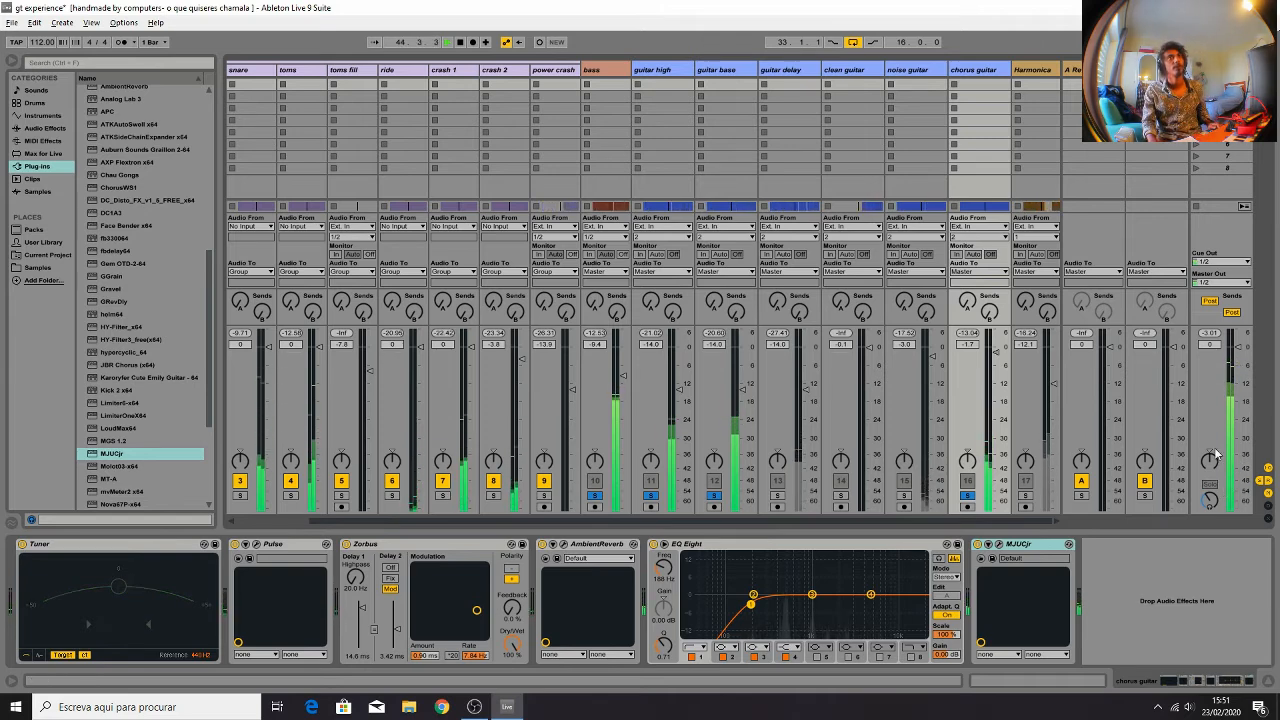
key("Tab")
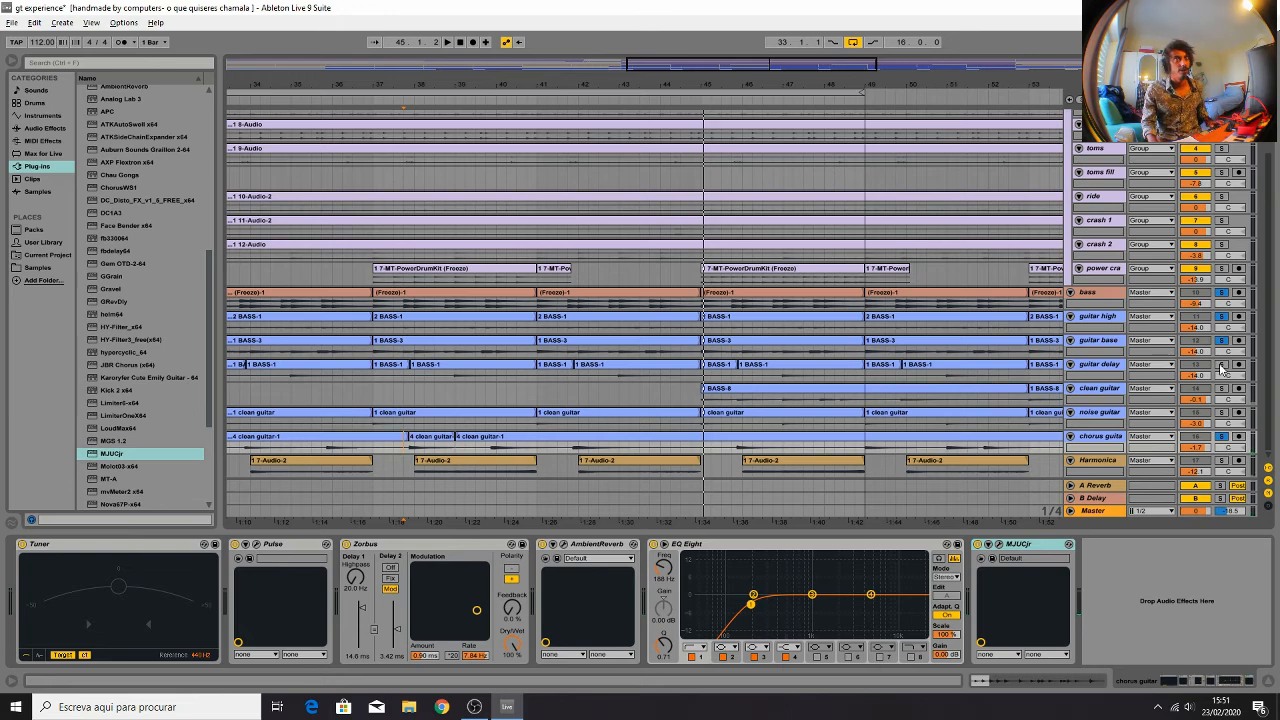
Solo the guitar delay track and play the arrangement from 36.3
left_click(1092, 374)
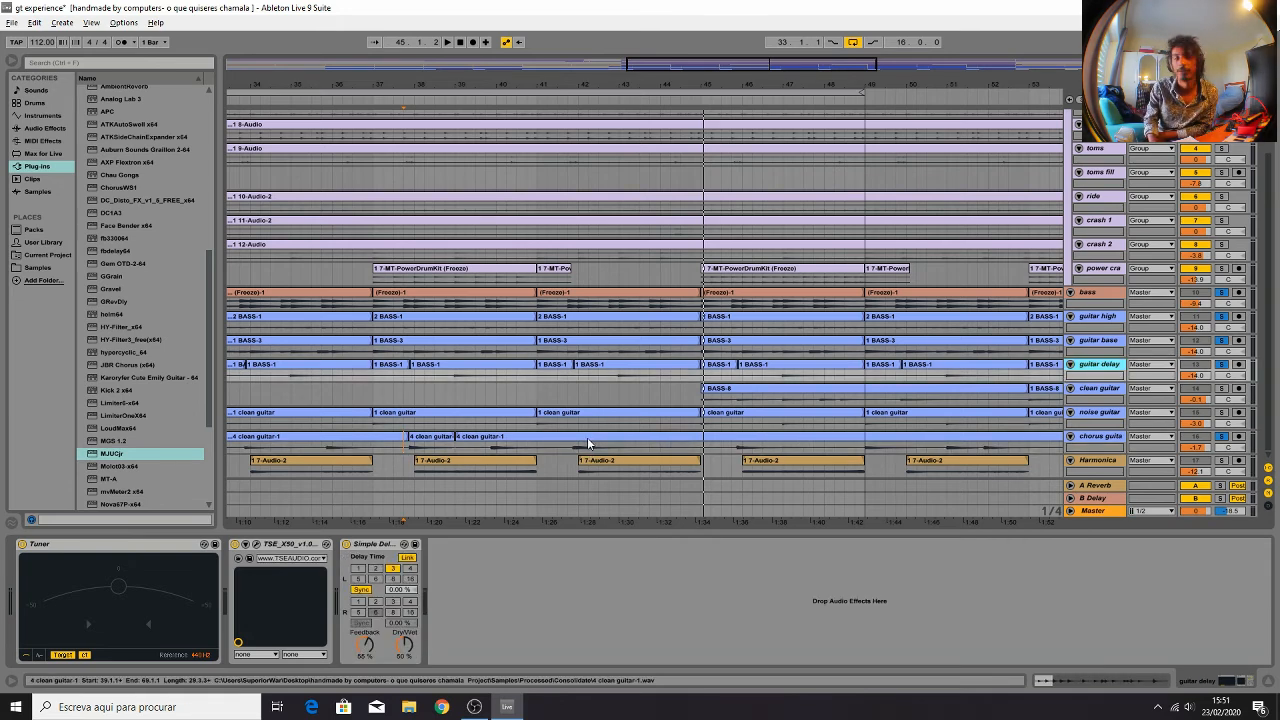
left_click(600, 378)
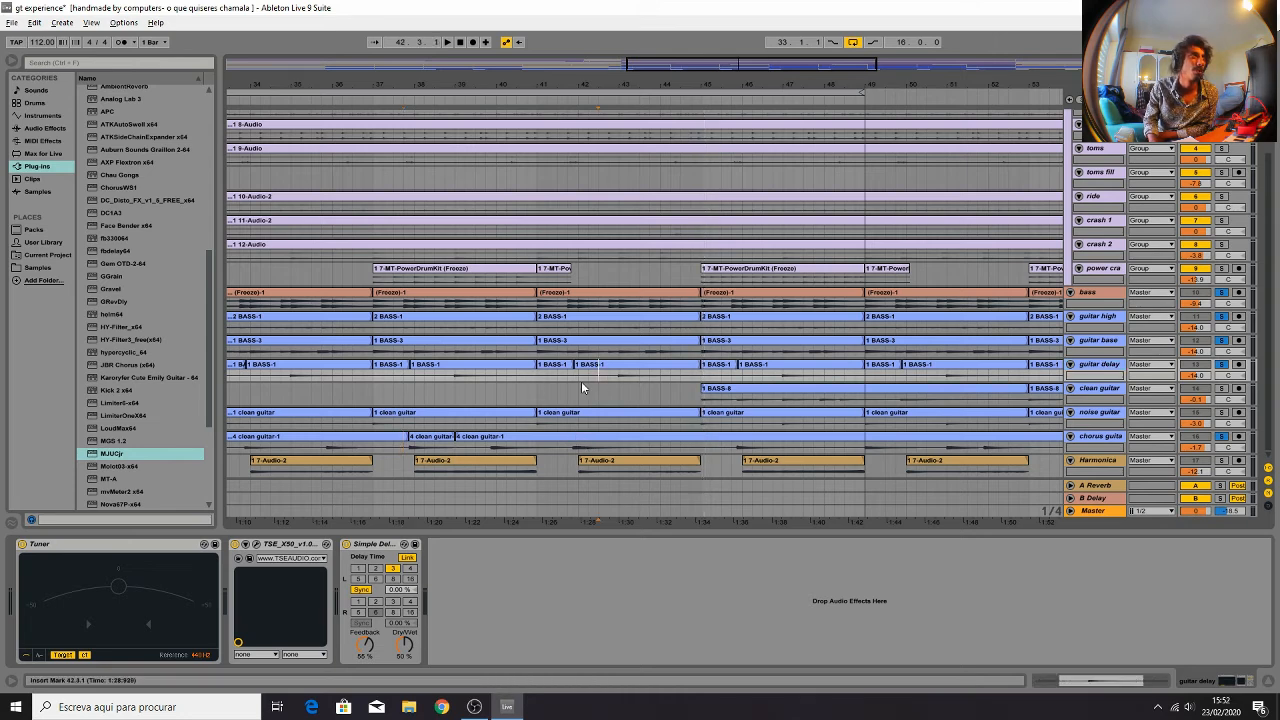
left_click(370, 368)
left_click(374, 376)
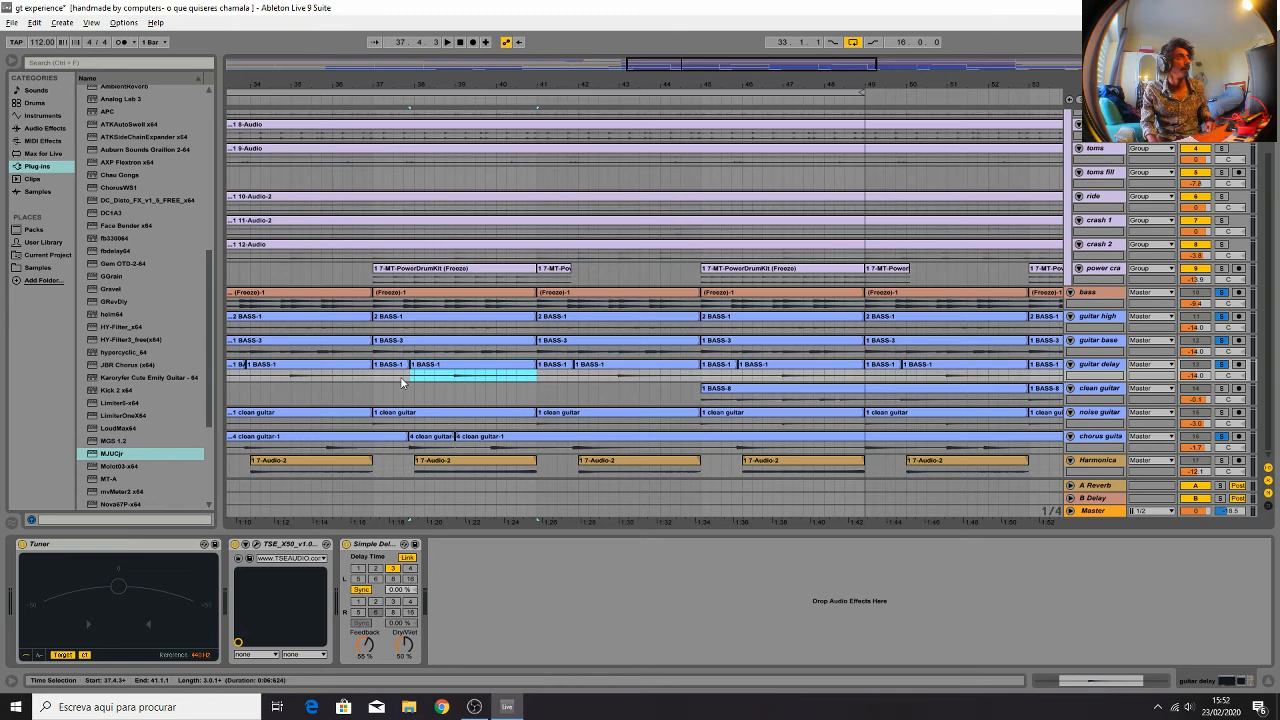
left_click(358, 380)
key("space")
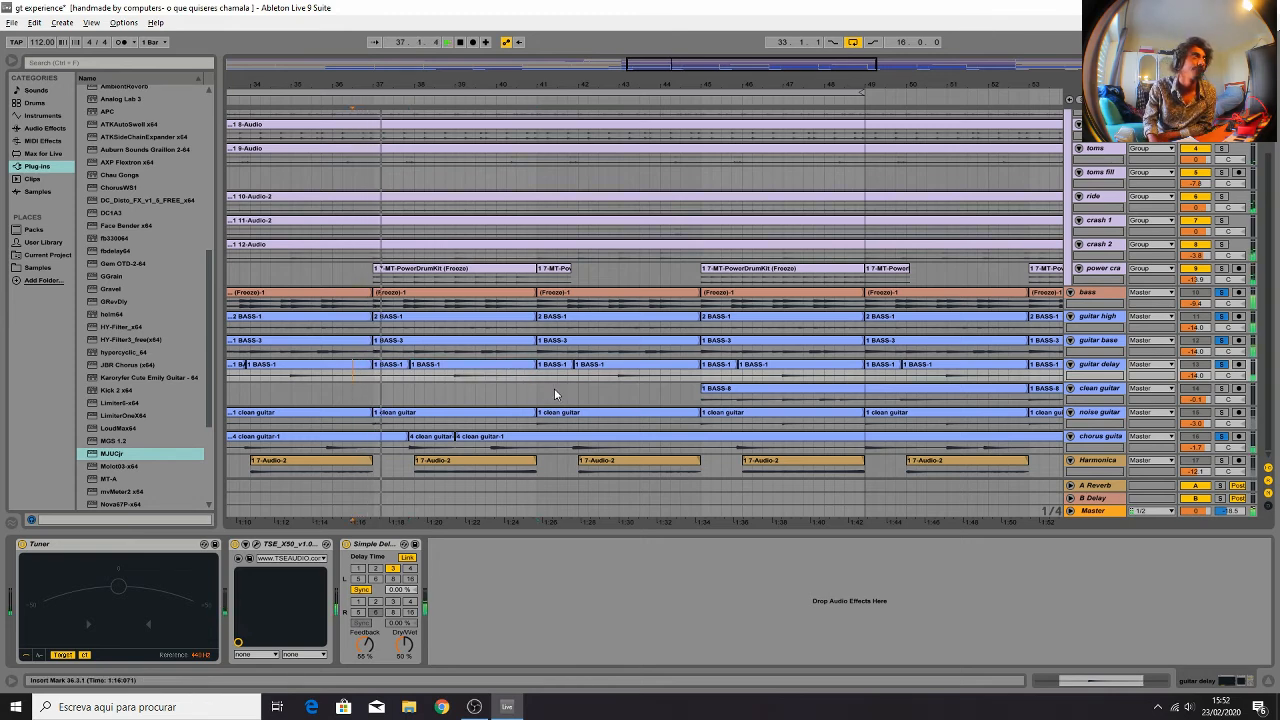
Raise the guitar delay track's volume to -7.2 dB with its mixer fader, return to the arrangement, and save the project
key("Tab")
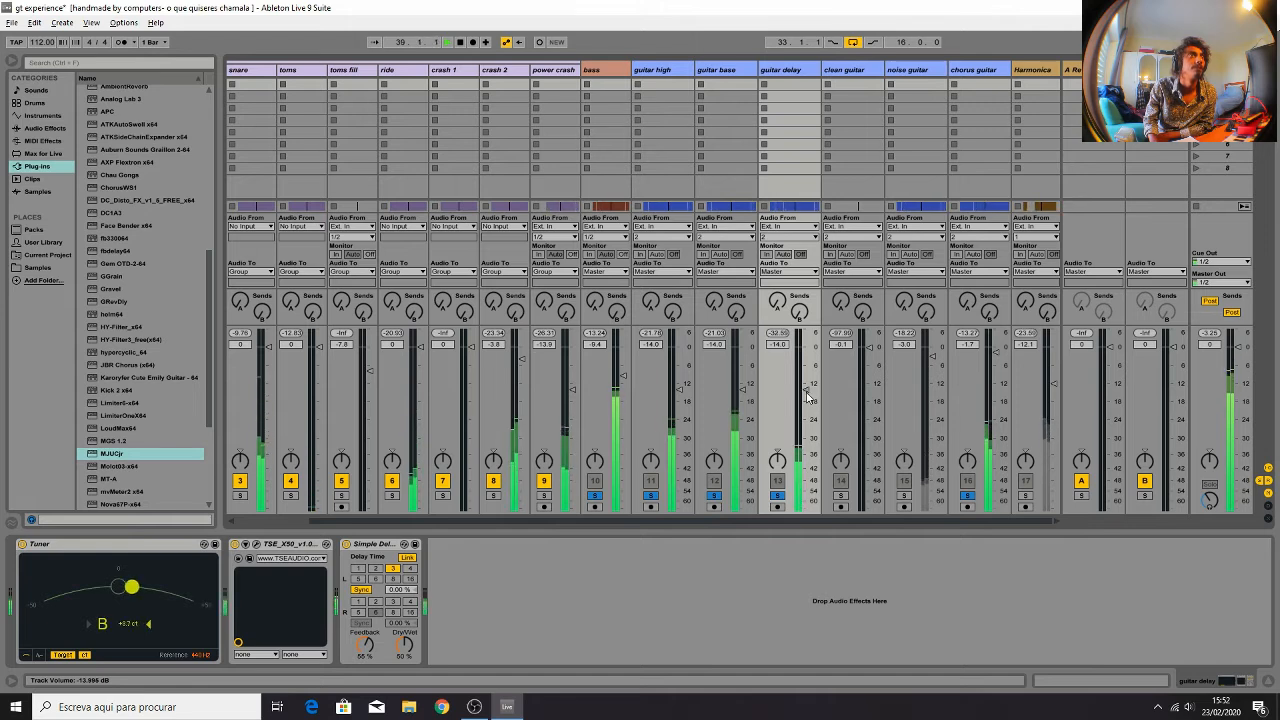
left_click_drag(807, 396, 807, 368)
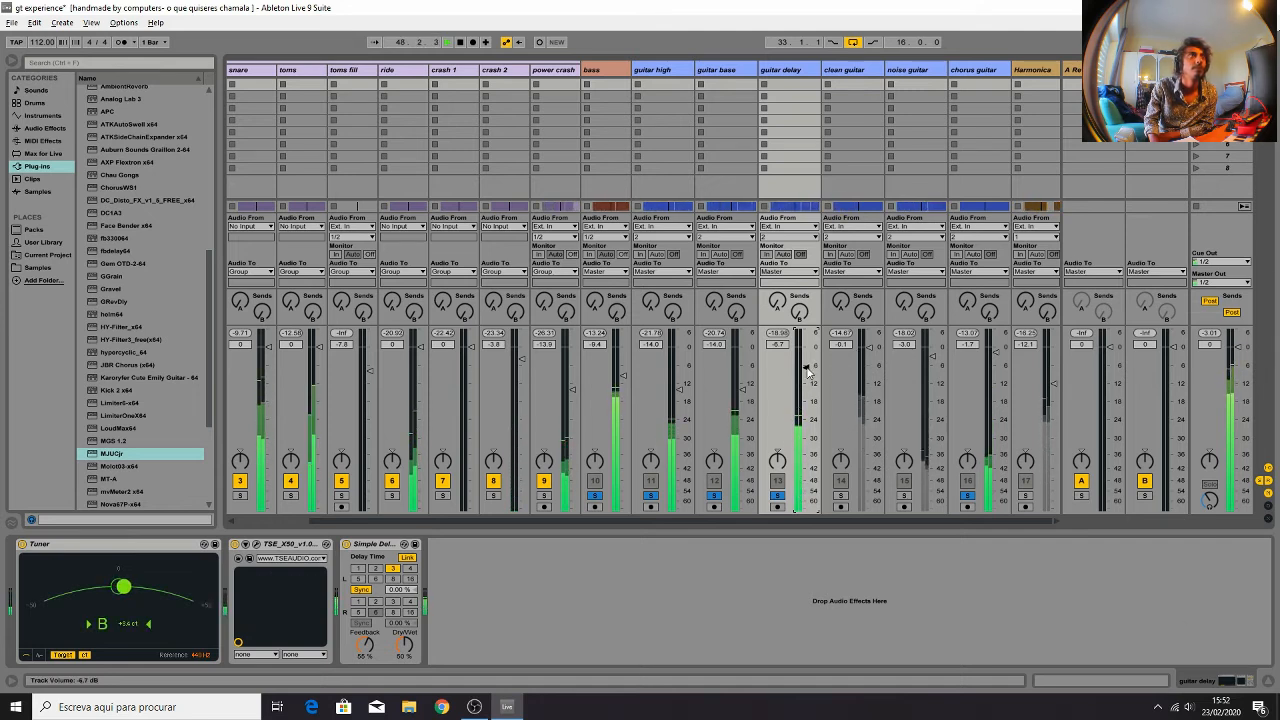
key("Tab")
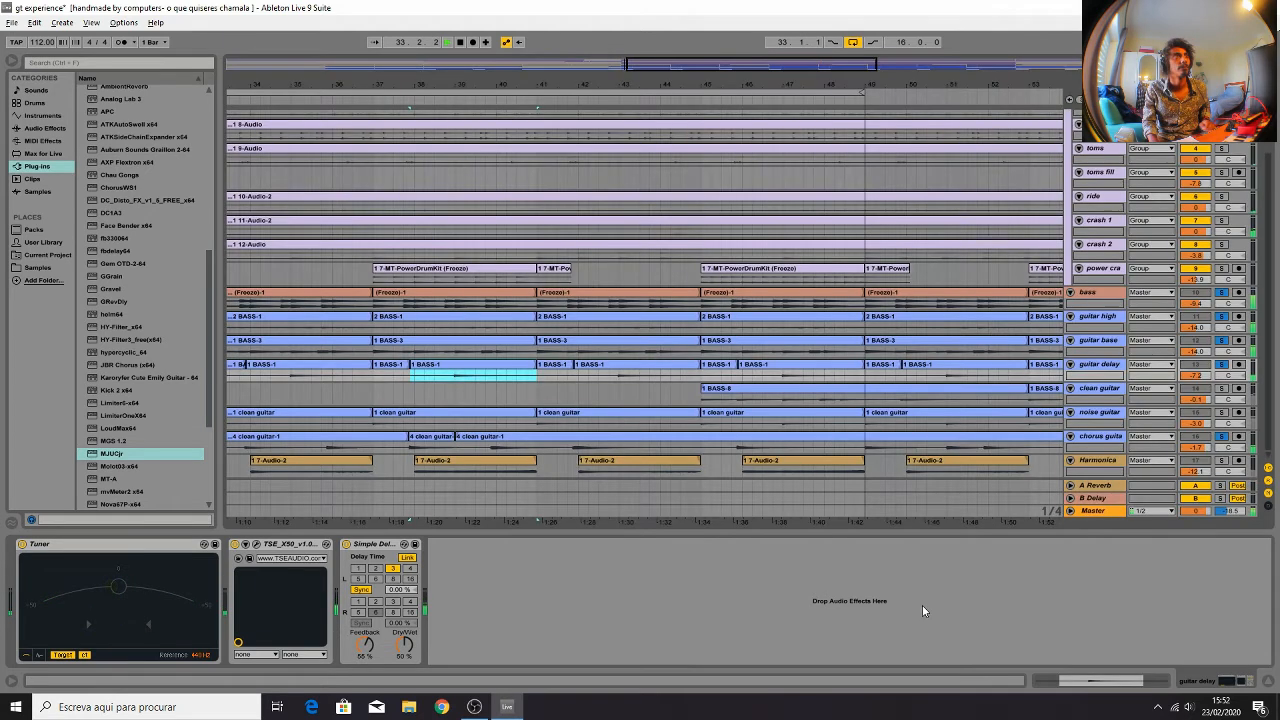
key("space")
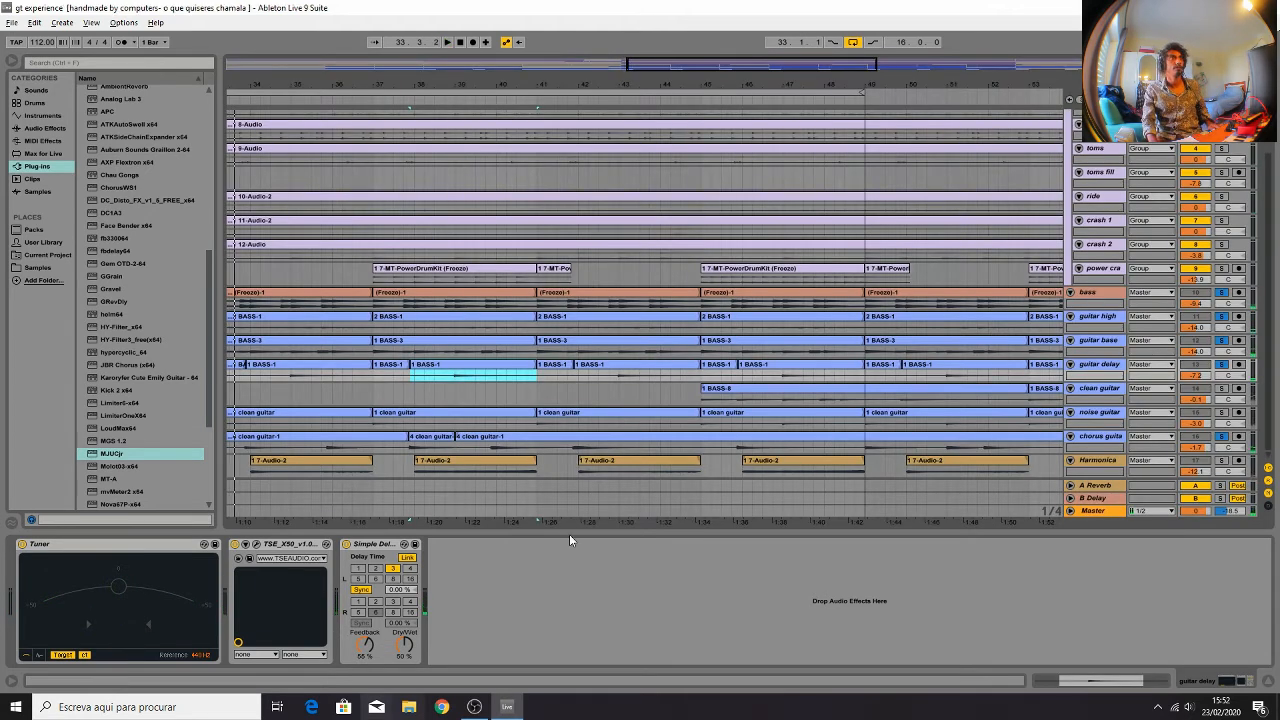
left_click(544, 399)
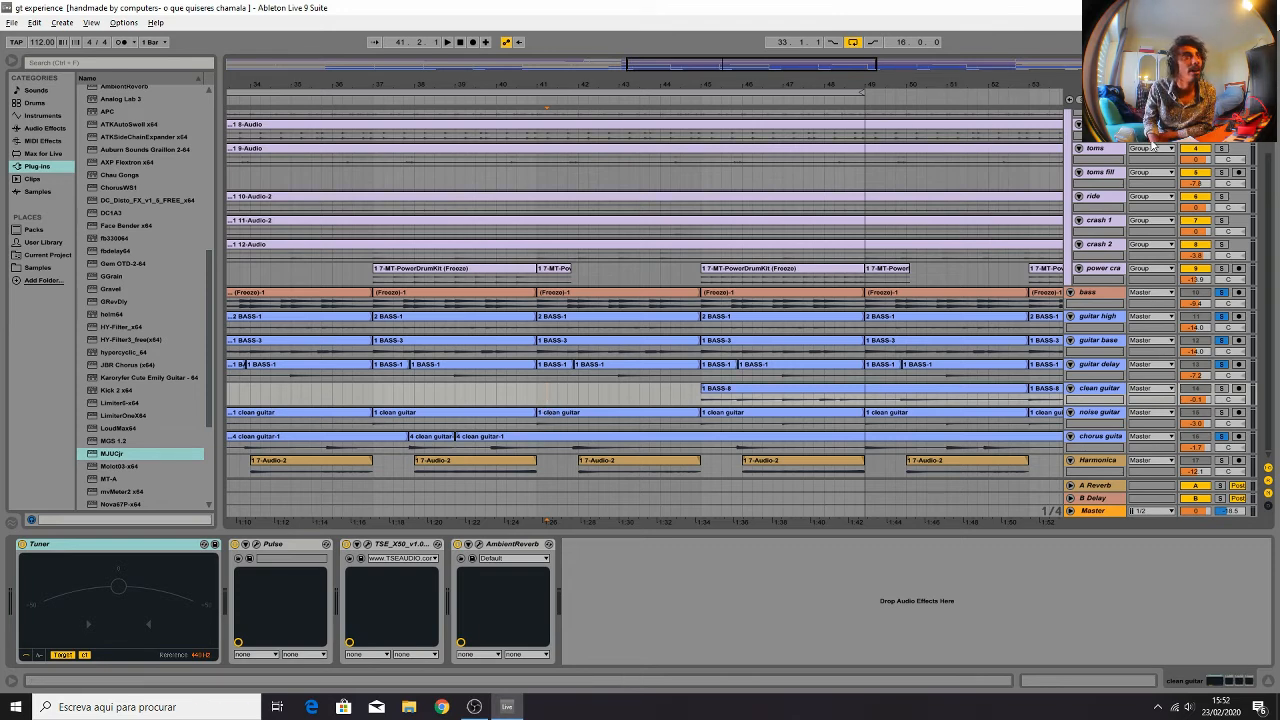
Play the arrangement while checking the guitar delay track's level in the mixer, and select its clip running from 41.4.3 to 45.1.1
key("Tab")
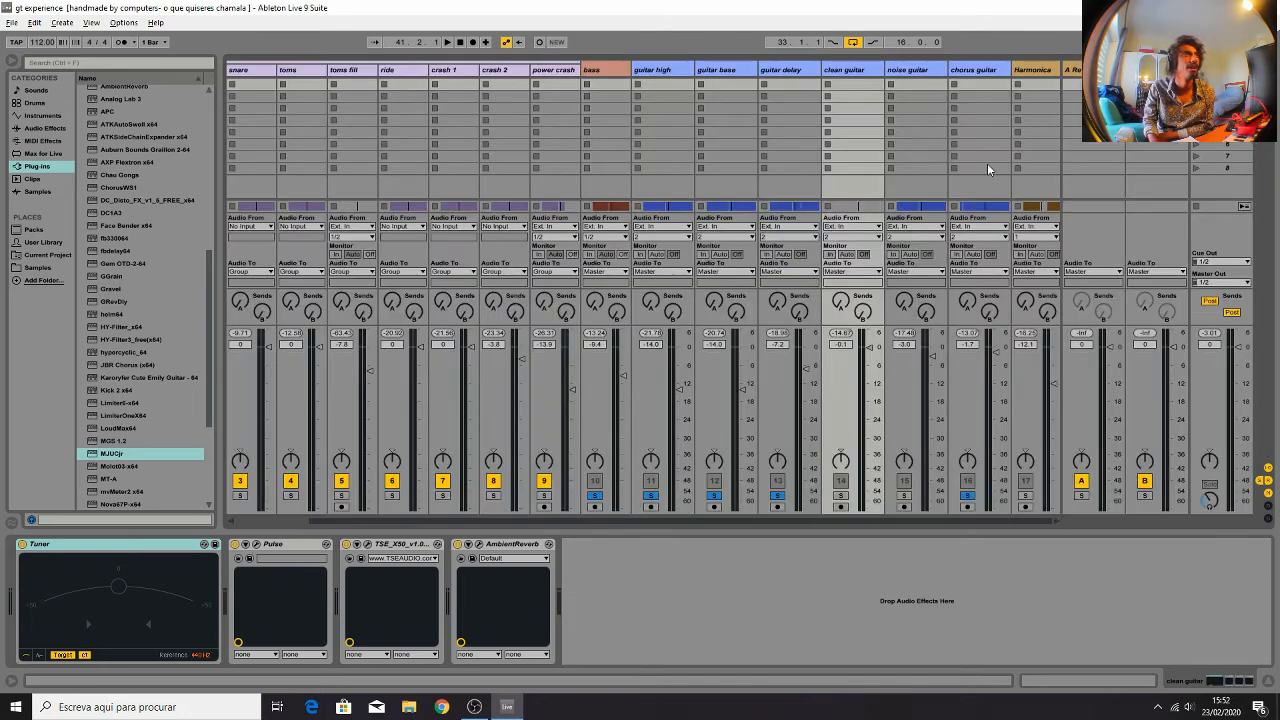
left_click(790, 70)
key("space")
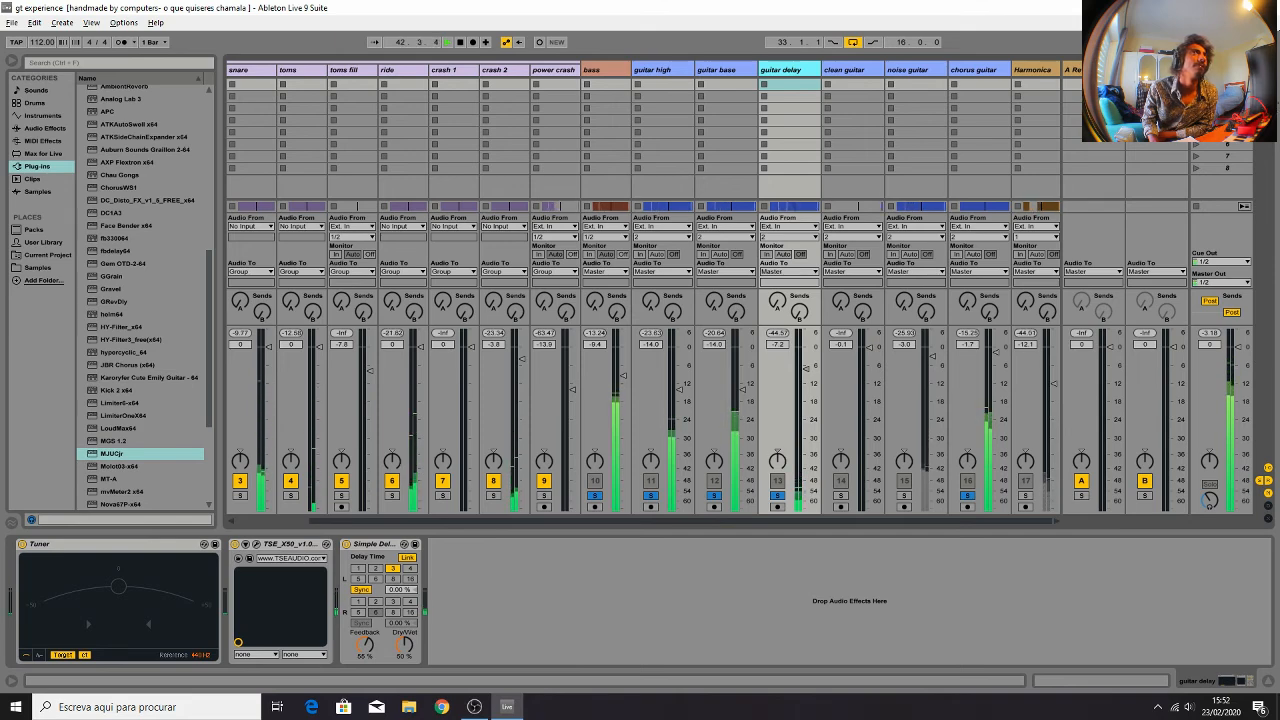
key("Tab")
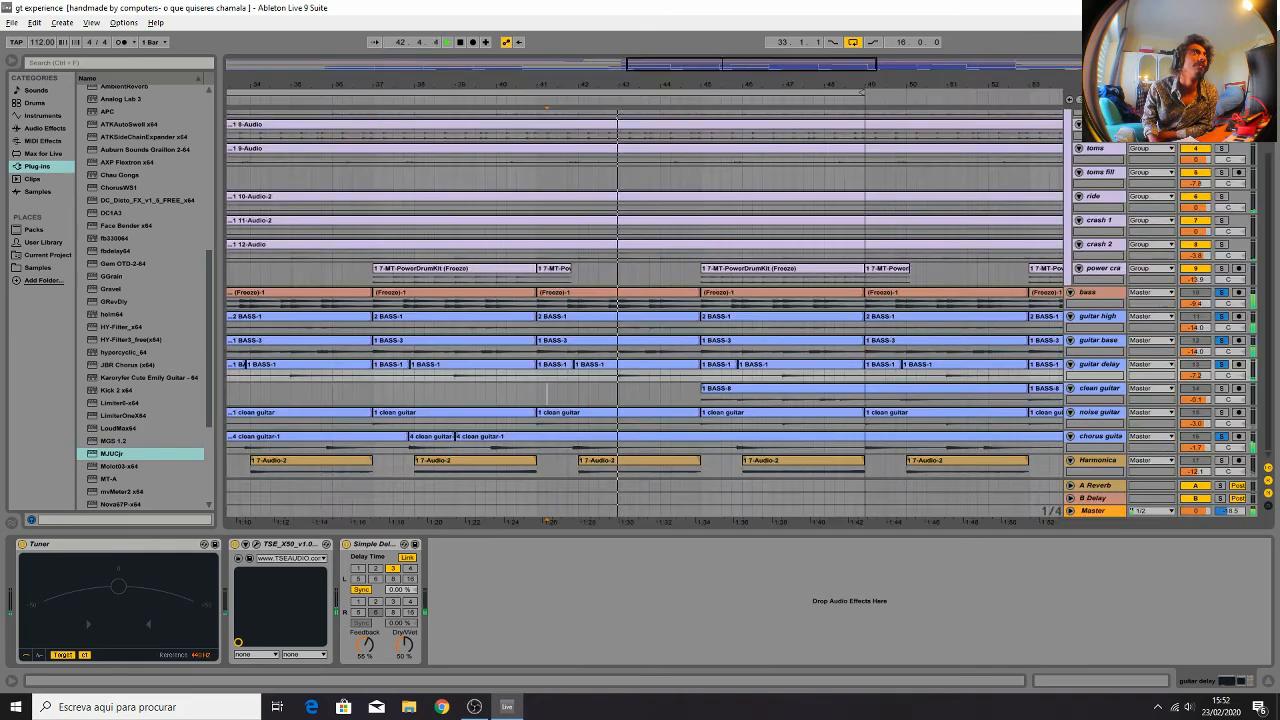
left_click(643, 372)
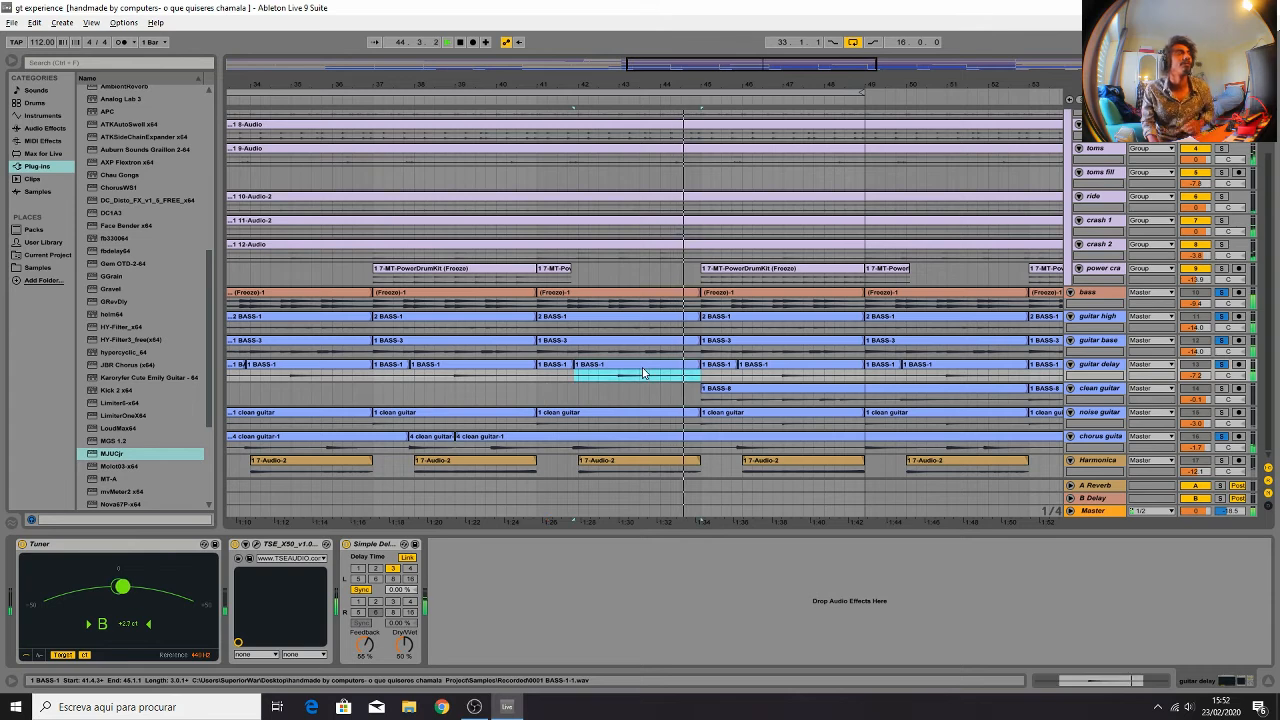
key("space")
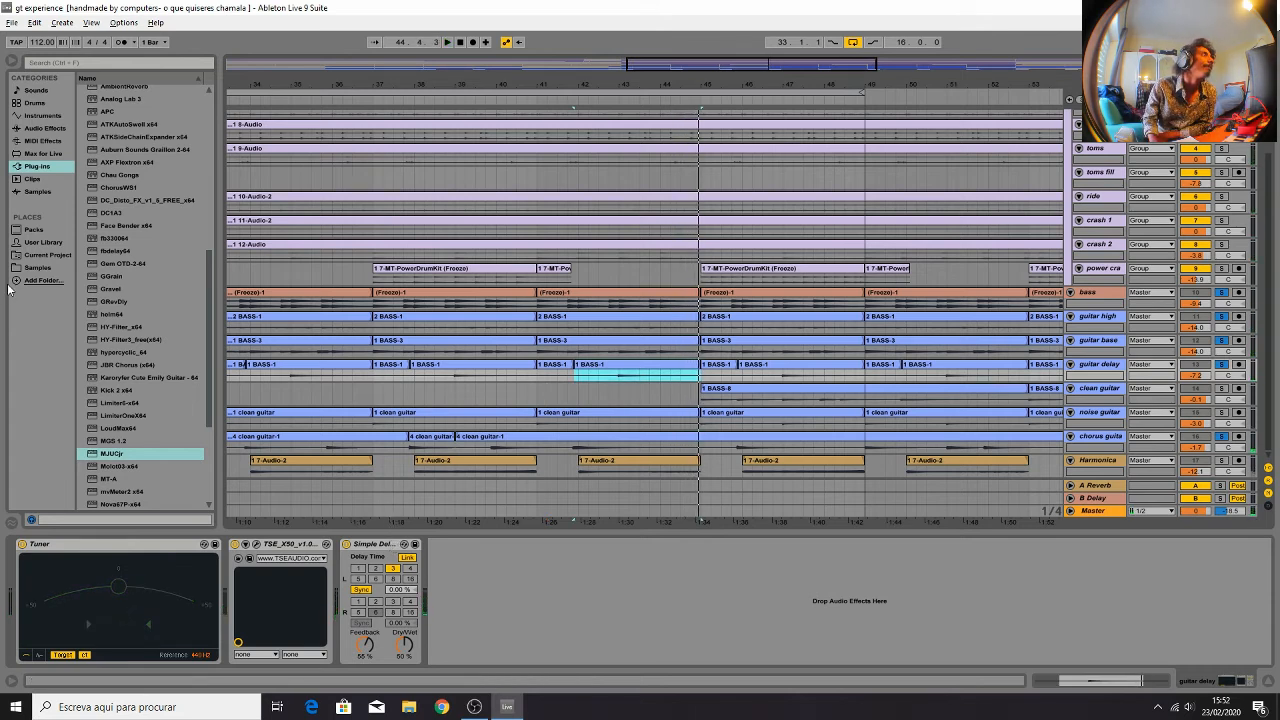
Add AmbientReverb to the guitar delay track with Decay 1.98 sec, Size 66.5% and Wide 79.0%, listening to the selected clip
scroll(150, 200, "up", 3)
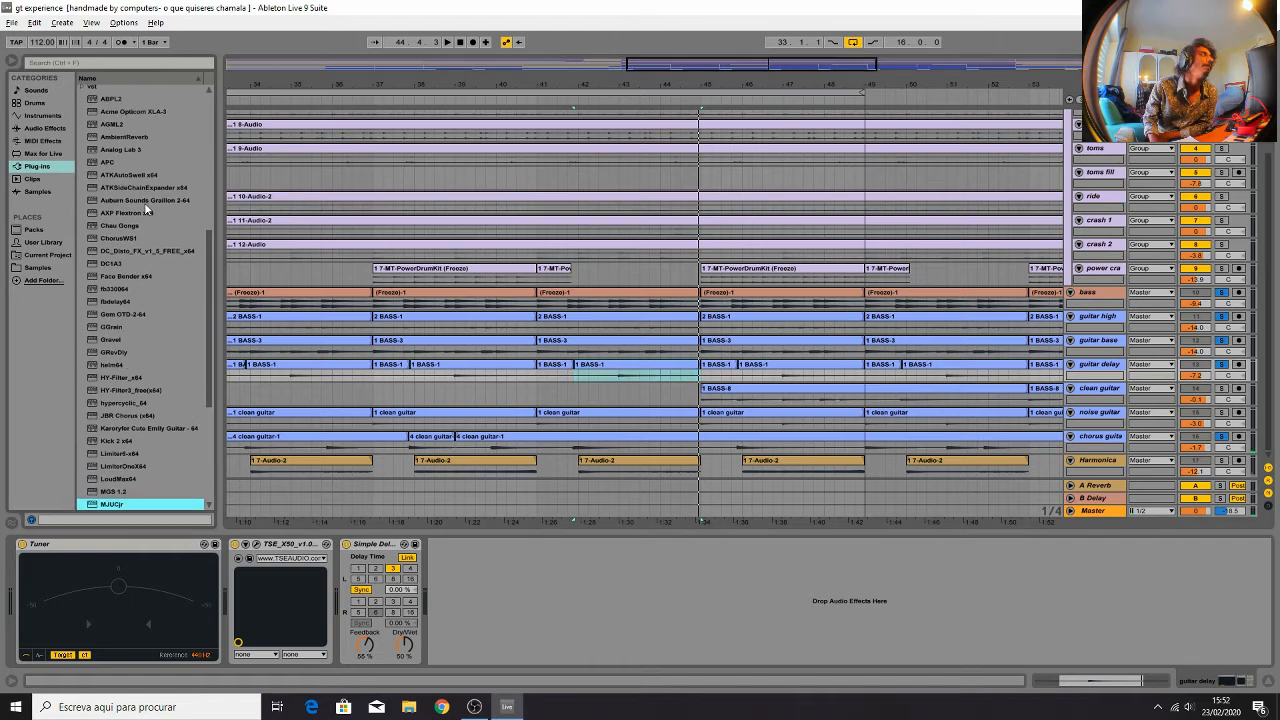
double_click(124, 138)
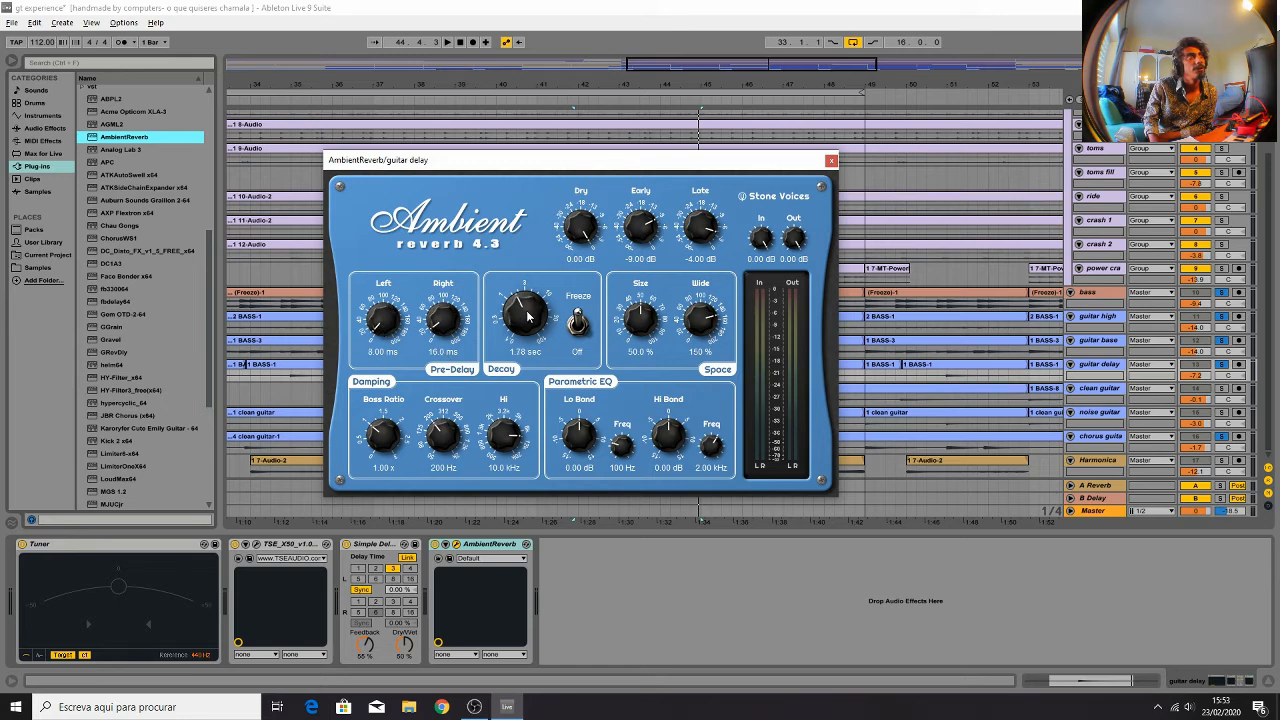
key("alt+space")
left_click(610, 161)
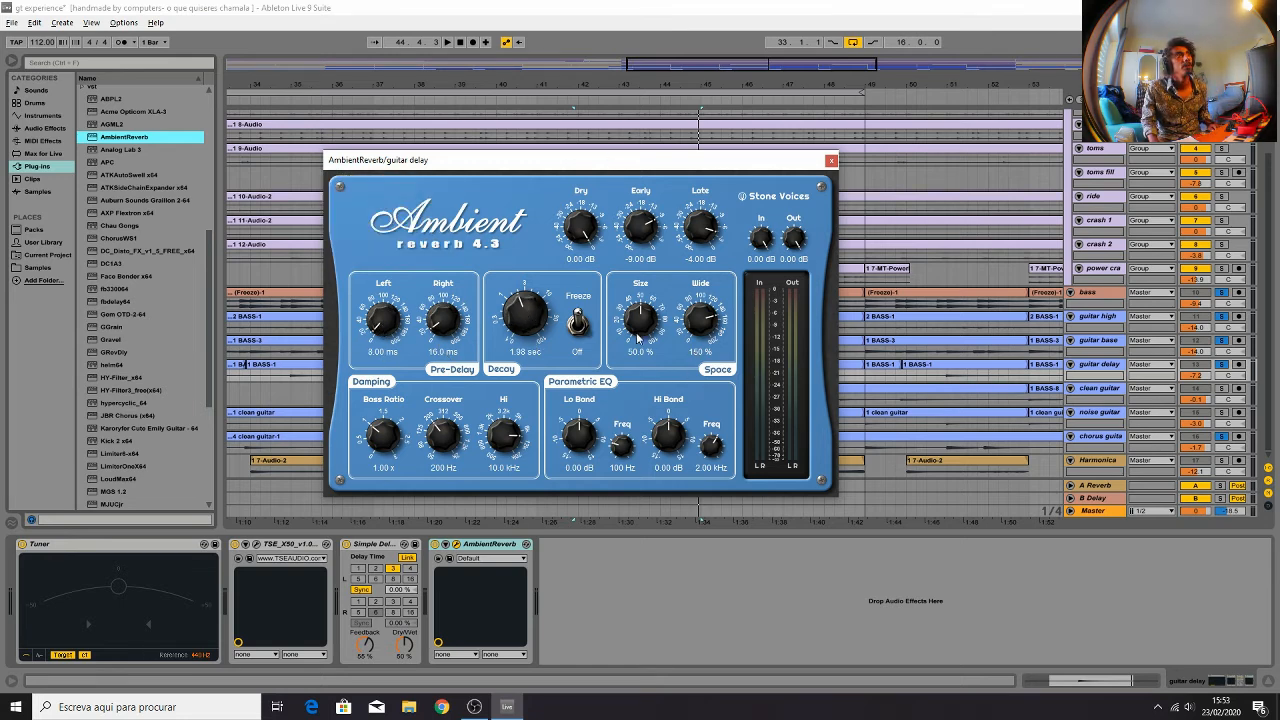
key("space")
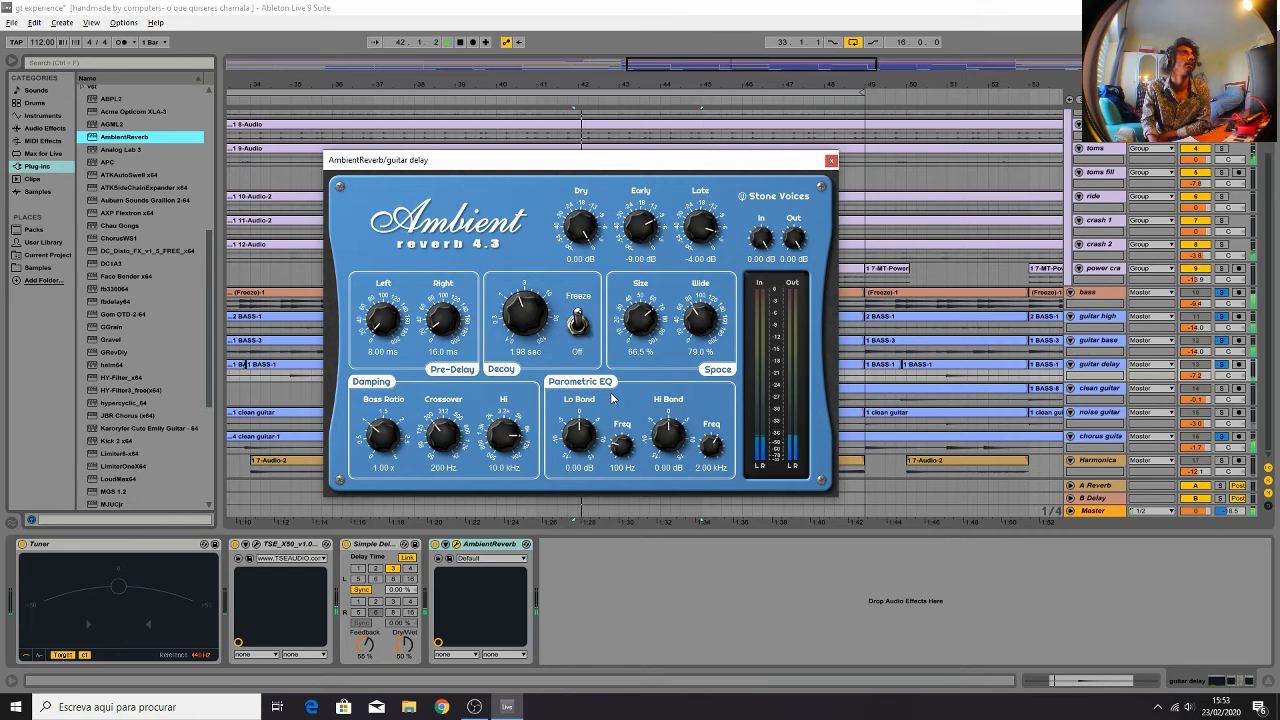
left_click(829, 162)
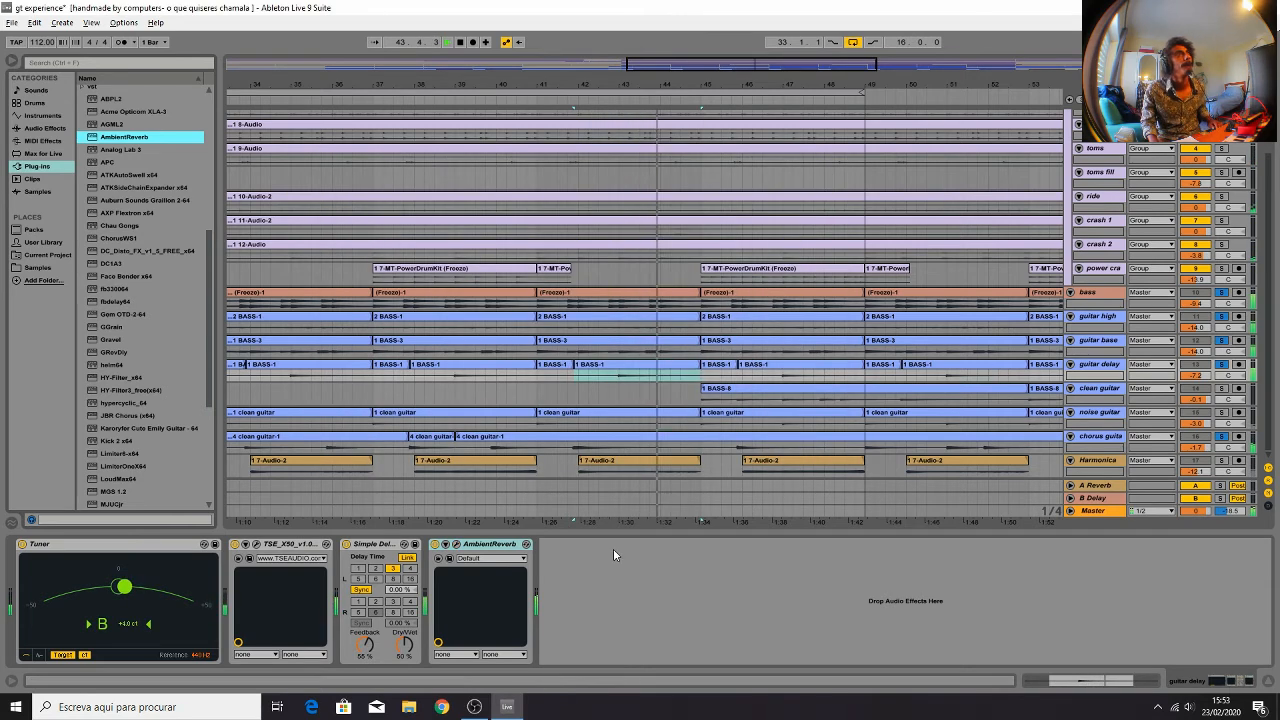
key("space")
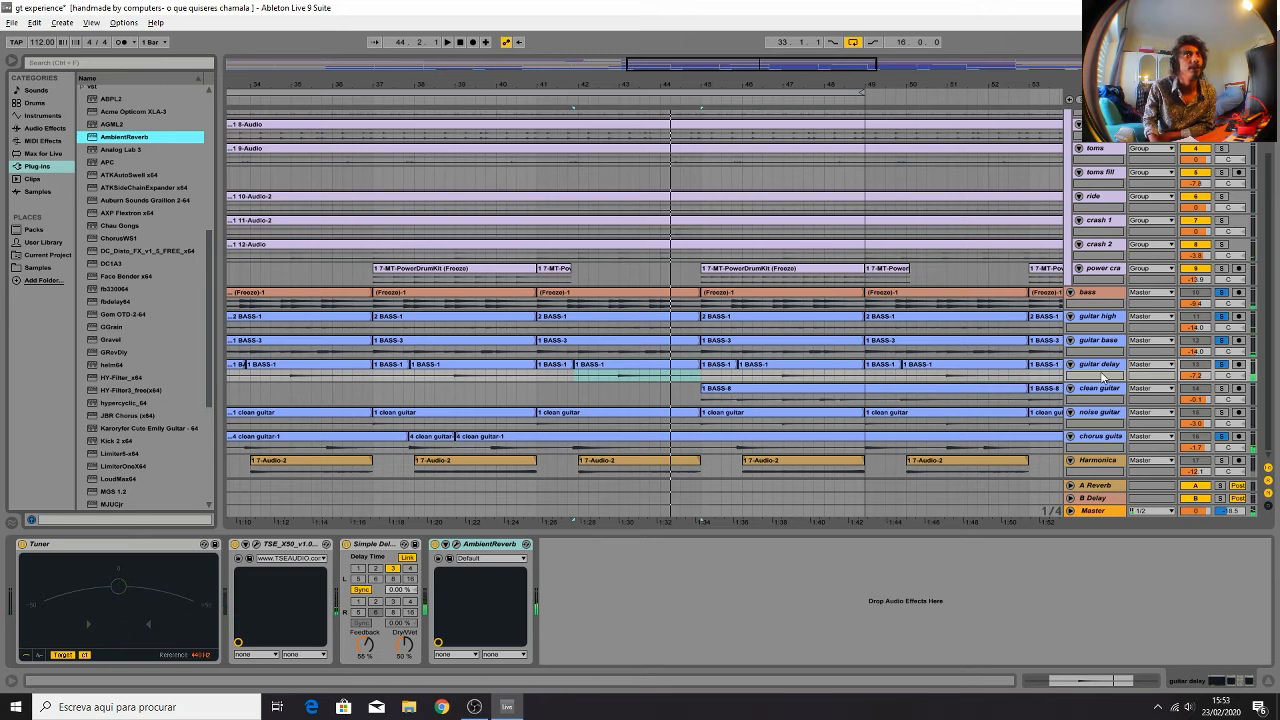
Add MJUCjr to the guitar delay track and, during playback, set Compress to 17.8 and Make-Up to 1.7
scroll(120, 431, "down", 1)
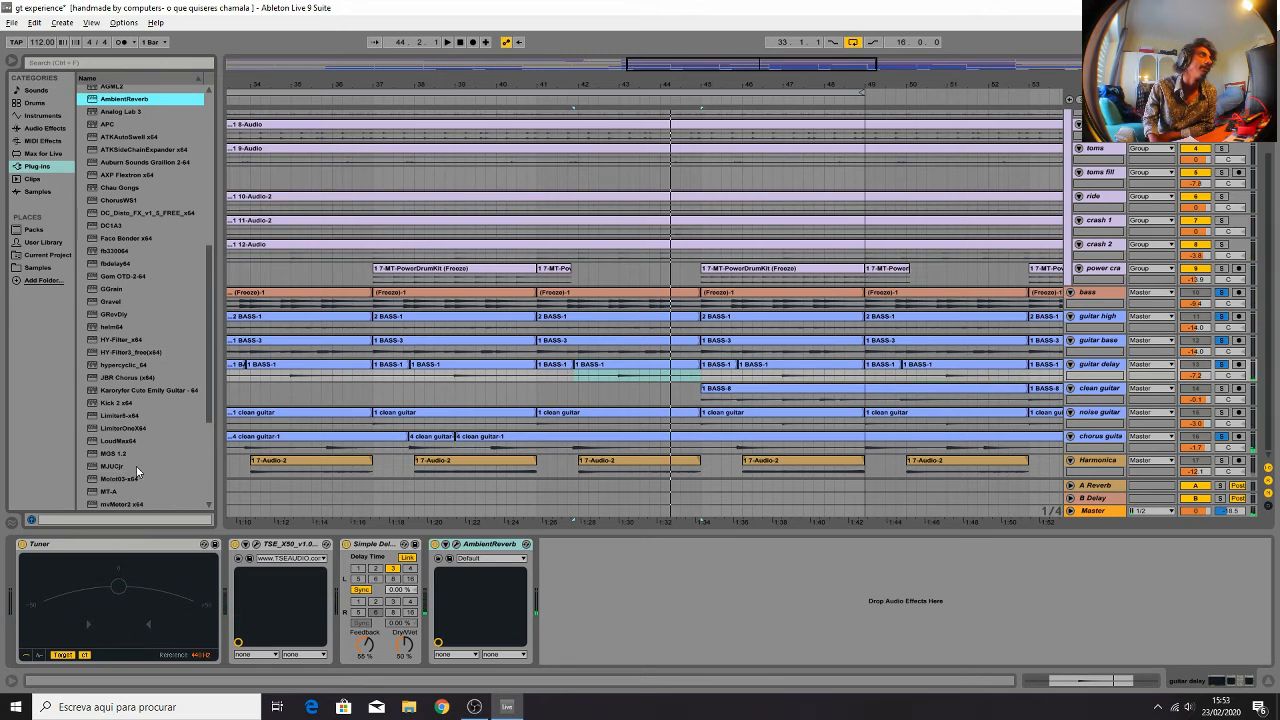
double_click(136, 466)
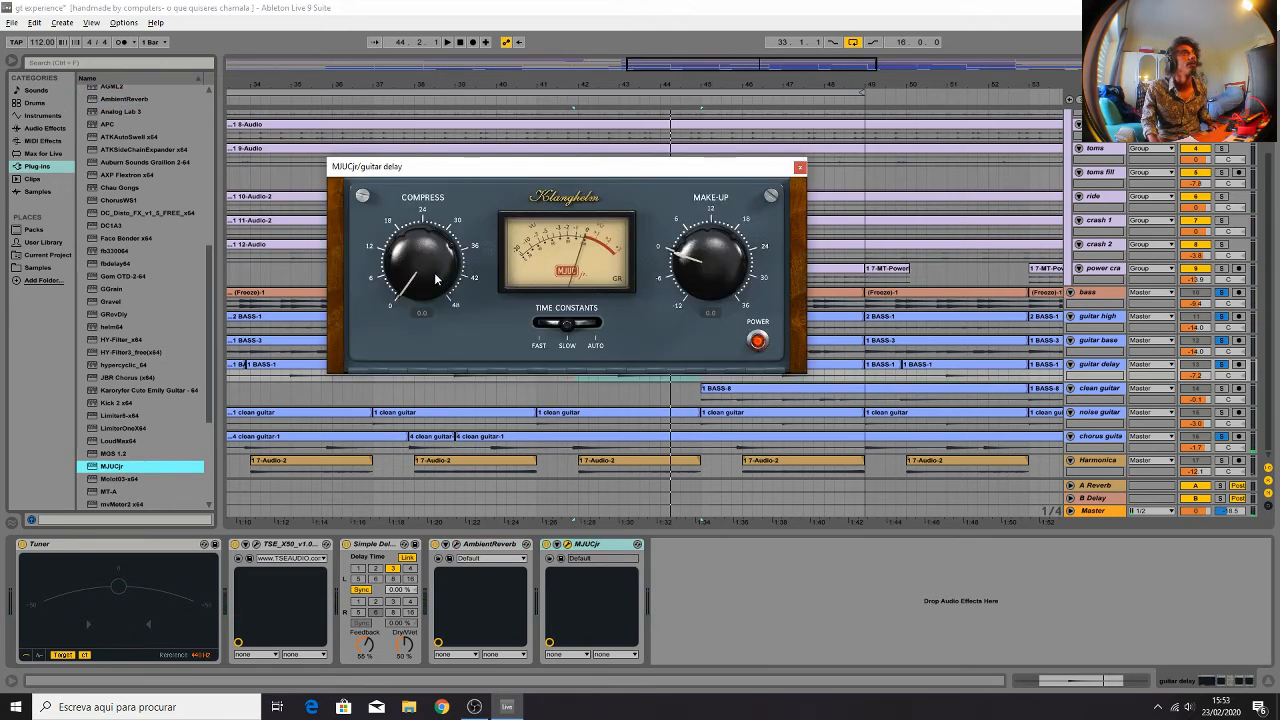
left_click_drag(436, 279, 432, 328)
key("space")
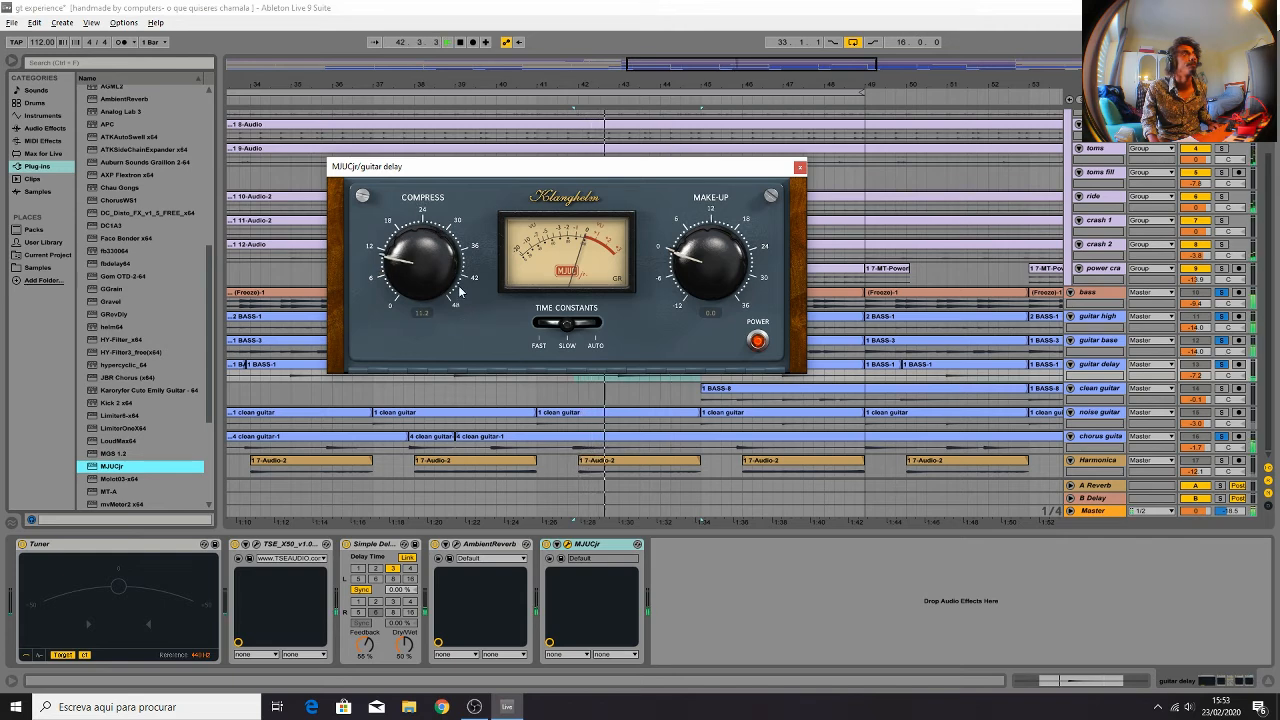
left_click_drag(422, 272, 422, 240)
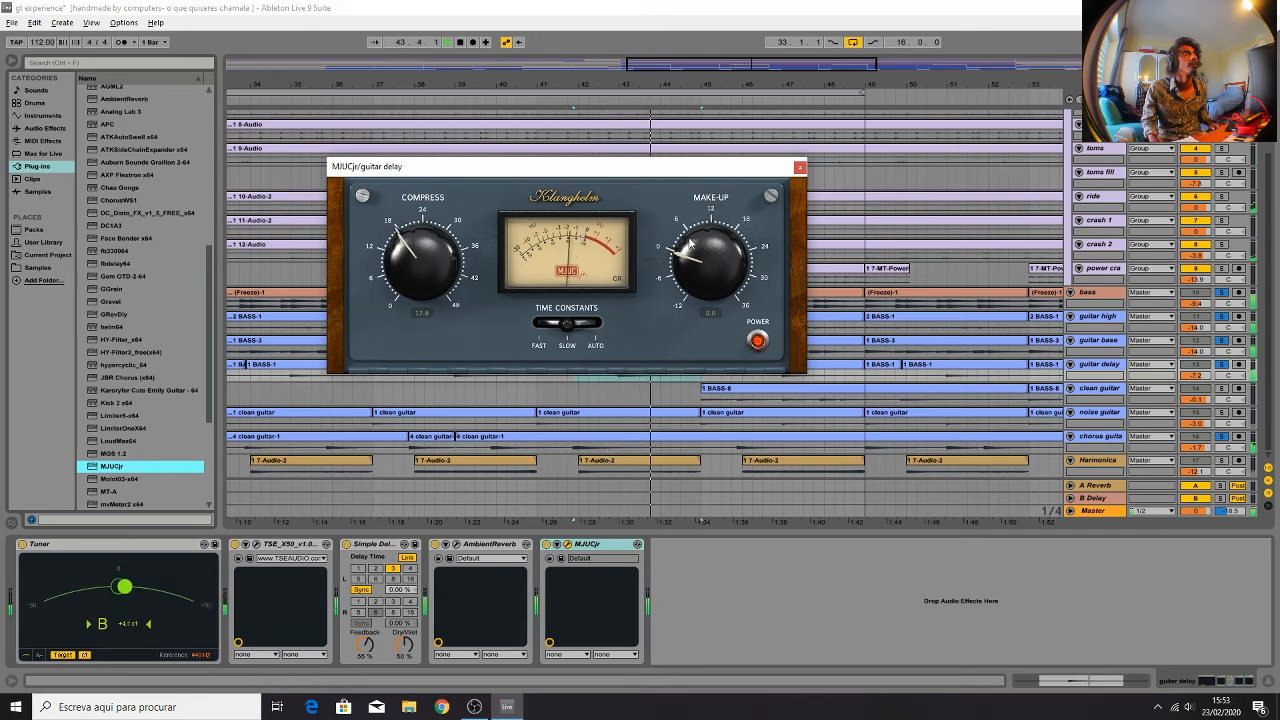
left_click_drag(679, 264, 683, 256)
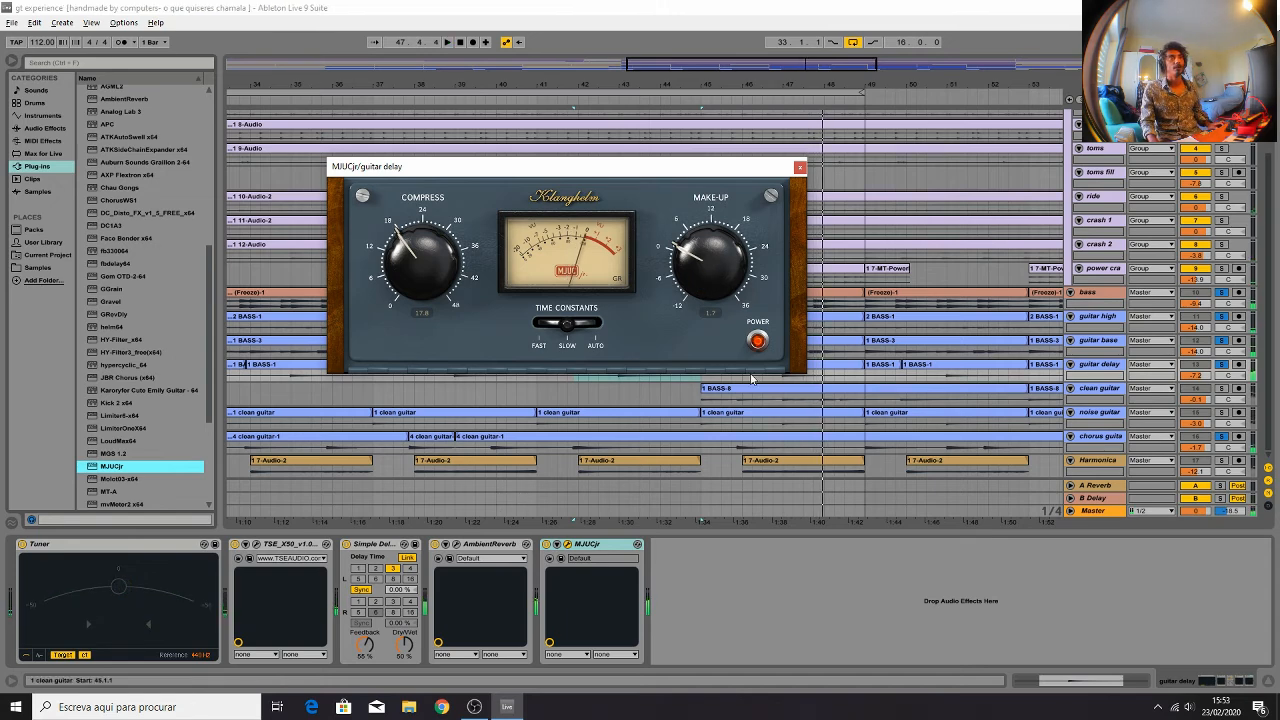
left_click(800, 168)
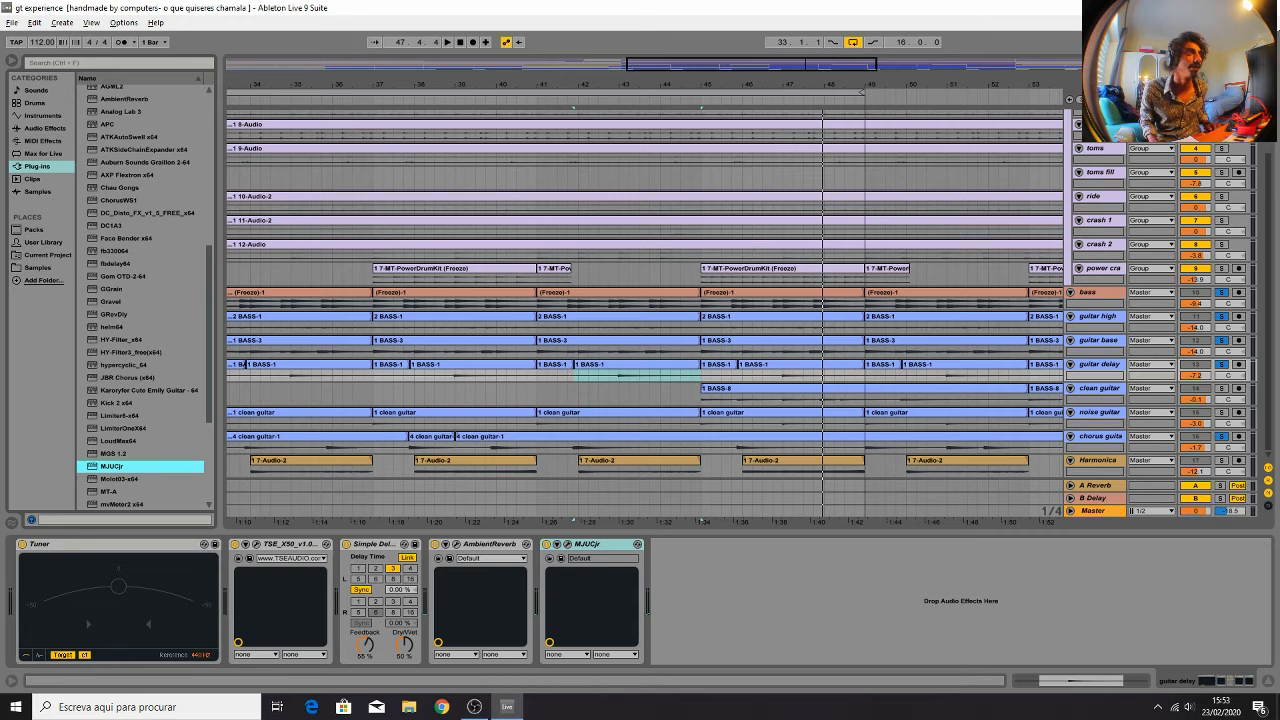
Clear all track solos, play the full mix from bar 43, and select the clean guitar clip starting at bar 45
left_click(650, 395)
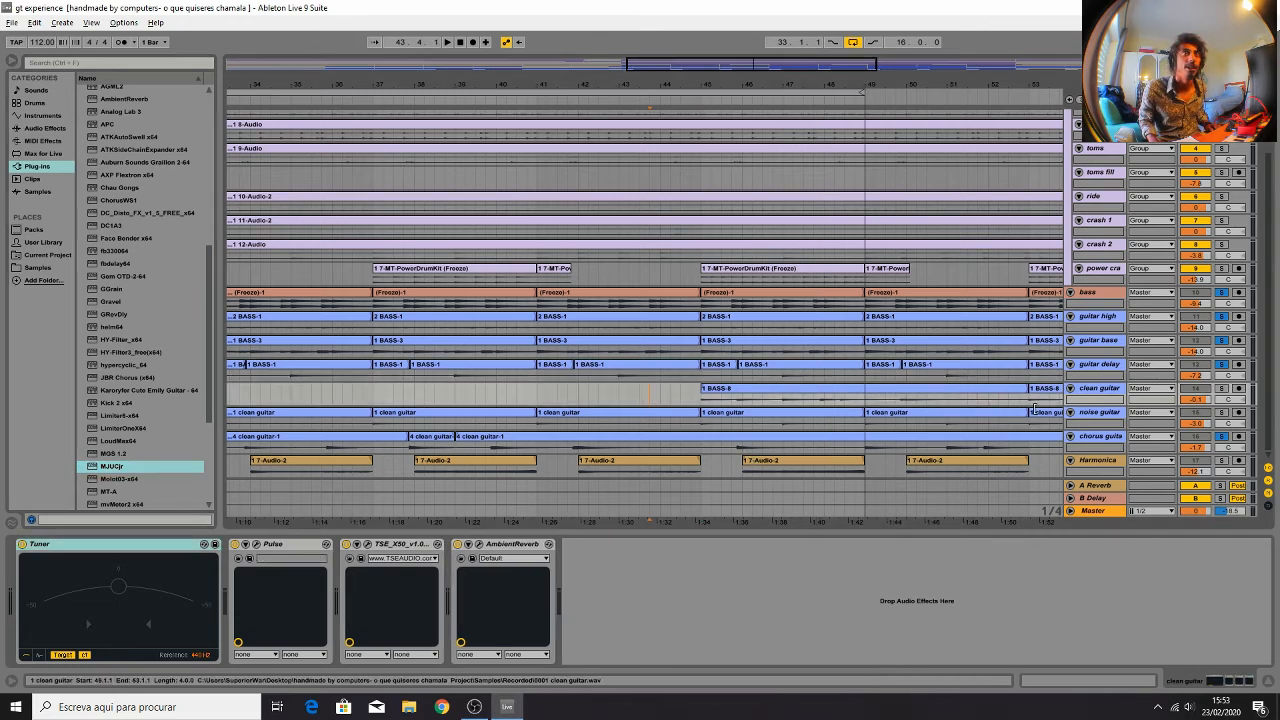
left_click(1221, 389)
left_click(1220, 389)
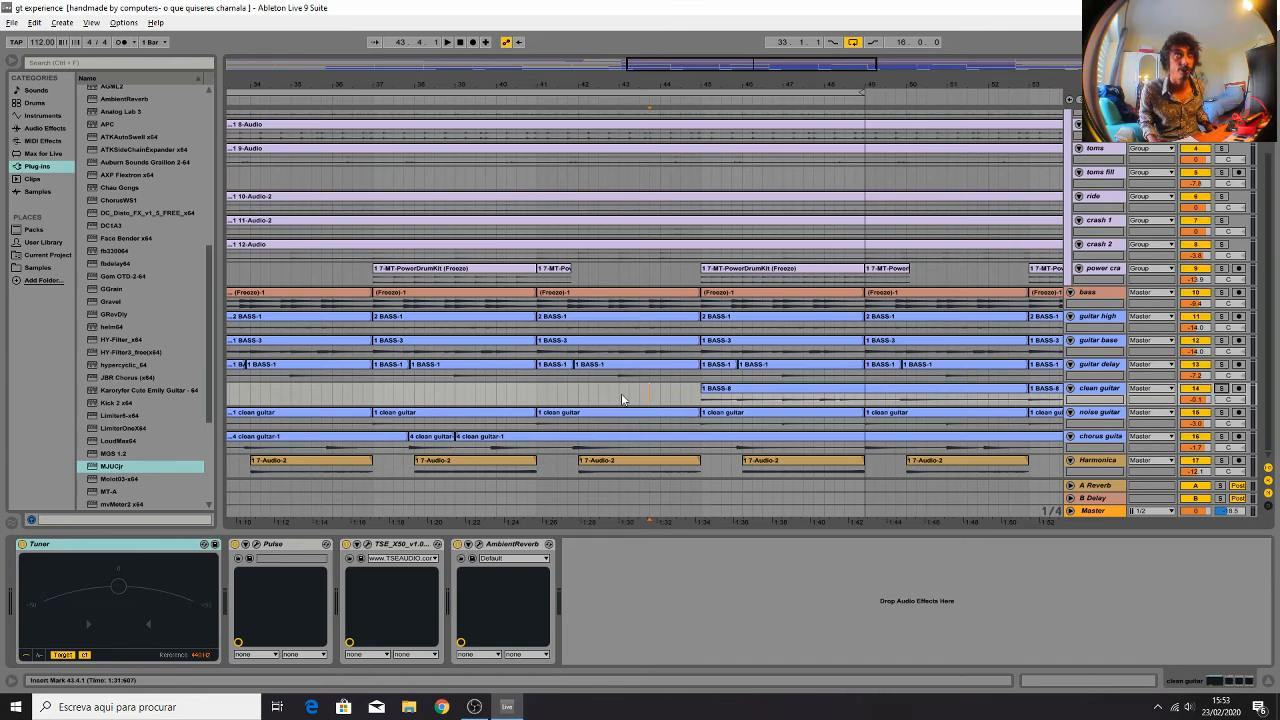
key("space")
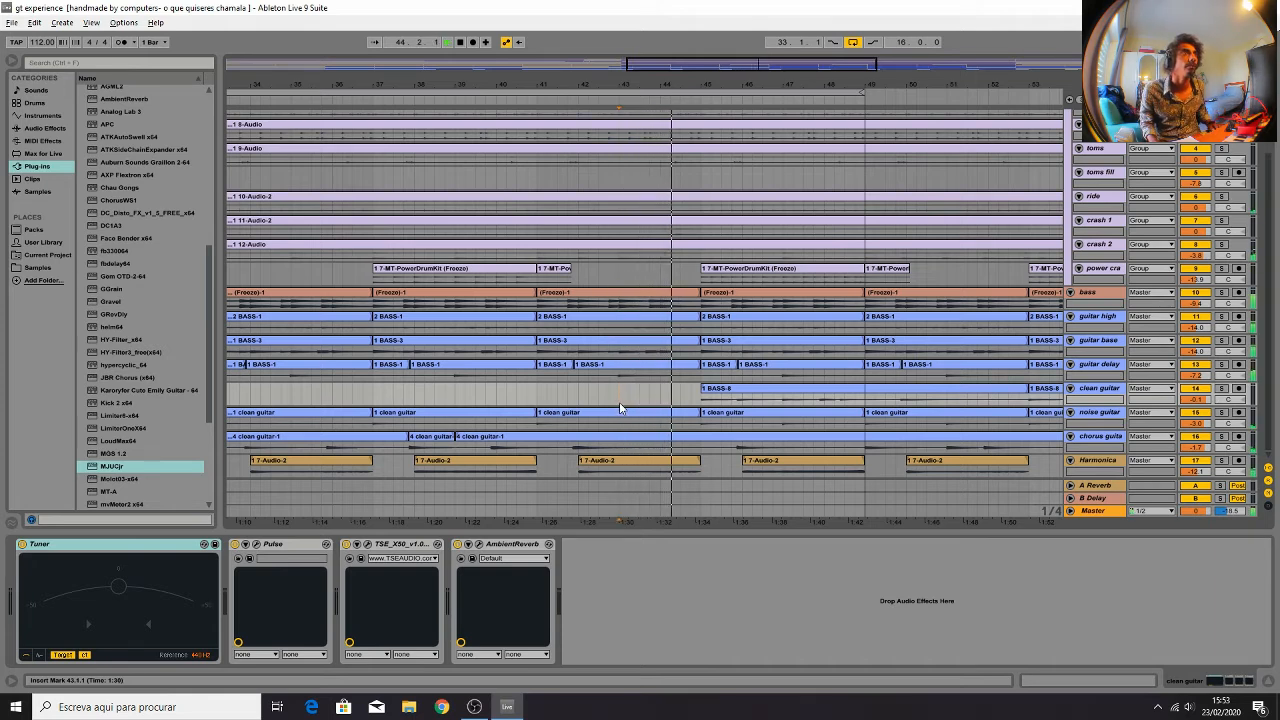
left_click(808, 397)
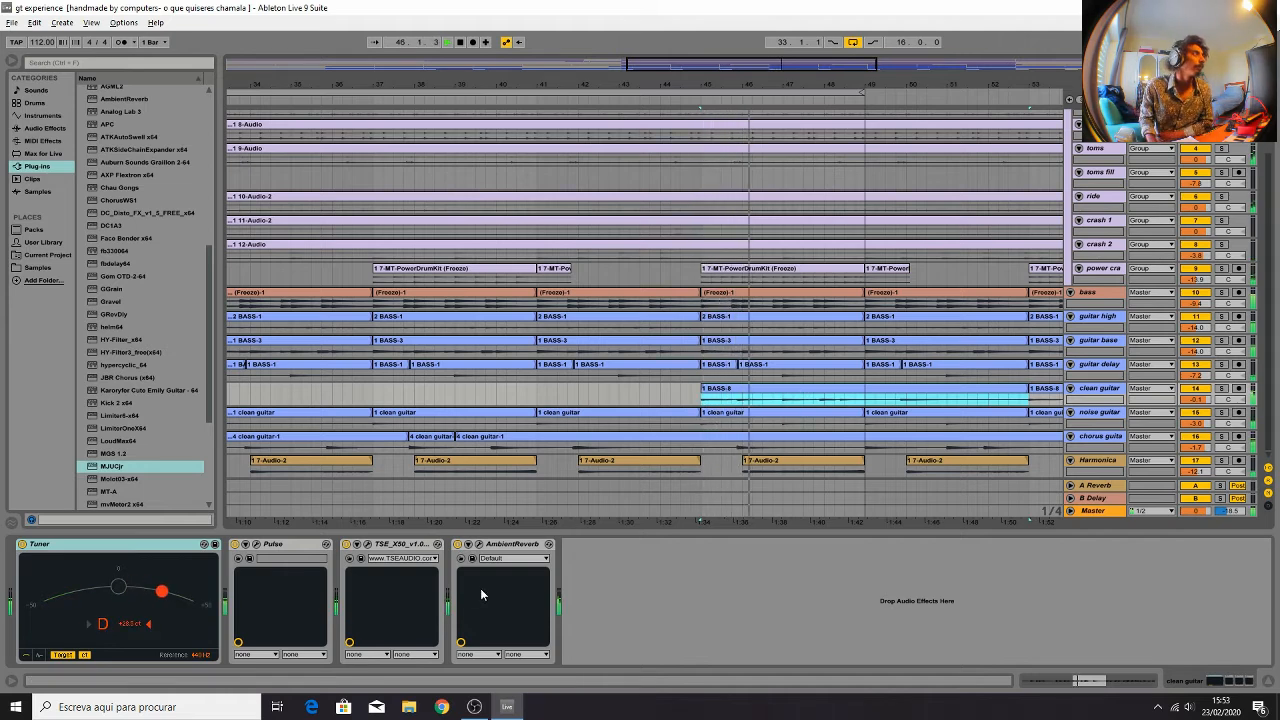
Add MJUCjr to the clean guitar track and set Compress to 23.6 and Make-Up to 7.9 during playback
double_click(130, 467)
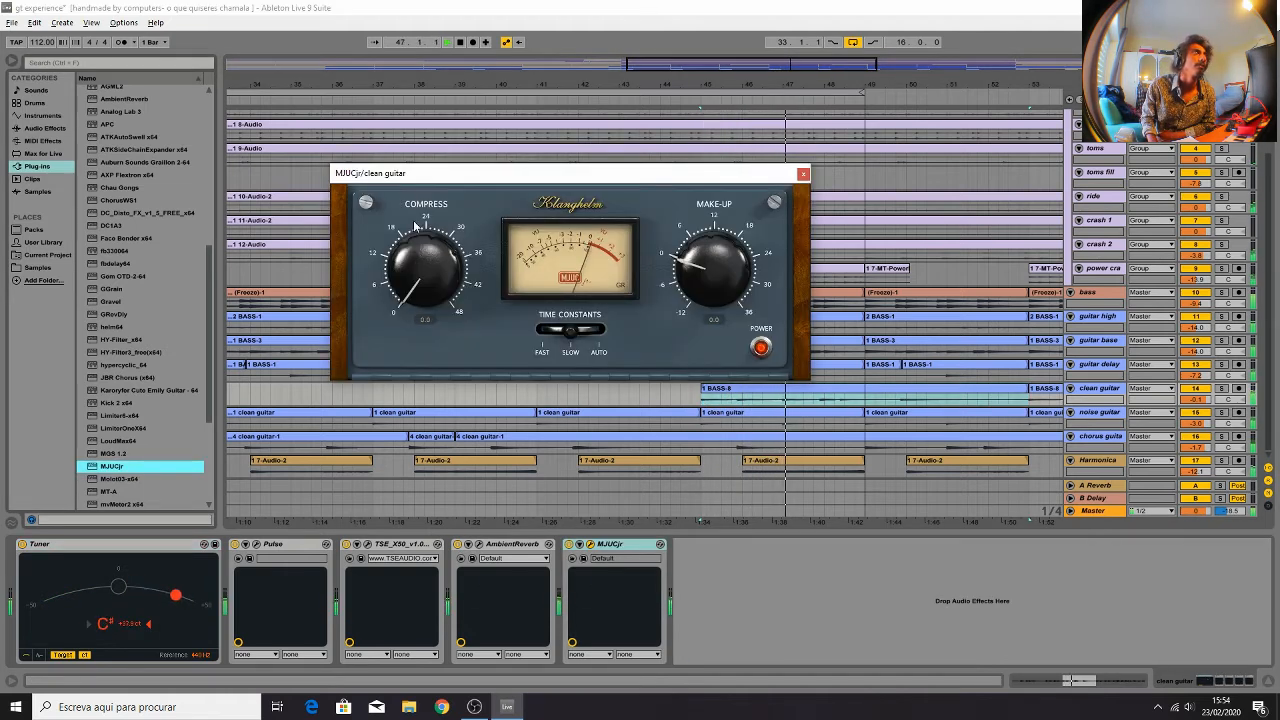
left_click_drag(440, 273, 422, 262)
key("space")
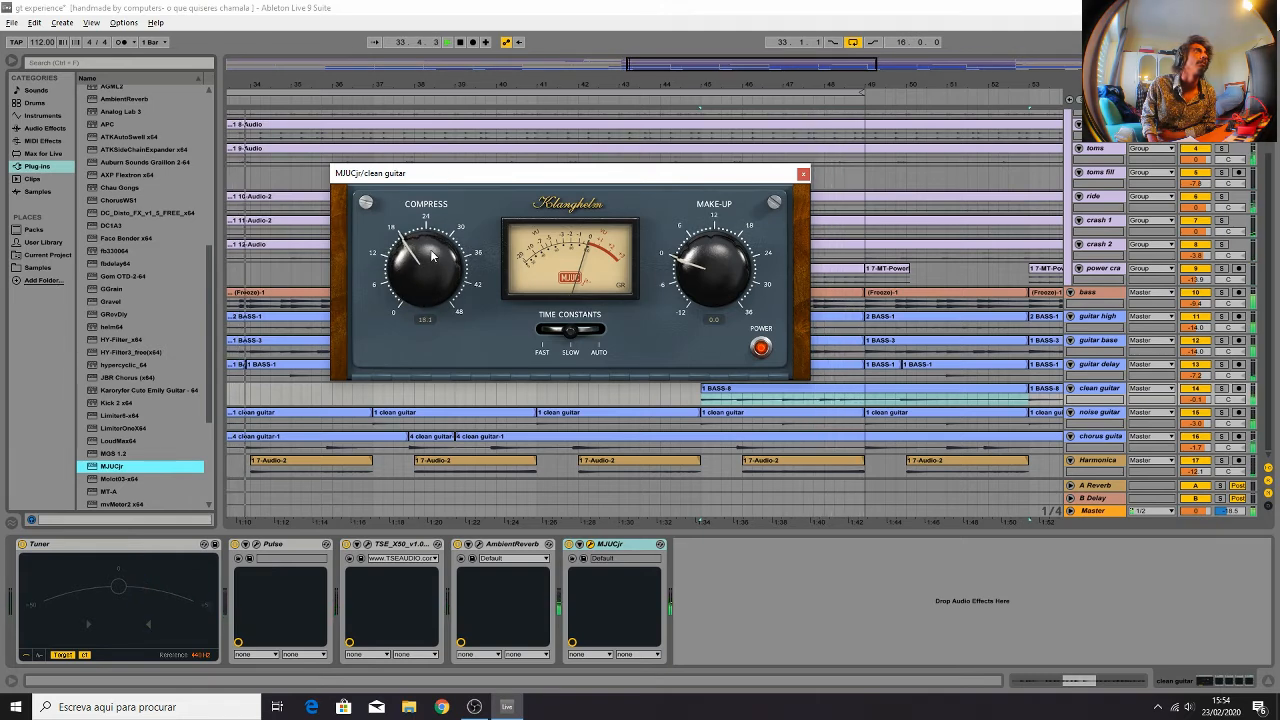
left_click_drag(431, 268, 431, 263)
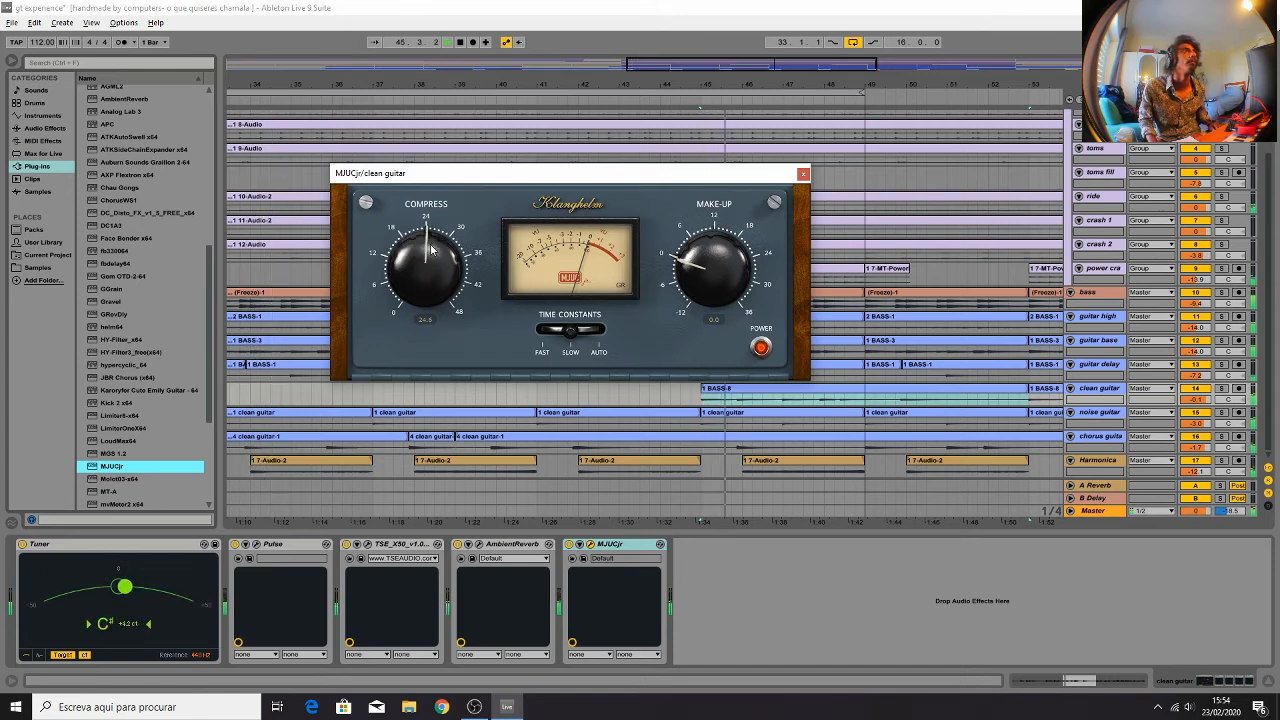
left_click_drag(431, 246, 431, 262)
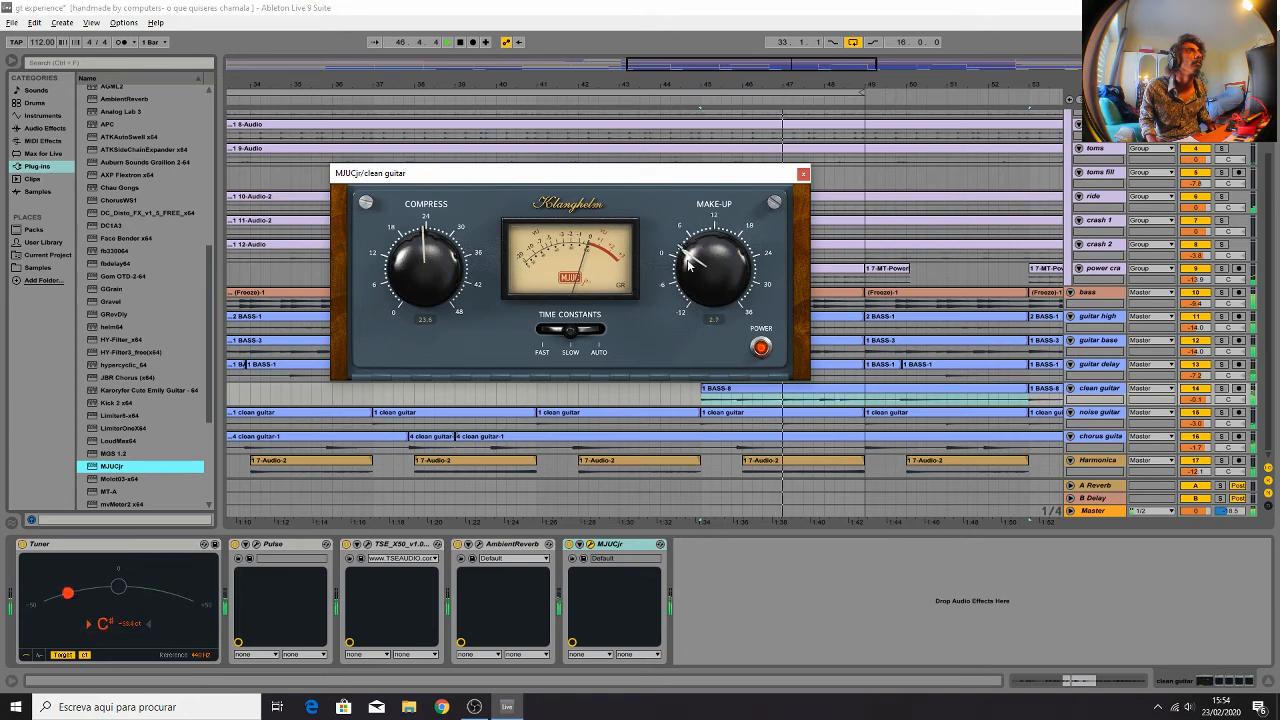
left_click_drag(694, 227, 707, 272)
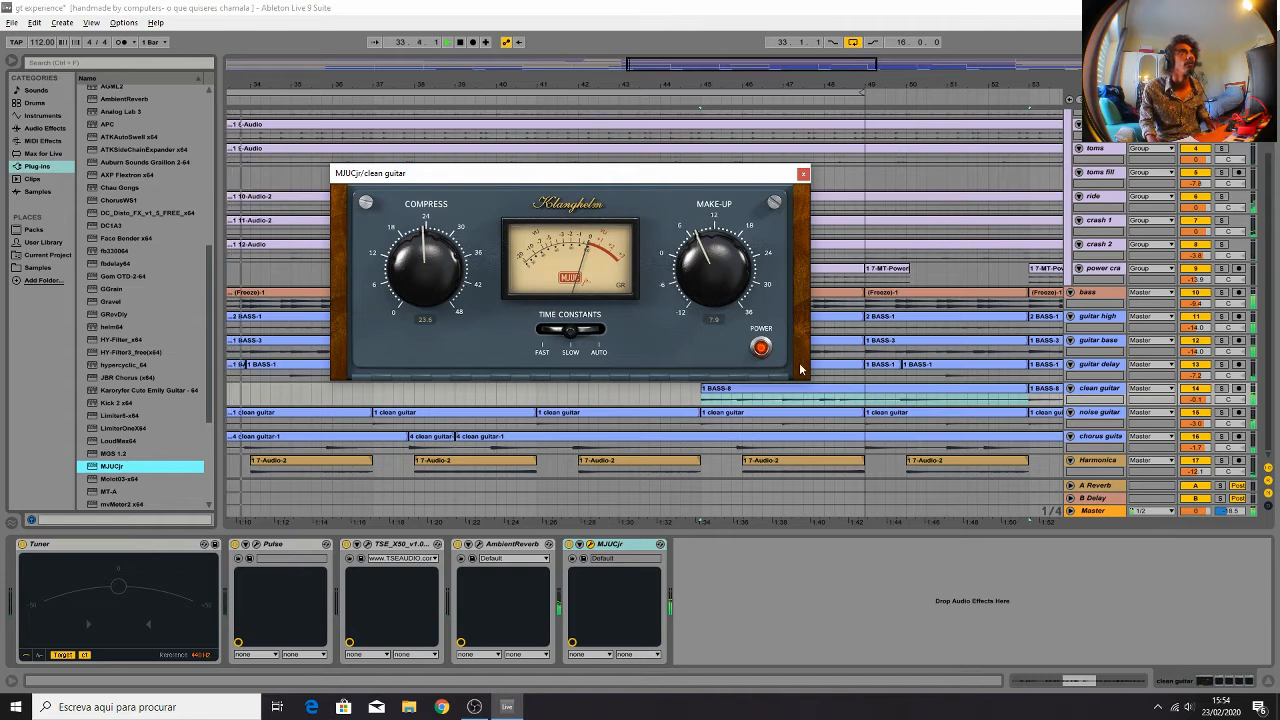
Replay the mix from bar 43 with looping turned off, and lower the clean guitar's MJUCjr Make-Up to 6.8
left_click(652, 412)
key("space")
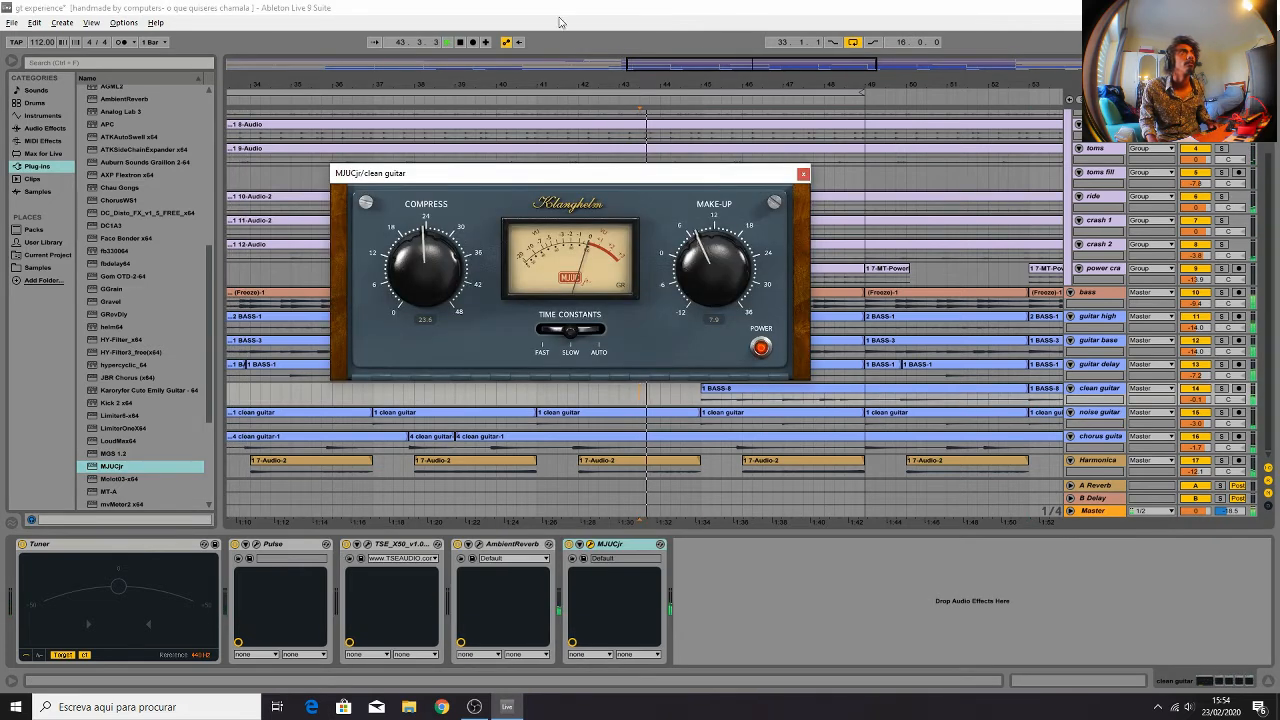
left_click(853, 44)
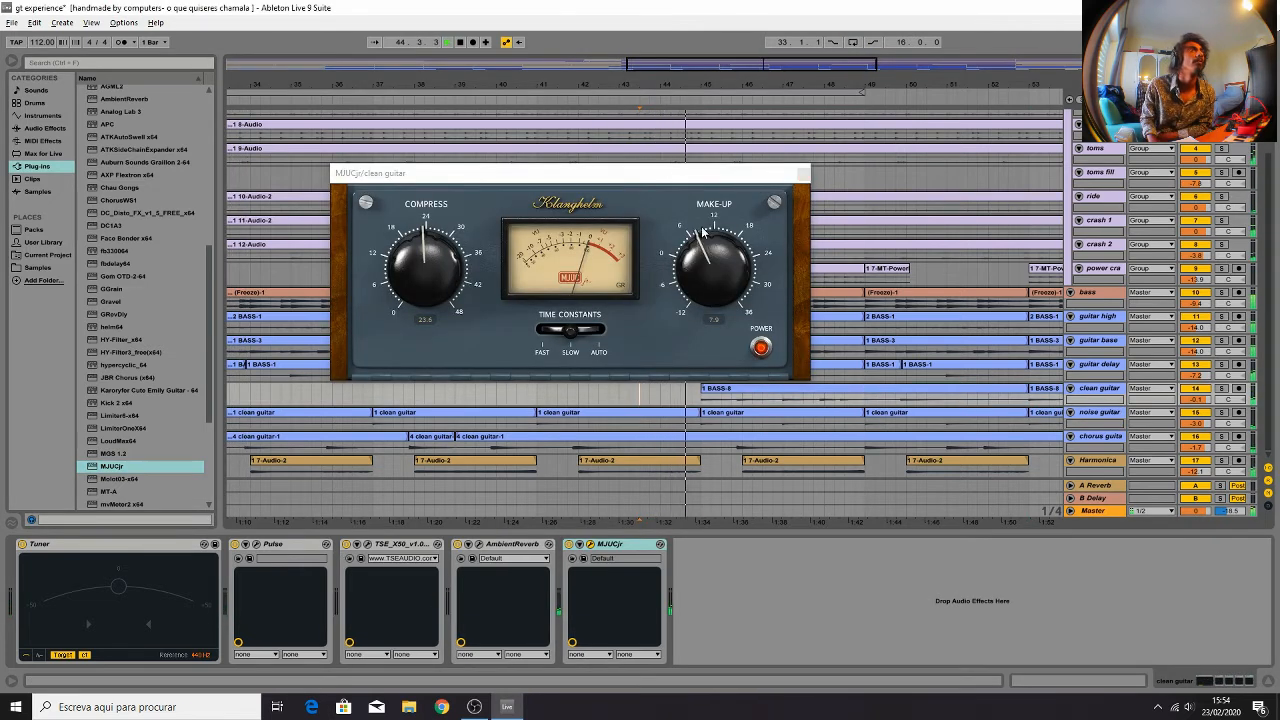
left_click_drag(707, 238, 704, 262)
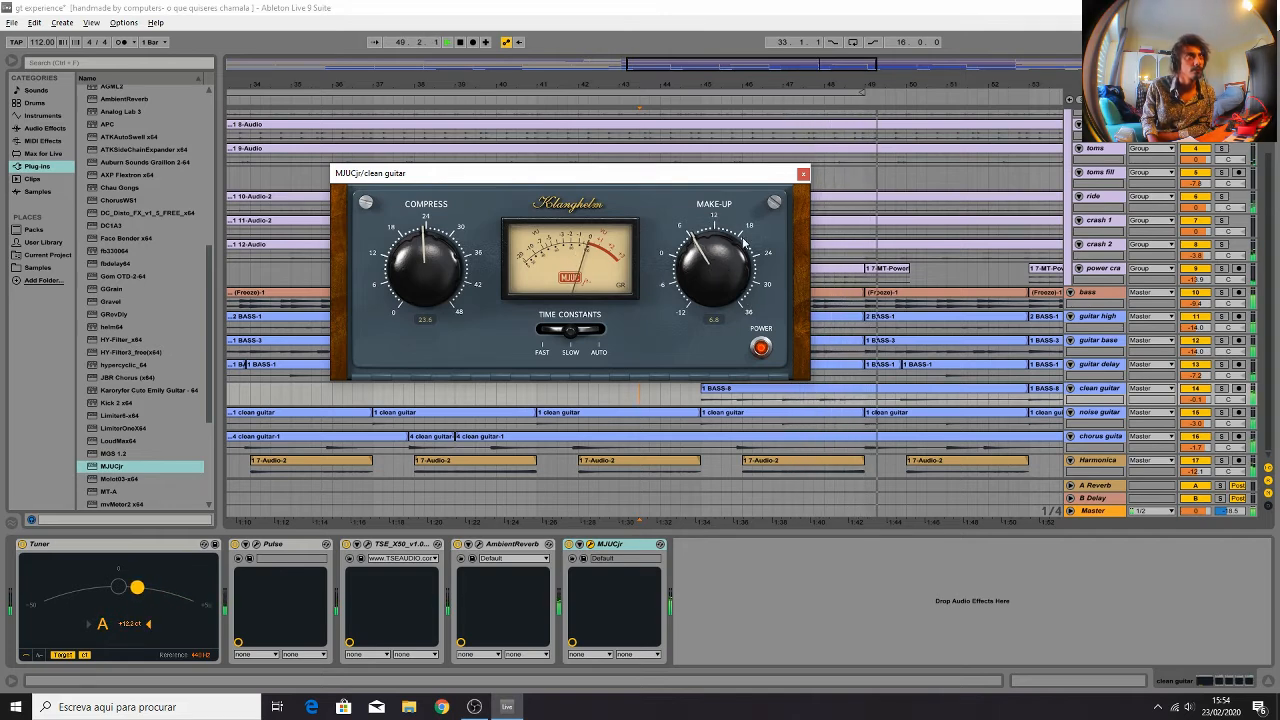
left_click(802, 175)
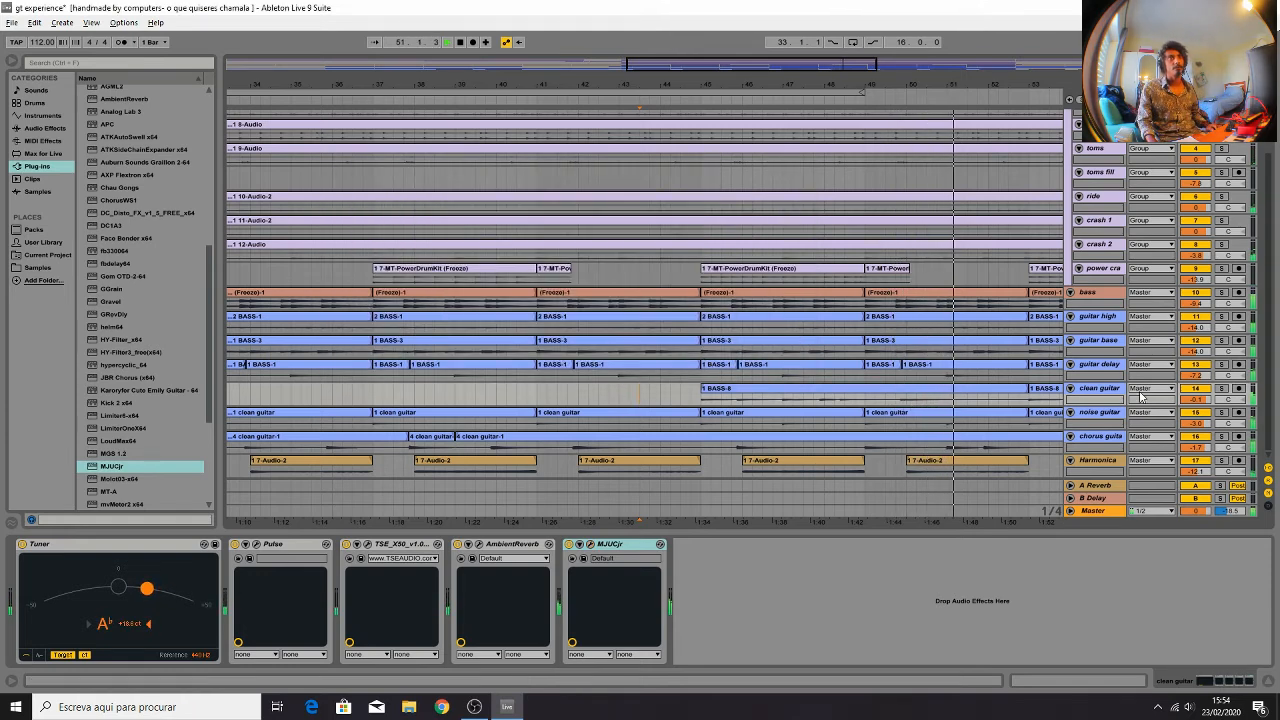
Widen the arrangement view, replay the clean guitar clip from bar 53, and set the track's MJUCjr Make-Up to 5.0
left_click(785, 441)
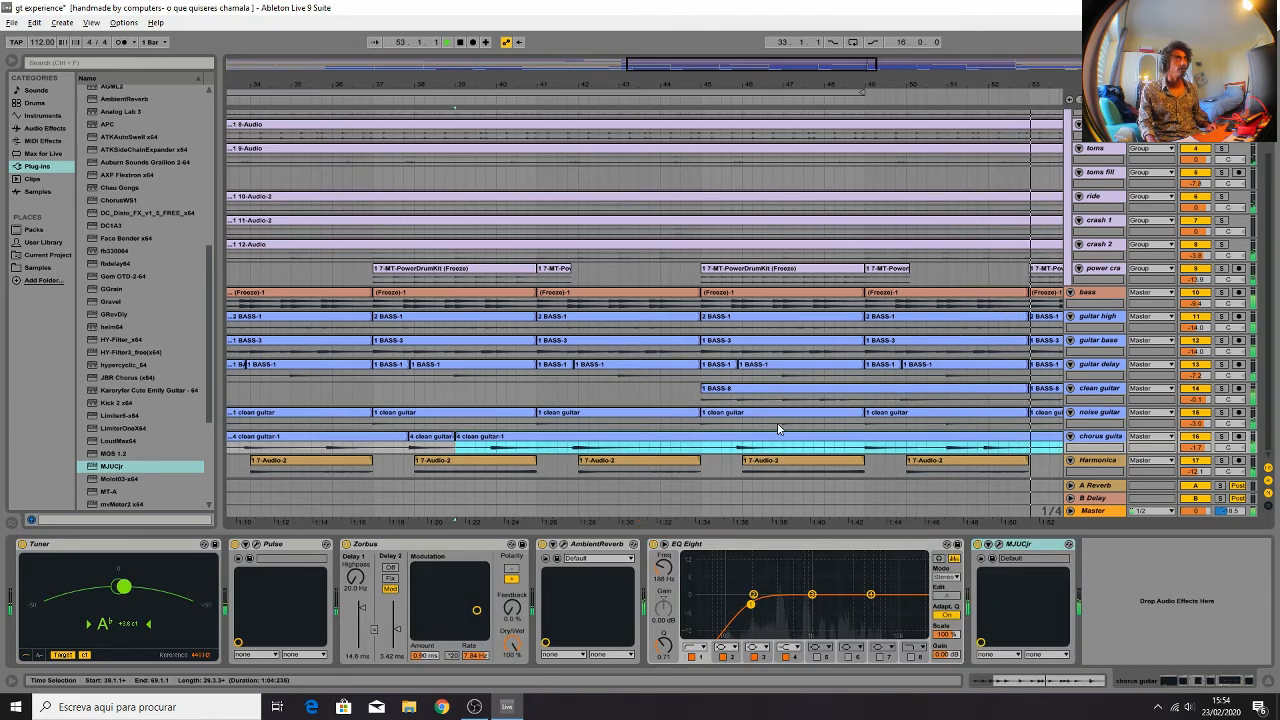
left_click(787, 397)
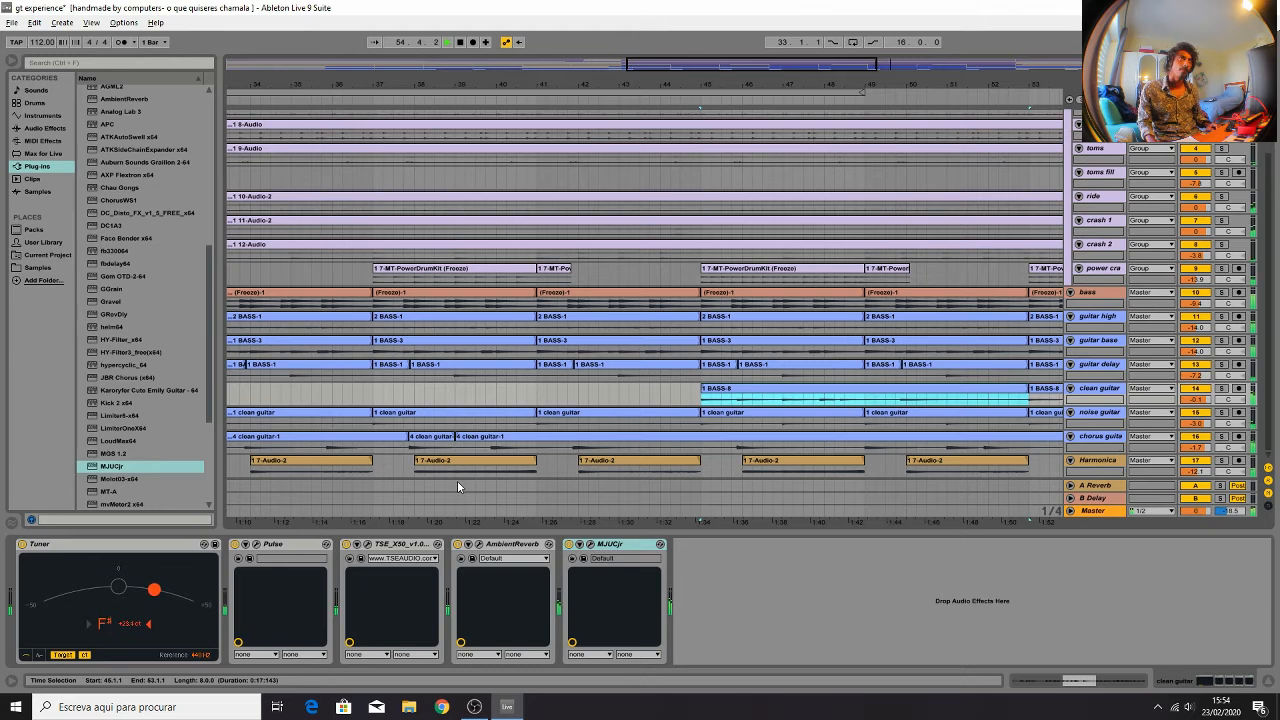
left_click_drag(861, 63, 1023, 65)
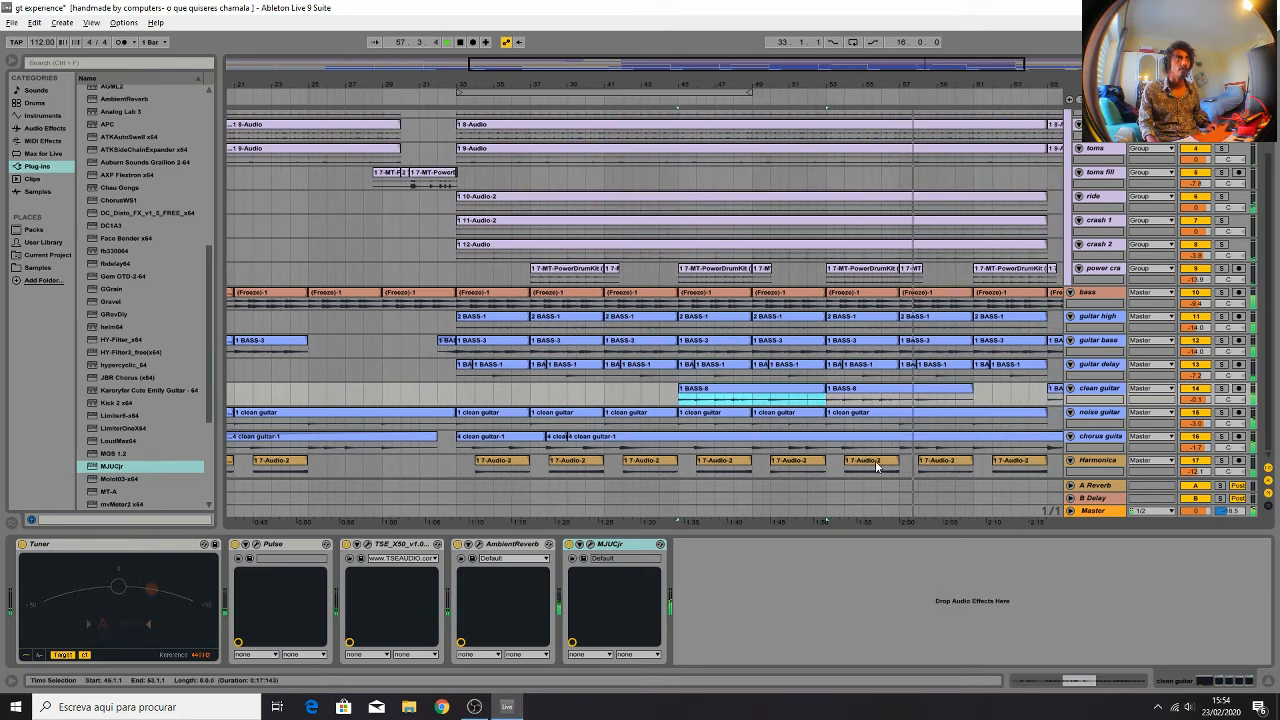
left_click(590, 545)
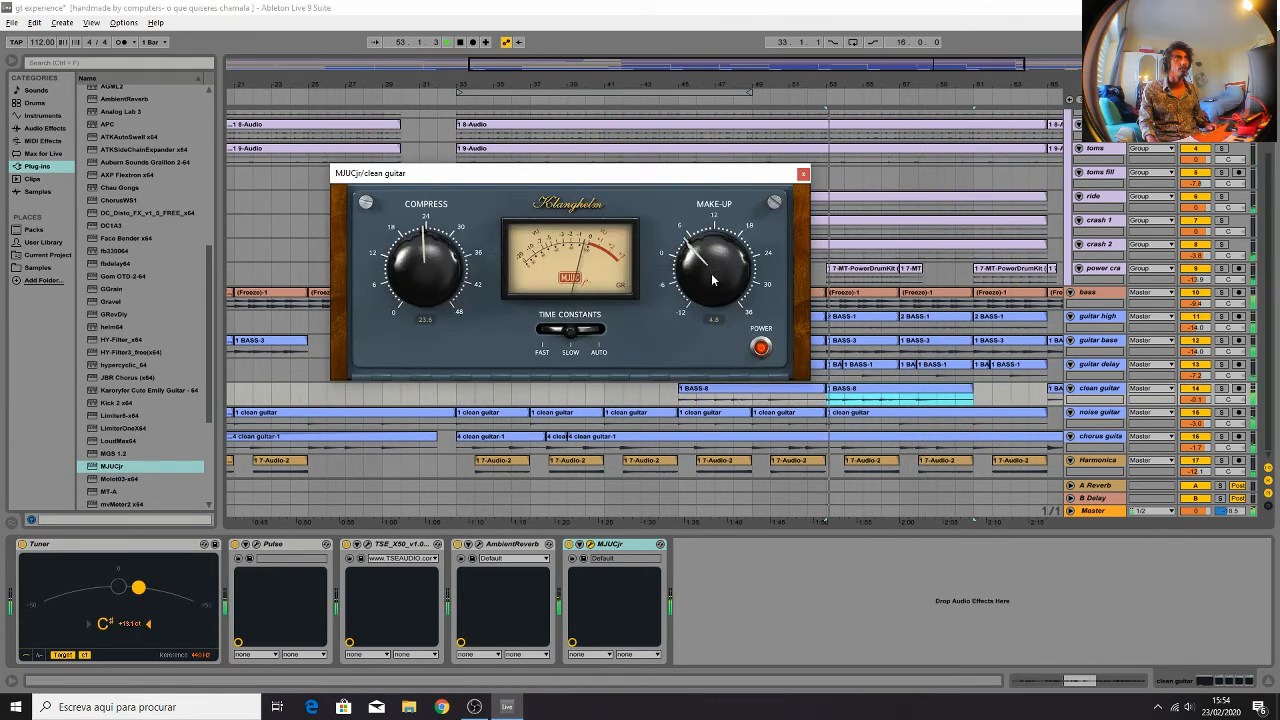
left_click_drag(711, 276, 711, 272)
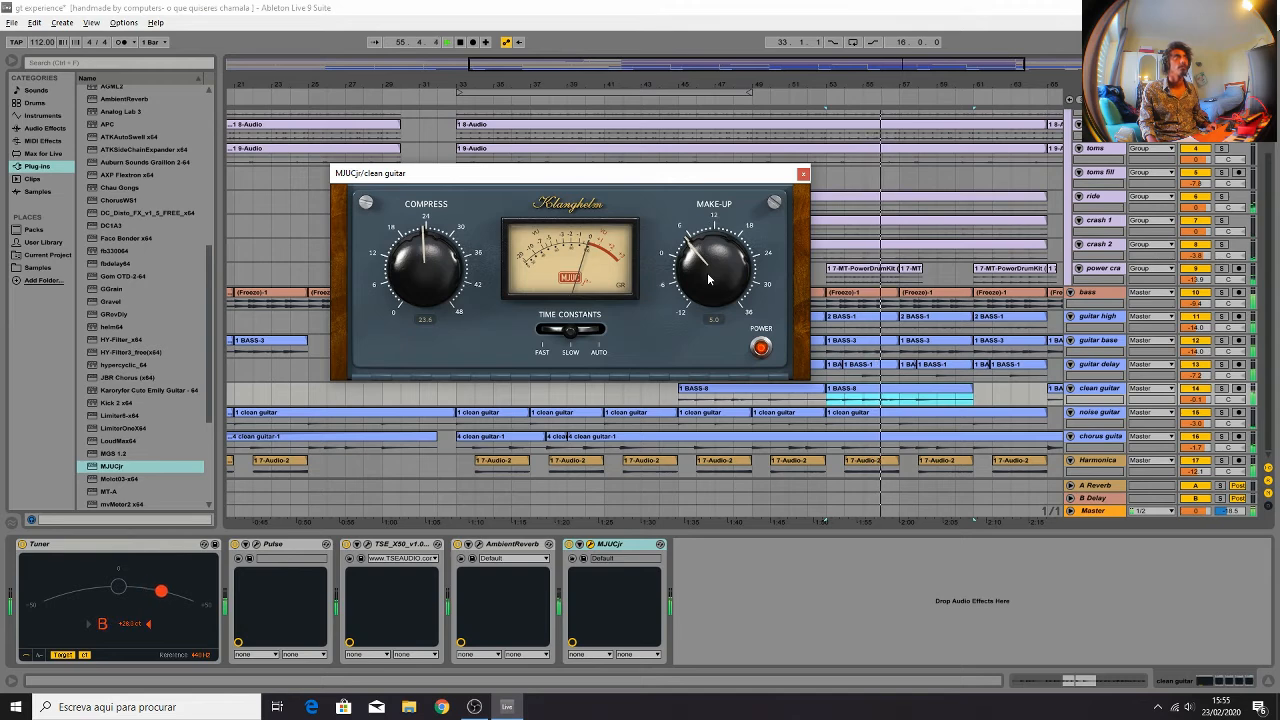
Close the clean guitar's MJUCjr window, play the mix from bar 25, select the noise guitar clip at bar 21, and stop
left_click(802, 174)
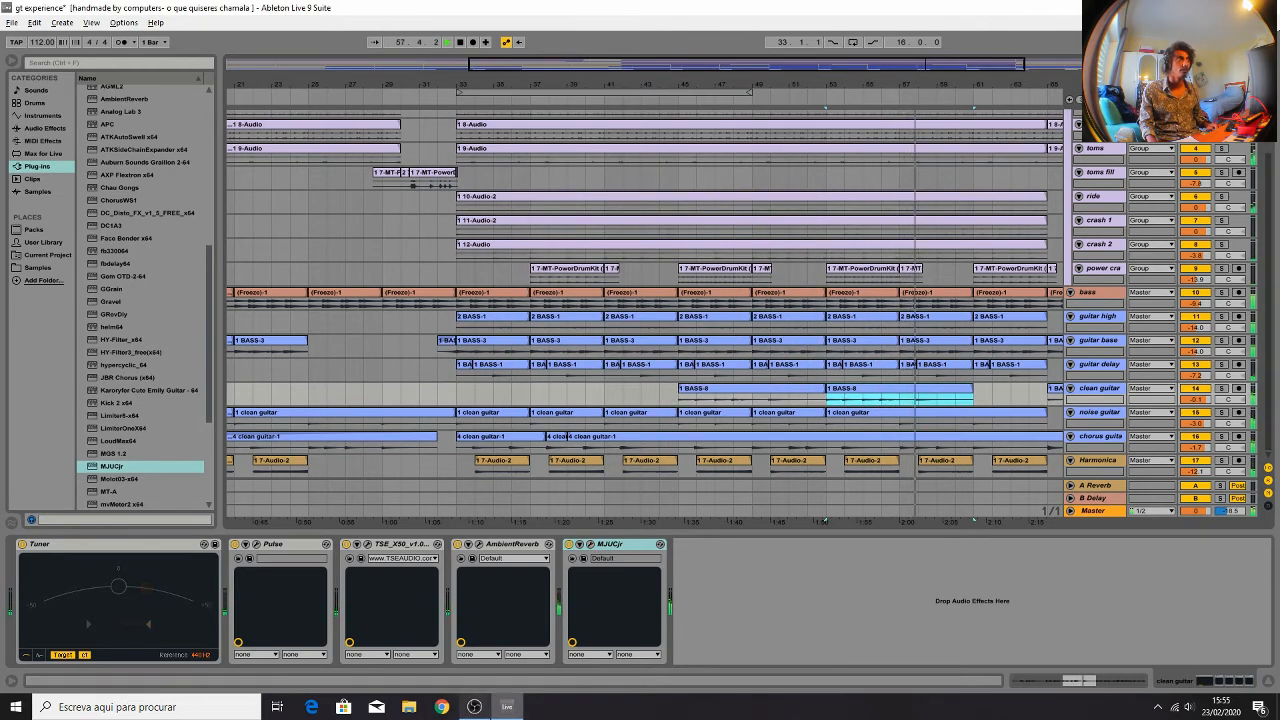
left_click(304, 391)
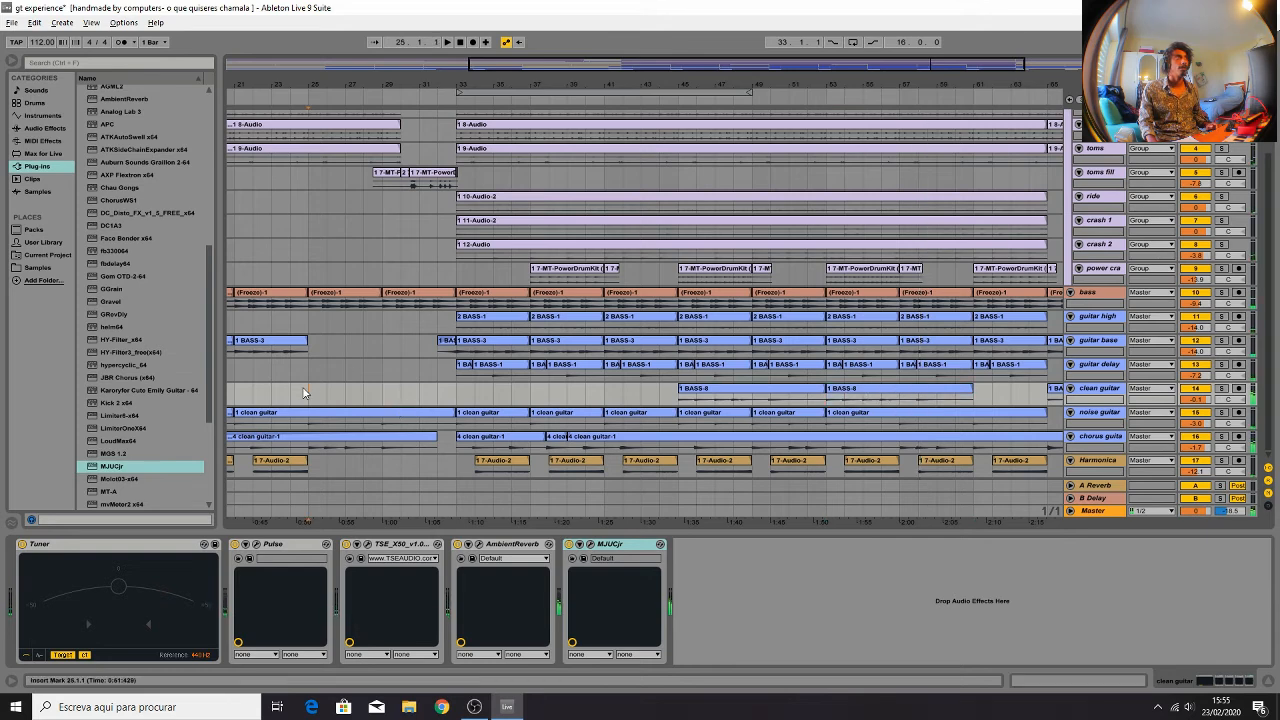
key("space")
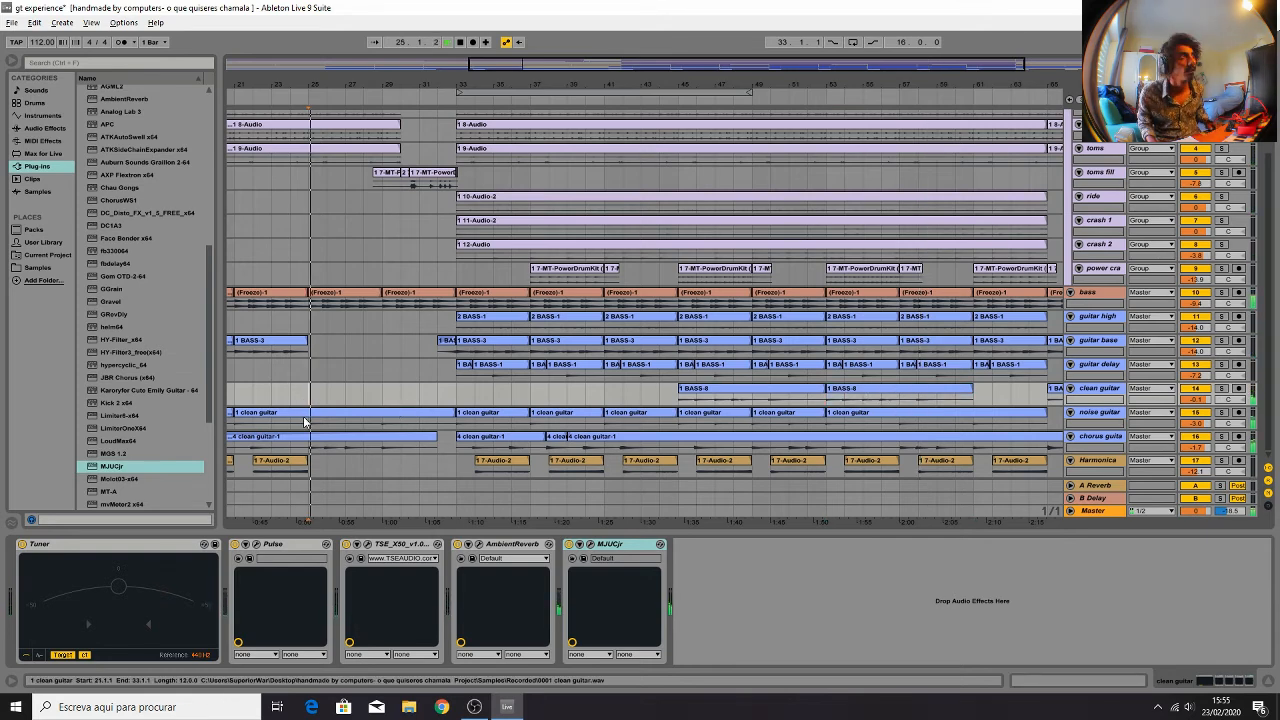
left_click(374, 414)
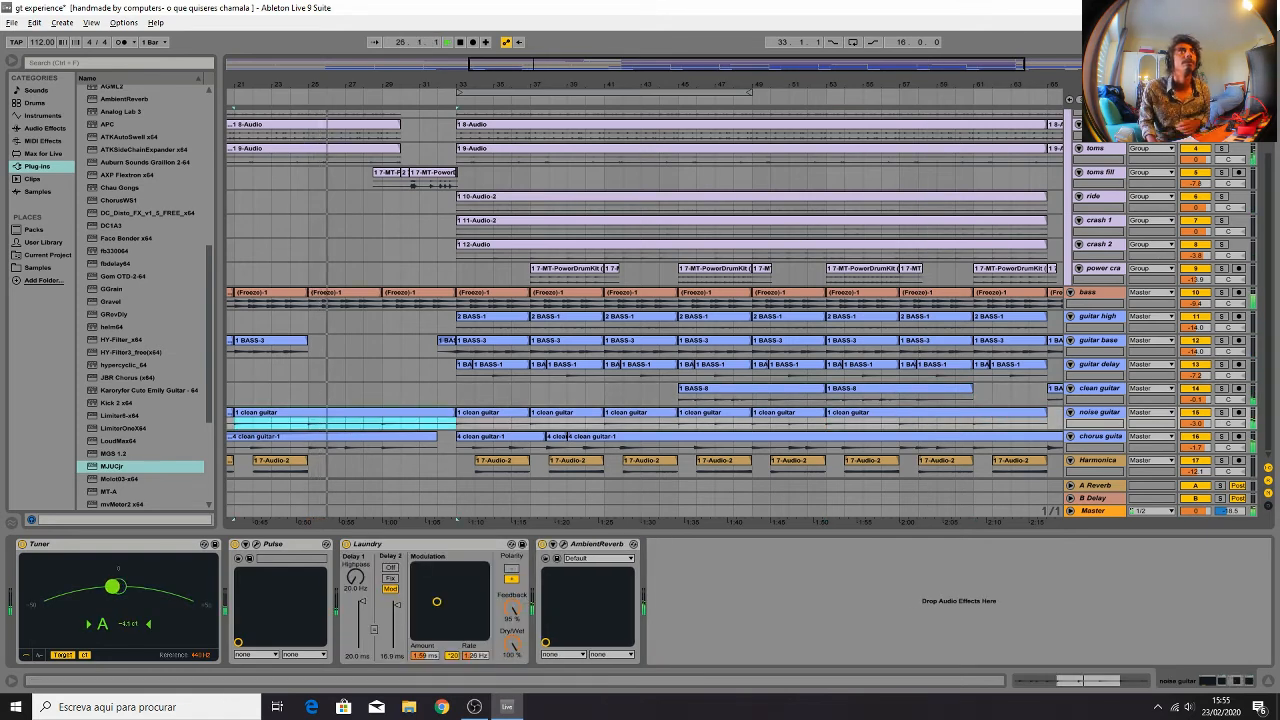
key("Tab")
key("space")
key("Tab")
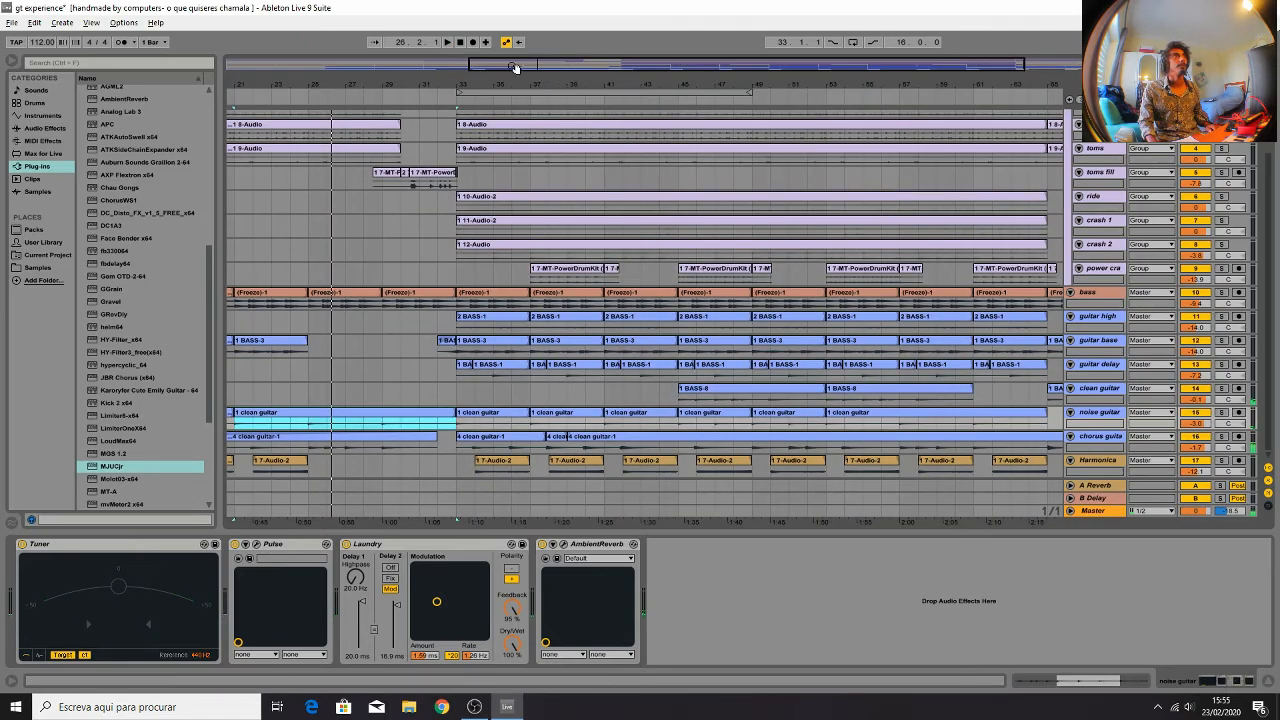
Play the mix from bar 8 and check the Virtual Mix Rack settings on the guitar base track
left_click_drag(470, 70, 228, 72)
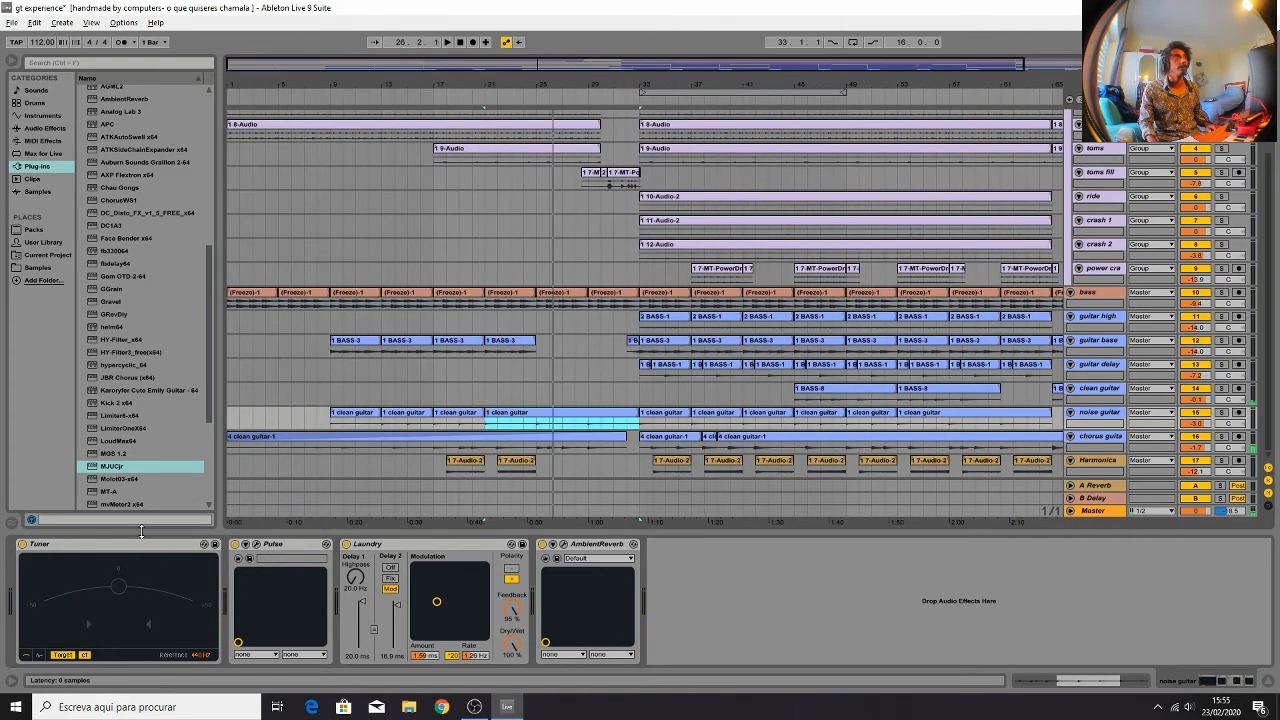
left_click(313, 400)
key("space")
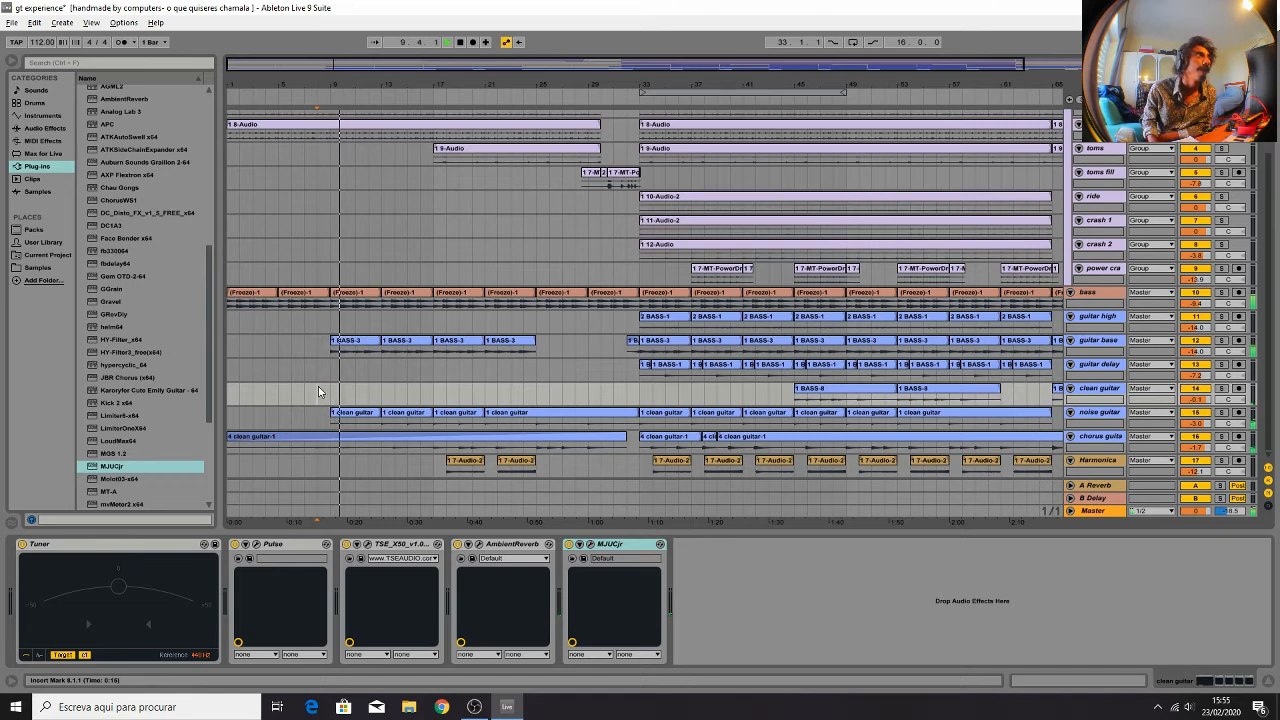
left_click(369, 340)
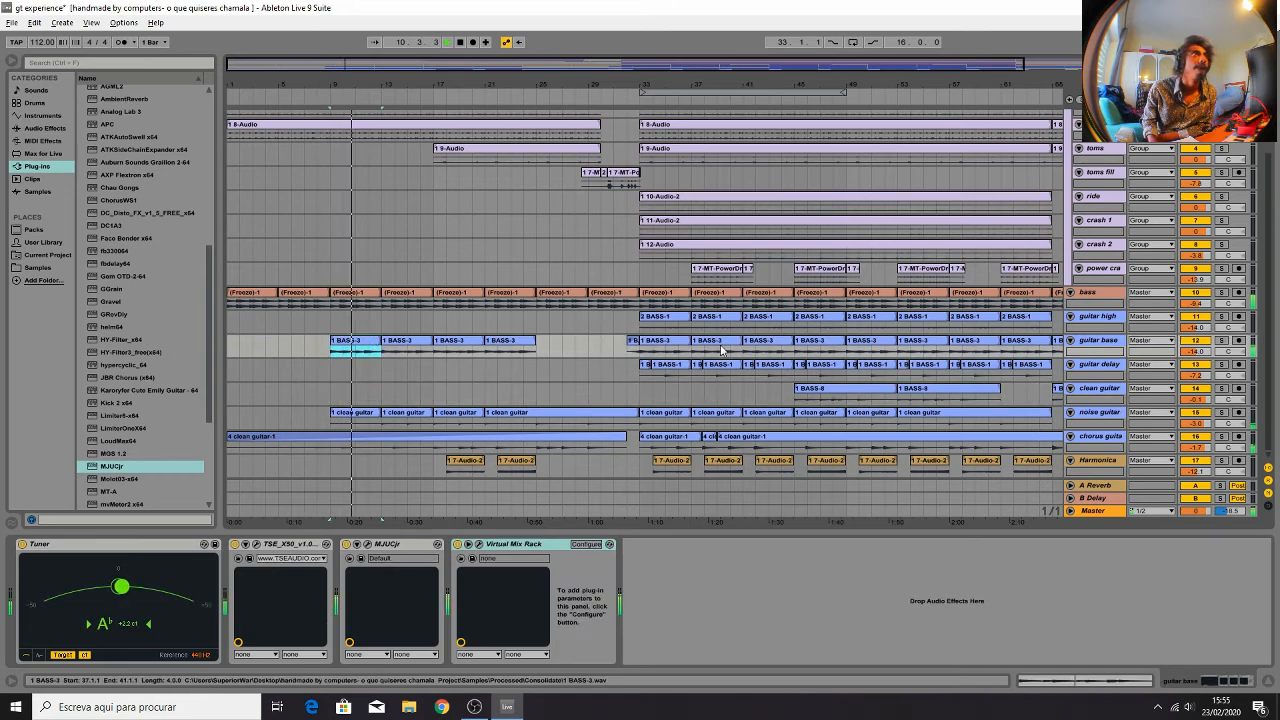
left_click(479, 544)
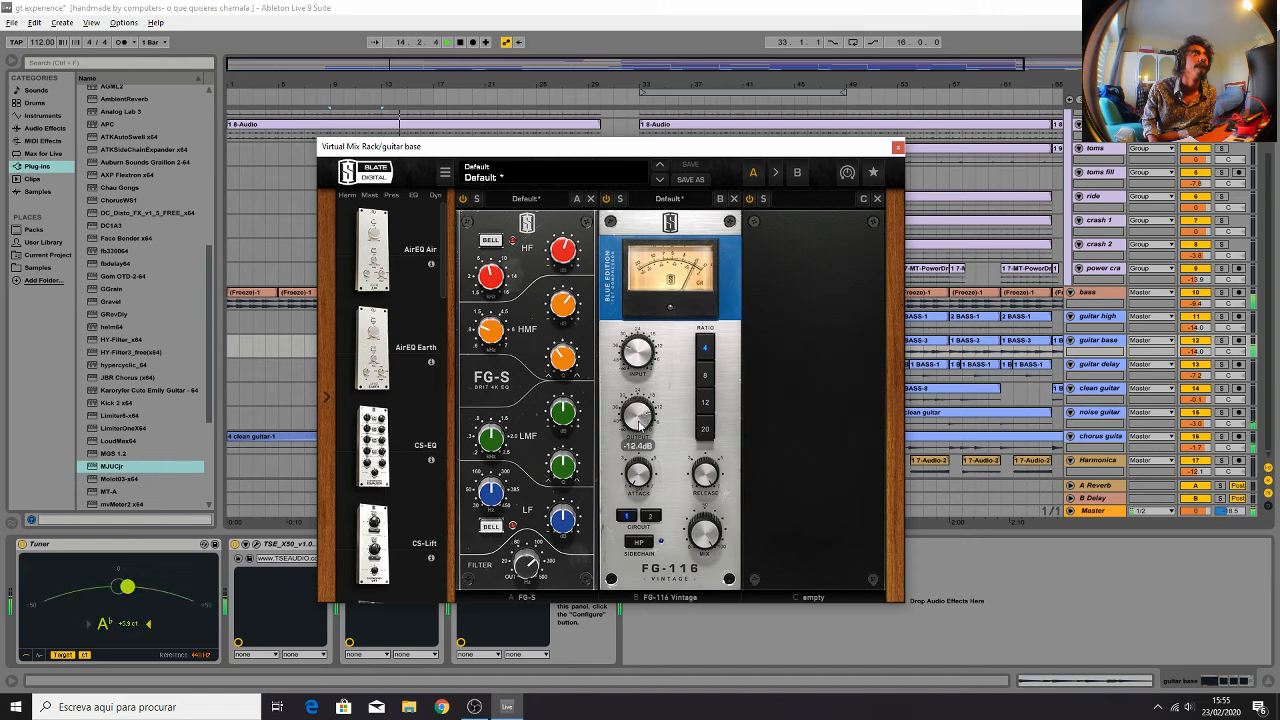
key("ctrl+alt+p")
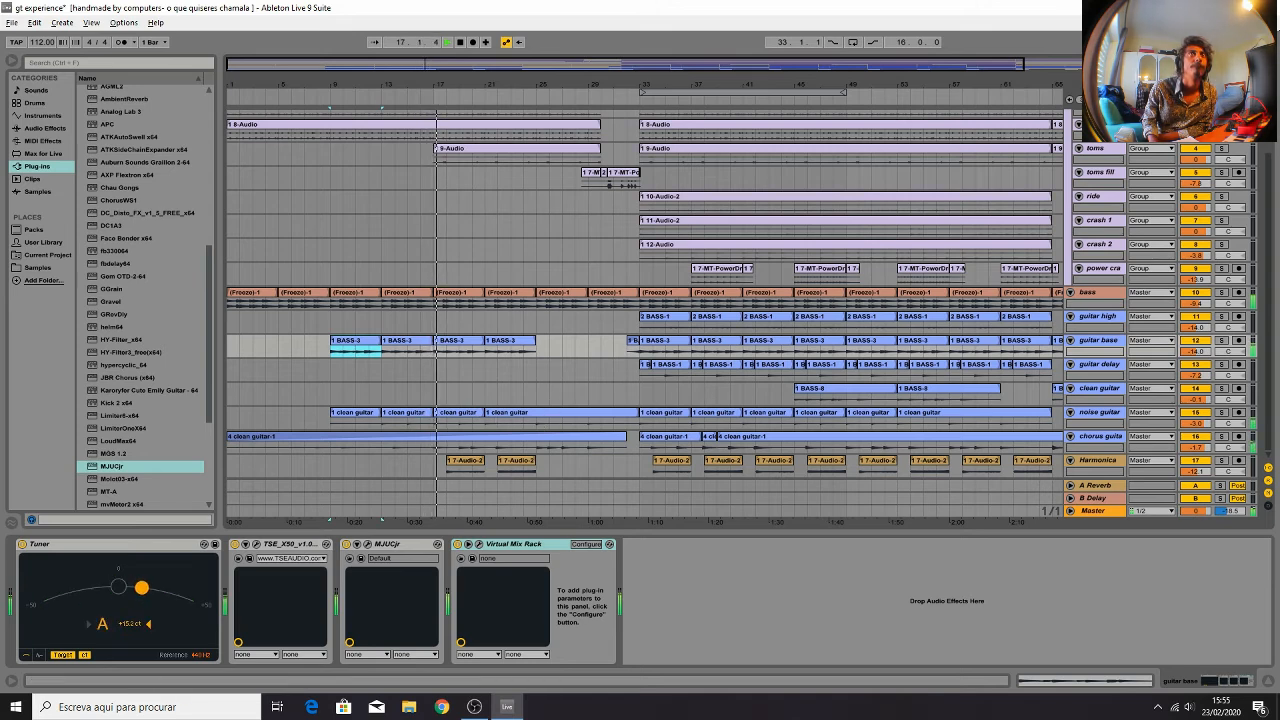
Set the noise guitar track's volume to -1.5 dB in the mixer during playback
key("Tab")
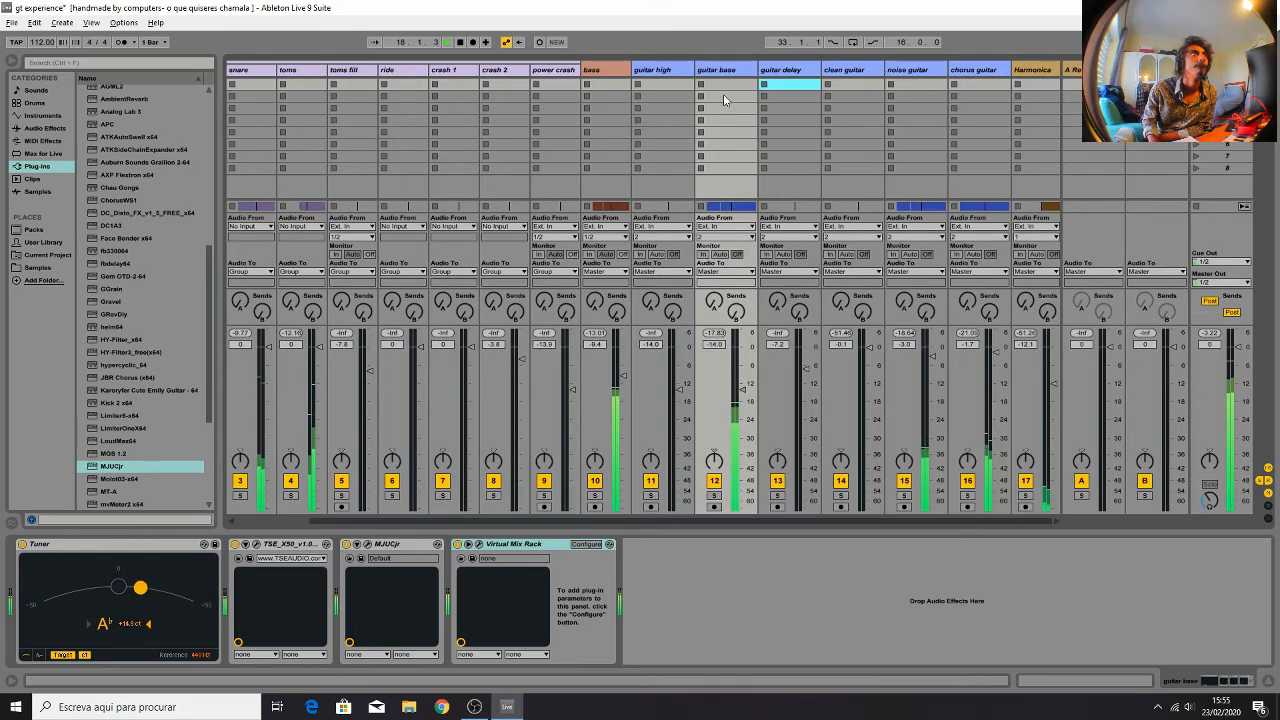
left_click(915, 84)
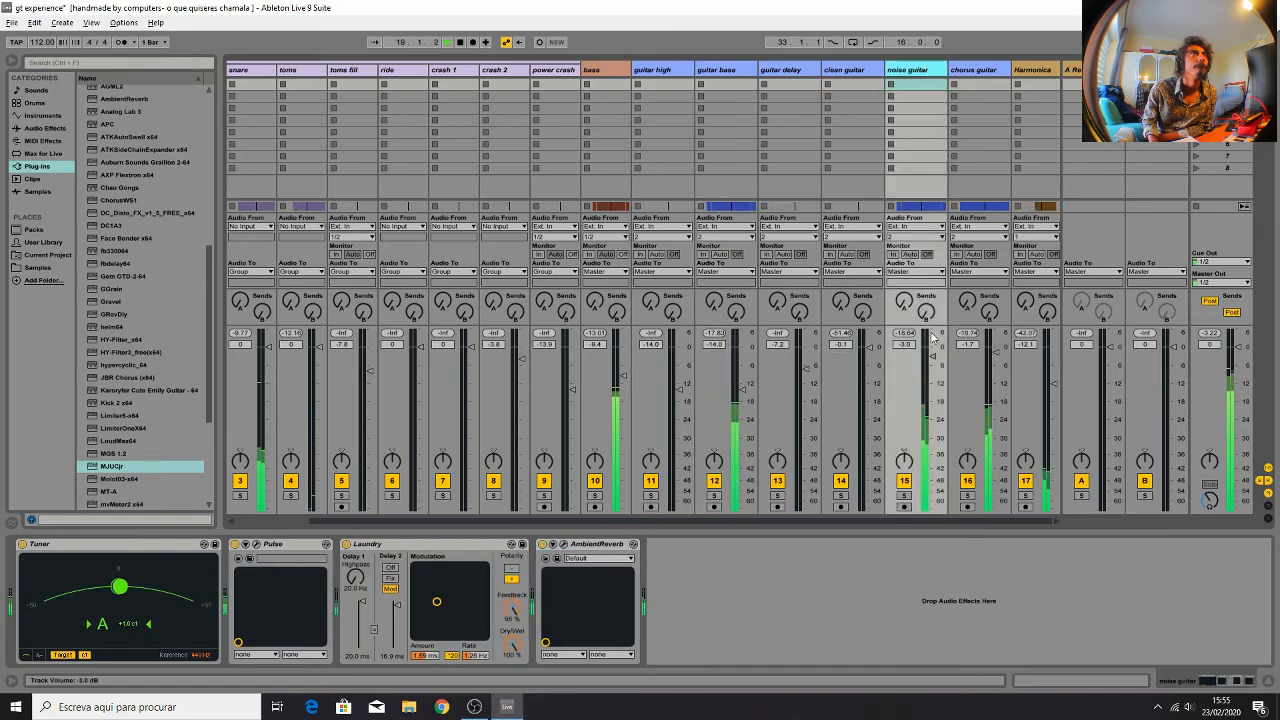
left_click_drag(937, 365, 935, 359)
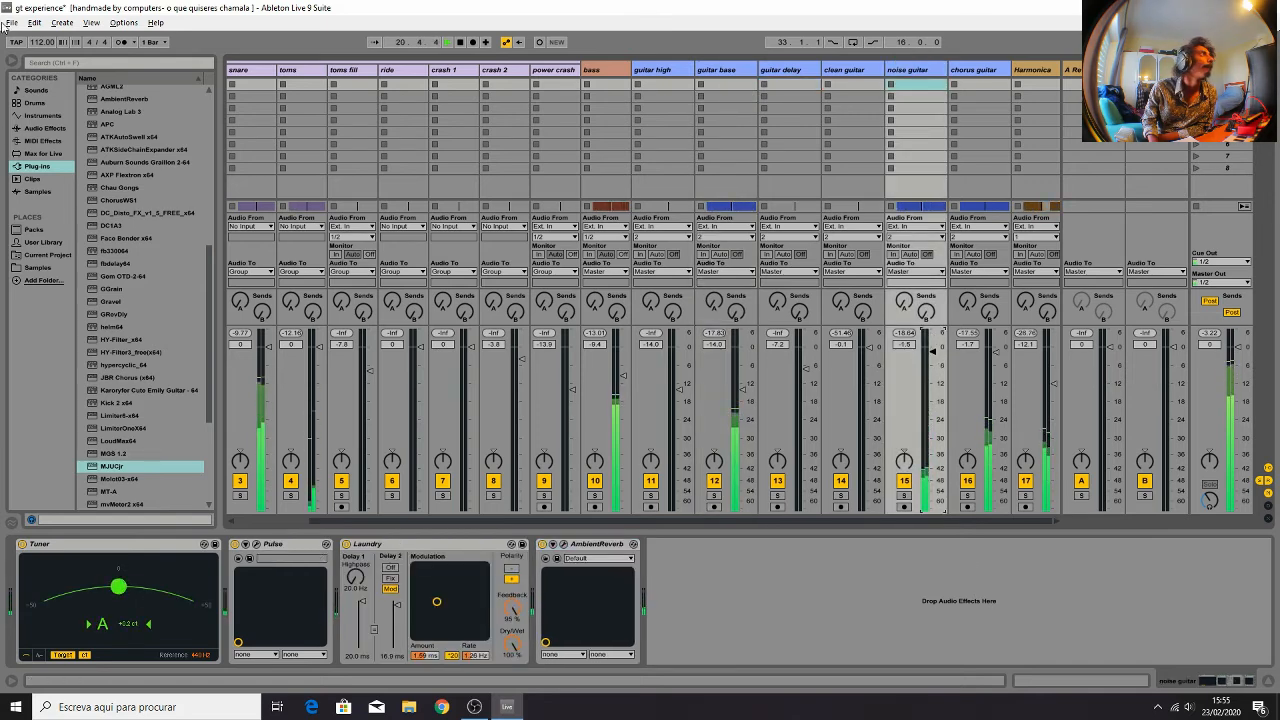
Add EQ Eight after AmbientReverb on noise guitar and set band 1 to a low cut at 144 Hz with Q 0.89
left_click(44, 127)
left_click(149, 222)
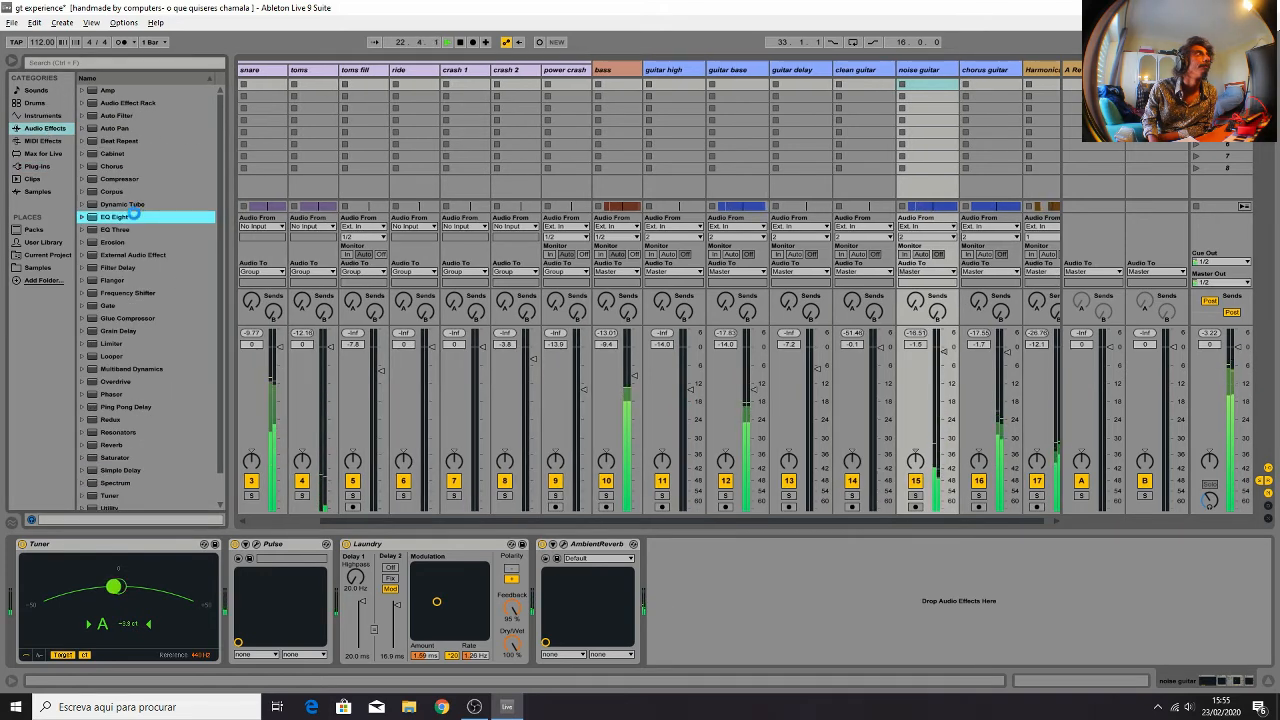
left_click_drag(133, 216, 828, 662)
left_click(695, 652)
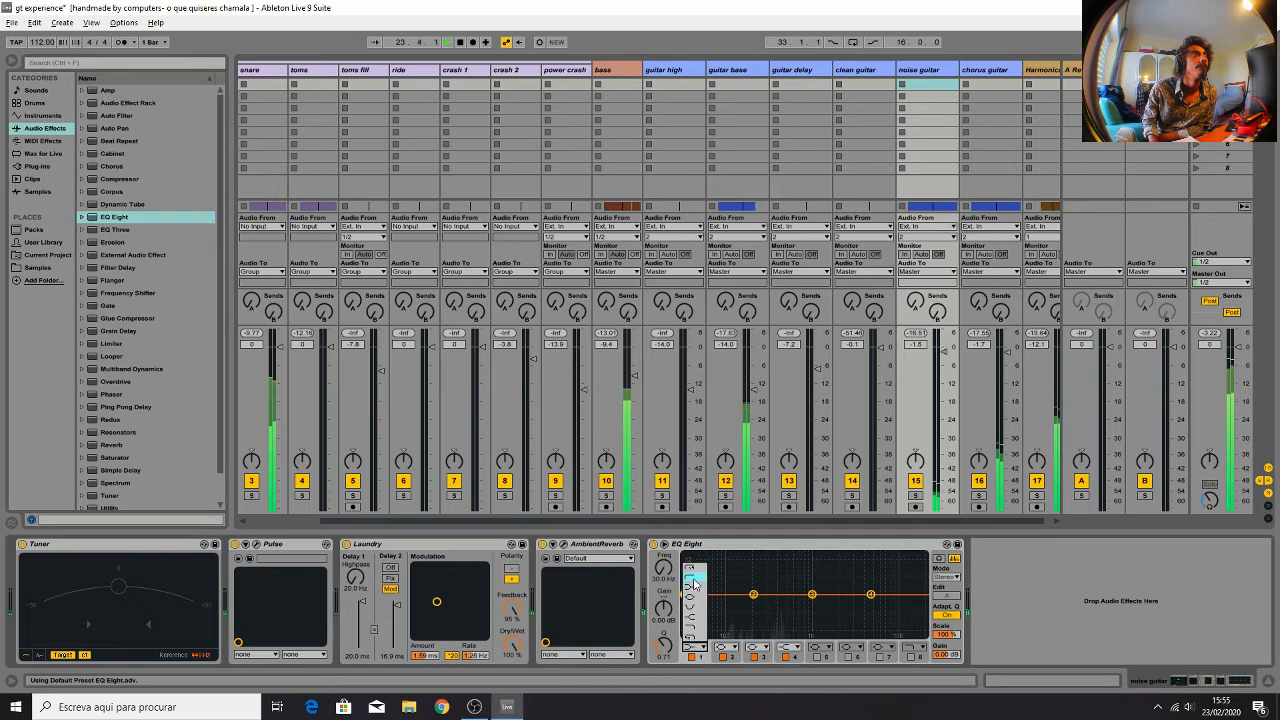
left_click(684, 575)
left_click_drag(664, 568, 664, 543)
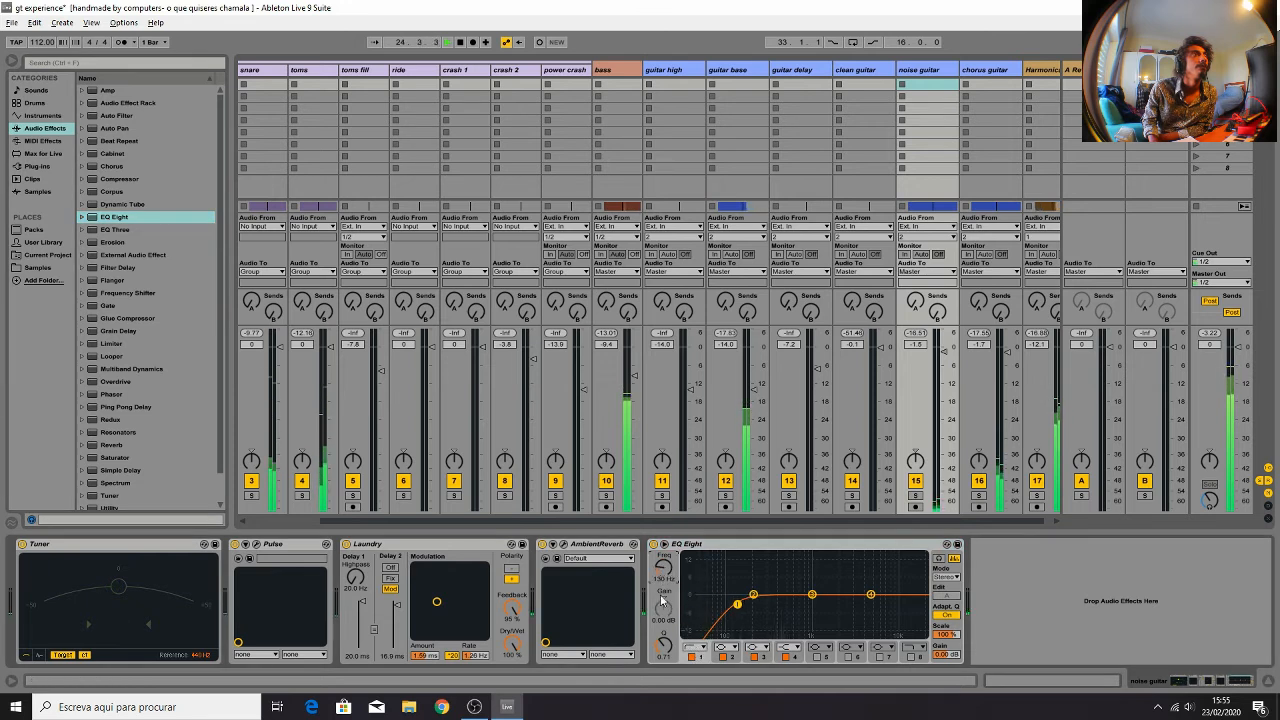
left_click_drag(664, 646, 664, 642)
left_click_drag(664, 568, 664, 565)
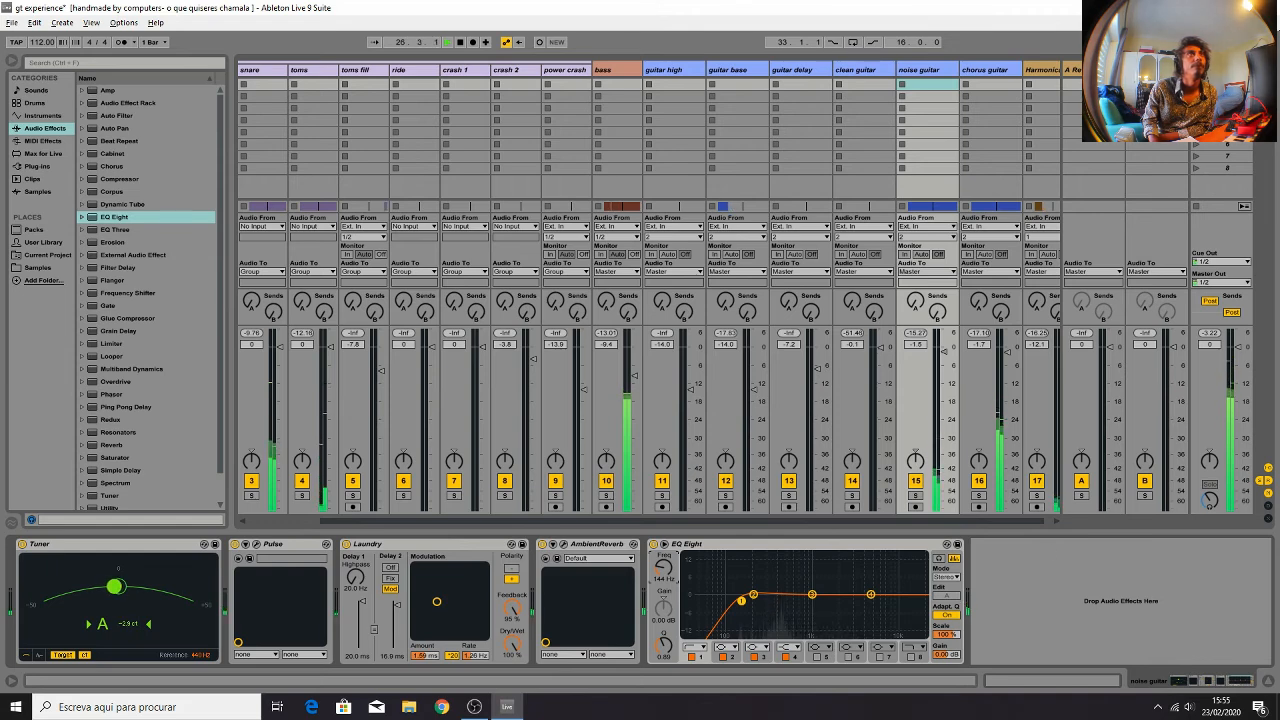
key("Tab")
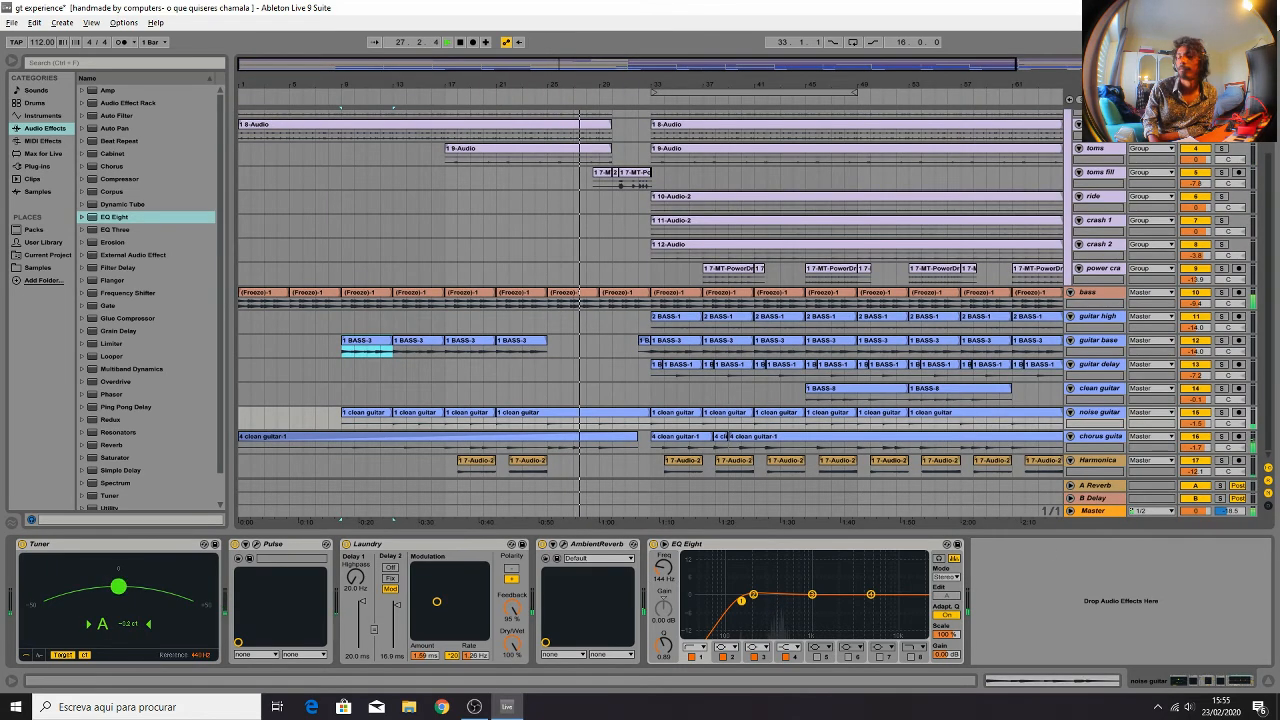
Place the insert marker at bar 29 and set the Harmonica track's volume to -6.5 dB during playback
left_click(605, 255)
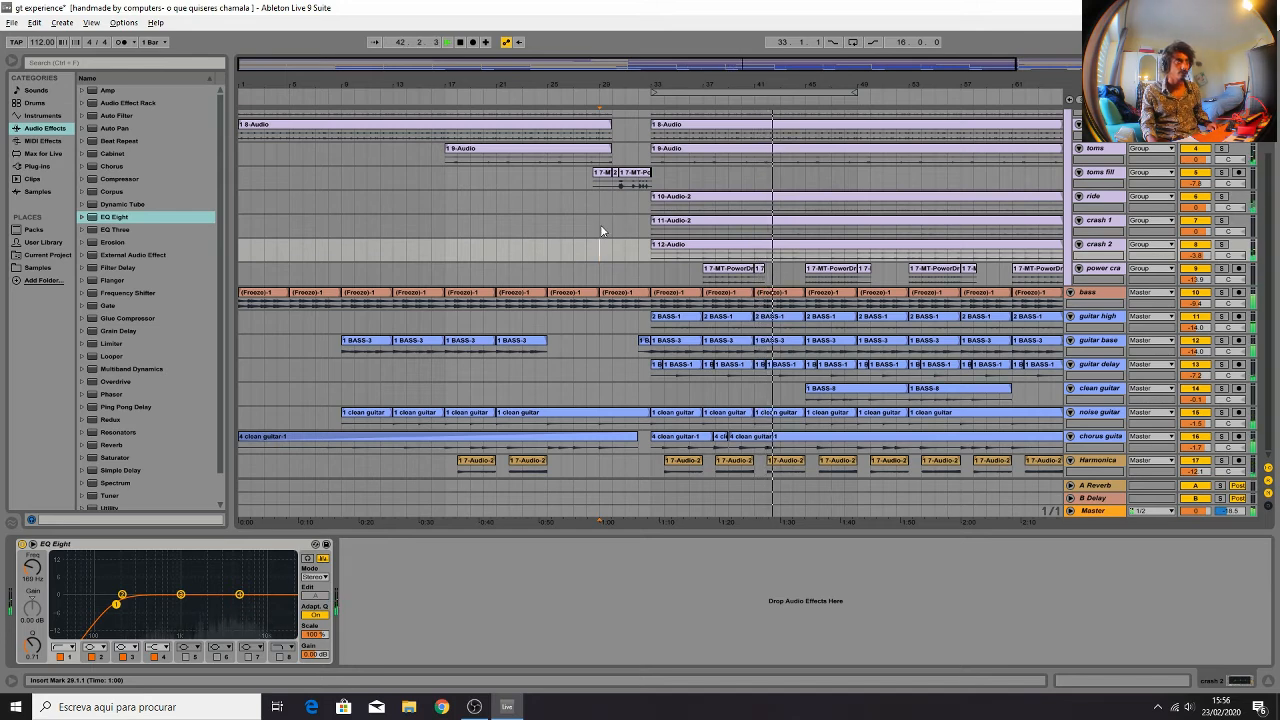
left_click(1106, 461)
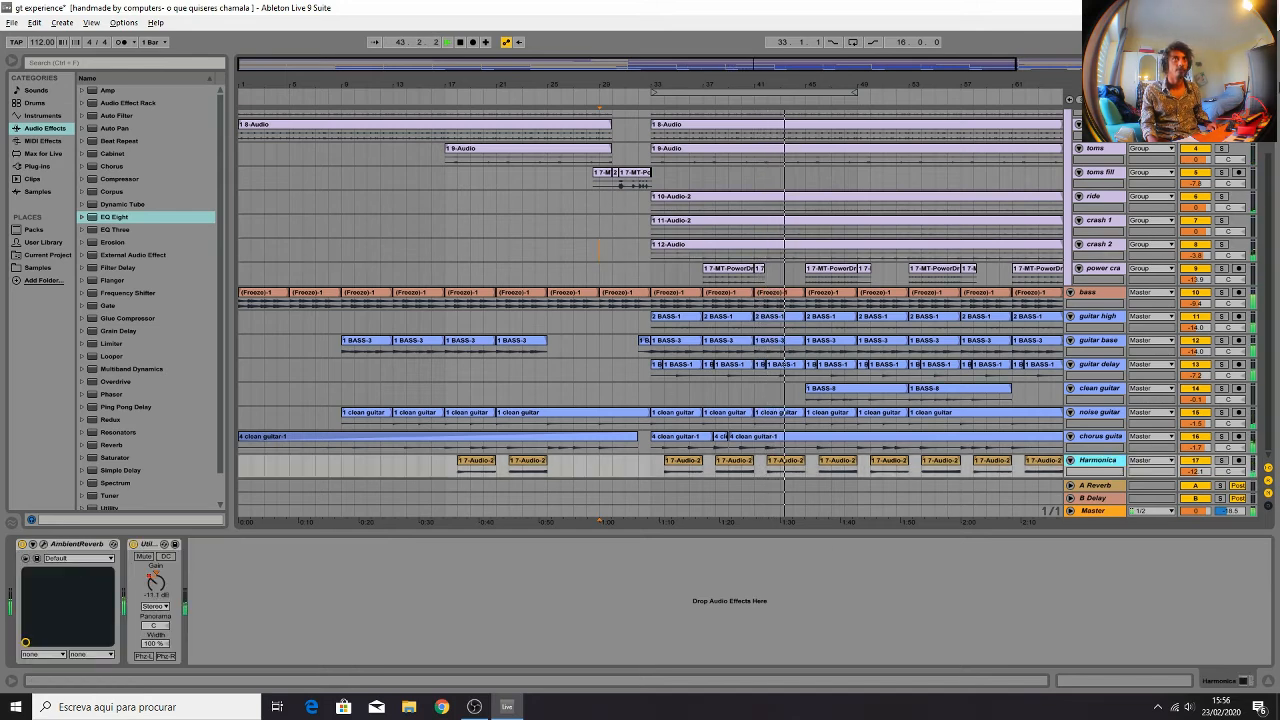
key("Tab")
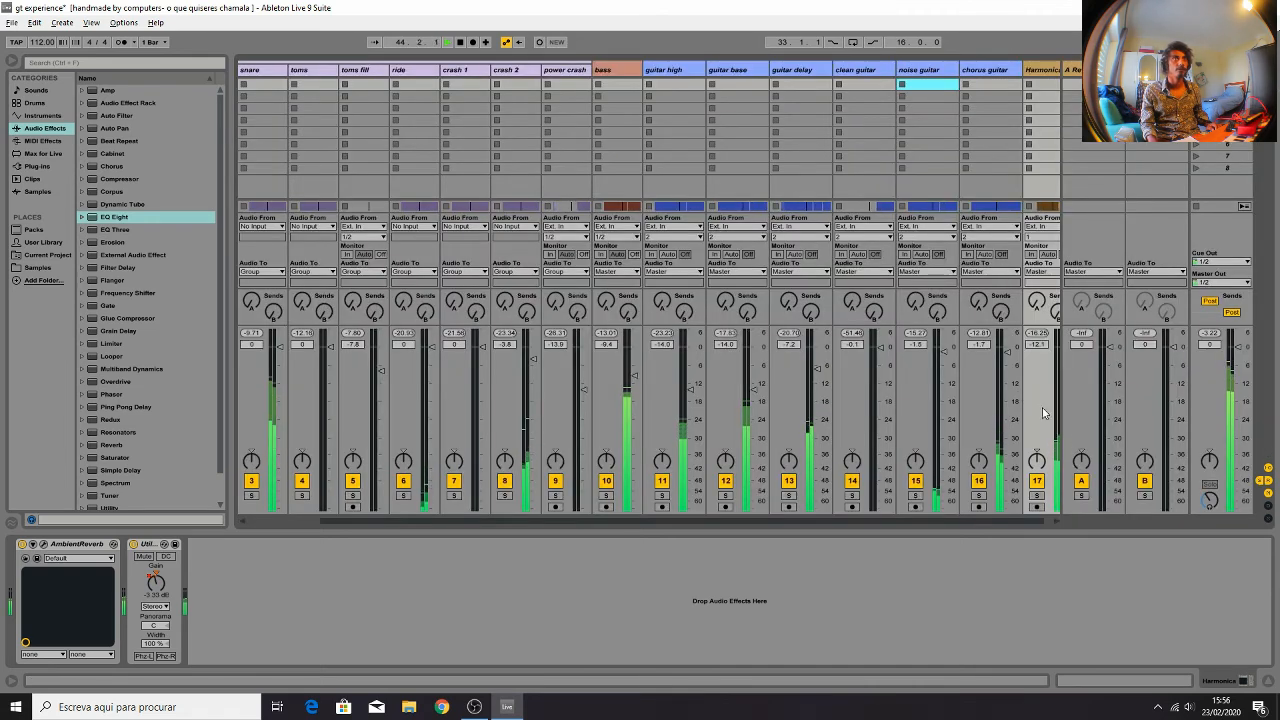
left_click_drag(986, 522, 1040, 522)
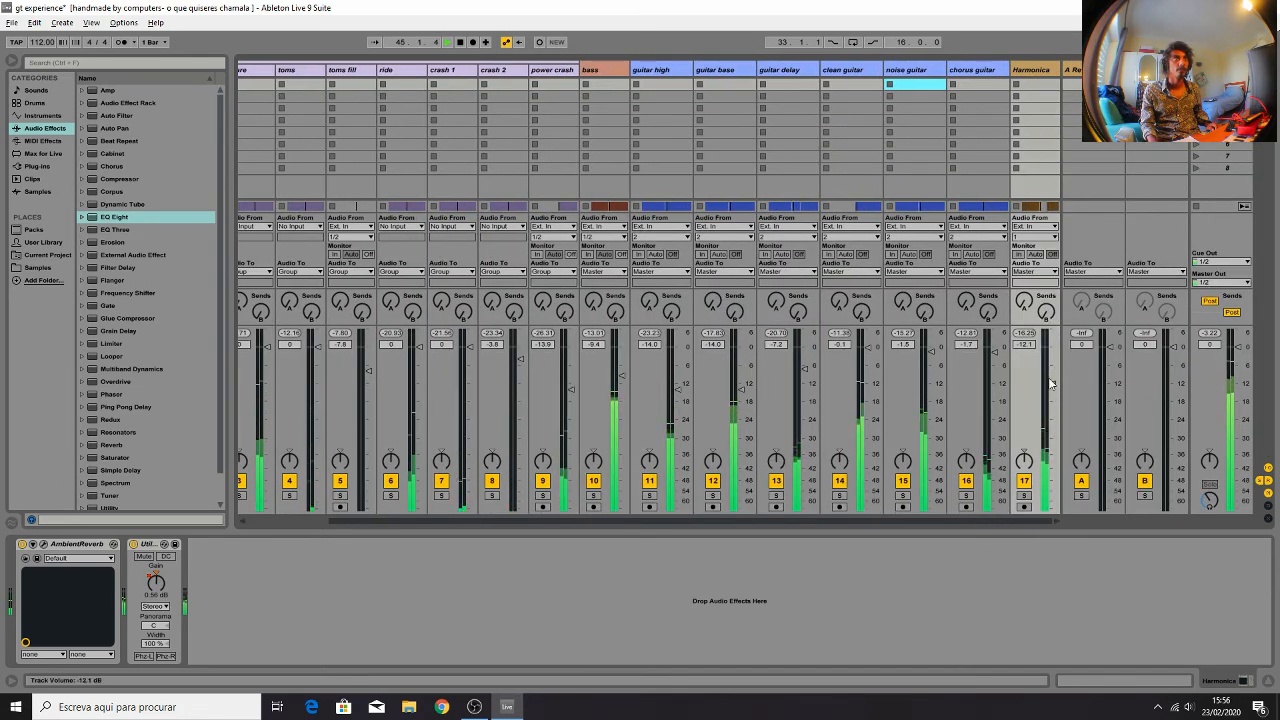
left_click_drag(1050, 383, 1050, 366)
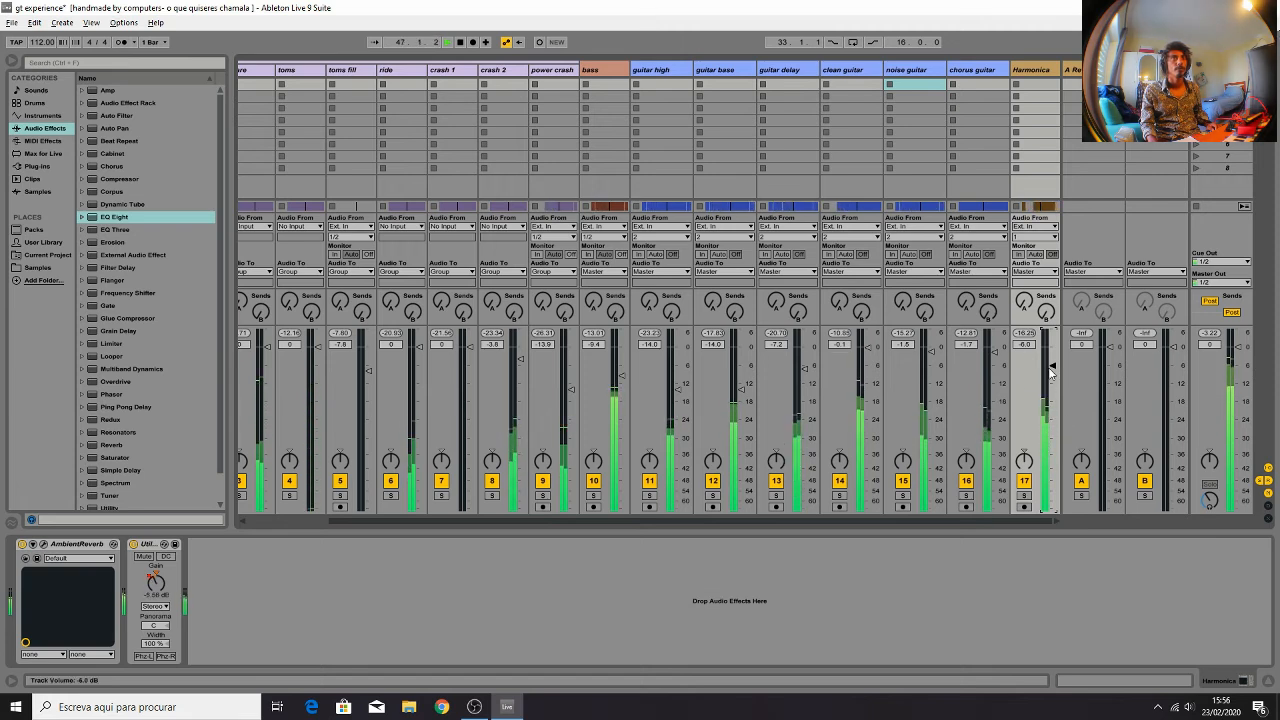
left_click_drag(1050, 370, 1050, 370)
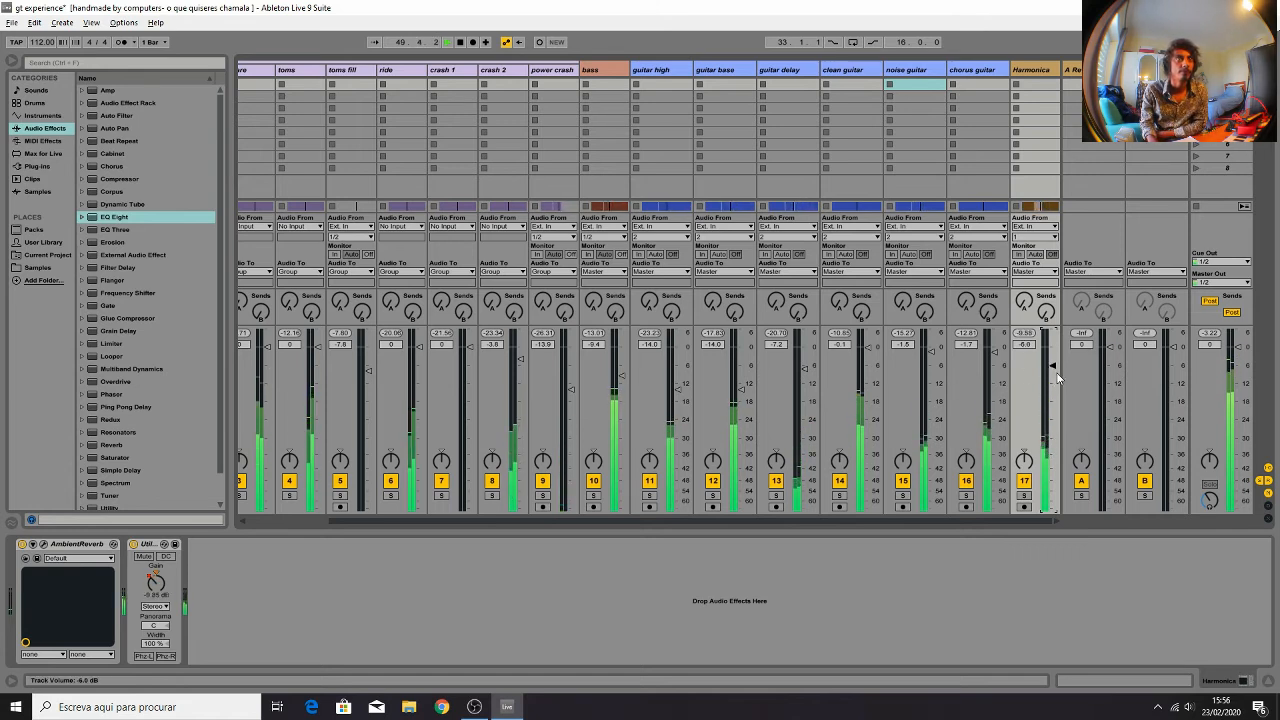
left_click_drag(1050, 369, 1051, 371)
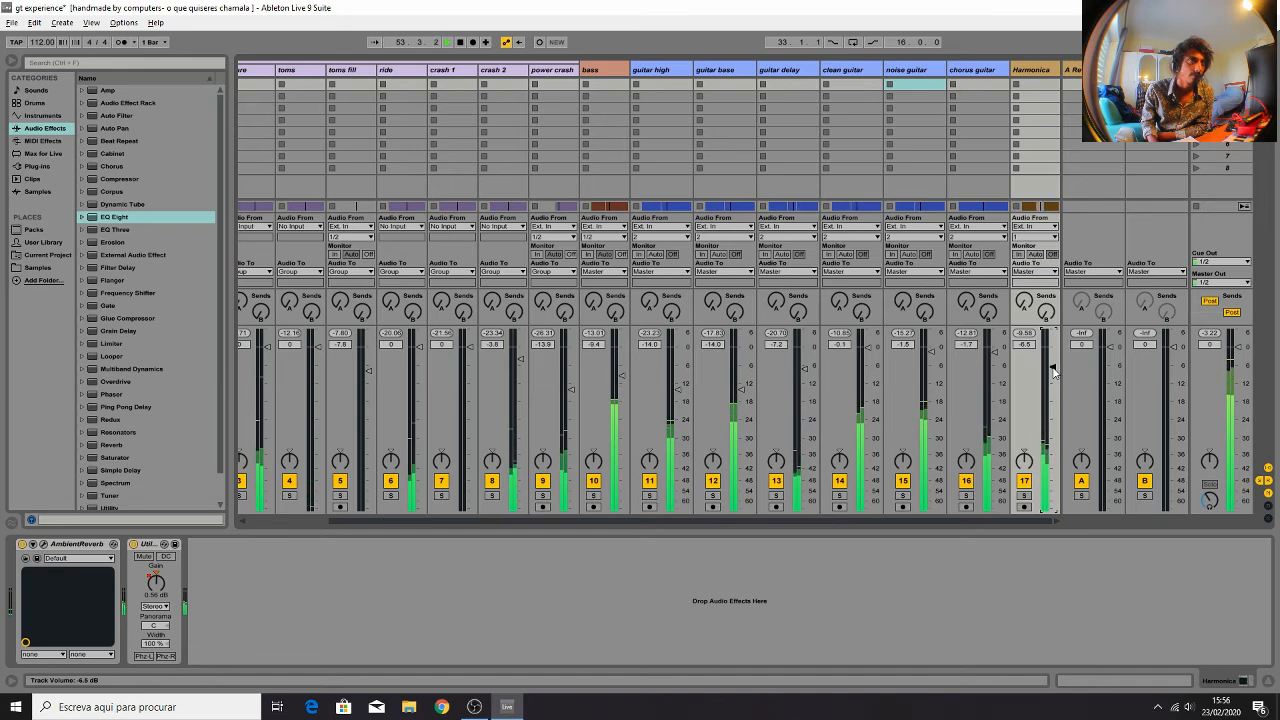
key("Tab")
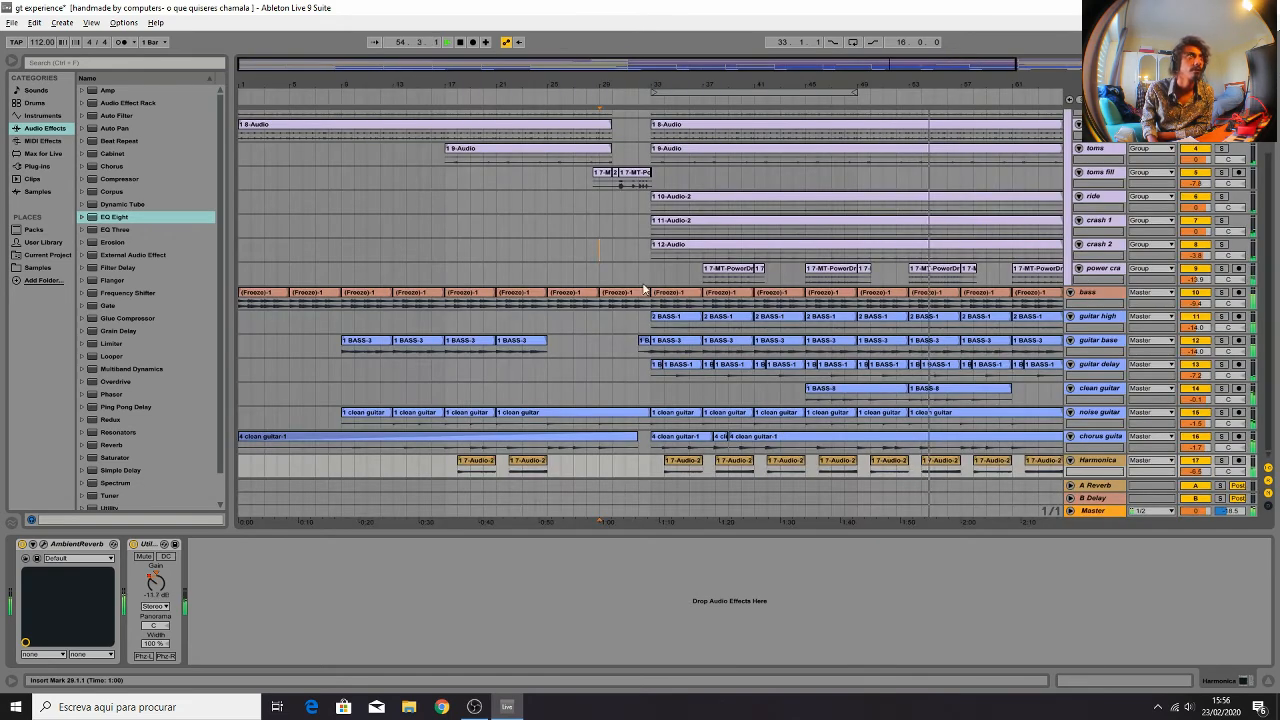
Select the Master track and add Slate Digital's Virtual Mix Rack to it
left_click_drag(1015, 64, 1278, 66)
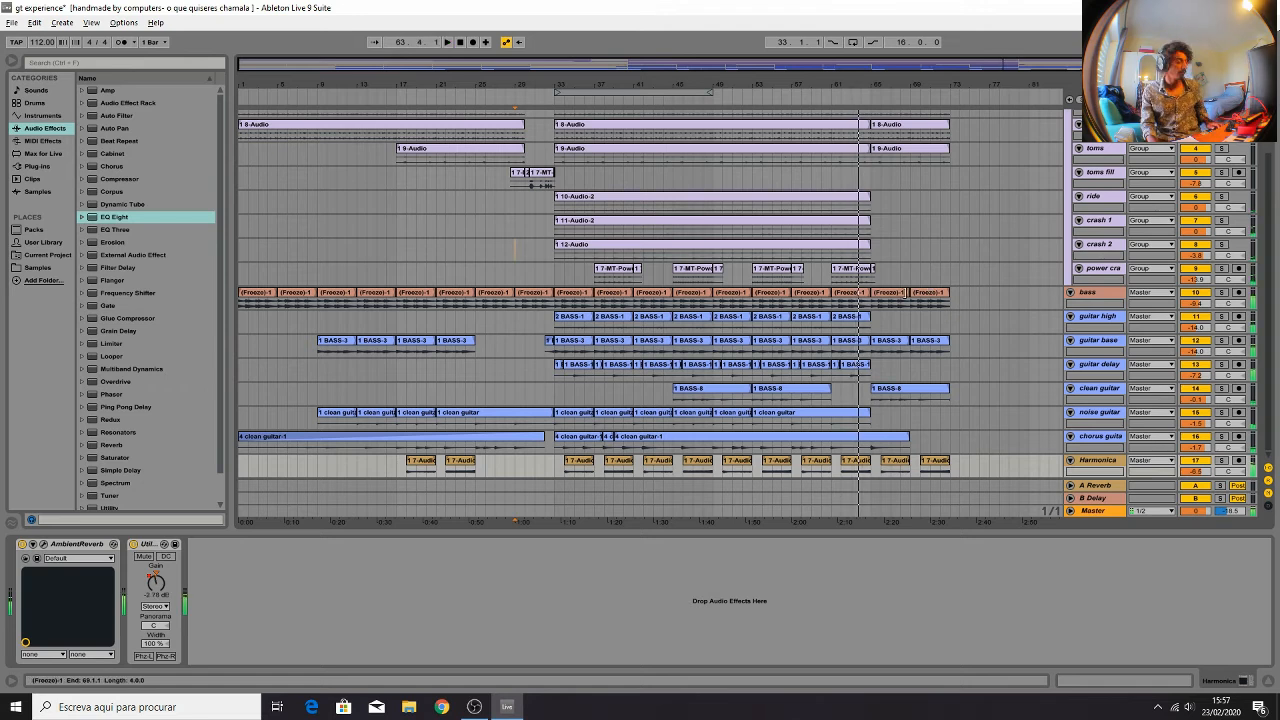
left_click(1095, 510)
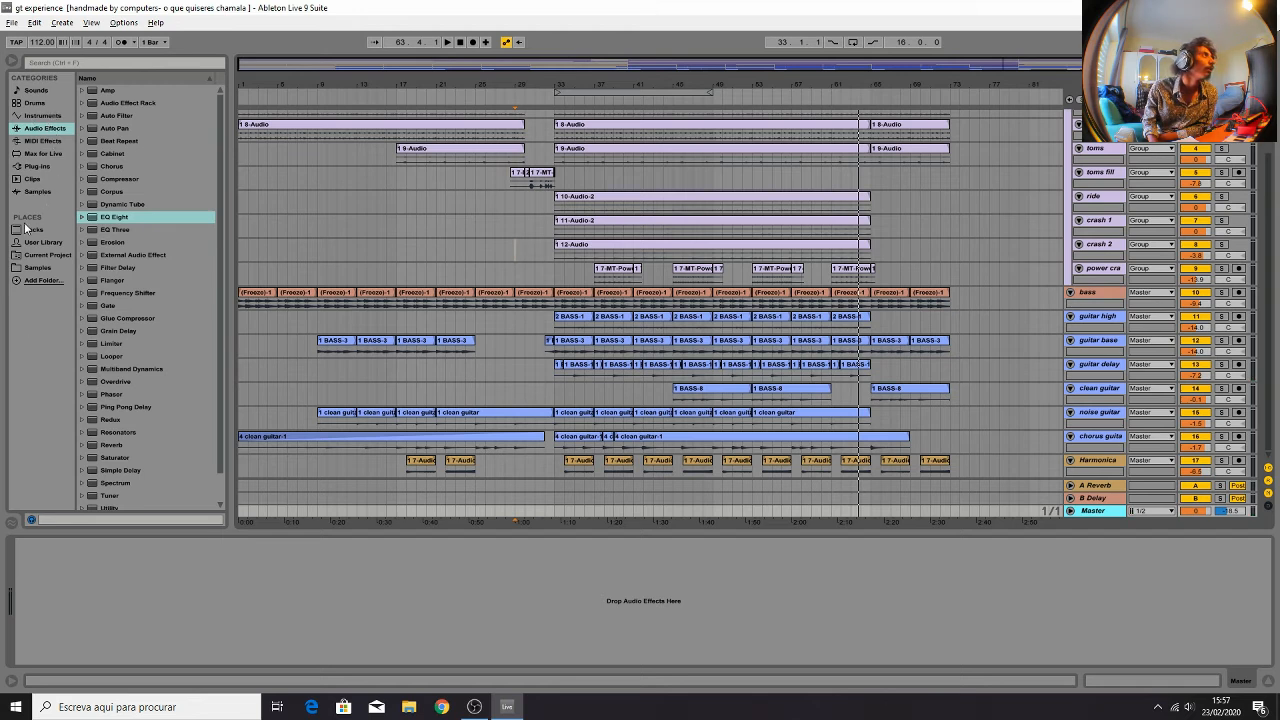
left_click(35, 170)
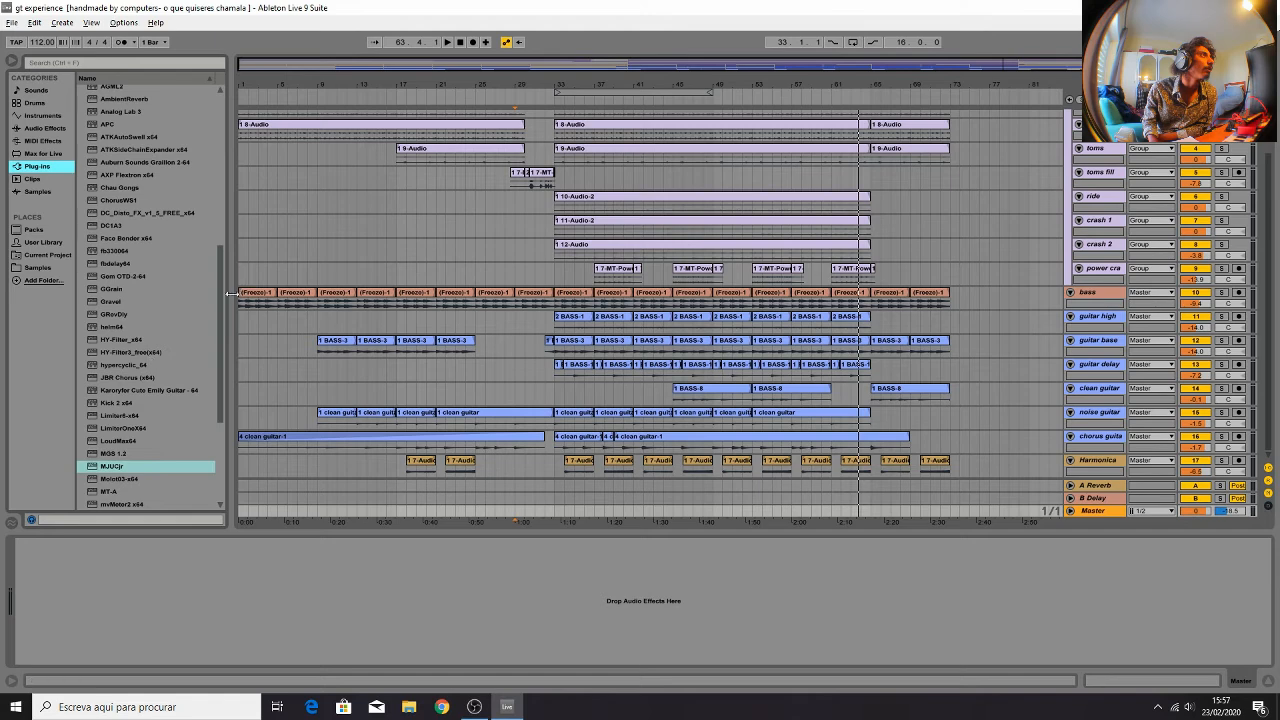
left_click_drag(220, 299, 211, 204)
double_click(138, 232)
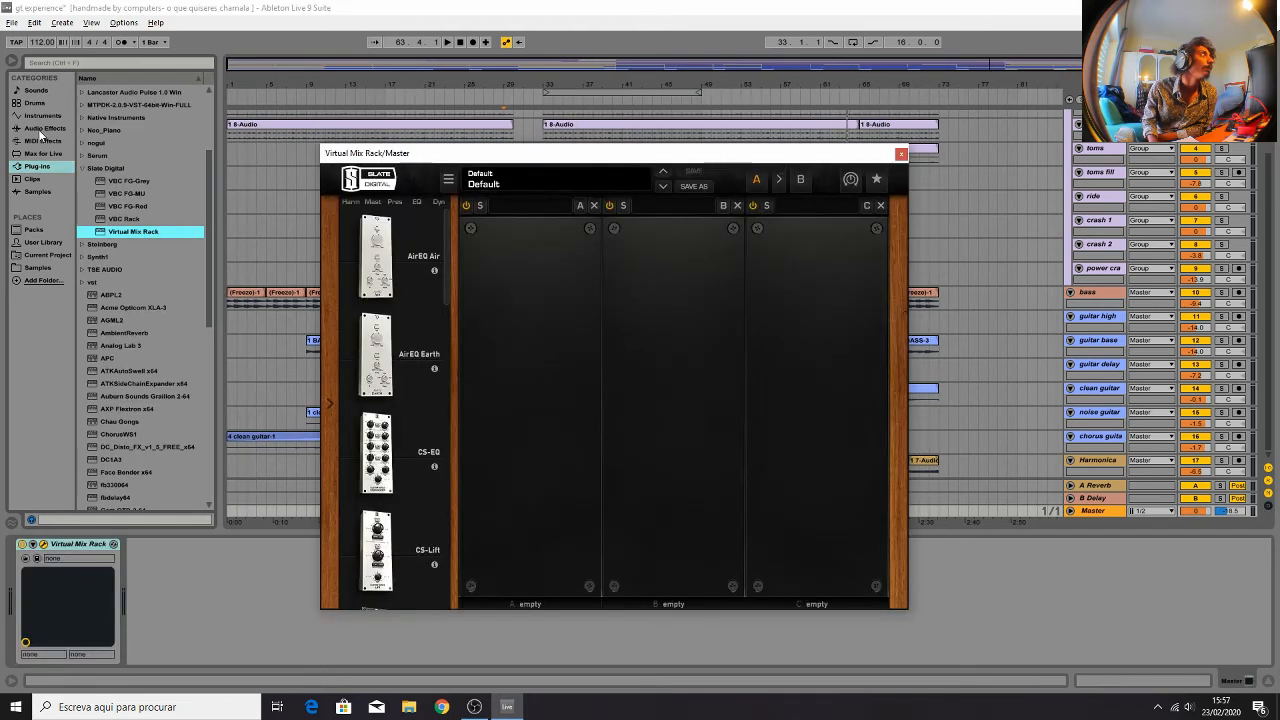
left_click_drag(208, 154, 209, 98)
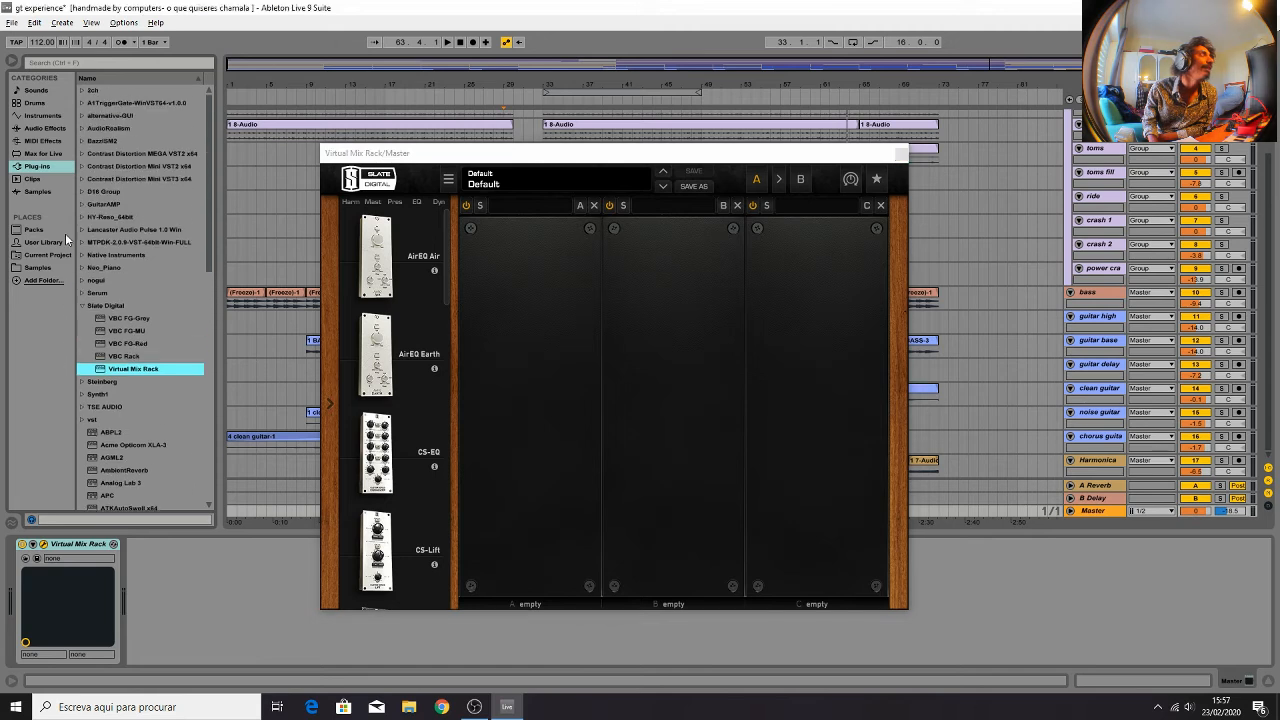
left_click(83, 193)
left_click_drag(100, 205, 193, 586)
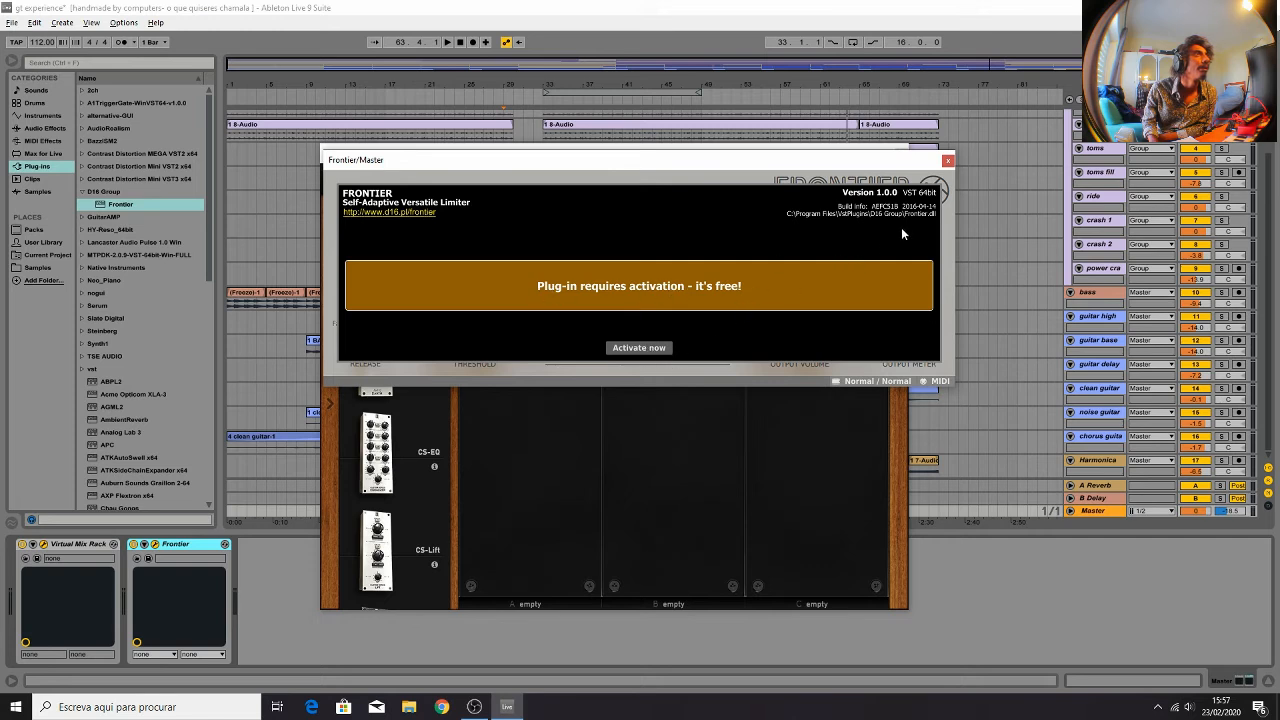
left_click(638, 347)
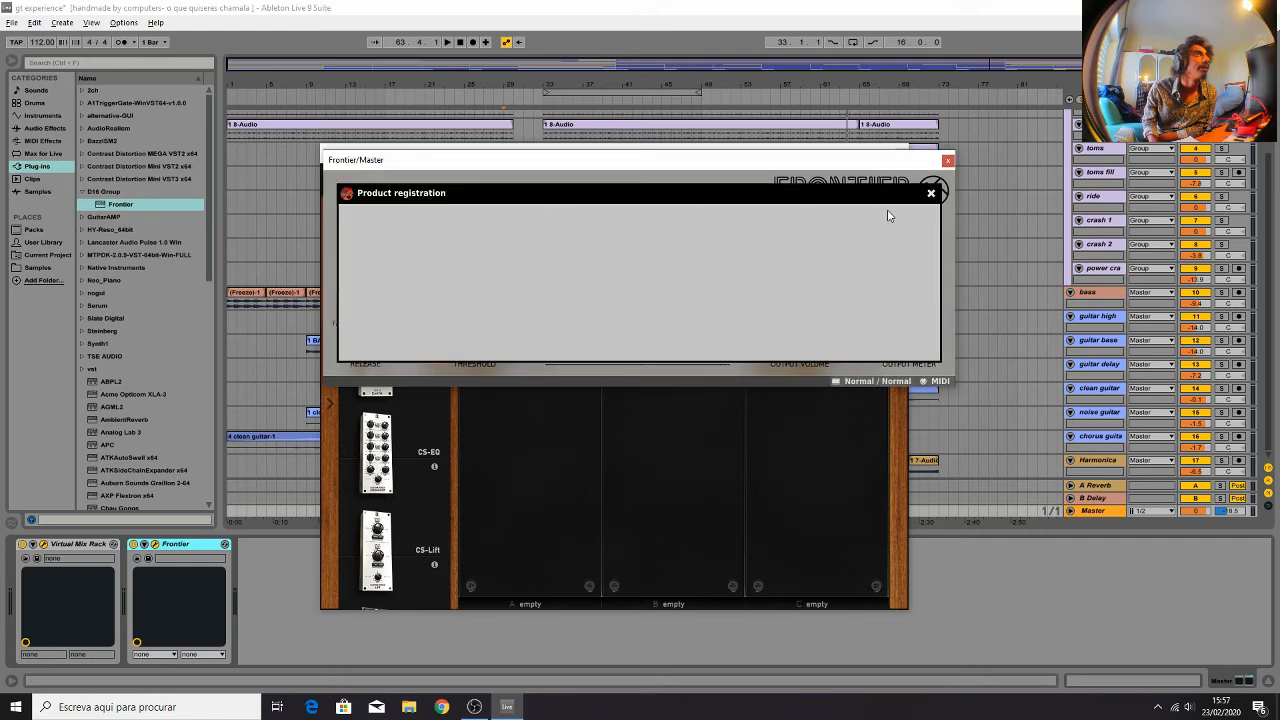
left_click(929, 193)
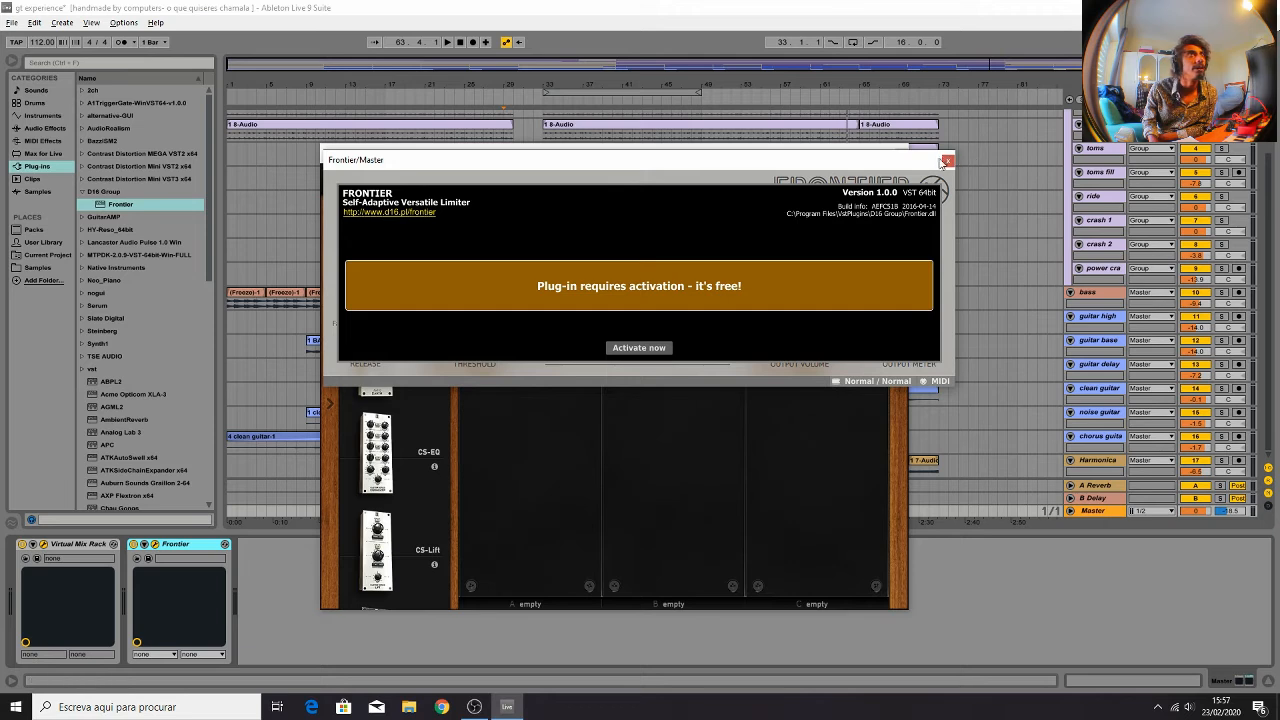
left_click(945, 161)
left_click(193, 559)
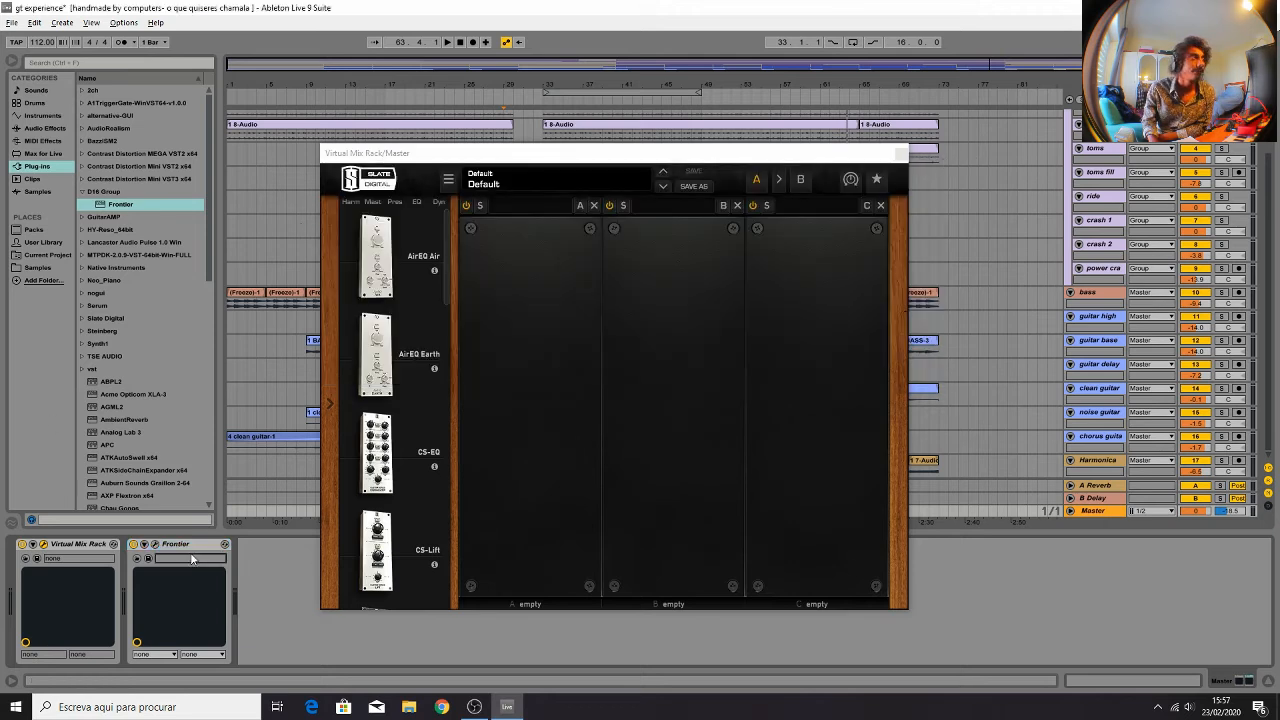
left_click(186, 546)
key("Delete")
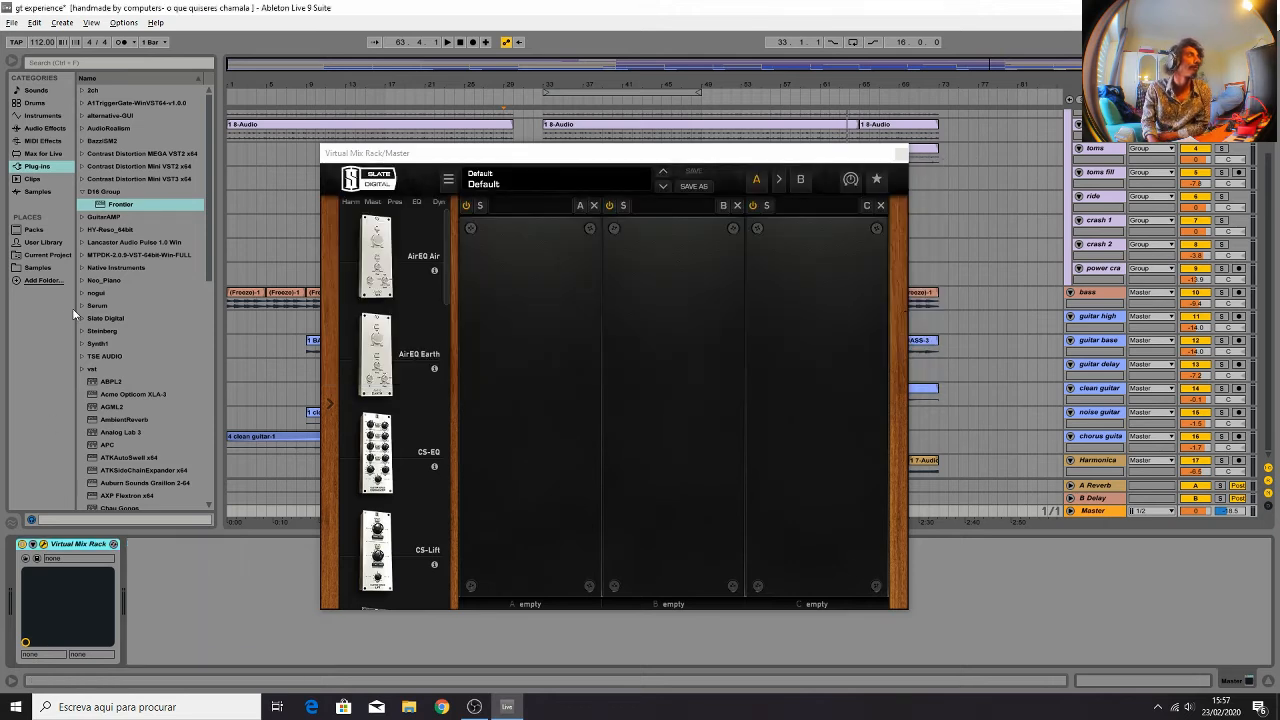
Add the stock Limiter and the mvMeter2 x64 VU meter after Virtual Mix Rack on the Master track
left_click(45, 128)
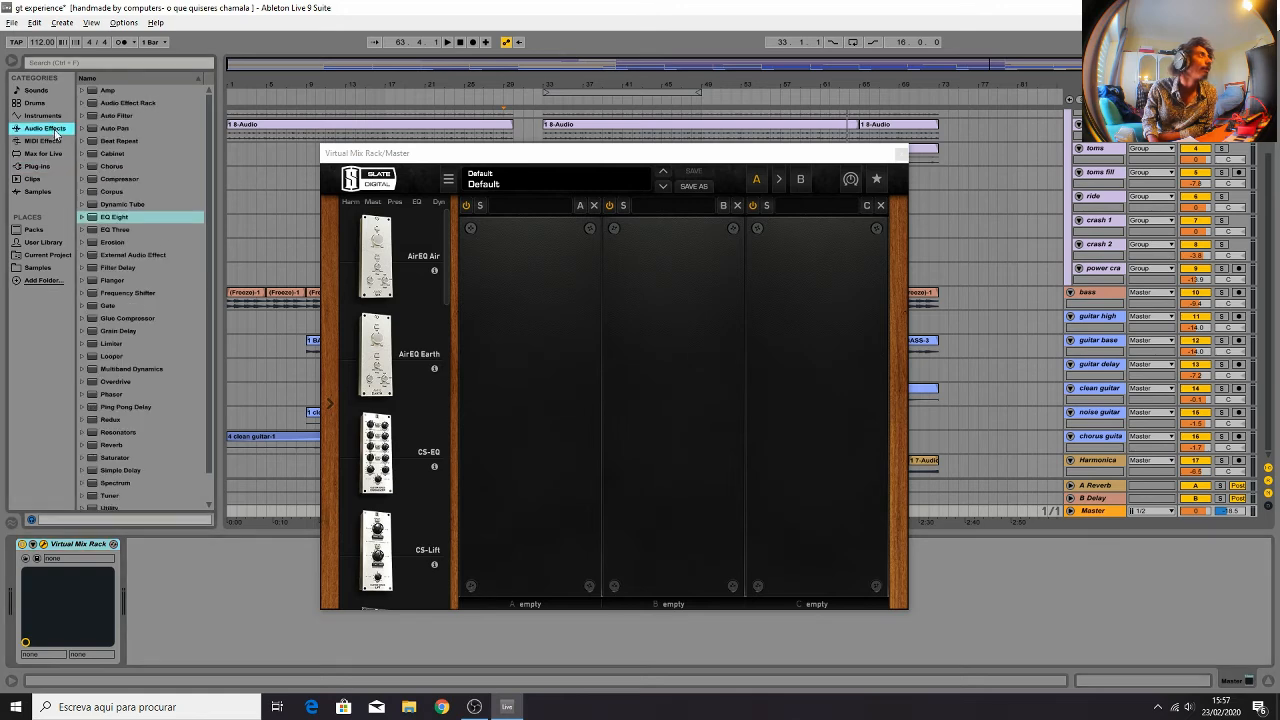
double_click(113, 344)
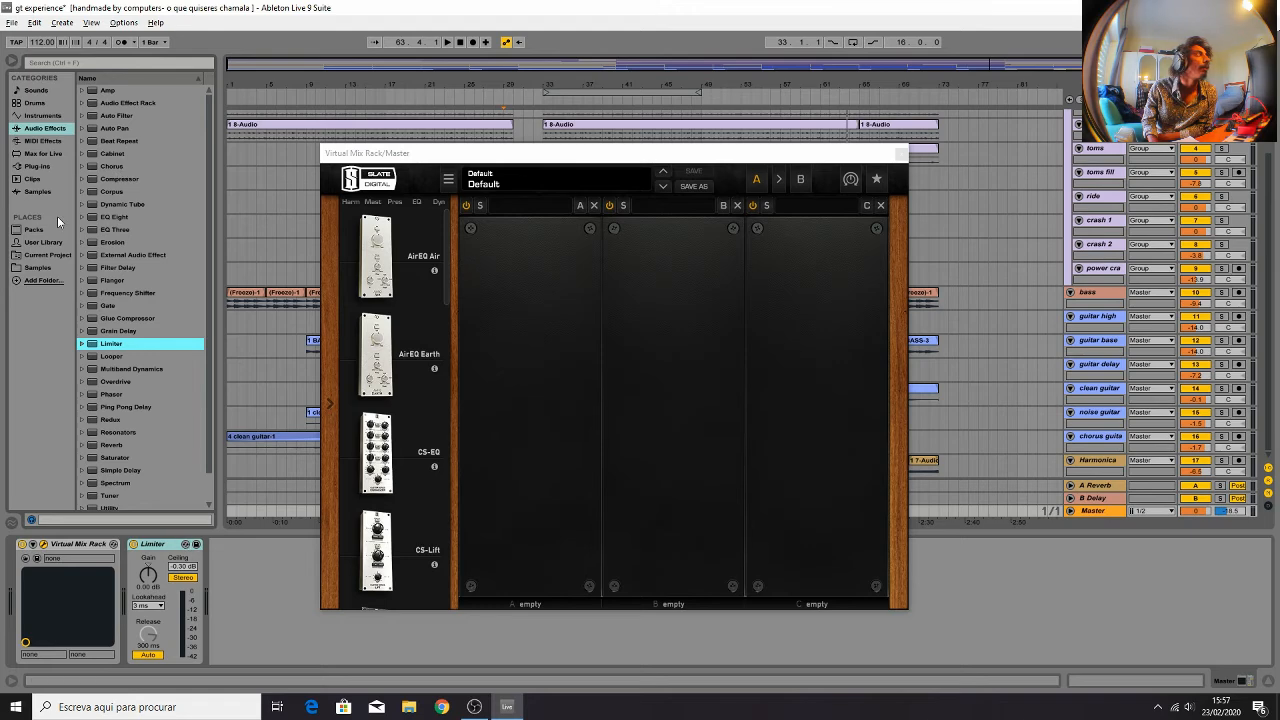
left_click(37, 191)
left_click(40, 166)
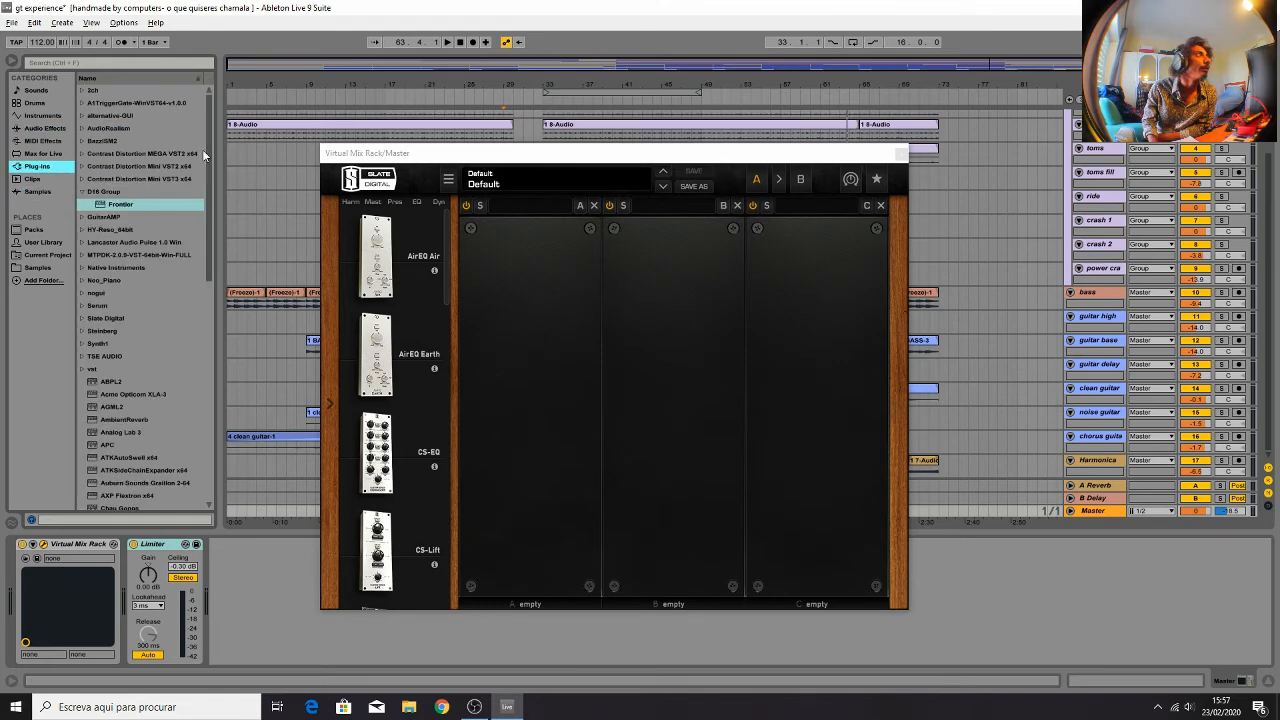
left_click_drag(210, 271, 137, 483)
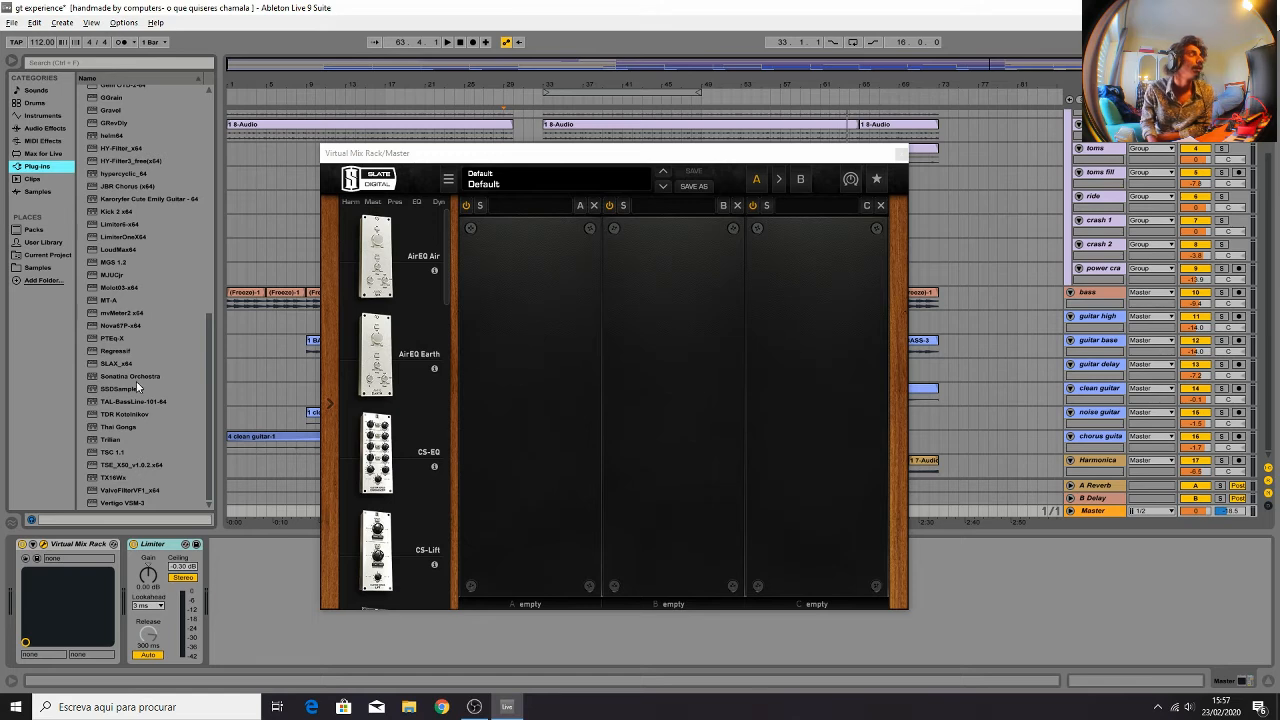
double_click(118, 315)
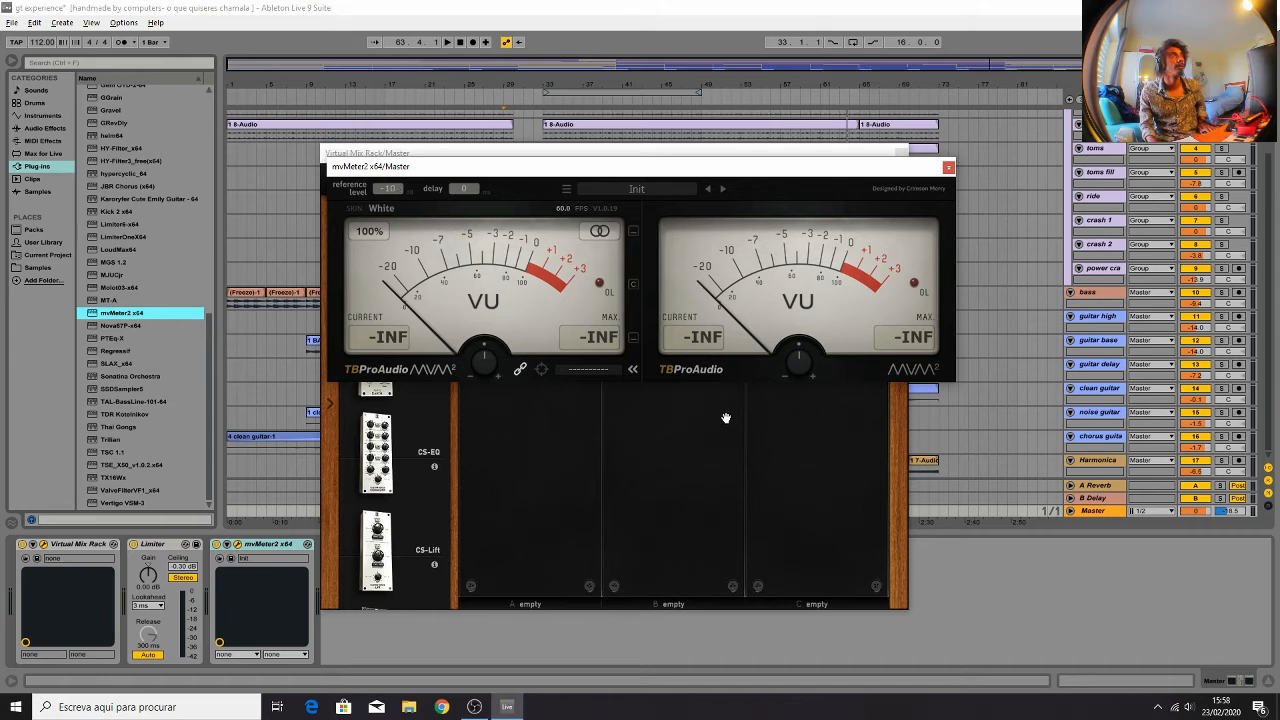
Play the song from bar 33 and arrange the mvMeter2 and Virtual Mix Rack windows so that neither covers the other
key("space")
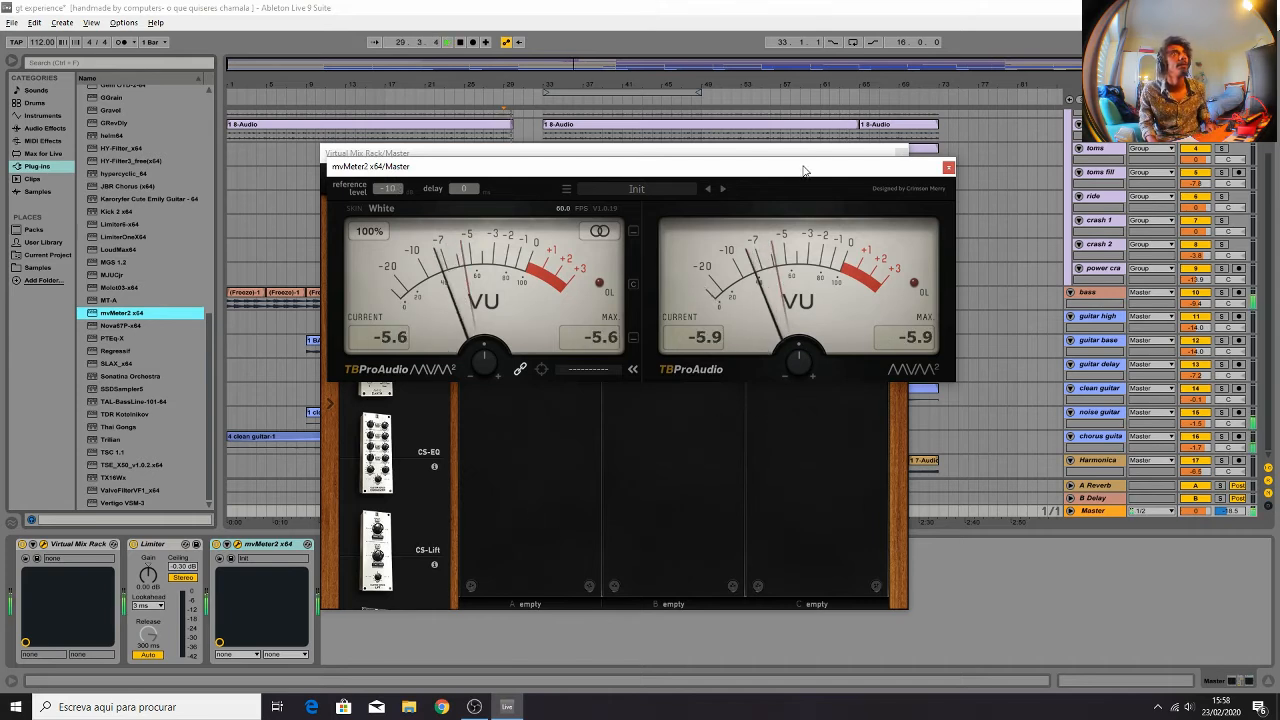
left_click(665, 94)
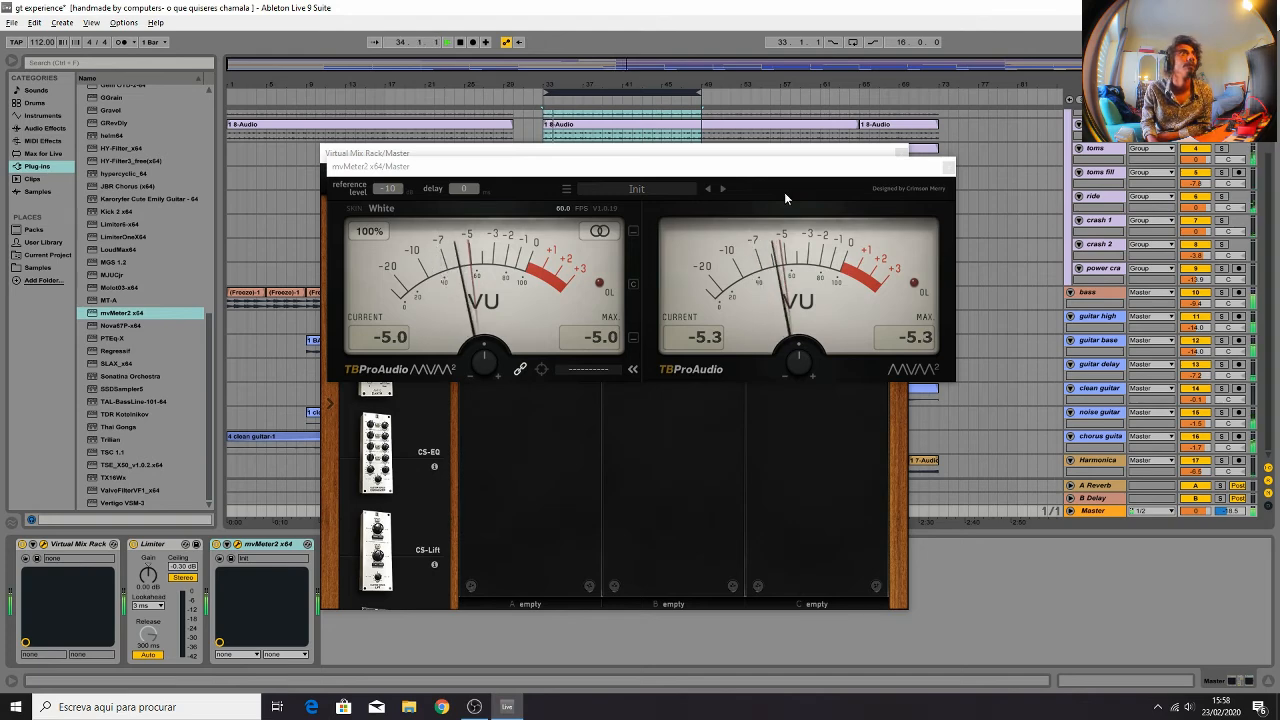
left_click_drag(784, 197, 826, 62)
left_click_drag(359, 152, 452, 266)
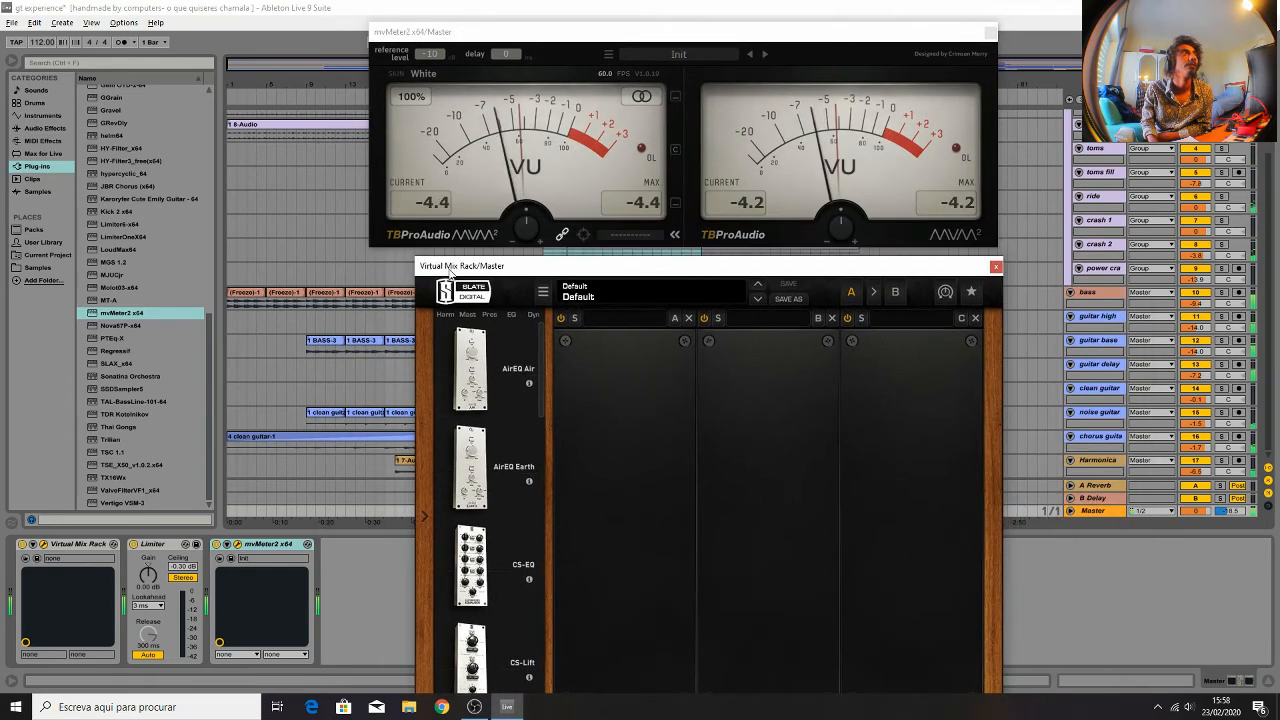
Load the Revival module into slot A of Virtual Mix Rack, add a little Shimmer and set Thickness to 13.5
left_click(474, 316)
left_click_drag(470, 368, 605, 415)
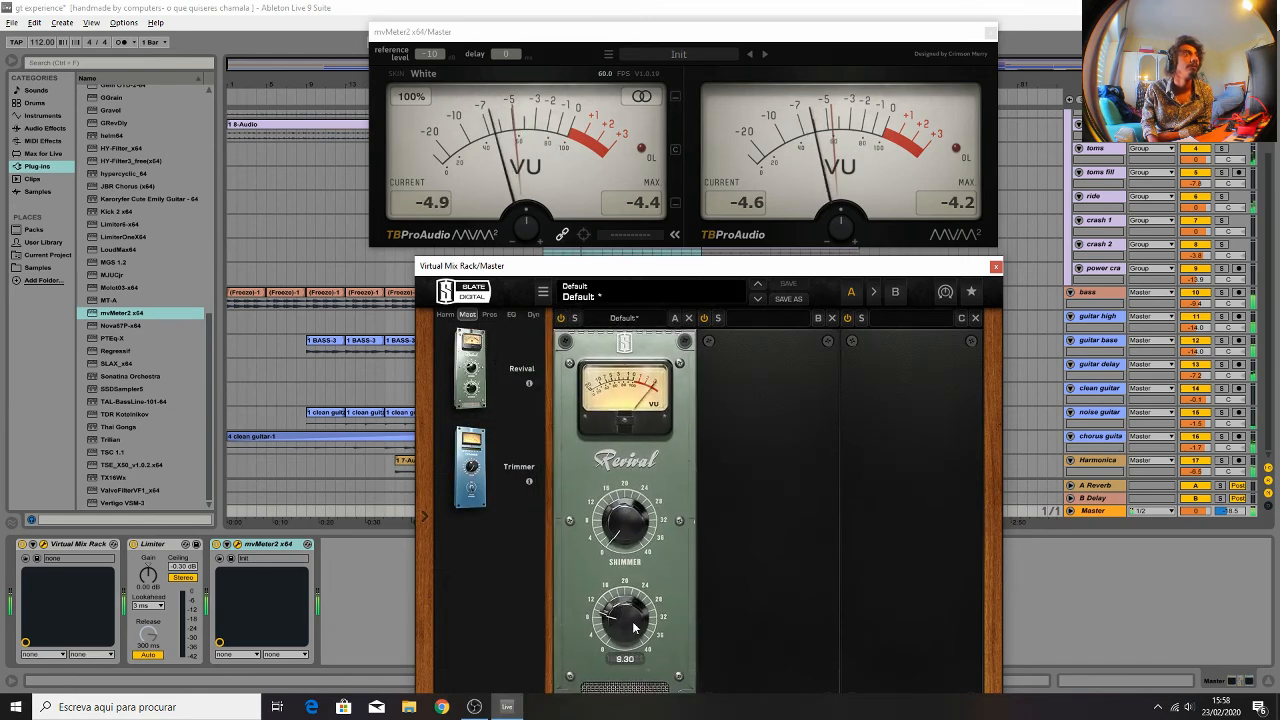
double_click(628, 614)
left_click_drag(617, 517, 628, 630)
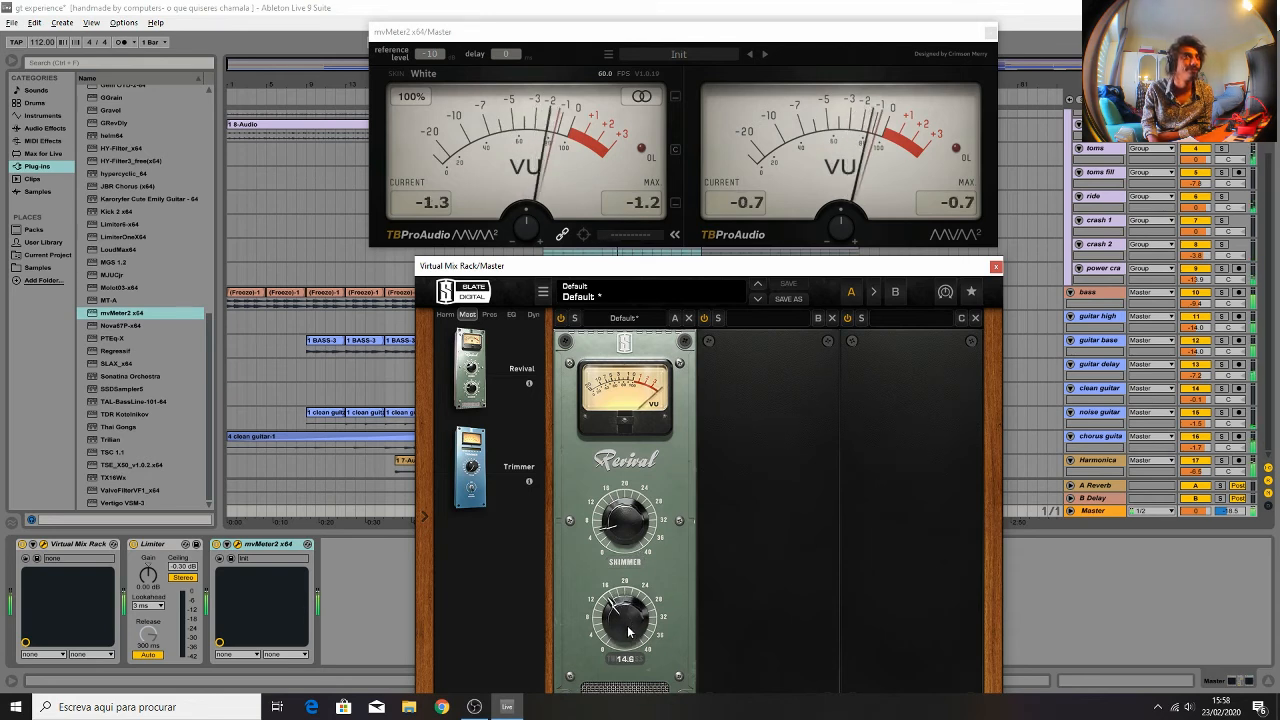
left_click(1188, 706)
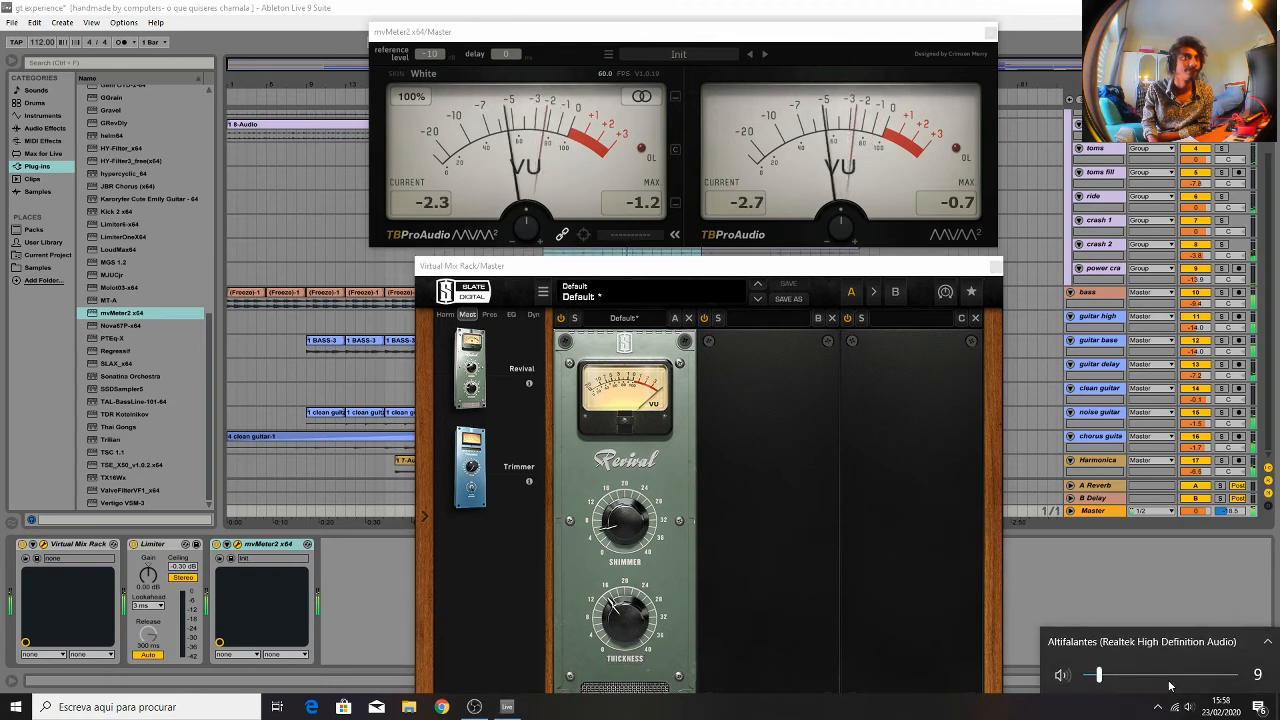
left_click(709, 580)
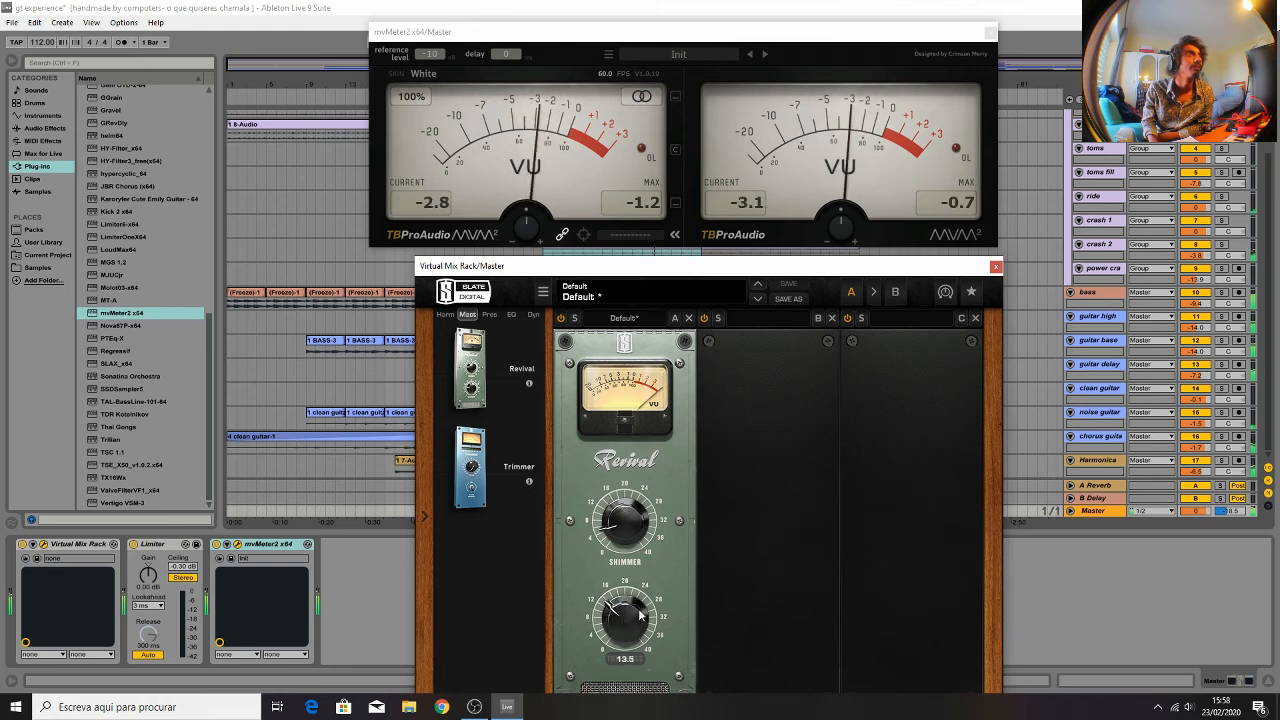
mouse_move(623, 627)
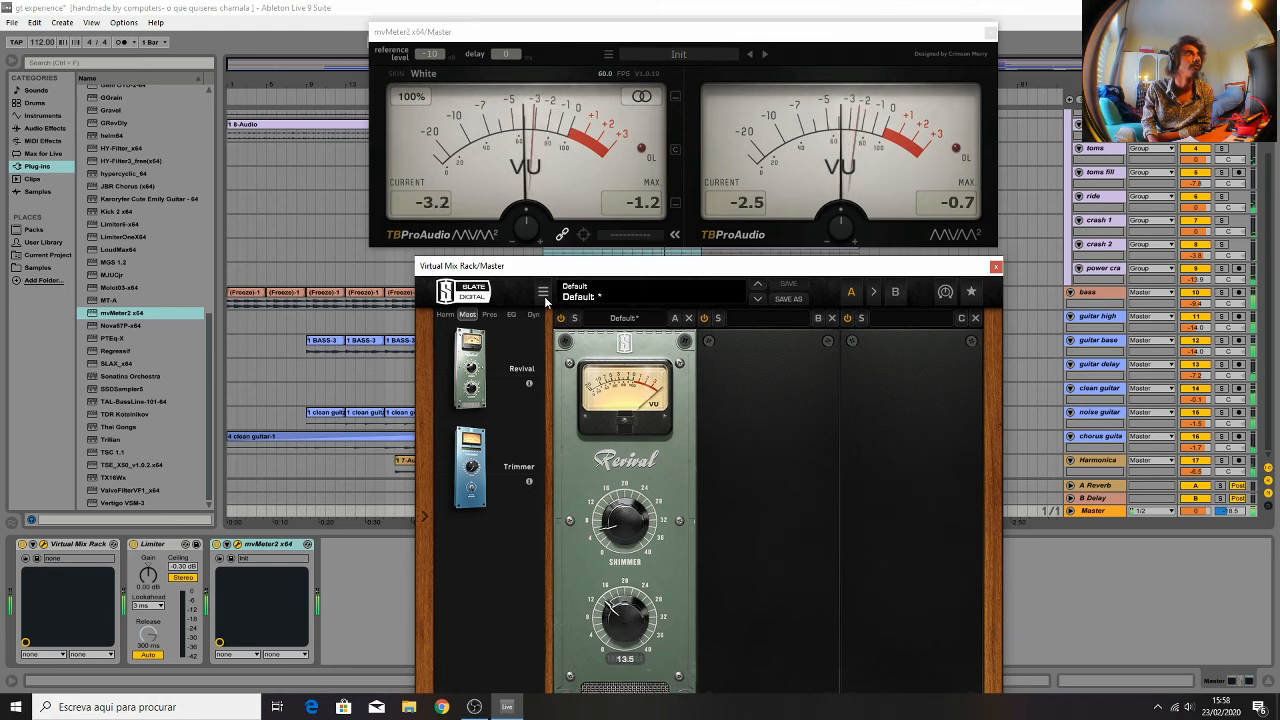
Load the FG-S equalizer into slot B of Virtual Mix Rack and slightly boost its HF gain
left_click(511, 315)
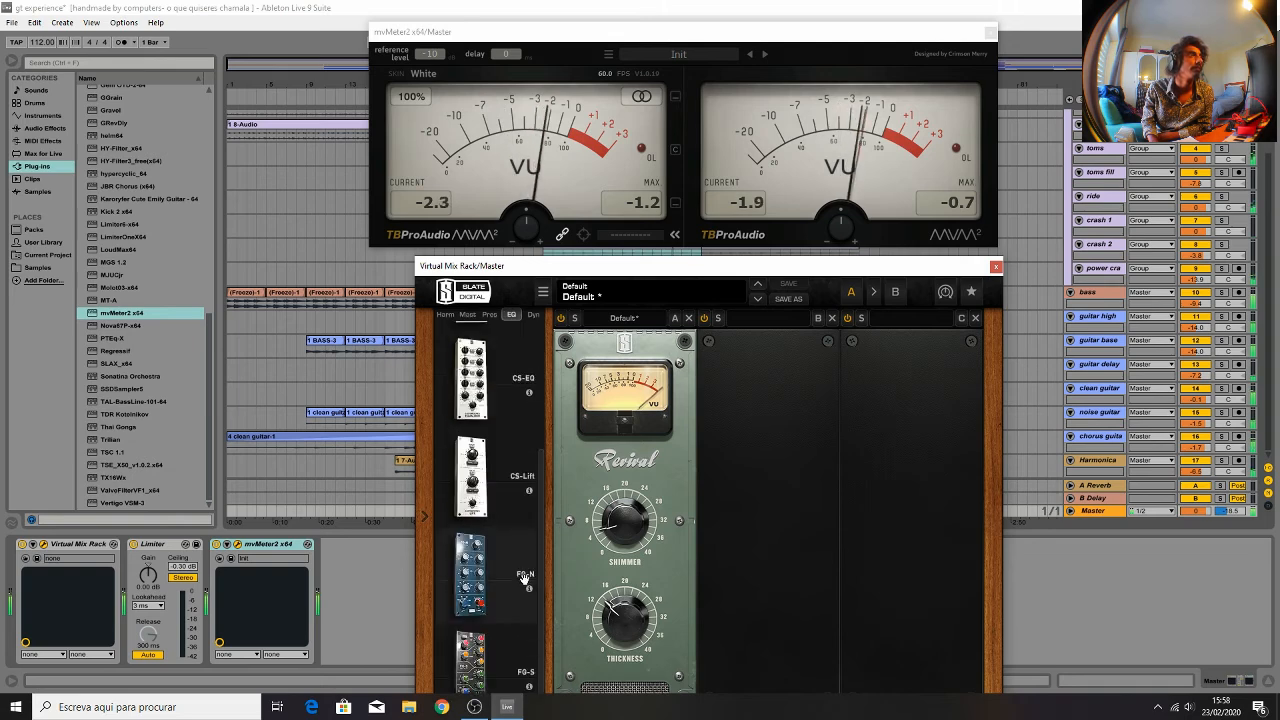
left_click_drag(470, 655, 815, 465)
mouse_move(733, 396)
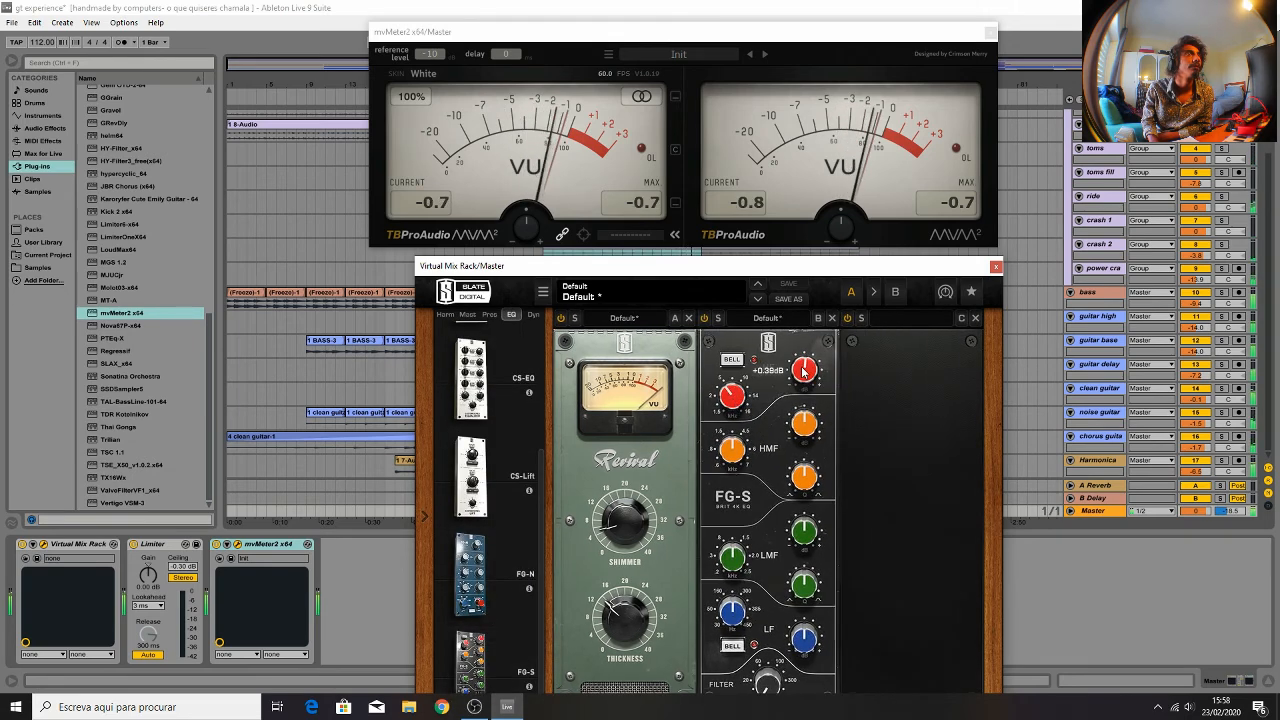
left_click_drag(807, 377, 806, 368)
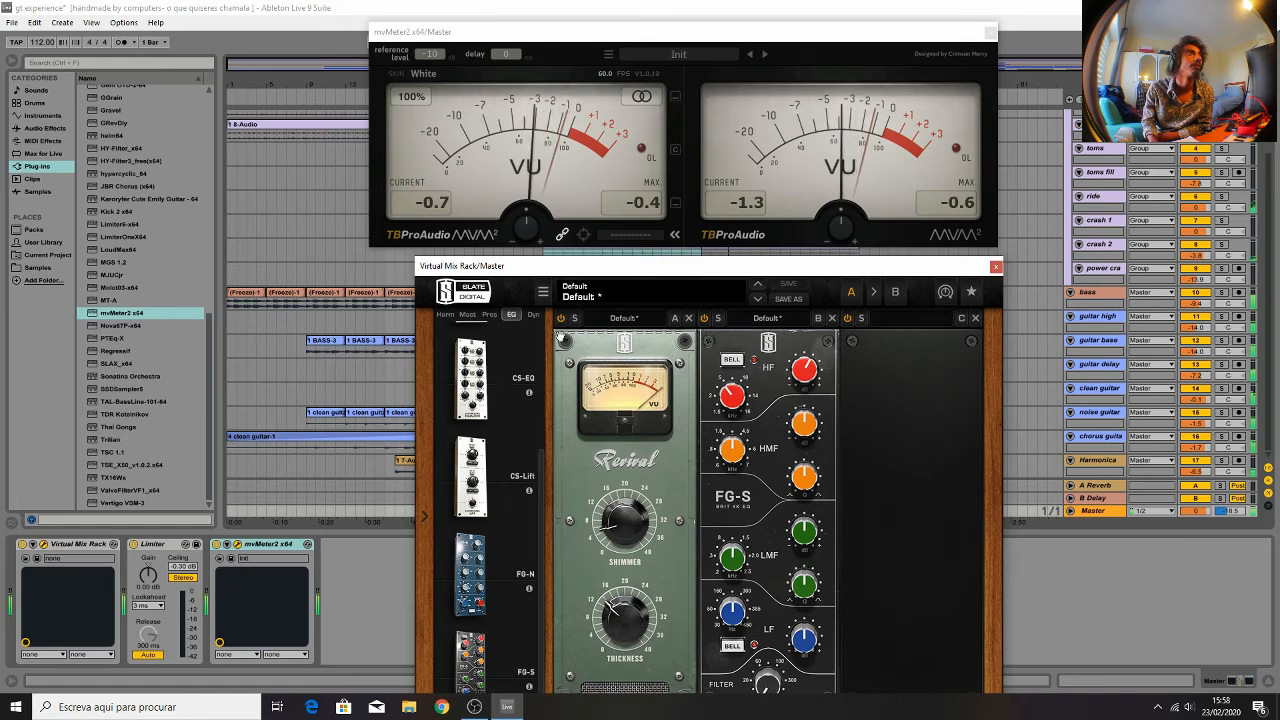
Load the FG-401 compressor into slot C of Virtual Mix Rack and adjust its threshold and makeup gain during playback
left_click(533, 314)
left_click_drag(456, 590, 875, 524)
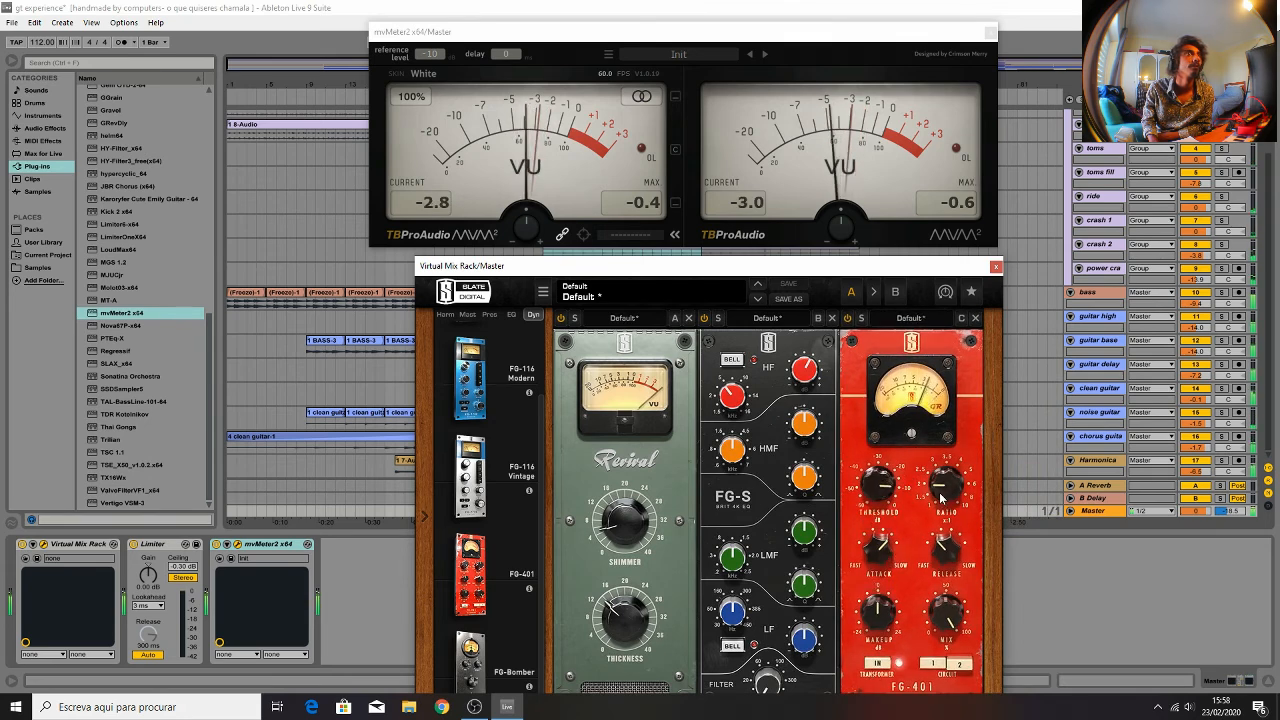
mouse_move(940, 498)
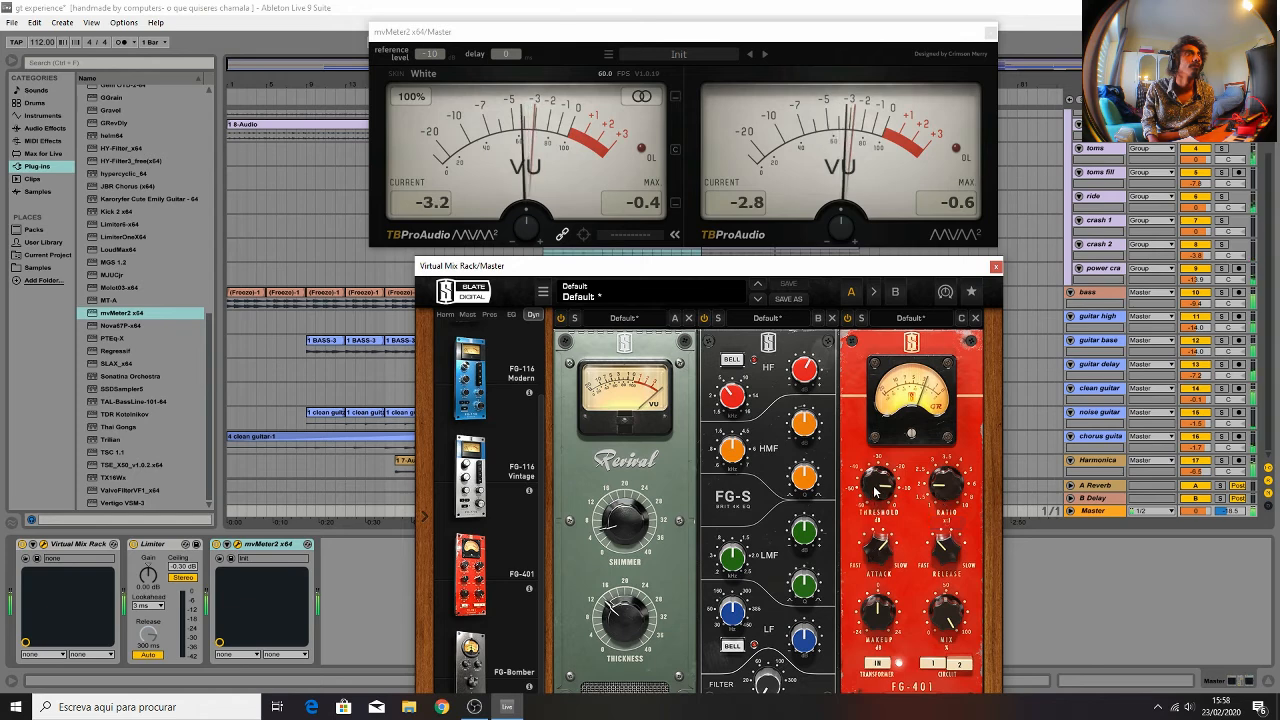
left_click_drag(877, 498, 877, 488)
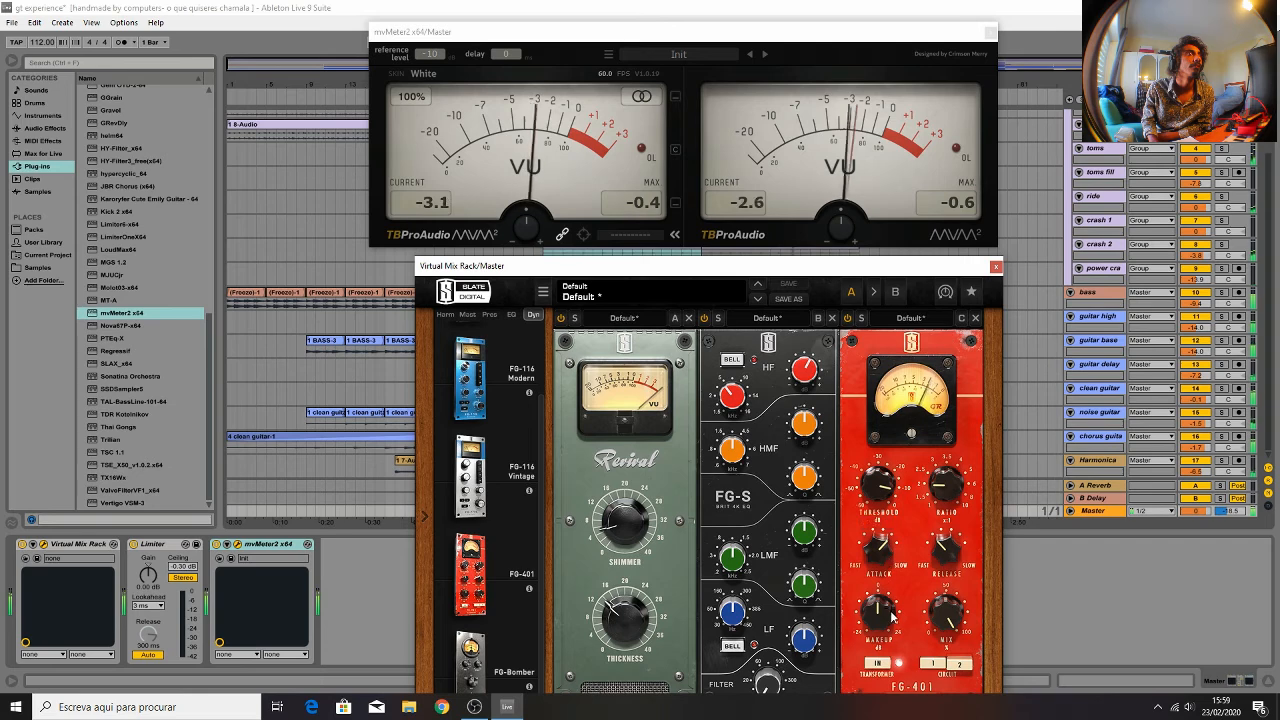
left_click_drag(888, 613, 887, 605)
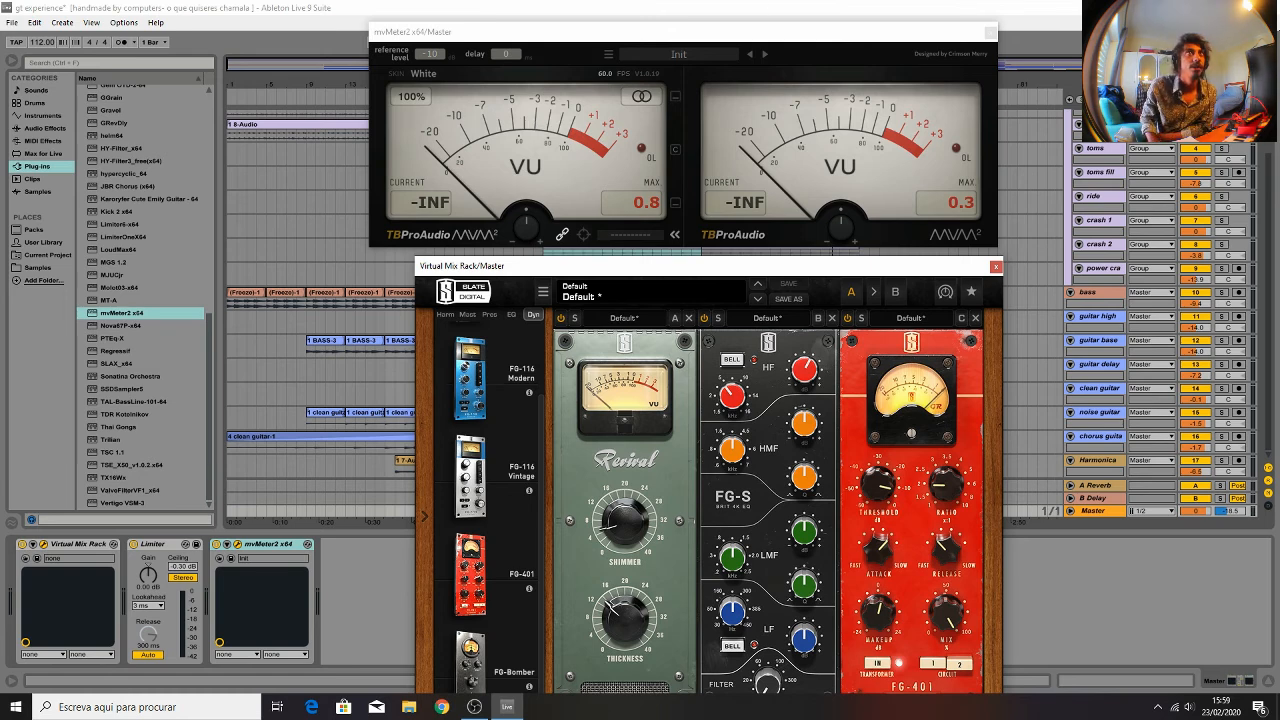
Switch to the Session view mixer and close the mvMeter2 and Virtual Mix Rack windows
key("Tab")
left_click(991, 32)
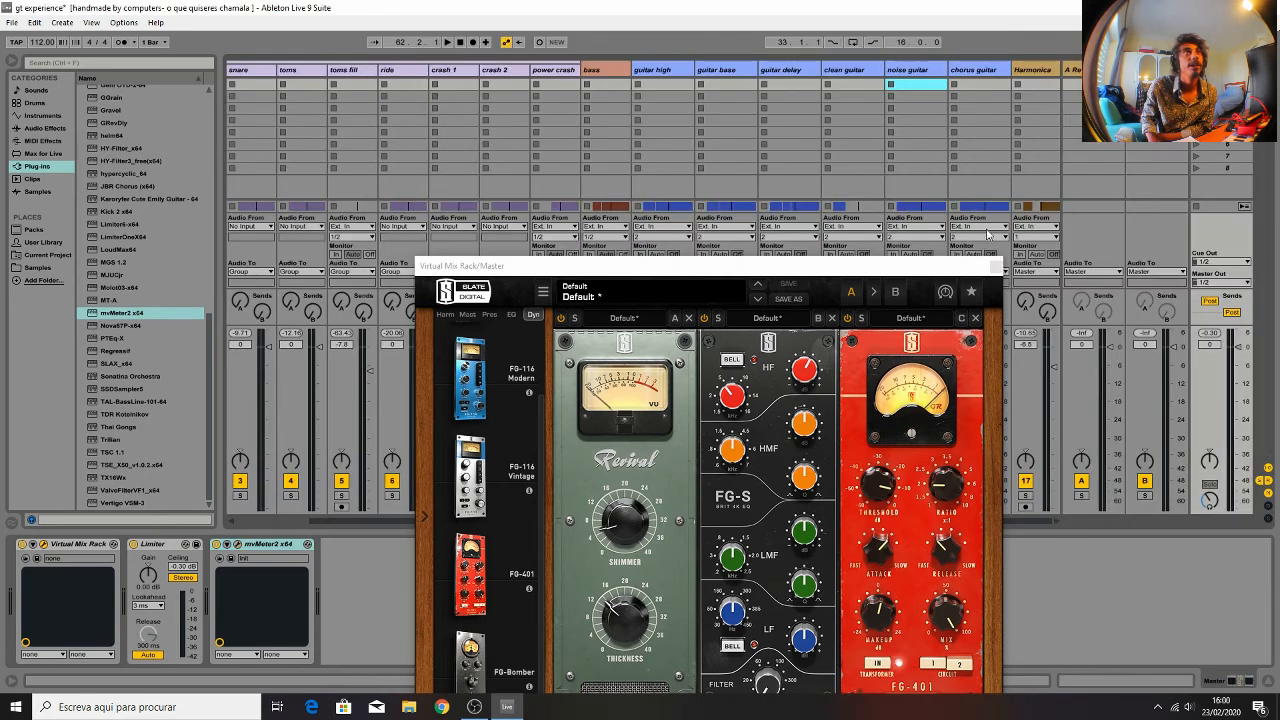
left_click(995, 265)
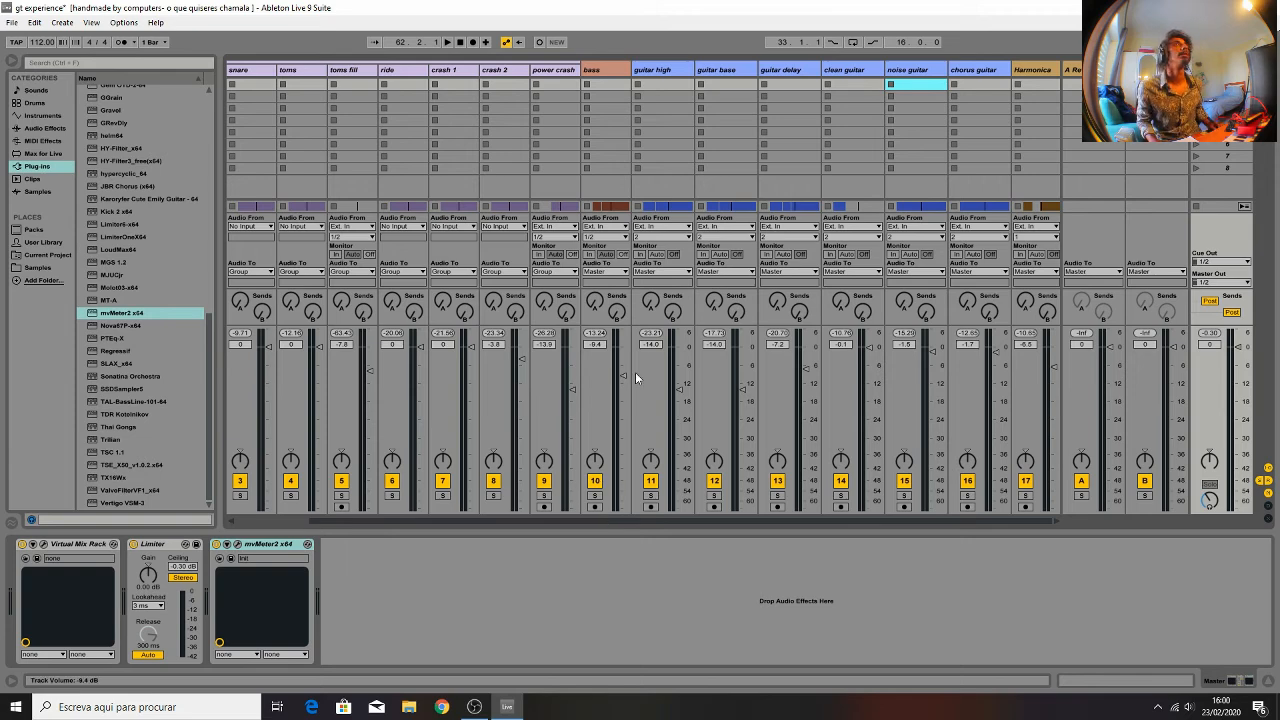
Pan the guitar high and guitar base tracks off-centre and pan guitar delay to the right
left_click(612, 70)
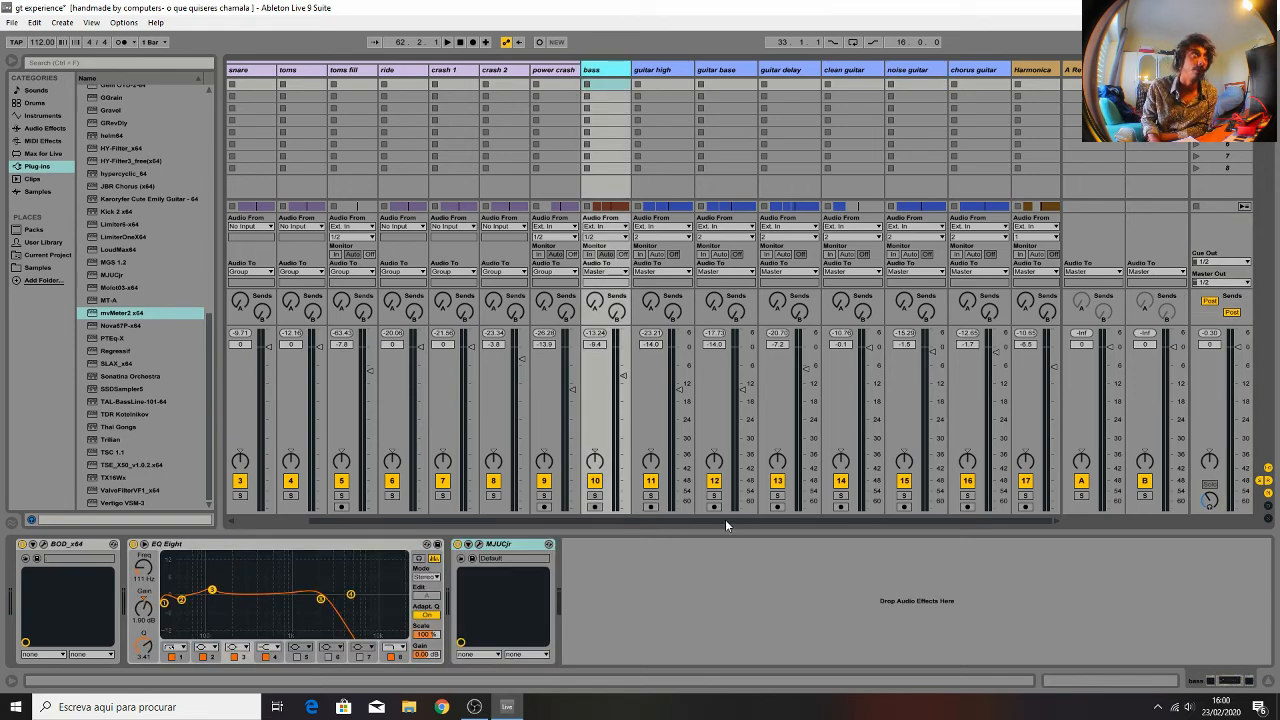
left_click(667, 69)
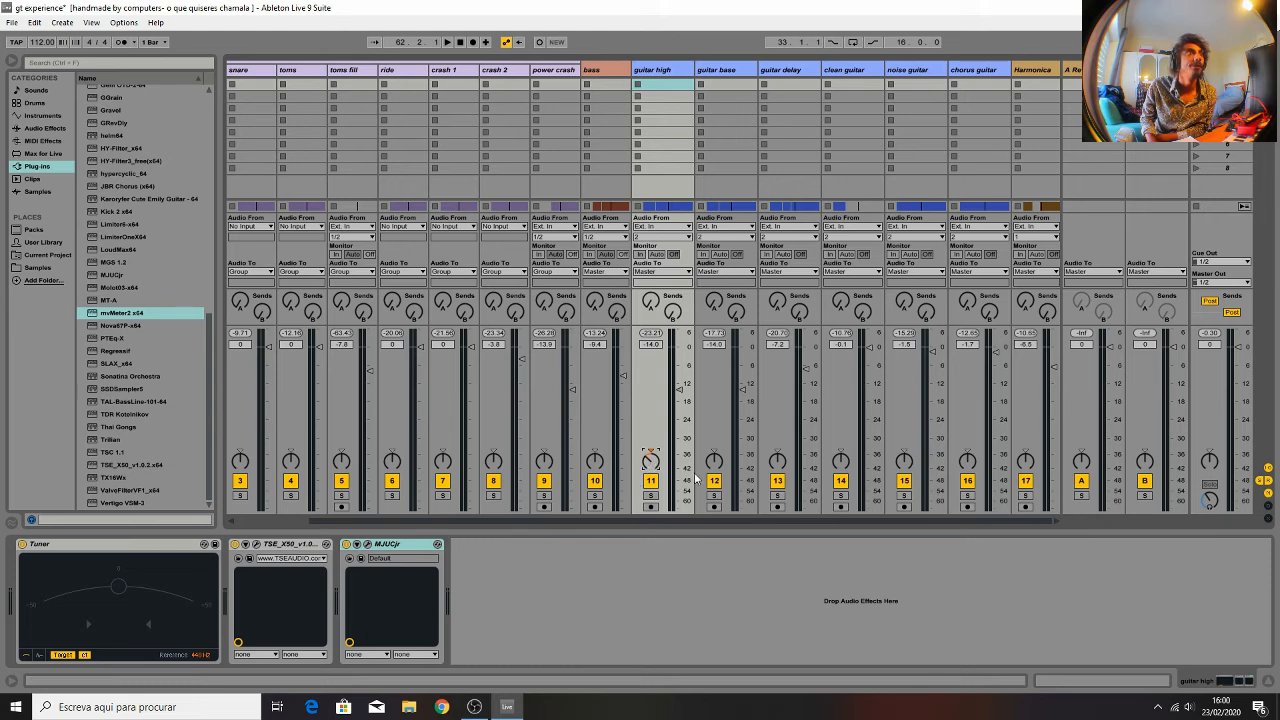
left_click(714, 71)
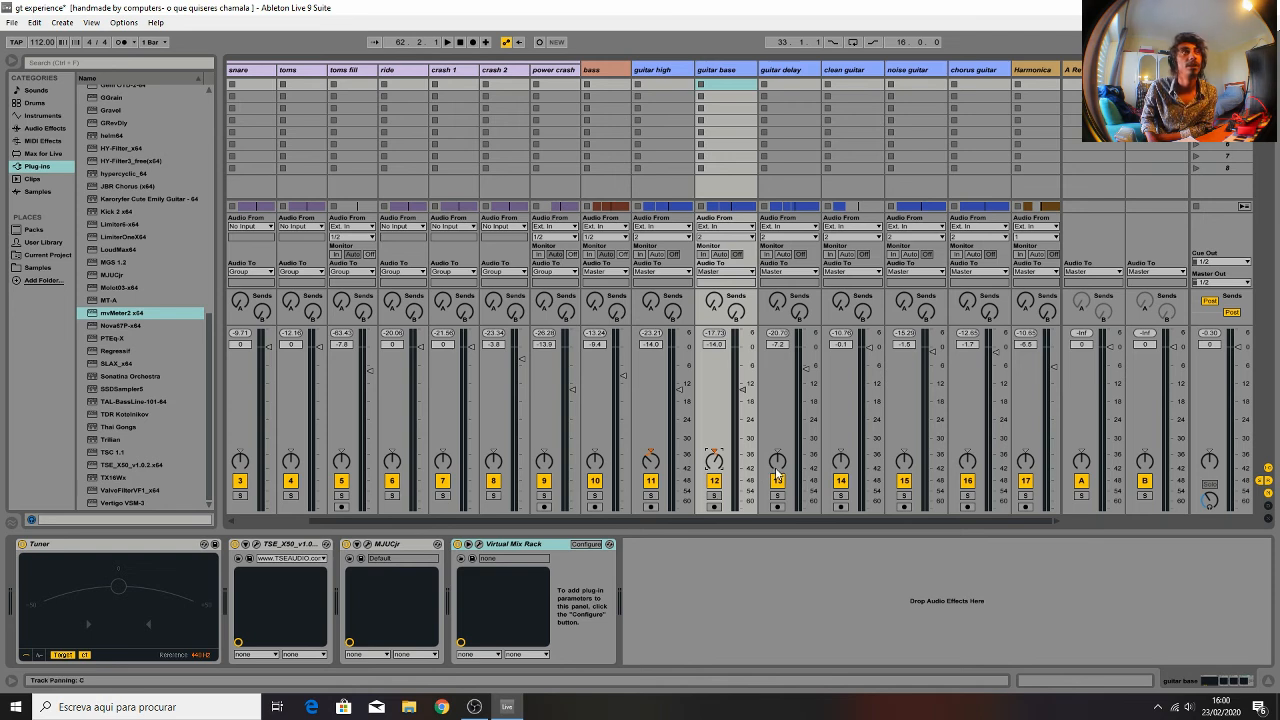
left_click_drag(776, 469, 776, 451)
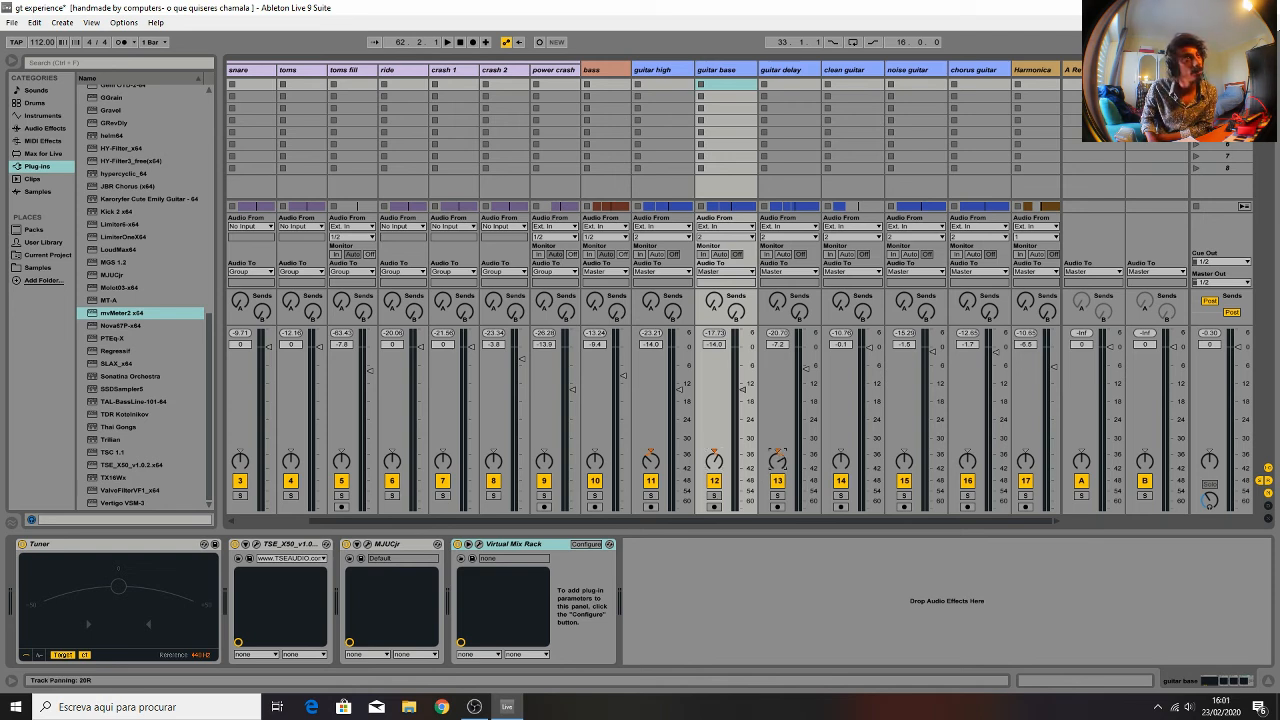
Pan the chorus guitar and Harmonica tracks off-centre and play the mix from bar 33
left_click(837, 72)
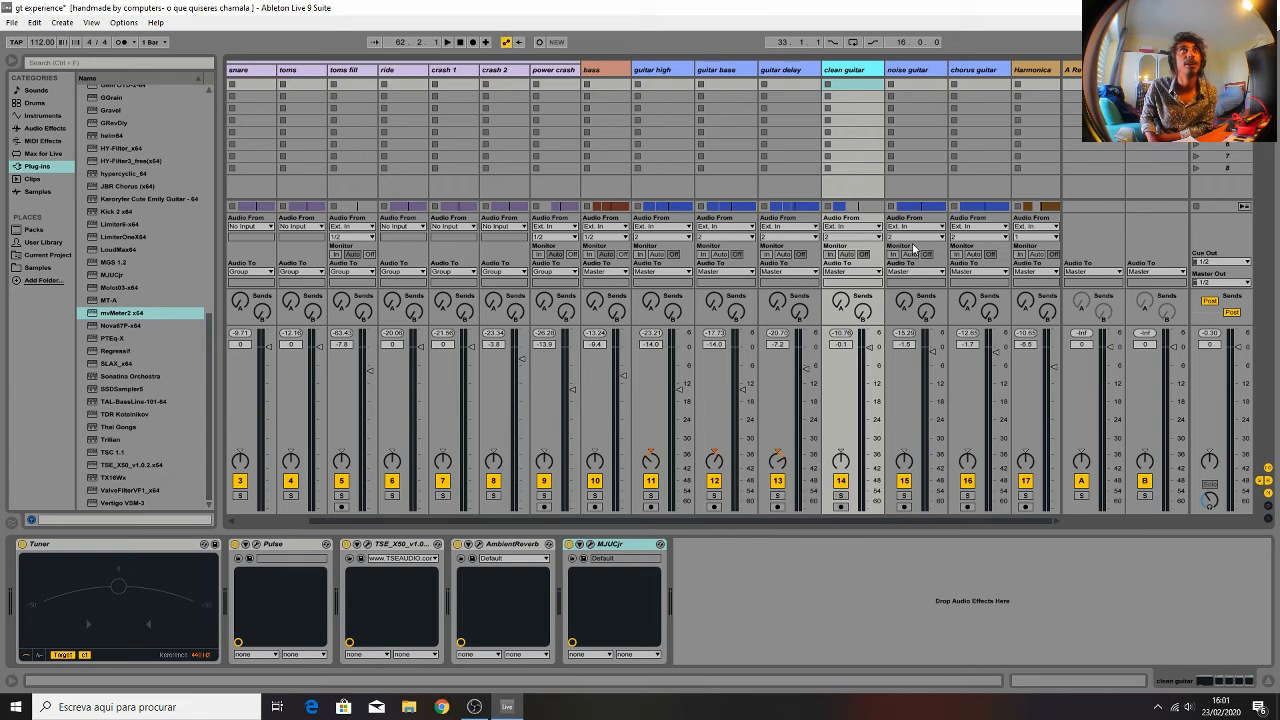
left_click(968, 462)
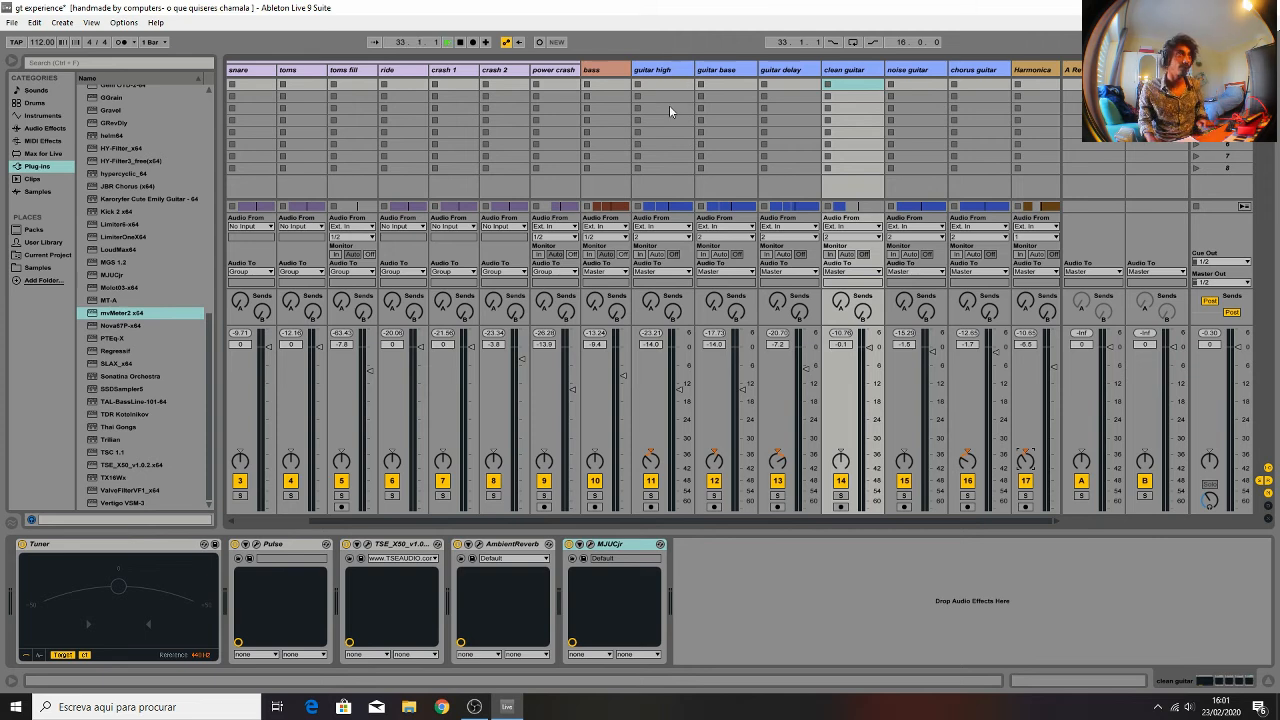
key("space")
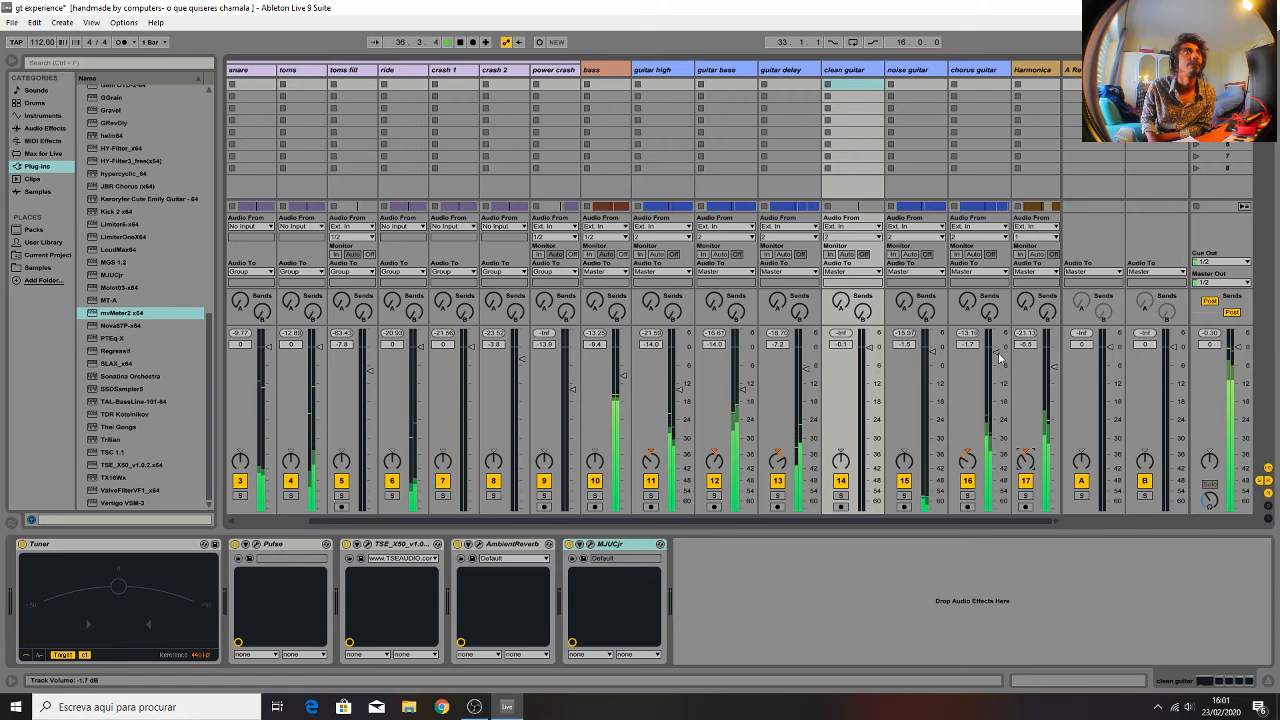
Raise the make-up gain of the MJUCjr compressor on the chorus guitar track to 3.3
left_click(973, 70)
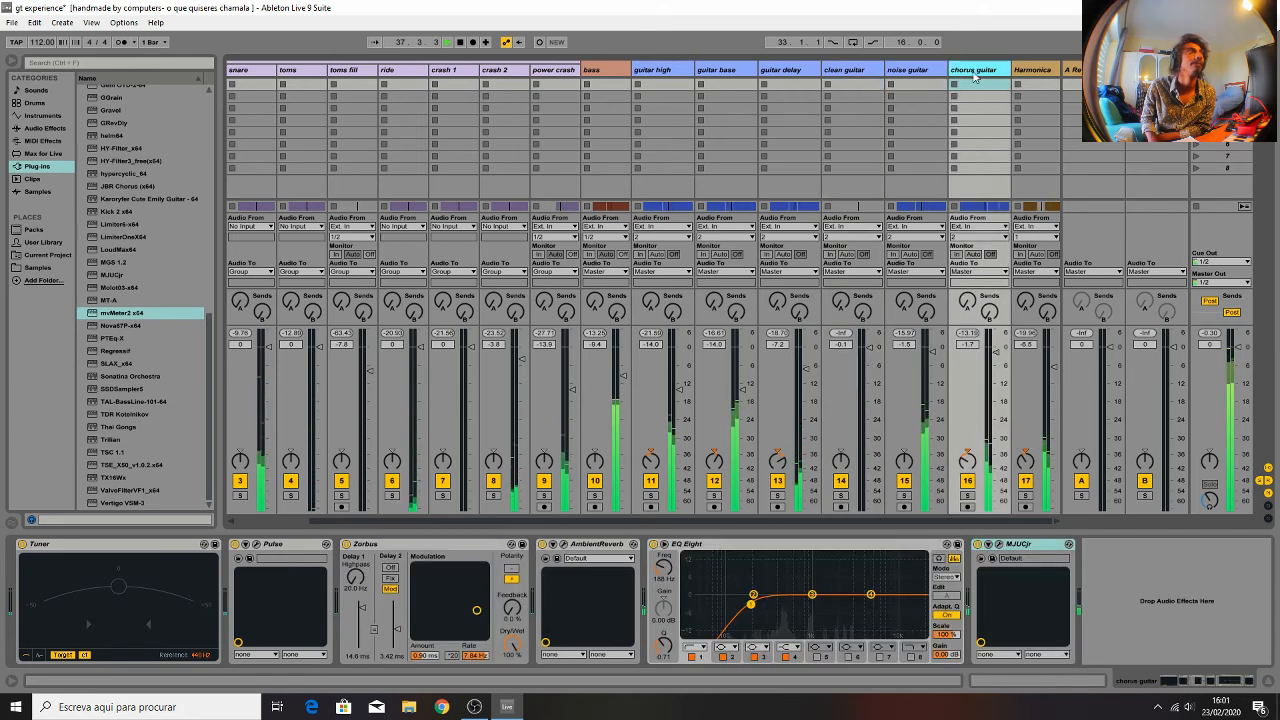
left_click(990, 558)
left_click_drag(695, 266, 692, 256)
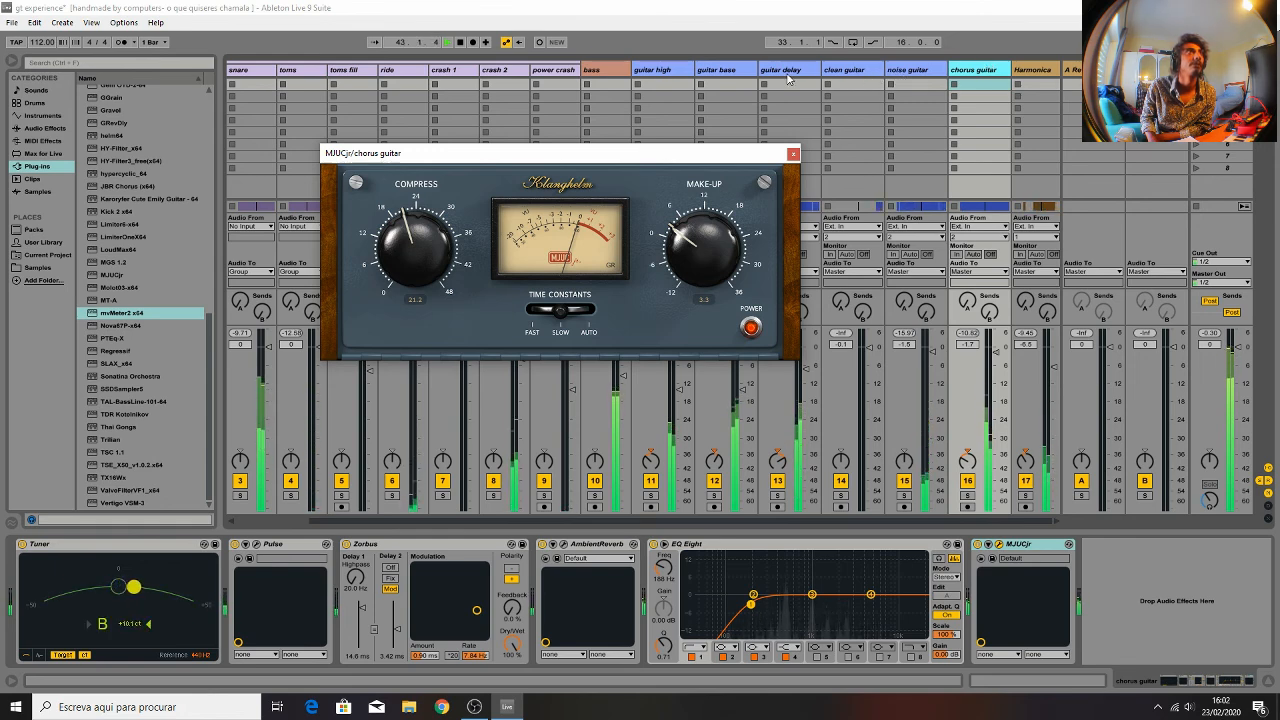
Adjust the MJUCjr make-up gain to 1.7 on the guitar delay track and 6.0 on the clean guitar track
left_click(788, 80)
left_click(561, 557)
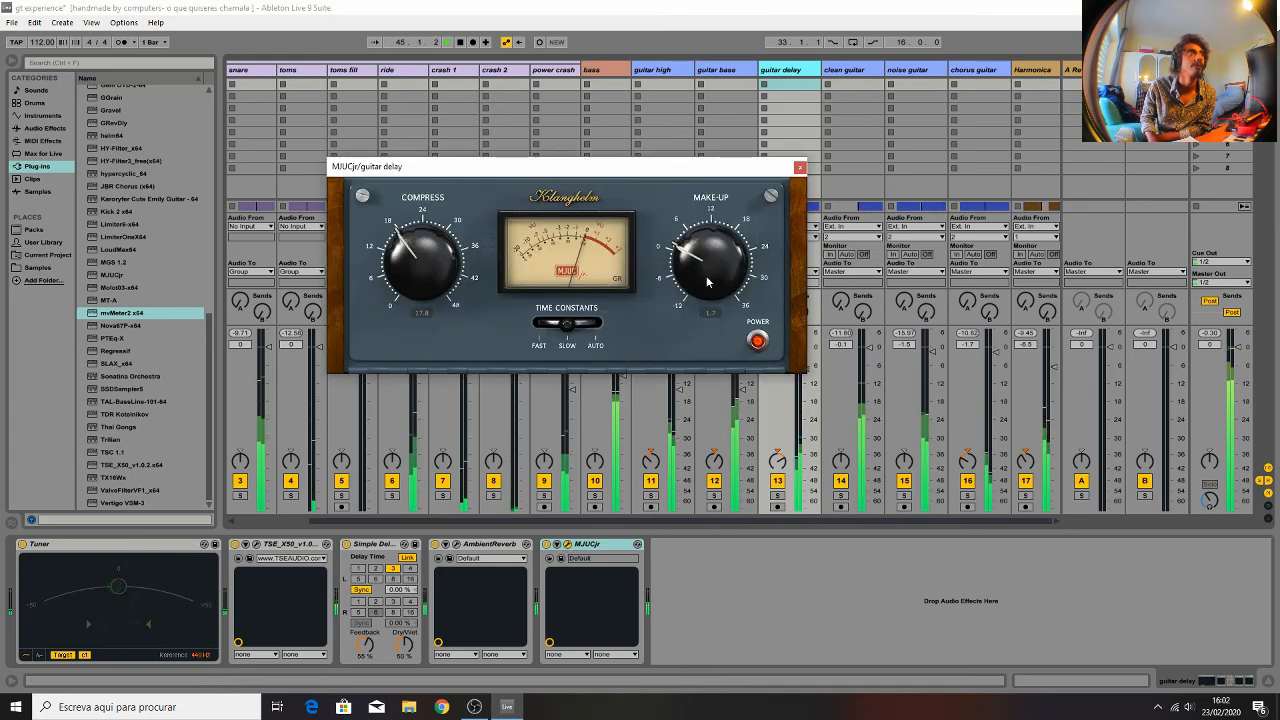
left_click(799, 166)
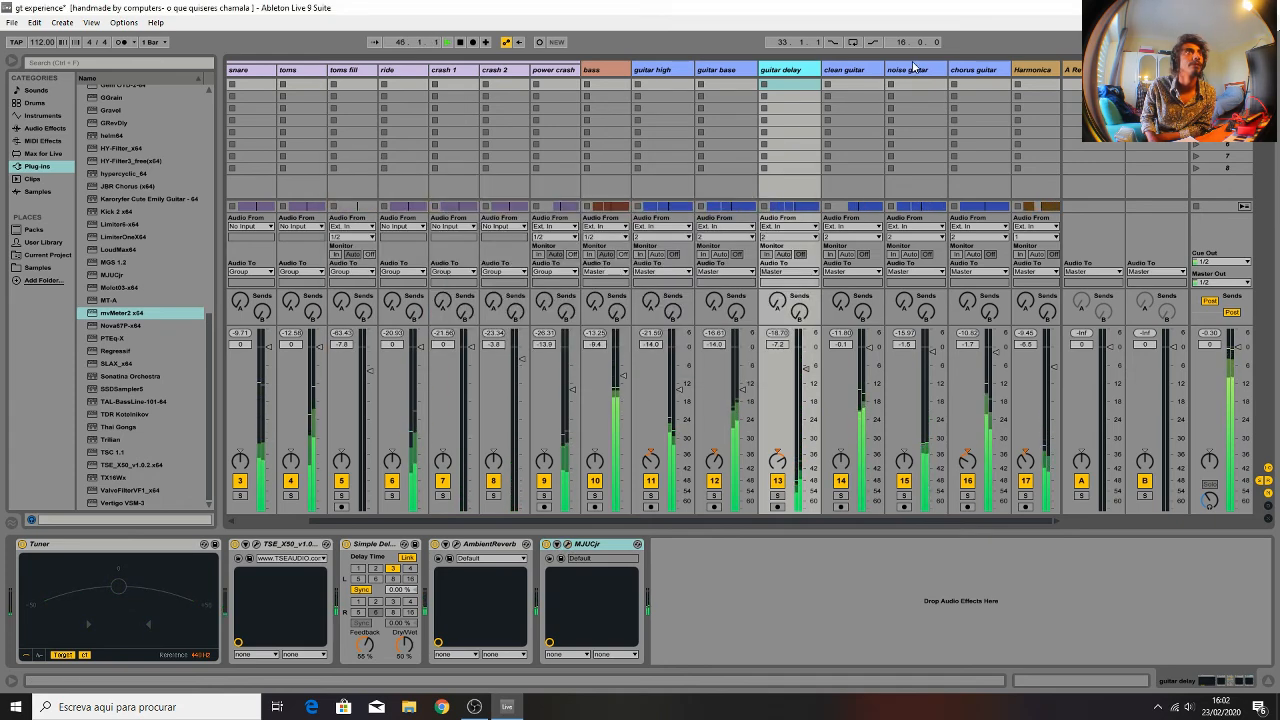
left_click(852, 70)
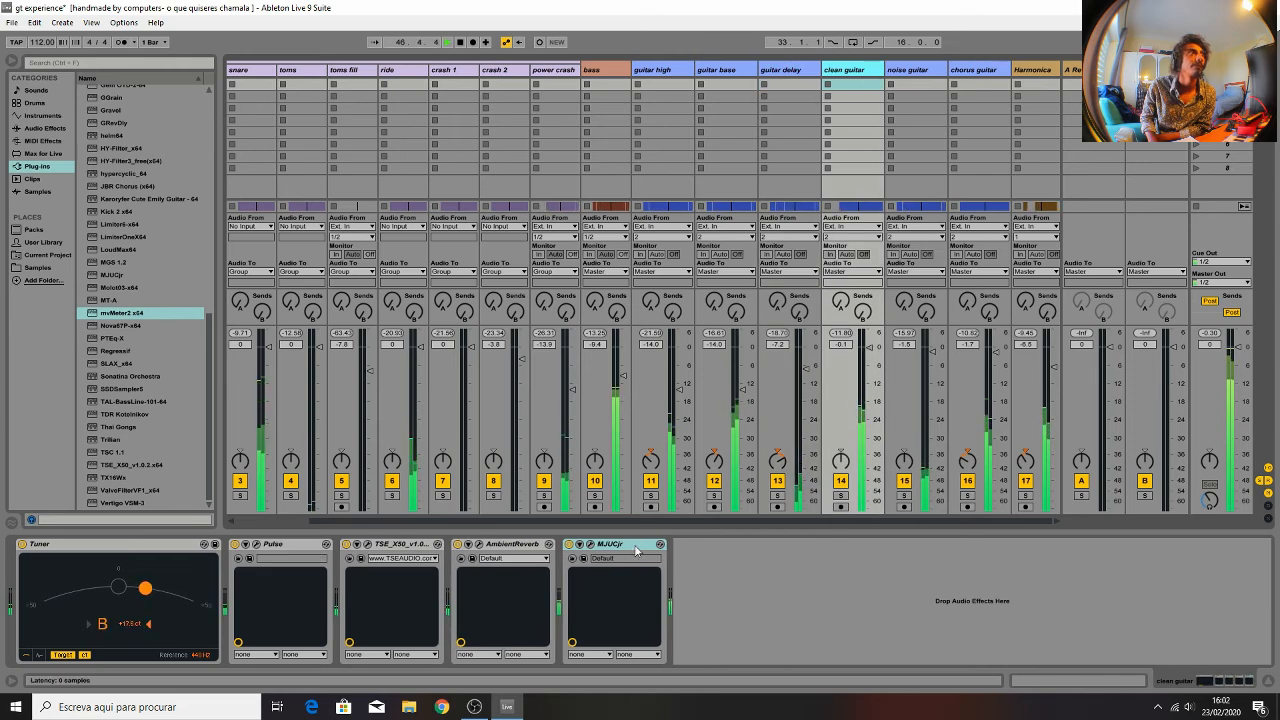
left_click(590, 545)
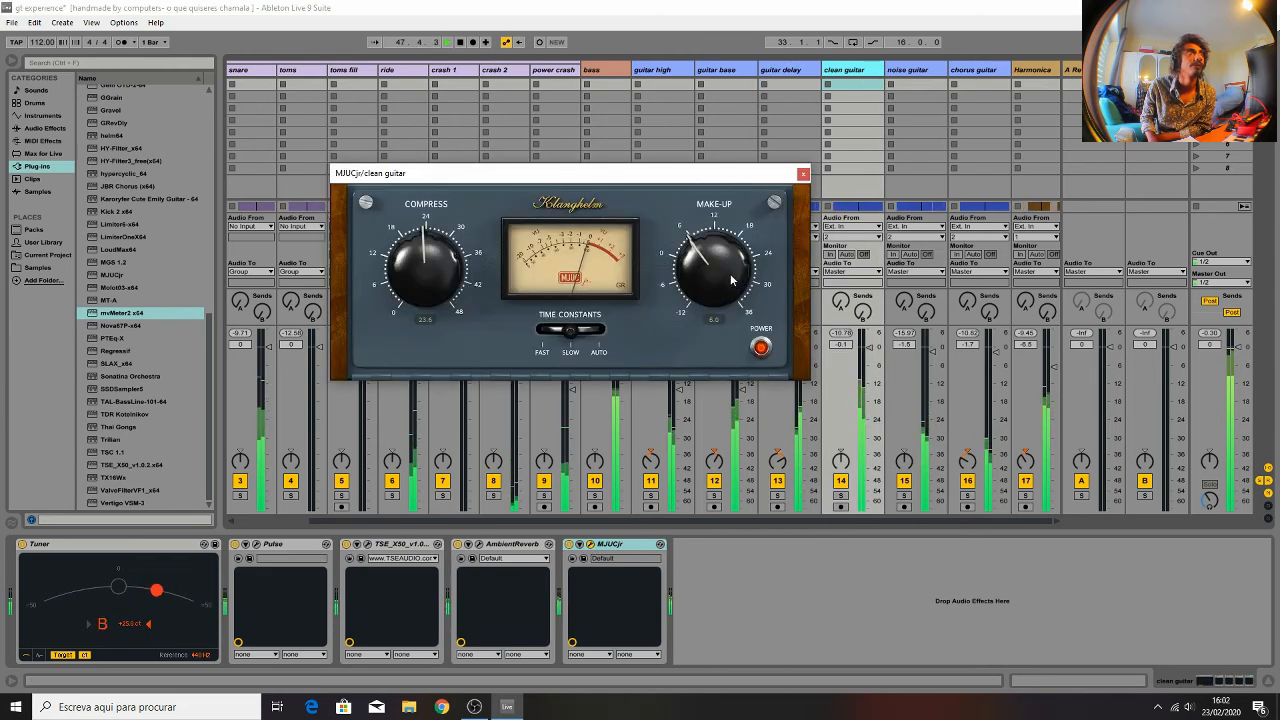
left_click(803, 174)
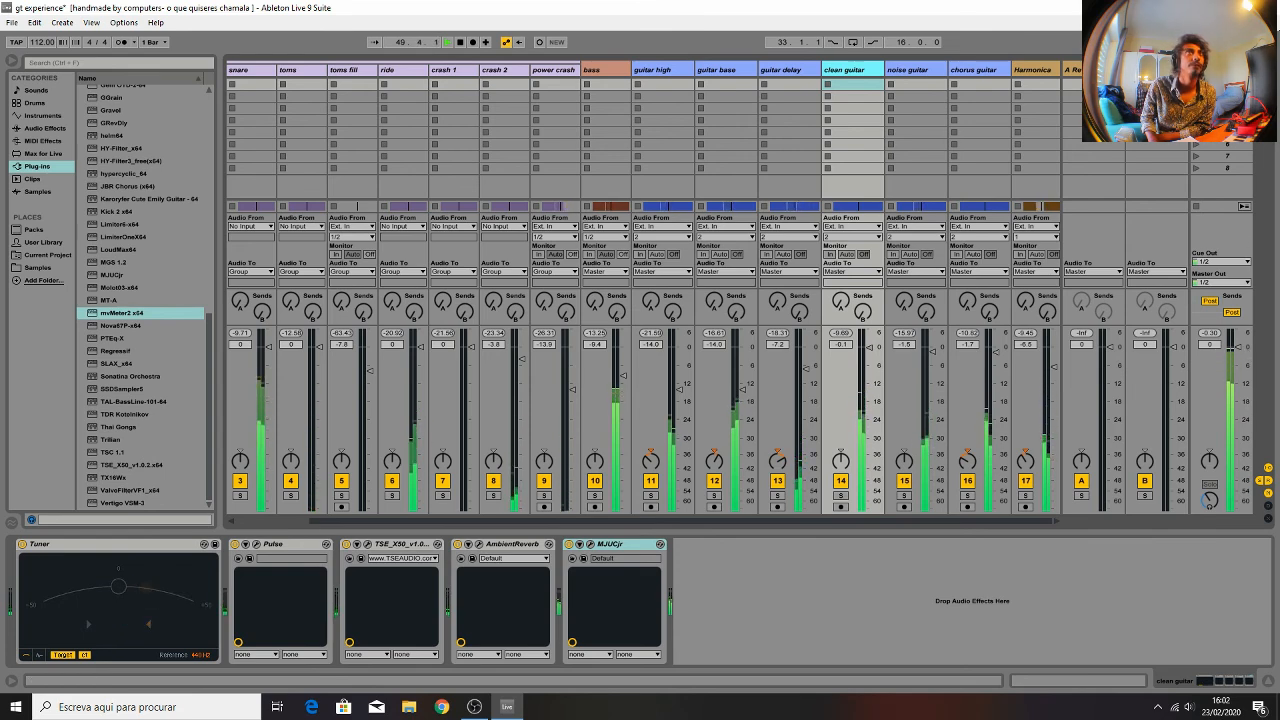
Open the Virtual Mix Rack and mvMeter2 windows from the Master track during playback
left_click(1209, 506)
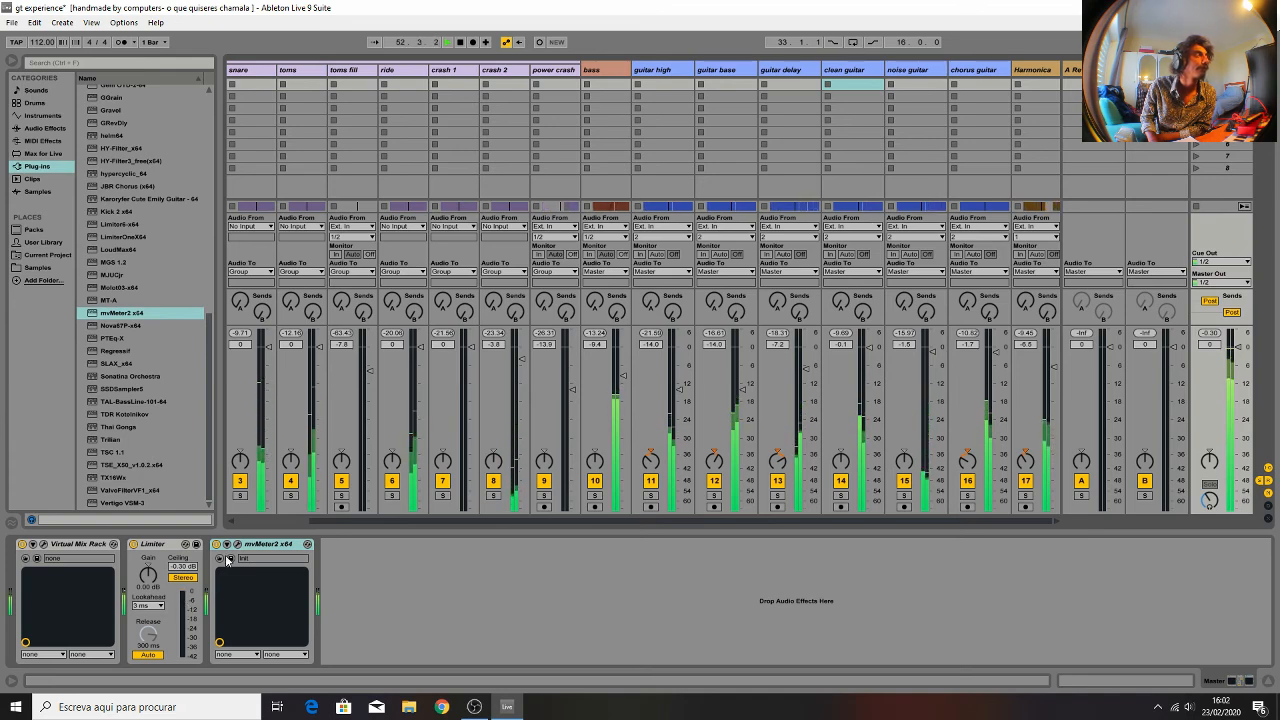
left_click(43, 544)
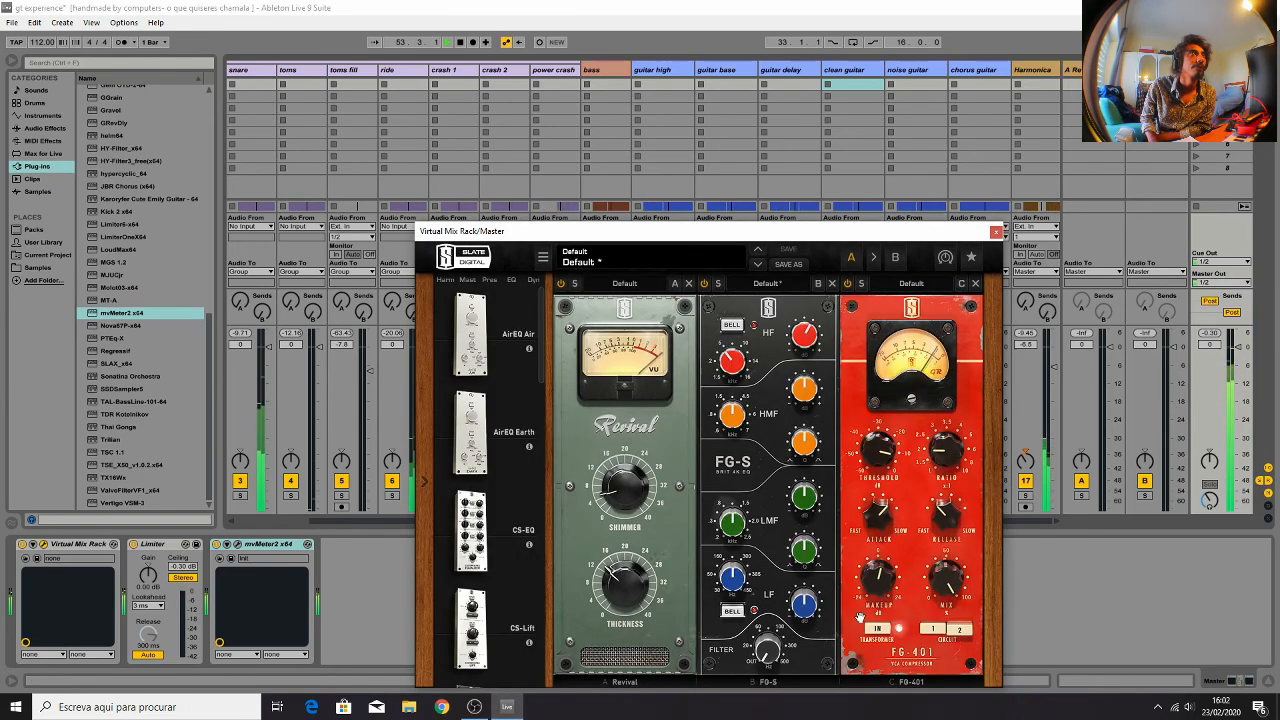
mouse_move(887, 590)
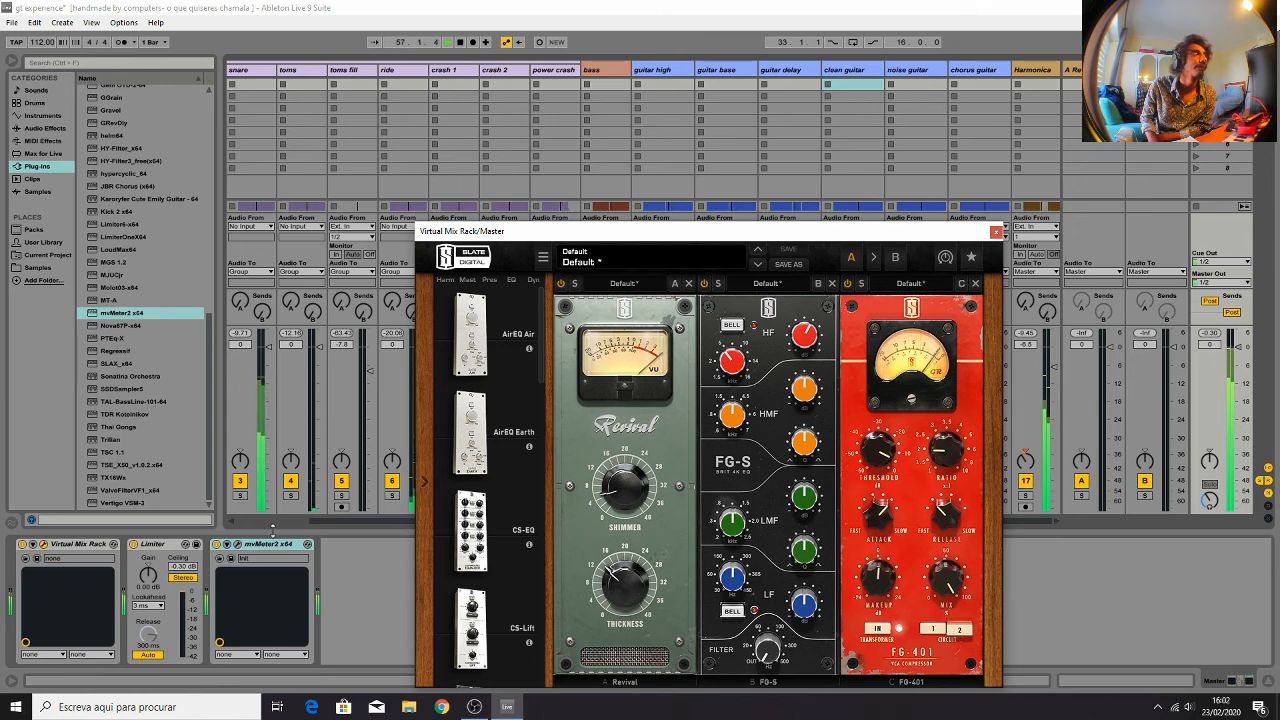
left_click(238, 545)
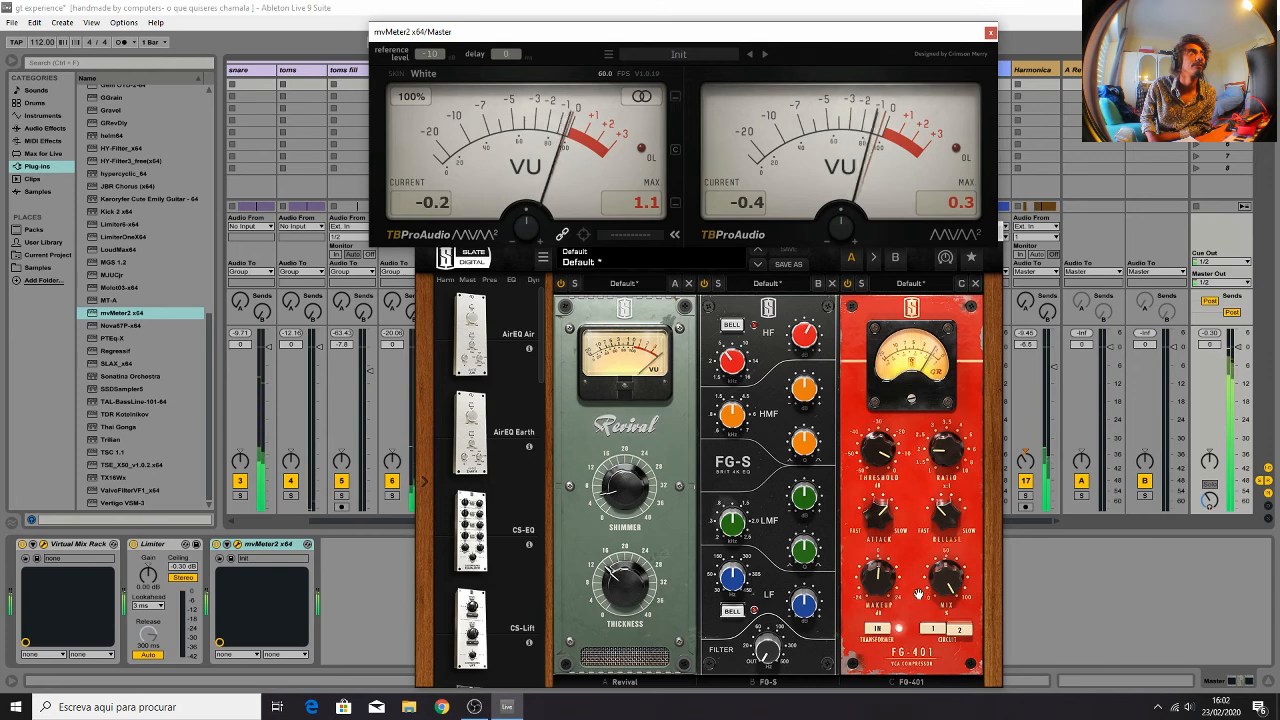
Try lower and higher Thickness amounts on the Revival module while watching the VU meters
left_click(631, 586)
left_click_drag(631, 586, 624, 595)
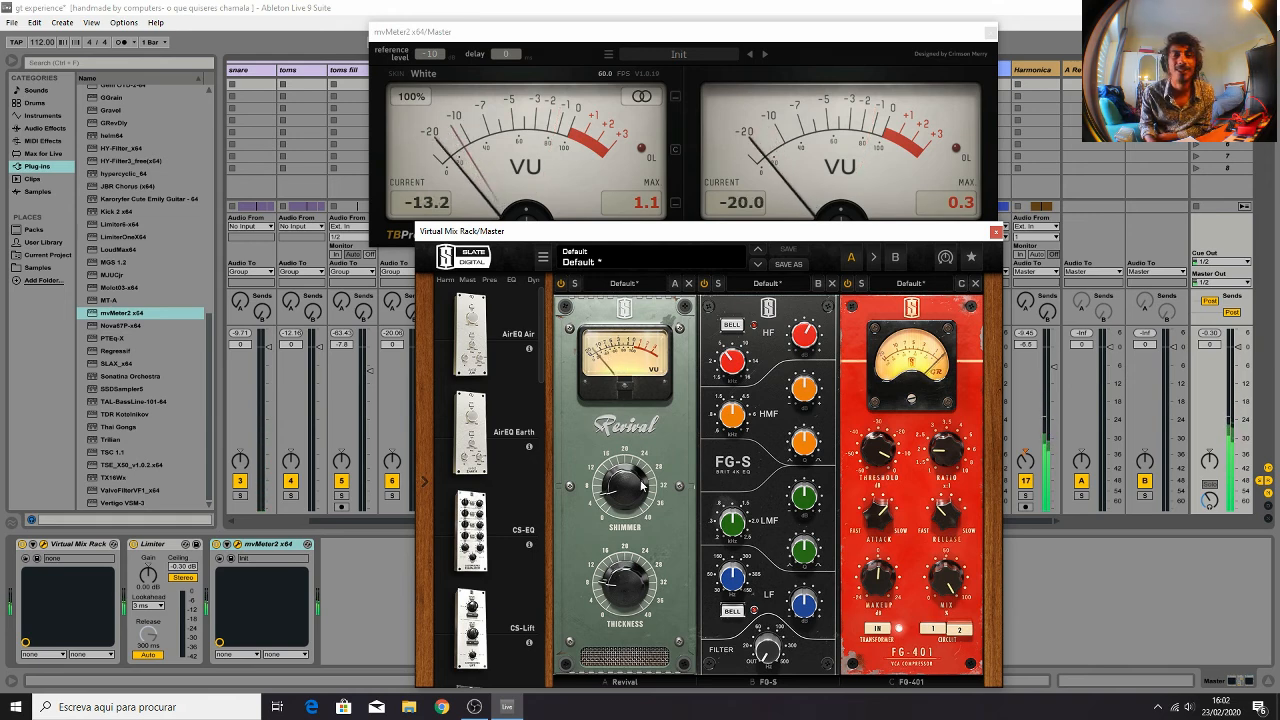
left_click_drag(626, 585, 630, 625)
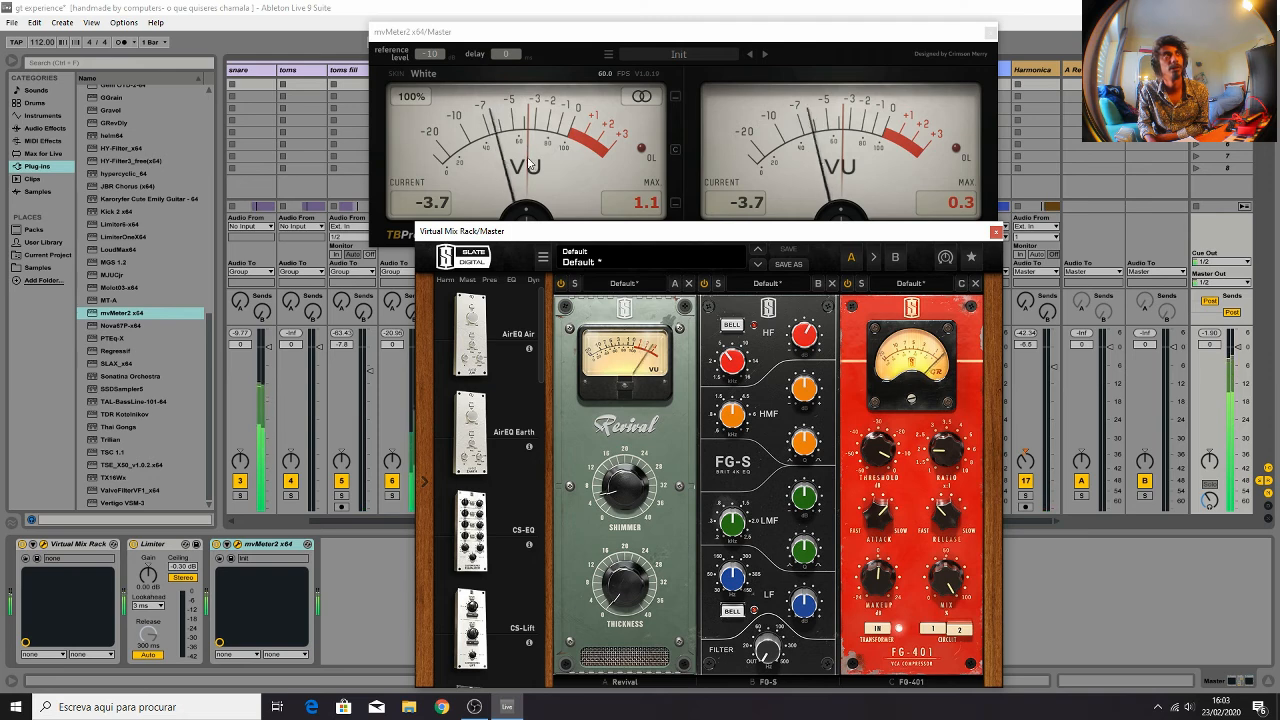
left_click_drag(624, 580, 622, 517)
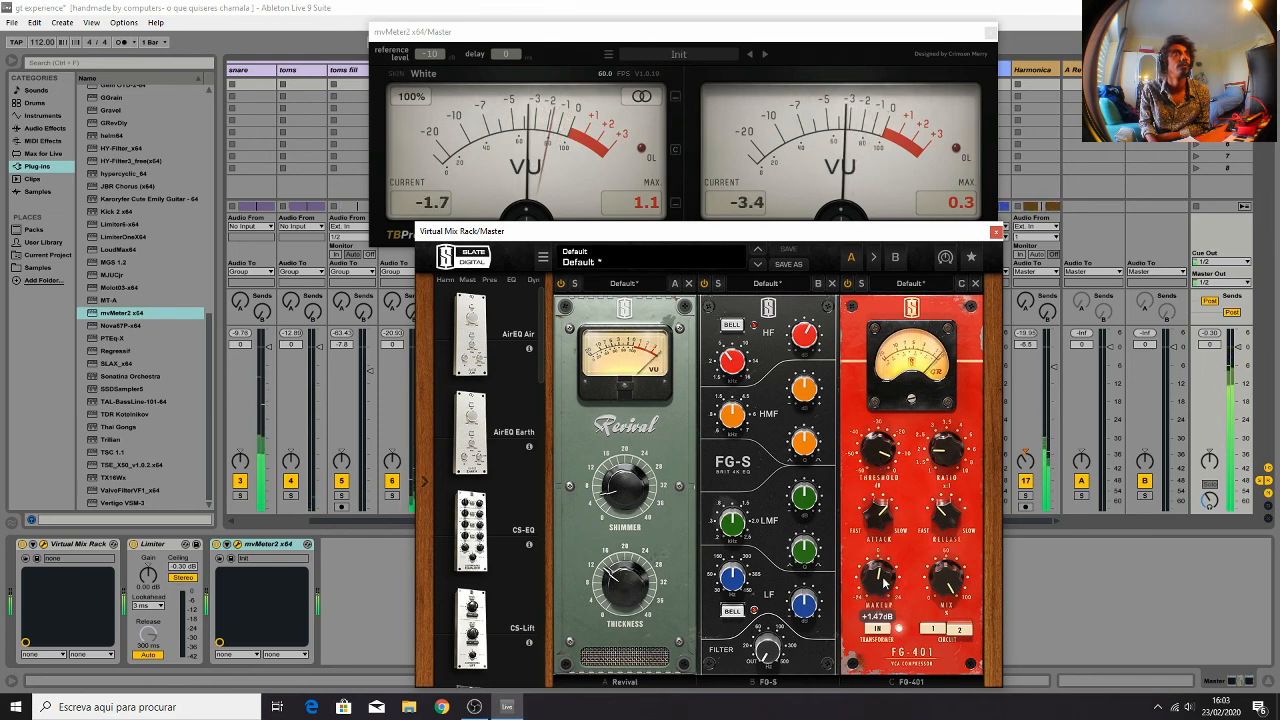
Fine-tune the FG-401 makeup gain upward and close the Virtual Mix Rack and mvMeter2 windows
scroll(883, 580, "up", 1)
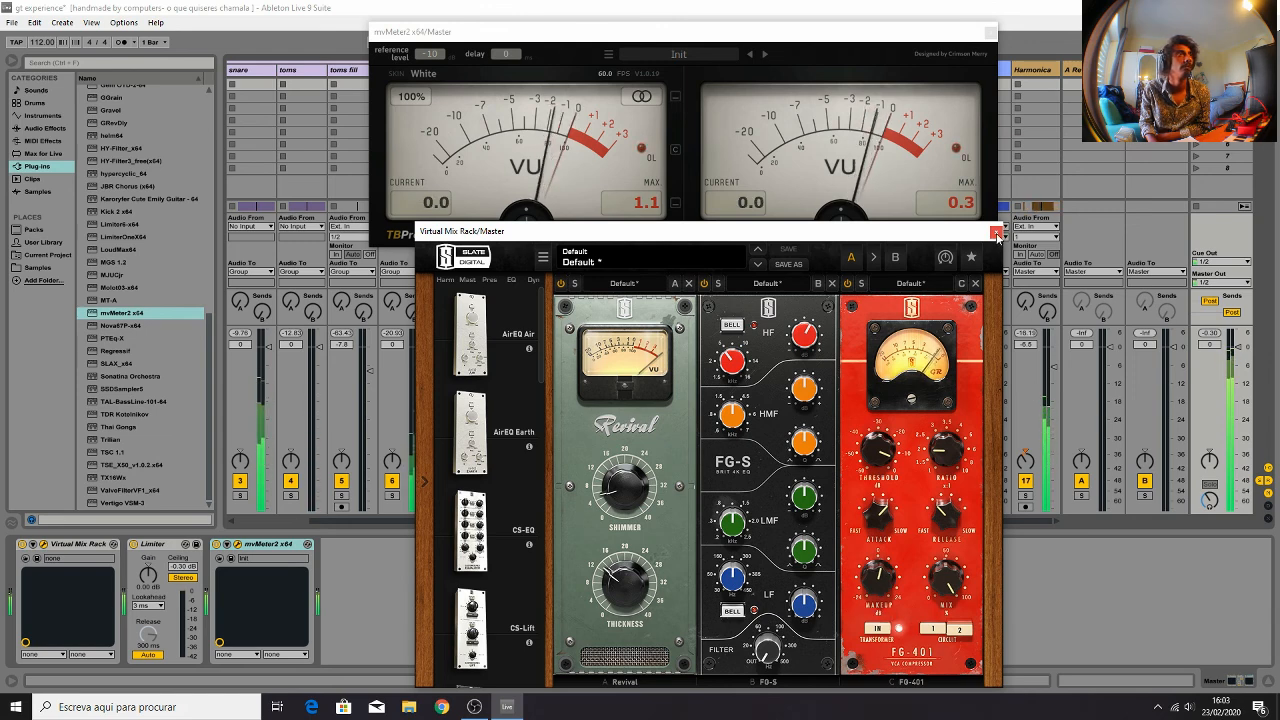
left_click(995, 232)
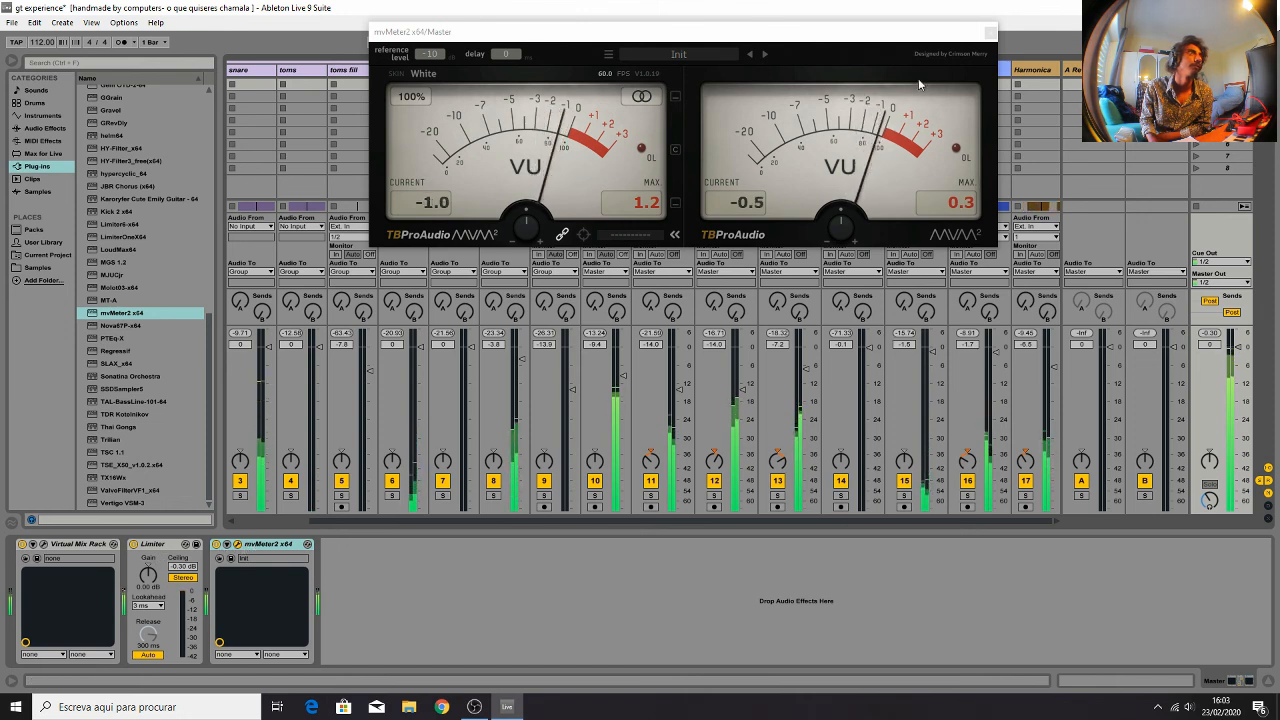
left_click(987, 33)
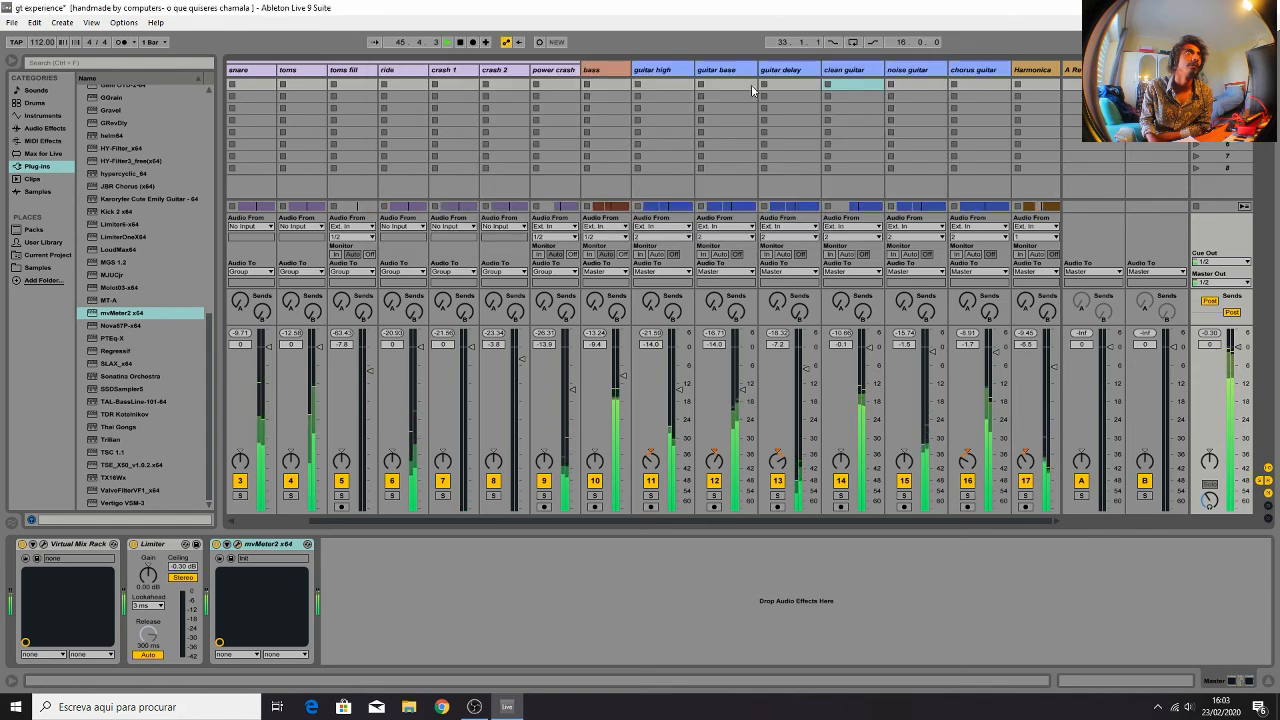
Inspect the AmbientReverb settings on the guitar delay track and close the reverb window
left_click(785, 452)
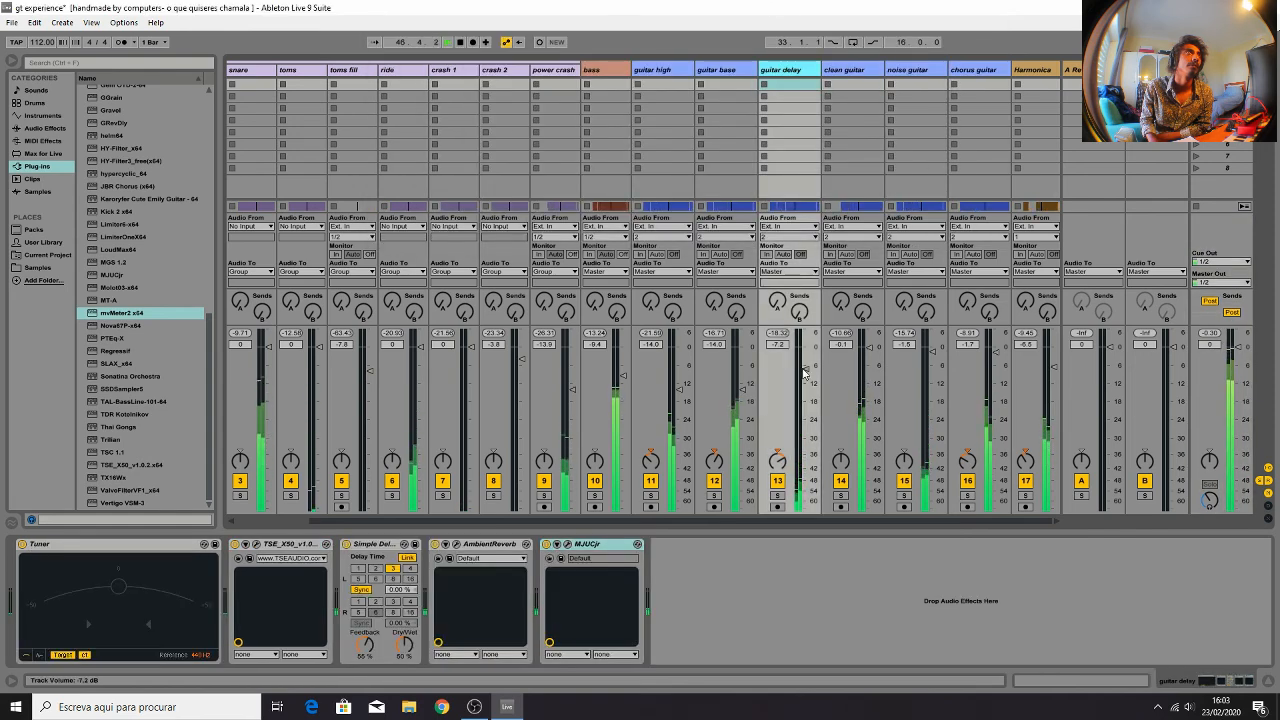
left_click(437, 557)
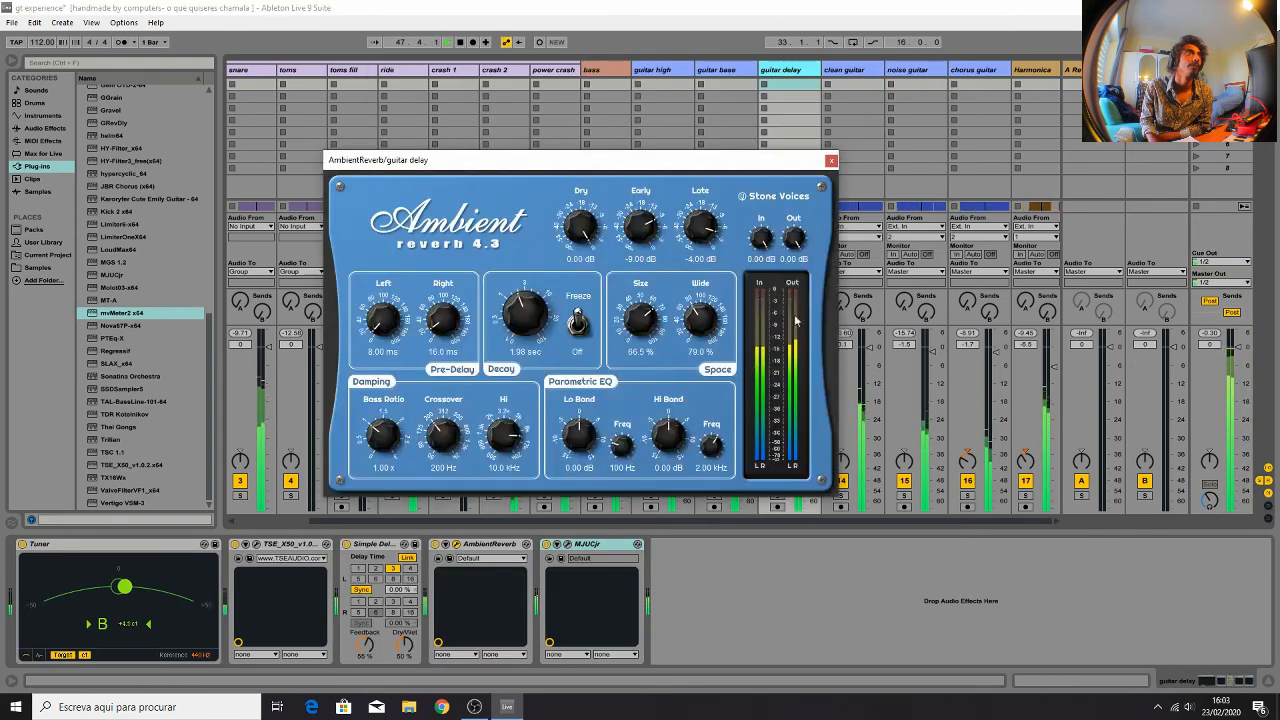
left_click(829, 161)
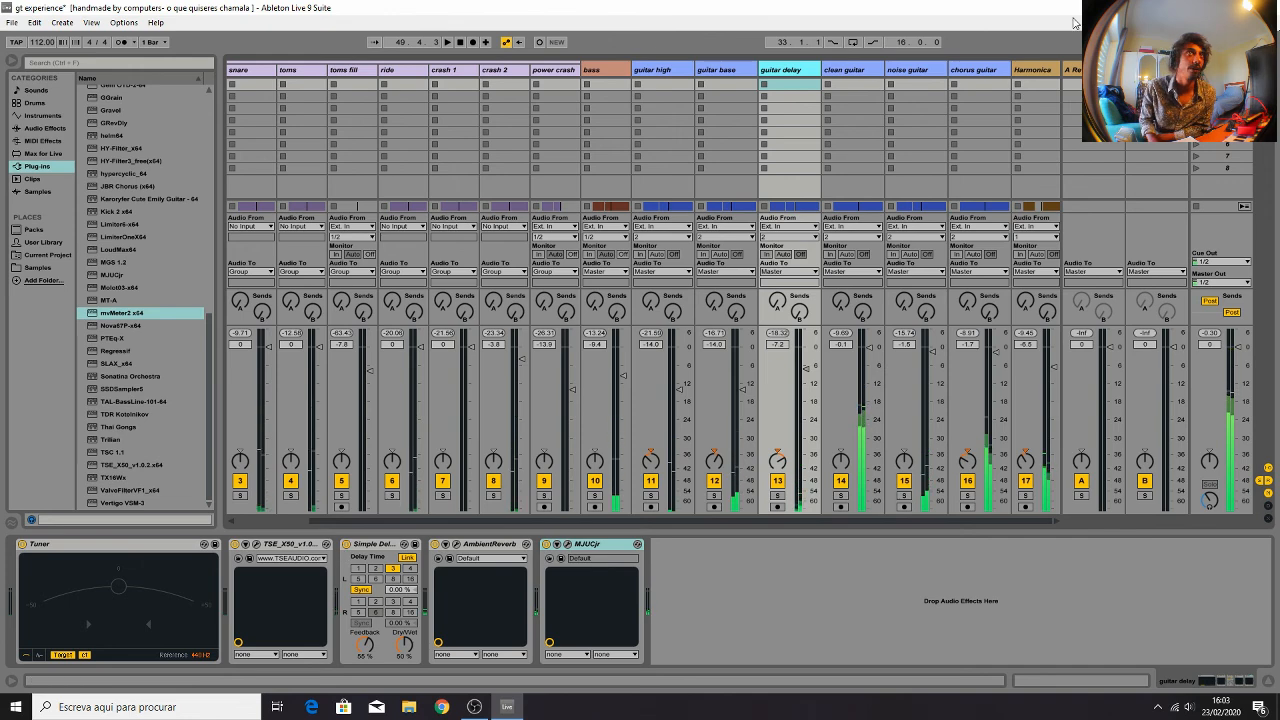
In the Master's Virtual Mix Rack, set the Revival Thickness to 7.50 and adjust the FG-401 threshold
left_click(1215, 70)
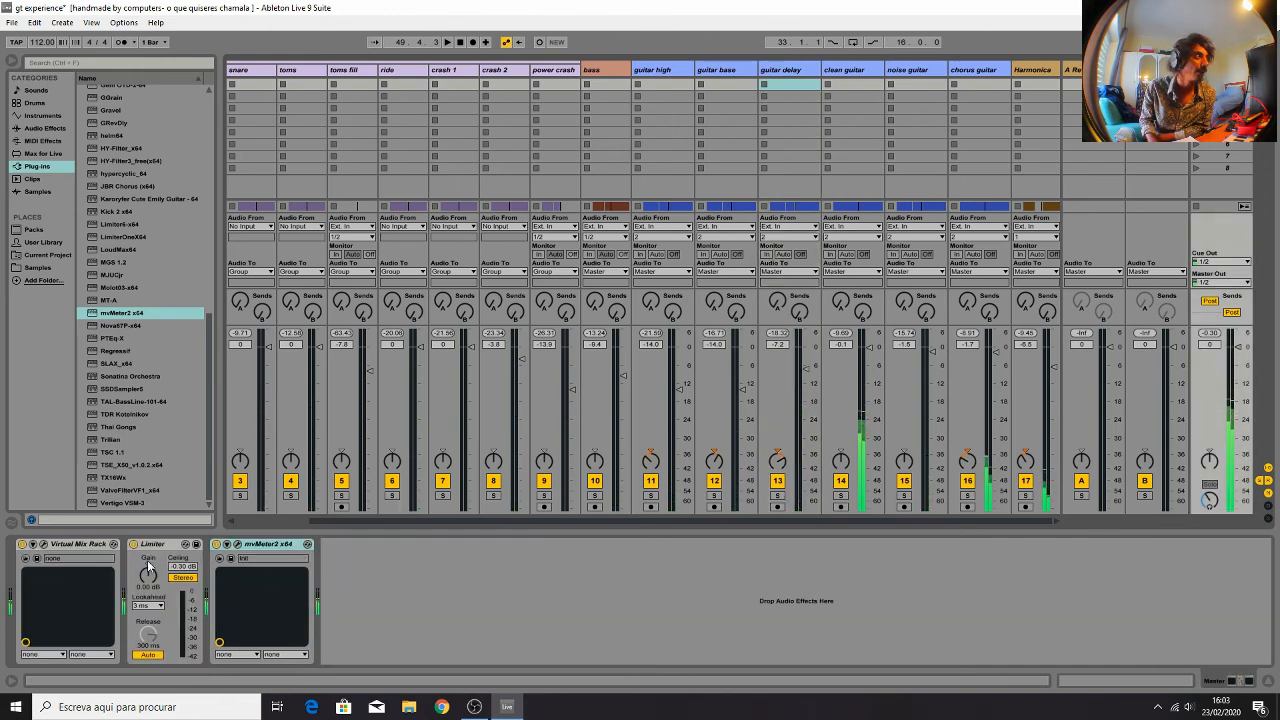
left_click(45, 545)
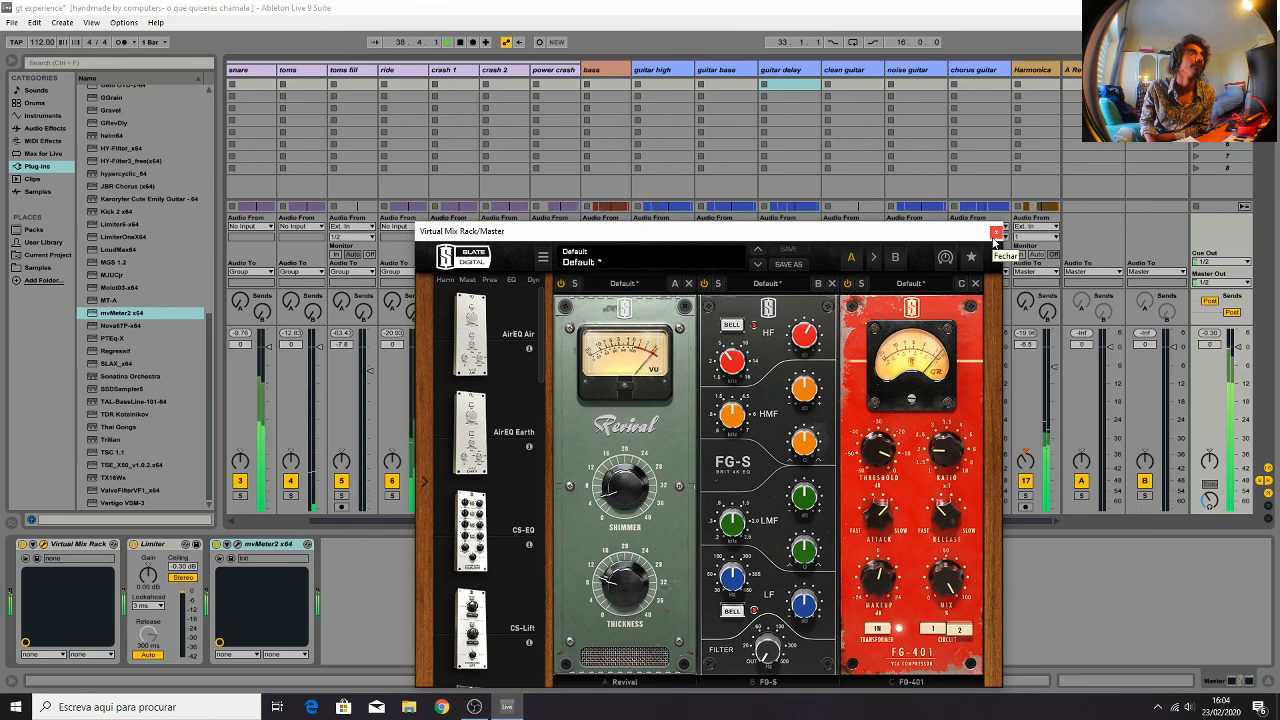
mouse_move(631, 581)
left_mouse_down()
mouse_move(631, 603)
mouse_move(619, 590)
left_mouse_up()
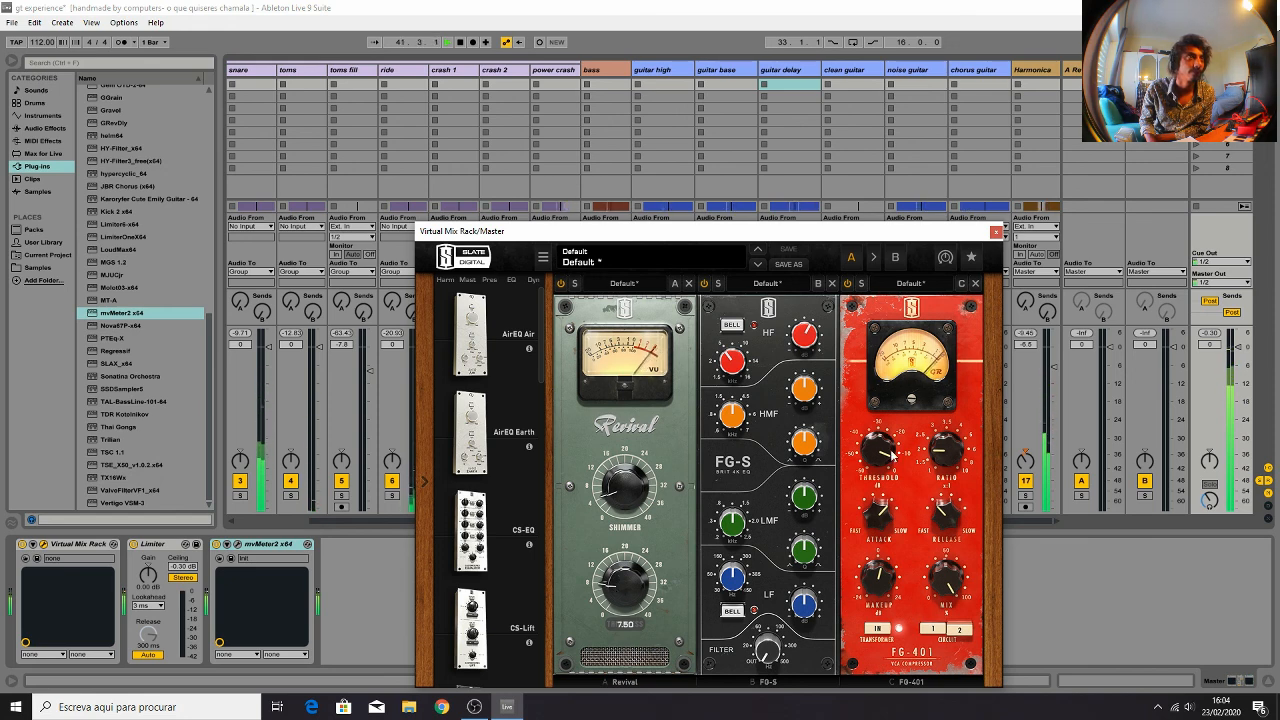
mouse_move(891, 457)
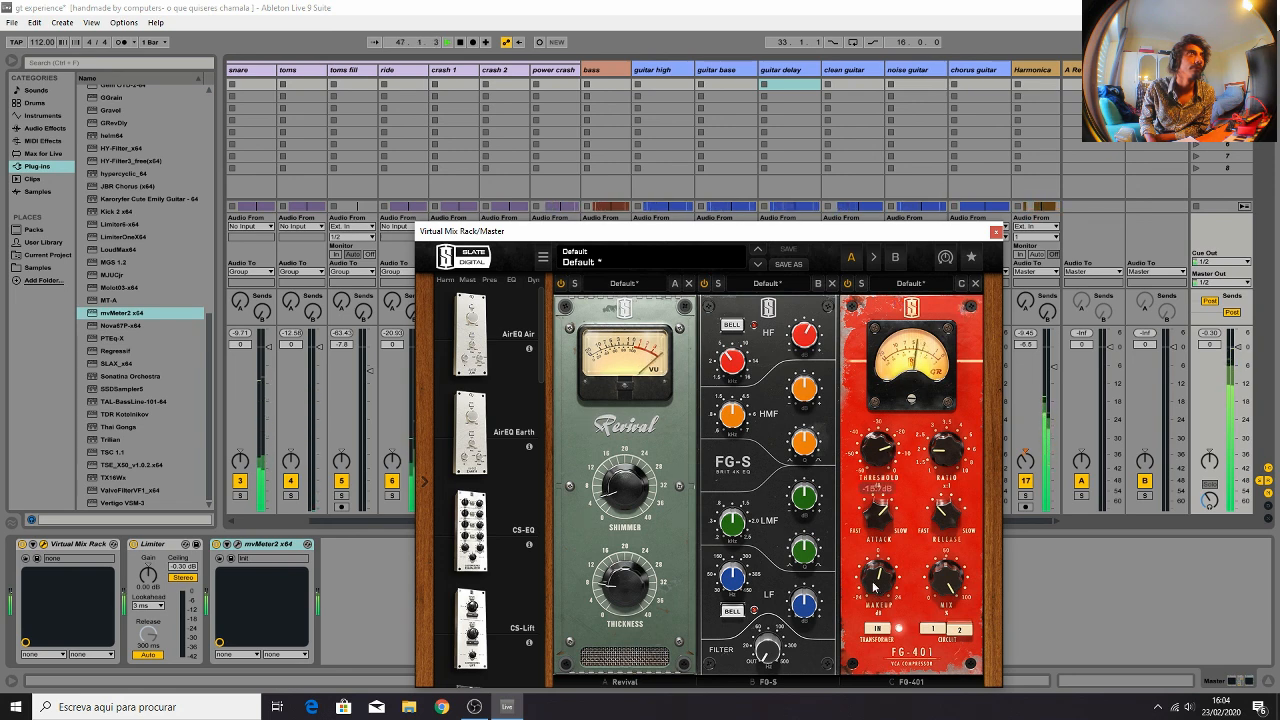
Adjust the FG-401 makeup gain against the mvMeter2 VU meters and close both plug-in windows
left_click(227, 557)
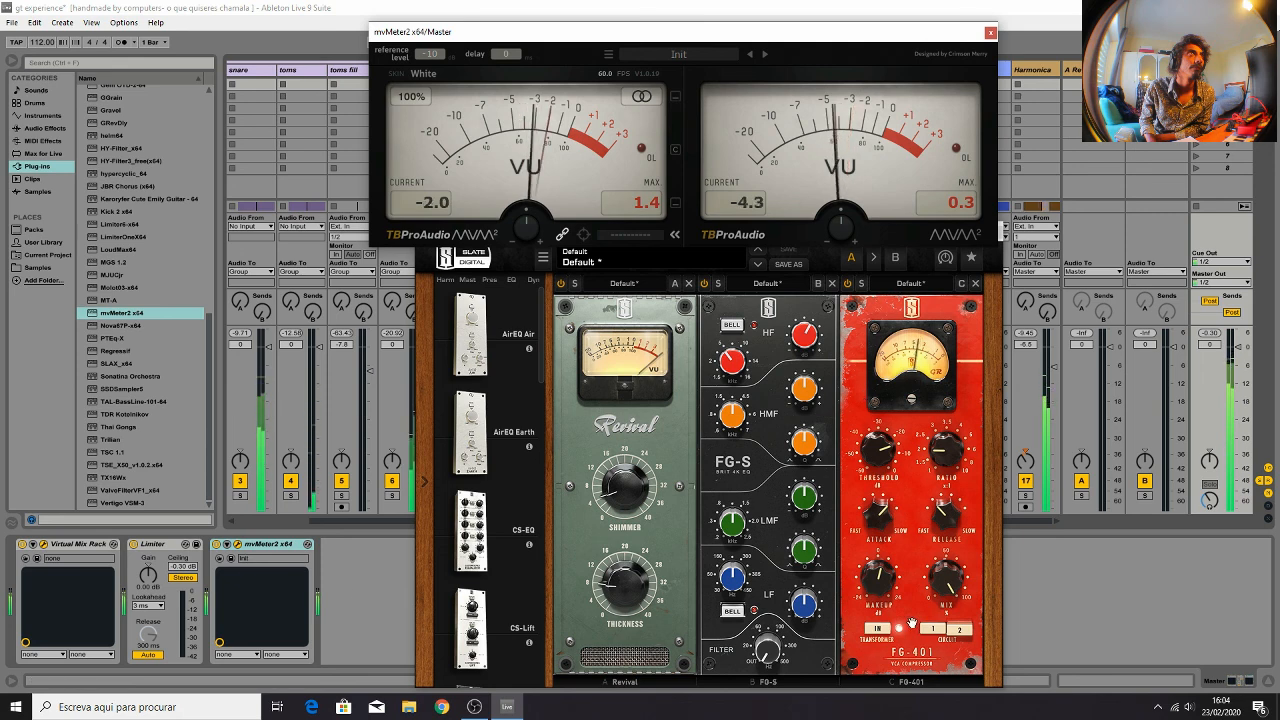
left_click(885, 597)
left_click_drag(884, 597, 882, 590)
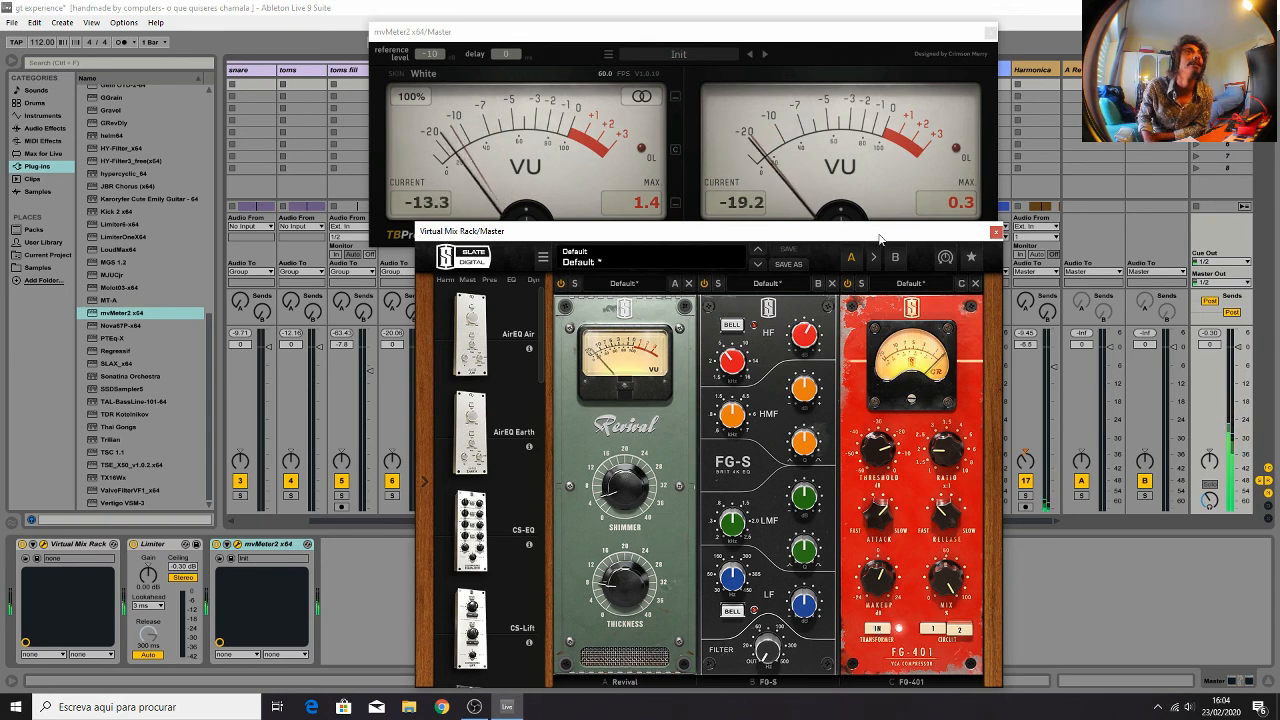
left_click(995, 232)
left_click(990, 32)
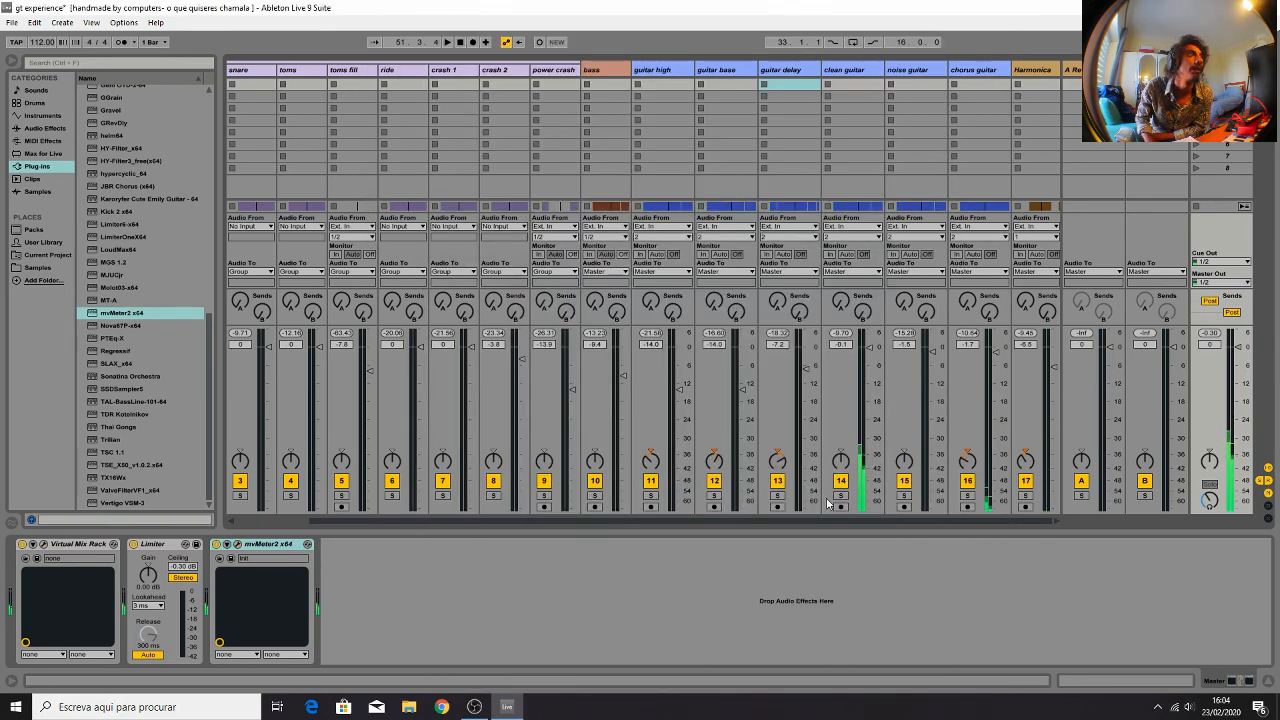
Lower the snare track's volume to -2.8 dB while playing the mix from bar 33
left_click_drag(477, 518, 397, 519)
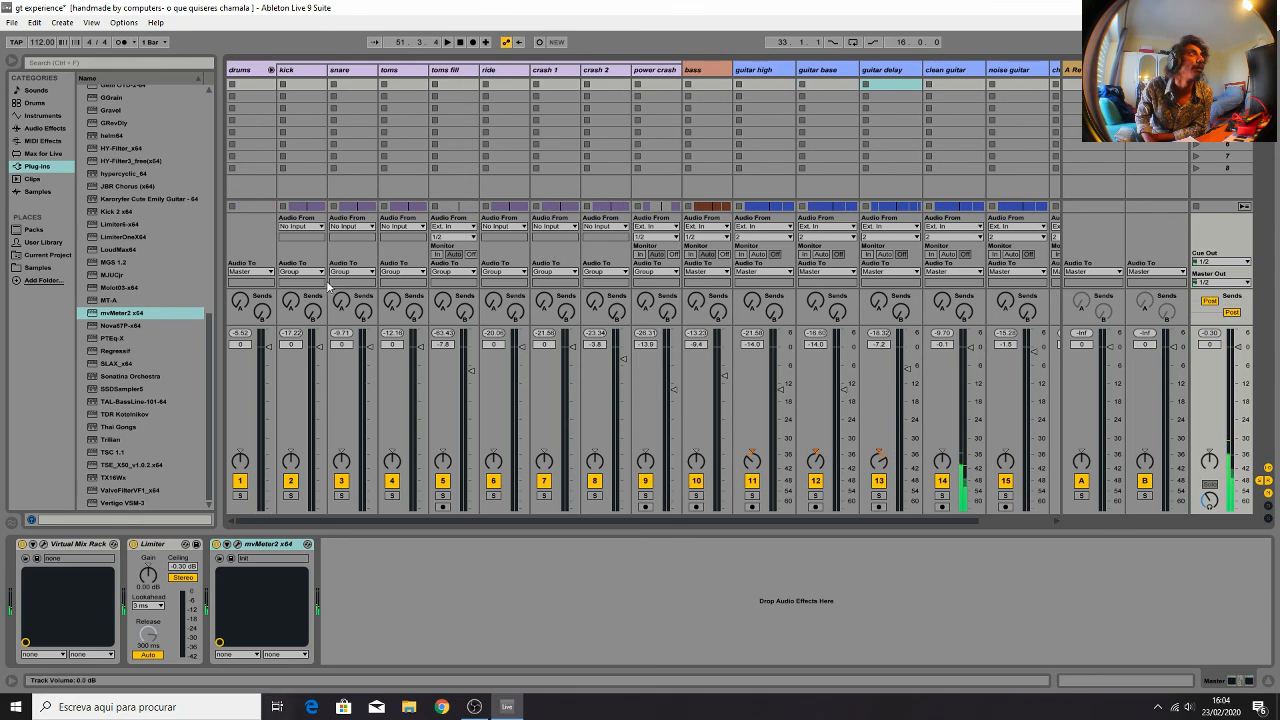
left_click(353, 71)
key("space")
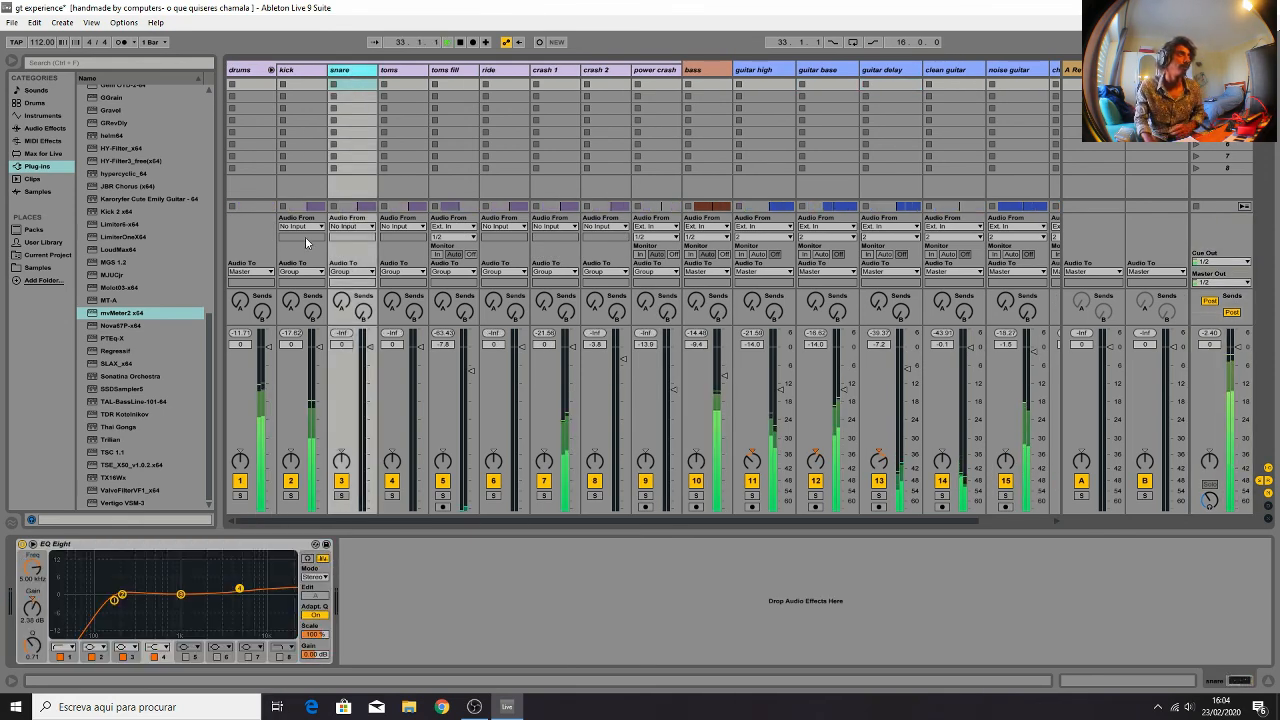
left_click_drag(369, 350, 367, 360)
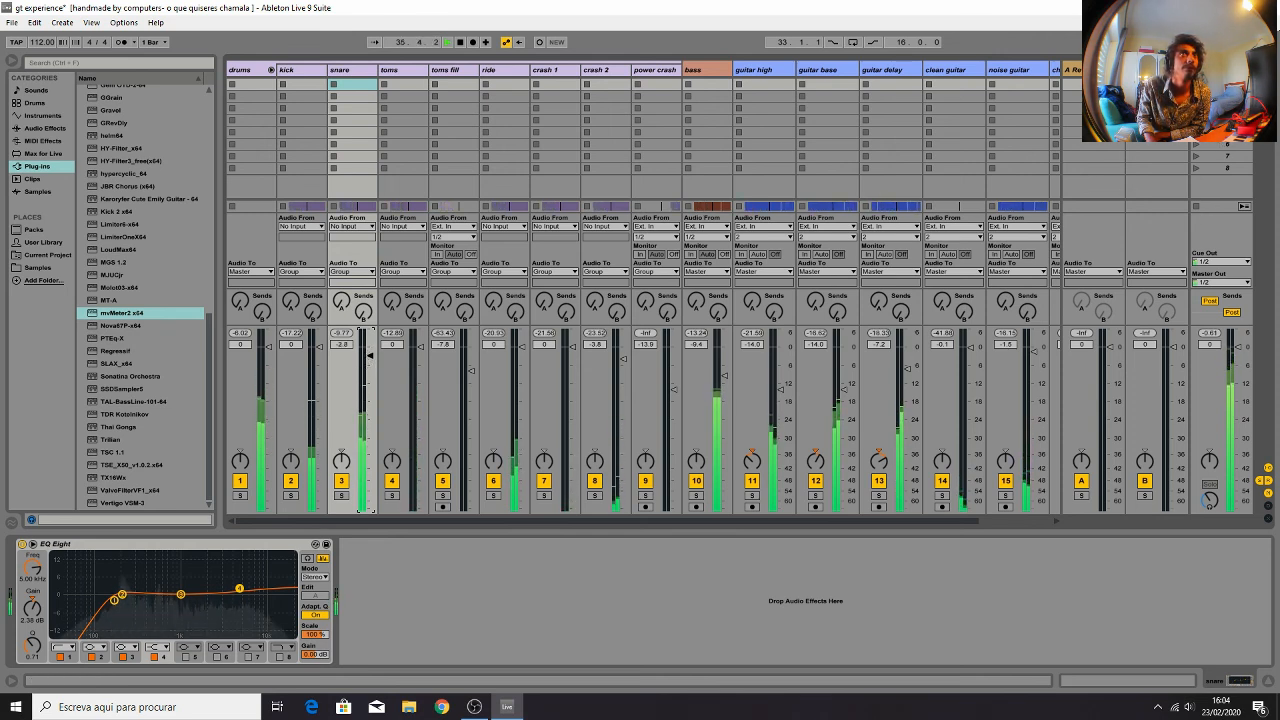
Set the FG-401 threshold to about -13.4 dB in the Master track's Virtual Mix Rack
left_click(1215, 71)
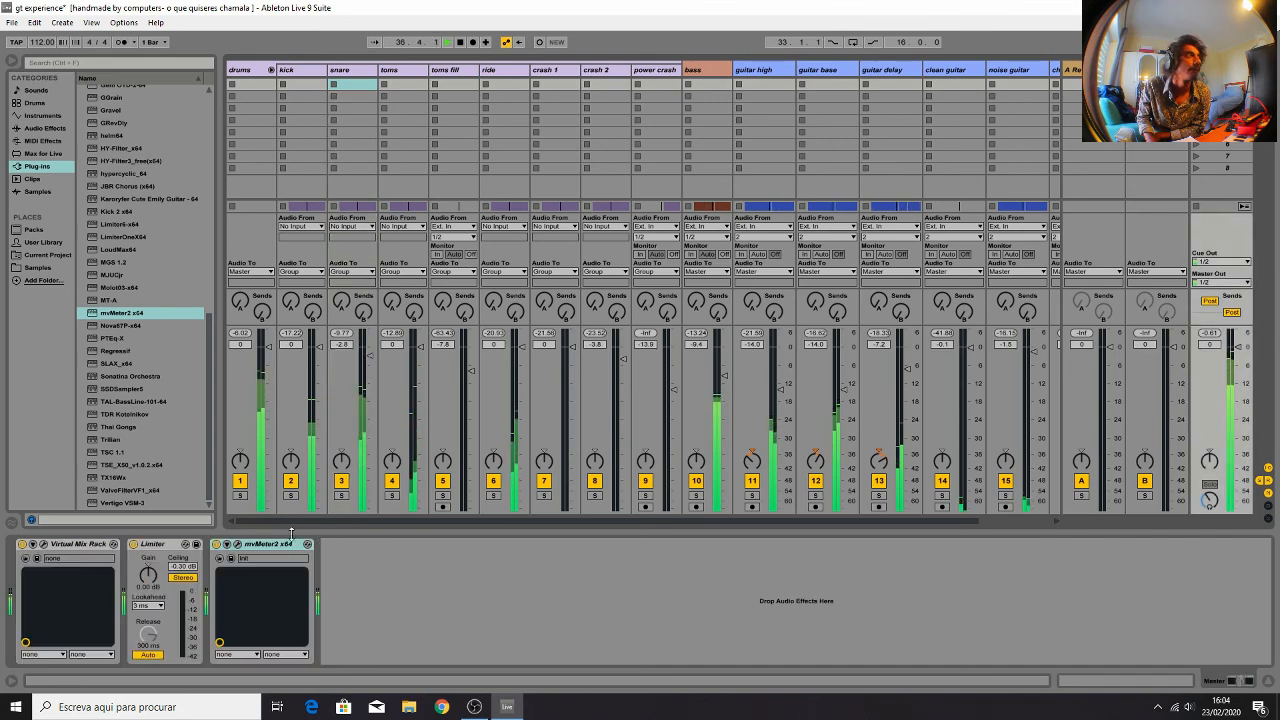
left_click(43, 545)
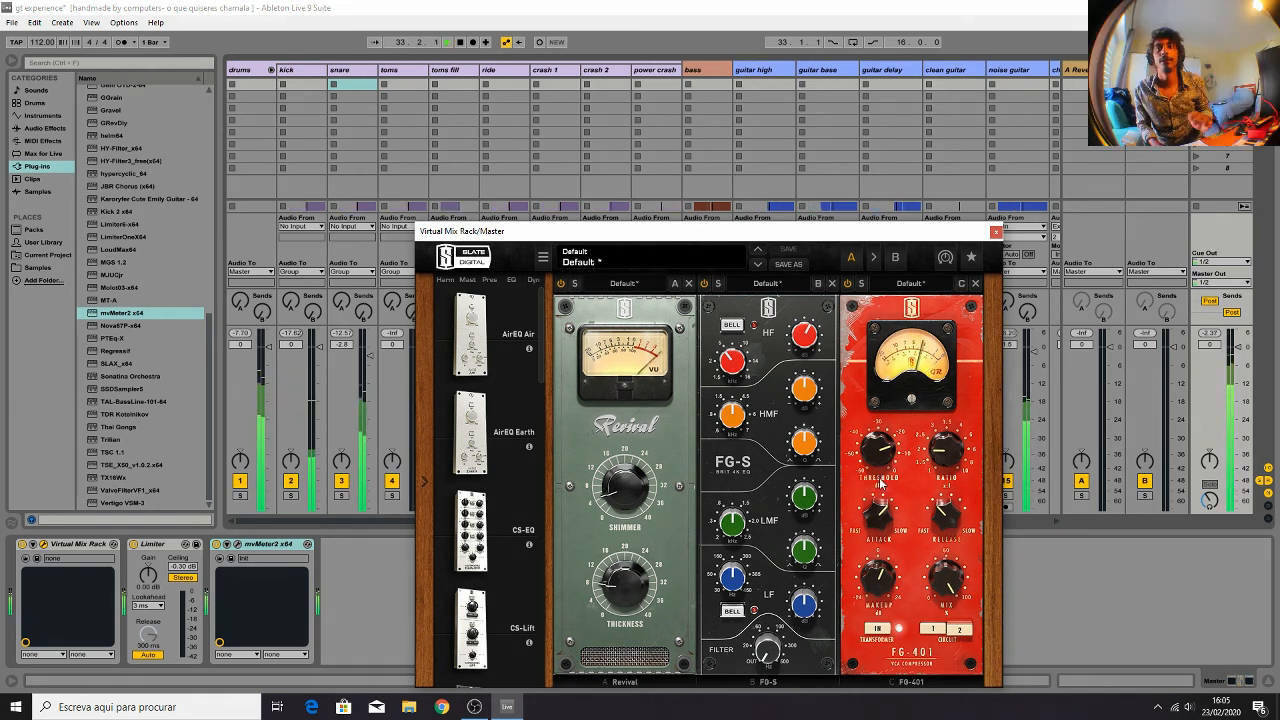
left_click_drag(878, 453, 880, 447)
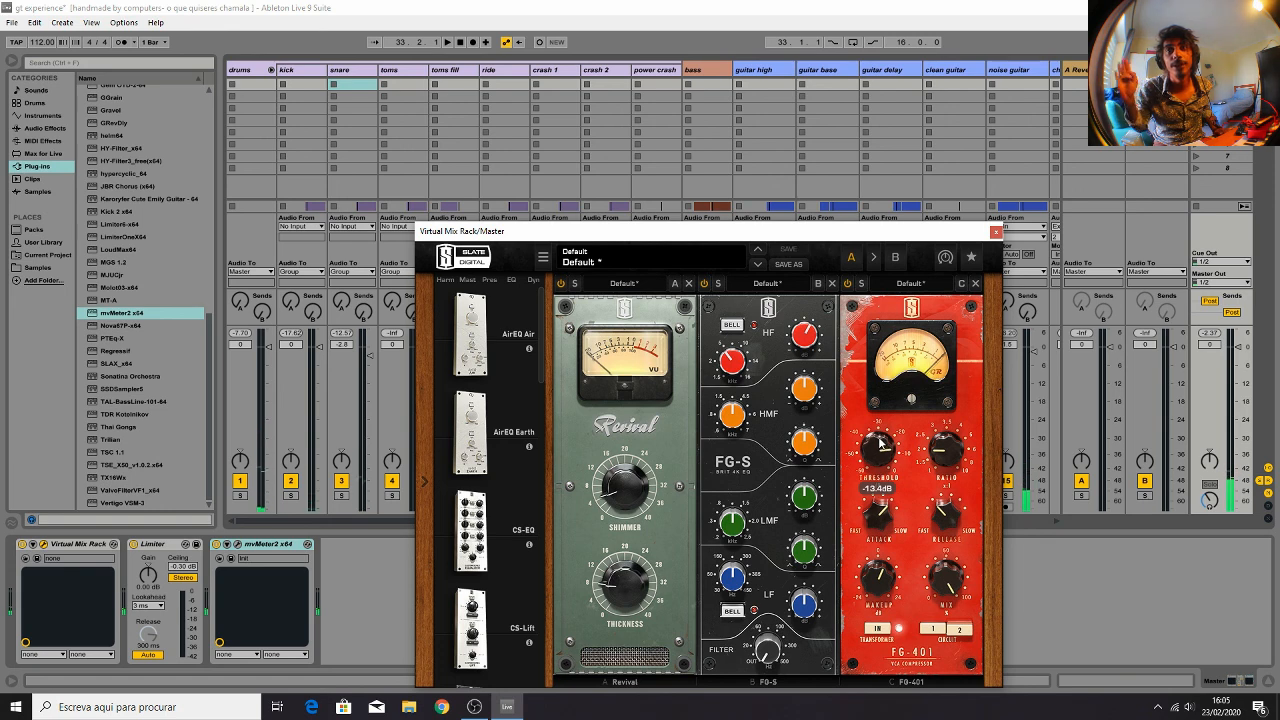